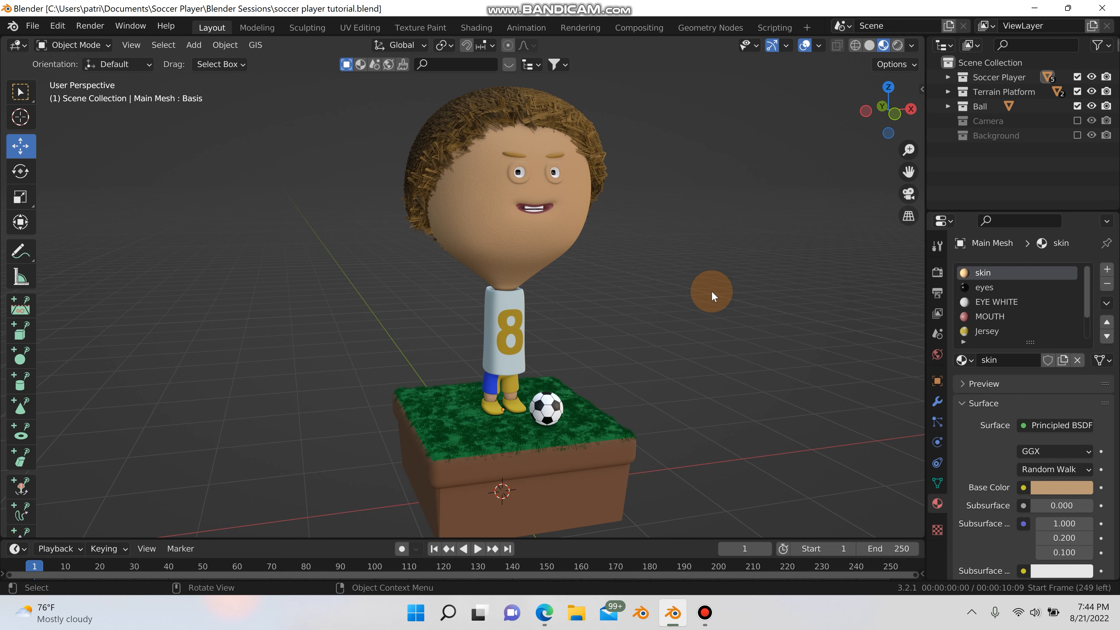
- Move all the visible objects about -6.27 m along the X axis, away from the scene origin
{"action": "middle_click_drag", "start_coordinate": [711, 291], "coordinate": [552, 277]}
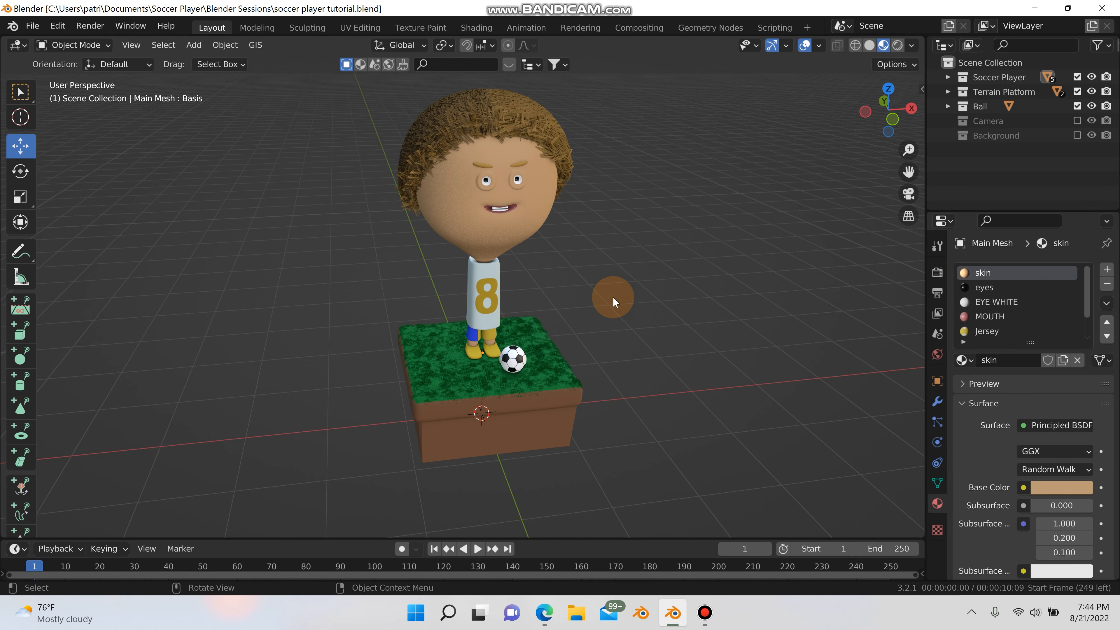
{"action": "key", "text": "a"}
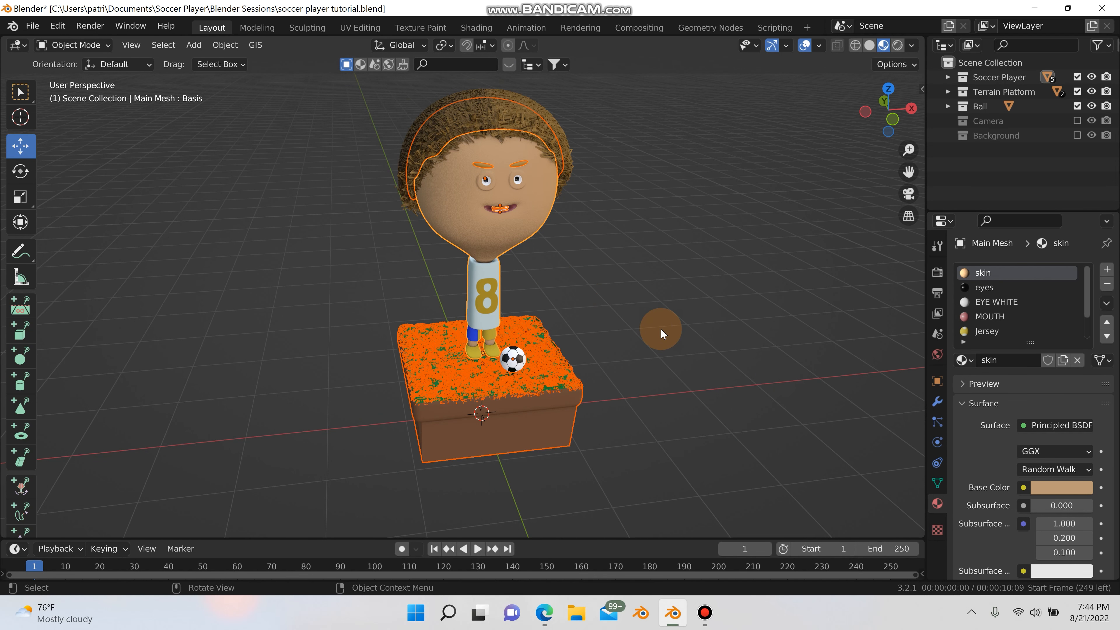
{"action": "key", "text": "KP_1"}
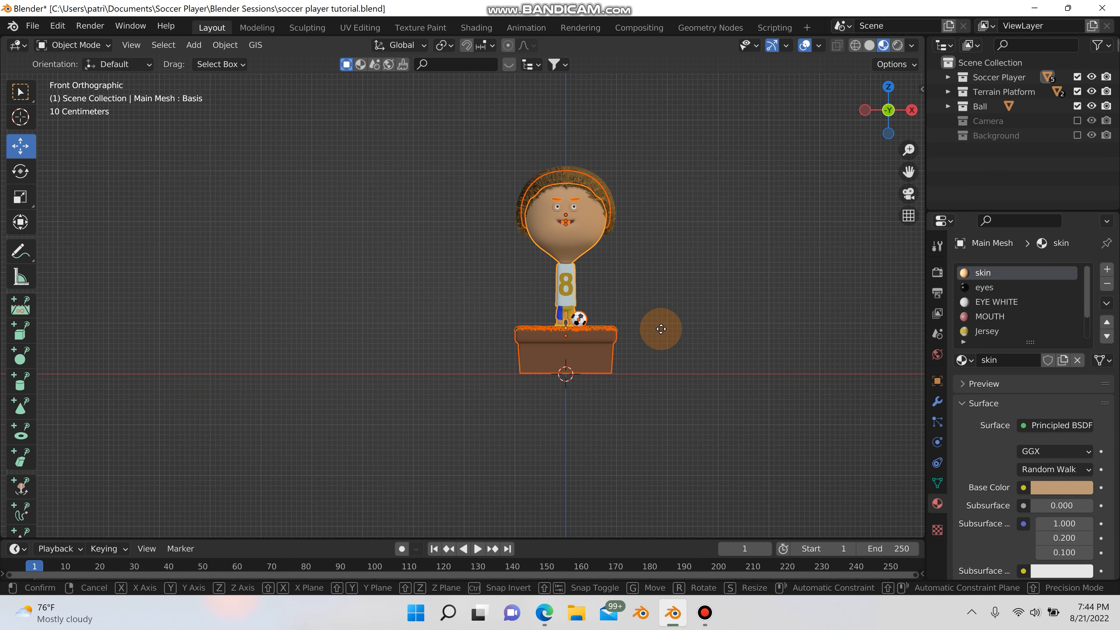
{"action": "key", "text": "g"}
{"action": "key", "text": "x"}
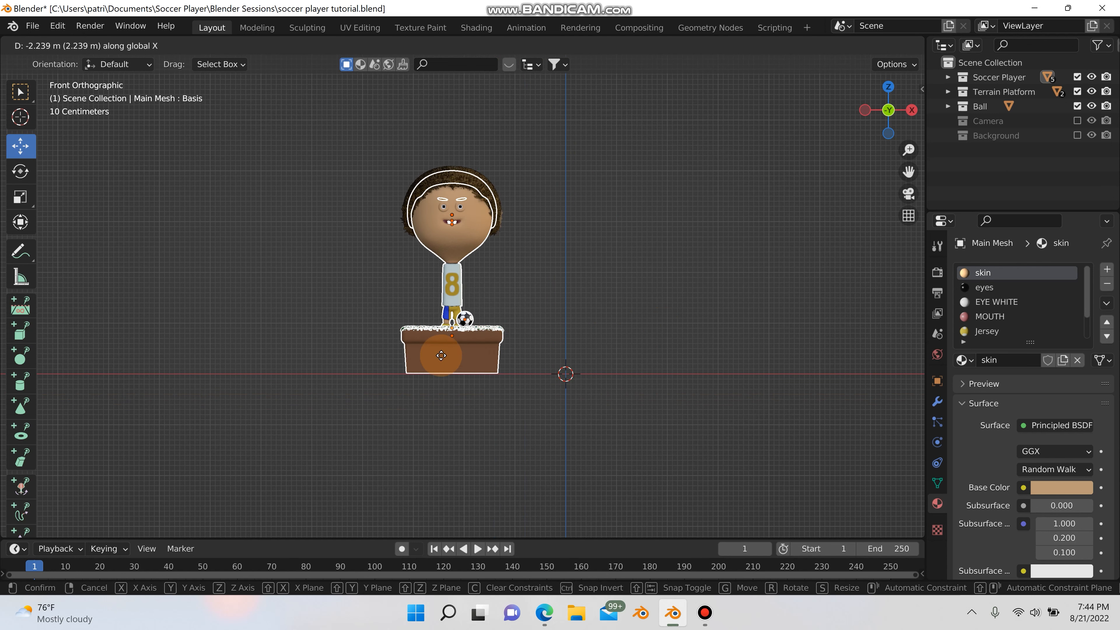
{"action": "left_click", "coordinate": [359, 363]}
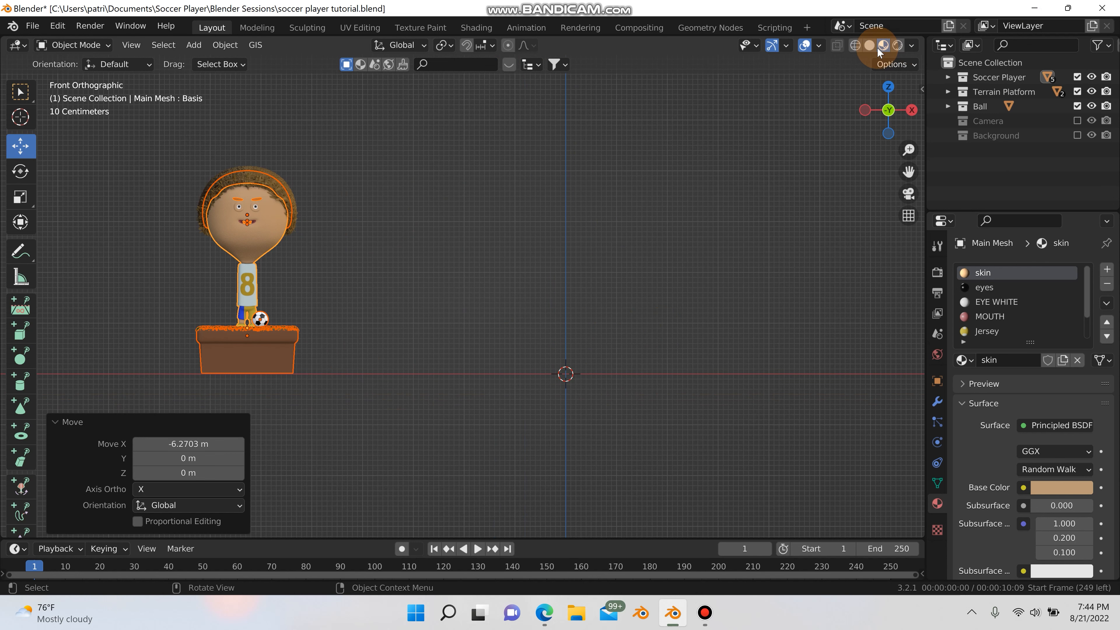
- Switch the viewport to solid shading and deselect all objects
{"action": "left_click", "coordinate": [869, 45]}
{"action": "middle_click_drag", "start_coordinate": [653, 219], "coordinate": [474, 293]}
{"action": "left_click", "coordinate": [436, 320]}
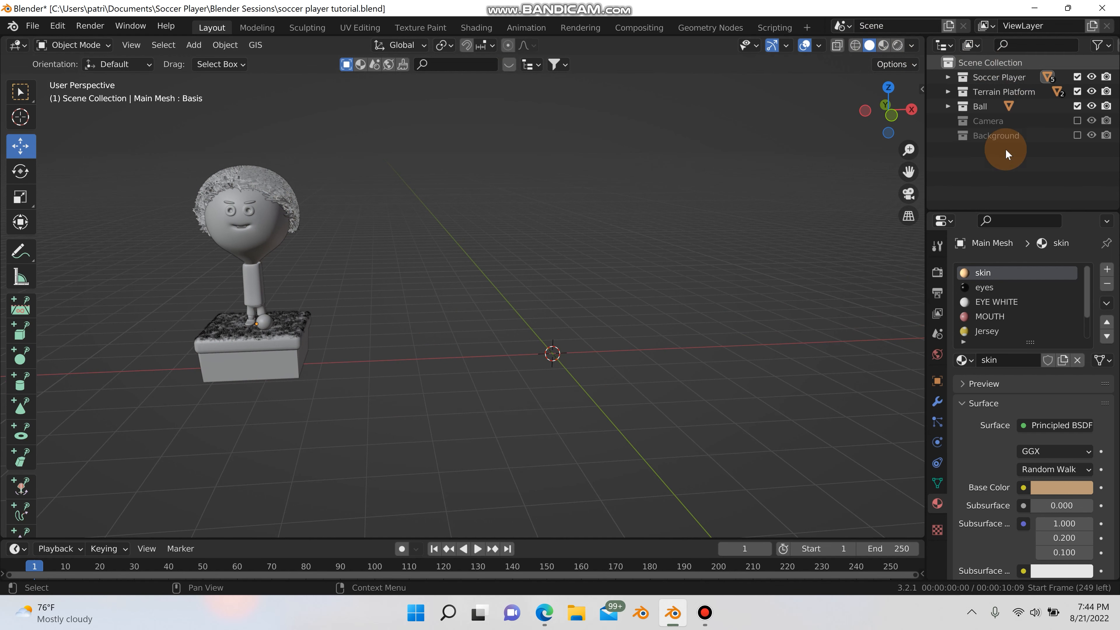
- Create a new collection in the scene and name it "Soccer Player 2"
{"action": "right_click", "coordinate": [980, 160]}
{"action": "left_click", "coordinate": [982, 160]}
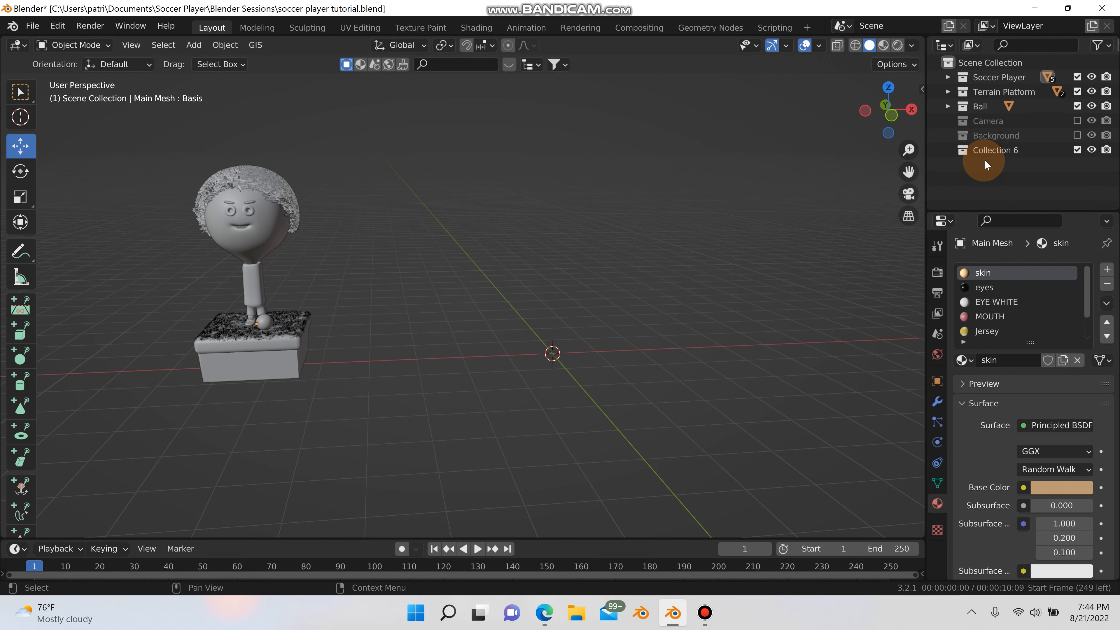
{"action": "double_click", "coordinate": [1008, 148]}
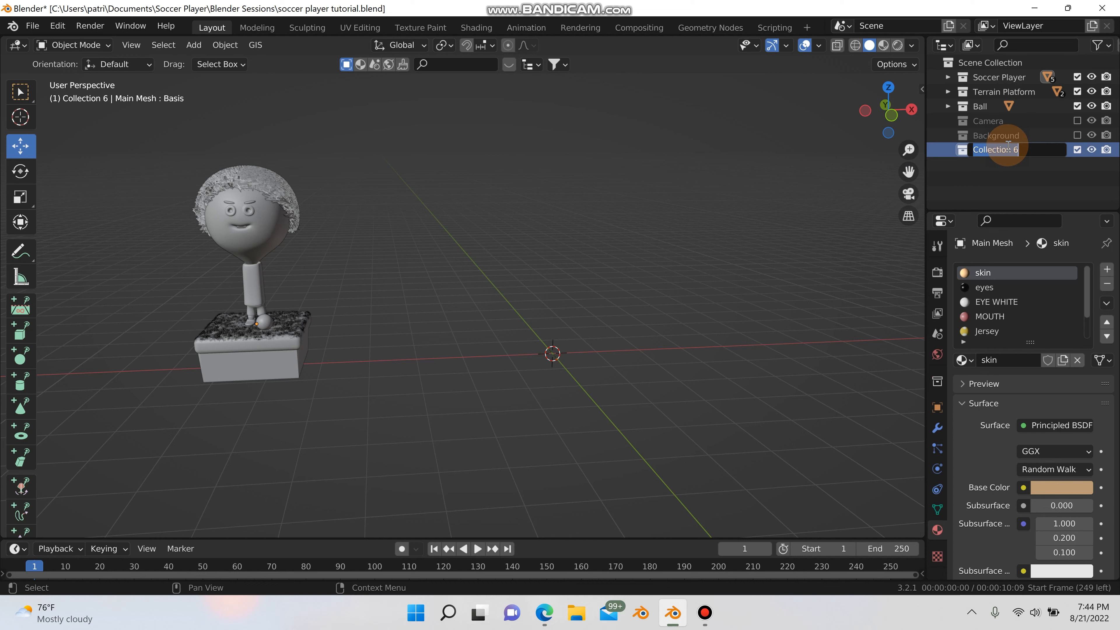
{"action": "type", "text": "Soccer Player"}
{"action": "type", "text": "2"}
{"action": "key", "text": "Return"}
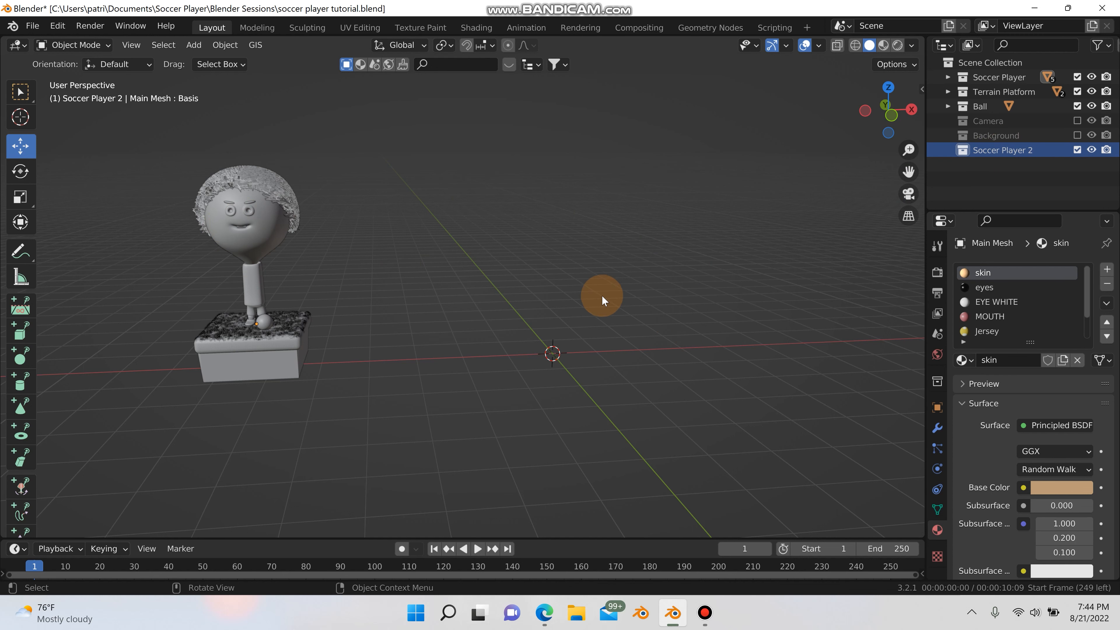
- Exclude the Terrain Platform collection from the view layer
{"action": "scroll", "coordinate": [629, 312], "scroll_direction": "up", "scroll_amount": 3}
{"action": "scroll", "coordinate": [629, 304], "scroll_direction": "down", "scroll_amount": 1}
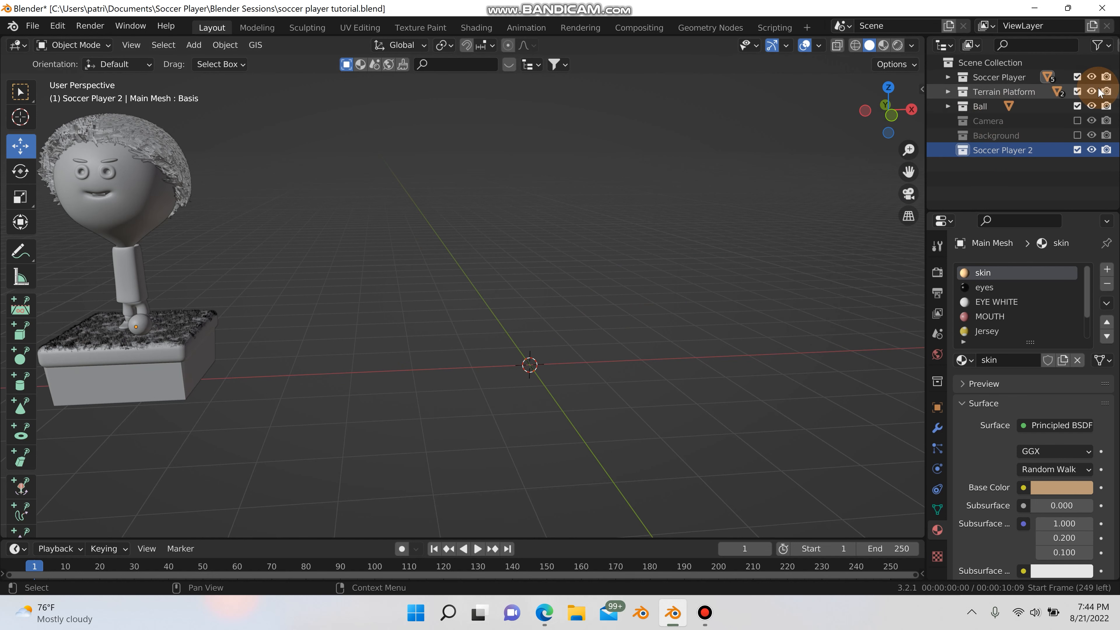
{"action": "left_click", "coordinate": [1078, 91]}
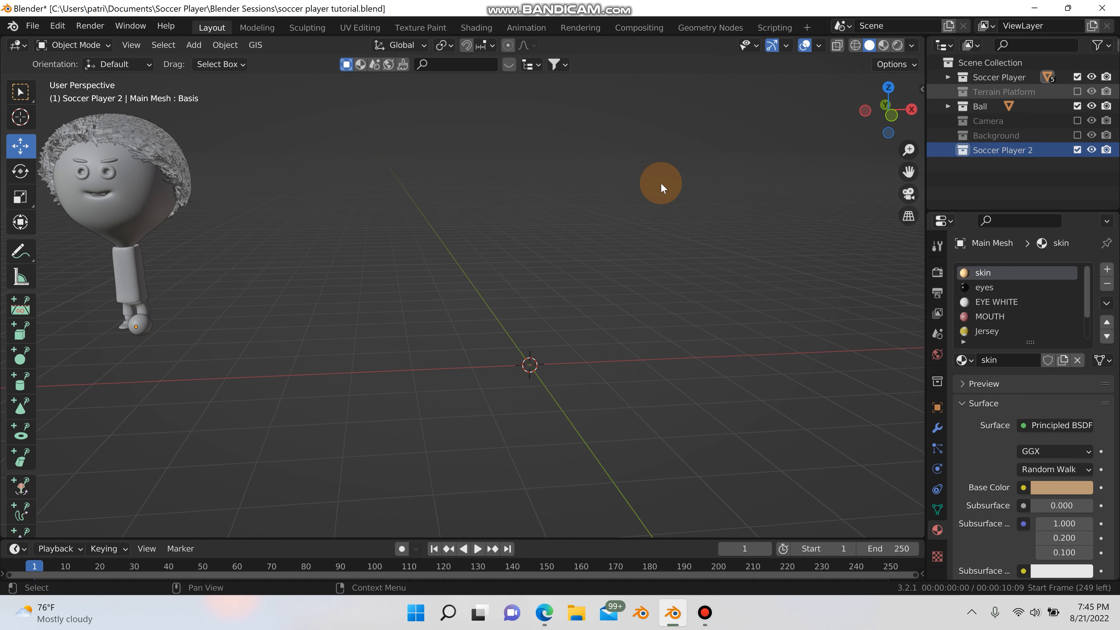
- Add a 2 m cube mesh at the scene origin in the Soccer Player 2 collection
{"action": "middle_click_drag", "start_coordinate": [330, 269], "coordinate": [551, 267]}
{"action": "key", "text": "shift+a"}
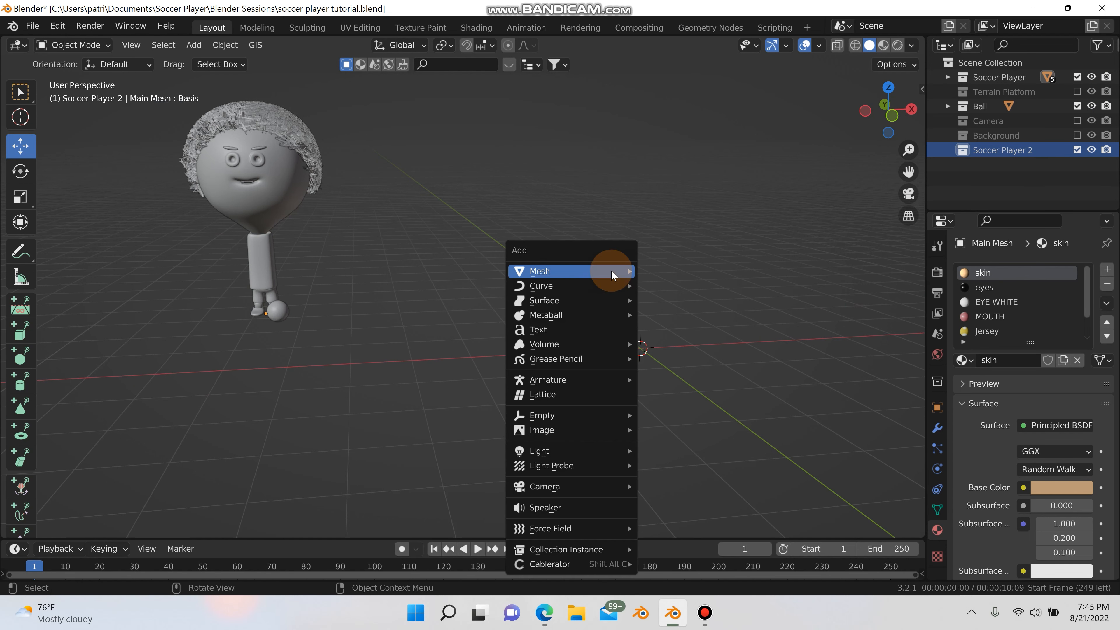
{"action": "mouse_move", "coordinate": [610, 270]}
{"action": "left_click", "coordinate": [687, 285]}
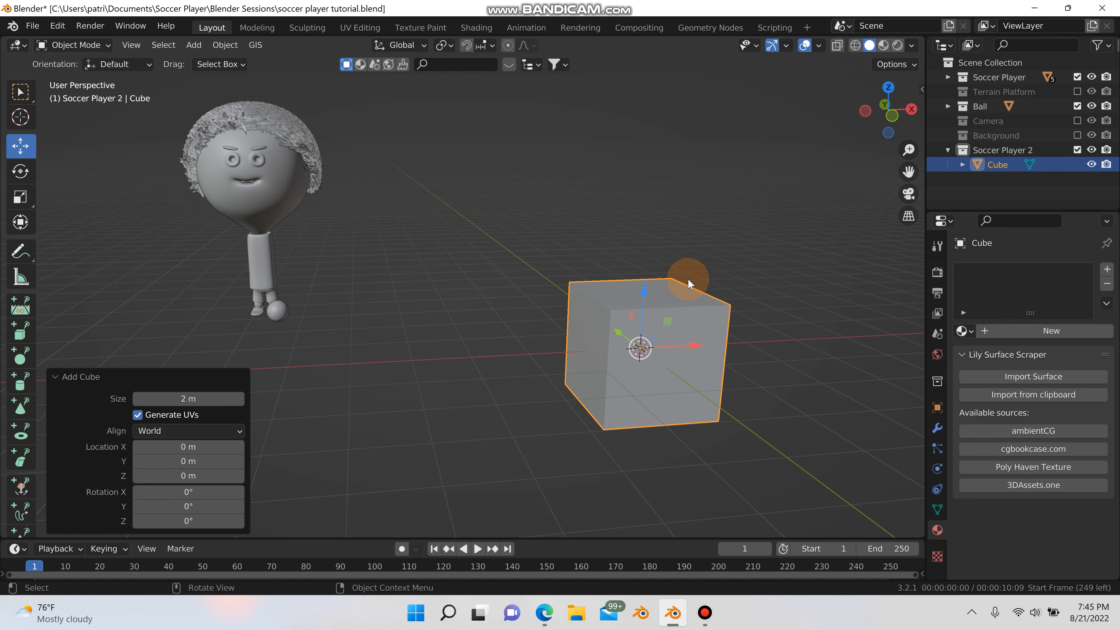
- In front view, add a Subdivision Surface modifier to the cube and set its viewport levels to 2
{"action": "key", "text": "KP_1"}
{"action": "middle_click_drag", "start_coordinate": [829, 319], "coordinate": [616, 337], "text": "shift"}
{"action": "scroll", "coordinate": [618, 321], "scroll_direction": "down", "scroll_amount": 1}
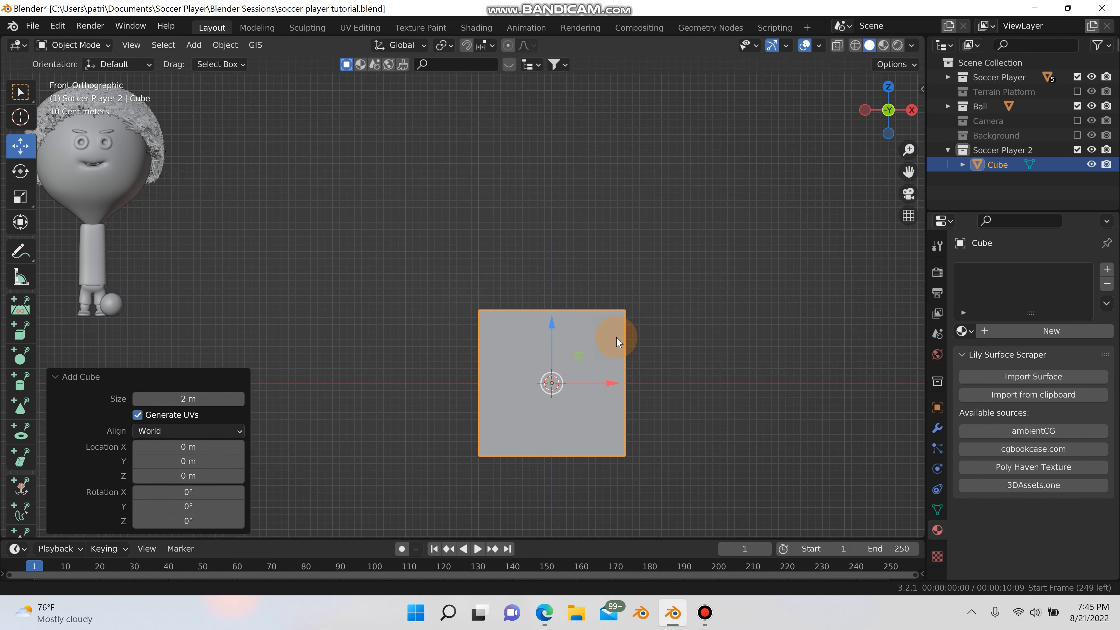
{"action": "left_click", "coordinate": [938, 428]}
{"action": "left_click", "coordinate": [1063, 271]}
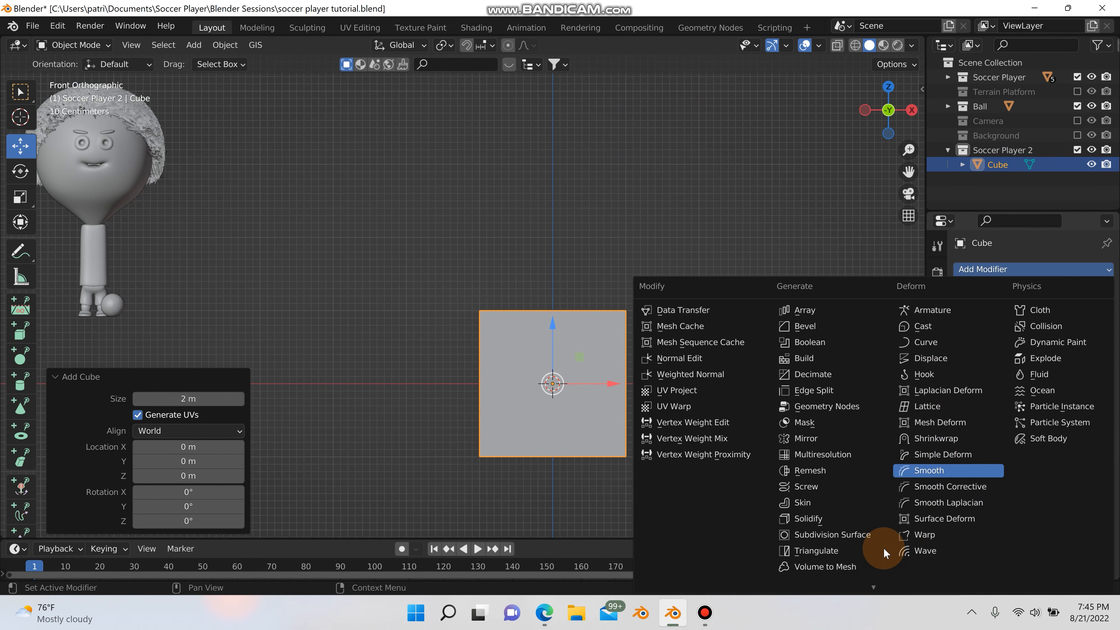
{"action": "left_click", "coordinate": [857, 534]}
{"action": "left_click", "coordinate": [1057, 366]}
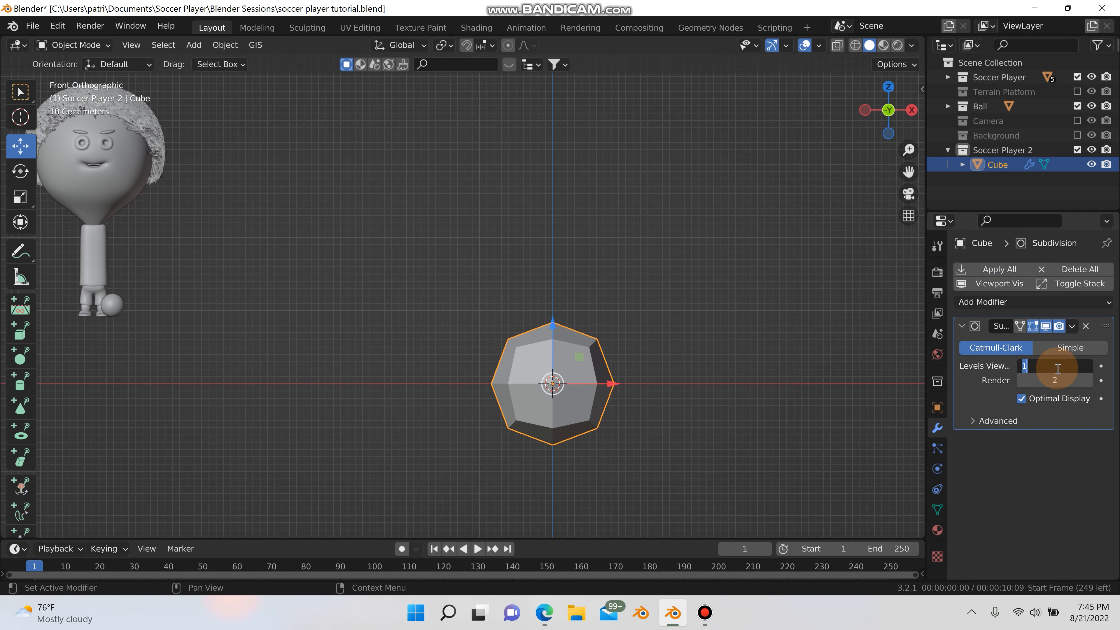
{"action": "type", "text": "2"}
{"action": "key", "text": "Return"}
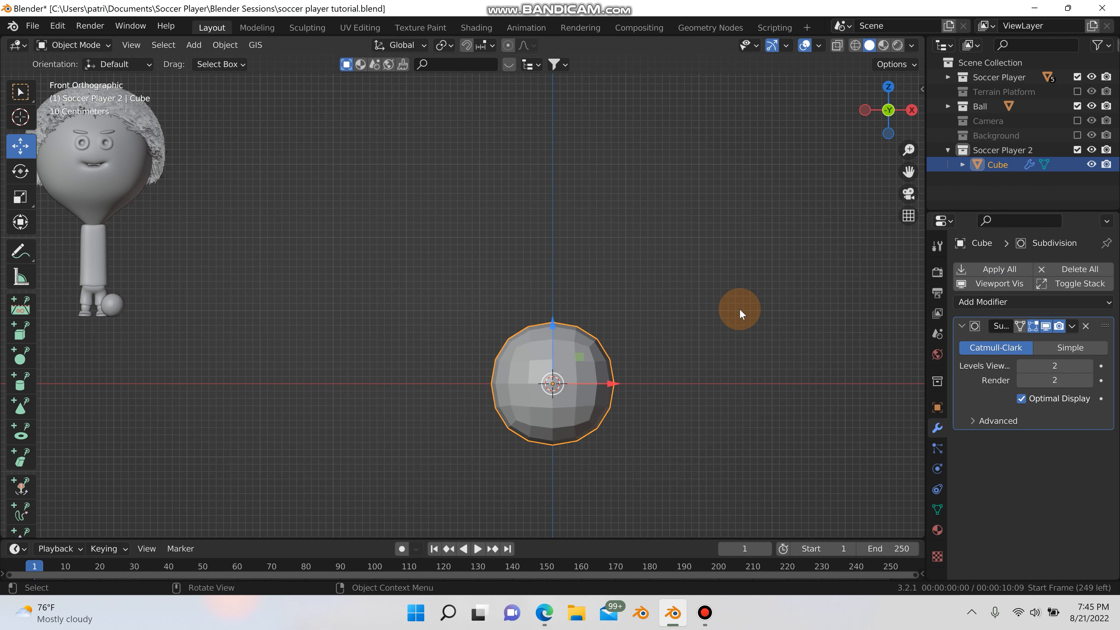
- Shade the subdivided cube smooth and enable Auto Smooth for its normals
{"action": "right_click", "coordinate": [538, 349]}
{"action": "left_click", "coordinate": [503, 287]}
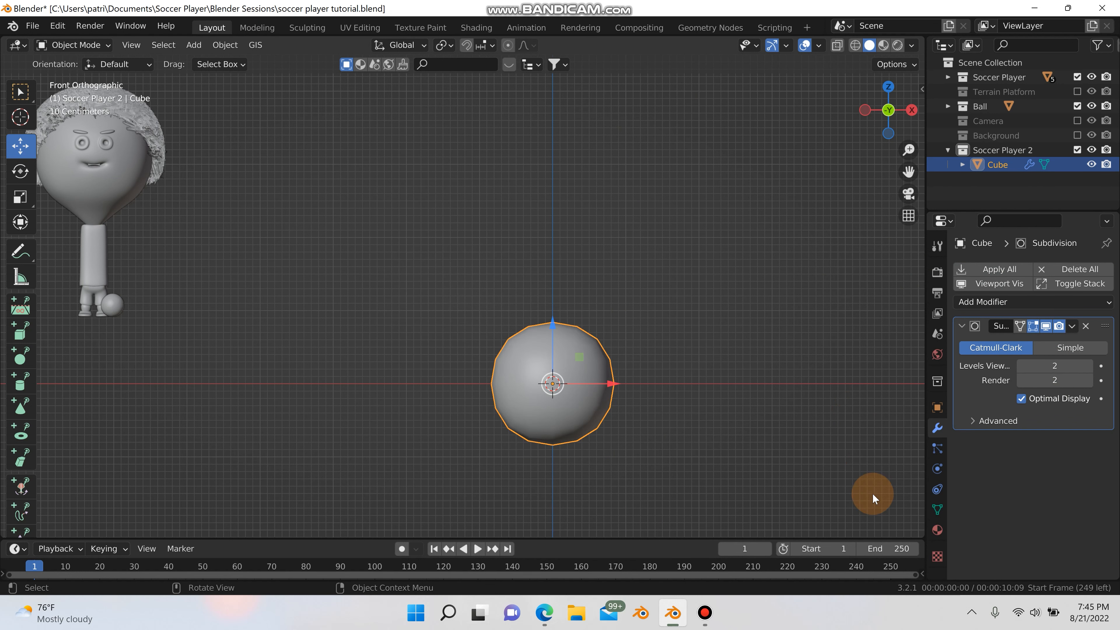
{"action": "left_click", "coordinate": [937, 509]}
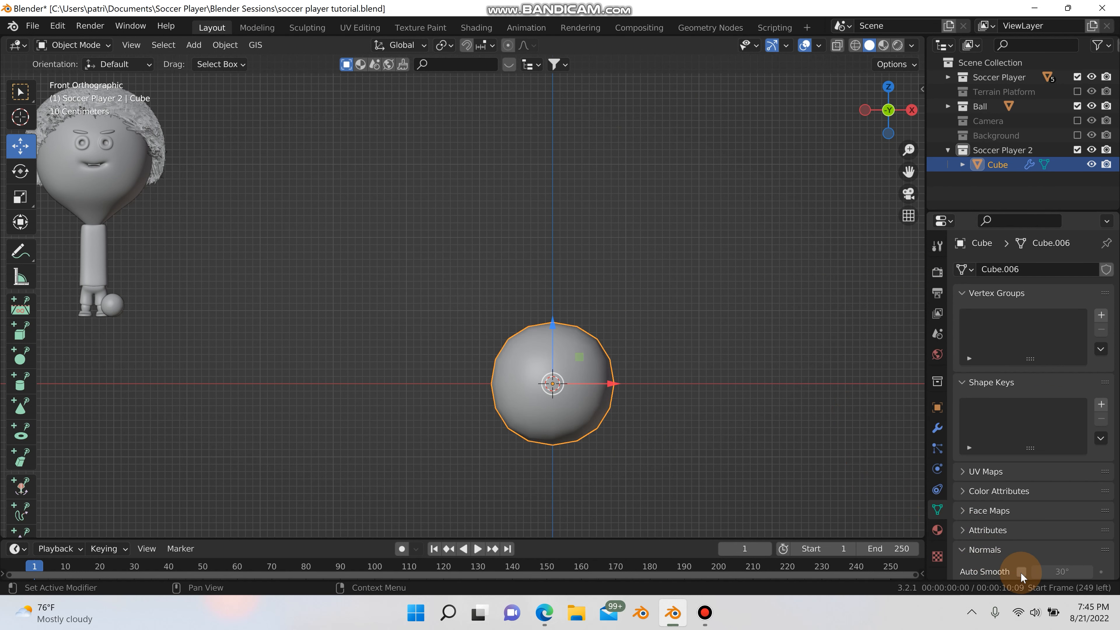
{"action": "left_click", "coordinate": [1021, 571]}
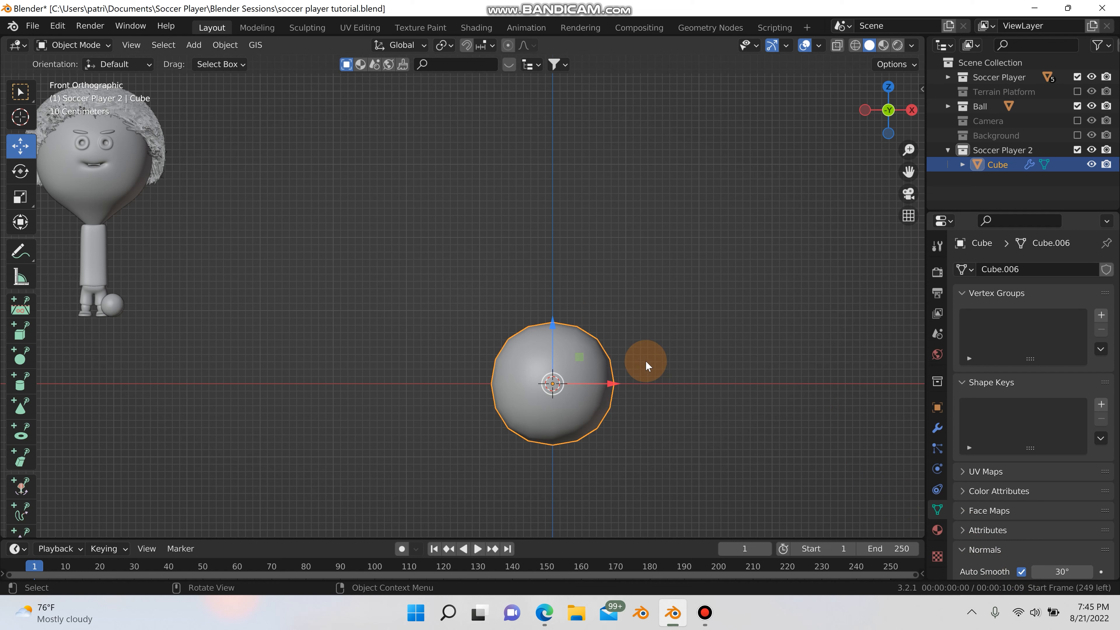
- Raise the rounded cube about 2.98 m along the Z axis
{"action": "key", "text": "g"}
{"action": "key", "text": "z"}
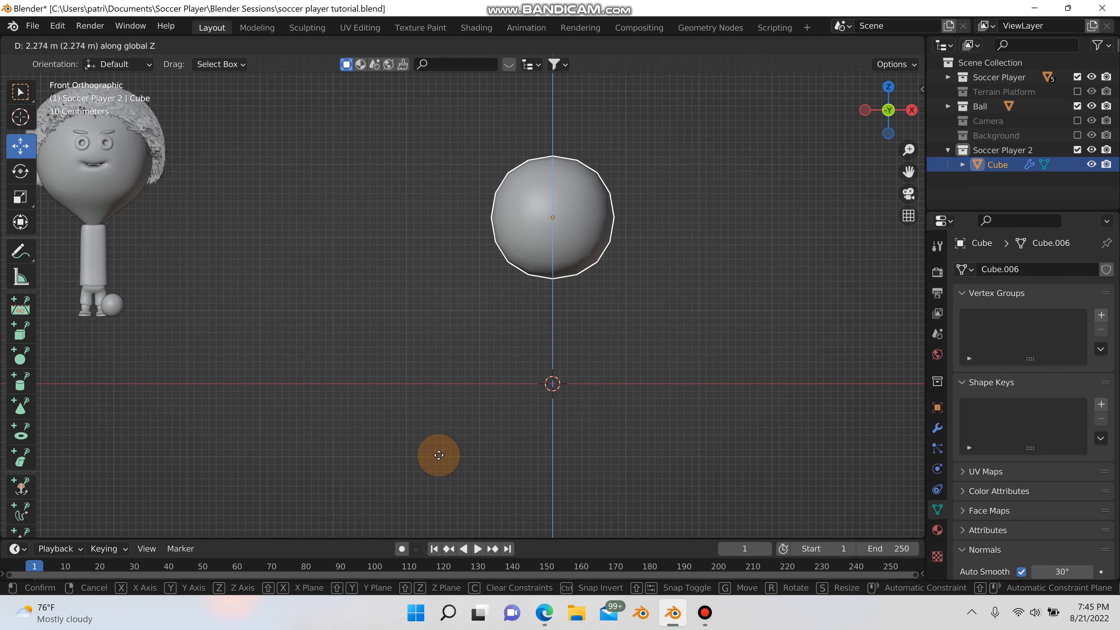
{"action": "left_click", "coordinate": [410, 242]}
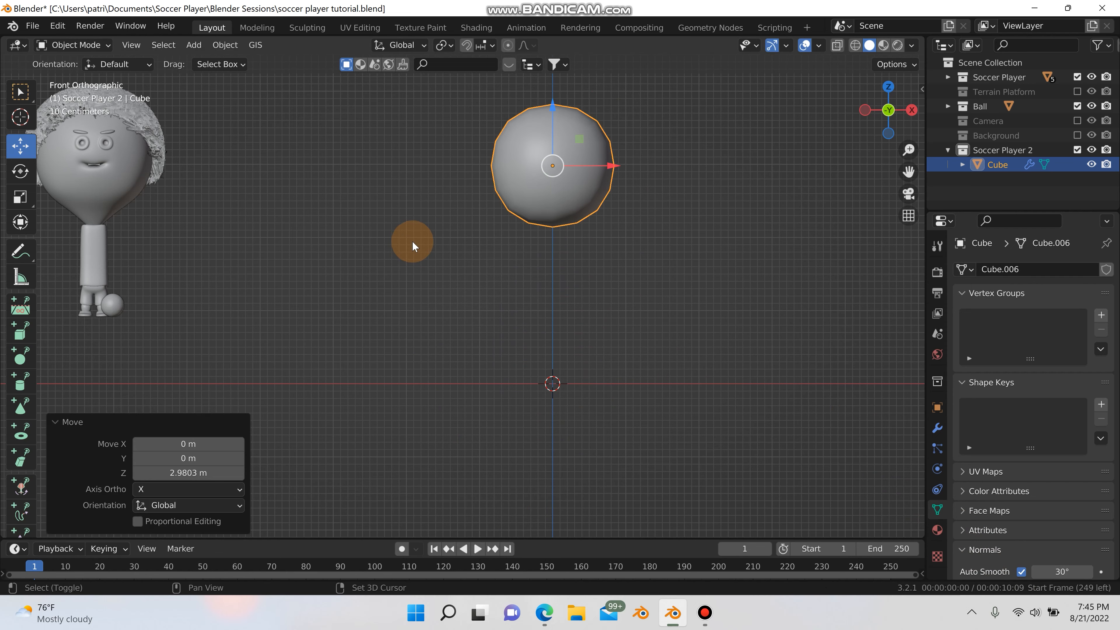
- Hide the Hair object of the original soccer player in the viewport and clear the selection
{"action": "middle_click_drag", "start_coordinate": [308, 144], "coordinate": [383, 177], "text": "shift"}
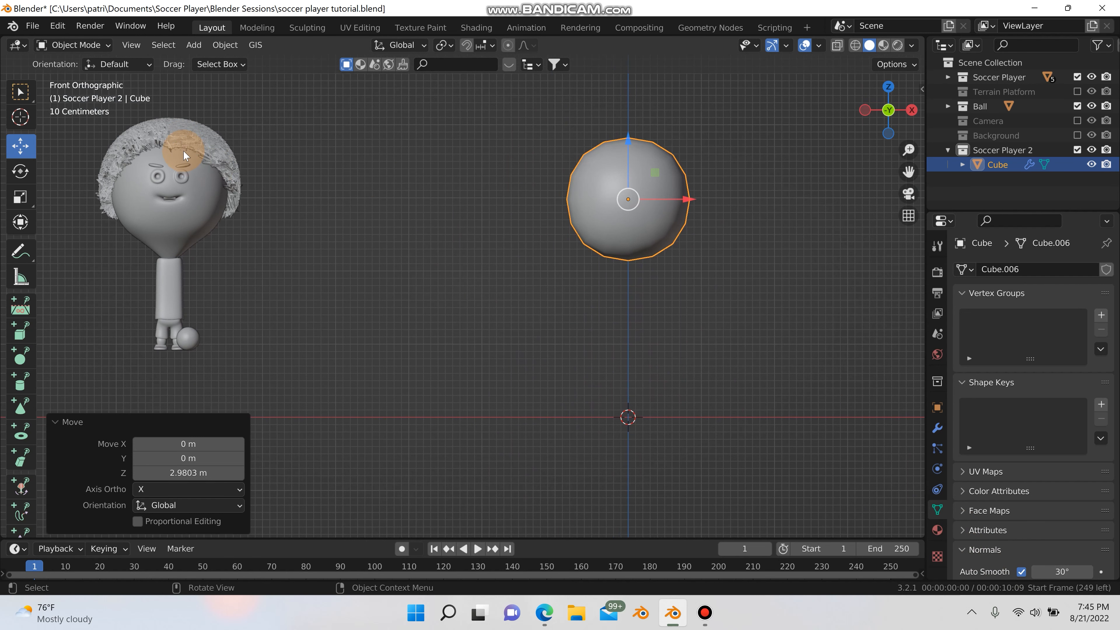
{"action": "left_click", "coordinate": [181, 135]}
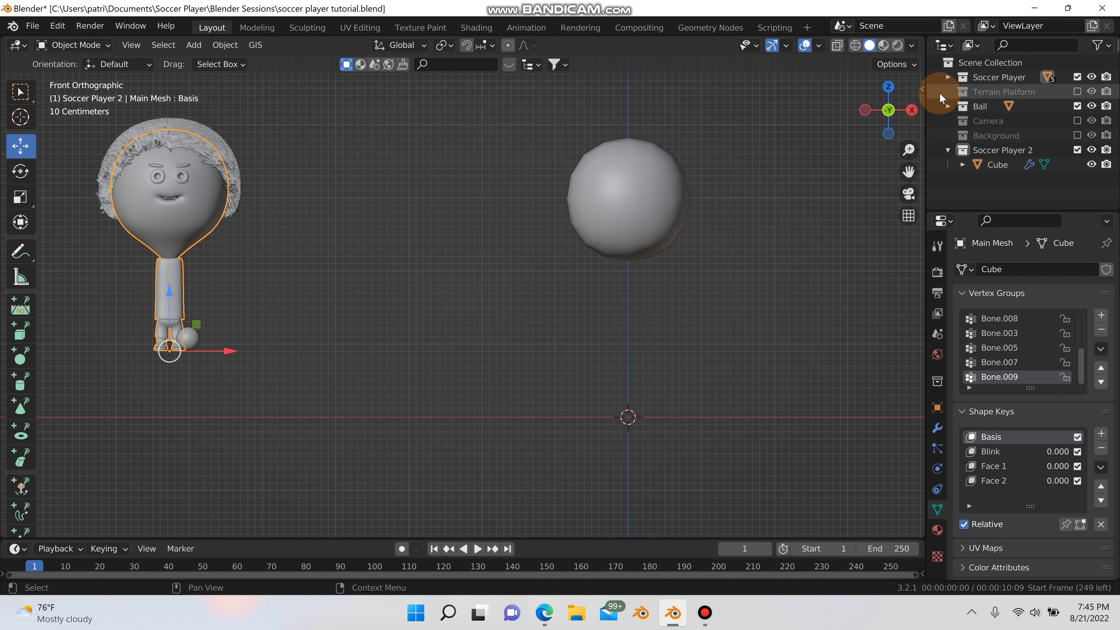
{"action": "left_click", "coordinate": [951, 79]}
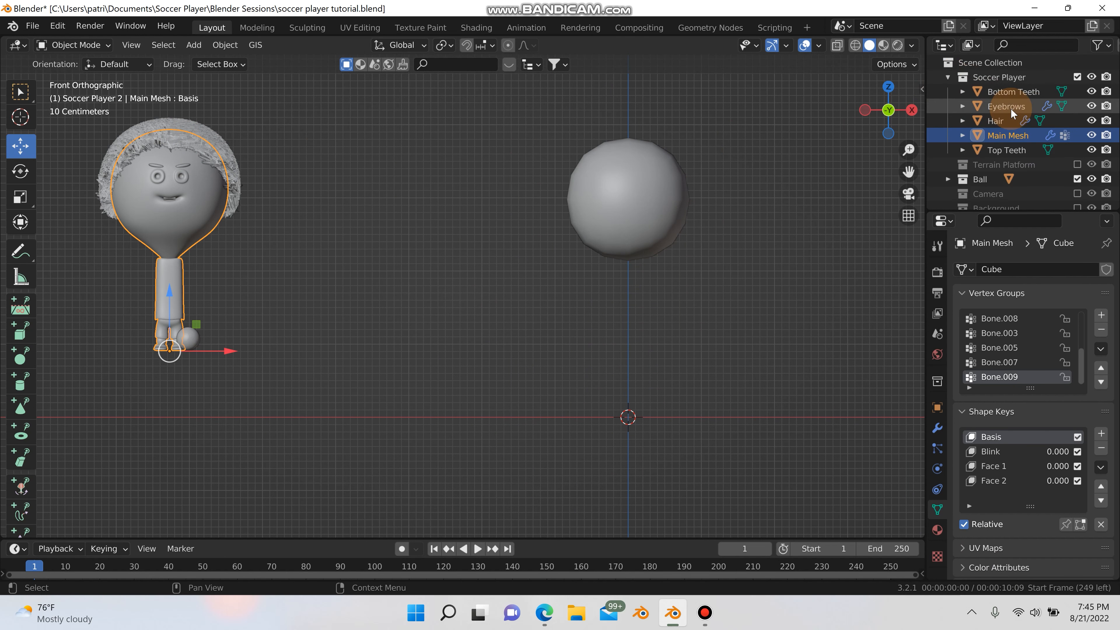
{"action": "left_click", "coordinate": [1093, 121]}
{"action": "left_click", "coordinate": [436, 210]}
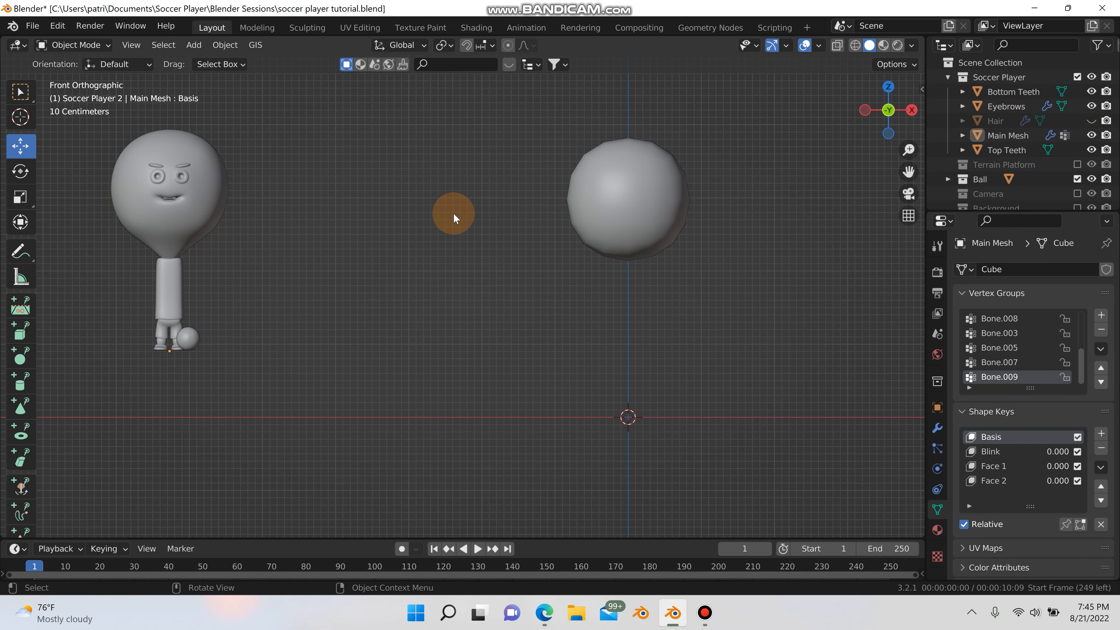
- Apply the Subdivision Surface modifier on the rounded cube
{"action": "scroll", "coordinate": [650, 237], "scroll_direction": "up", "scroll_amount": 1}
{"action": "scroll", "coordinate": [650, 236], "scroll_direction": "up", "scroll_amount": 1}
{"action": "middle_click_drag", "start_coordinate": [593, 282], "coordinate": [489, 337], "text": "shift"}
{"action": "scroll", "coordinate": [617, 268], "scroll_direction": "down", "scroll_amount": 3}
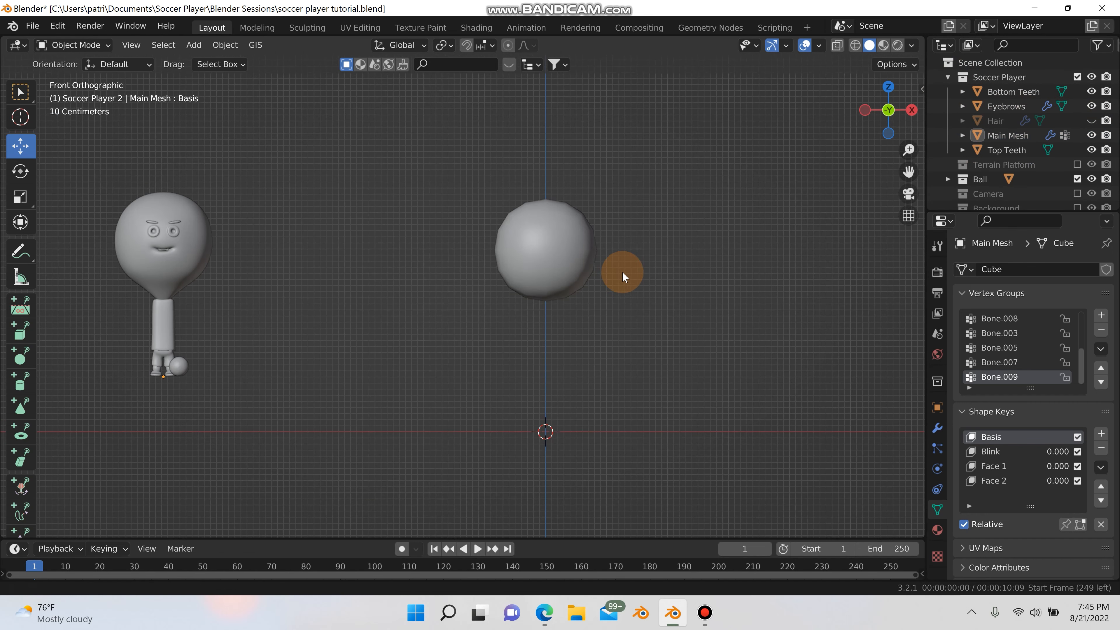
{"action": "scroll", "coordinate": [624, 270], "scroll_direction": "up", "scroll_amount": 1}
{"action": "middle_click_drag", "start_coordinate": [643, 265], "coordinate": [680, 252], "text": "shift"}
{"action": "left_click", "coordinate": [613, 223]}
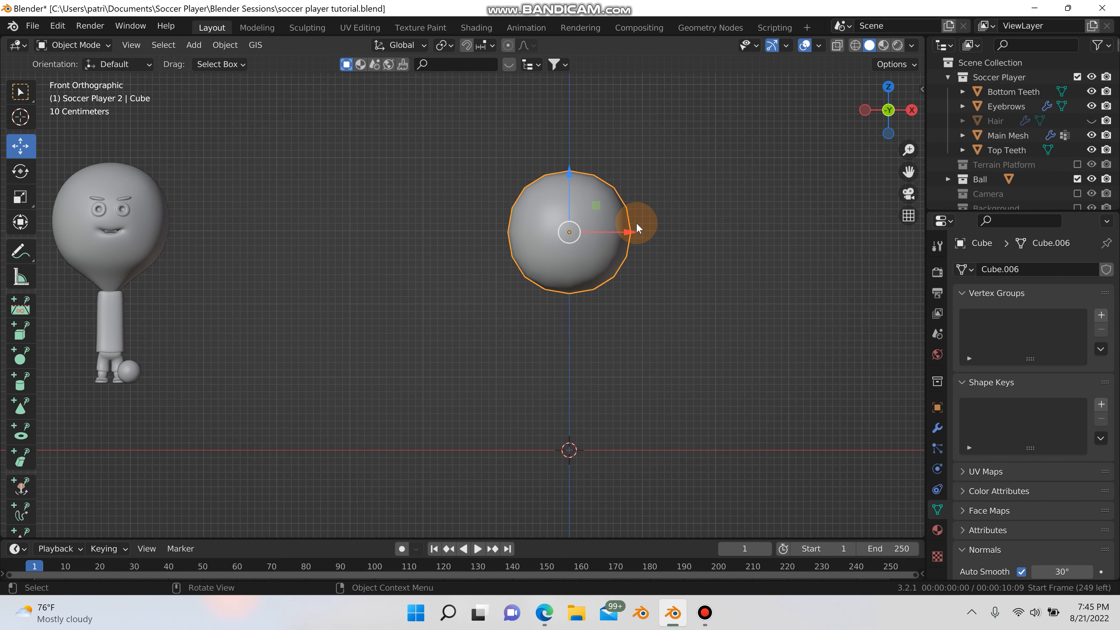
{"action": "left_click", "coordinate": [938, 427]}
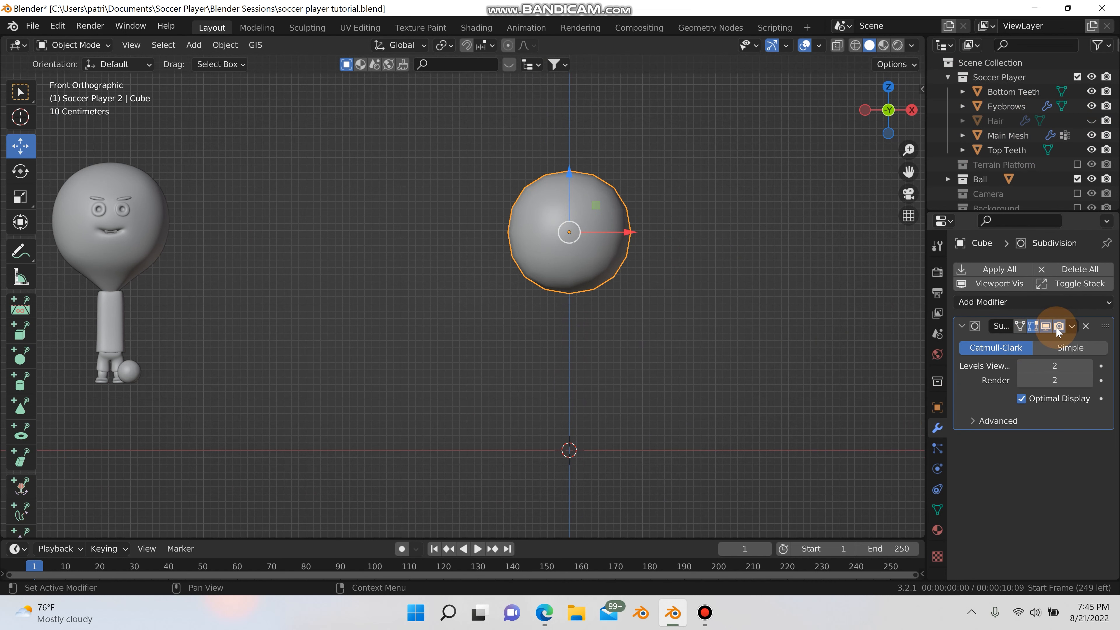
{"action": "left_click", "coordinate": [1071, 326]}
{"action": "left_click", "coordinate": [1055, 347]}
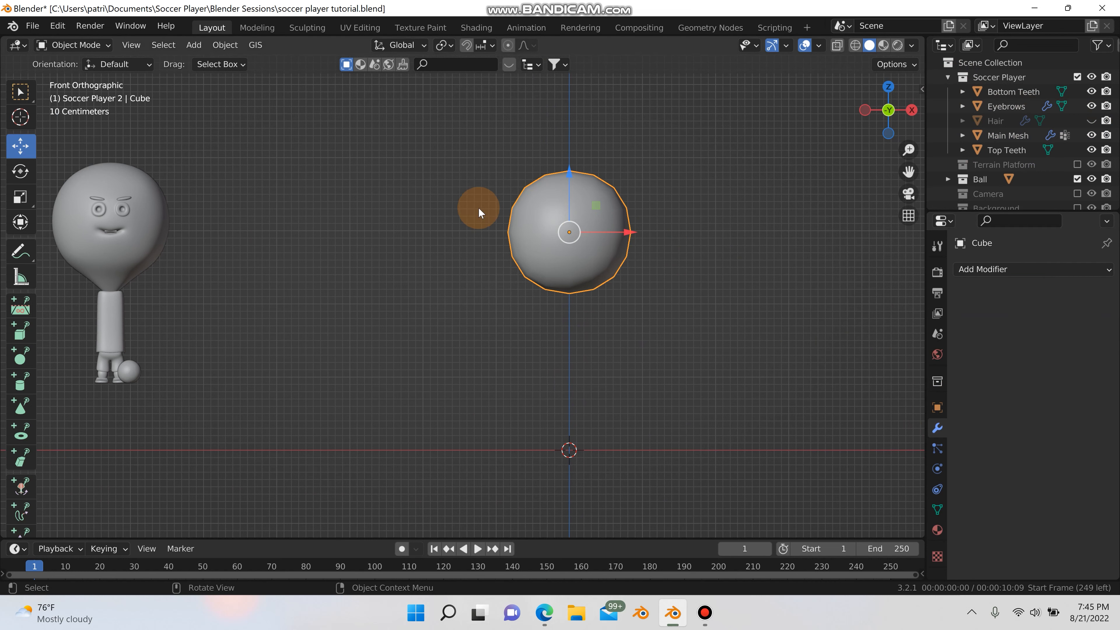
- Add a new Subdivision Surface modifier to the rounded cube with viewport levels set to 2
{"action": "left_click", "coordinate": [985, 268]}
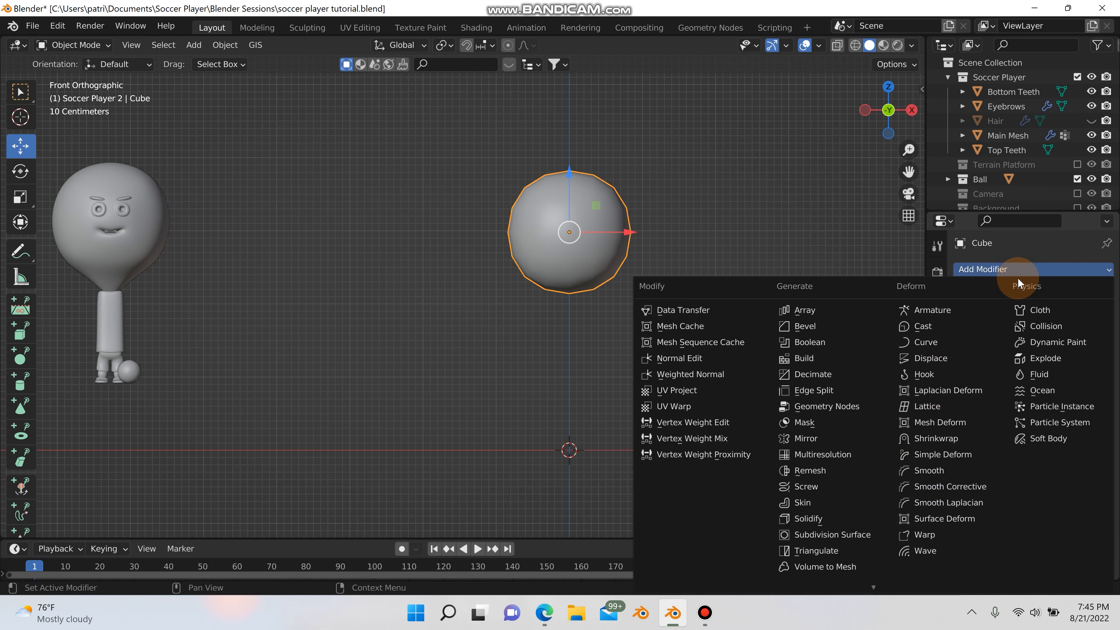
{"action": "left_click", "coordinate": [872, 531]}
{"action": "left_click", "coordinate": [1046, 368]}
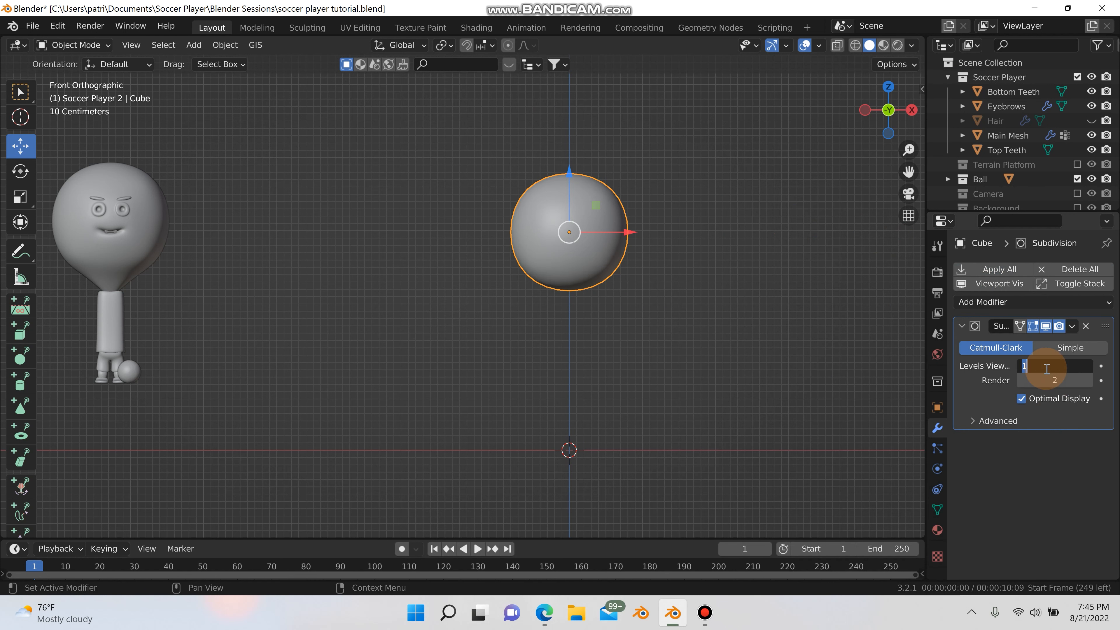
{"action": "type", "text": "2"}
{"action": "key", "text": "Return"}
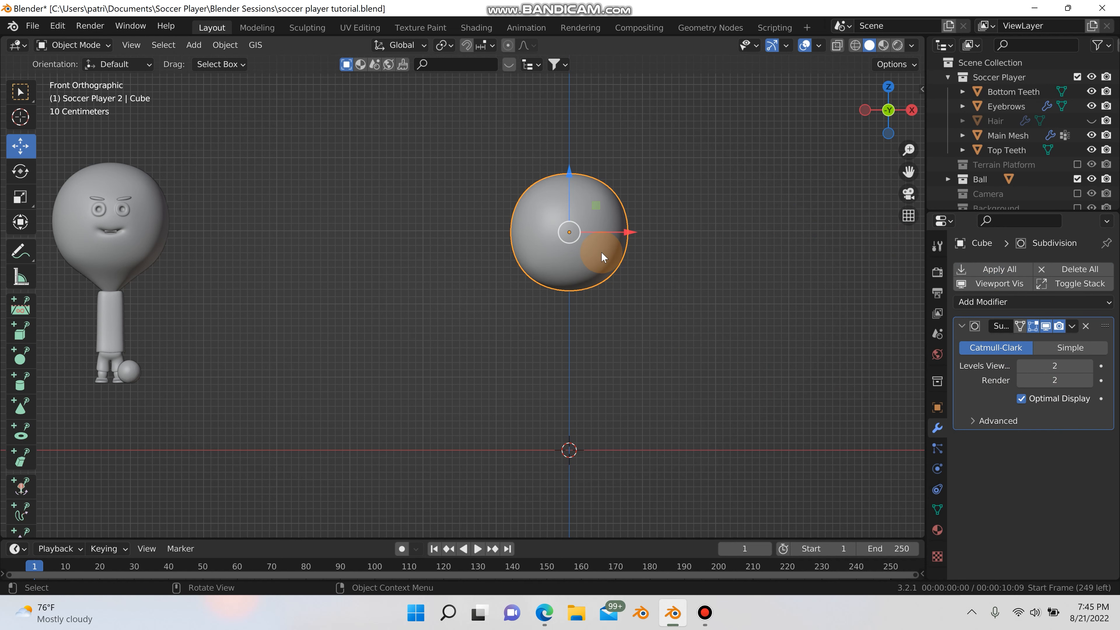
- Enter Edit Mode on the rounded cube and turn on the Subdivision modifier's On Cage display
{"action": "key", "text": "Tab"}
{"action": "scroll", "coordinate": [600, 251], "scroll_direction": "up", "scroll_amount": 3}
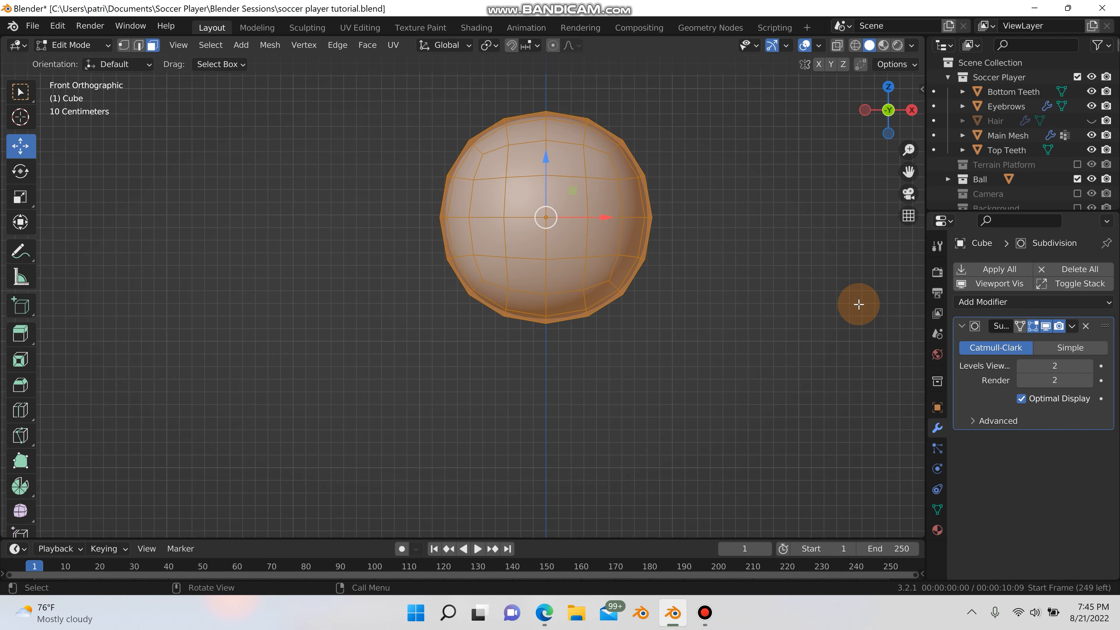
{"action": "middle_click_drag", "start_coordinate": [554, 224], "coordinate": [629, 229]}
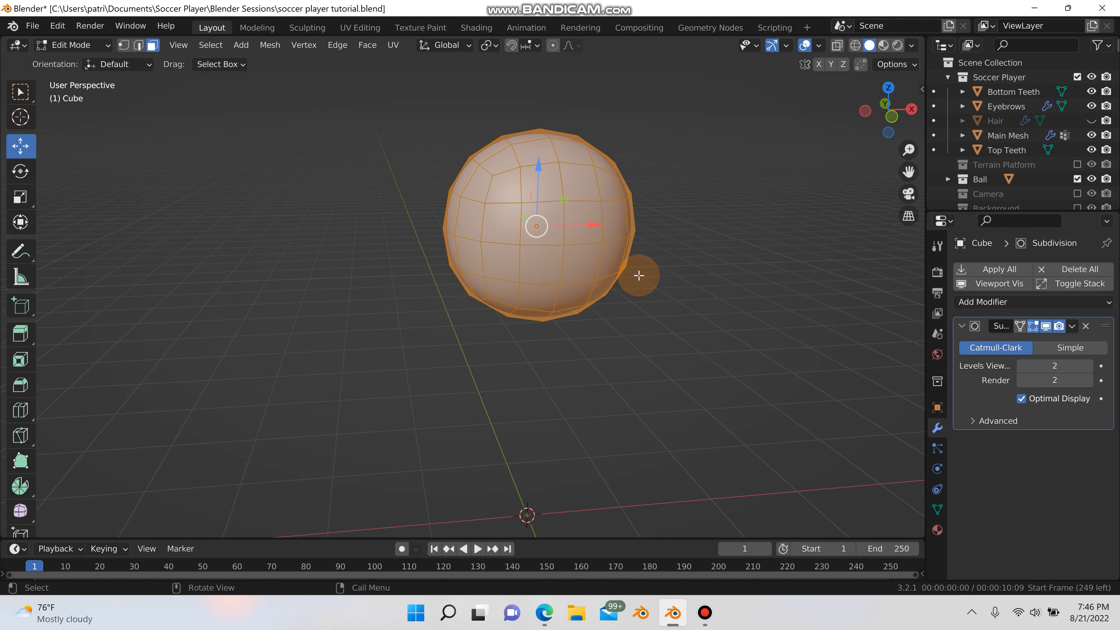
{"action": "middle_click_drag", "start_coordinate": [633, 268], "coordinate": [599, 288], "text": "shift"}
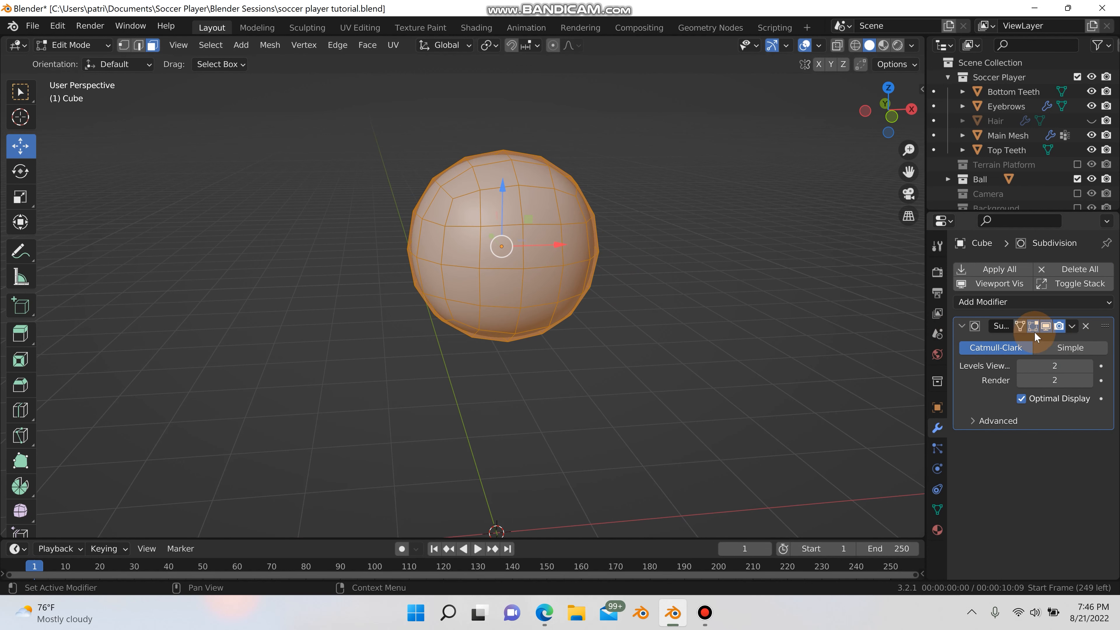
{"action": "left_click", "coordinate": [1018, 325]}
{"action": "scroll", "coordinate": [557, 230], "scroll_direction": "up", "scroll_amount": 1}
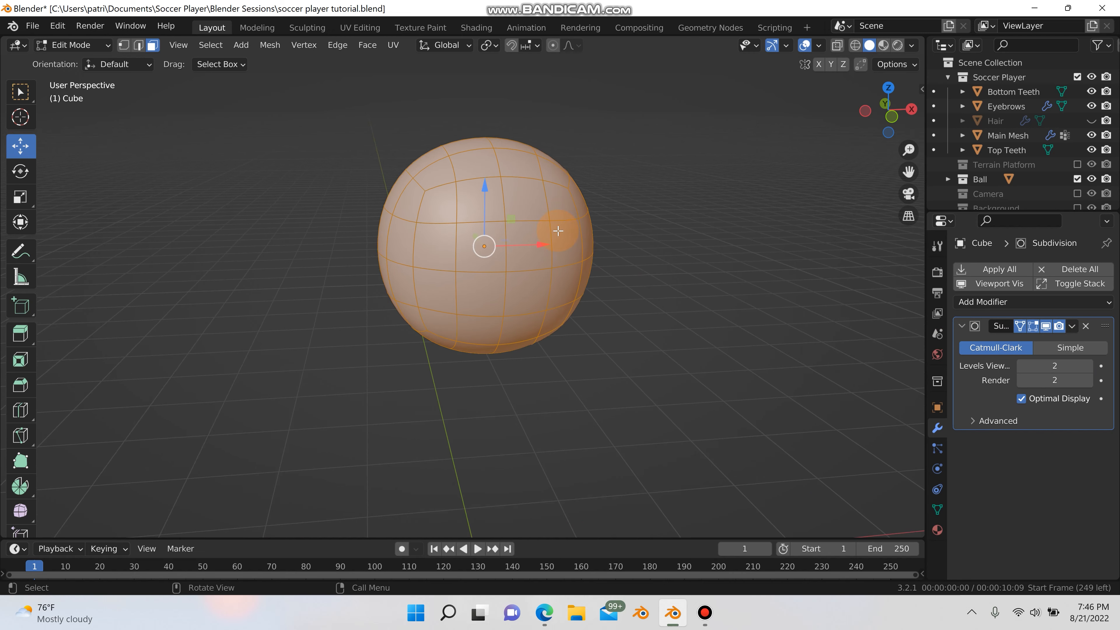
{"action": "scroll", "coordinate": [558, 231], "scroll_direction": "up", "scroll_amount": 1}
{"action": "mouse_move", "coordinate": [551, 224]}
{"action": "middle_mouse_down"}
{"action": "mouse_move", "coordinate": [512, 220]}
{"action": "mouse_move", "coordinate": [564, 225]}
{"action": "mouse_move", "coordinate": [546, 213]}
{"action": "mouse_move", "coordinate": [493, 217]}
{"action": "mouse_move", "coordinate": [563, 226]}
{"action": "middle_mouse_up"}
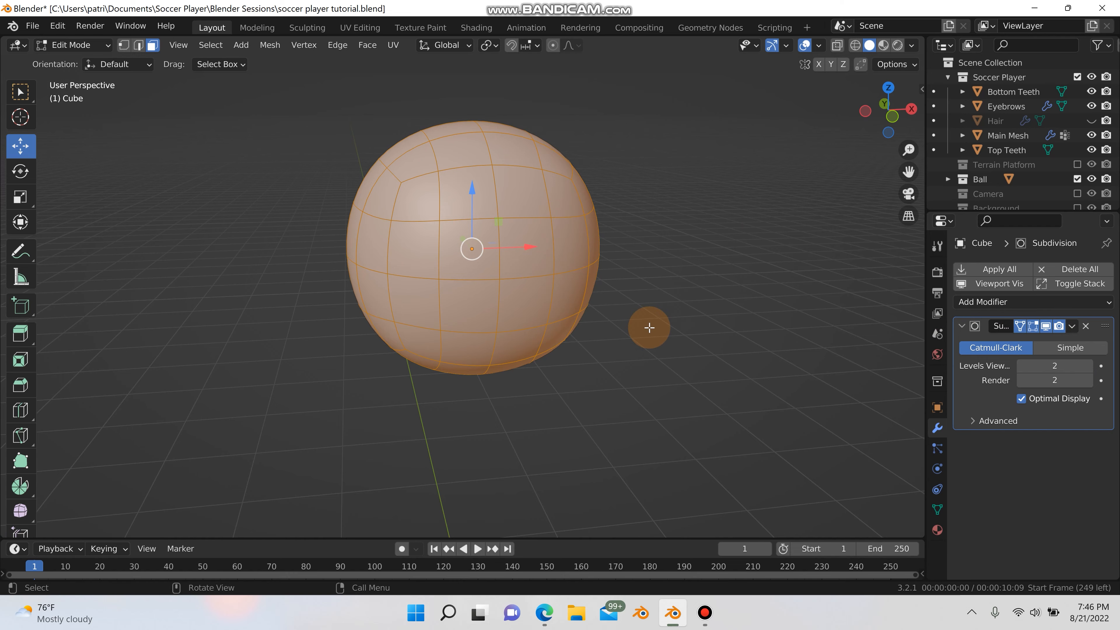
- Extrude the bottom faces of the head about 0.2 m down along Z and scale them to 0.465
{"action": "key", "text": "KP_1"}
{"action": "scroll", "coordinate": [626, 337], "scroll_direction": "down", "scroll_amount": 8}
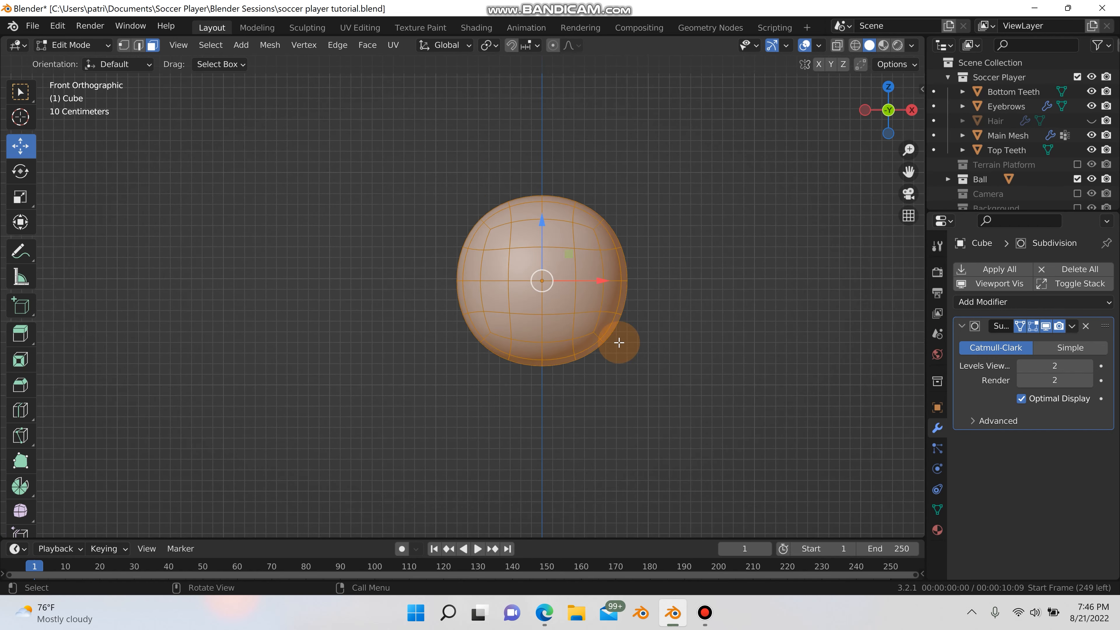
{"action": "scroll", "coordinate": [608, 340], "scroll_direction": "up", "scroll_amount": 5}
{"action": "middle_click_drag", "start_coordinate": [587, 325], "coordinate": [535, 320]}
{"action": "scroll", "coordinate": [445, 375], "scroll_direction": "up", "scroll_amount": 2}
{"action": "left_click", "coordinate": [489, 361]}
{"action": "scroll", "coordinate": [488, 360], "scroll_direction": "up", "scroll_amount": 2}
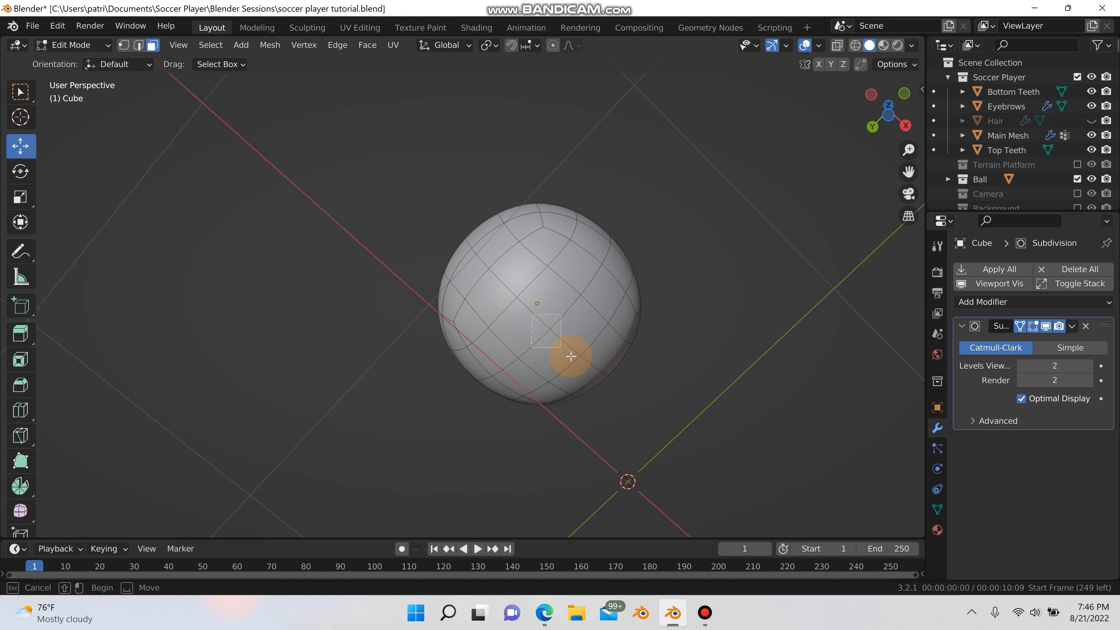
{"action": "left_click", "coordinate": [582, 354]}
{"action": "middle_click_drag", "start_coordinate": [586, 354], "coordinate": [570, 464]}
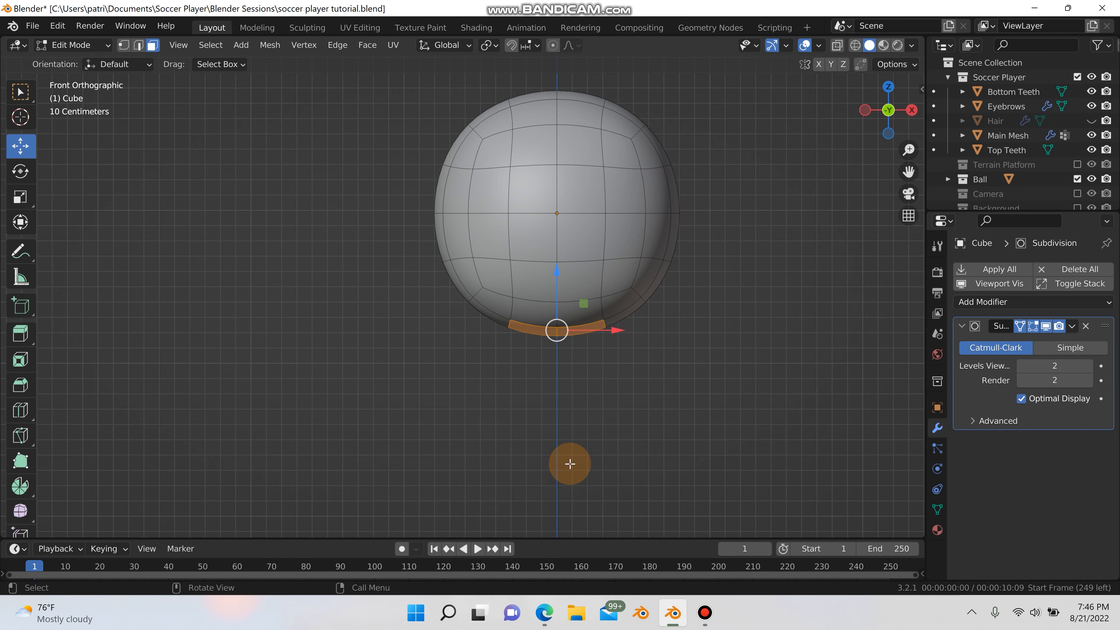
{"action": "key", "text": "g"}
{"action": "key", "text": "z"}
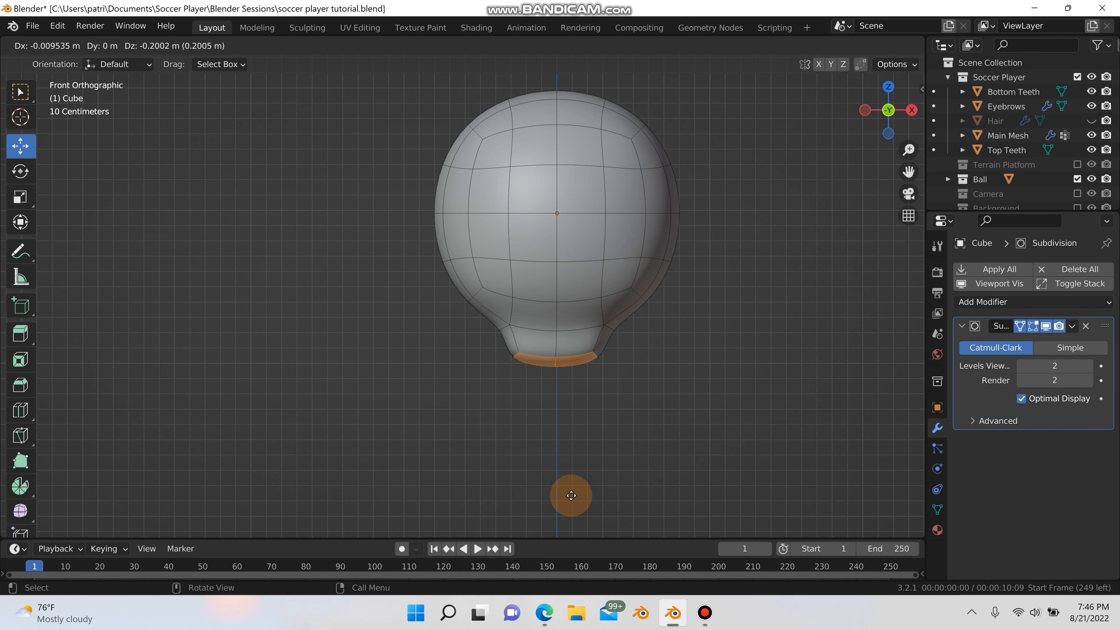
{"action": "left_click", "coordinate": [571, 495]}
{"action": "key", "text": "s"}
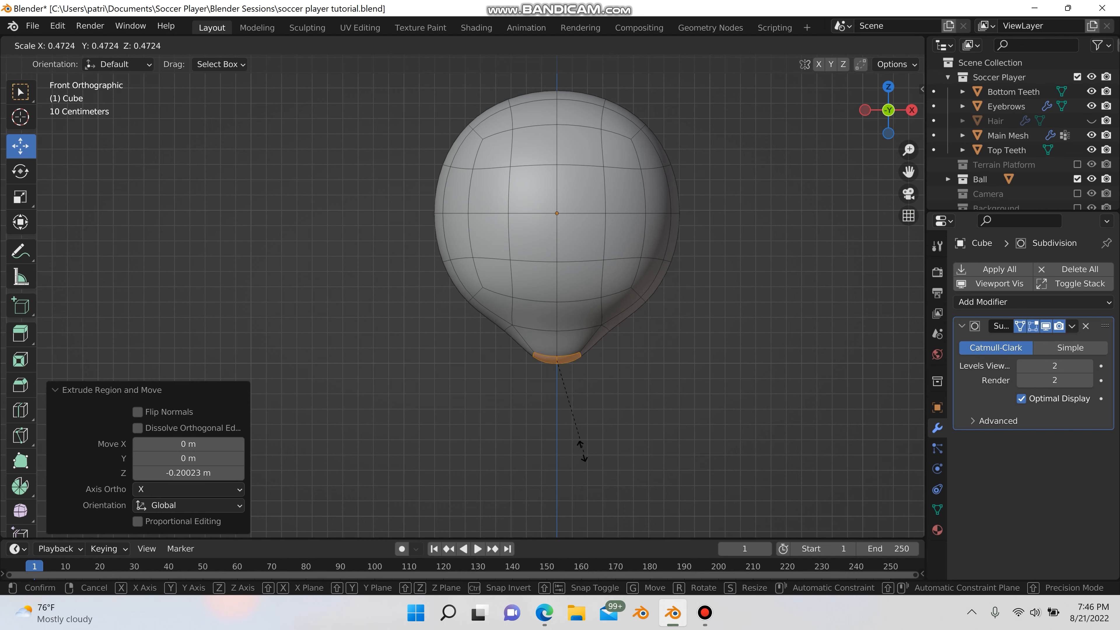
{"action": "left_click", "coordinate": [582, 449]}
- Extrude the narrowed bottom faces about 0.945 m down along Z to form the player's torso
{"action": "scroll", "coordinate": [566, 430], "scroll_direction": "down", "scroll_amount": 4}
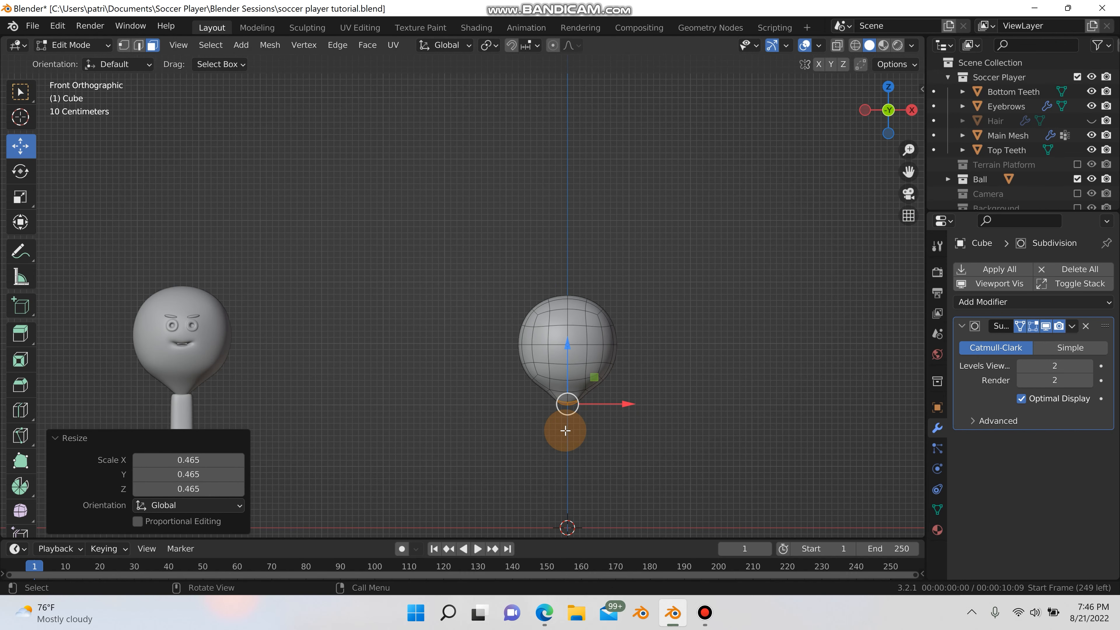
{"action": "middle_click_drag", "start_coordinate": [563, 431], "coordinate": [536, 348], "text": "shift"}
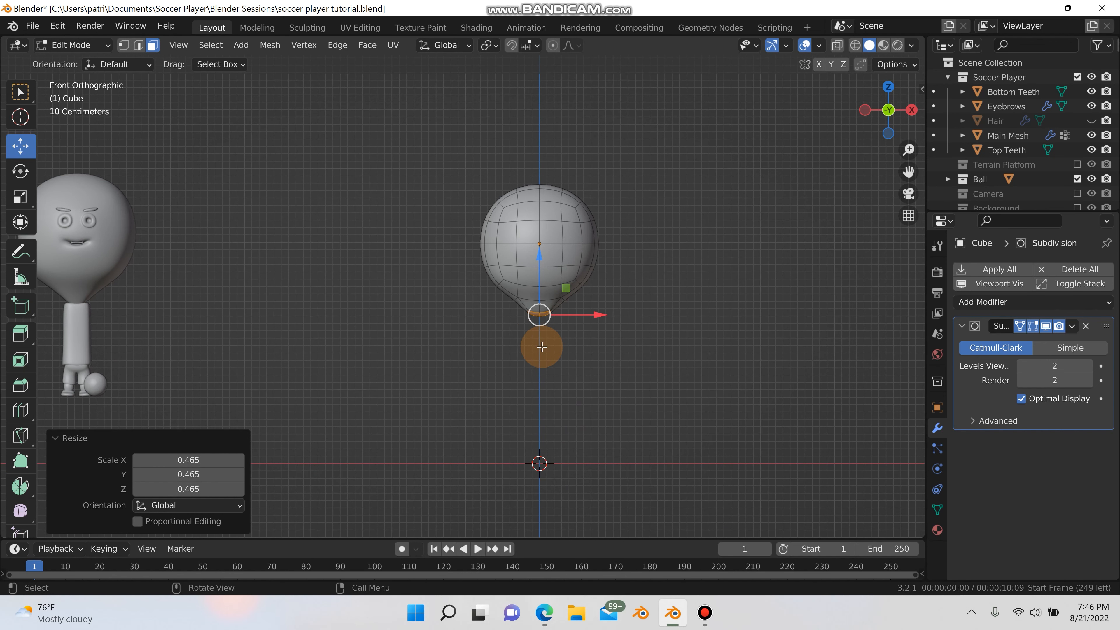
{"action": "key", "text": "e"}
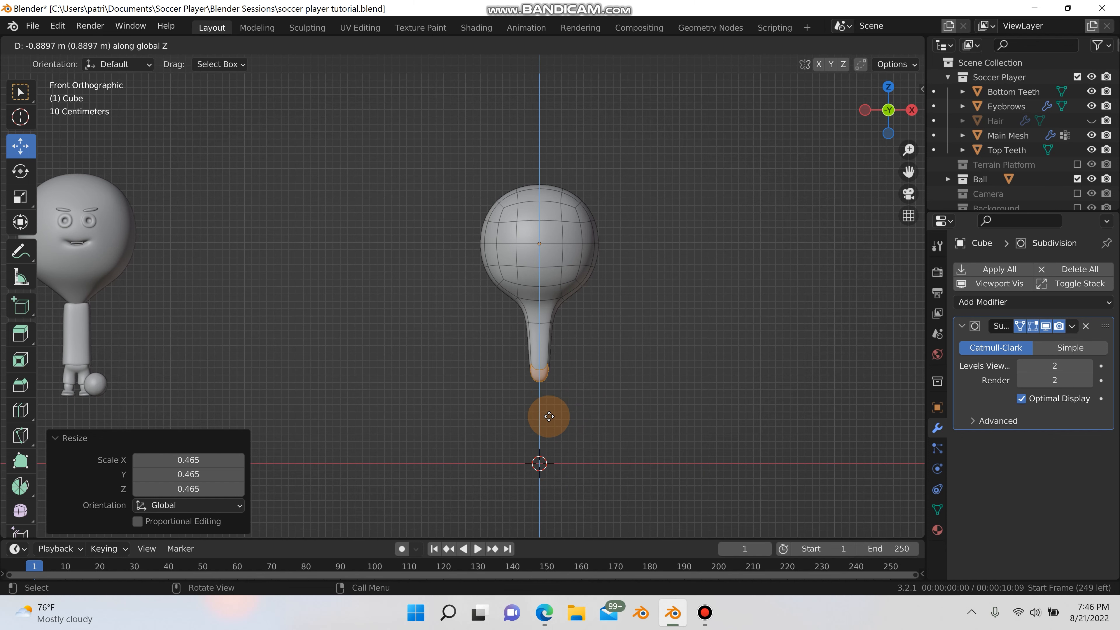
{"action": "left_click", "coordinate": [549, 410]}
- Add one loop cut around the lower part of the torso with a slide factor of -0.571
{"action": "scroll", "coordinate": [551, 405], "scroll_direction": "up", "scroll_amount": 2}
{"action": "scroll", "coordinate": [551, 403], "scroll_direction": "up", "scroll_amount": 3}
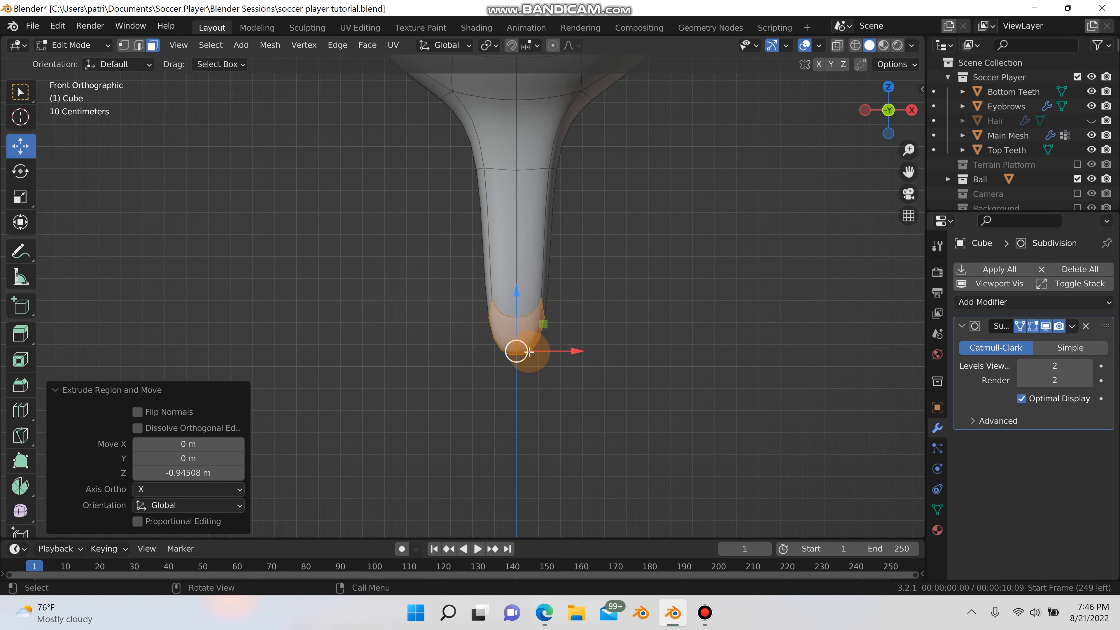
{"action": "key", "text": "ctrl+r"}
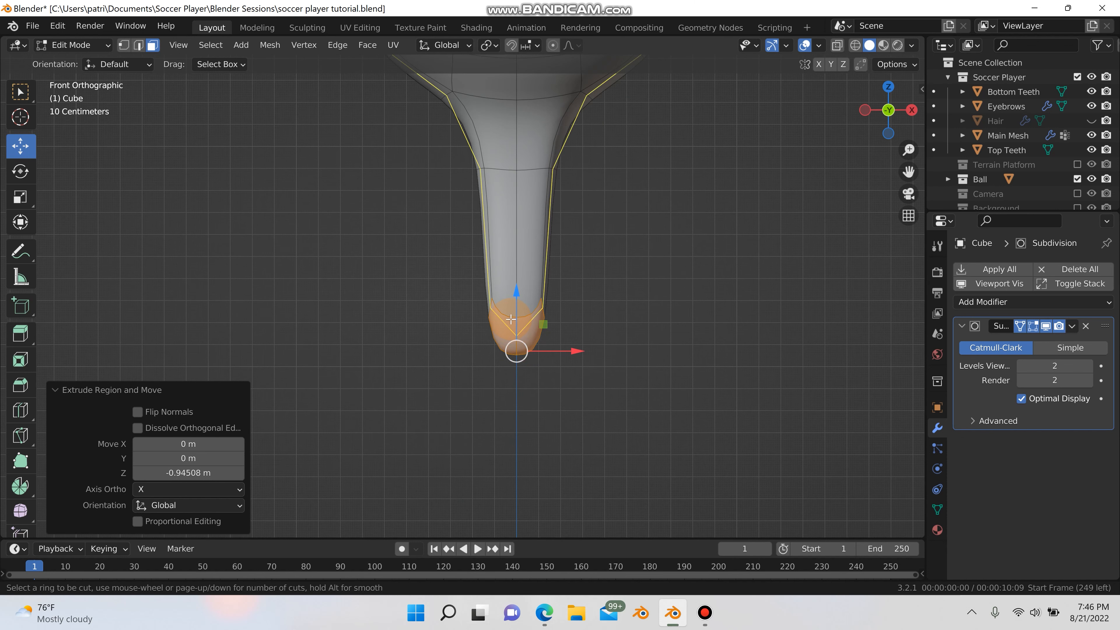
{"action": "left_click", "coordinate": [480, 295]}
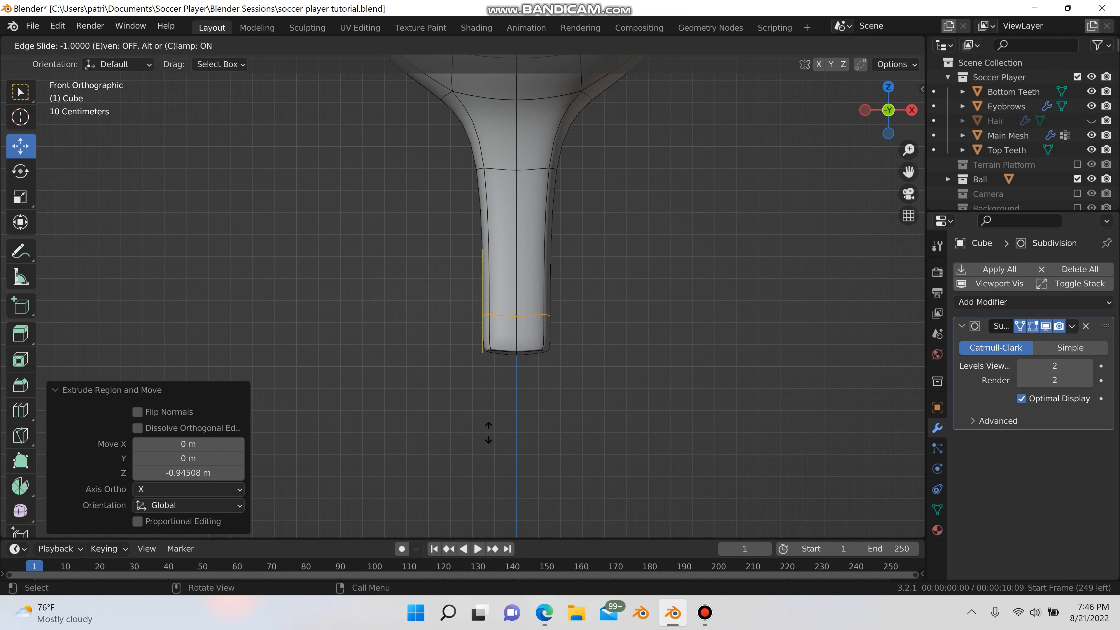
{"action": "left_click", "coordinate": [488, 355]}
- Extrude the torso's bottom faces on the positive X side about 0.3 m down along Z to form a leg
{"action": "scroll", "coordinate": [507, 366], "scroll_direction": "down", "scroll_amount": 5}
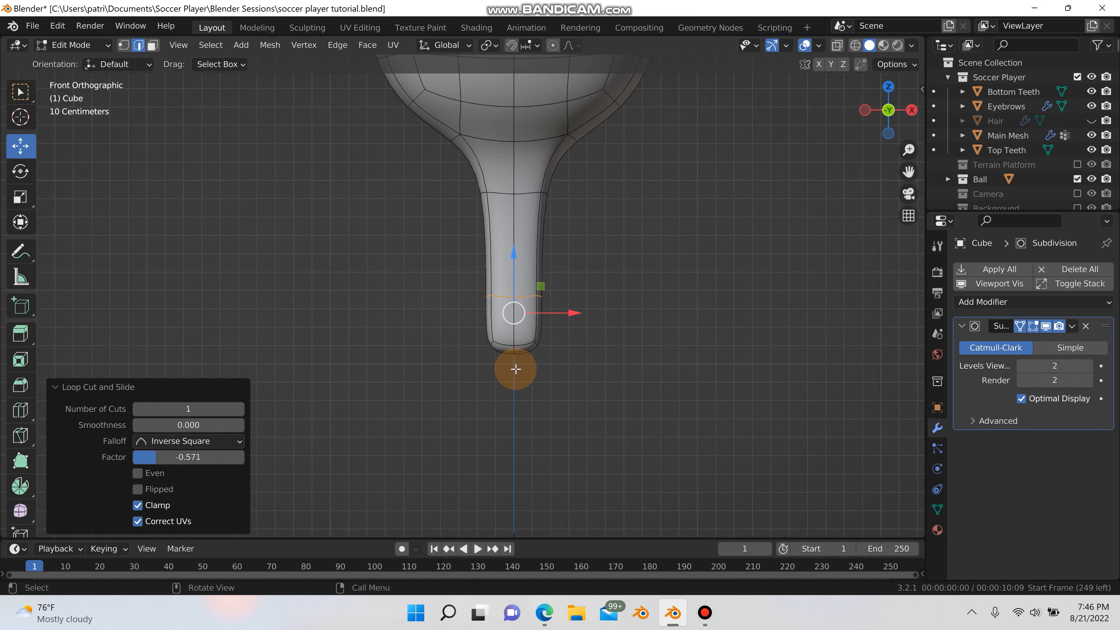
{"action": "middle_click_drag", "start_coordinate": [517, 342], "coordinate": [602, 329], "text": "shift"}
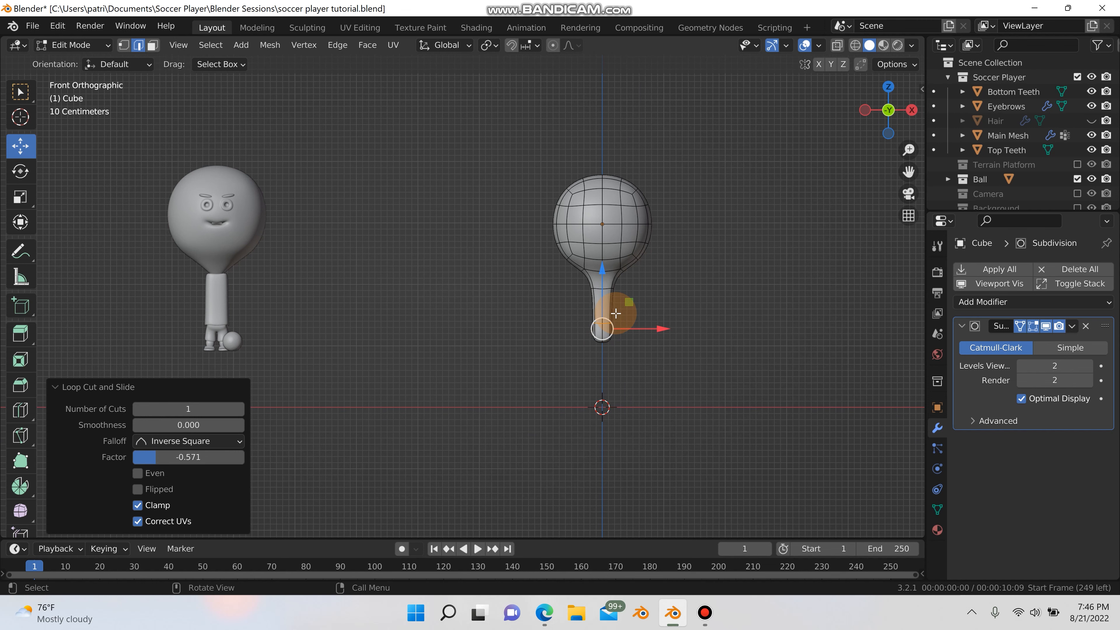
{"action": "scroll", "coordinate": [615, 312], "scroll_direction": "up", "scroll_amount": 1}
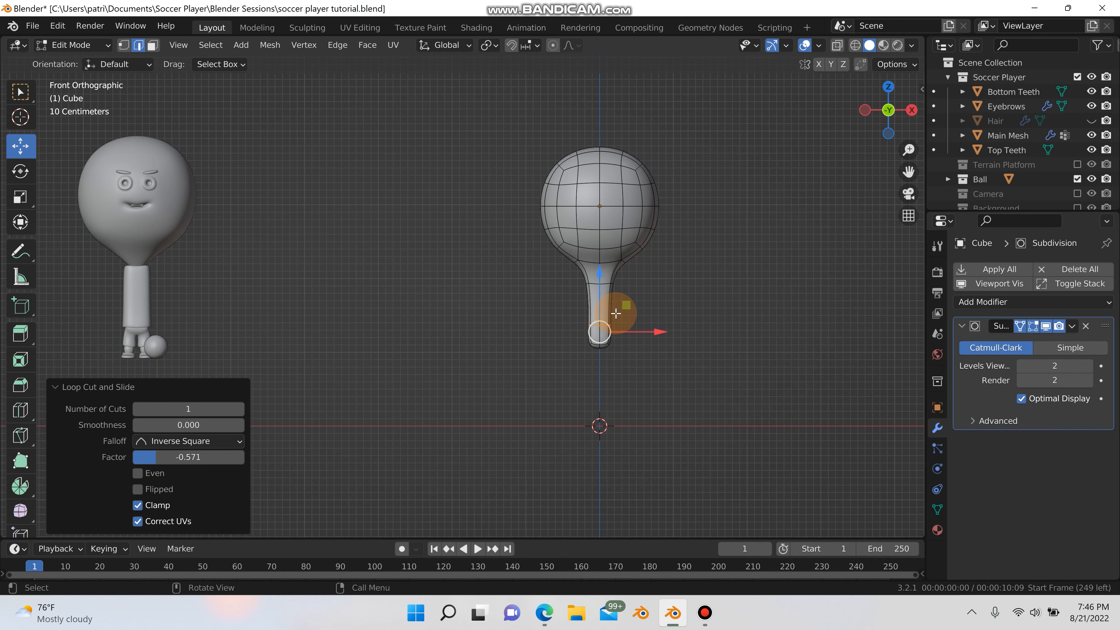
{"action": "scroll", "coordinate": [607, 313], "scroll_direction": "up", "scroll_amount": 1}
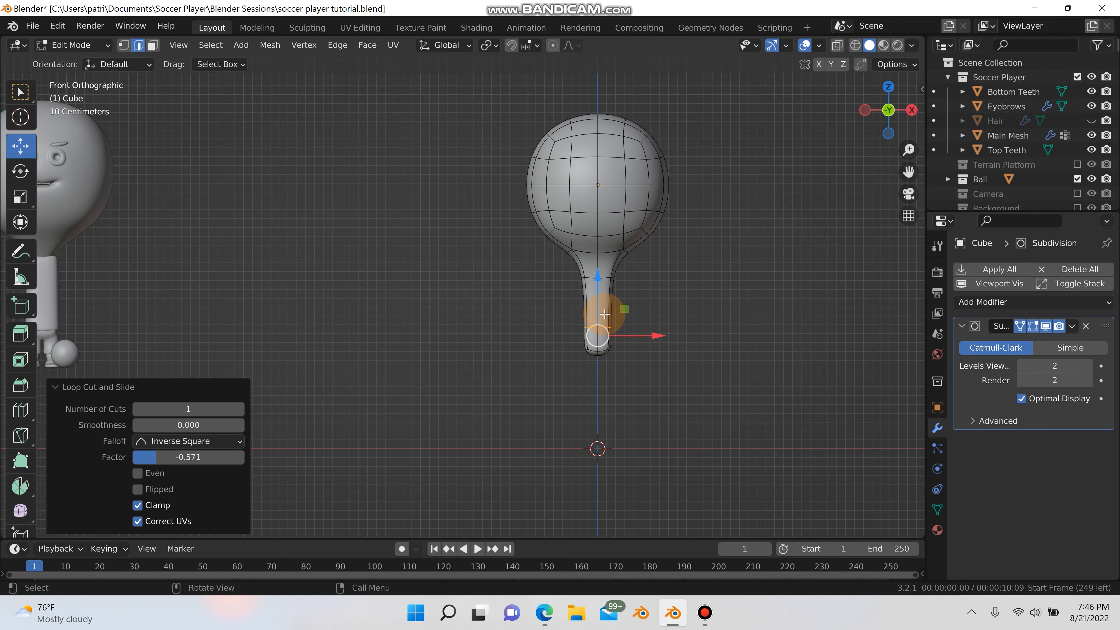
{"action": "middle_click_drag", "start_coordinate": [603, 313], "coordinate": [527, 315]}
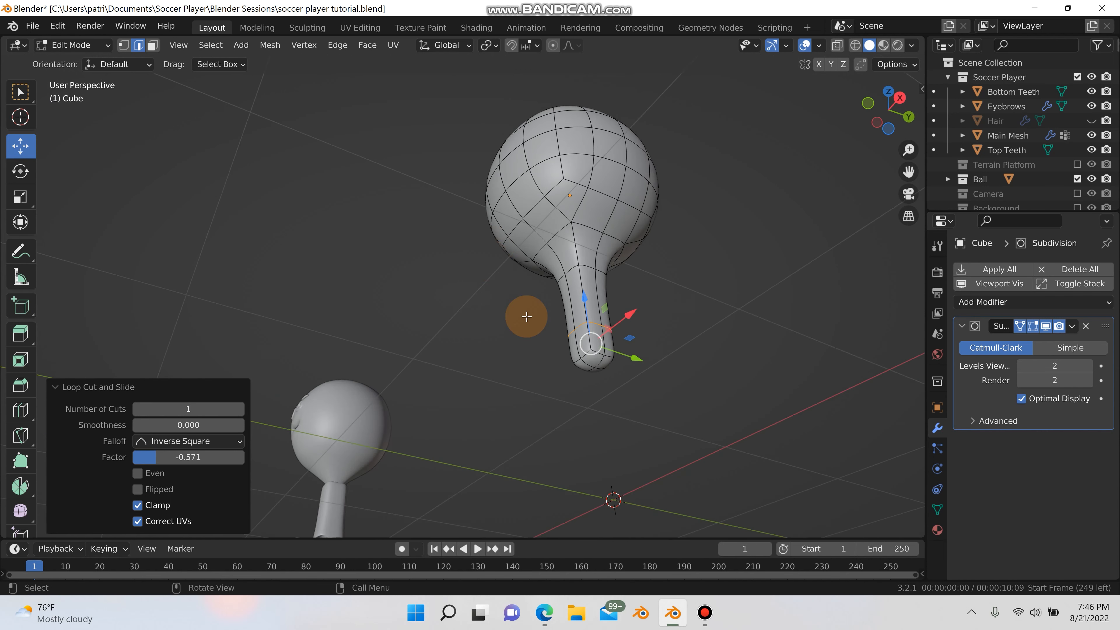
{"action": "scroll", "coordinate": [614, 366], "scroll_direction": "up", "scroll_amount": 2}
{"action": "scroll", "coordinate": [614, 366], "scroll_direction": "up", "scroll_amount": 1}
{"action": "middle_click_drag", "start_coordinate": [622, 379], "coordinate": [600, 334], "text": "shift"}
{"action": "left_click", "coordinate": [599, 330]}
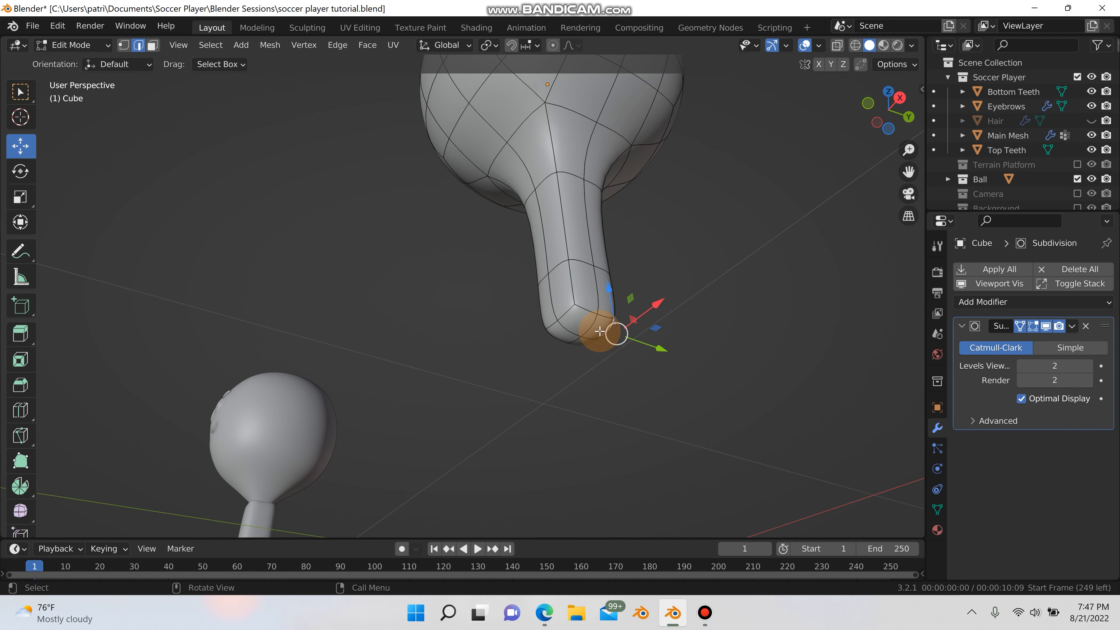
{"action": "key", "text": "3"}
{"action": "left_click", "coordinate": [599, 330]}
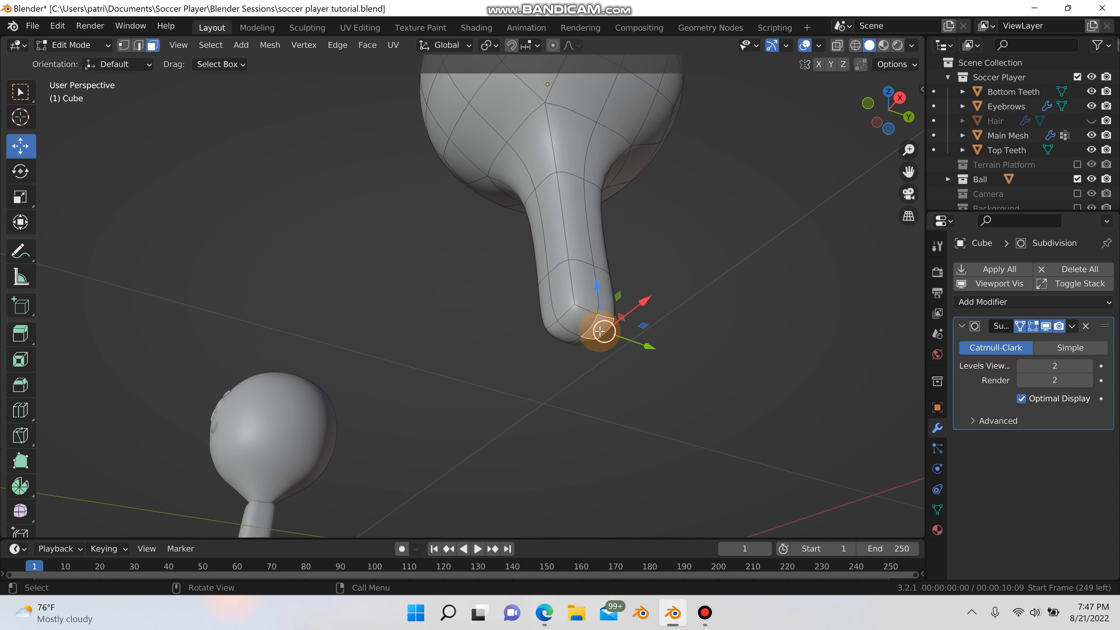
{"action": "key", "text": "KP_1"}
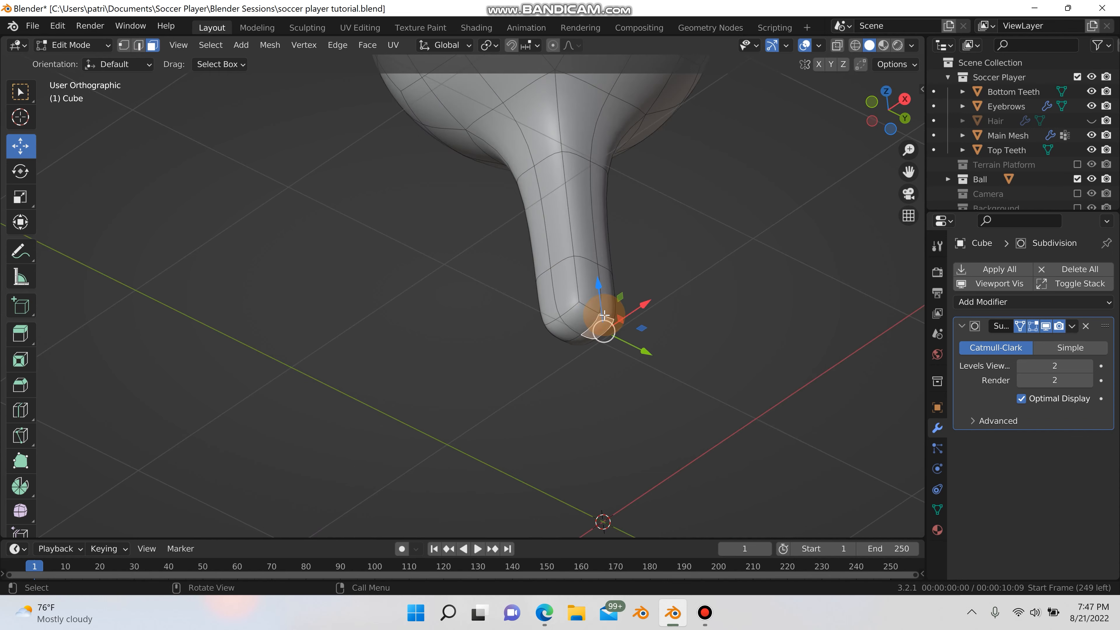
{"action": "scroll", "coordinate": [605, 335], "scroll_direction": "down", "scroll_amount": 4}
{"action": "scroll", "coordinate": [605, 353], "scroll_direction": "up", "scroll_amount": 8}
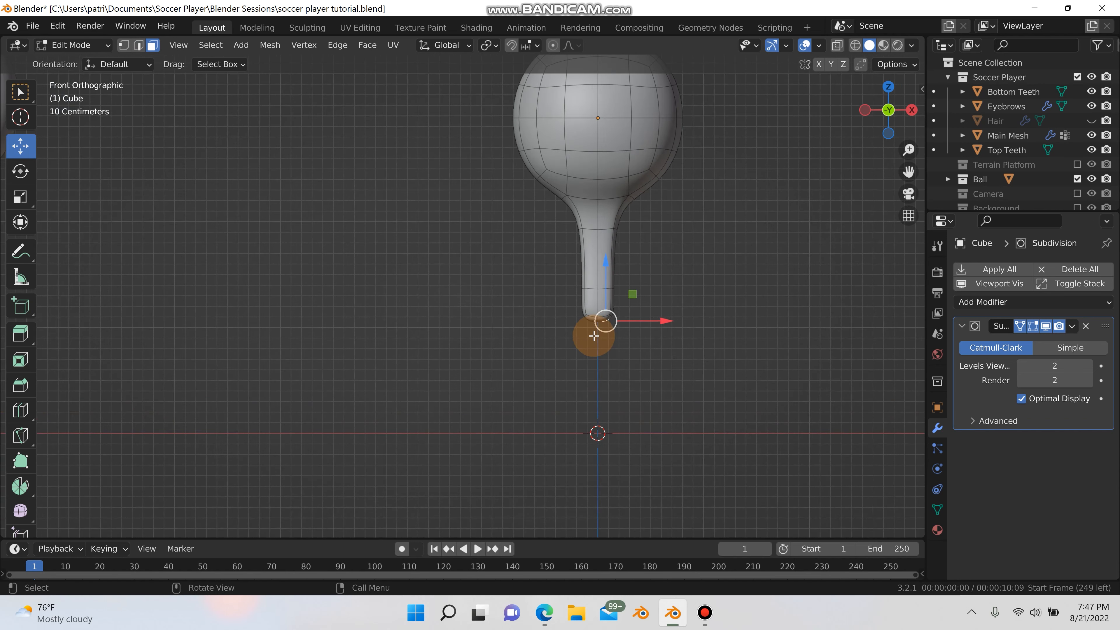
{"action": "key", "text": "e"}
{"action": "middle_click", "coordinate": [609, 348]}
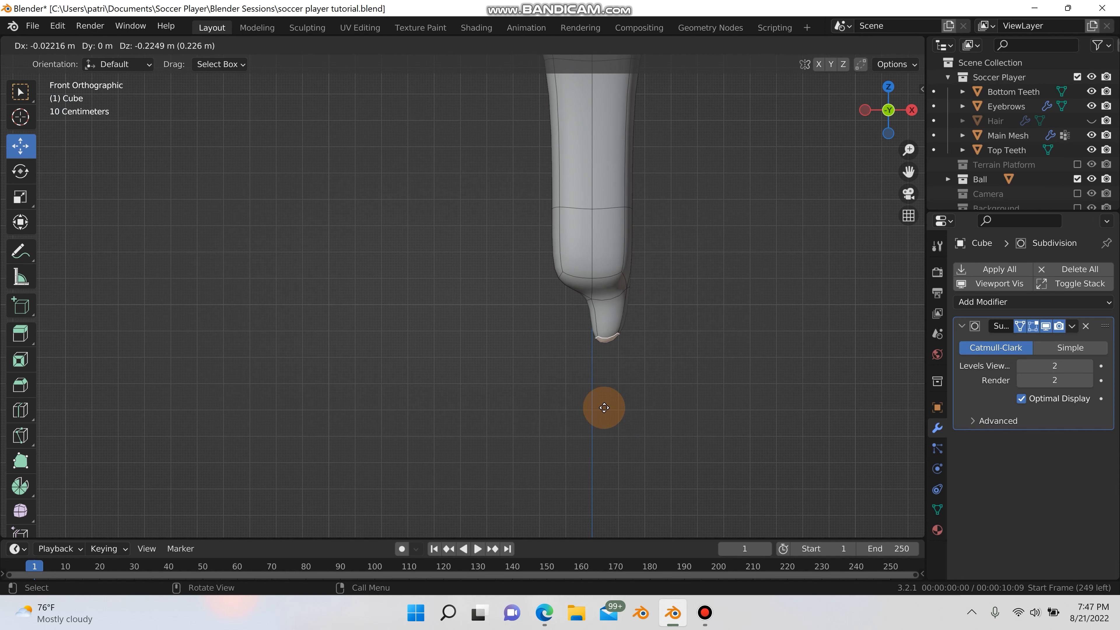
{"action": "key", "text": "z"}
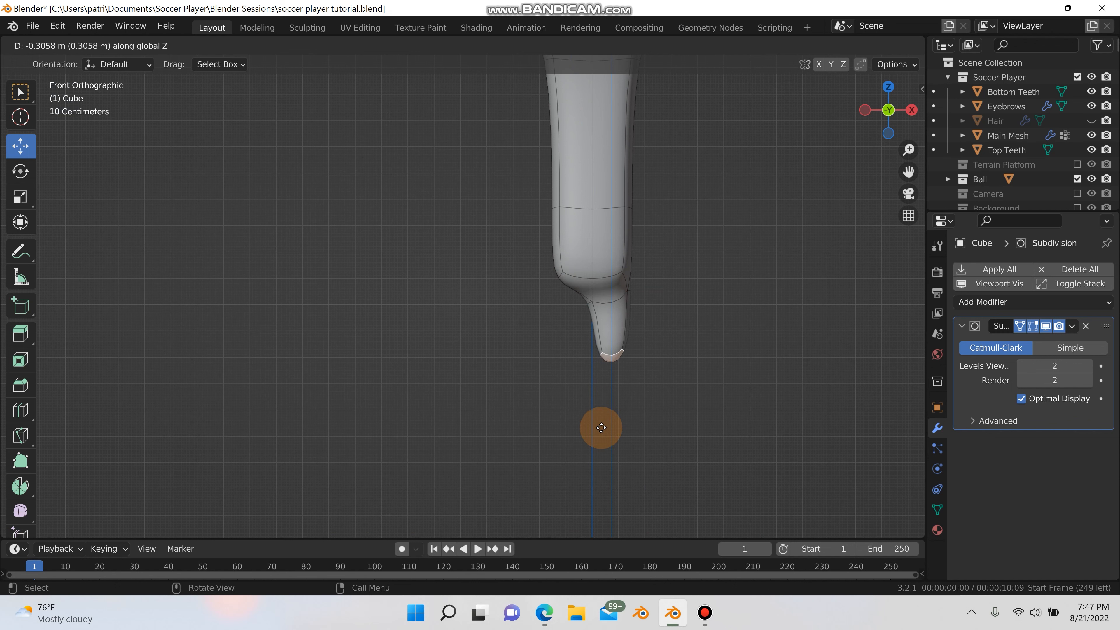
{"action": "left_click", "coordinate": [602, 426]}
- Shift the leg's end faces outward along X by about 0.043 m plus a further 0.009 m
{"action": "key", "text": "g"}
{"action": "key", "text": "x"}
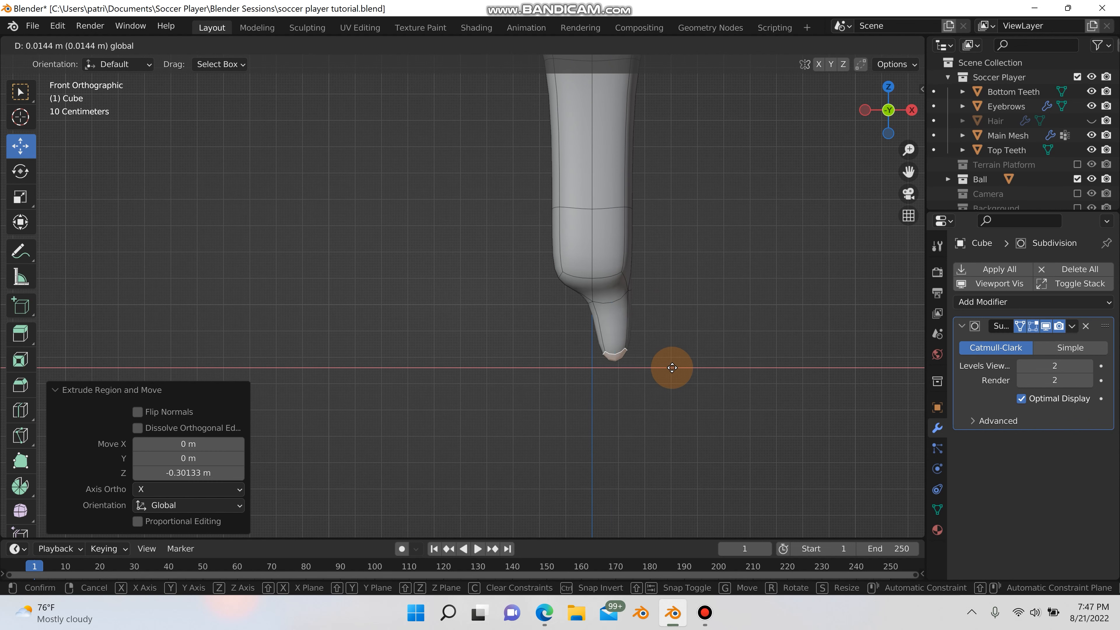
{"action": "left_click", "coordinate": [674, 368]}
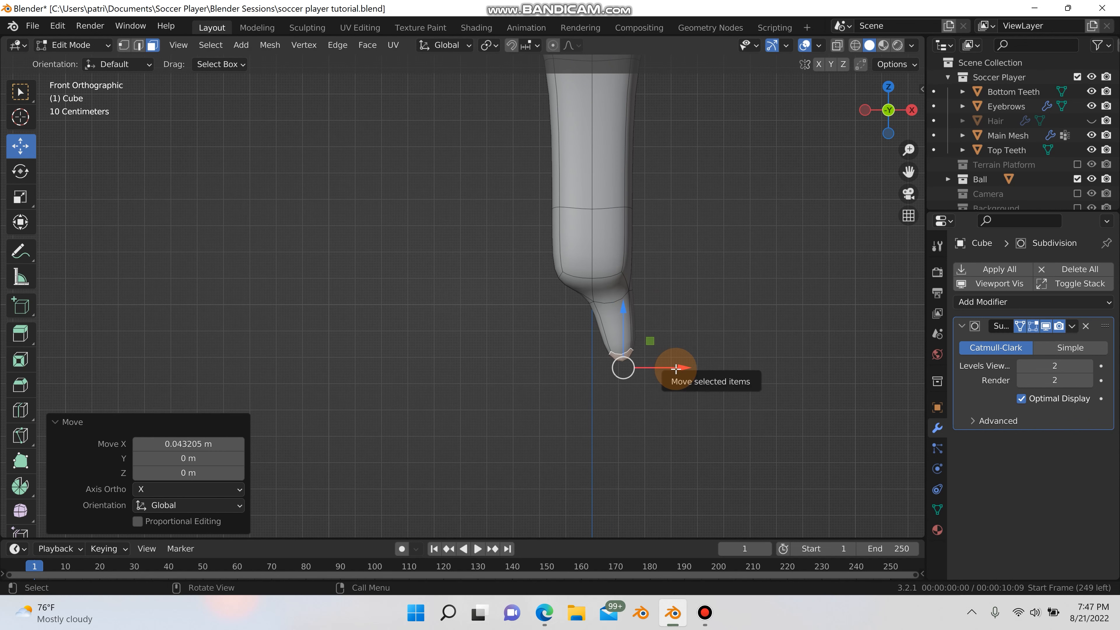
{"action": "middle_click_drag", "start_coordinate": [675, 368], "coordinate": [644, 375]}
{"action": "scroll", "coordinate": [644, 372], "scroll_direction": "down", "scroll_amount": 8}
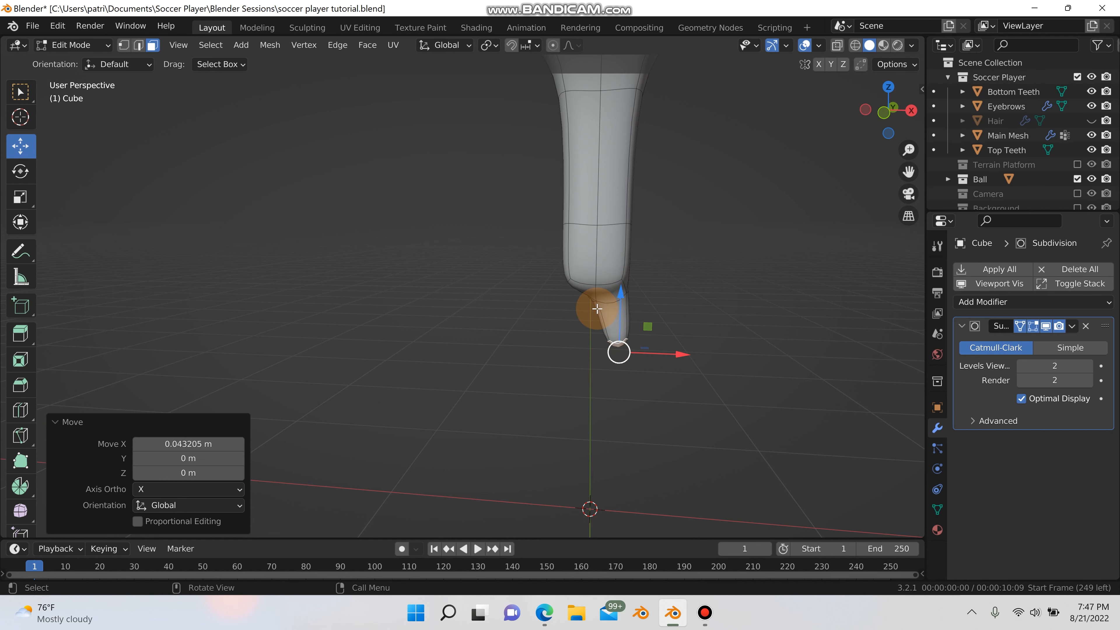
{"action": "scroll", "coordinate": [591, 313], "scroll_direction": "up", "scroll_amount": 2}
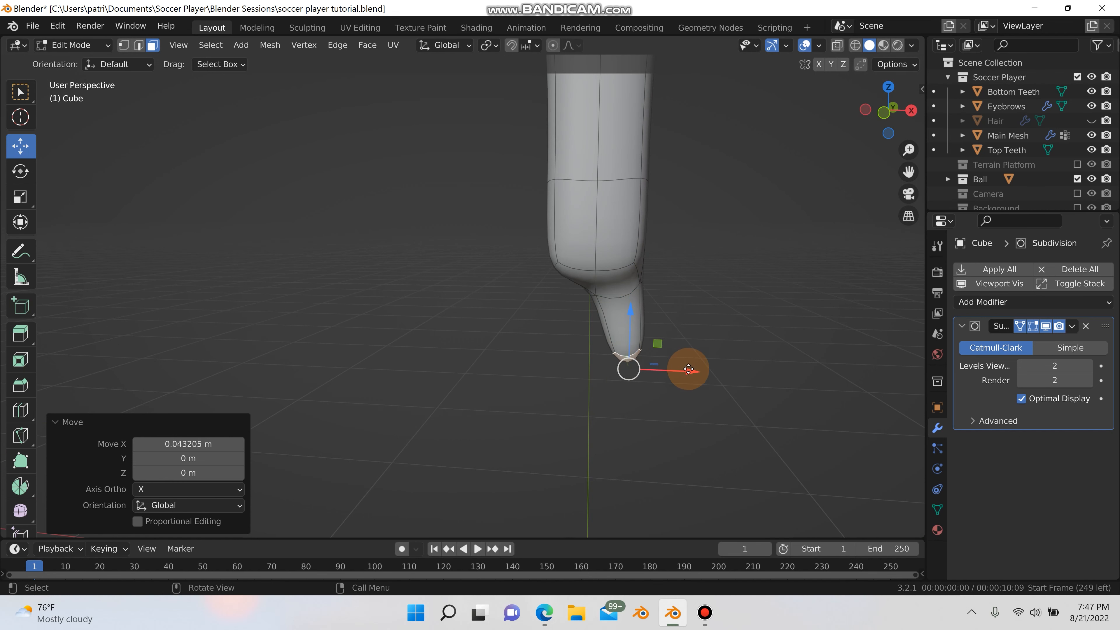
{"action": "left_click_drag", "start_coordinate": [688, 369], "coordinate": [687, 374]}
- Add one loop cut around the leg and slide it close to the leg's lower end
{"action": "key", "text": "KP_1"}
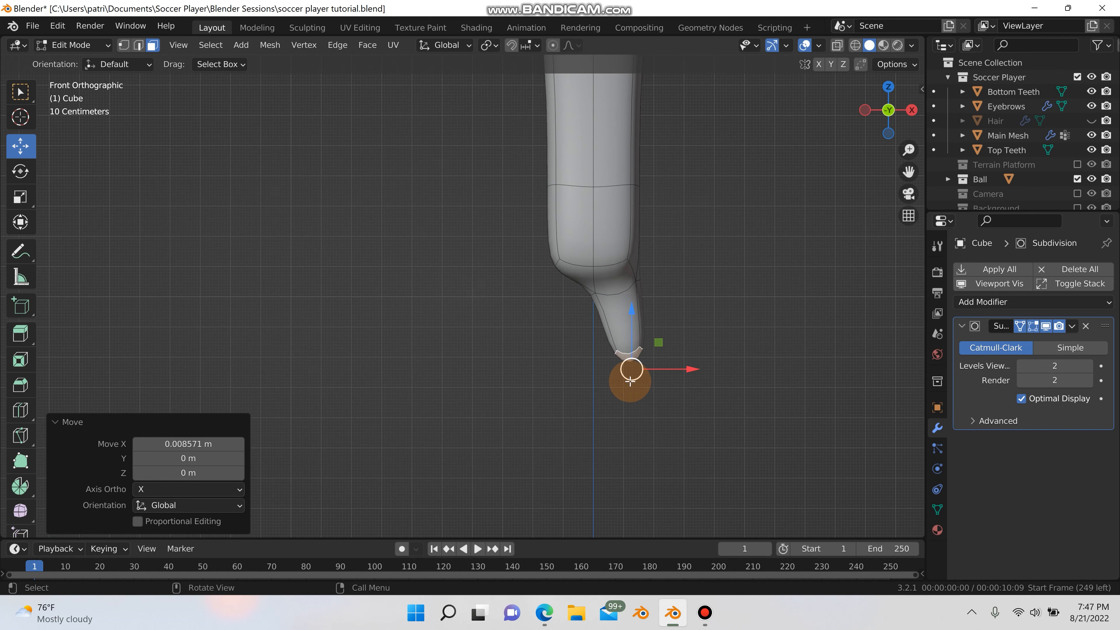
{"action": "key", "text": "ctrl+r"}
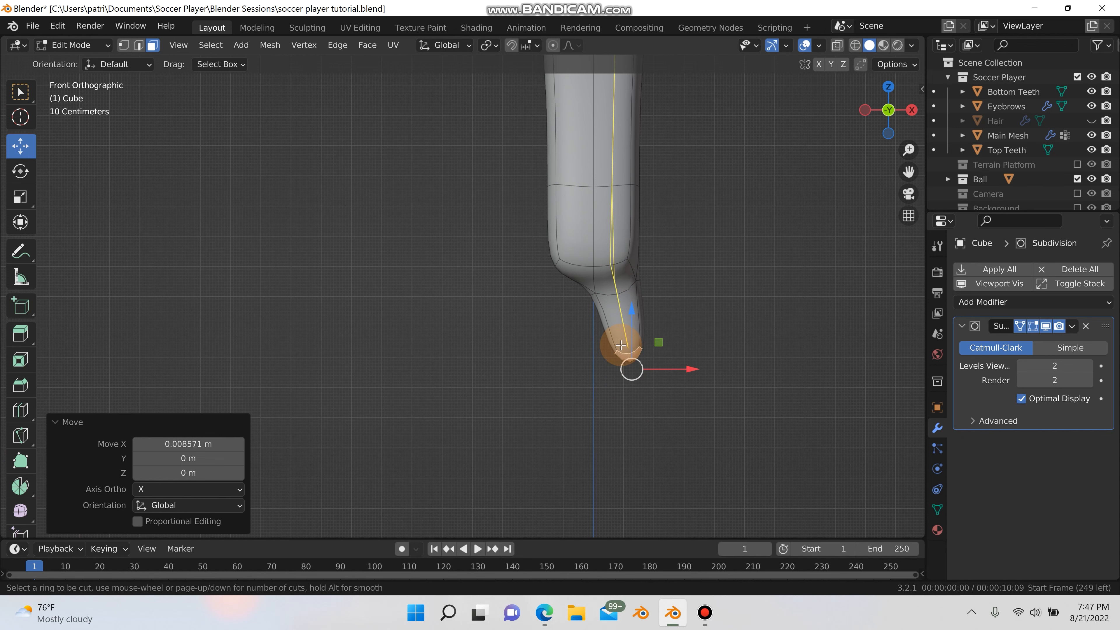
{"action": "left_click", "coordinate": [618, 345]}
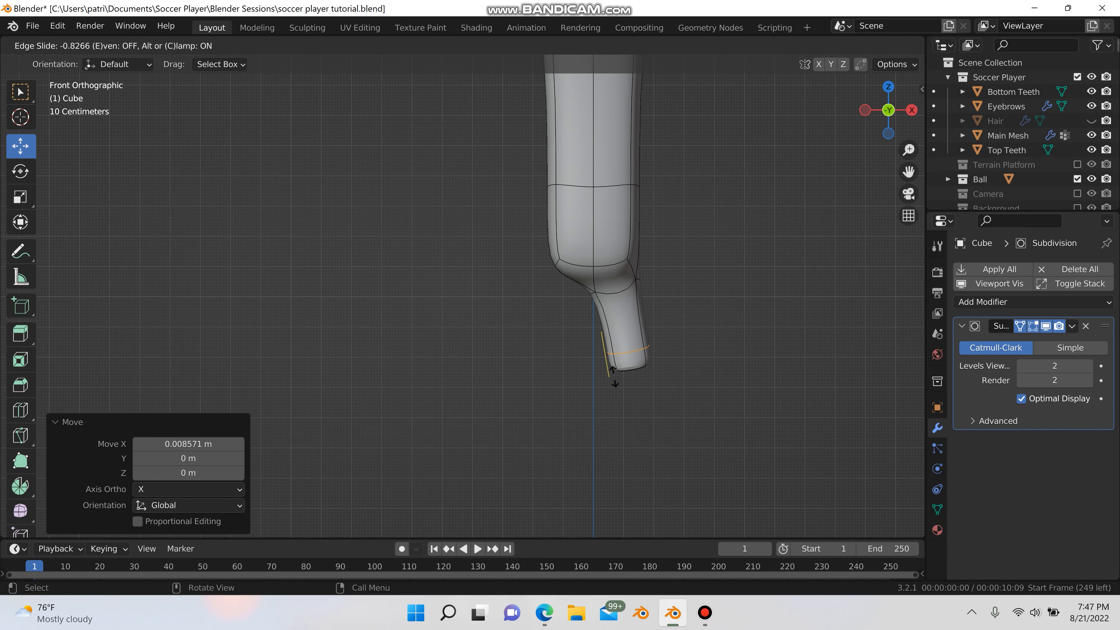
{"action": "left_click", "coordinate": [613, 371]}
- Flatten the end face at the leg's lower end by scaling it to 0 along Z
{"action": "scroll", "coordinate": [630, 375], "scroll_direction": "up", "scroll_amount": 2}
{"action": "middle_click_drag", "start_coordinate": [630, 375], "coordinate": [598, 336]}
{"action": "left_click", "coordinate": [618, 363]}
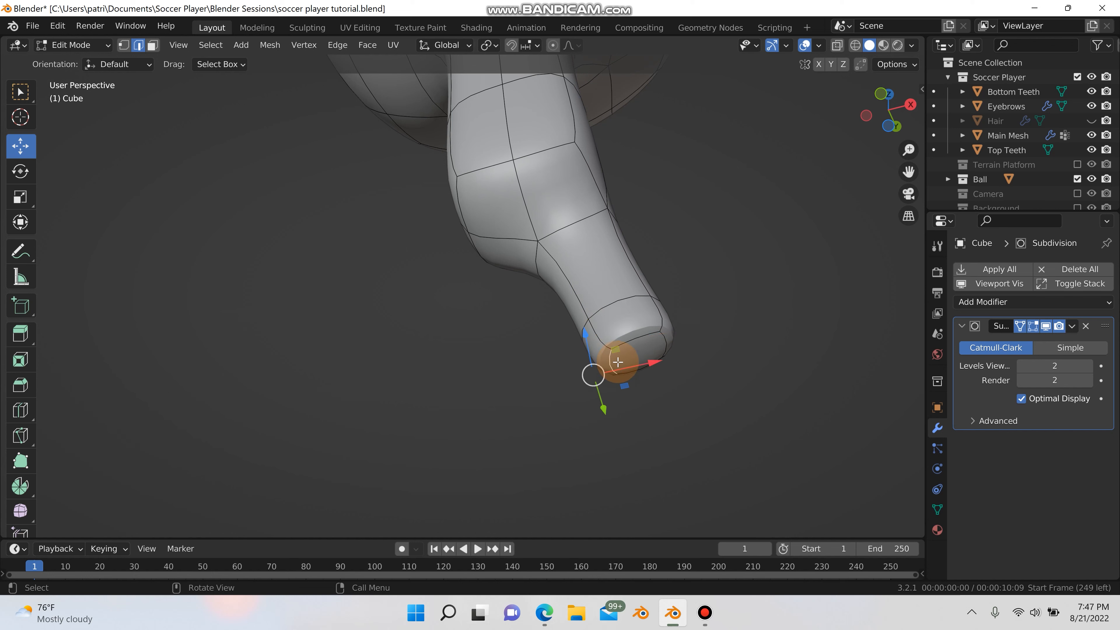
{"action": "key", "text": "3"}
{"action": "left_click", "coordinate": [639, 357]}
{"action": "key", "text": "s"}
{"action": "key", "text": "z"}
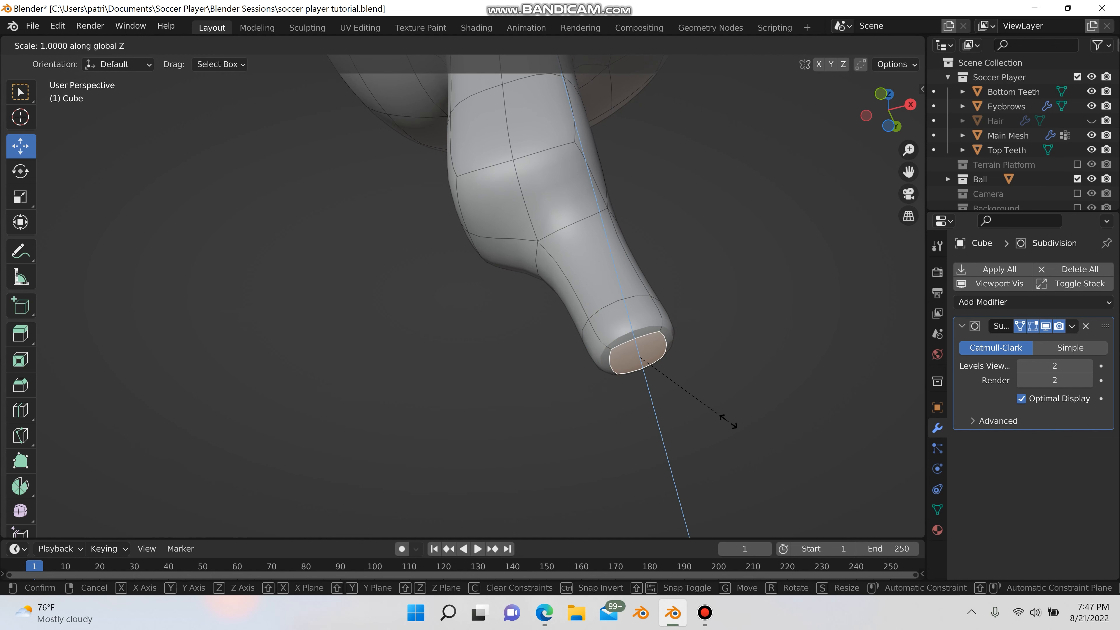
{"action": "key", "text": "0"}
{"action": "key", "text": "Return"}
- Extrude the front face at the leg's lower end about 0.086 m along negative Y and raise the foot's top face about 0.079 m
{"action": "key", "text": "KP_1"}
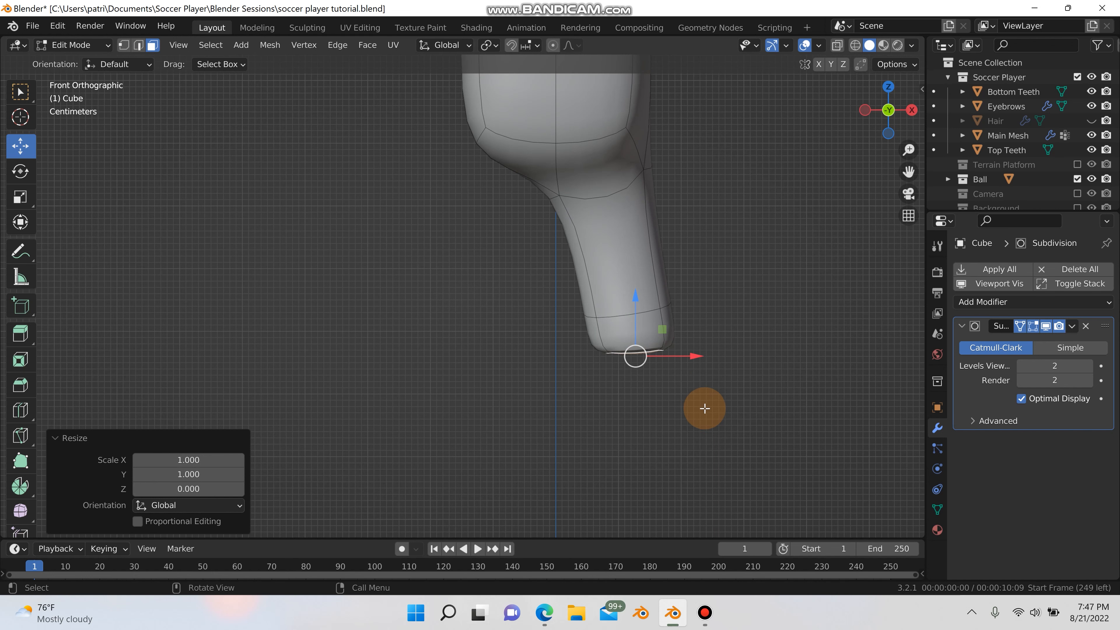
{"action": "middle_click_drag", "start_coordinate": [660, 374], "coordinate": [558, 346]}
{"action": "left_click", "coordinate": [558, 346]}
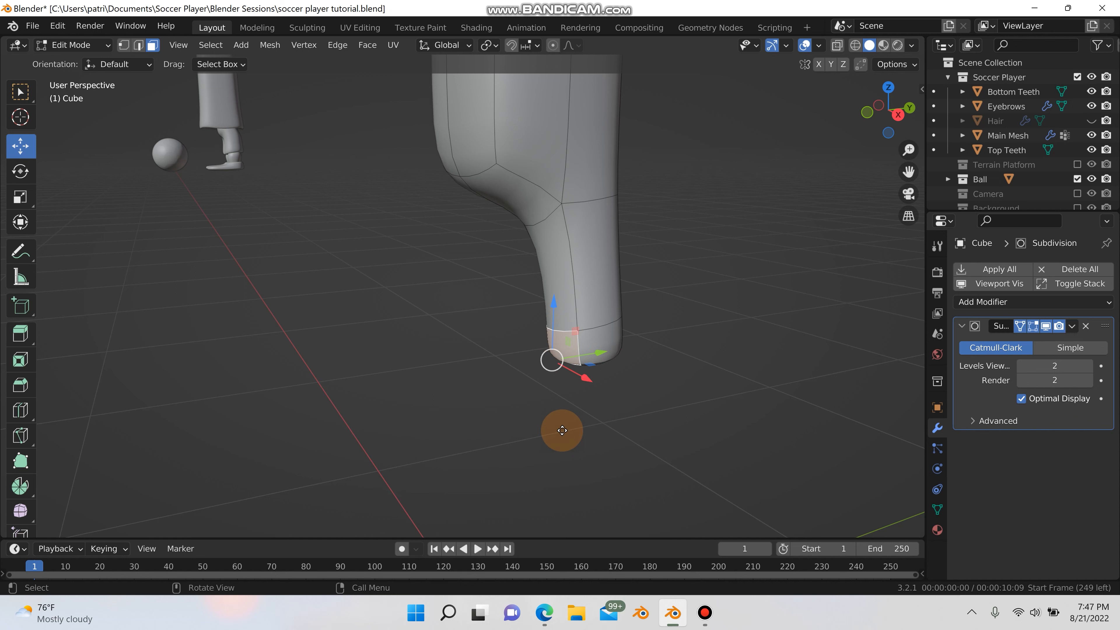
{"action": "key", "text": "e"}
{"action": "left_click", "coordinate": [518, 399]}
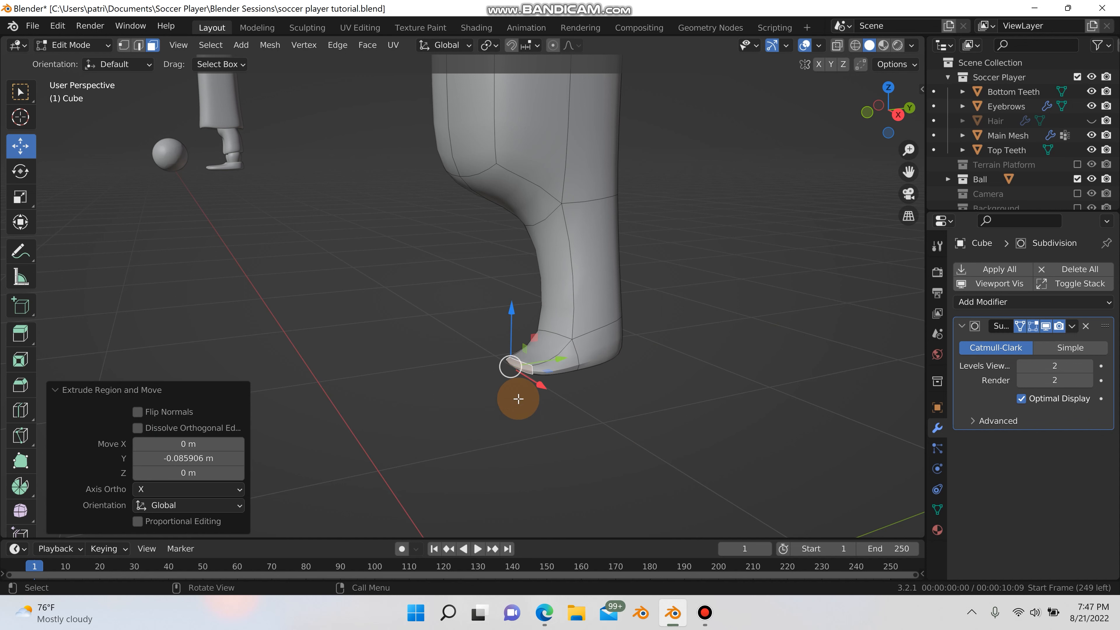
{"action": "key", "text": "ctrl+z"}
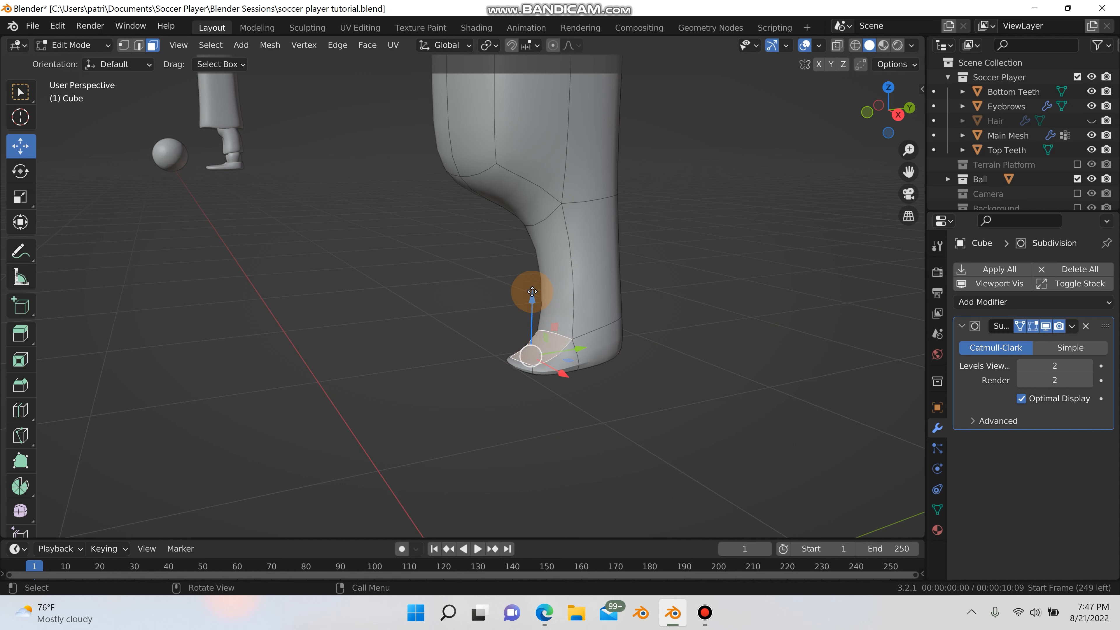
{"action": "left_click_drag", "start_coordinate": [532, 292], "coordinate": [531, 261]}
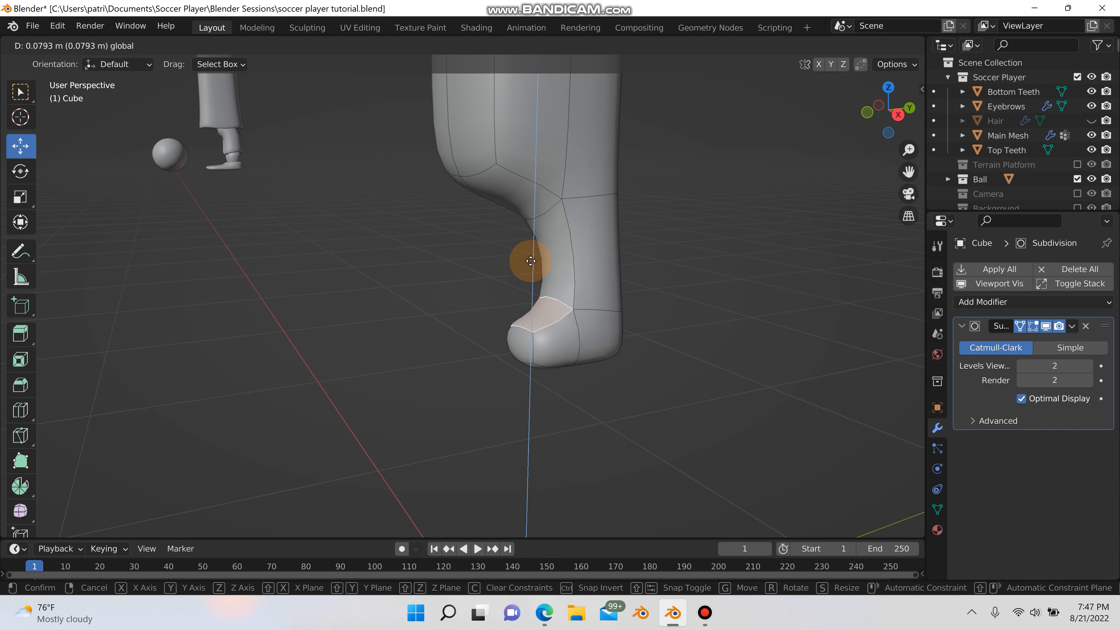
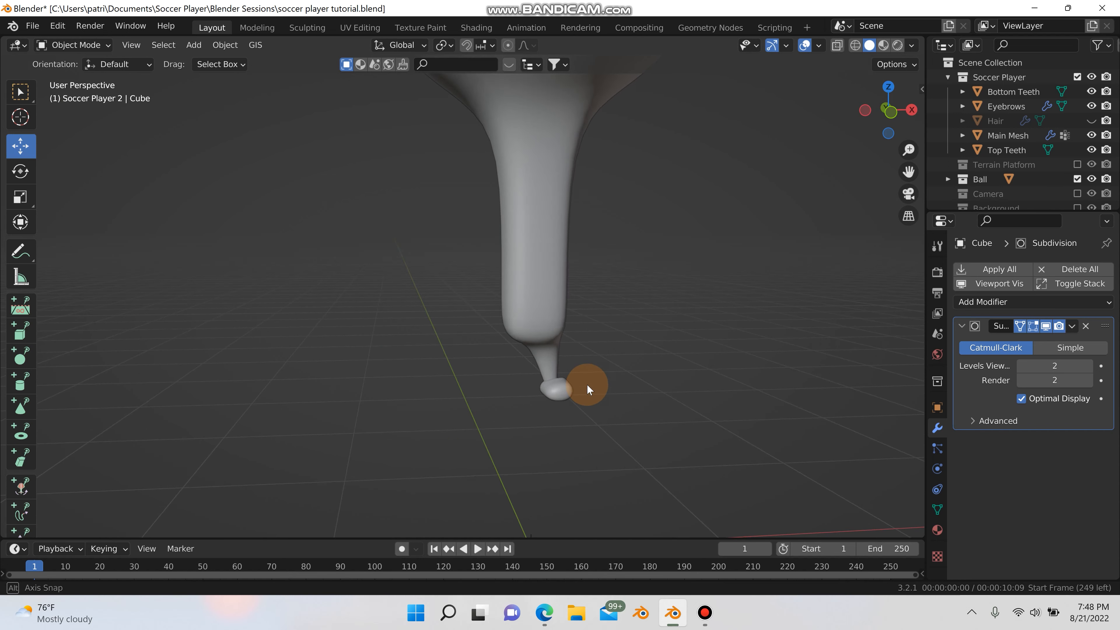
- In Edit Mode, add one centred loop cut around the neck between the head and the torso
{"action": "scroll", "coordinate": [598, 415], "scroll_direction": "down", "scroll_amount": 6}
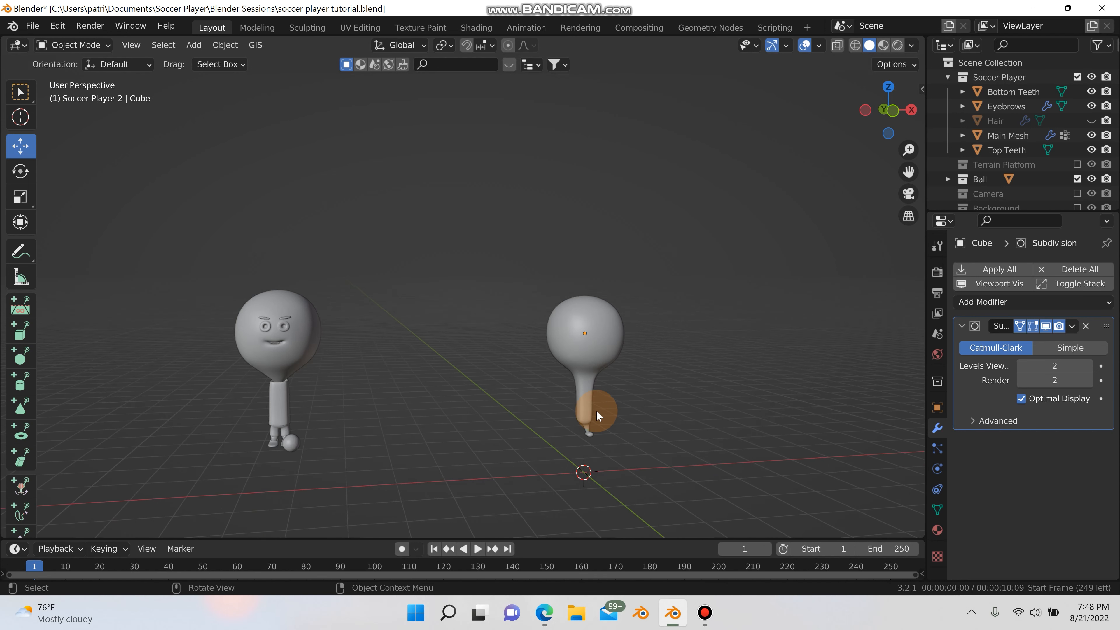
{"action": "scroll", "coordinate": [585, 395], "scroll_direction": "up", "scroll_amount": 5}
{"action": "scroll", "coordinate": [586, 413], "scroll_direction": "up", "scroll_amount": 5}
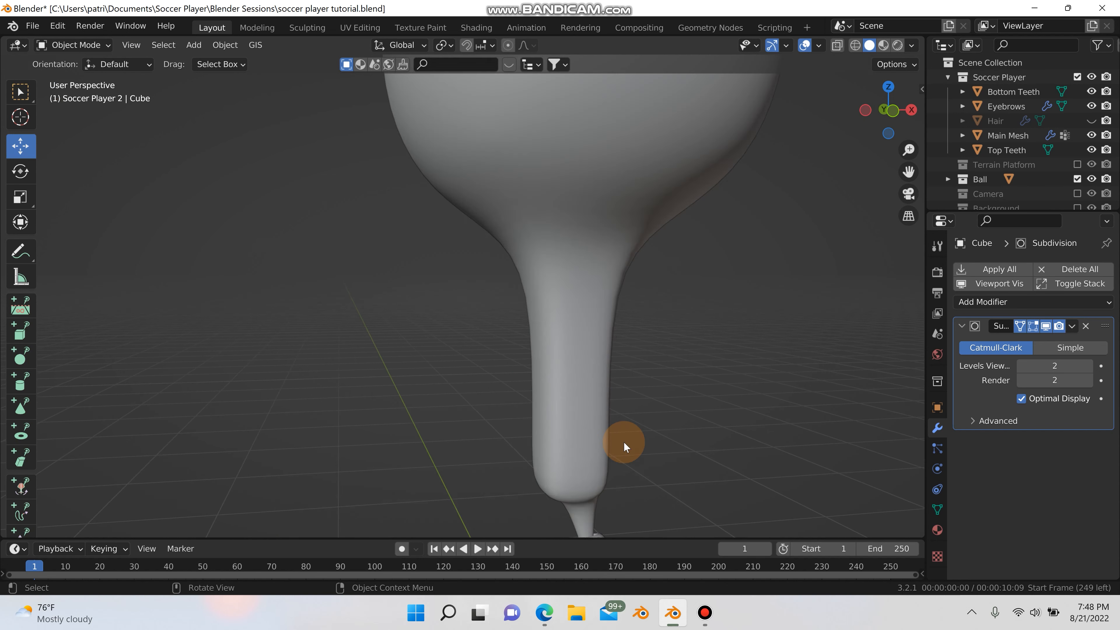
{"action": "left_click", "coordinate": [581, 380]}
{"action": "middle_click_drag", "start_coordinate": [568, 339], "coordinate": [536, 244], "text": "shift"}
{"action": "scroll", "coordinate": [537, 249], "scroll_direction": "up", "scroll_amount": 5}
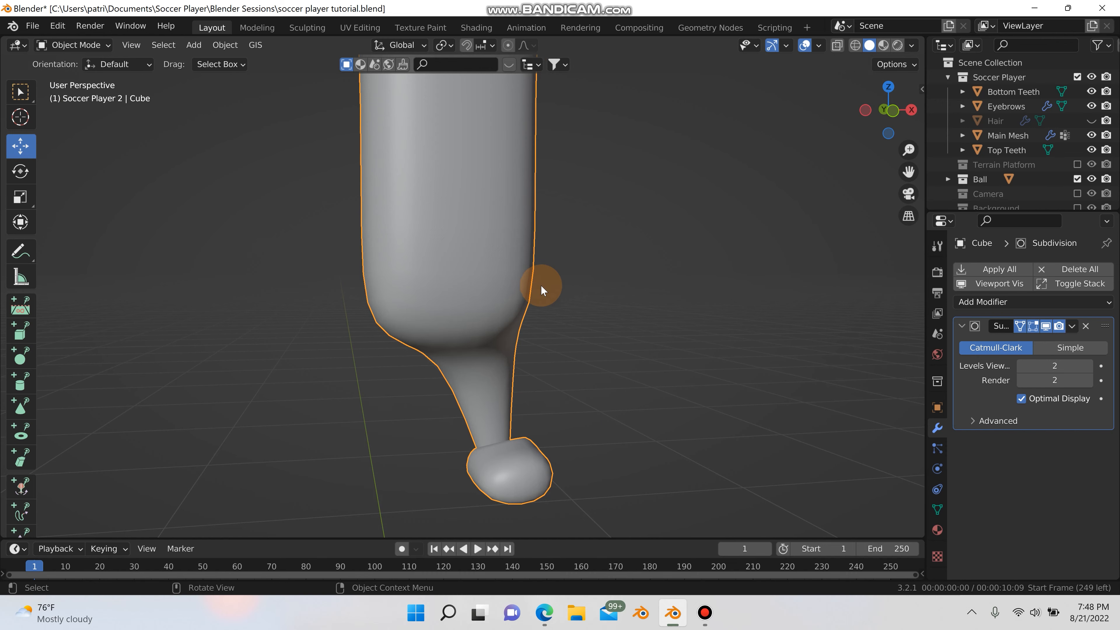
{"action": "scroll", "coordinate": [512, 330], "scroll_direction": "down", "scroll_amount": 7}
{"action": "middle_click_drag", "start_coordinate": [535, 352], "coordinate": [533, 439], "text": "shift"}
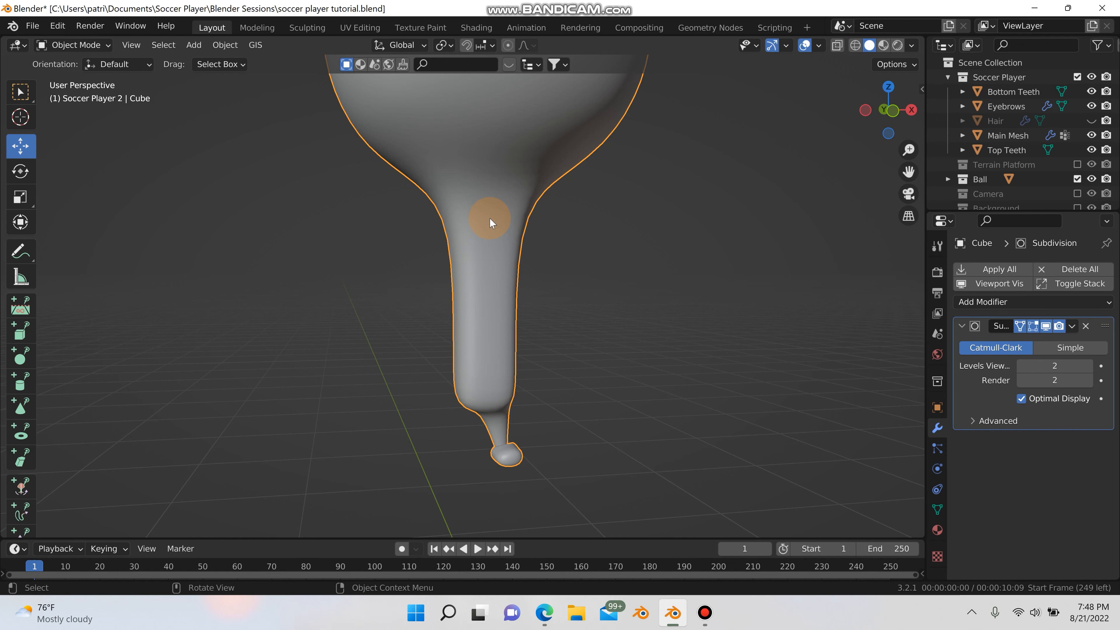
{"action": "key", "text": "Tab"}
{"action": "scroll", "coordinate": [488, 238], "scroll_direction": "up", "scroll_amount": 5}
{"action": "key", "text": "ctrl+r"}
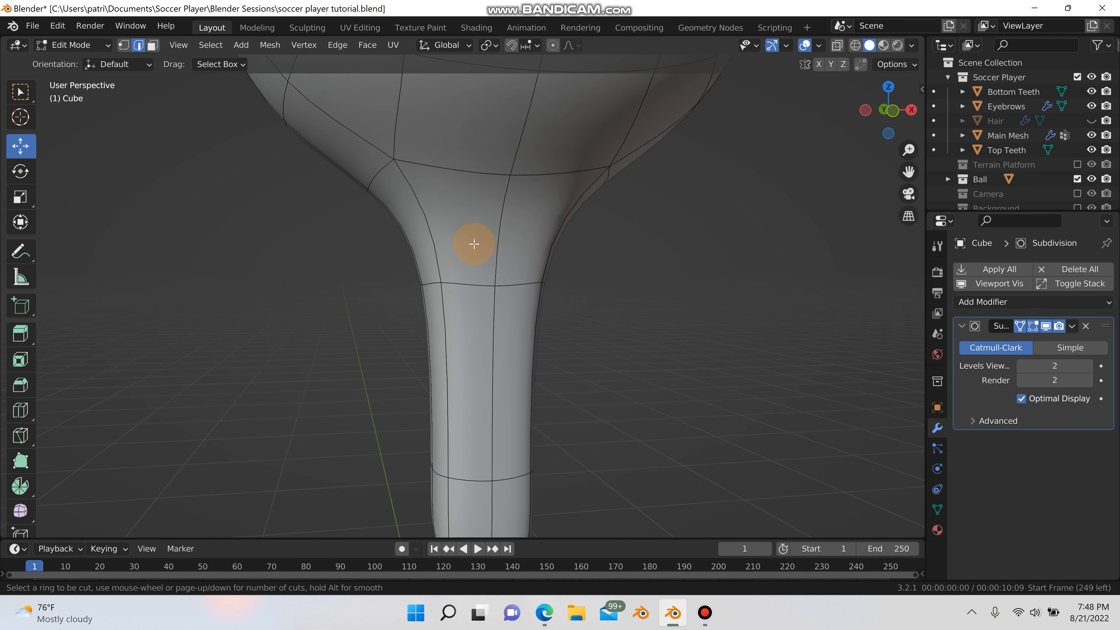
{"action": "left_click", "coordinate": [480, 246]}
{"action": "right_click", "coordinate": [481, 246]}
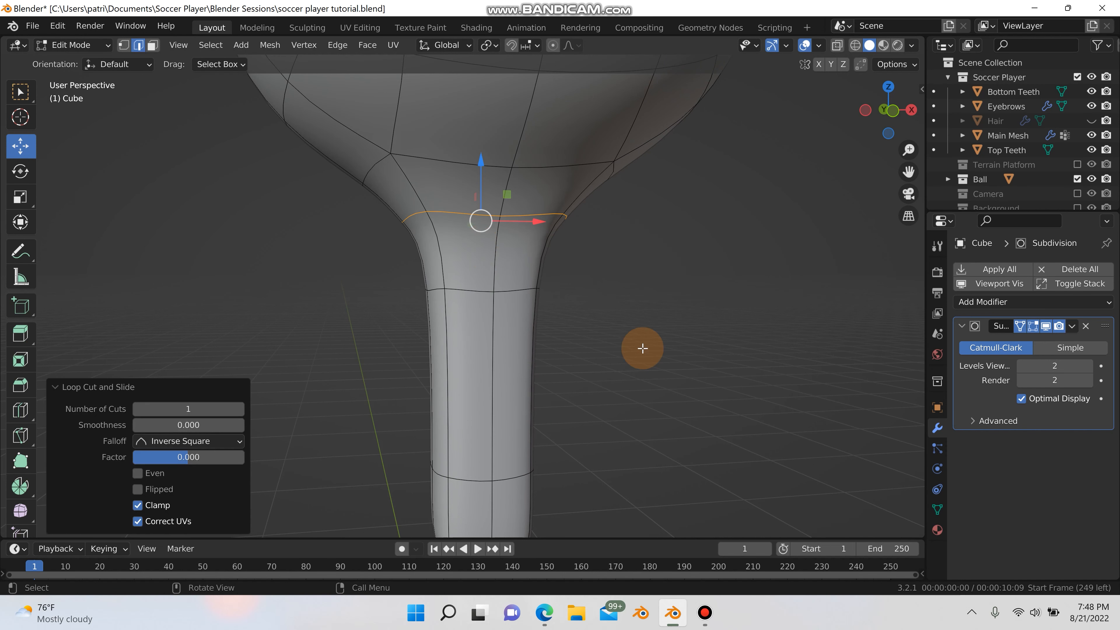
- Scale the neck loop to about 0.17 and lower it about 0.215 m along Z
{"action": "key", "text": "s"}
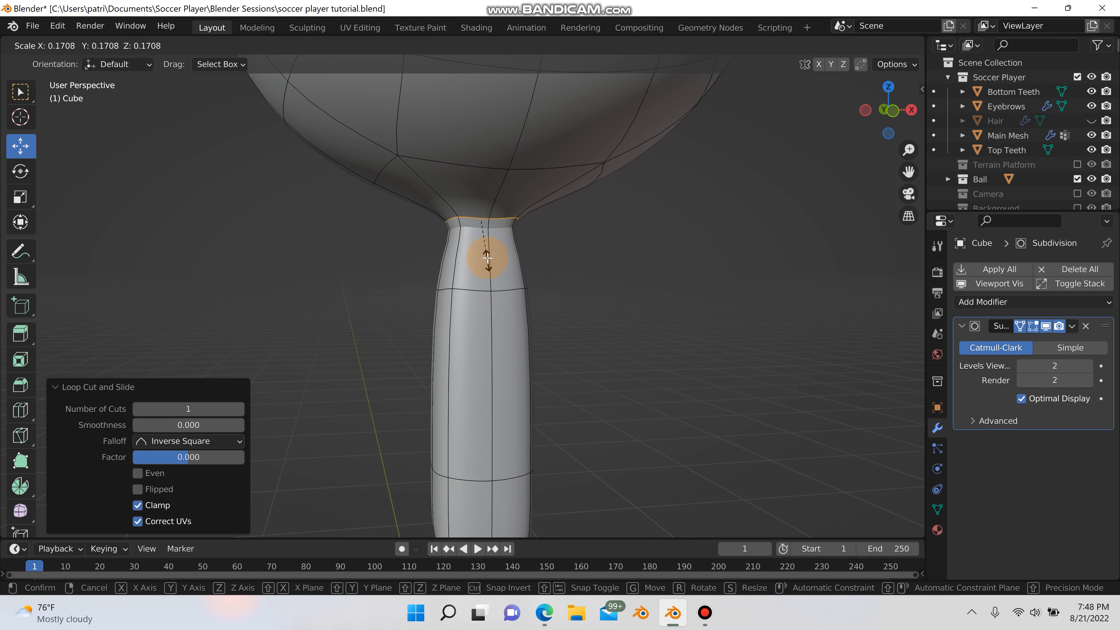
{"action": "left_click", "coordinate": [488, 258]}
{"action": "left_click_drag", "start_coordinate": [475, 169], "coordinate": [488, 300]}
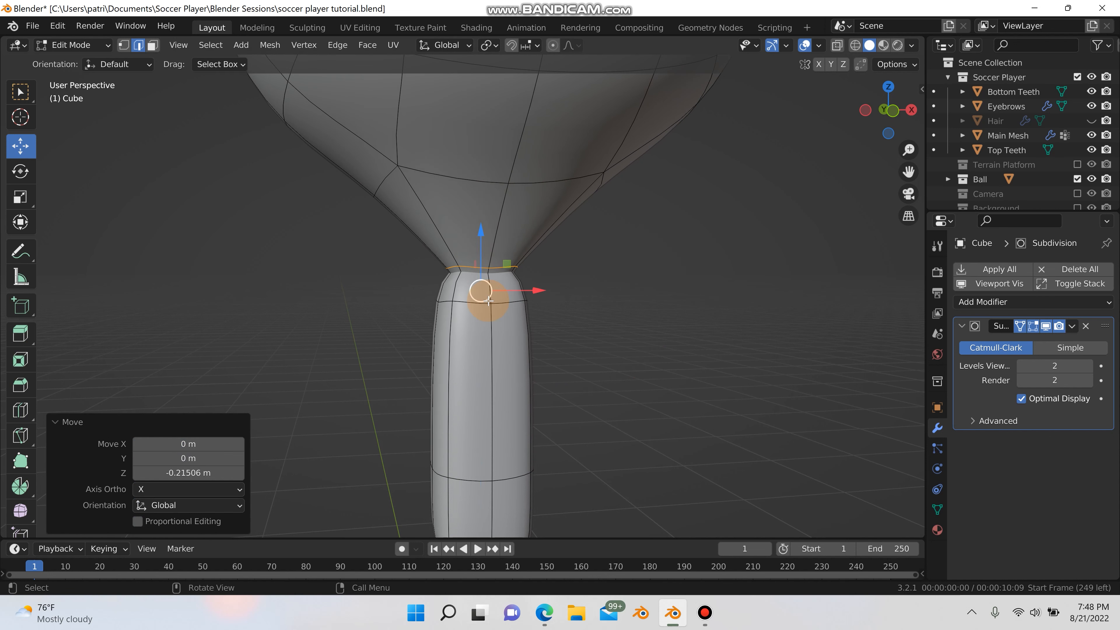
{"action": "scroll", "coordinate": [488, 300], "scroll_direction": "up", "scroll_amount": 1}
{"action": "key", "text": "ctrl+r"}
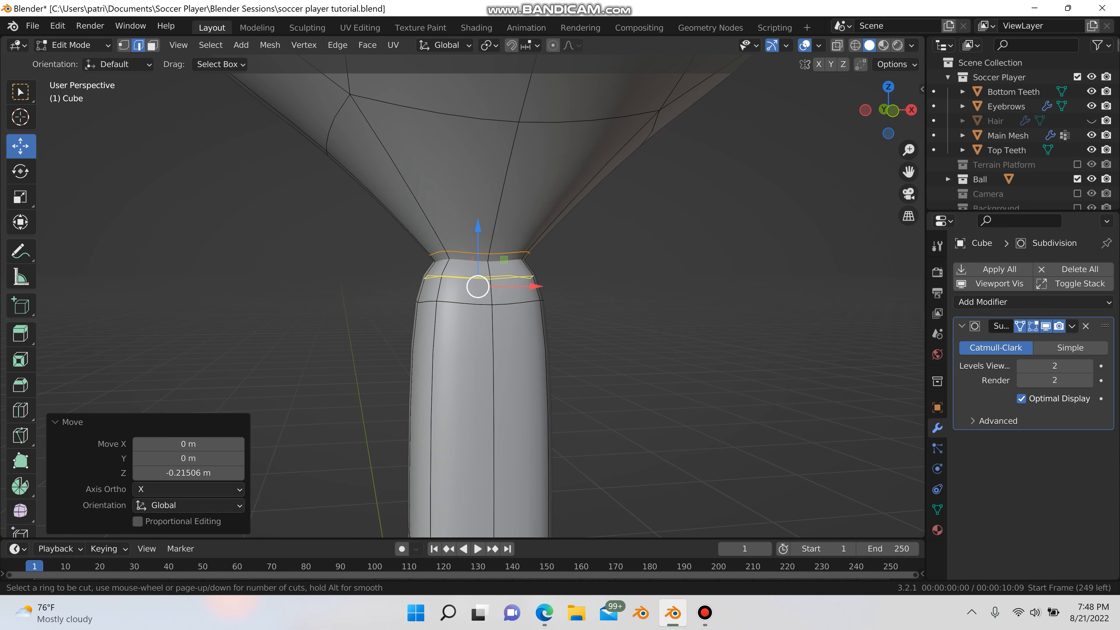
{"action": "left_click", "coordinate": [433, 291]}
{"action": "key", "text": "ctrl+z"}
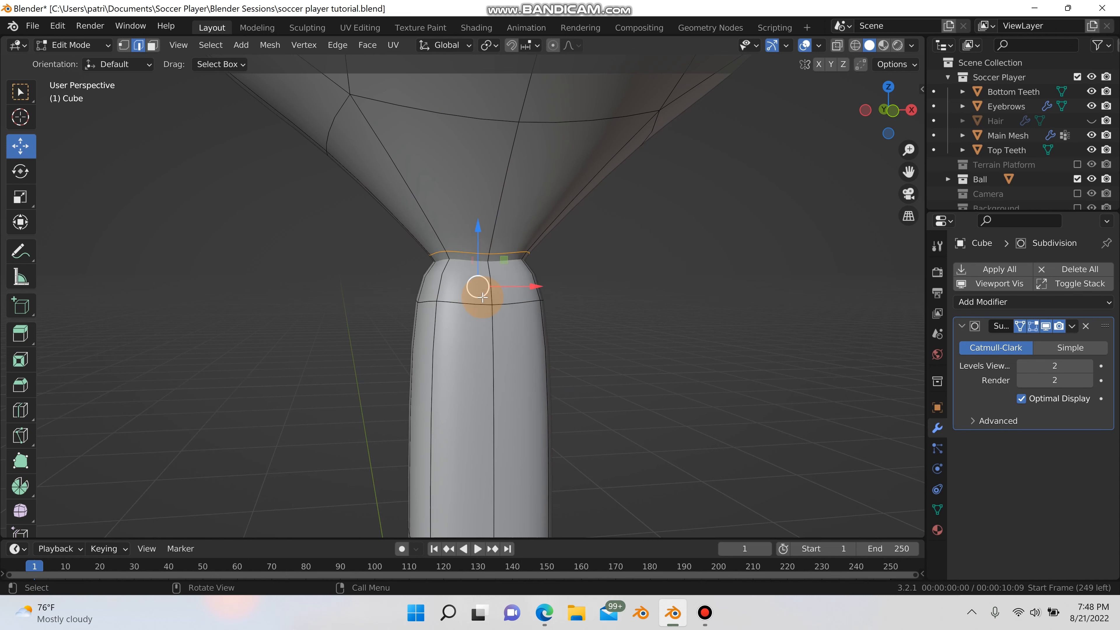
- Add one loop cut between the narrowed neck loop and the torso's top loop with a slide factor of 0.981
{"action": "middle_click_drag", "start_coordinate": [483, 299], "coordinate": [488, 311]}
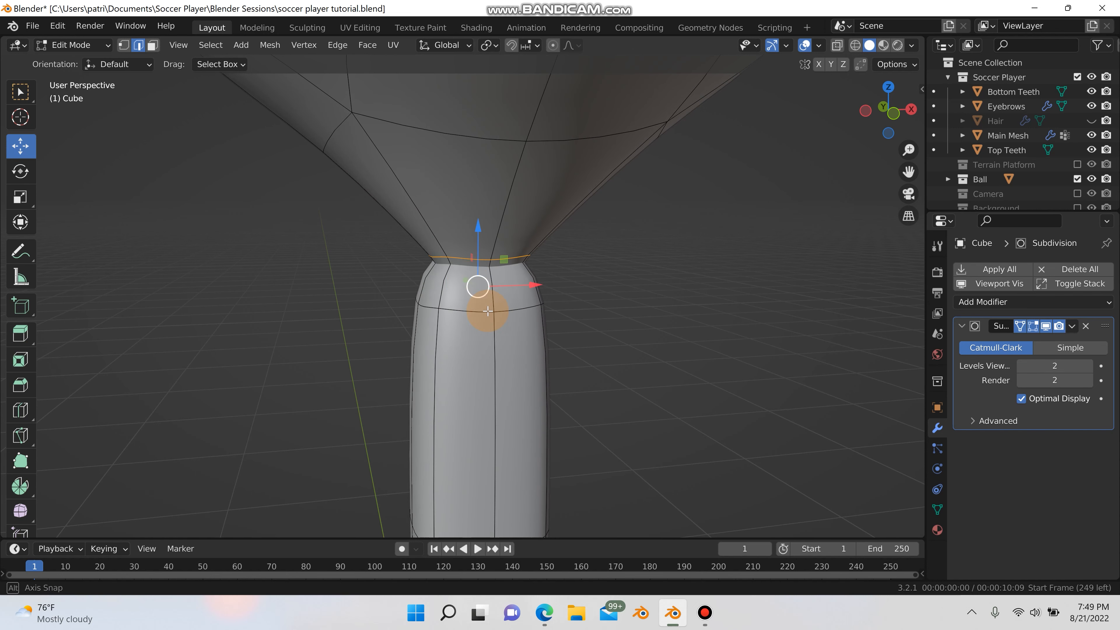
{"action": "left_click", "coordinate": [433, 282]}
{"action": "left_click", "coordinate": [474, 287]}
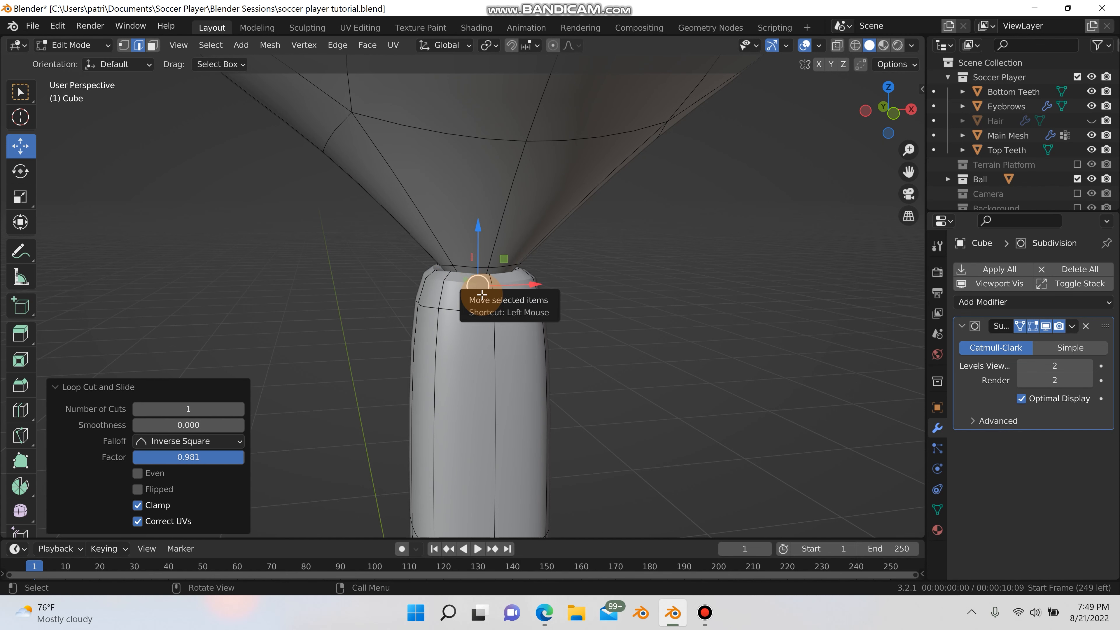
- Scale the new collar loop by about 3.238 and again by 0.791, and lower it about 0.052 m along Z
{"action": "middle_click_drag", "start_coordinate": [489, 291], "coordinate": [512, 337]}
{"action": "key", "text": "s"}
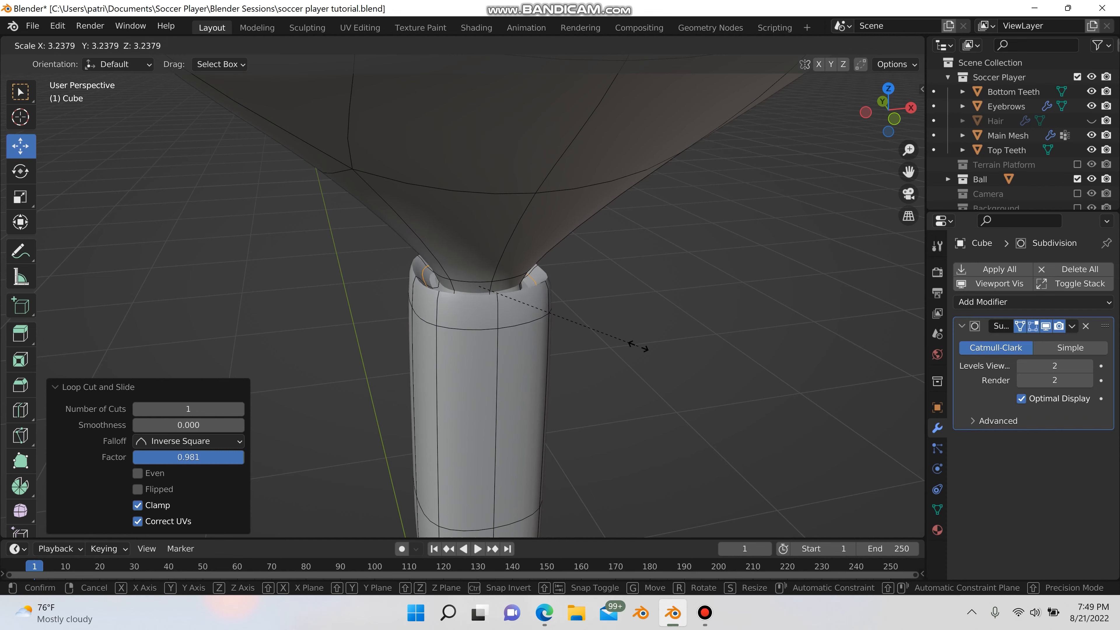
{"action": "left_click", "coordinate": [637, 347]}
{"action": "scroll", "coordinate": [448, 285], "scroll_direction": "up", "scroll_amount": 4}
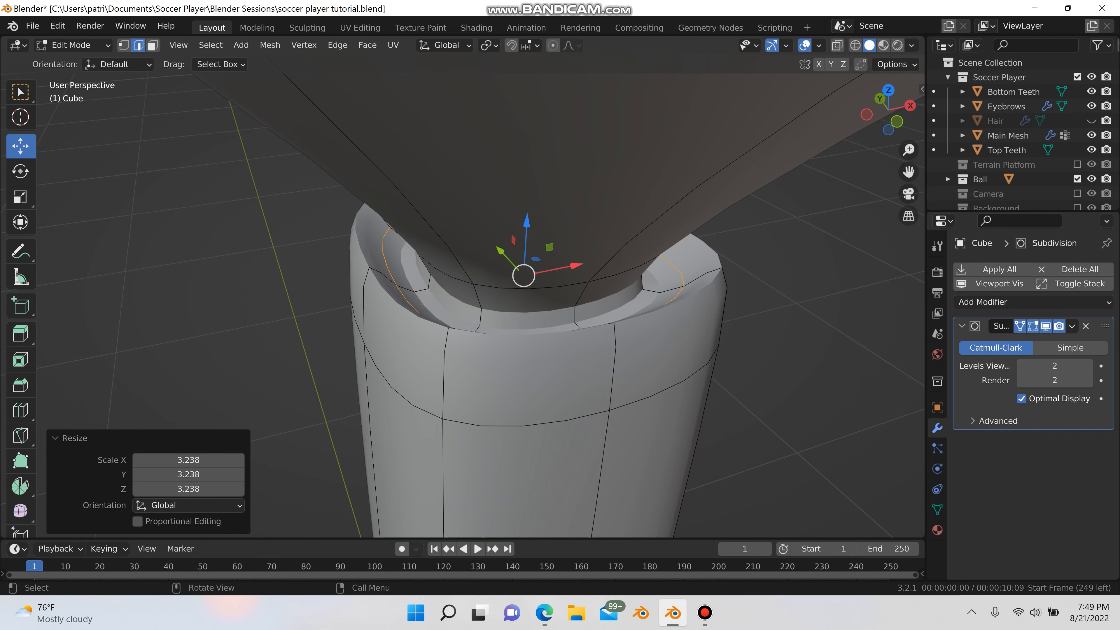
{"action": "key", "text": "s"}
{"action": "left_click", "coordinate": [527, 275]}
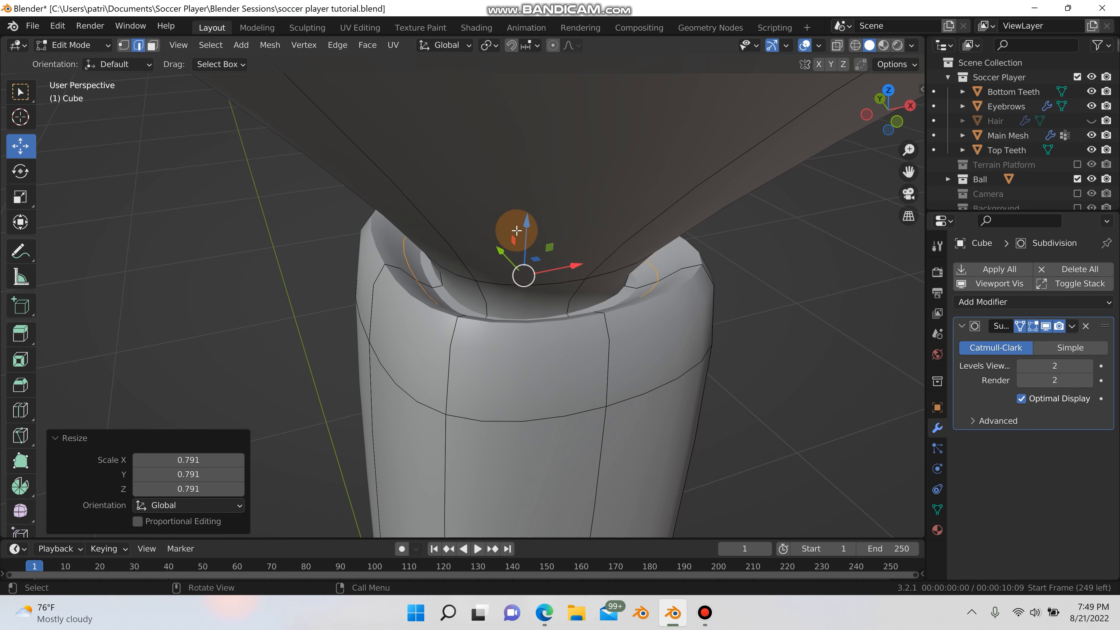
{"action": "key", "text": "g"}
{"action": "key", "text": "z"}
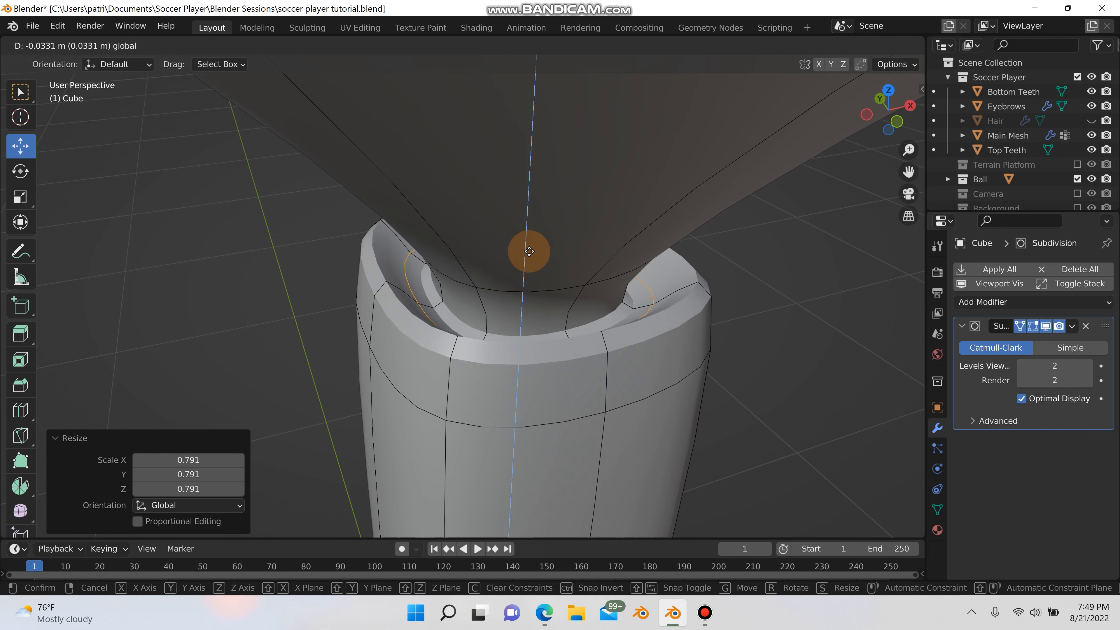
{"action": "left_click", "coordinate": [526, 265]}
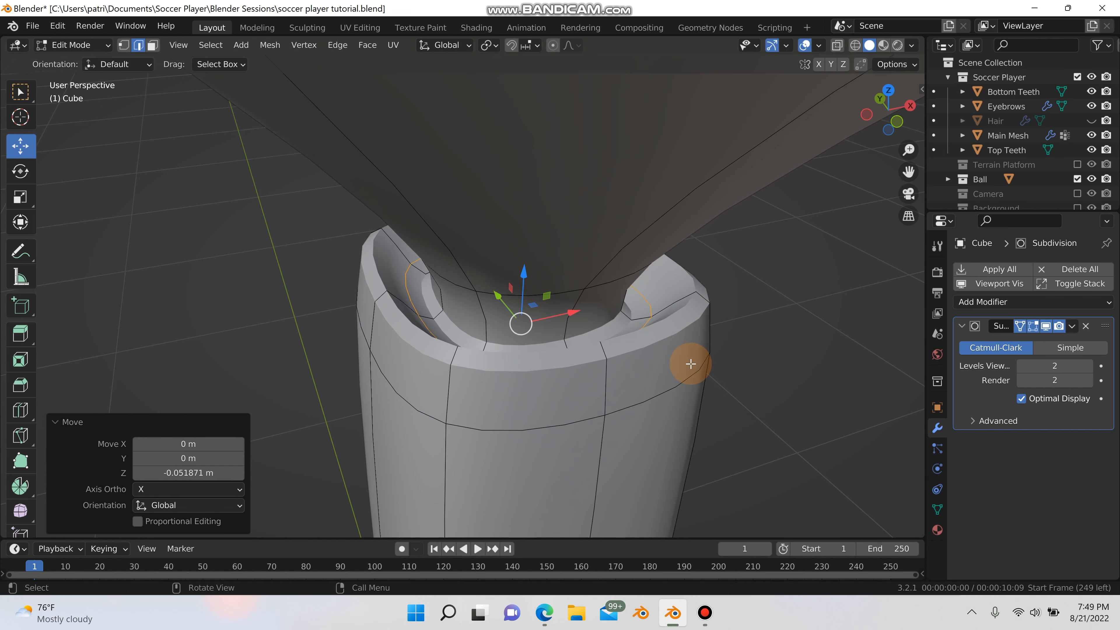
- Examine the collar, torso and leg proportions of the second character from several angles
{"action": "key", "text": "Tab"}
{"action": "scroll", "coordinate": [783, 440], "scroll_direction": "down", "scroll_amount": 4}
{"action": "middle_click_drag", "start_coordinate": [783, 438], "coordinate": [702, 388]}
{"action": "middle_click_drag", "start_coordinate": [637, 338], "coordinate": [596, 316], "text": "shift"}
{"action": "scroll", "coordinate": [409, 278], "scroll_direction": "down", "scroll_amount": 5}
{"action": "scroll", "coordinate": [596, 315], "scroll_direction": "up", "scroll_amount": 6}
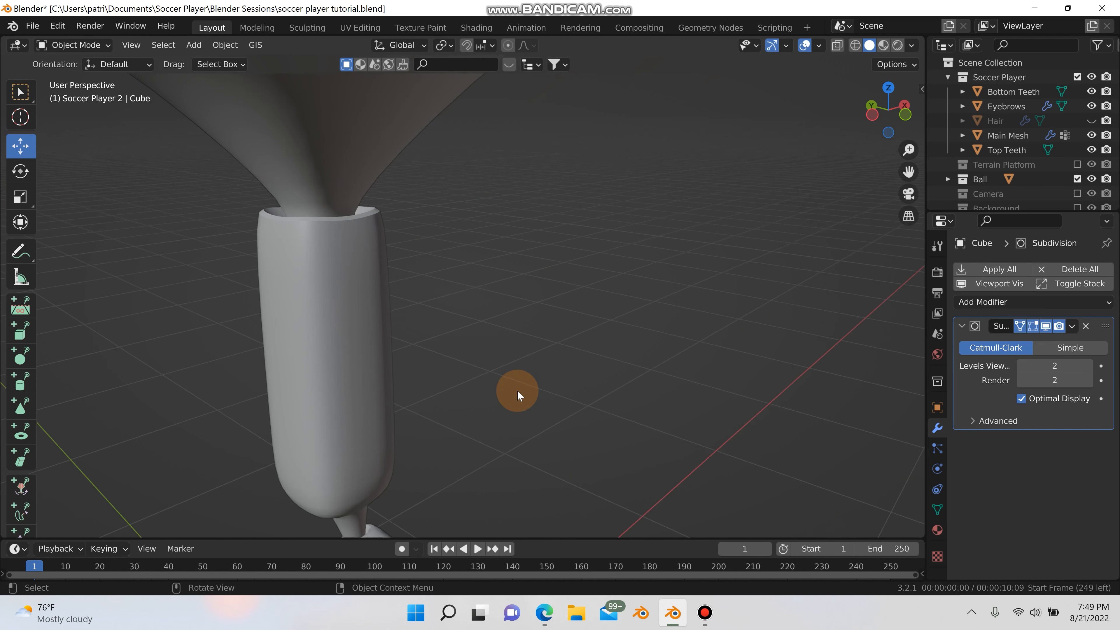
{"action": "middle_click_drag", "start_coordinate": [517, 391], "coordinate": [367, 277]}
{"action": "key", "text": "Tab"}
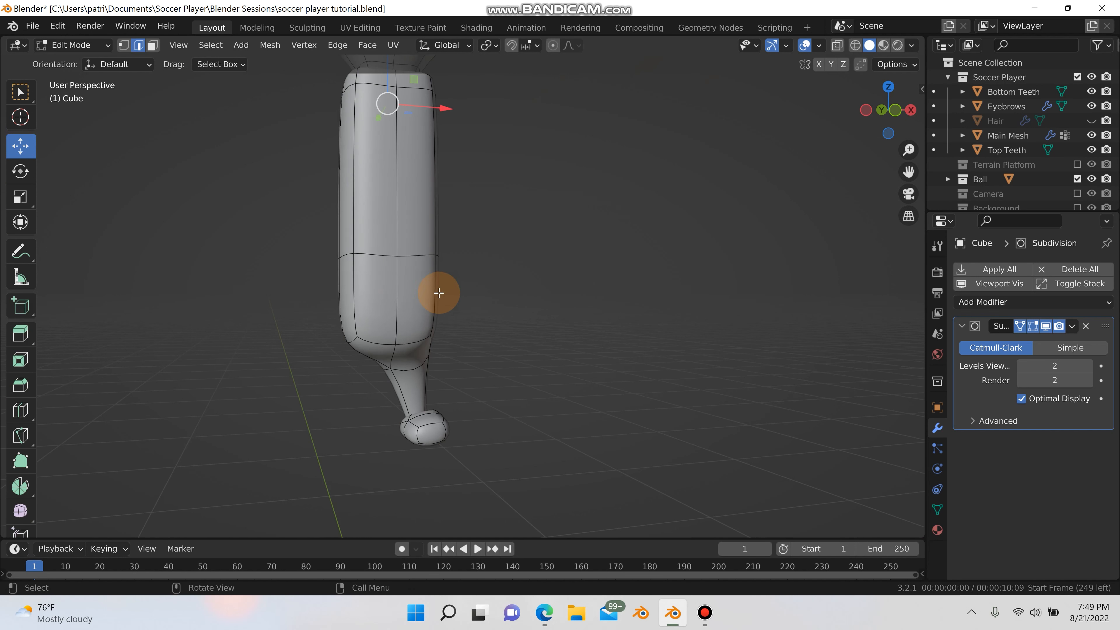
{"action": "scroll", "coordinate": [395, 374], "scroll_direction": "down", "scroll_amount": 8}
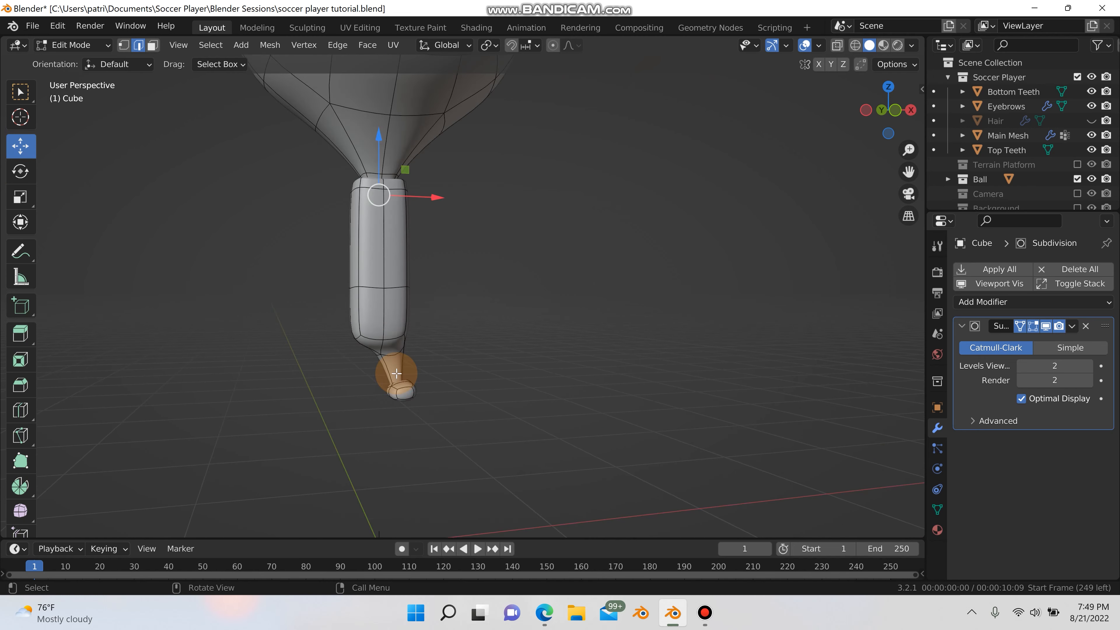
{"action": "middle_click_drag", "start_coordinate": [473, 333], "coordinate": [887, 295], "text": "shift"}
{"action": "middle_click_drag", "start_coordinate": [594, 338], "coordinate": [562, 340], "text": "shift"}
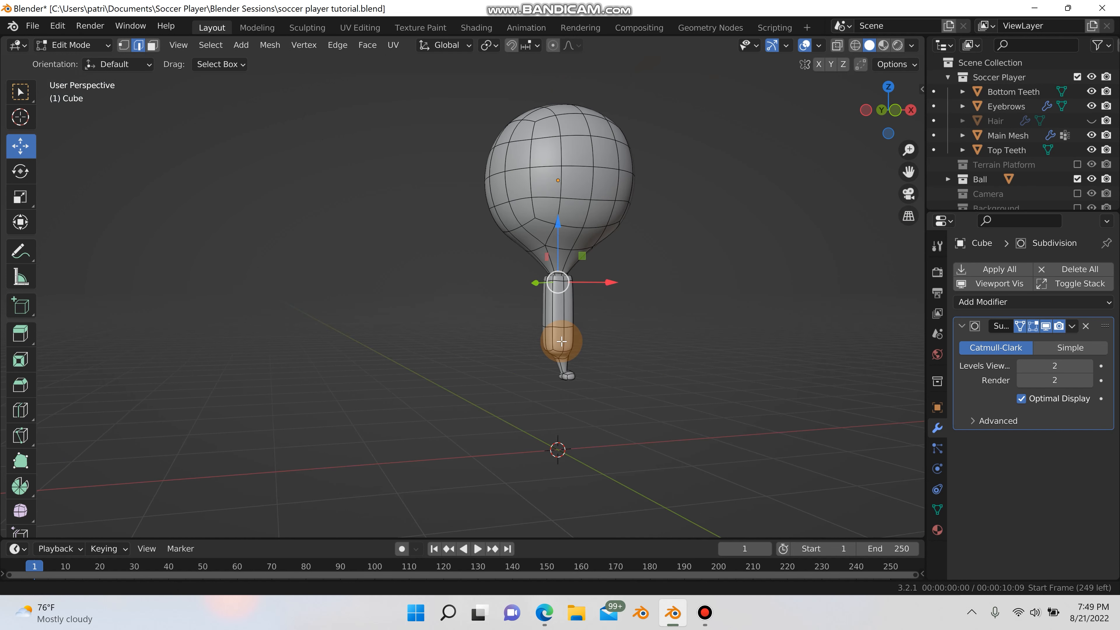
- Add one centred loop cut around the lowest section of the torso, above the leg
{"action": "scroll", "coordinate": [584, 320], "scroll_direction": "up", "scroll_amount": 8}
{"action": "key", "text": "ctrl+r"}
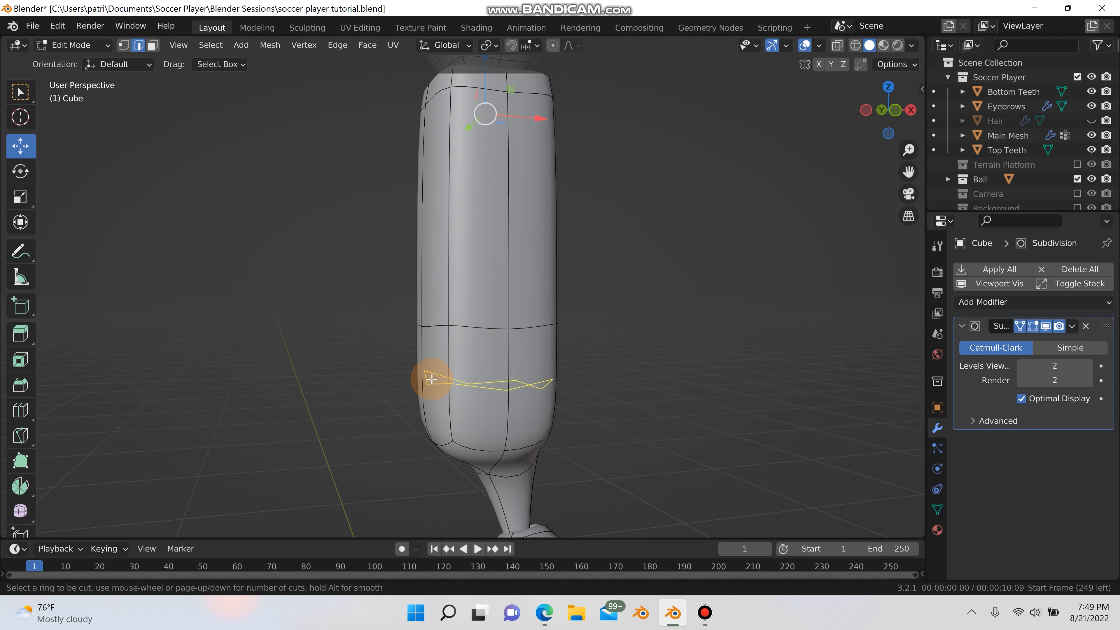
{"action": "left_click", "coordinate": [430, 379]}
{"action": "right_click", "coordinate": [430, 378]}
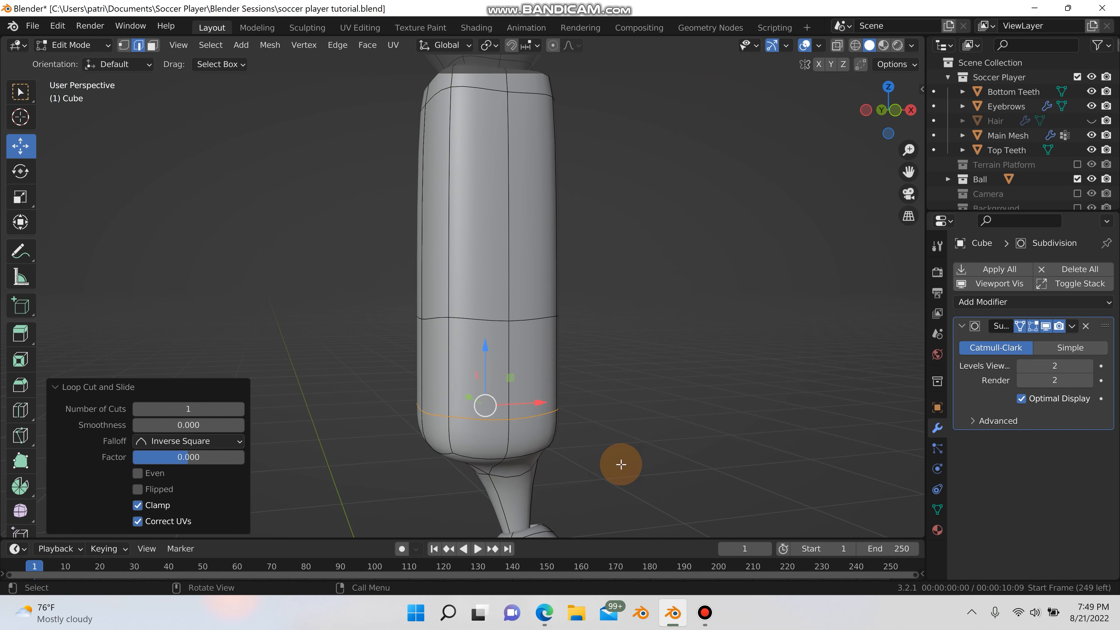
- Select the edge loop near the torso's lower end and scale it up to about 1.355
{"action": "middle_click_drag", "start_coordinate": [621, 465], "coordinate": [629, 362], "text": "shift"}
{"action": "left_click", "coordinate": [629, 362]}
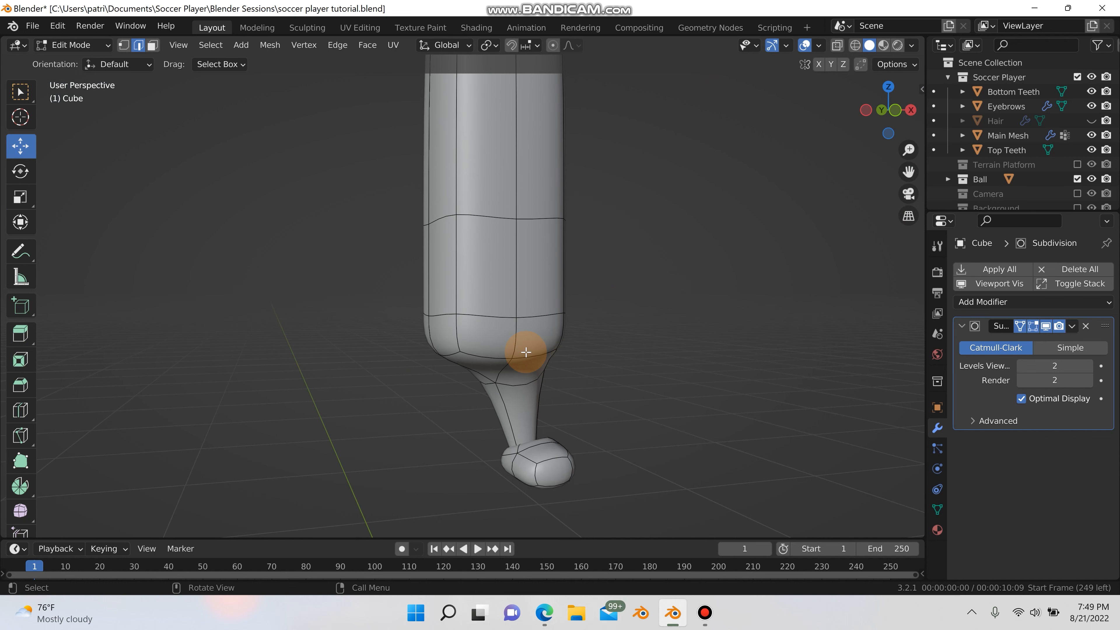
{"action": "left_click", "coordinate": [523, 350], "text": "alt"}
{"action": "key", "text": "s"}
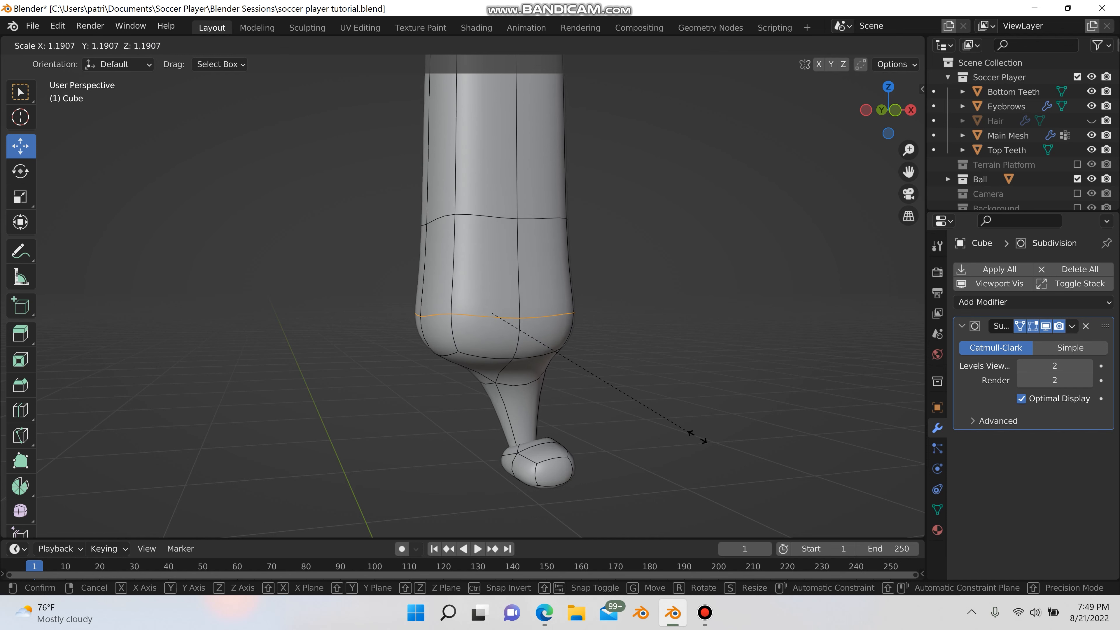
{"action": "left_click", "coordinate": [725, 447]}
- Add one centred loop cut beneath the shirt hem loop and scale it down to about 0.389
{"action": "scroll", "coordinate": [589, 362], "scroll_direction": "up", "scroll_amount": 3}
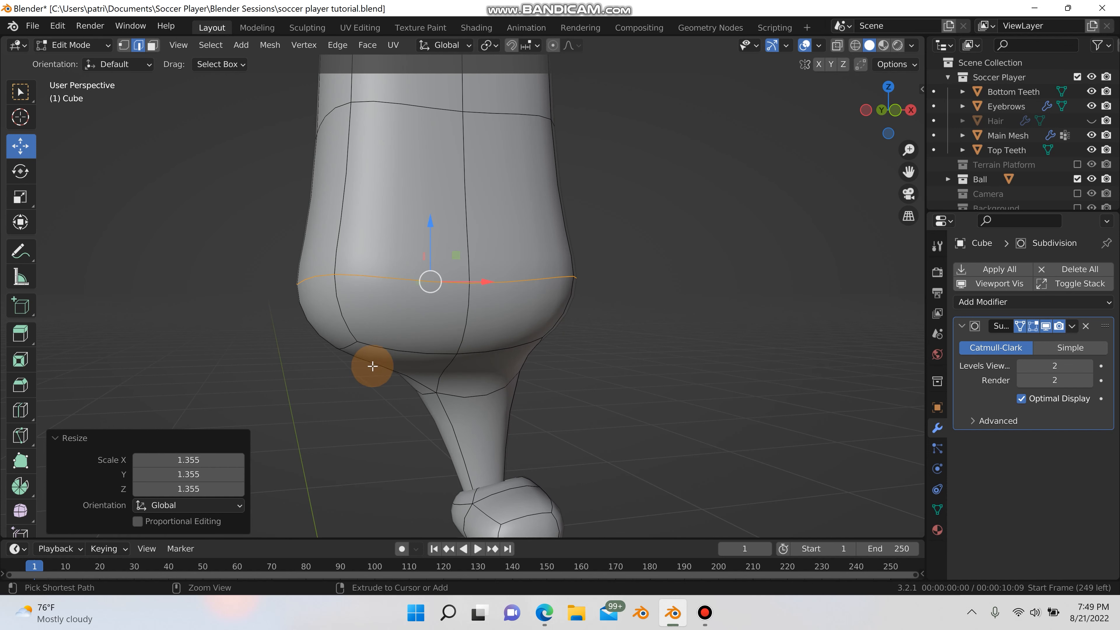
{"action": "key", "text": "ctrl+r"}
{"action": "left_click", "coordinate": [346, 319]}
{"action": "right_click", "coordinate": [655, 456]}
{"action": "key", "text": "s"}
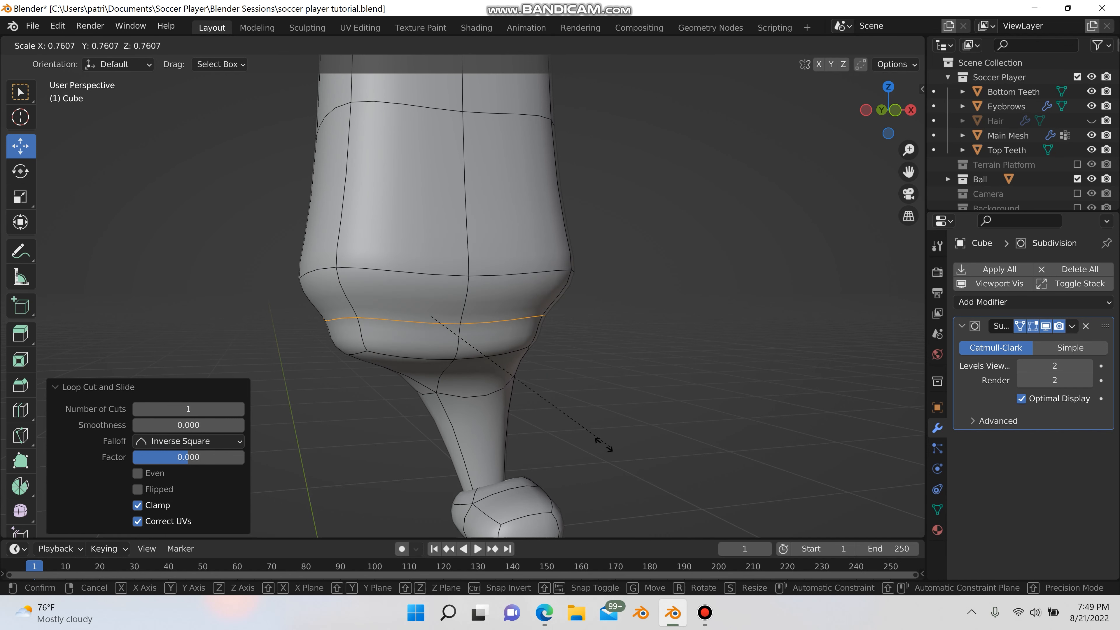
{"action": "left_click", "coordinate": [511, 395]}
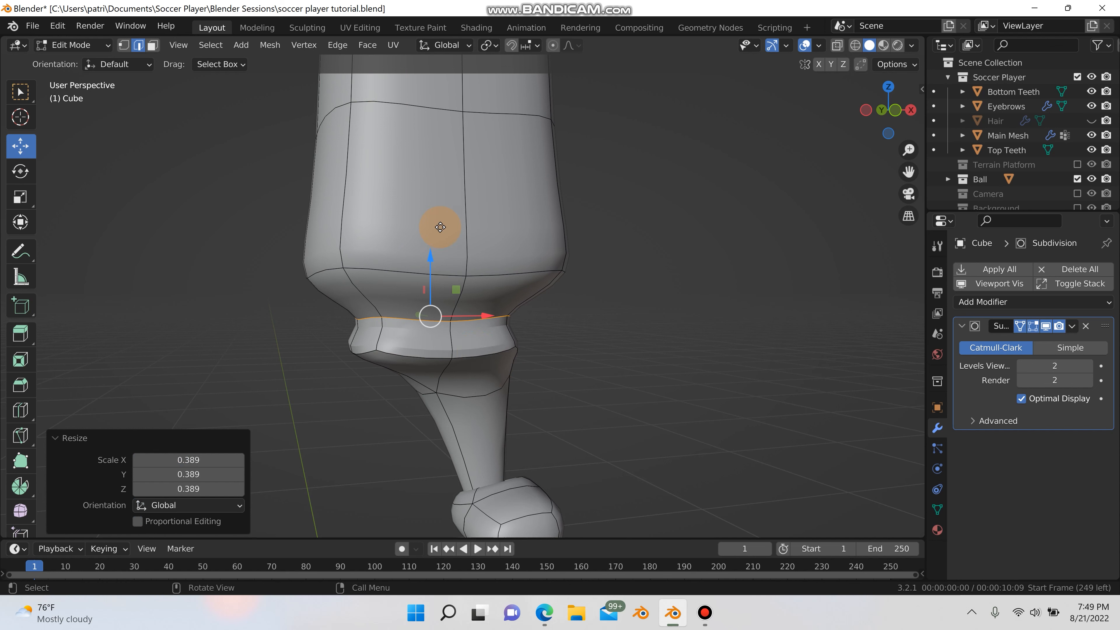
- Raise the narrowed loop beneath the hem about 0.025 m along Z
{"action": "key", "text": "g"}
{"action": "key", "text": "z"}
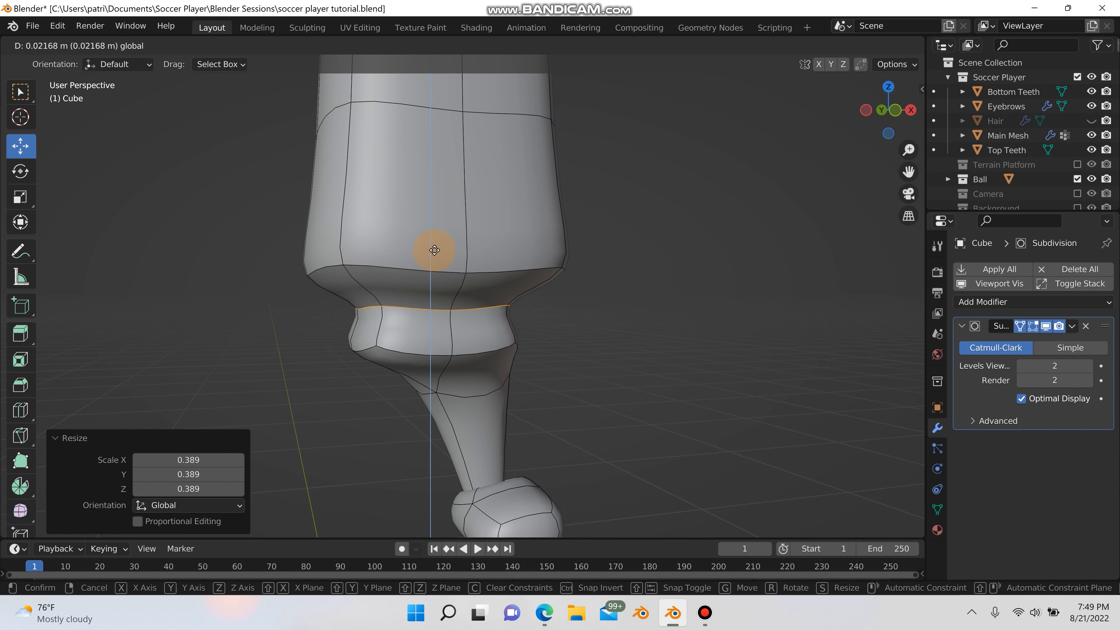
{"action": "left_click", "coordinate": [387, 266]}
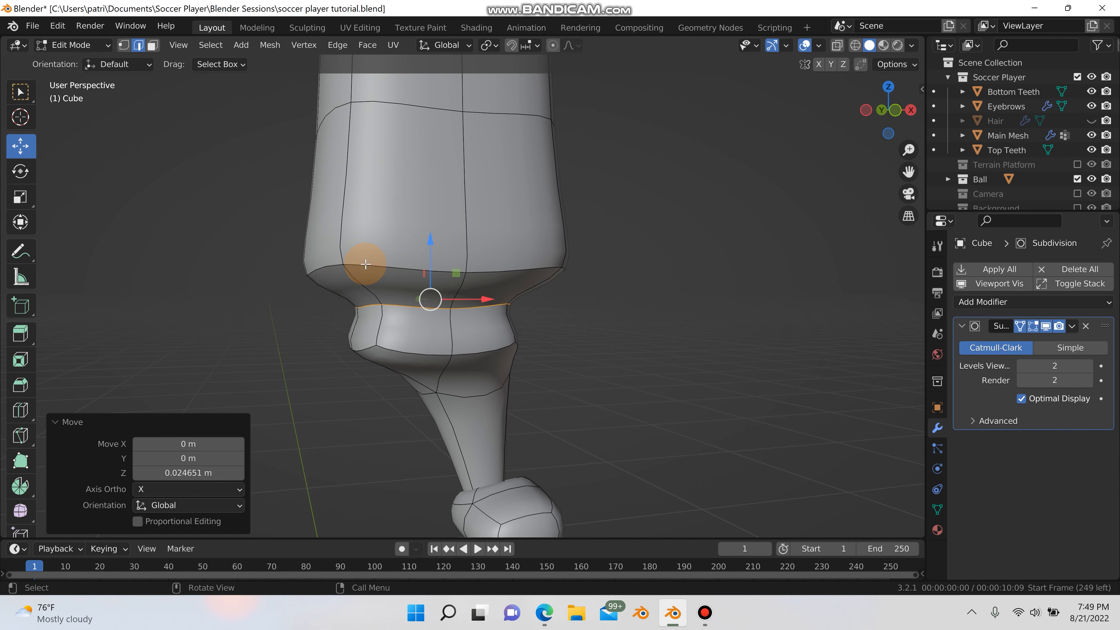
- Select the shirt hem's edge loop and scale it up to about 1.109
{"action": "scroll", "coordinate": [365, 264], "scroll_direction": "up", "scroll_amount": 3}
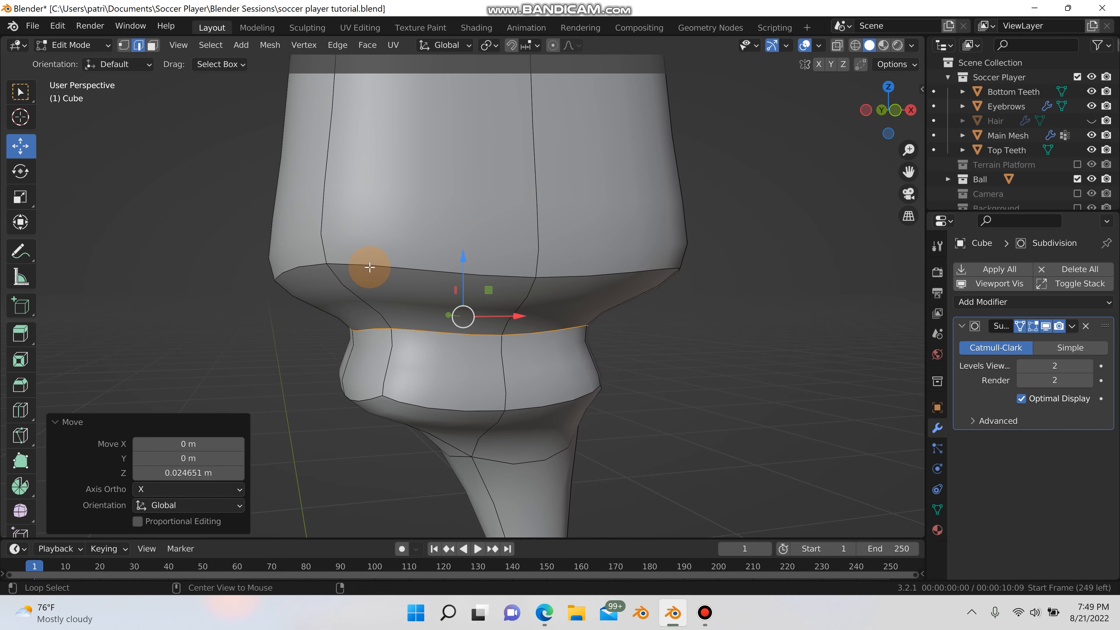
{"action": "left_click", "coordinate": [369, 267], "text": "alt"}
{"action": "middle_click_drag", "start_coordinate": [481, 276], "coordinate": [456, 343]}
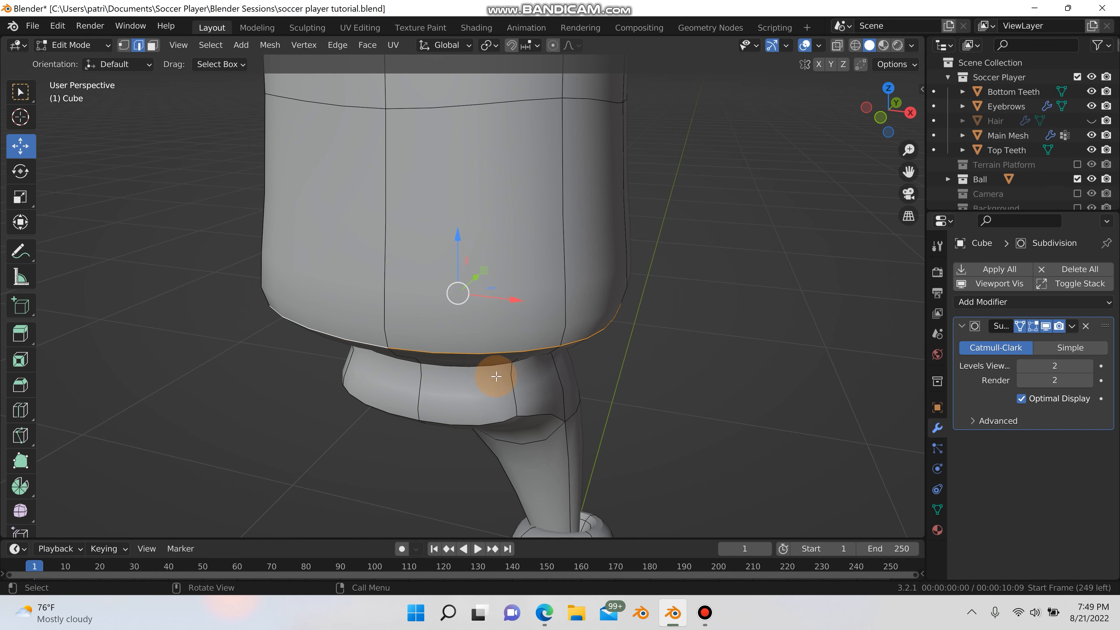
{"action": "key", "text": "s"}
{"action": "left_click", "coordinate": [595, 391]}
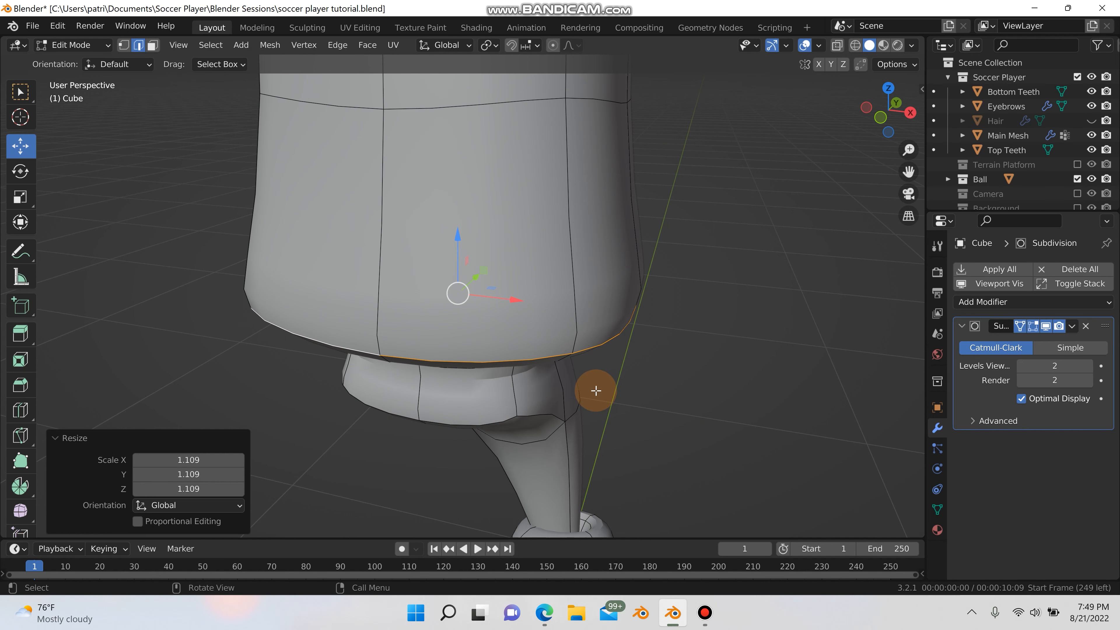
- Lower the hem loop along Z so the shirt overlaps the top of the leg, and return to Object Mode
{"action": "key", "text": "KP_1"}
{"action": "left_click_drag", "start_coordinate": [454, 232], "coordinate": [423, 450]}
{"action": "middle_click_drag", "start_coordinate": [424, 450], "coordinate": [400, 460]}
{"action": "key", "text": "Tab"}
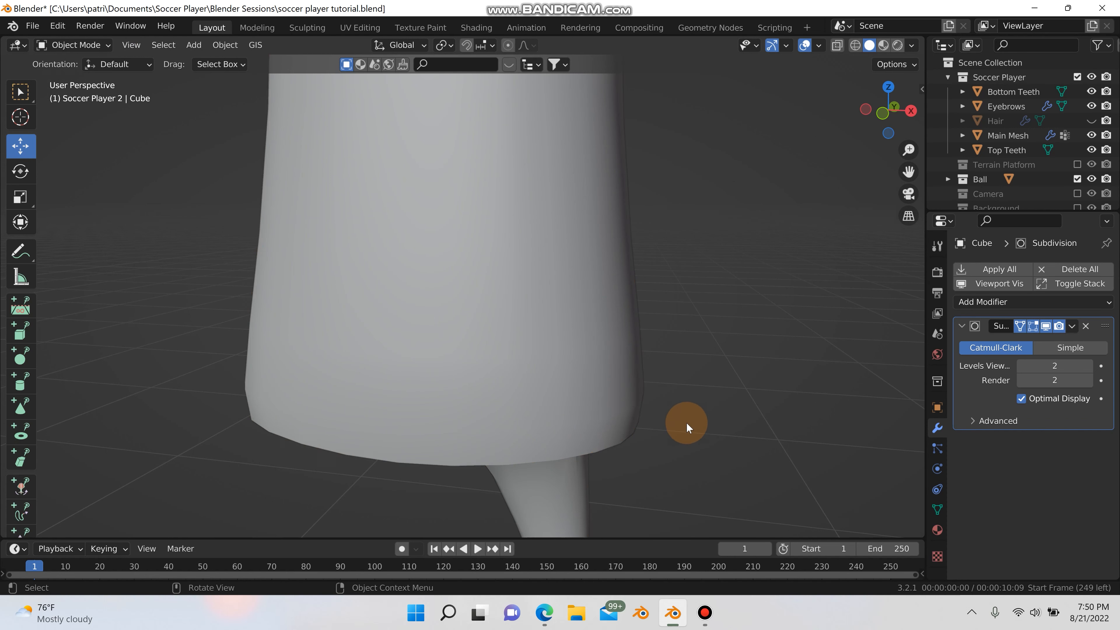
- Add one centred loop cut around the leg below the shirt hem and raise it about 0.078 m along Z
{"action": "scroll", "coordinate": [686, 421], "scroll_direction": "down", "scroll_amount": 5}
{"action": "middle_click_drag", "start_coordinate": [696, 417], "coordinate": [571, 434]}
{"action": "scroll", "coordinate": [572, 430], "scroll_direction": "up", "scroll_amount": 8}
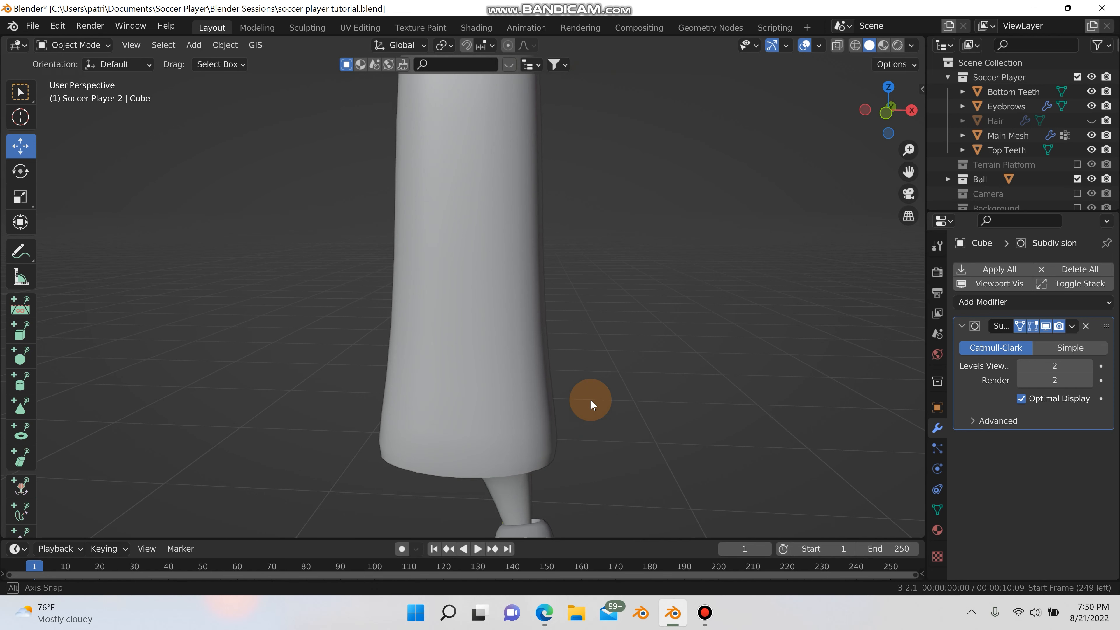
{"action": "middle_click_drag", "start_coordinate": [505, 488], "coordinate": [557, 316], "text": "shift"}
{"action": "scroll", "coordinate": [556, 315], "scroll_direction": "up", "scroll_amount": 3}
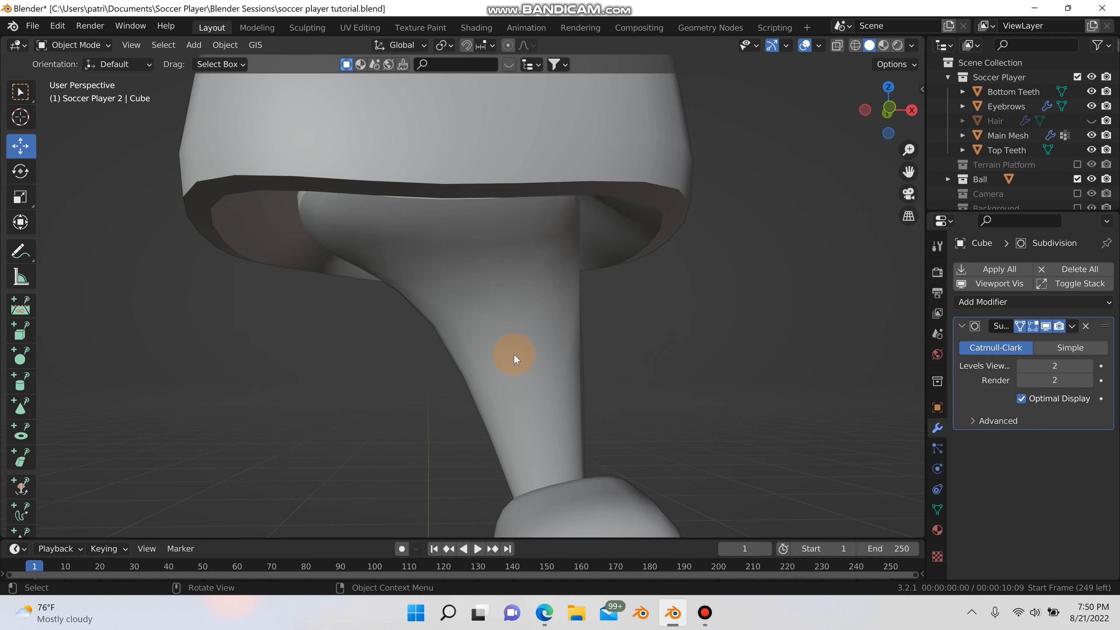
{"action": "left_click", "coordinate": [513, 366]}
{"action": "key", "text": "Tab"}
{"action": "middle_click_drag", "start_coordinate": [512, 367], "coordinate": [518, 408]}
{"action": "key", "text": "ctrl+r"}
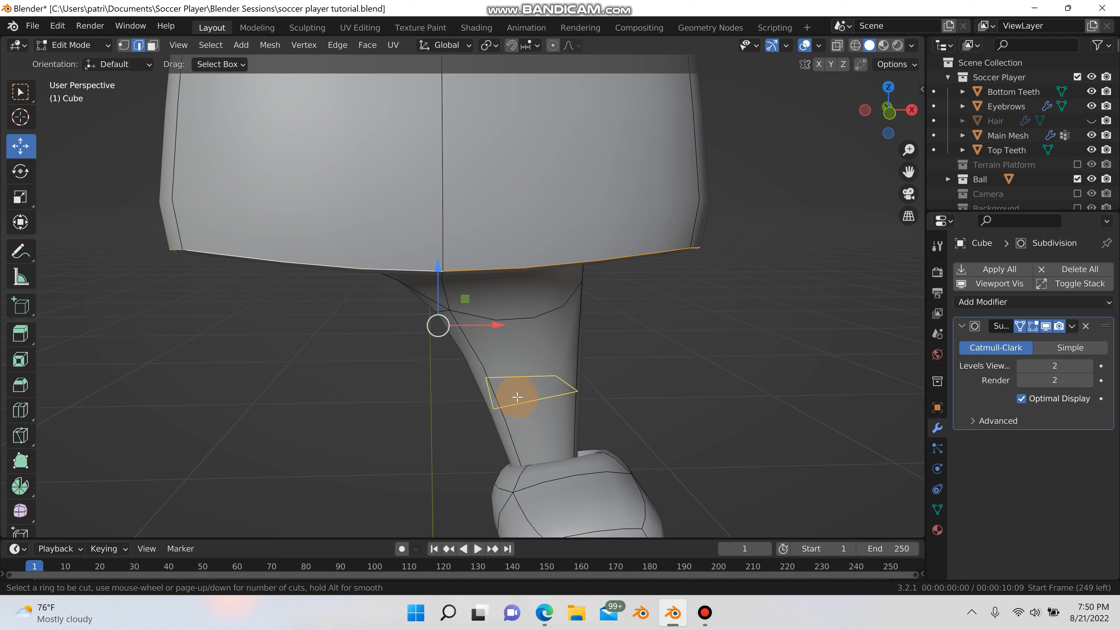
{"action": "left_click", "coordinate": [517, 396]}
{"action": "right_click", "coordinate": [517, 397]}
{"action": "left_click_drag", "start_coordinate": [538, 358], "coordinate": [537, 291]}
- Add a second leg loop cut slid fully up at factor 1.000 and scale it down to about 0.469
{"action": "key", "text": "s"}
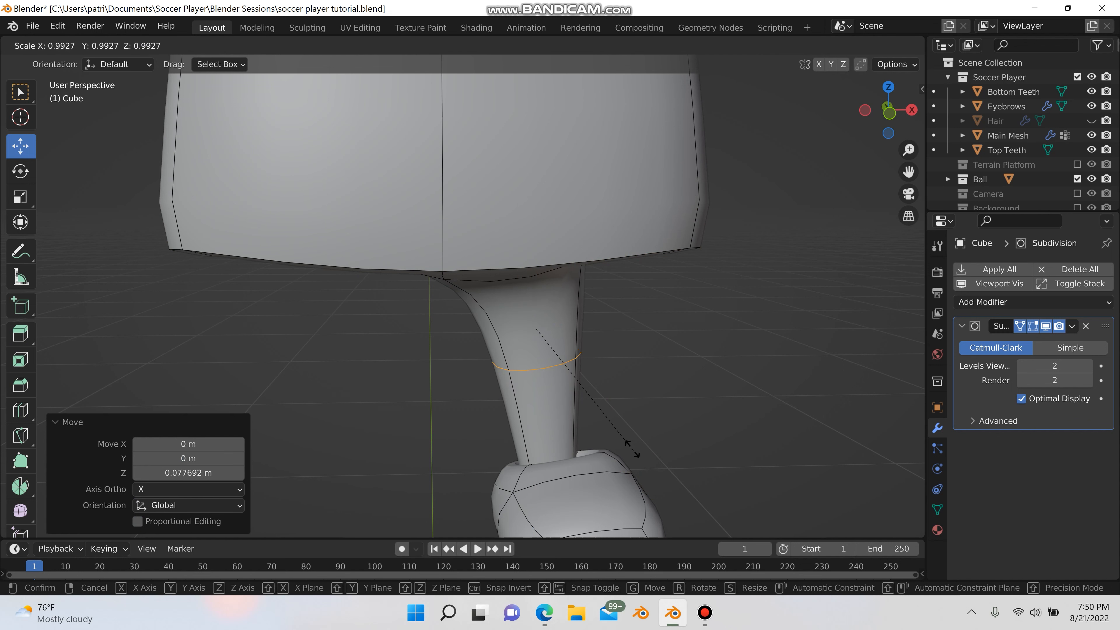
{"action": "right_click", "coordinate": [544, 396]}
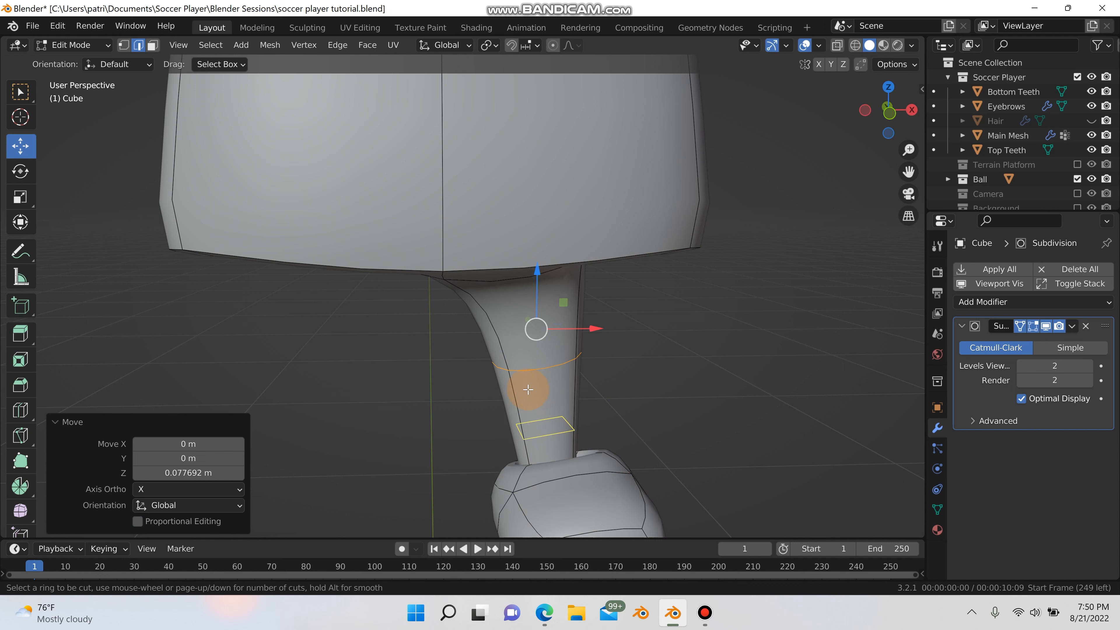
{"action": "key", "text": "g"}
{"action": "key", "text": "g"}
{"action": "left_click", "coordinate": [516, 263]}
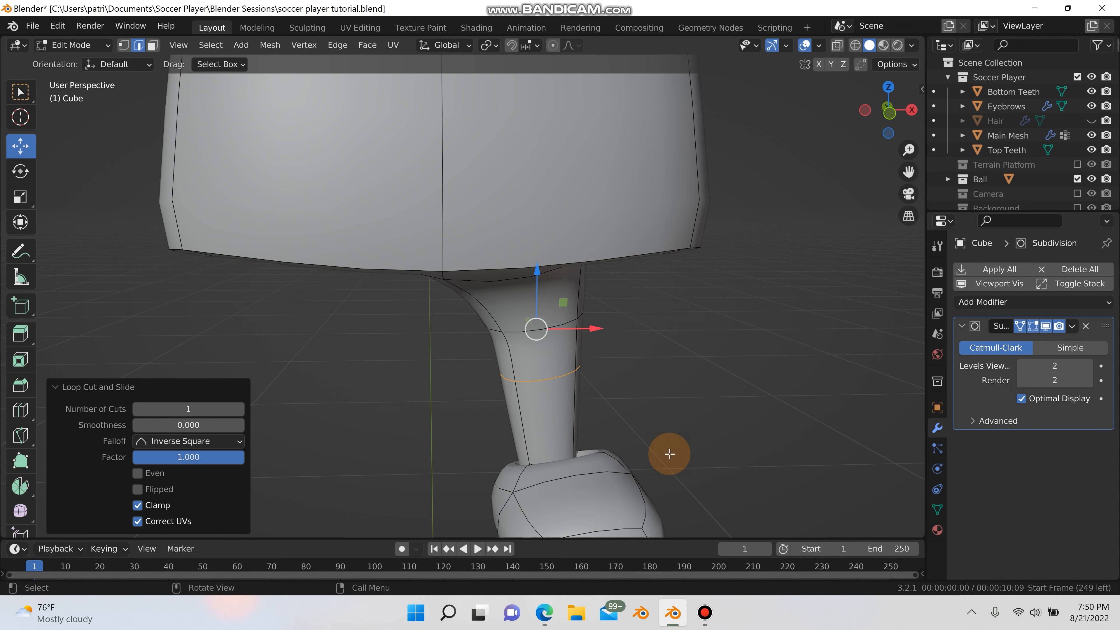
{"action": "key", "text": "s"}
{"action": "left_click", "coordinate": [567, 386]}
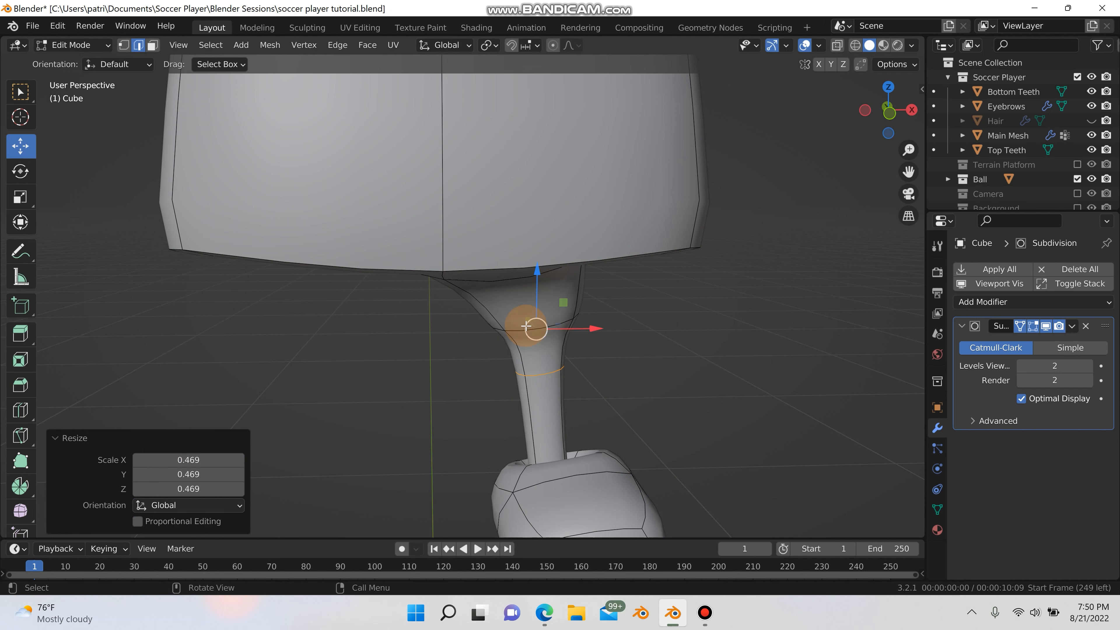
- Select the upper of the two new leg loops, scale it to about 1.642, and lower it about 0.142 m along Z
{"action": "scroll", "coordinate": [523, 329], "scroll_direction": "up", "scroll_amount": 4}
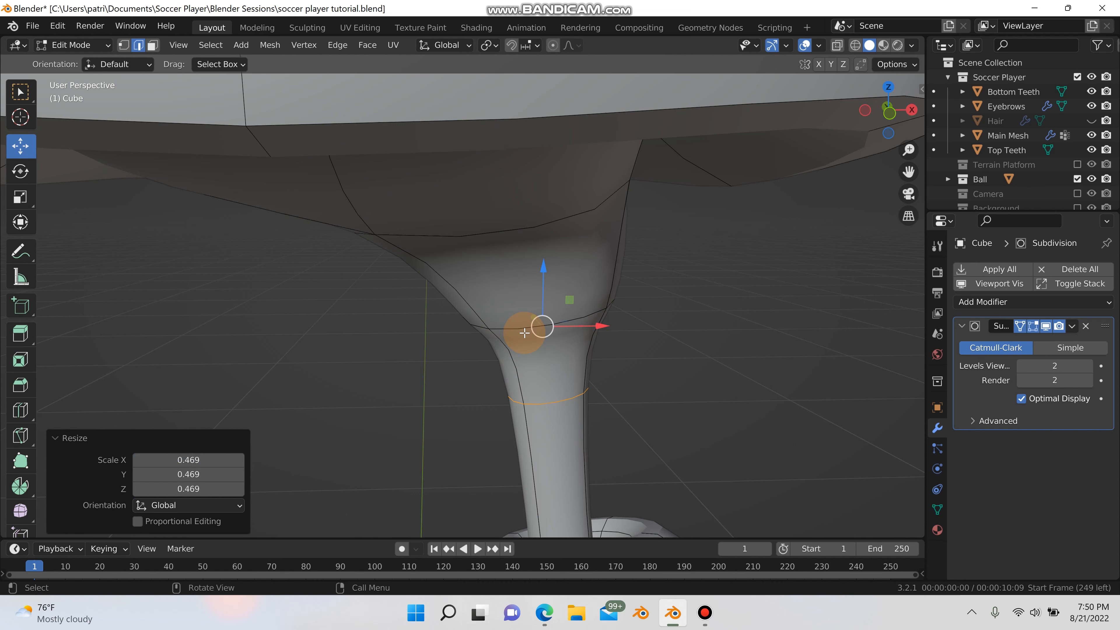
{"action": "left_click", "coordinate": [522, 329], "text": "alt"}
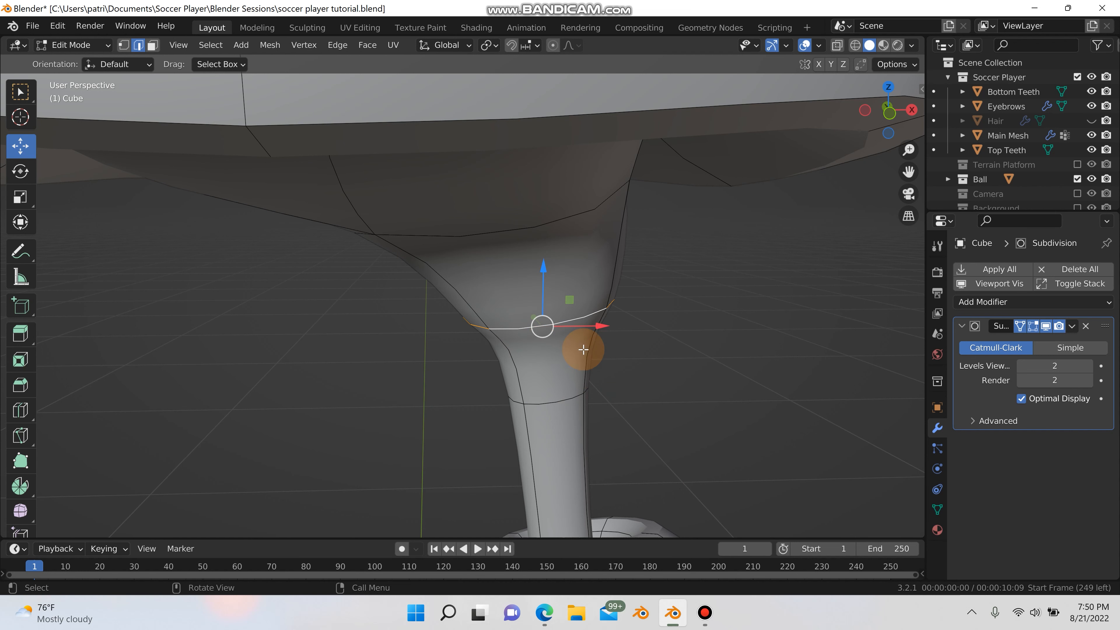
{"action": "key", "text": "s"}
{"action": "left_click", "coordinate": [581, 287]}
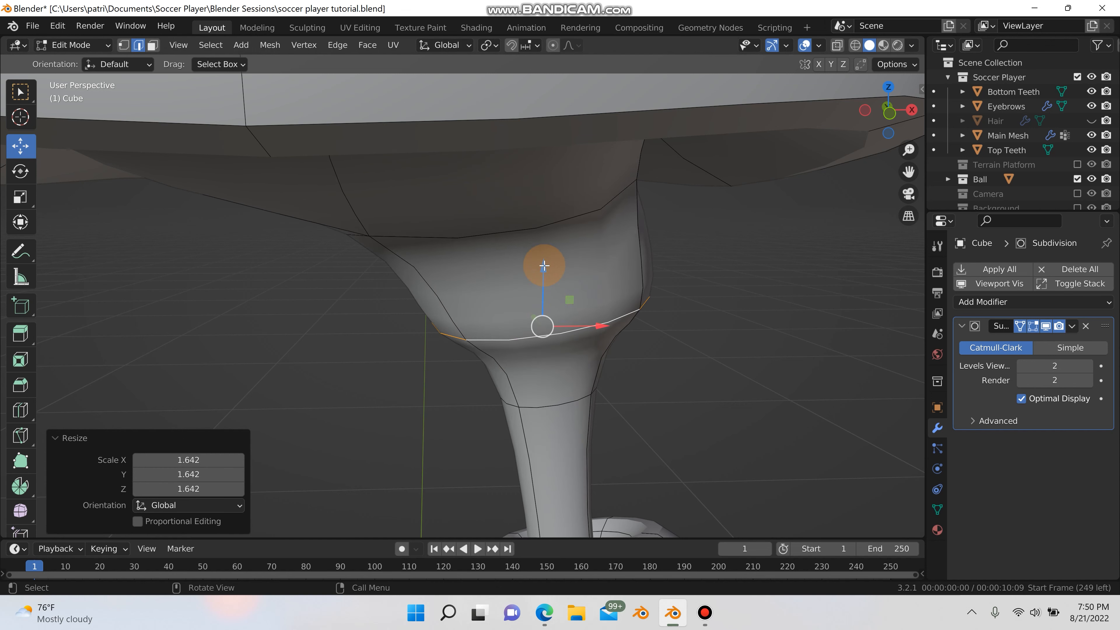
{"action": "left_click_drag", "start_coordinate": [544, 265], "coordinate": [505, 501]}
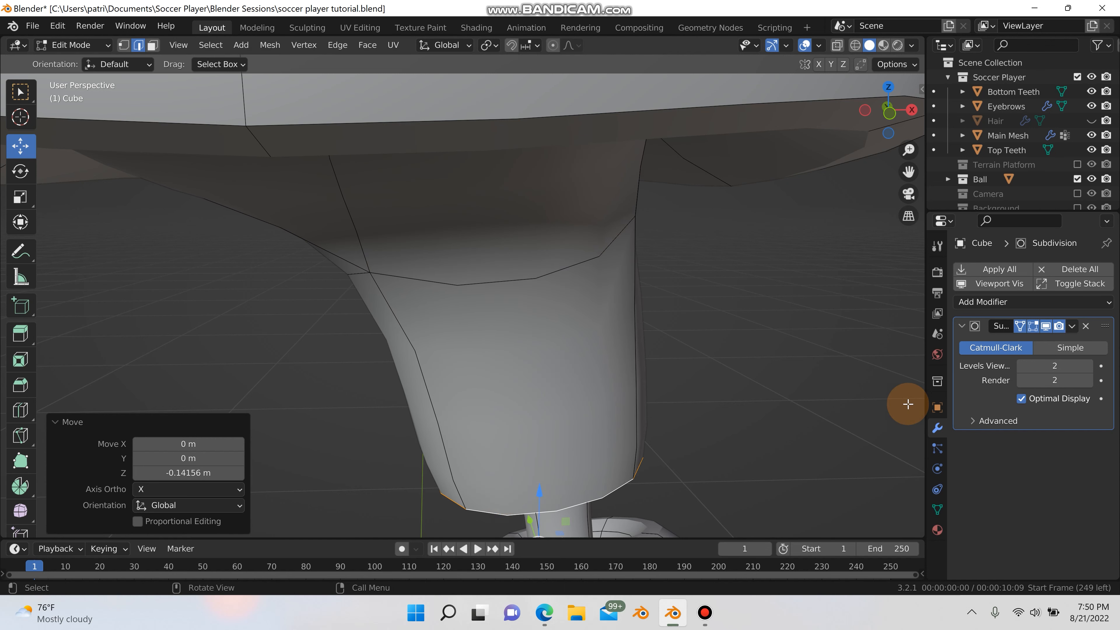
- Raise the bottom loop of the shorts leg about 0.042 m along Z
{"action": "scroll", "coordinate": [907, 404], "scroll_direction": "down", "scroll_amount": 5}
{"action": "middle_click_drag", "start_coordinate": [798, 406], "coordinate": [481, 329], "text": "shift"}
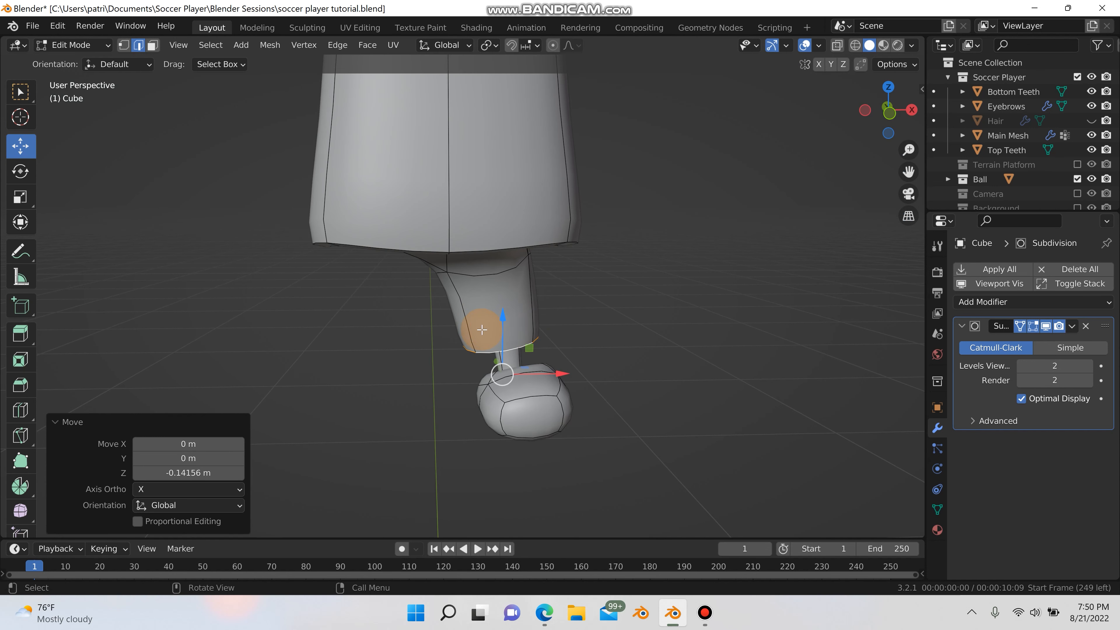
{"action": "left_click", "coordinate": [486, 319]}
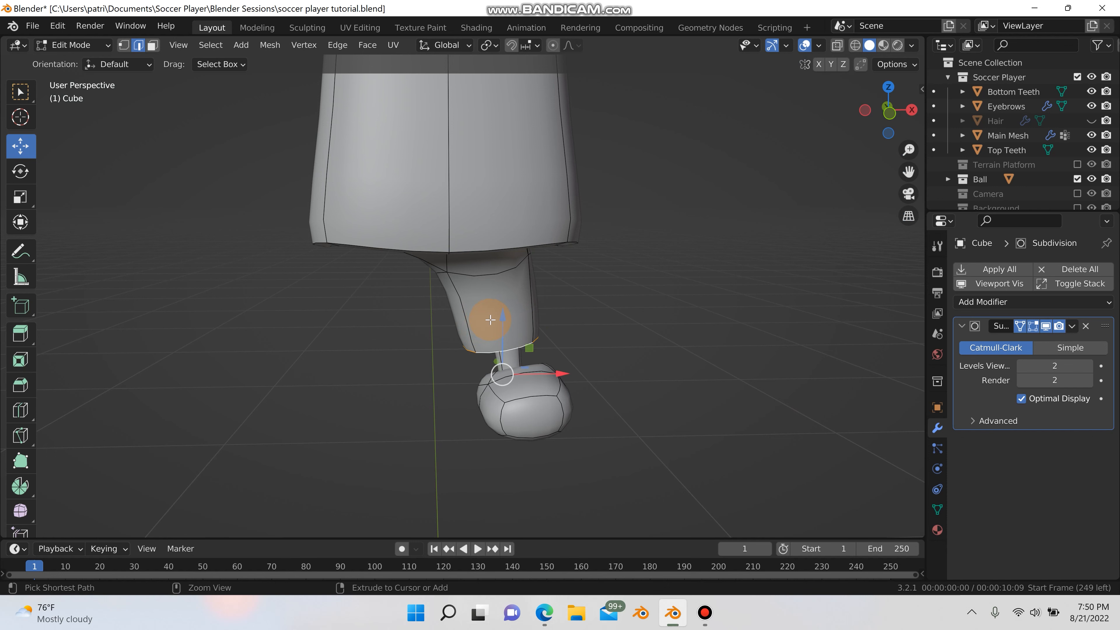
{"action": "left_click_drag", "start_coordinate": [510, 309], "coordinate": [512, 295]}
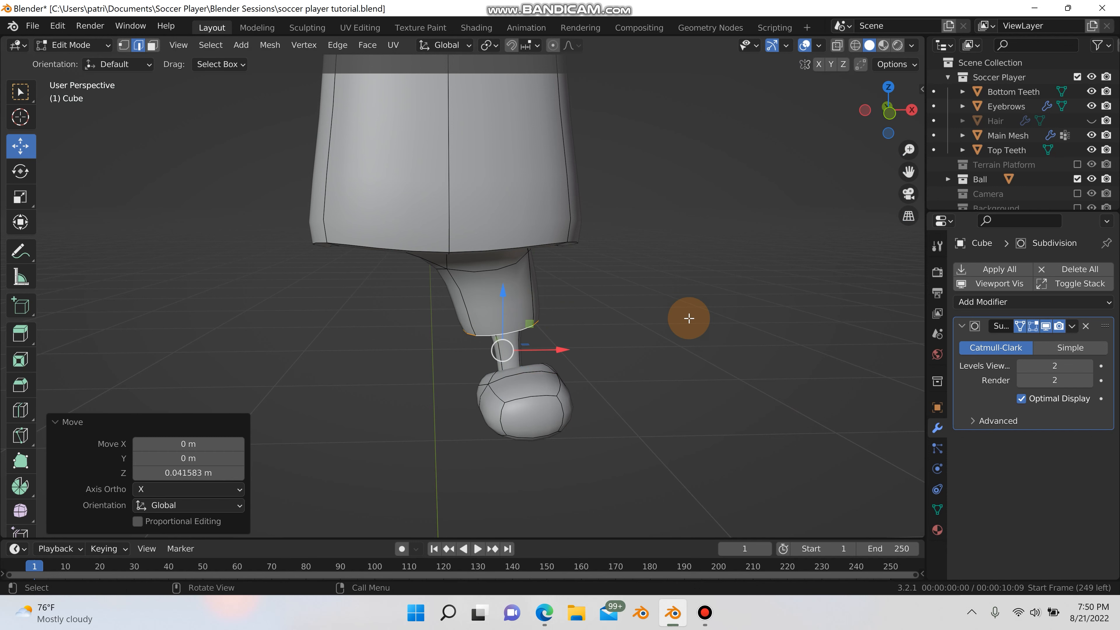
- Examine the whole second character's head, shirt and leg proportions in Object Mode
{"action": "key", "text": "Tab"}
{"action": "scroll", "coordinate": [713, 327], "scroll_direction": "down", "scroll_amount": 4}
{"action": "scroll", "coordinate": [684, 307], "scroll_direction": "down", "scroll_amount": 5}
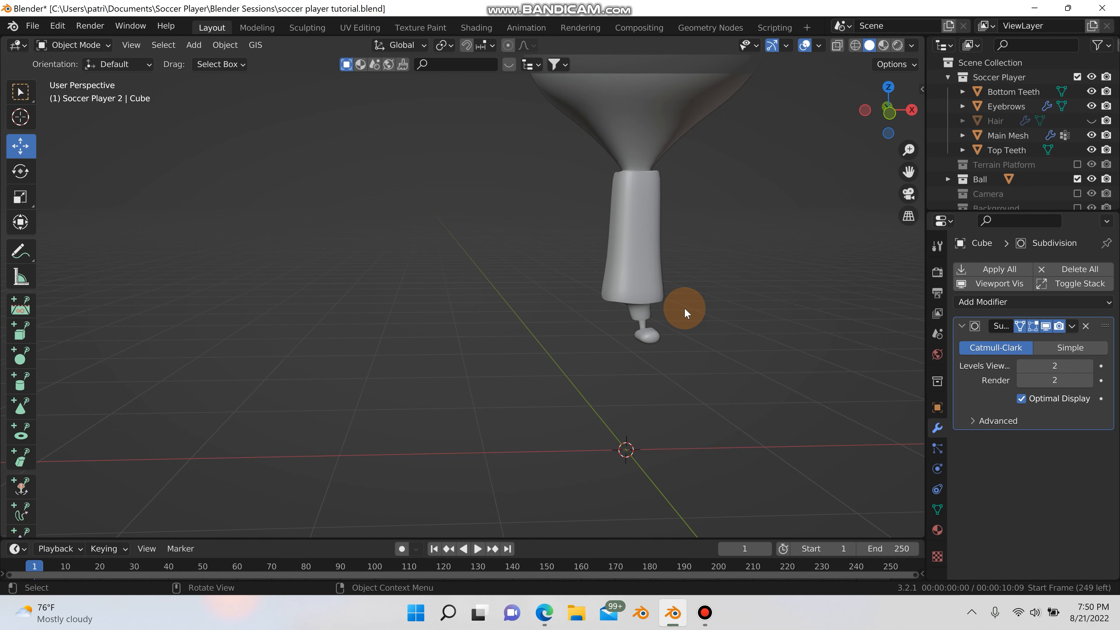
{"action": "middle_click_drag", "start_coordinate": [550, 416], "coordinate": [636, 422]}
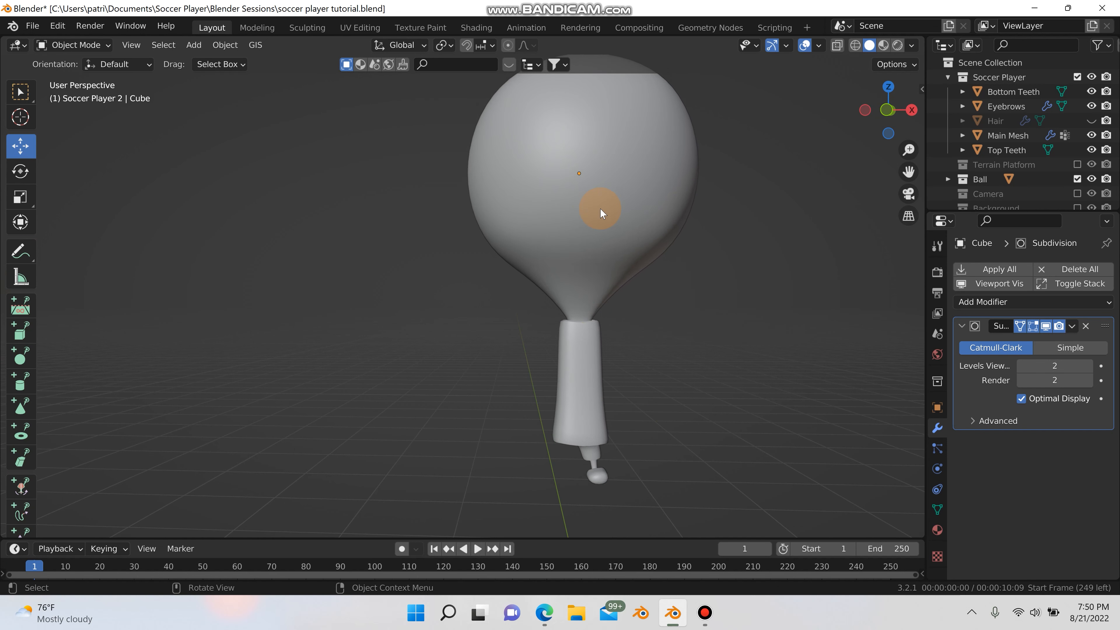
{"action": "scroll", "coordinate": [616, 245], "scroll_direction": "up", "scroll_amount": 2}
{"action": "scroll", "coordinate": [616, 260], "scroll_direction": "down", "scroll_amount": 2}
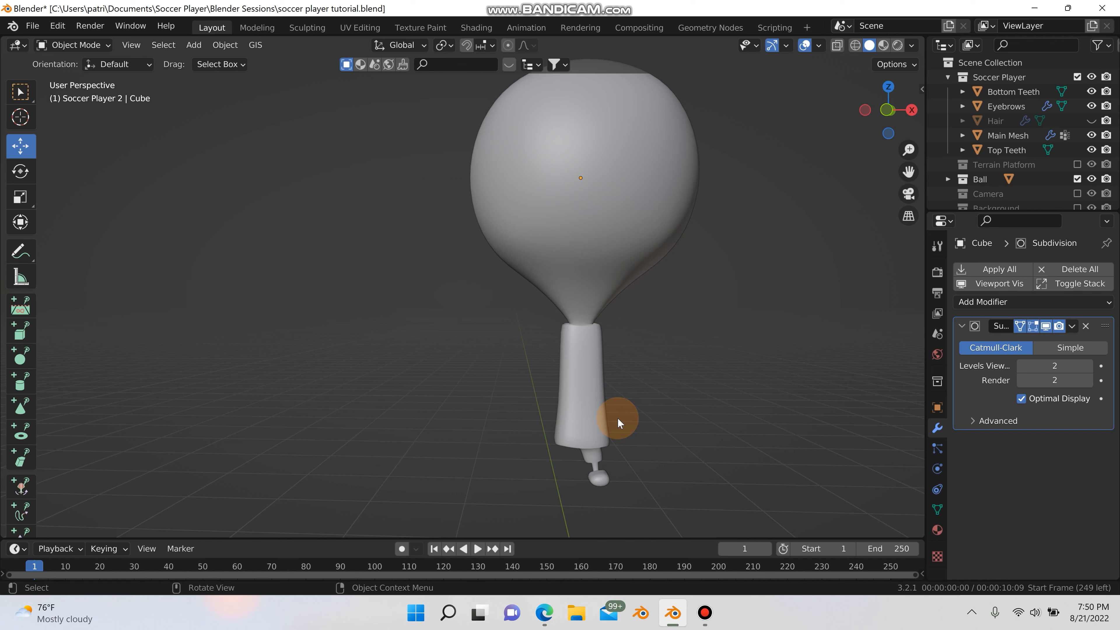
{"action": "middle_click_drag", "start_coordinate": [617, 417], "coordinate": [624, 463]}
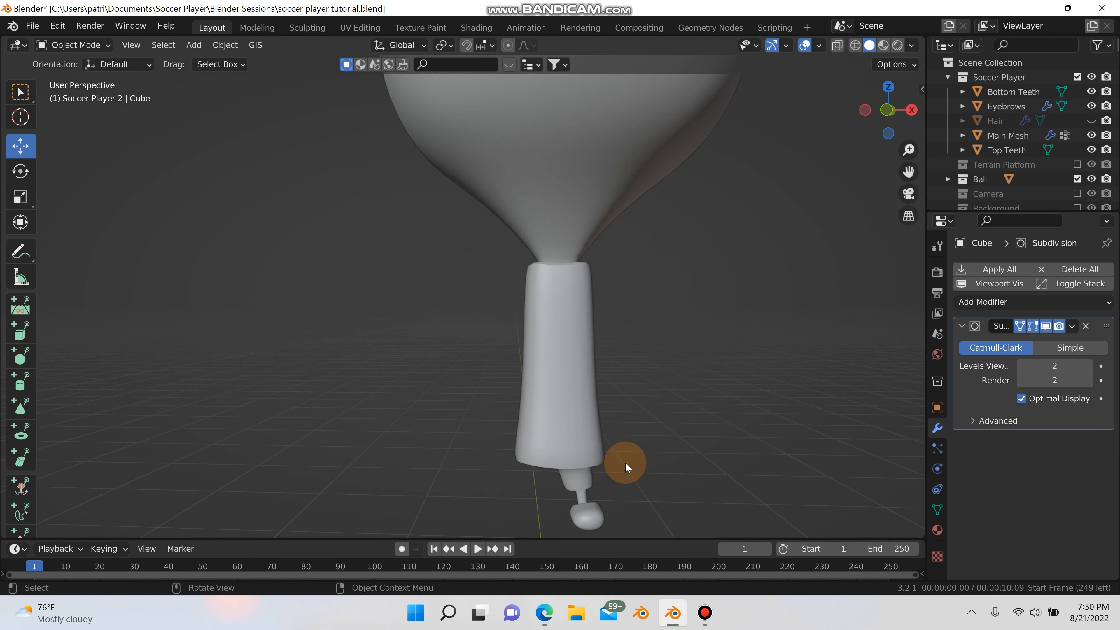
{"action": "scroll", "coordinate": [578, 495], "scroll_direction": "down", "scroll_amount": 5}
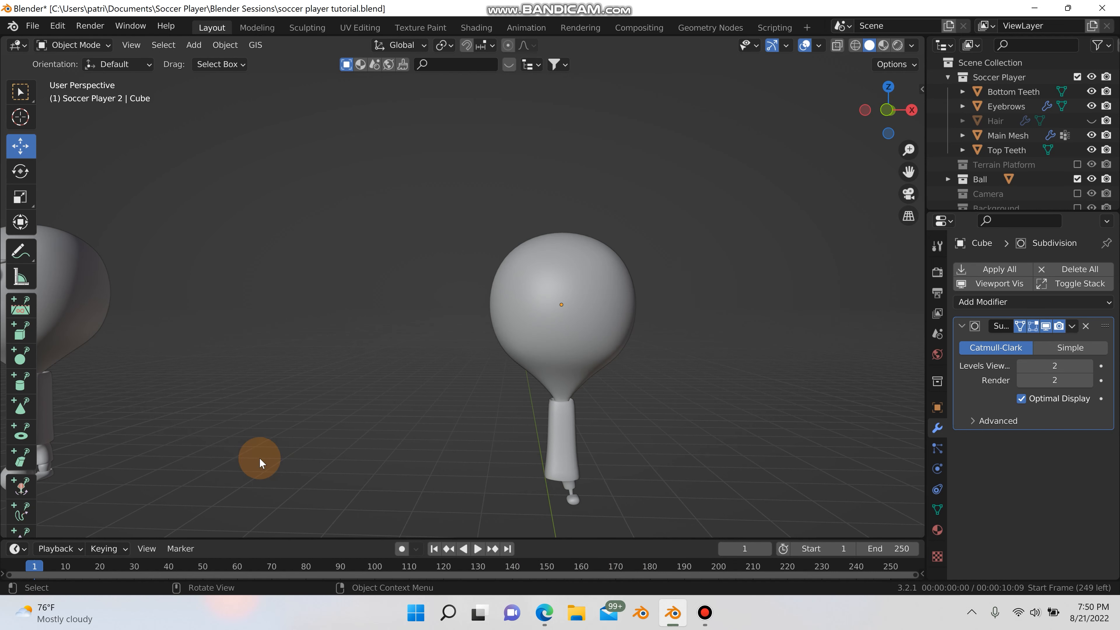
{"action": "middle_click_drag", "start_coordinate": [855, 157], "coordinate": [630, 184], "text": "shift"}
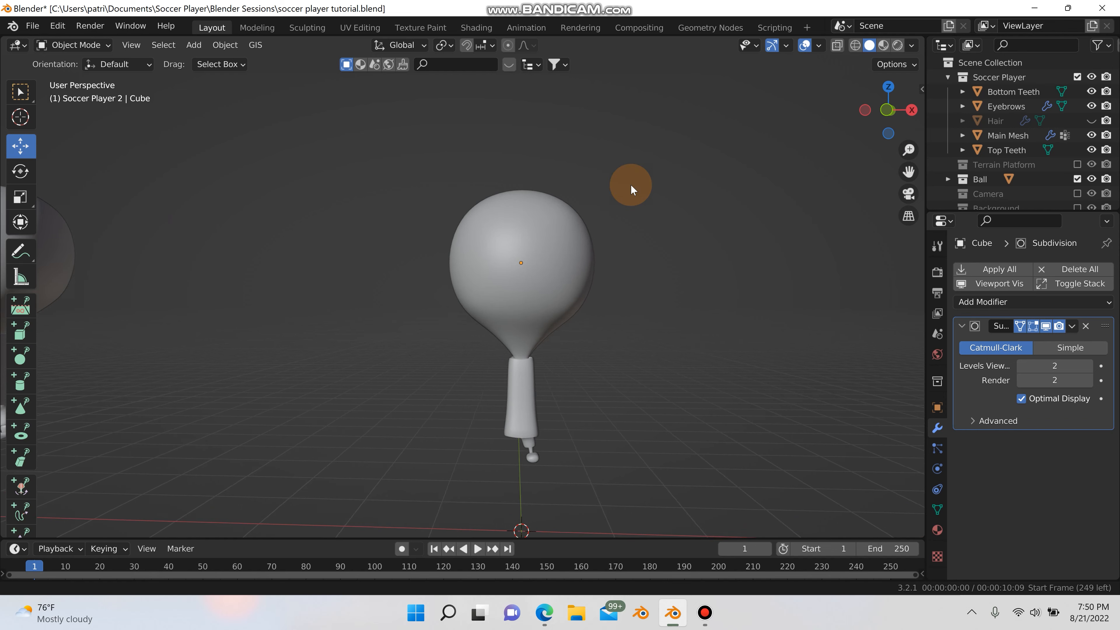
- Select the sole faces under the foot and flatten them by scaling to 0 along Z
{"action": "scroll", "coordinate": [511, 362], "scroll_direction": "up", "scroll_amount": 6}
{"action": "middle_click_drag", "start_coordinate": [503, 401], "coordinate": [505, 263]}
{"action": "key", "text": "Tab"}
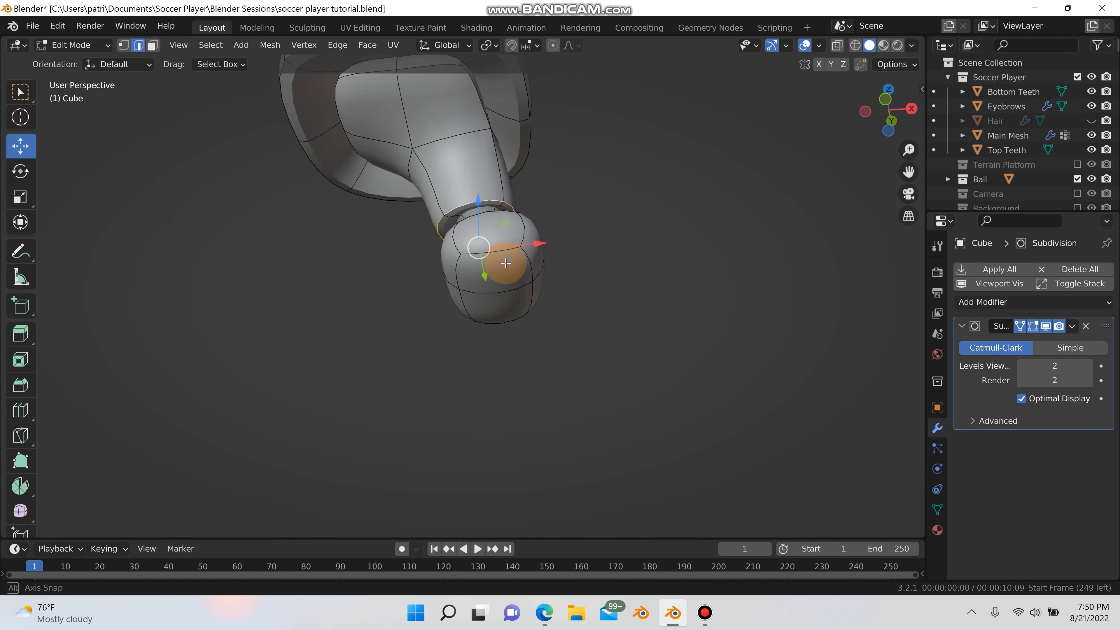
{"action": "key", "text": "3"}
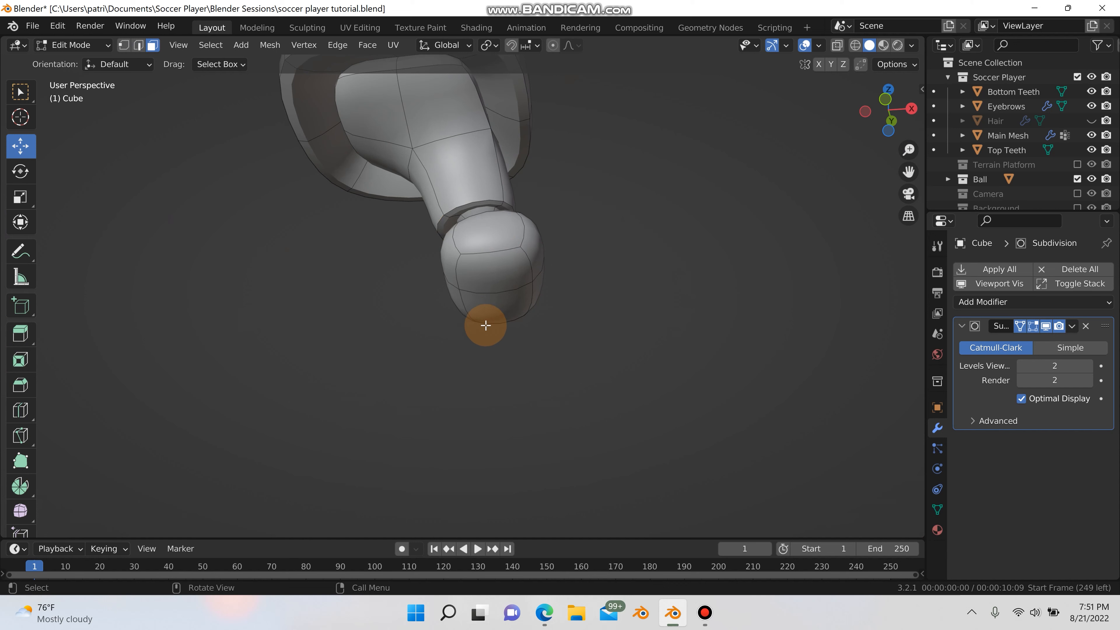
{"action": "left_click", "coordinate": [489, 293]}
{"action": "middle_click_drag", "start_coordinate": [490, 306], "coordinate": [397, 397]}
{"action": "key", "text": "s"}
{"action": "key", "text": "z"}
{"action": "key", "text": "Return"}
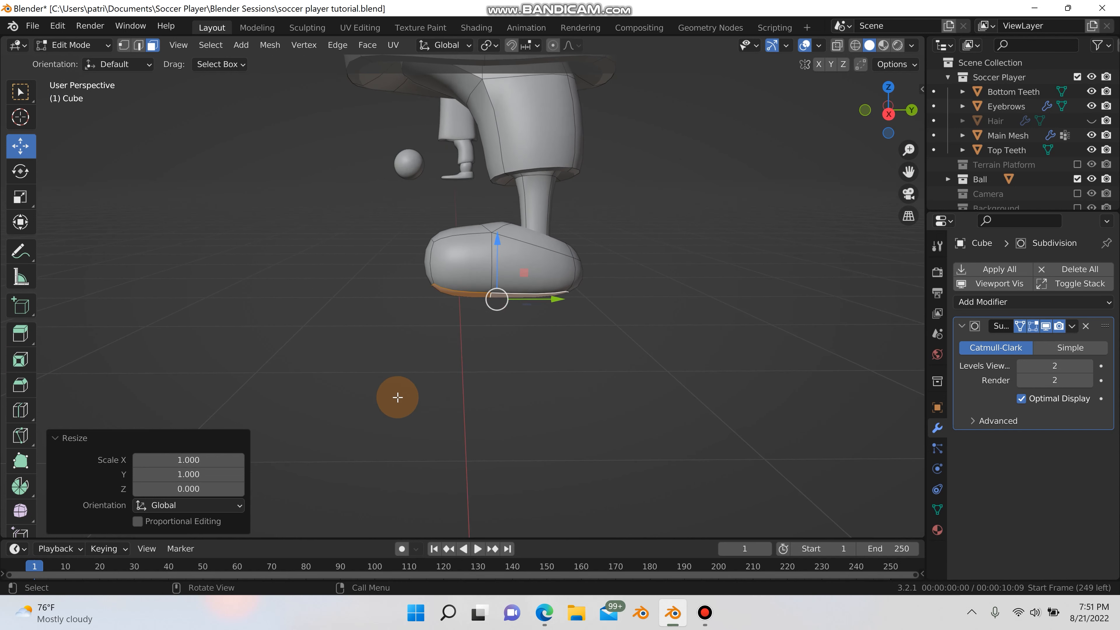
- Add a horizontal loop cut around the foot and flatten it by scaling to 0 along Z
{"action": "key", "text": "KP_3"}
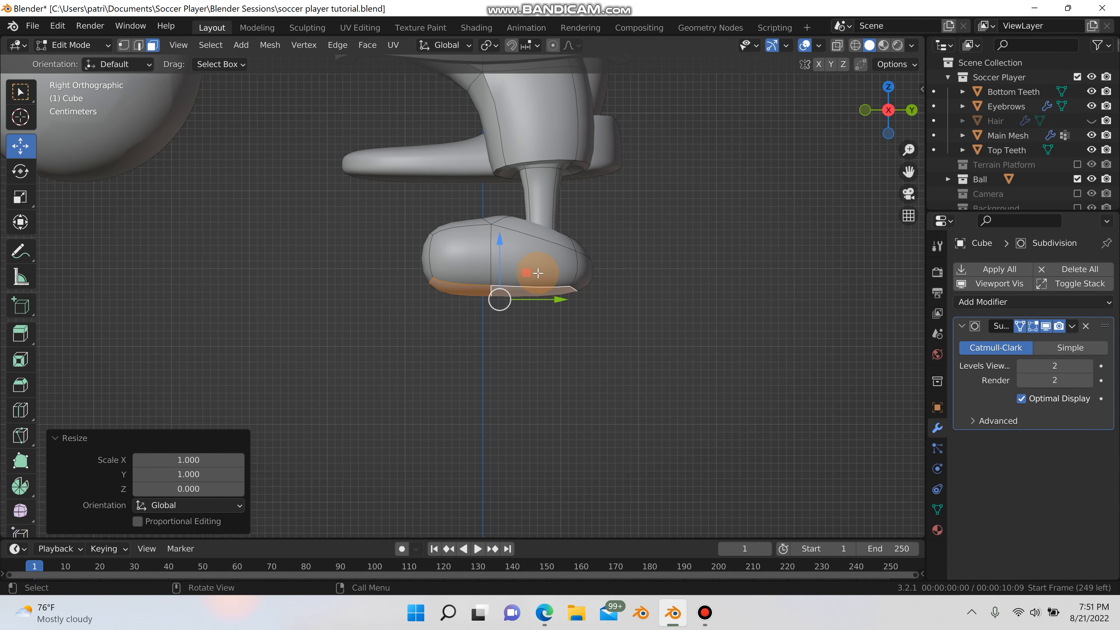
{"action": "key", "text": "ctrl+r"}
{"action": "left_click", "coordinate": [429, 267]}
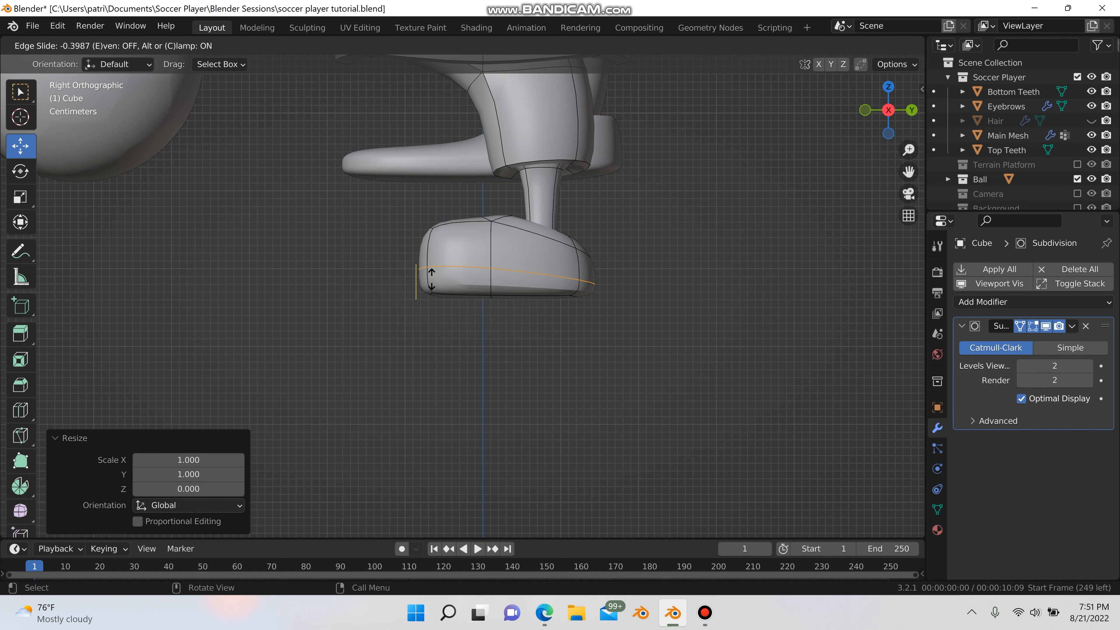
{"action": "left_click", "coordinate": [427, 262]}
{"action": "type", "text": "sz"}
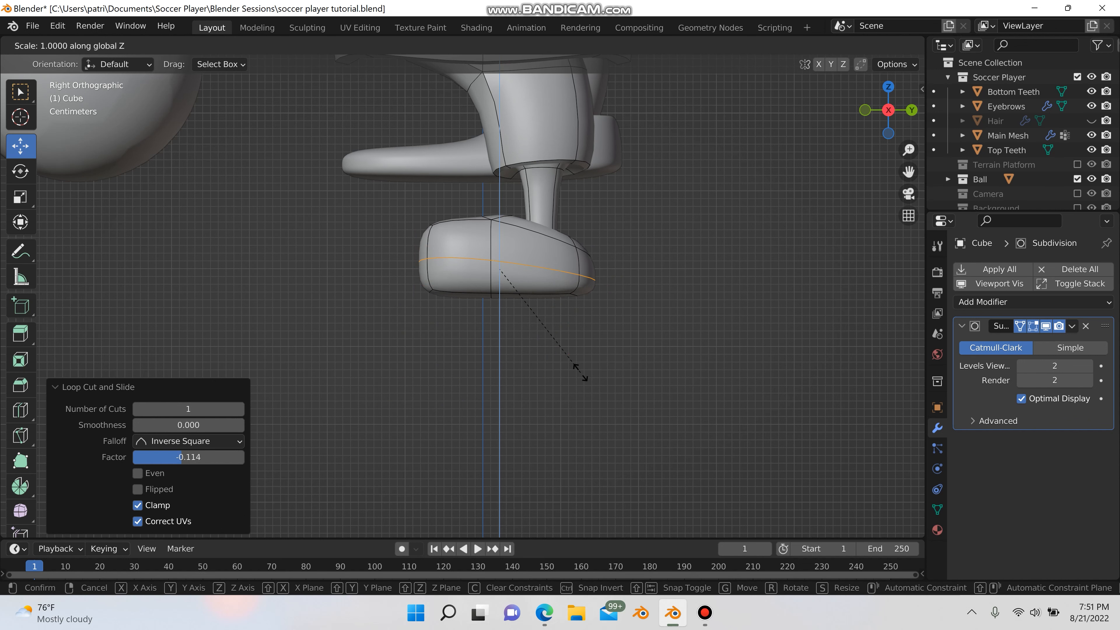
{"action": "type", "text": "0"}
{"action": "key", "text": "Return"}
{"action": "scroll", "coordinate": [564, 348], "scroll_direction": "up", "scroll_amount": 3}
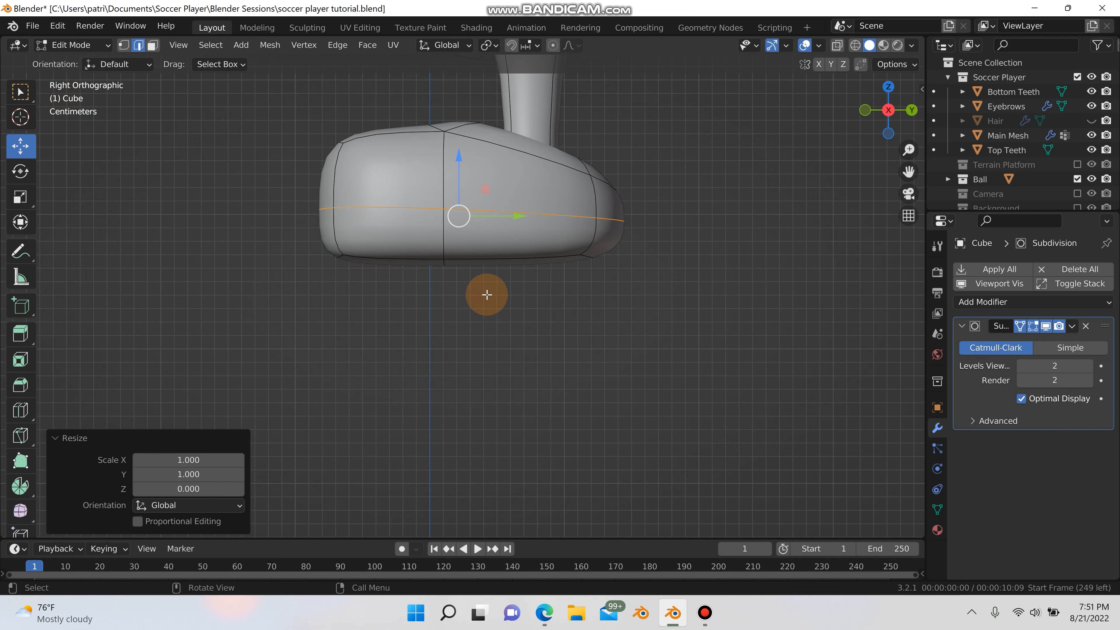
- Select all foot faces below the new loop, including the hidden ones, and delete them
{"action": "key", "text": "3"}
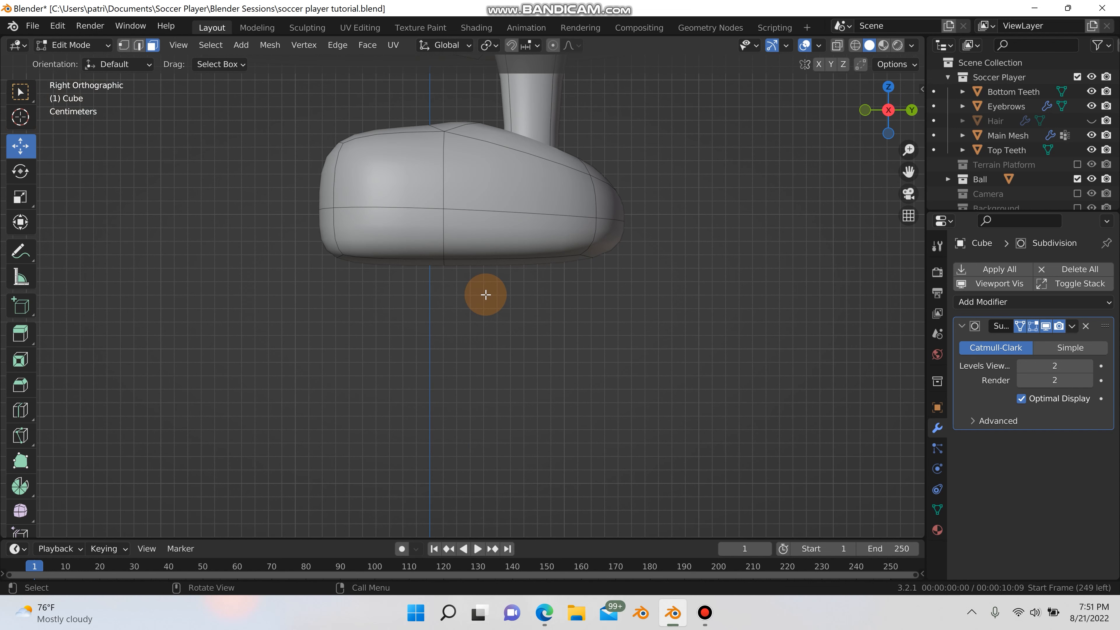
{"action": "left_click", "coordinate": [836, 47]}
{"action": "left_click_drag", "start_coordinate": [231, 378], "coordinate": [634, 234]}
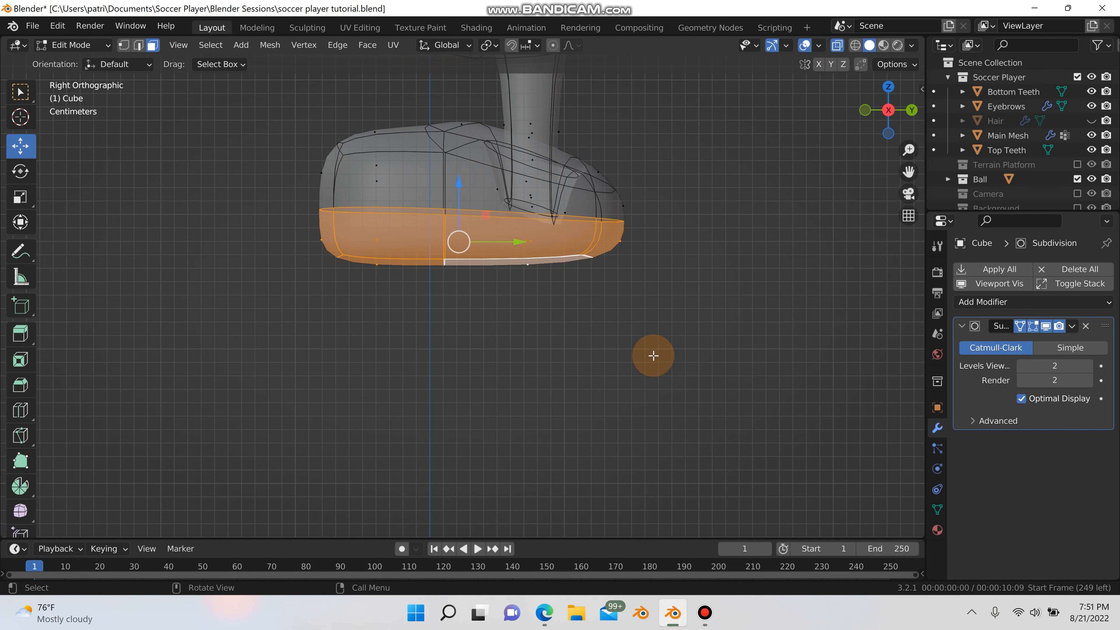
{"action": "key", "text": "x"}
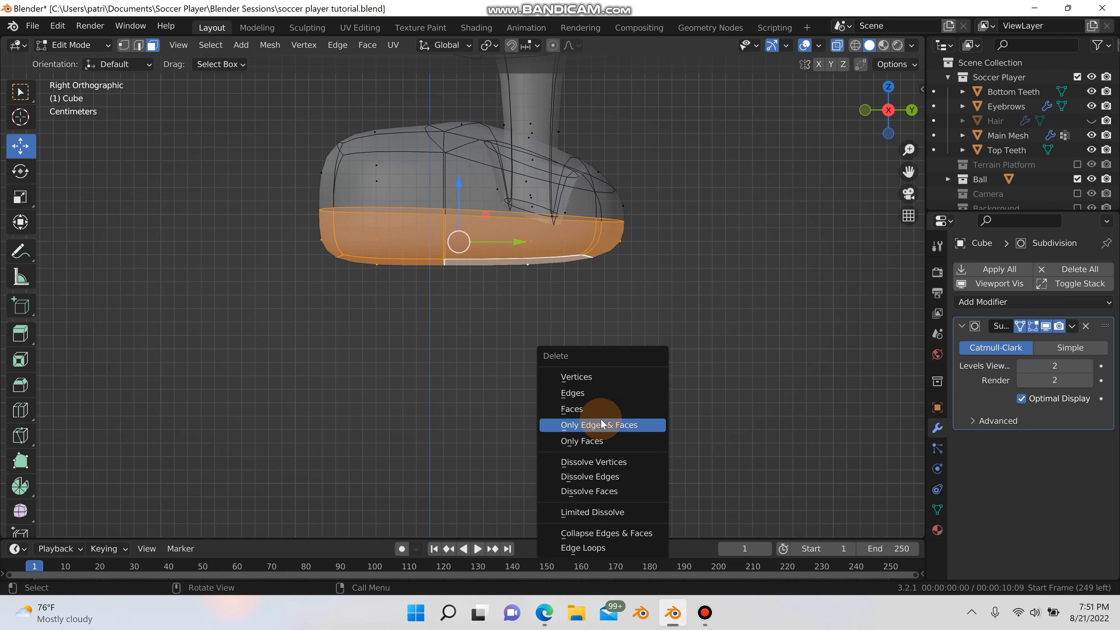
{"action": "left_click", "coordinate": [596, 406]}
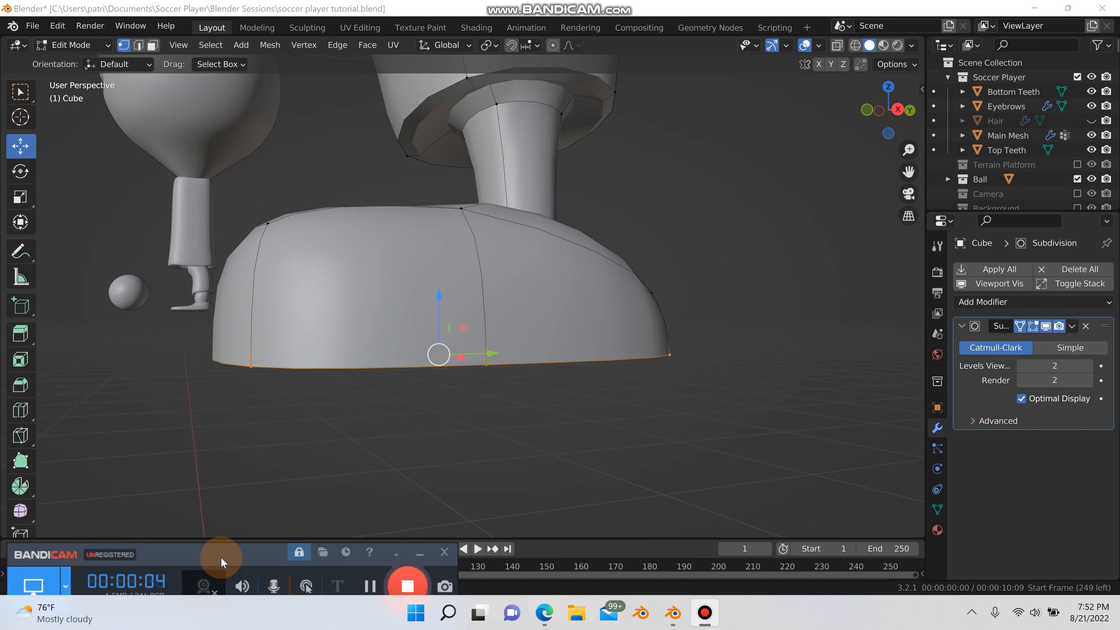
- Lower the foot's open bottom edge loop about 0.008 m along Z
{"action": "middle_click_drag", "start_coordinate": [343, 412], "coordinate": [424, 356]}
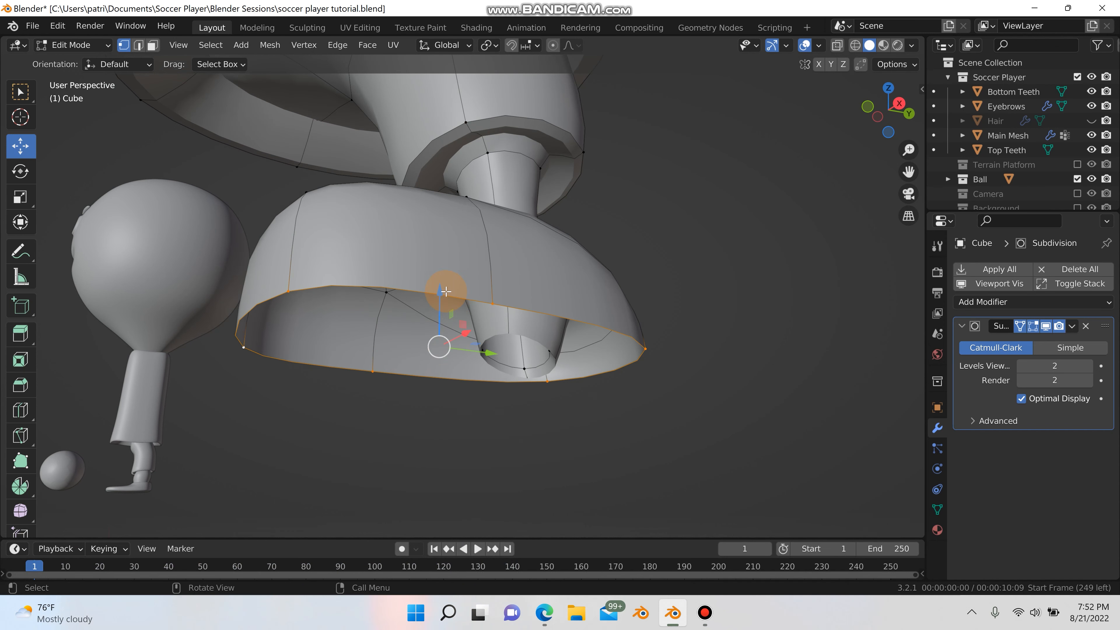
{"action": "left_click_drag", "start_coordinate": [446, 291], "coordinate": [442, 307]}
{"action": "middle_click_drag", "start_coordinate": [474, 342], "coordinate": [467, 380]}
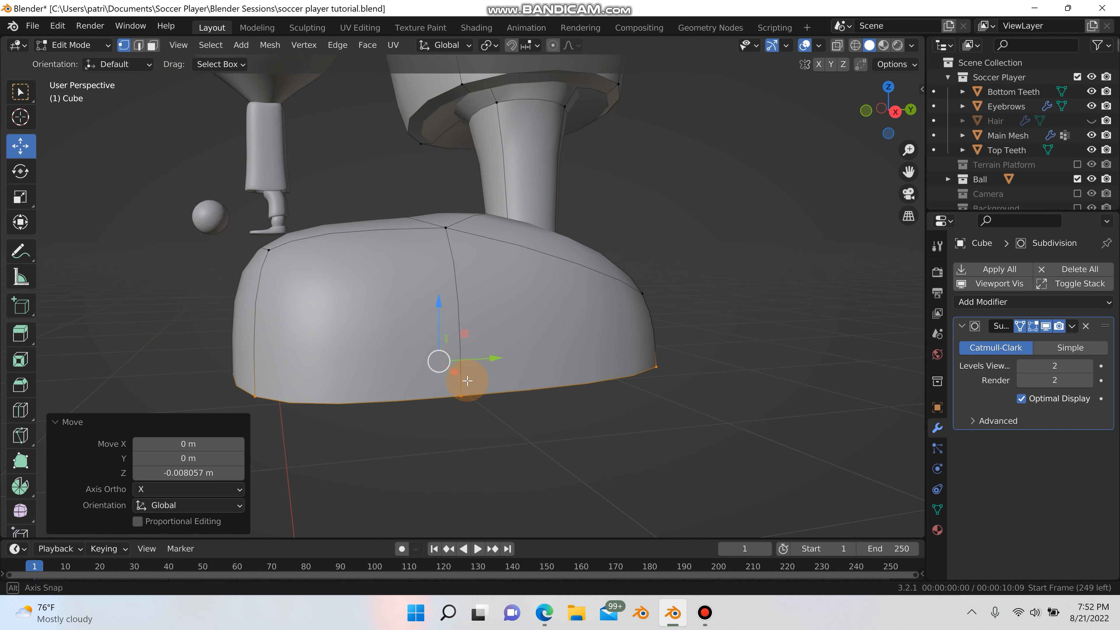
- Add a loop cut slid down to the foot's bottom edge and fill the open sole with a face
{"action": "key", "text": "ctrl+r"}
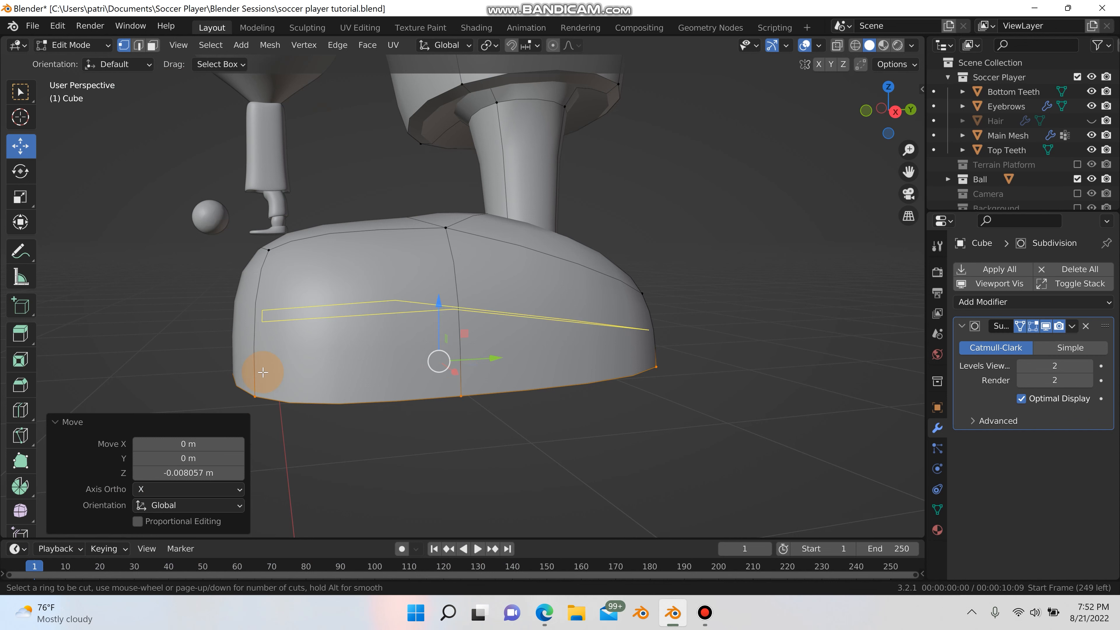
{"action": "left_click", "coordinate": [263, 374]}
{"action": "left_click", "coordinate": [277, 130]}
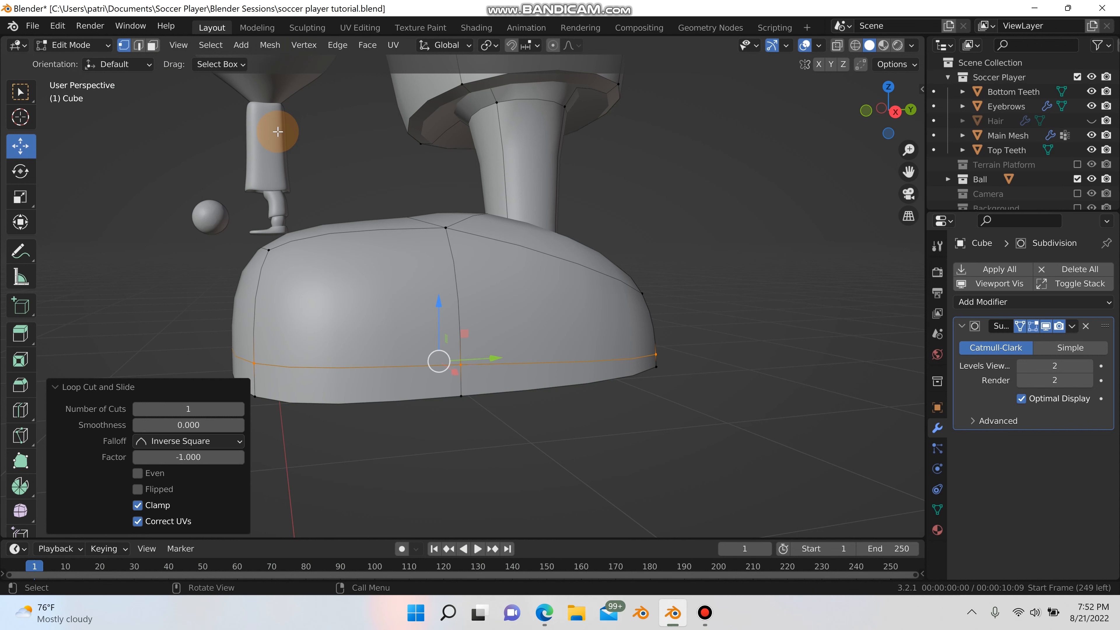
{"action": "scroll", "coordinate": [448, 364], "scroll_direction": "up", "scroll_amount": 2}
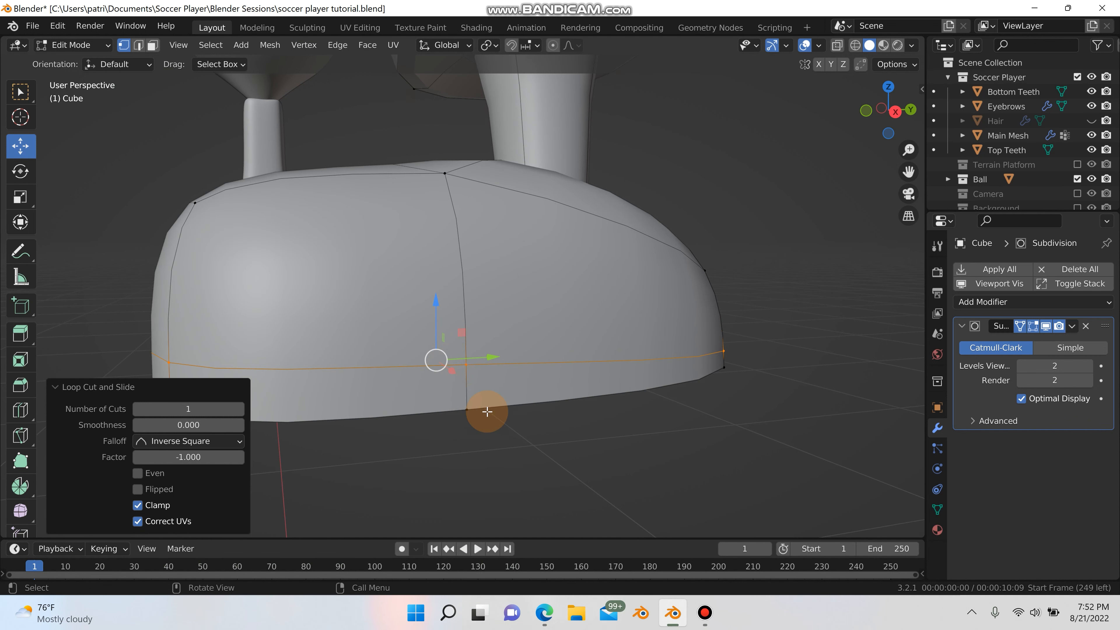
{"action": "left_click", "coordinate": [476, 411], "text": "alt"}
{"action": "key", "text": "f"}
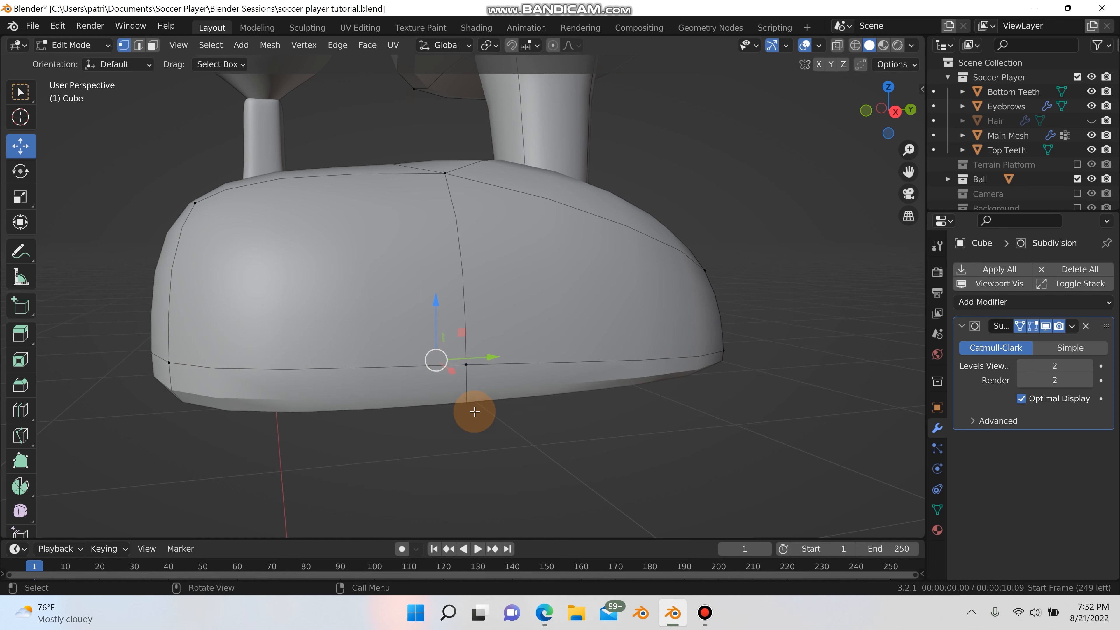
{"action": "middle_click_drag", "start_coordinate": [499, 411], "coordinate": [500, 374]}
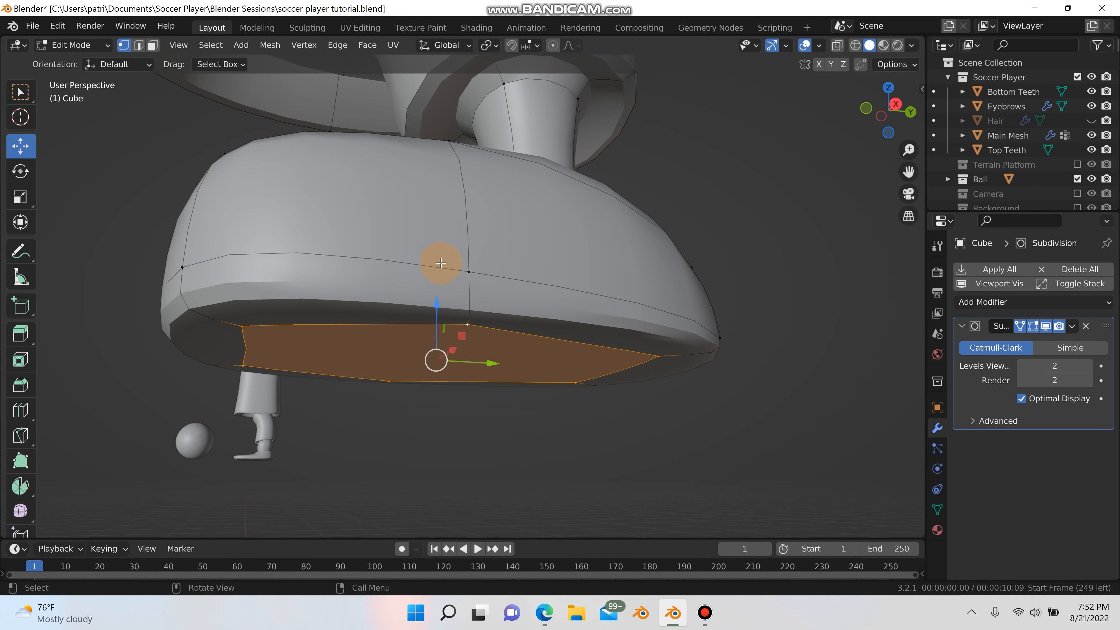
- Lower the edge loop just above the sole about 0.006 m along Z and return to Object Mode
{"action": "key", "text": "2"}
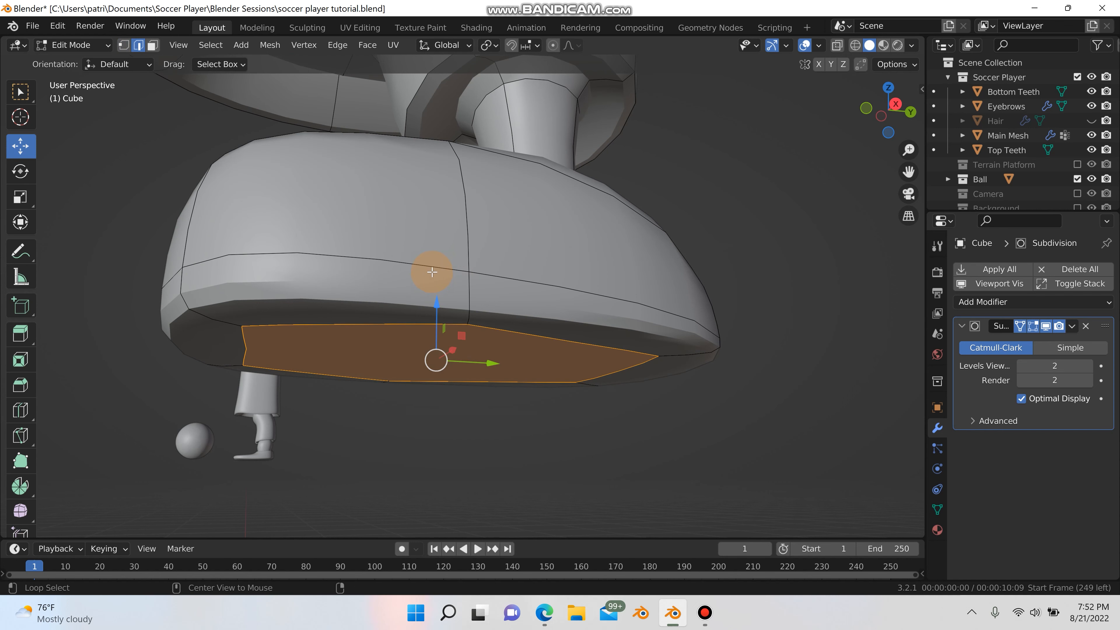
{"action": "left_click", "coordinate": [432, 271], "text": "alt"}
{"action": "mouse_move", "coordinate": [431, 300]}
{"action": "left_mouse_down"}
{"action": "mouse_move", "coordinate": [422, 367]}
{"action": "mouse_move", "coordinate": [422, 293]}
{"action": "mouse_move", "coordinate": [416, 317]}
{"action": "left_mouse_up"}
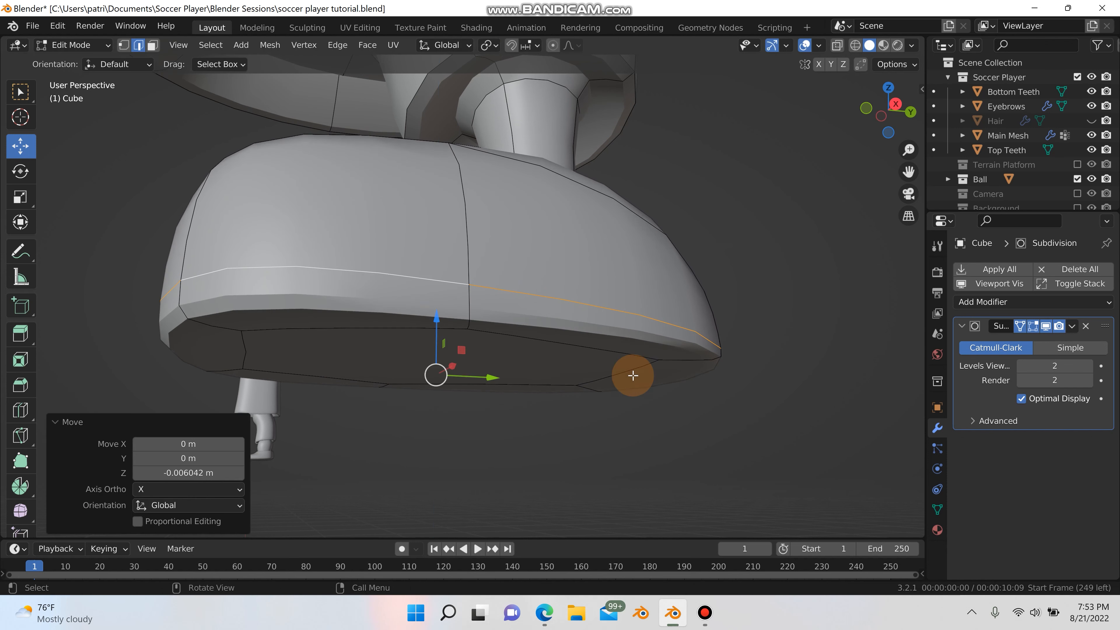
{"action": "key", "text": "Tab"}
{"action": "left_click", "coordinate": [719, 389]}
- Select the heel faces behind the ankle in Edit Mode and reposition them, raising them slightly
{"action": "scroll", "coordinate": [711, 407], "scroll_direction": "down", "scroll_amount": 3}
{"action": "middle_click_drag", "start_coordinate": [710, 407], "coordinate": [796, 322]}
{"action": "scroll", "coordinate": [652, 325], "scroll_direction": "down", "scroll_amount": 5}
{"action": "middle_click_drag", "start_coordinate": [763, 308], "coordinate": [609, 415]}
{"action": "key", "text": "Tab"}
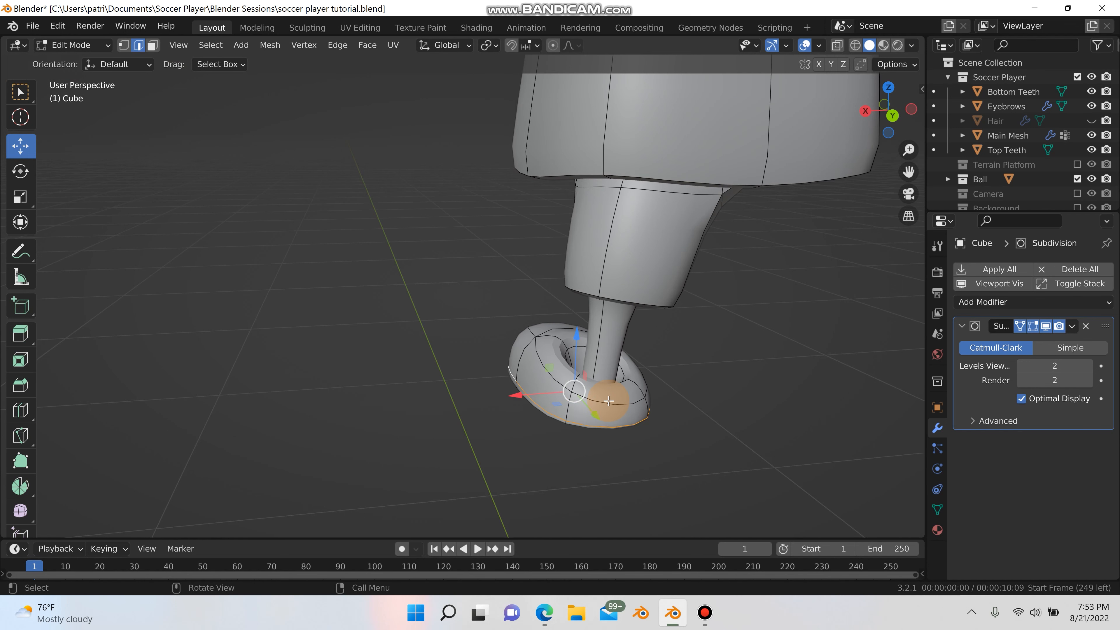
{"action": "key", "text": "3"}
{"action": "left_click", "coordinate": [608, 399]}
{"action": "left_click", "coordinate": [576, 387], "text": "shift"}
{"action": "left_click", "coordinate": [596, 391]}
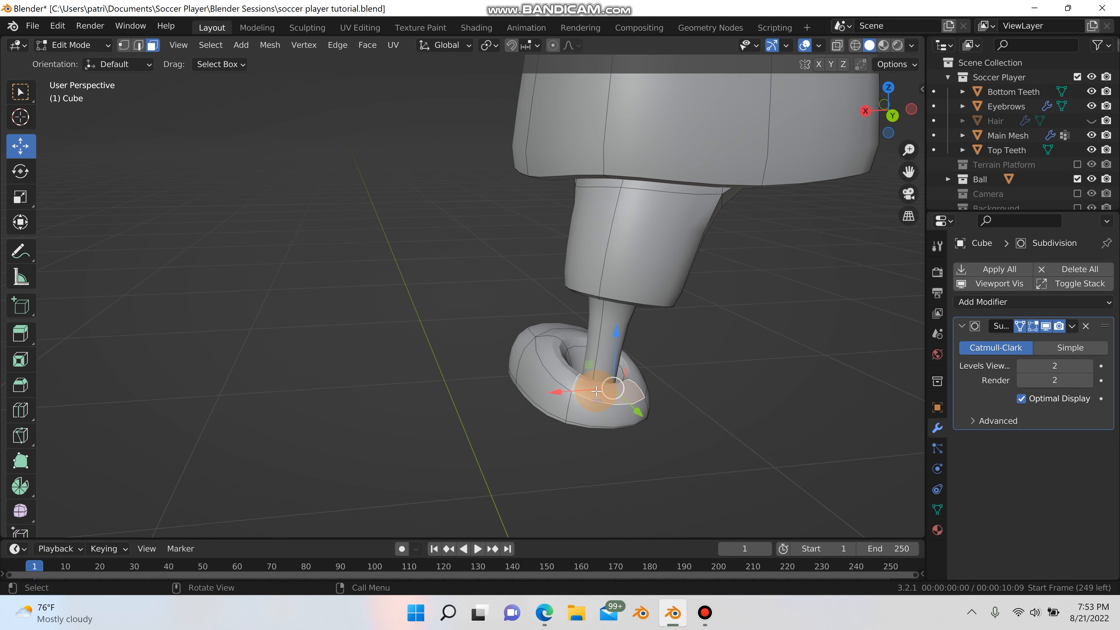
{"action": "left_click_drag", "start_coordinate": [613, 364], "coordinate": [617, 346]}
{"action": "middle_click_drag", "start_coordinate": [618, 346], "coordinate": [588, 367]}
{"action": "left_click", "coordinate": [588, 366]}
{"action": "mouse_move", "coordinate": [637, 359]}
{"action": "left_mouse_down"}
{"action": "mouse_move", "coordinate": [617, 364]}
{"action": "mouse_move", "coordinate": [633, 365]}
{"action": "left_mouse_up"}
- Examine the second character's foot and body from the front in Object Mode, comparing it with the finished player
{"action": "middle_click_drag", "start_coordinate": [682, 419], "coordinate": [627, 402]}
{"action": "key", "text": "Tab"}
{"action": "key", "text": "KP_1"}
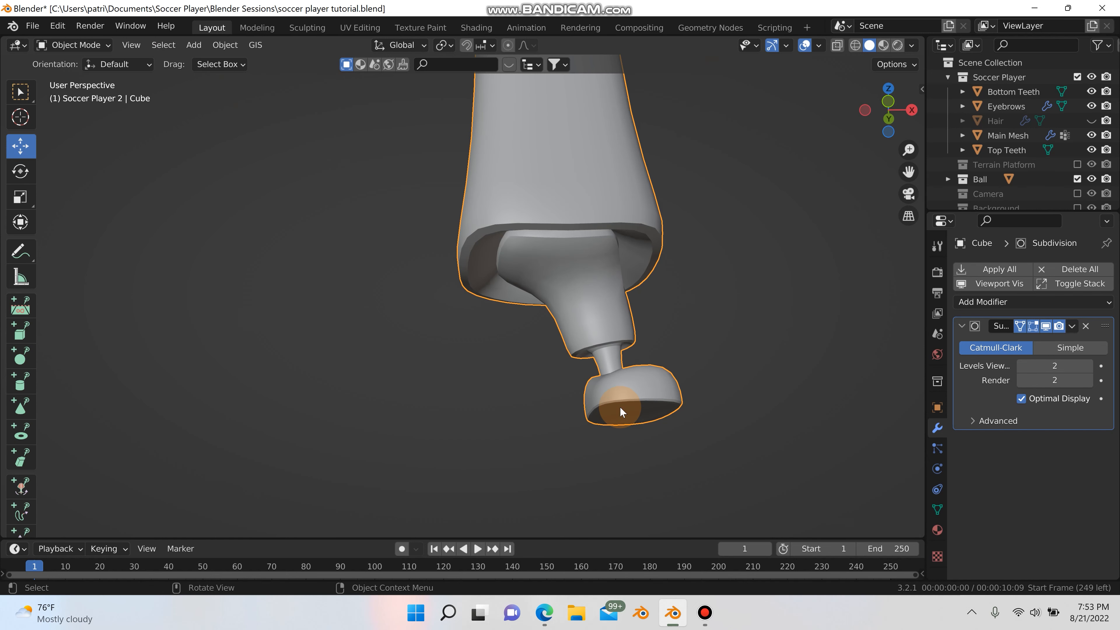
{"action": "key", "text": "KP_5"}
{"action": "scroll", "coordinate": [622, 400], "scroll_direction": "down", "scroll_amount": 5}
{"action": "left_click", "coordinate": [721, 358]}
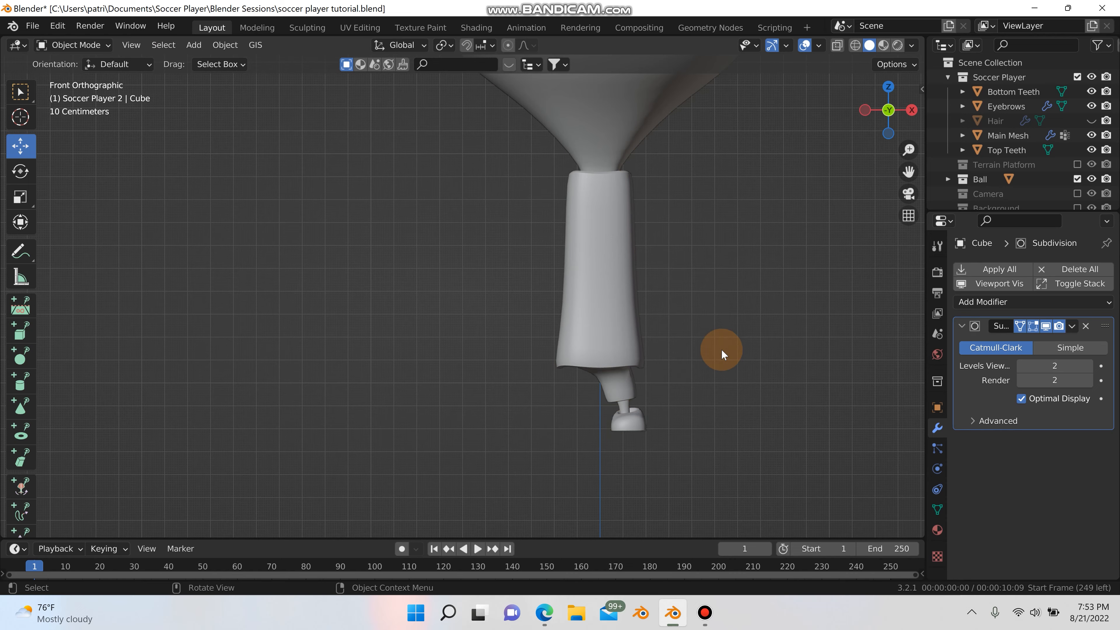
{"action": "middle_click_drag", "start_coordinate": [719, 352], "coordinate": [640, 510], "text": "shift"}
{"action": "scroll", "coordinate": [621, 477], "scroll_direction": "down", "scroll_amount": 1}
{"action": "scroll", "coordinate": [611, 424], "scroll_direction": "down", "scroll_amount": 3}
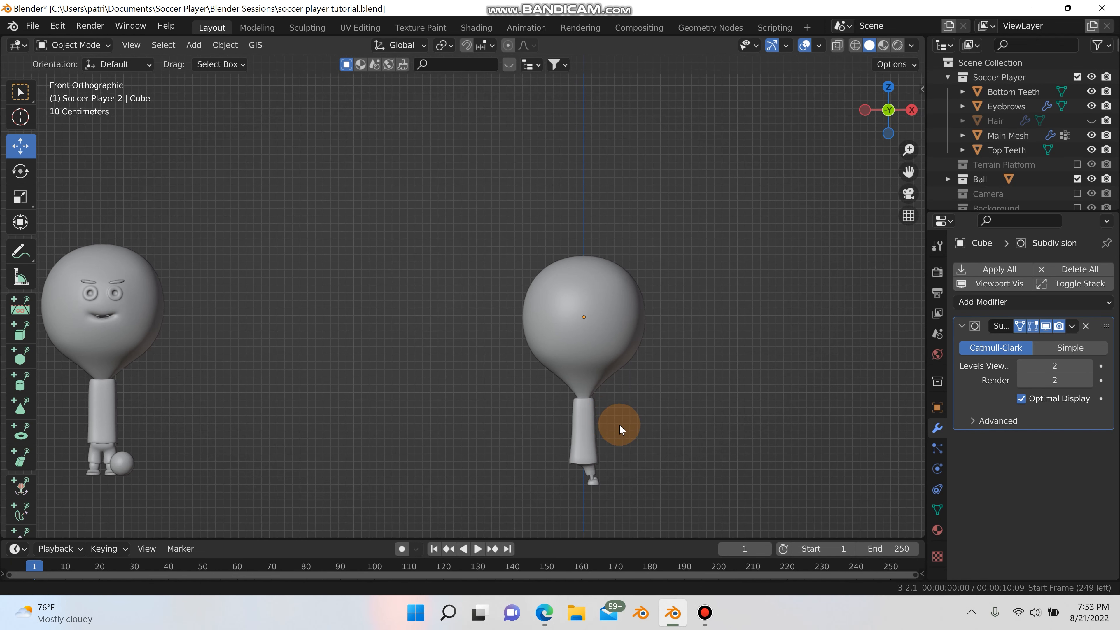
{"action": "scroll", "coordinate": [617, 424], "scroll_direction": "down", "scroll_amount": 1}
{"action": "scroll", "coordinate": [614, 425], "scroll_direction": "up", "scroll_amount": 6}
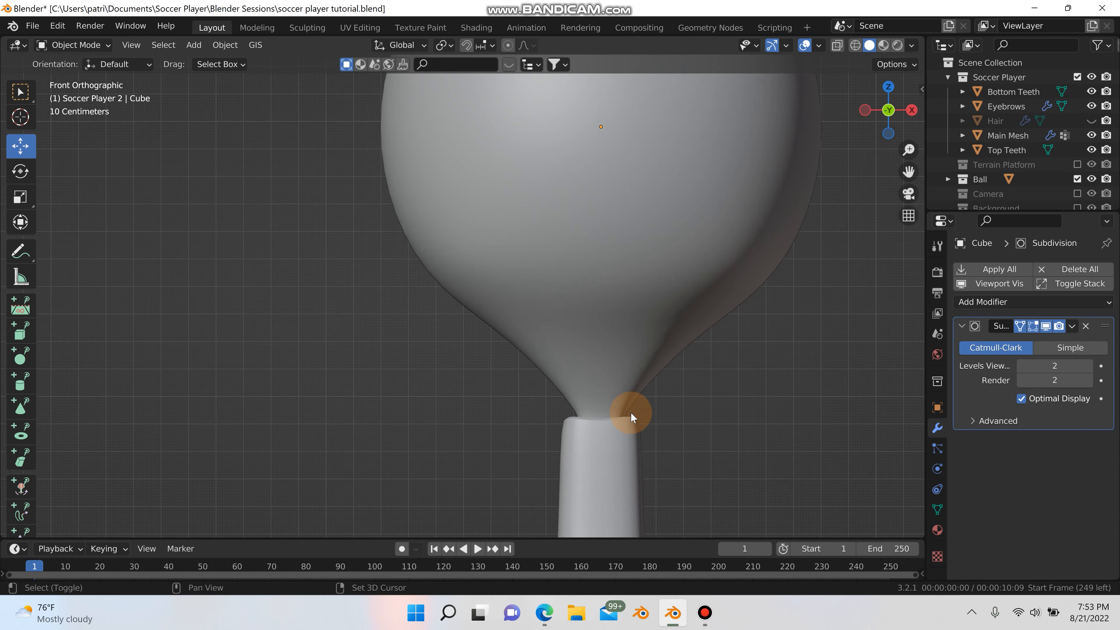
{"action": "scroll", "coordinate": [630, 412], "scroll_direction": "up", "scroll_amount": 1}
- Select the two central faces low on the front of the head and inset them about 0.039 m for the mouth
{"action": "left_click", "coordinate": [520, 297]}
{"action": "key", "text": "Tab"}
{"action": "middle_click_drag", "start_coordinate": [566, 246], "coordinate": [542, 325], "text": "shift"}
{"action": "scroll", "coordinate": [493, 359], "scroll_direction": "down", "scroll_amount": 1}
{"action": "left_click", "coordinate": [525, 430]}
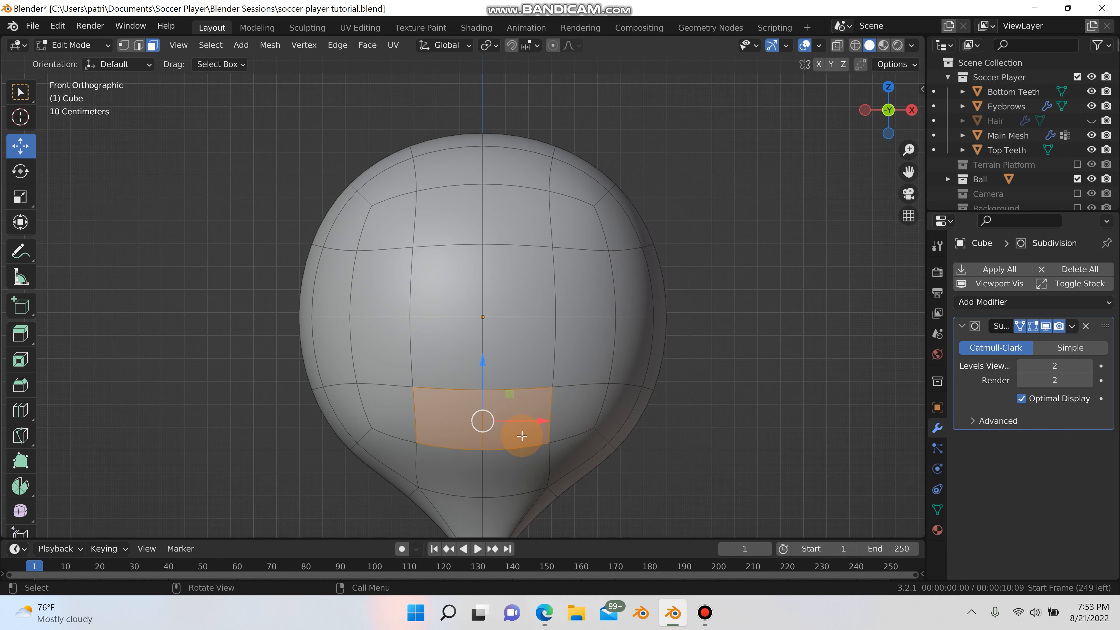
{"action": "mouse_move", "coordinate": [520, 433]}
{"action": "middle_mouse_down"}
{"action": "mouse_move", "coordinate": [617, 452]}
{"action": "mouse_move", "coordinate": [522, 433]}
{"action": "mouse_move", "coordinate": [532, 434]}
{"action": "mouse_move", "coordinate": [525, 454]}
{"action": "middle_mouse_up"}
{"action": "key", "text": "i"}
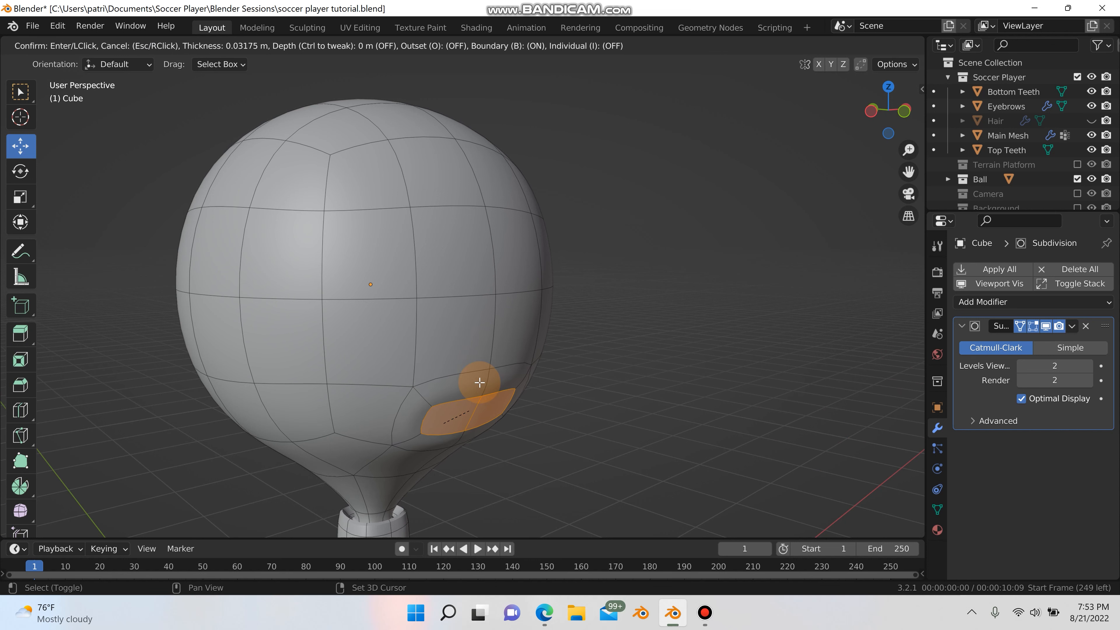
{"action": "left_click", "coordinate": [453, 422]}
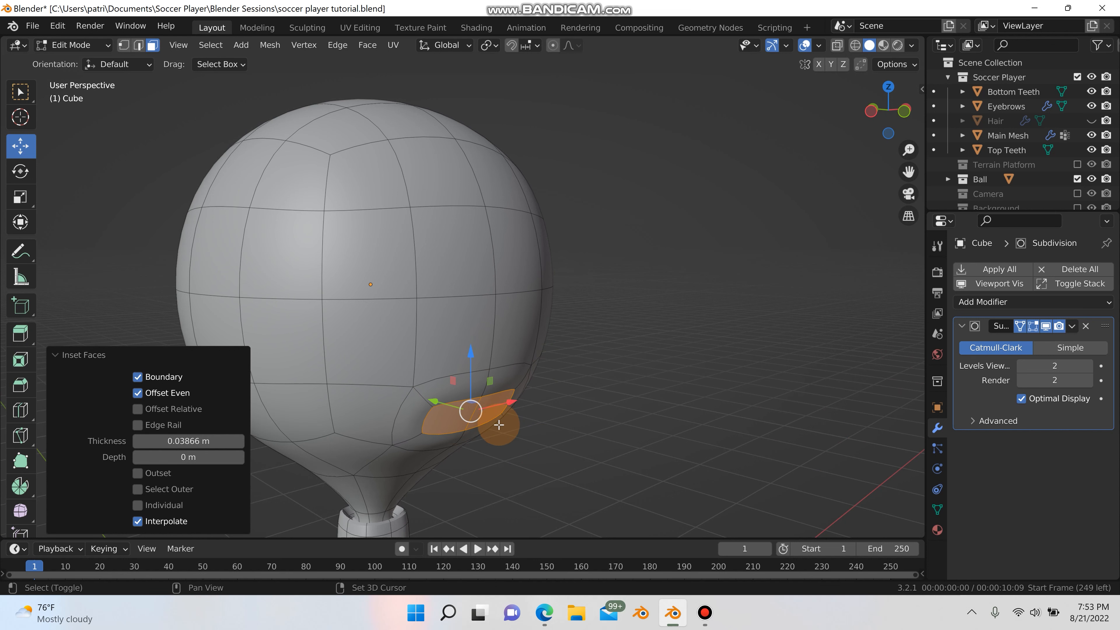
{"action": "left_click", "coordinate": [488, 431], "text": "shift"}
- Extrude the mouth faces about 0.147 m into the head along Y and scale them to about 0.355
{"action": "scroll", "coordinate": [488, 433], "scroll_direction": "up", "scroll_amount": 1}
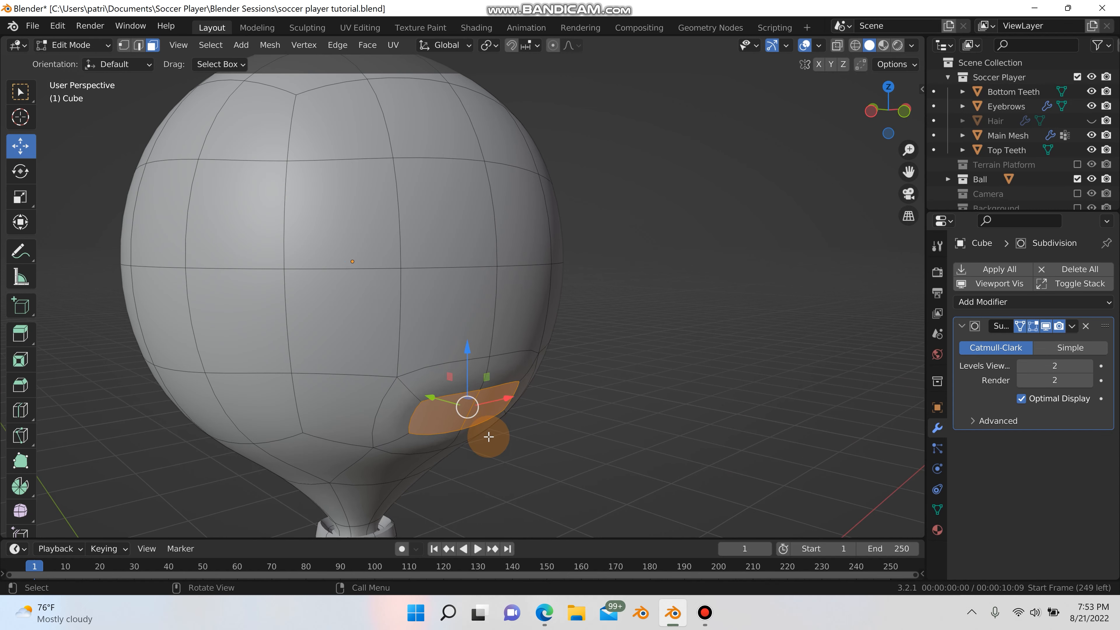
{"action": "key", "text": "e"}
{"action": "key", "text": "y"}
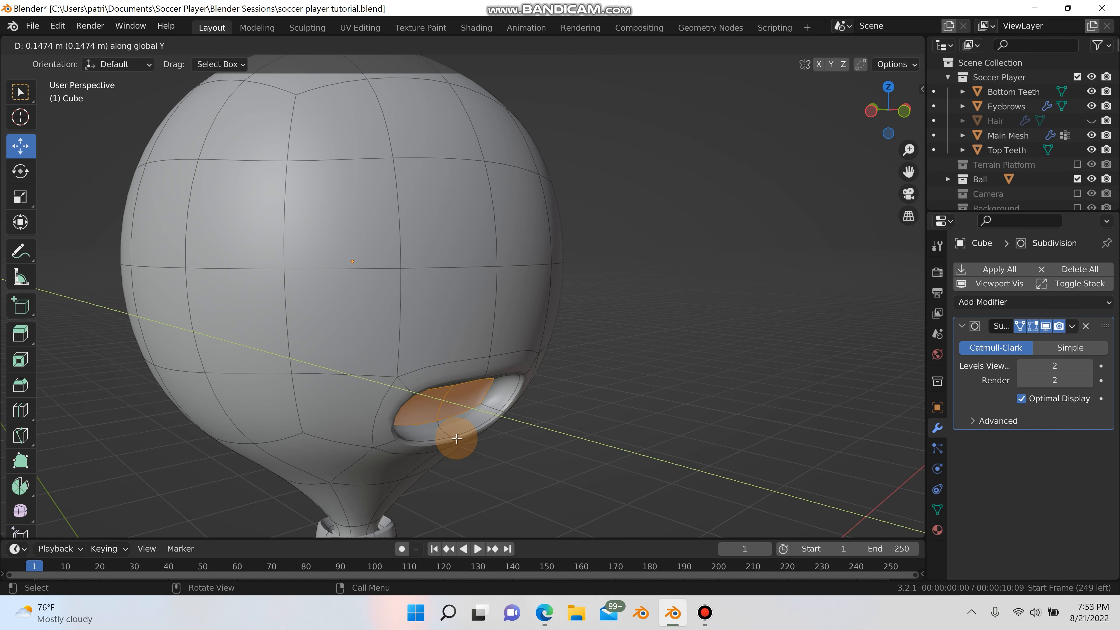
{"action": "left_click", "coordinate": [456, 438]}
{"action": "key", "text": "s"}
{"action": "left_click", "coordinate": [489, 437]}
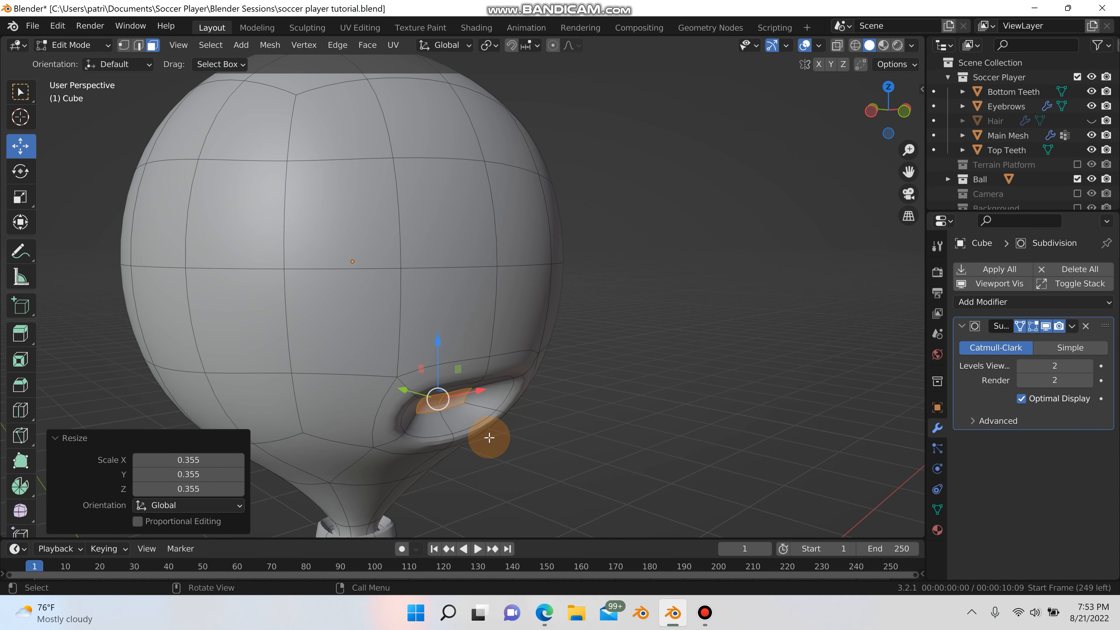
- Add a centered loop cut around the inner wall of the mouth cavity
{"action": "middle_click_drag", "start_coordinate": [489, 437], "coordinate": [459, 437]}
{"action": "scroll", "coordinate": [445, 453], "scroll_direction": "up", "scroll_amount": 2}
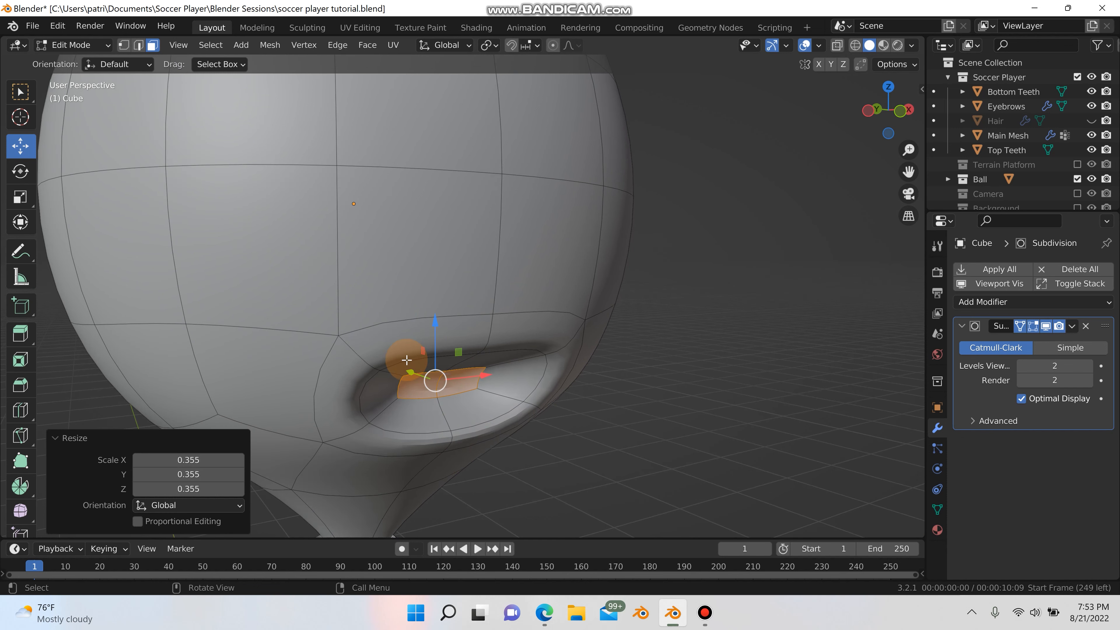
{"action": "middle_click_drag", "start_coordinate": [410, 367], "coordinate": [471, 404]}
{"action": "scroll", "coordinate": [470, 404], "scroll_direction": "up", "scroll_amount": 1}
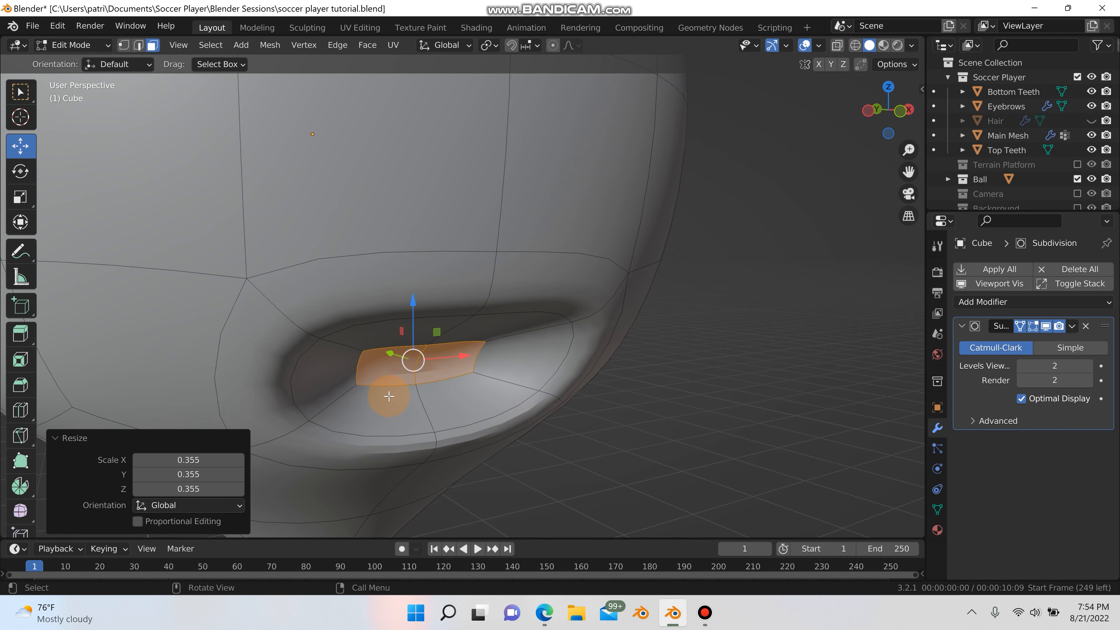
{"action": "key", "text": "ctrl+r"}
{"action": "left_click", "coordinate": [369, 372]}
{"action": "right_click", "coordinate": [370, 373]}
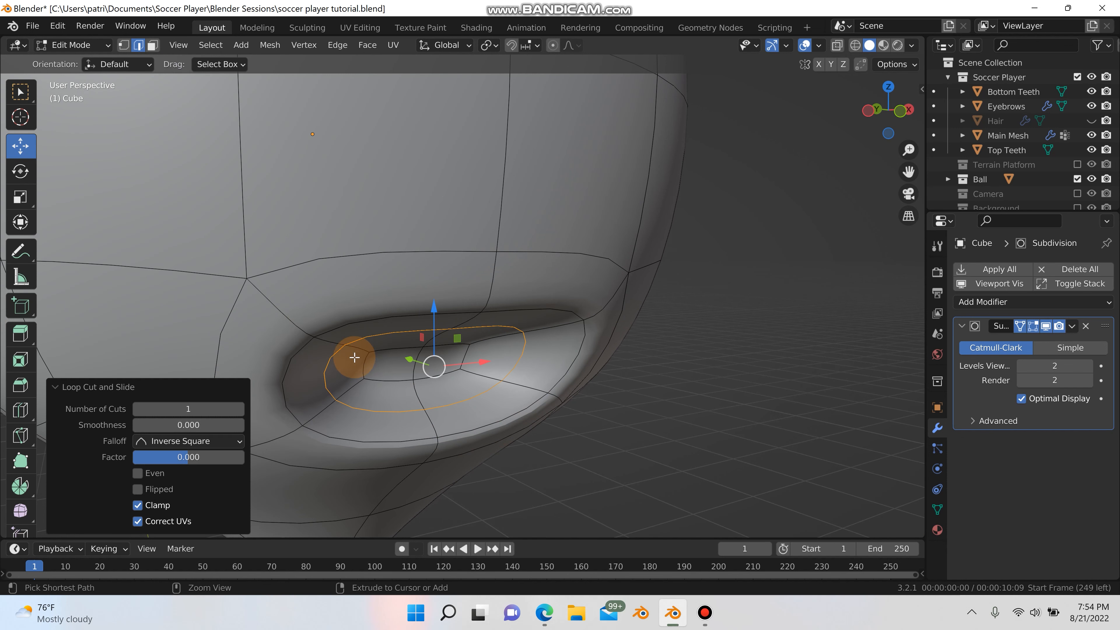
- Move the new mouth loop about -0.153 m along Y to sharpen the lip edge, and return to Object Mode
{"action": "key", "text": "g"}
{"action": "key", "text": "y"}
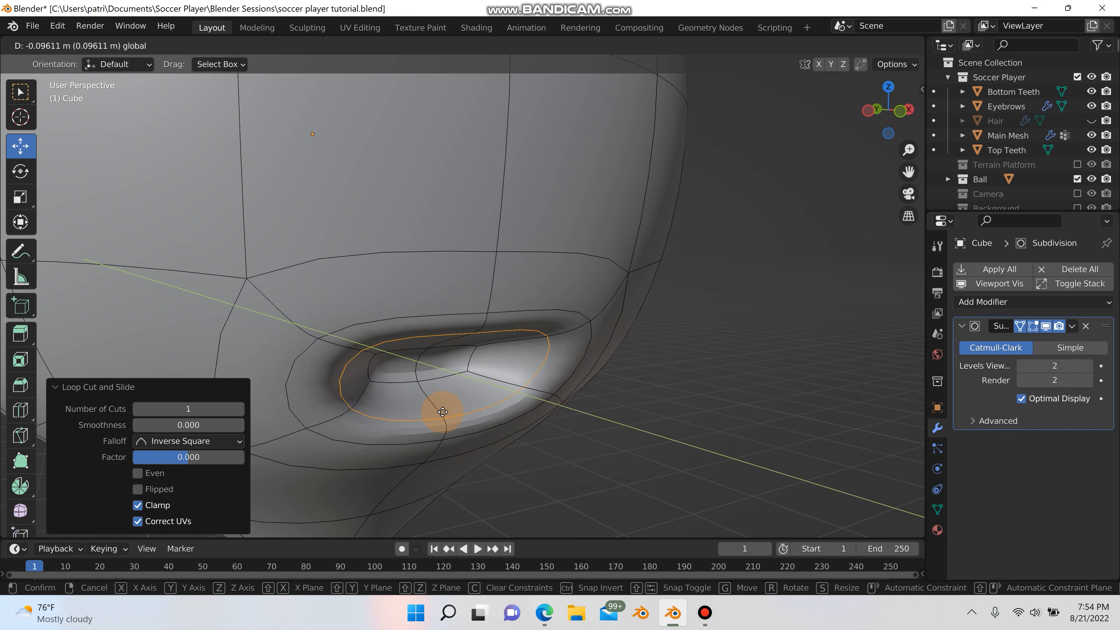
{"action": "left_click", "coordinate": [459, 430]}
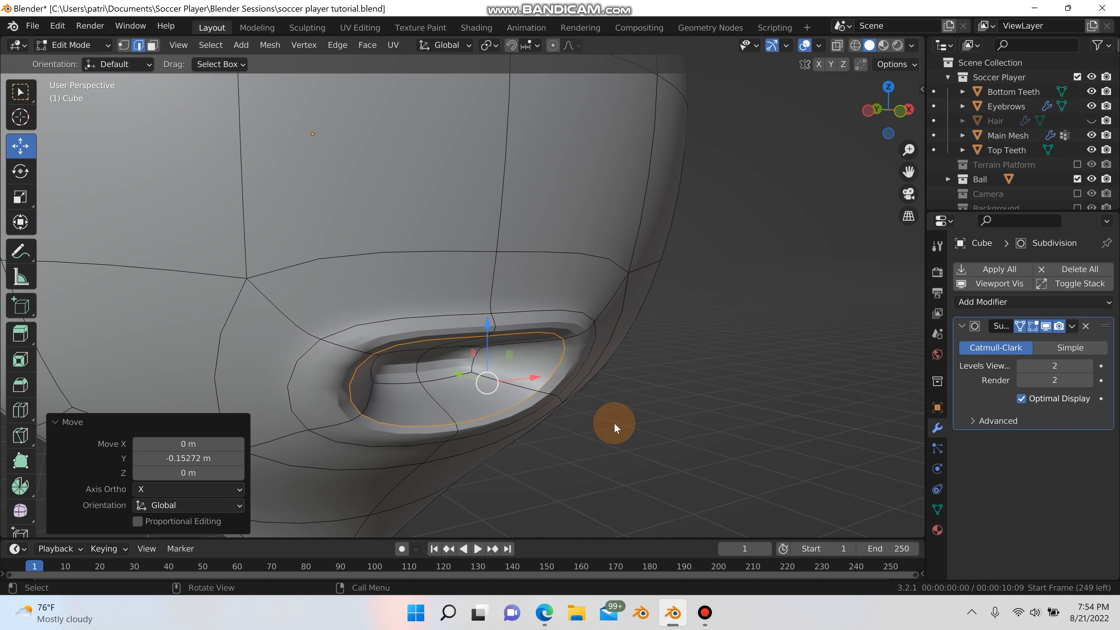
{"action": "key", "text": "Tab"}
{"action": "scroll", "coordinate": [676, 405], "scroll_direction": "down", "scroll_amount": 4}
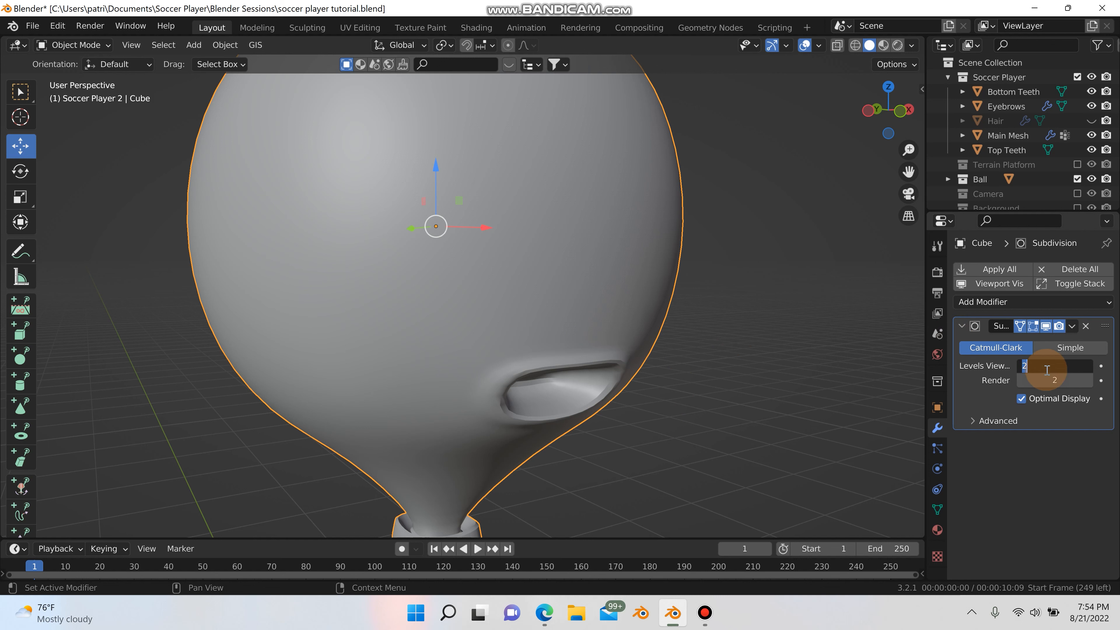
- Set the Subdivision modifier's viewport and render levels to 3
{"action": "key", "text": "Return"}
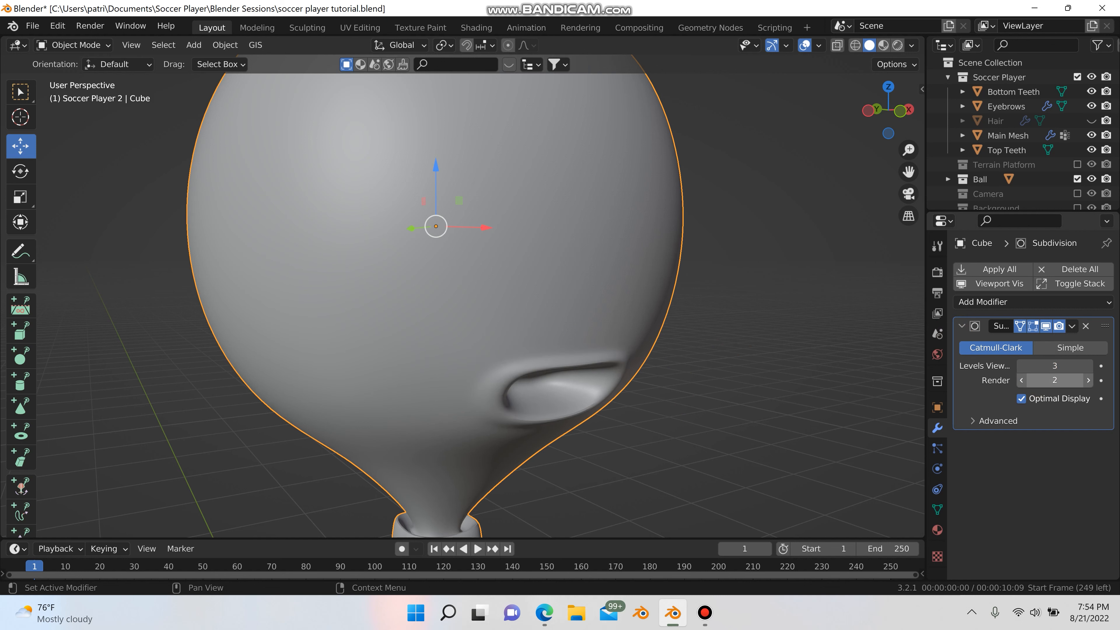
{"action": "double_click", "coordinate": [1039, 377]}
{"action": "key", "text": "Return"}
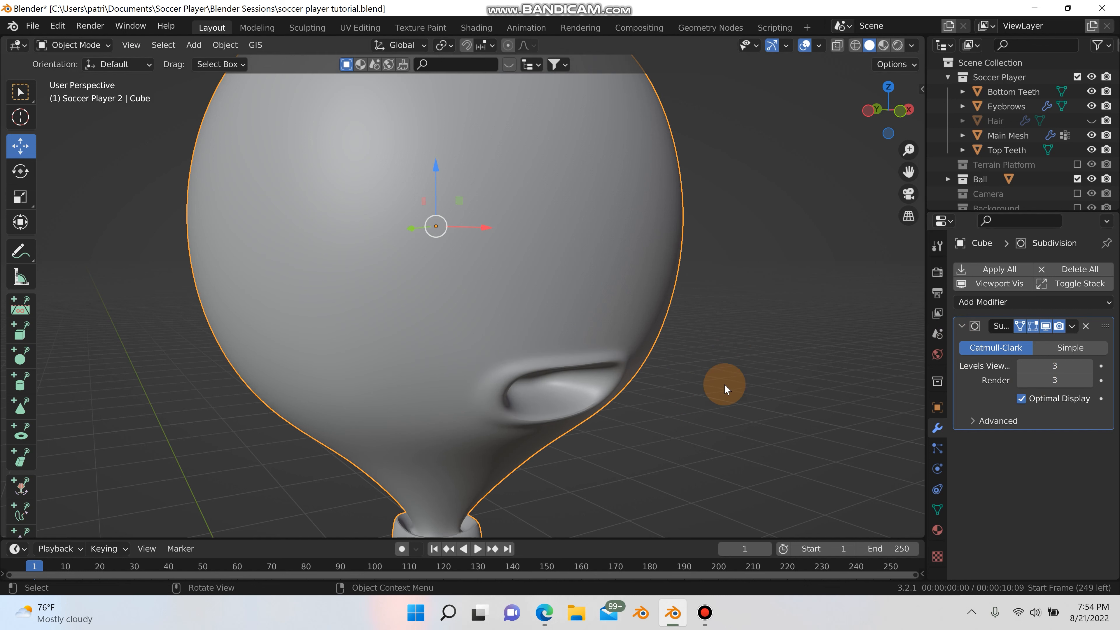
- Scale the selected mouth edge loop to about 0.362 to narrow the mouth, and return to Object Mode
{"action": "middle_click_drag", "start_coordinate": [724, 383], "coordinate": [462, 392]}
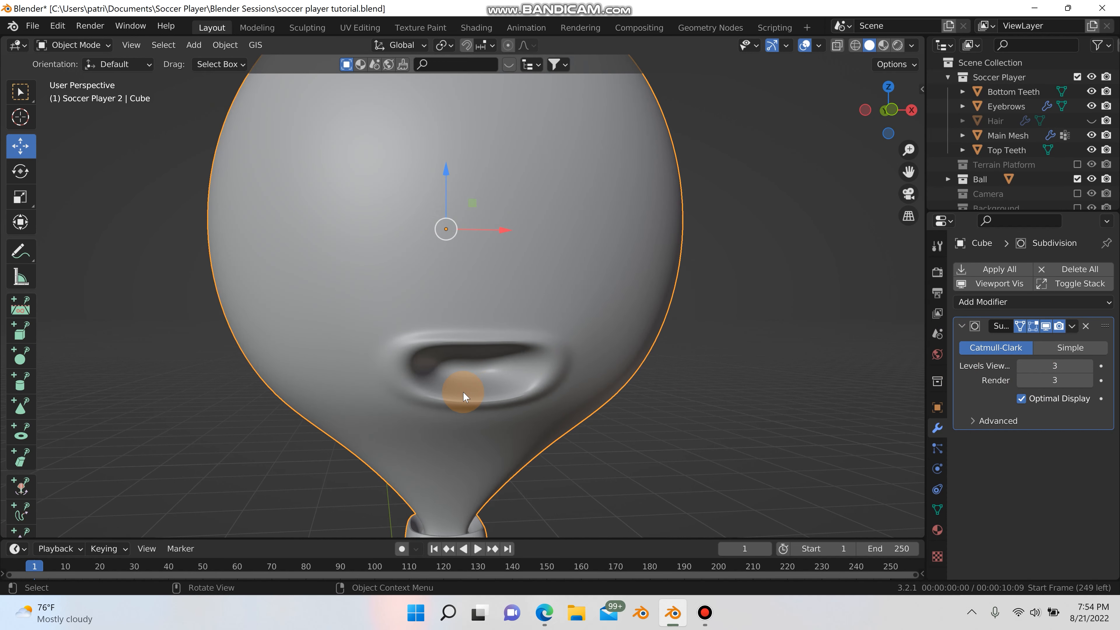
{"action": "key", "text": "Tab"}
{"action": "scroll", "coordinate": [463, 366], "scroll_direction": "up", "scroll_amount": 2}
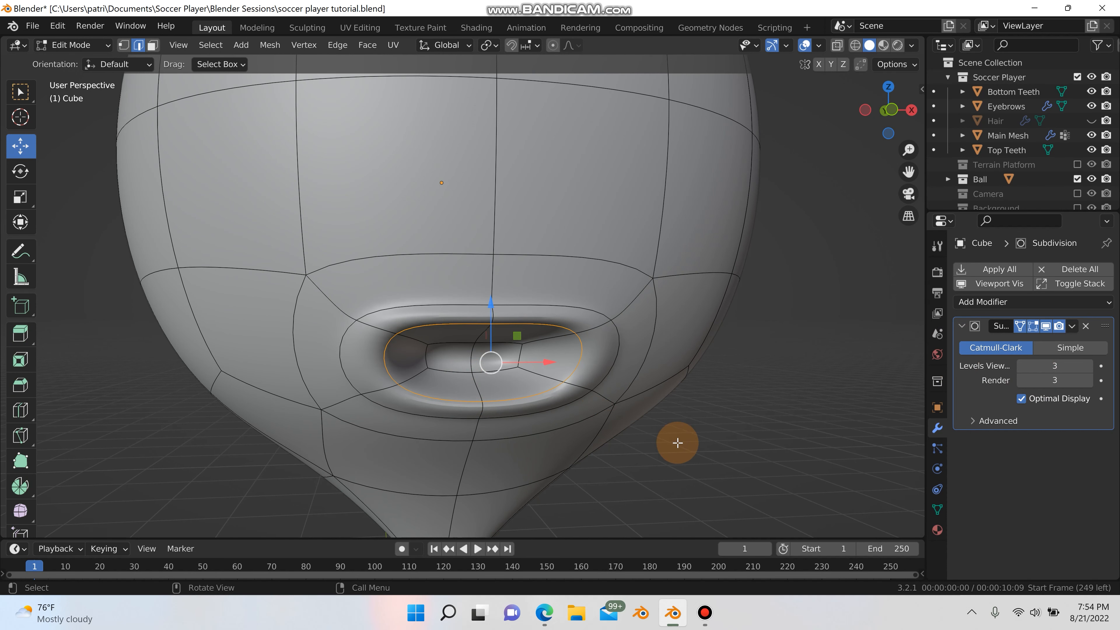
{"action": "key", "text": "s"}
{"action": "left_click", "coordinate": [591, 395]}
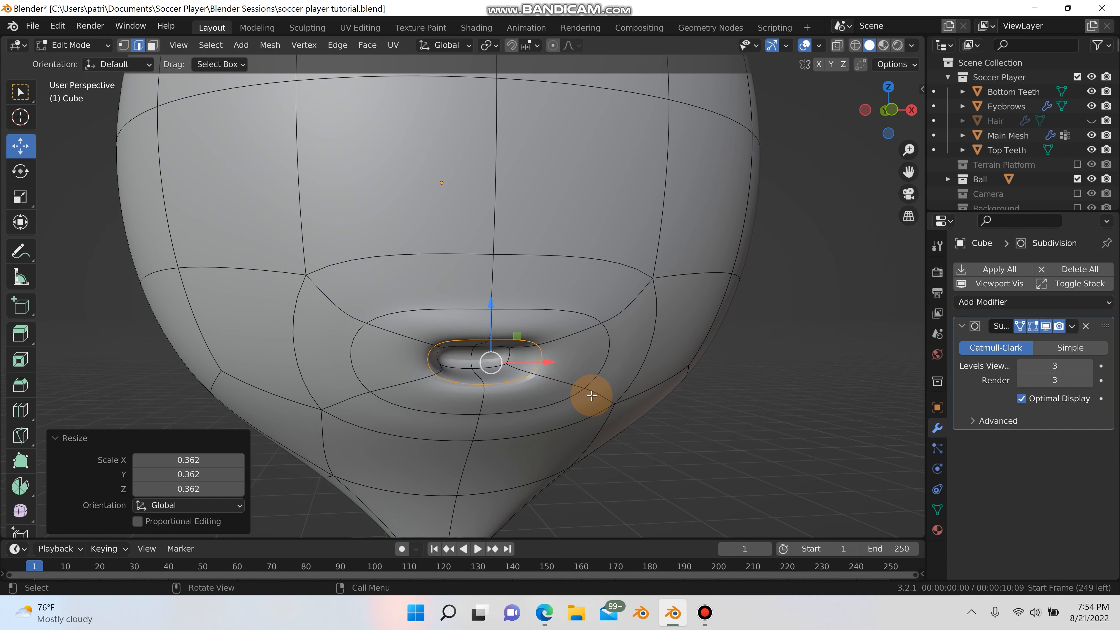
{"action": "key", "text": "Tab"}
{"action": "scroll", "coordinate": [670, 408], "scroll_direction": "down", "scroll_amount": 8}
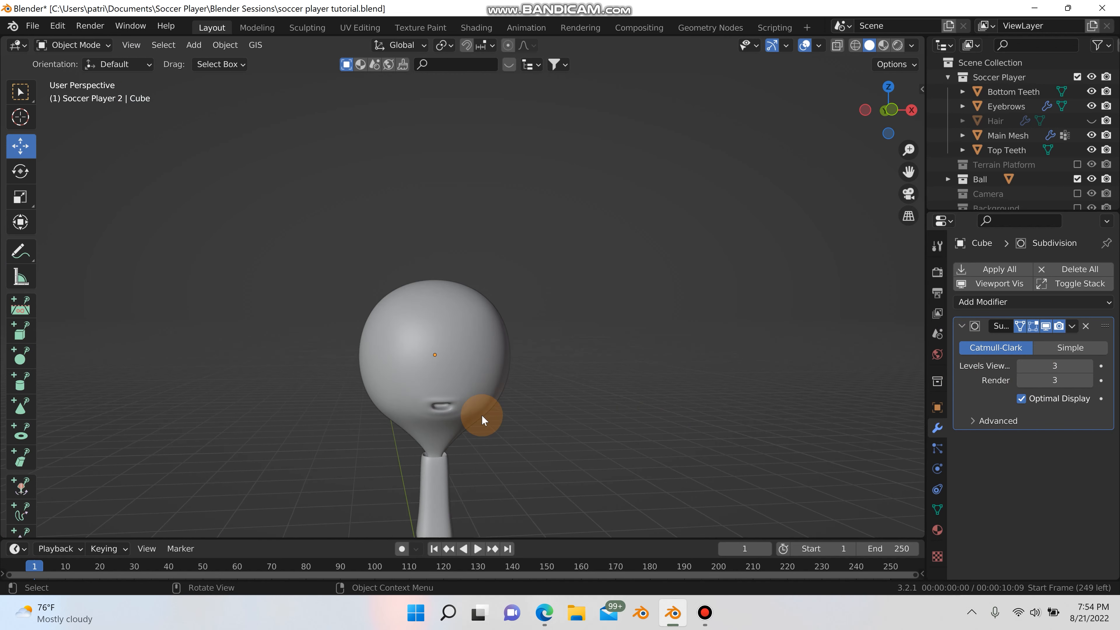
- Select the two matching outer faces above the mouth on the front of the head for the eyes
{"action": "middle_click_drag", "start_coordinate": [481, 415], "coordinate": [584, 383]}
{"action": "scroll", "coordinate": [581, 378], "scroll_direction": "up", "scroll_amount": 6}
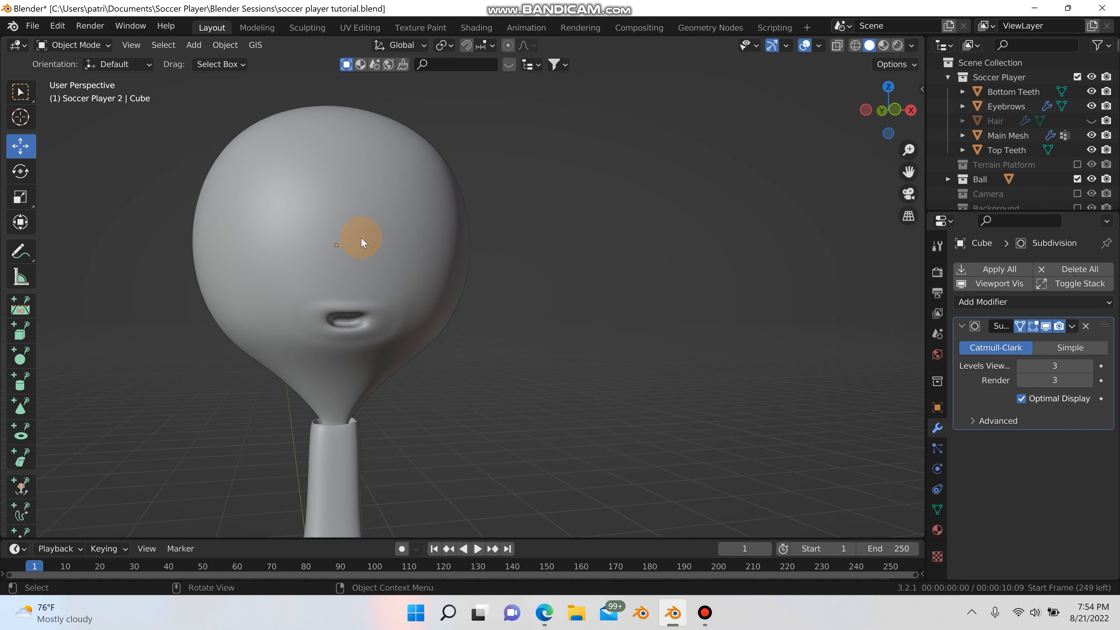
{"action": "key", "text": "Tab"}
{"action": "scroll", "coordinate": [493, 292], "scroll_direction": "up", "scroll_amount": 4}
{"action": "left_click", "coordinate": [430, 273]}
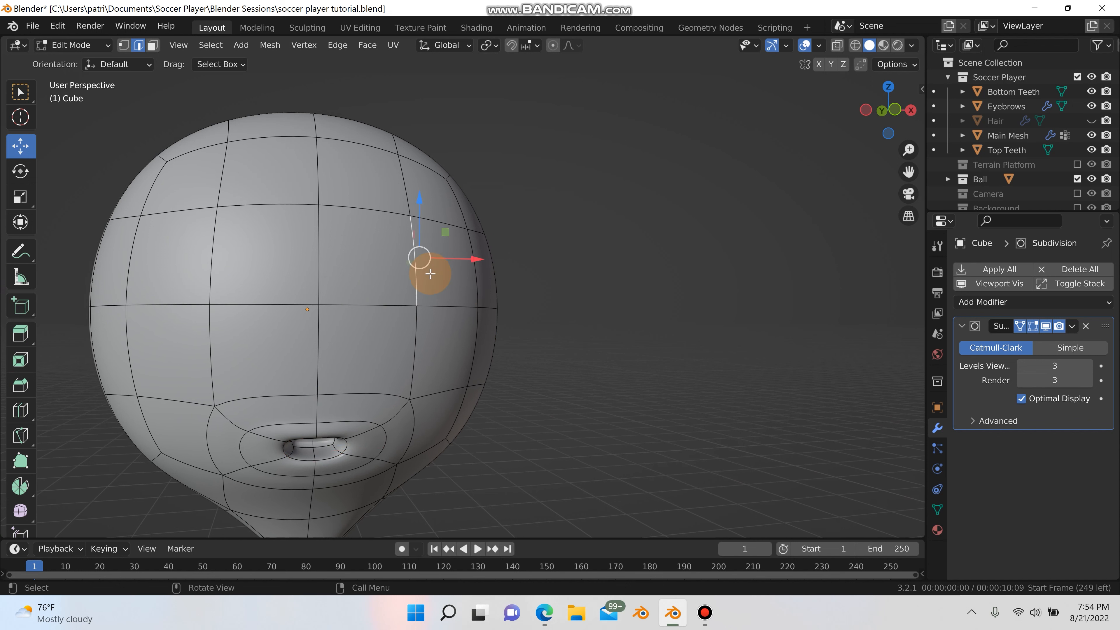
{"action": "key", "text": "3"}
{"action": "left_click", "coordinate": [440, 266]}
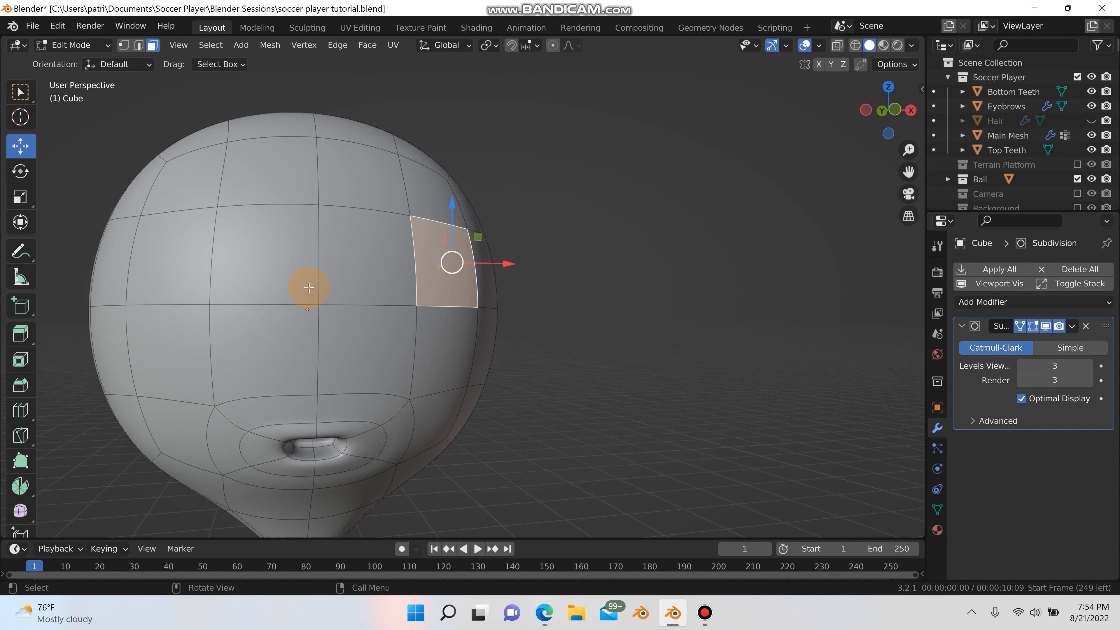
{"action": "left_click", "coordinate": [207, 263], "text": "shift"}
{"action": "left_click", "coordinate": [704, 612]}
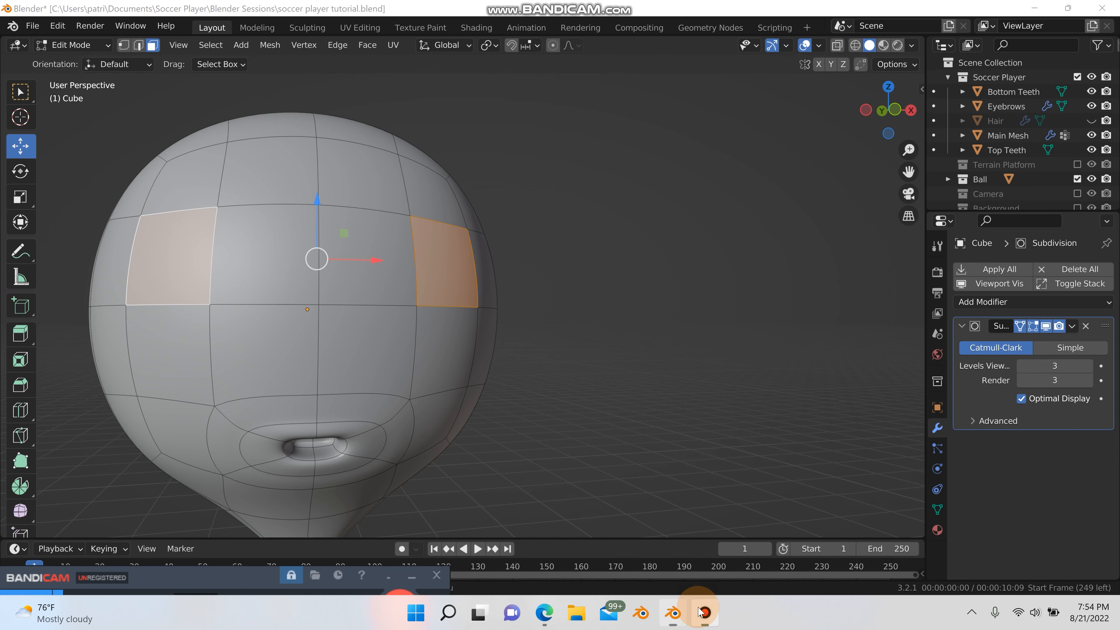
{"action": "left_click_drag", "start_coordinate": [158, 578], "coordinate": [209, 435]}
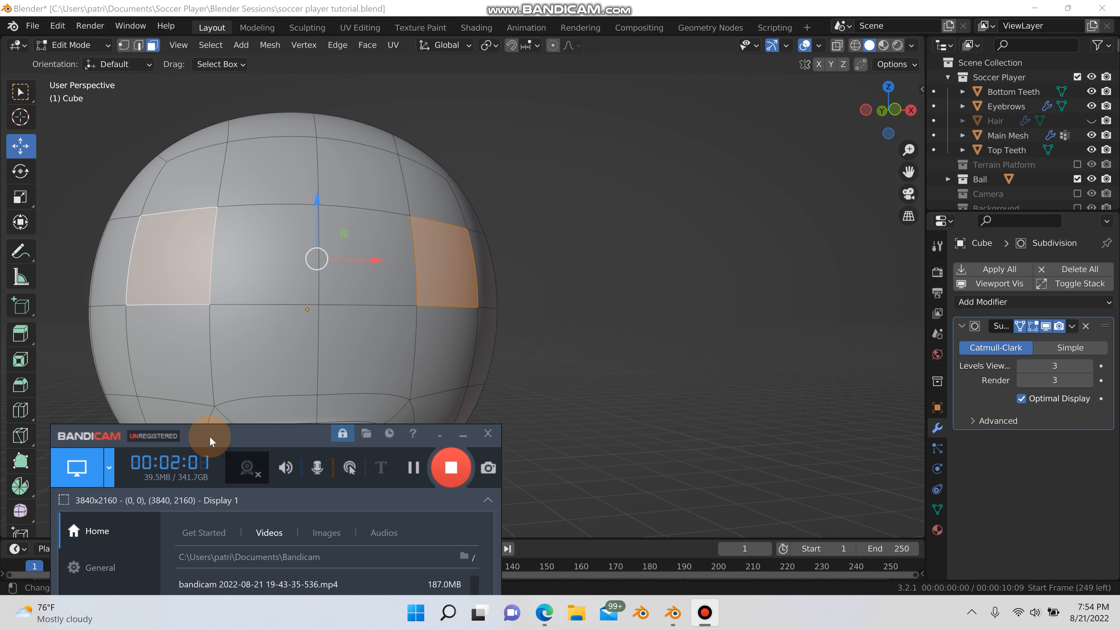
{"action": "left_click_drag", "start_coordinate": [209, 436], "coordinate": [180, 585]}
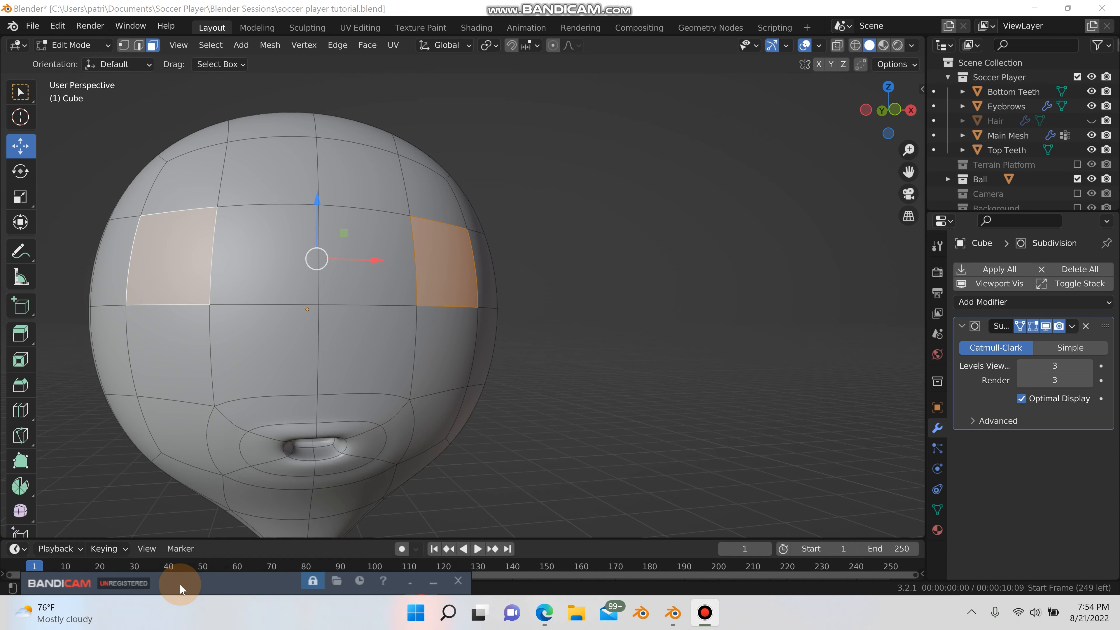
- Inset the two eye faces and extrude them about 0.152 m into the head along Y to form the sockets
{"action": "middle_click_drag", "start_coordinate": [300, 425], "coordinate": [413, 424]}
{"action": "key", "text": "i"}
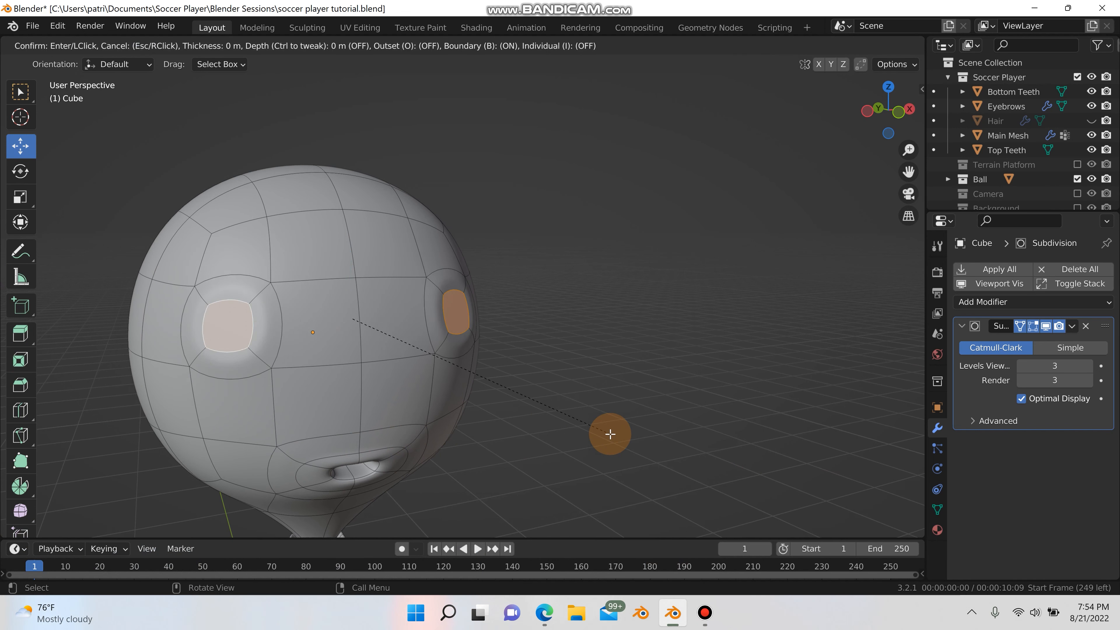
{"action": "left_click", "coordinate": [602, 433]}
{"action": "middle_click_drag", "start_coordinate": [545, 432], "coordinate": [575, 439]}
{"action": "key", "text": "g"}
{"action": "key", "text": "y"}
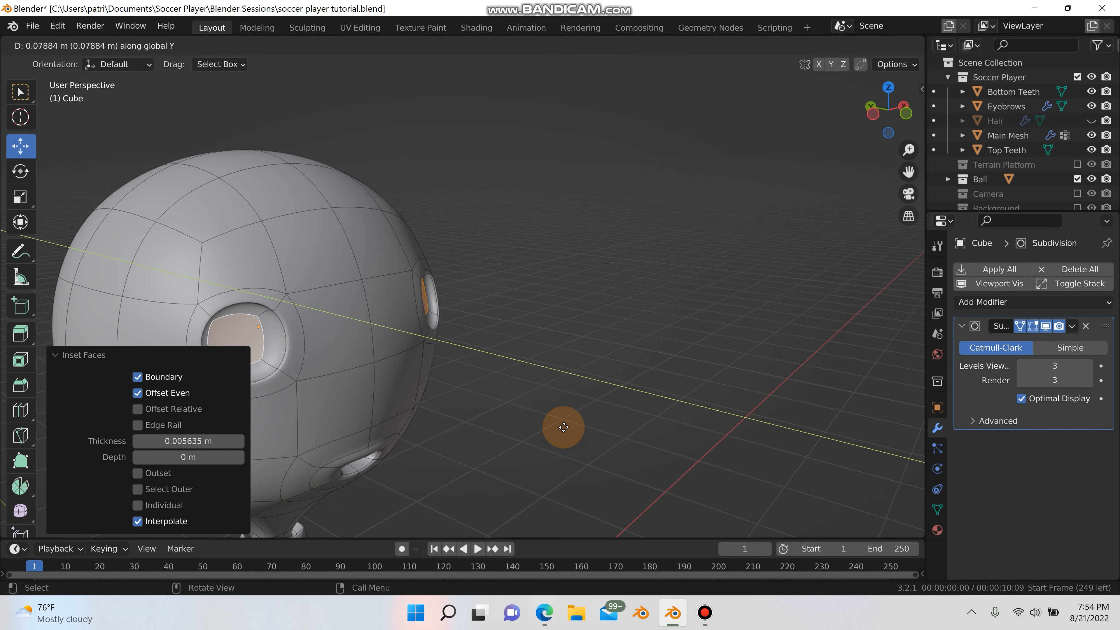
{"action": "left_click", "coordinate": [555, 419]}
- Examine the finished soccer player's eyes and face as a reference for the second character
{"action": "scroll", "coordinate": [554, 420], "scroll_direction": "down", "scroll_amount": 4}
{"action": "middle_click_drag", "start_coordinate": [640, 254], "coordinate": [683, 199], "text": "shift"}
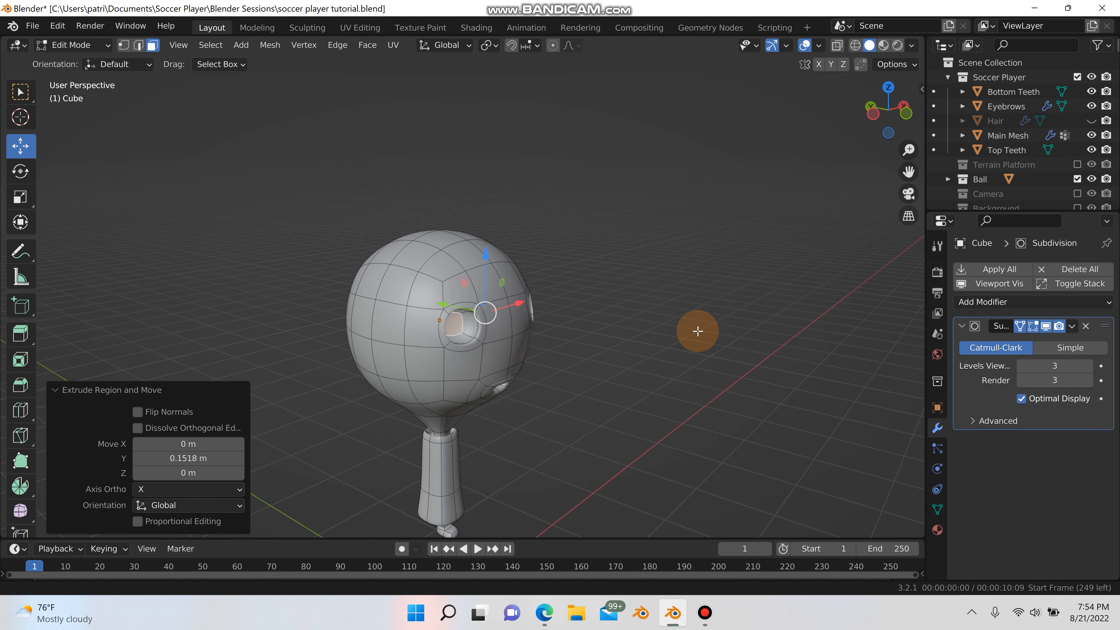
{"action": "middle_click_drag", "start_coordinate": [698, 330], "coordinate": [529, 328]}
{"action": "middle_click_drag", "start_coordinate": [520, 327], "coordinate": [68, 286], "text": "shift"}
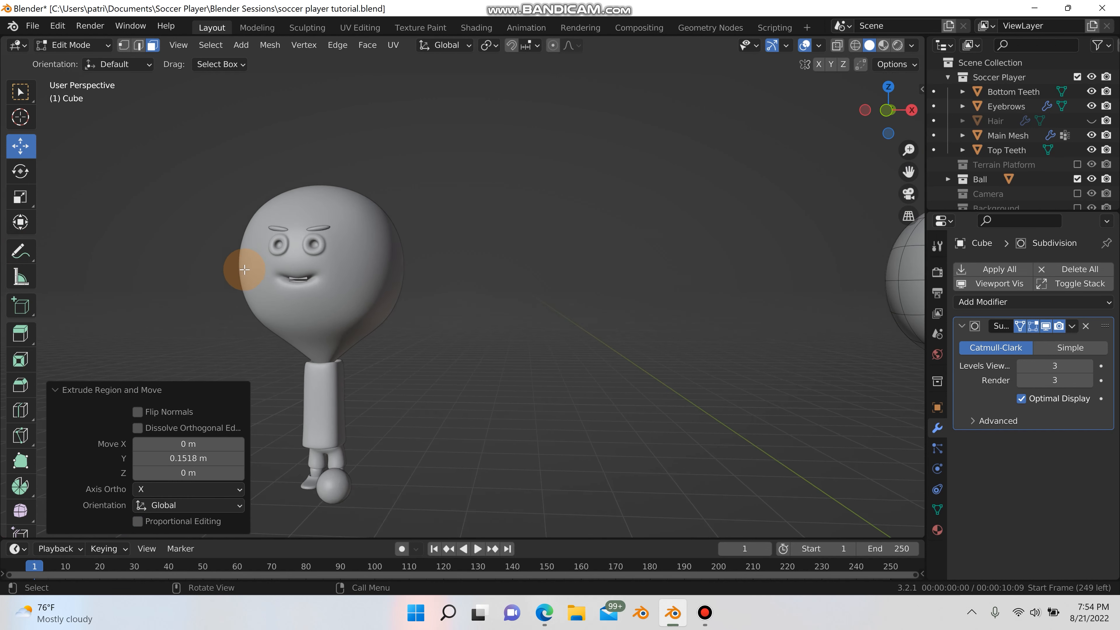
{"action": "middle_click_drag", "start_coordinate": [255, 267], "coordinate": [300, 253], "text": "shift"}
{"action": "scroll", "coordinate": [300, 253], "scroll_direction": "up", "scroll_amount": 5}
{"action": "scroll", "coordinate": [300, 253], "scroll_direction": "up", "scroll_amount": 1}
{"action": "scroll", "coordinate": [313, 252], "scroll_direction": "down", "scroll_amount": 4}
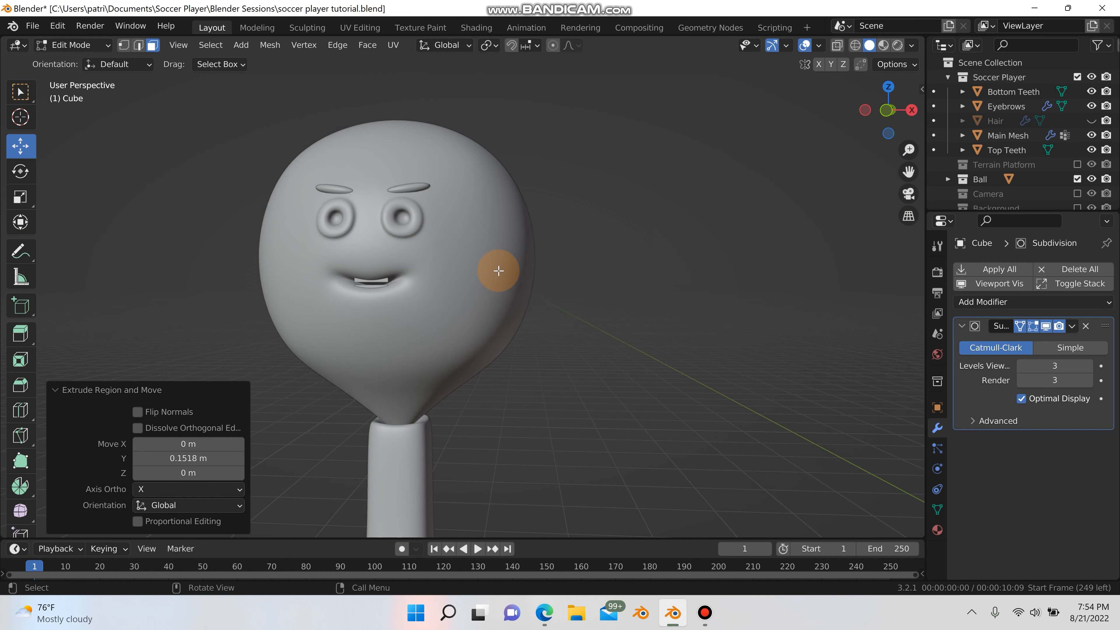
- Inset the faces at the back of both eye sockets about 0.092 m
{"action": "middle_click_drag", "start_coordinate": [498, 267], "coordinate": [635, 309], "text": "shift"}
{"action": "scroll", "coordinate": [634, 309], "scroll_direction": "up", "scroll_amount": 4}
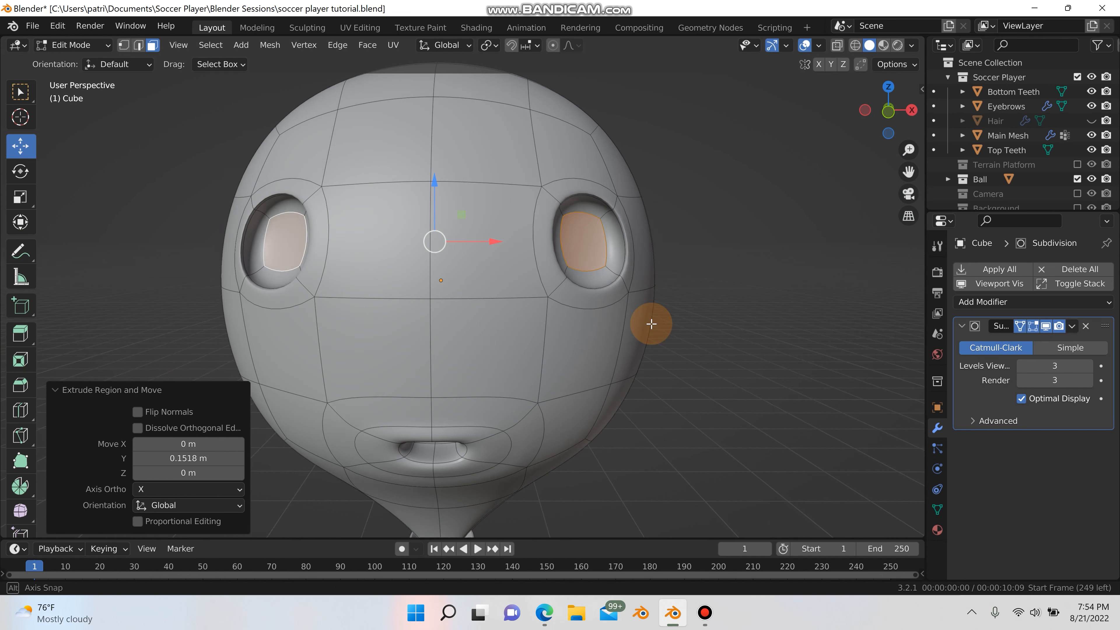
{"action": "key", "text": "i"}
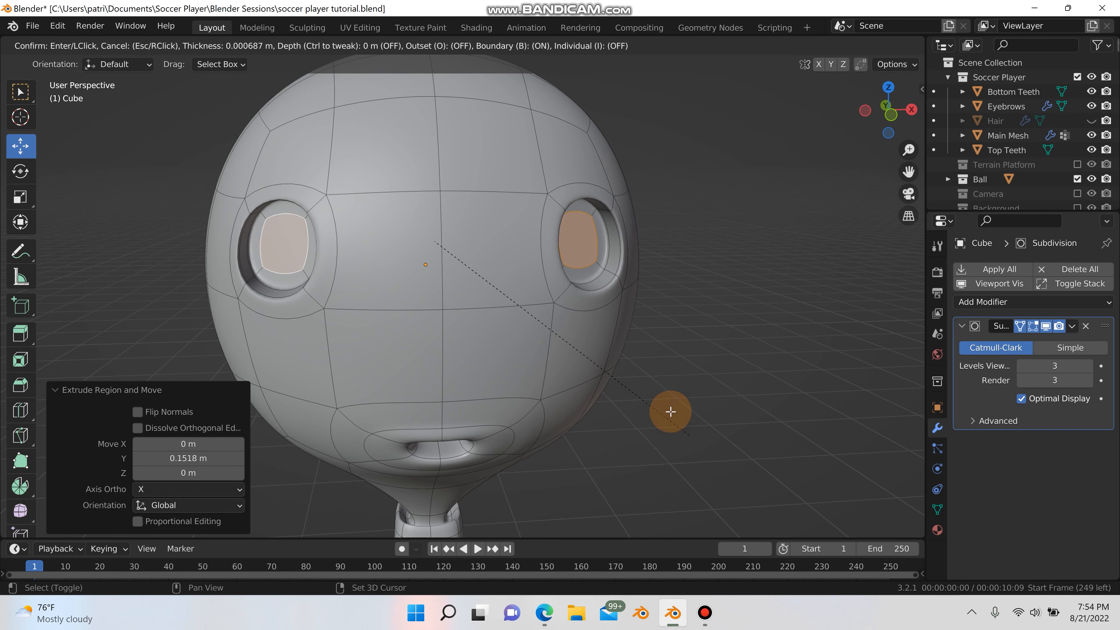
{"action": "left_click", "coordinate": [590, 334]}
- Extrude the inset eye faces about -0.08 m along Y to form the eyeball bumps, and return to Object Mode
{"action": "middle_click_drag", "start_coordinate": [594, 337], "coordinate": [607, 334]}
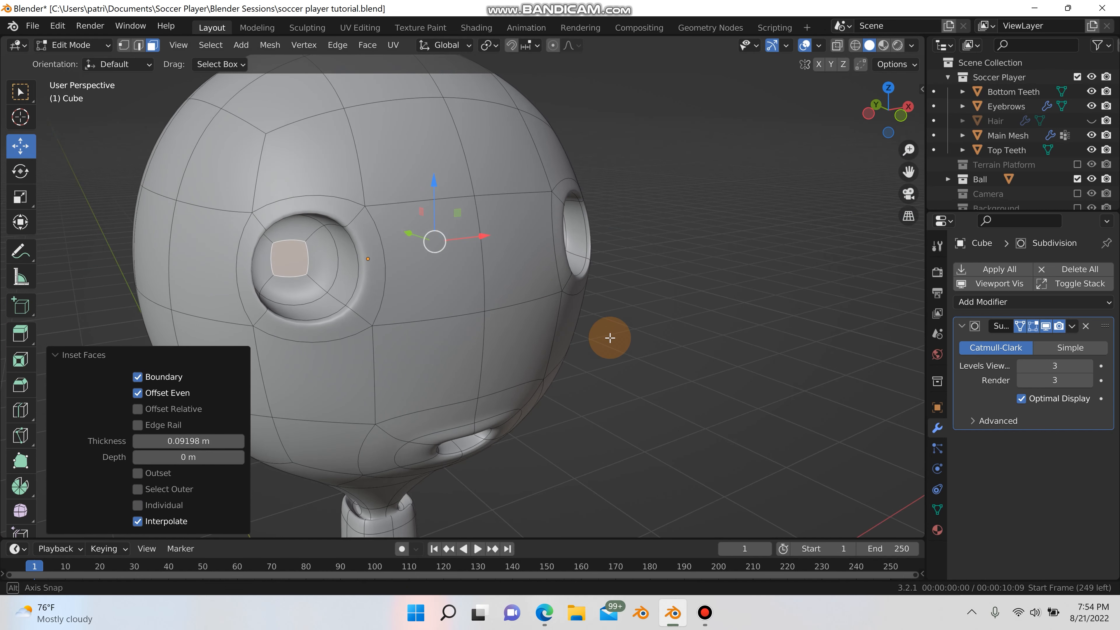
{"action": "key", "text": "g"}
{"action": "key", "text": "y"}
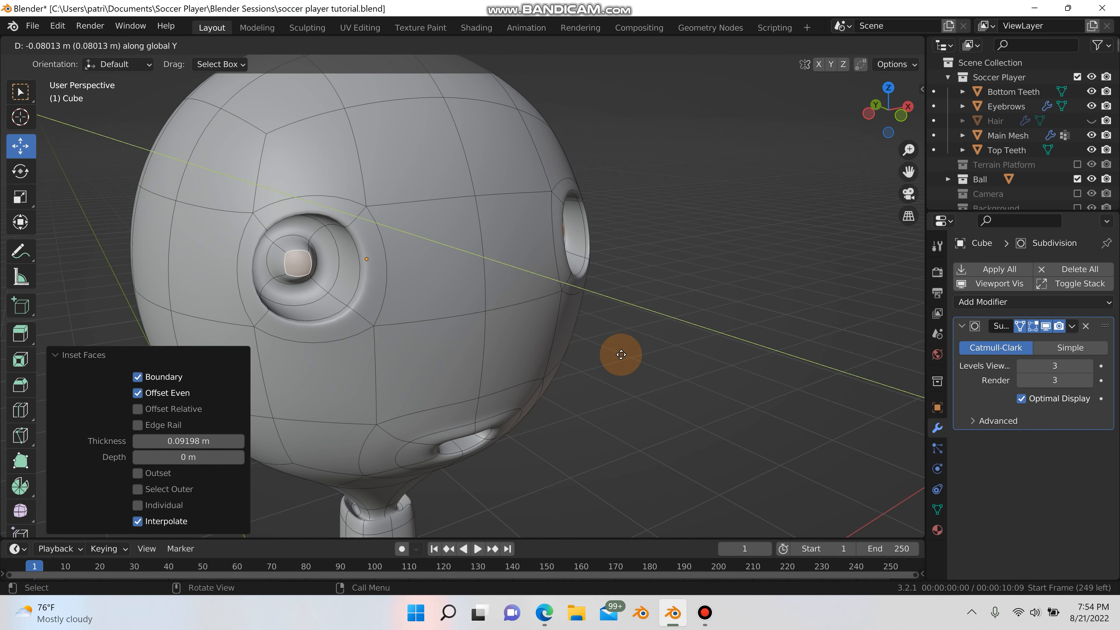
{"action": "left_click", "coordinate": [621, 354]}
{"action": "key", "text": "Tab"}
{"action": "scroll", "coordinate": [713, 403], "scroll_direction": "down", "scroll_amount": 4}
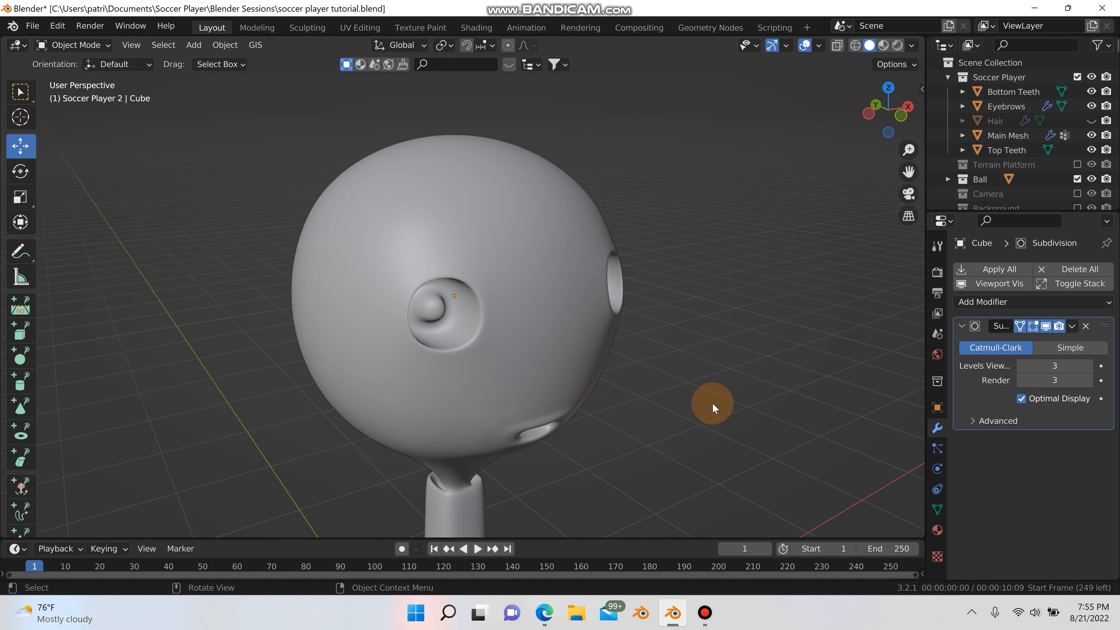
- Bevel the center vertex between and below the eyes about 0.06 m wide to create the nose face
{"action": "middle_click_drag", "start_coordinate": [713, 402], "coordinate": [645, 342]}
{"action": "scroll", "coordinate": [645, 400], "scroll_direction": "down", "scroll_amount": 2}
{"action": "scroll", "coordinate": [628, 334], "scroll_direction": "down", "scroll_amount": 3}
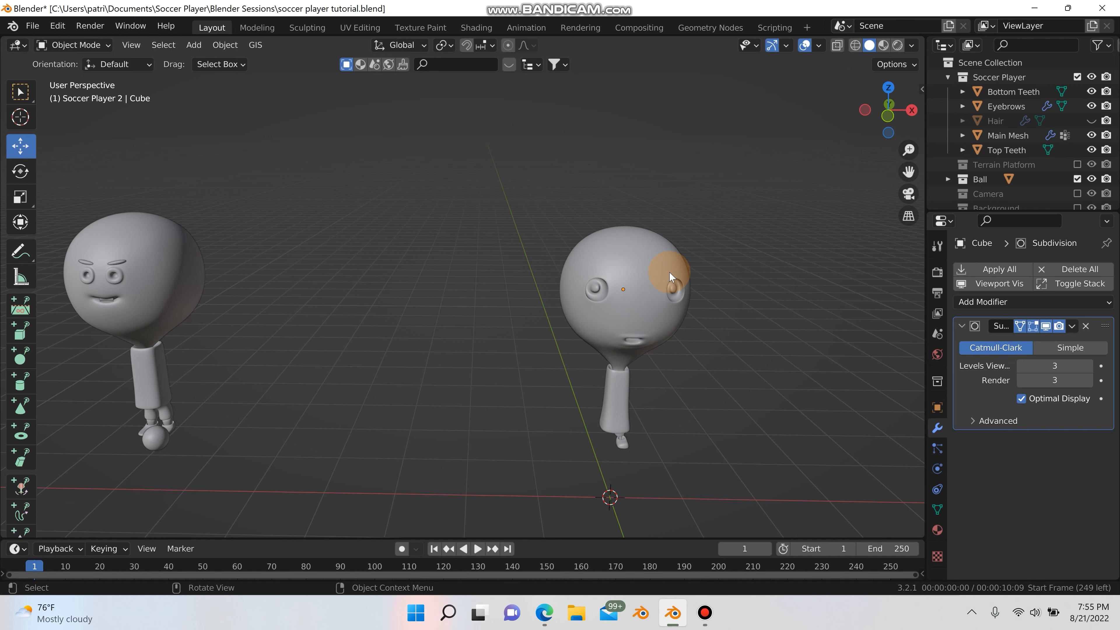
{"action": "scroll", "coordinate": [666, 272], "scroll_direction": "up", "scroll_amount": 6}
{"action": "left_click", "coordinate": [645, 261]}
{"action": "key", "text": "Tab"}
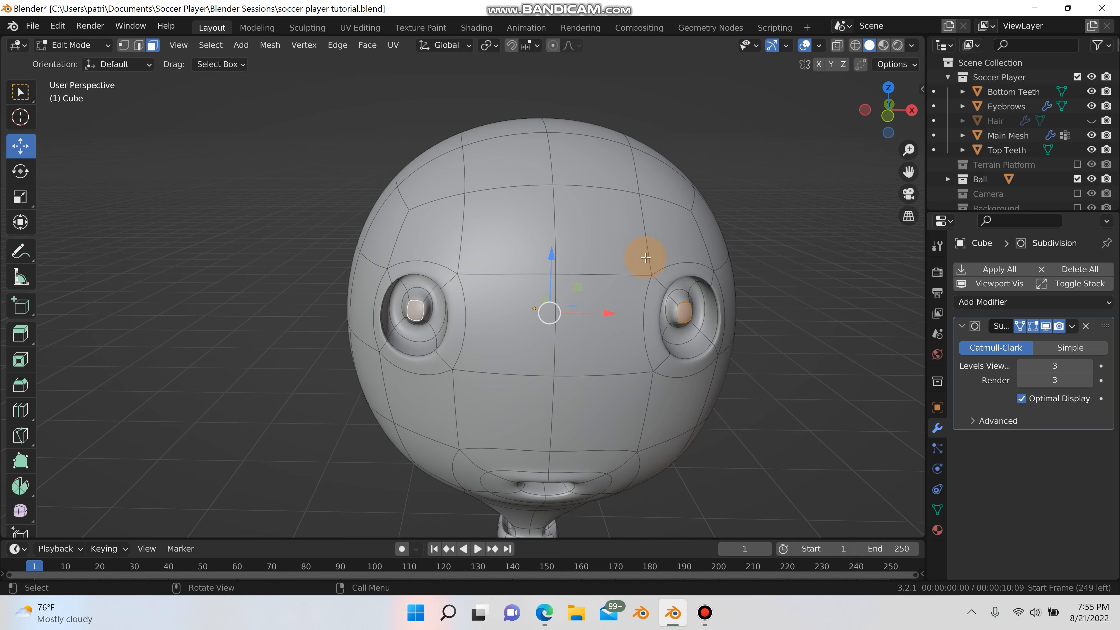
{"action": "scroll", "coordinate": [584, 356], "scroll_direction": "up", "scroll_amount": 4}
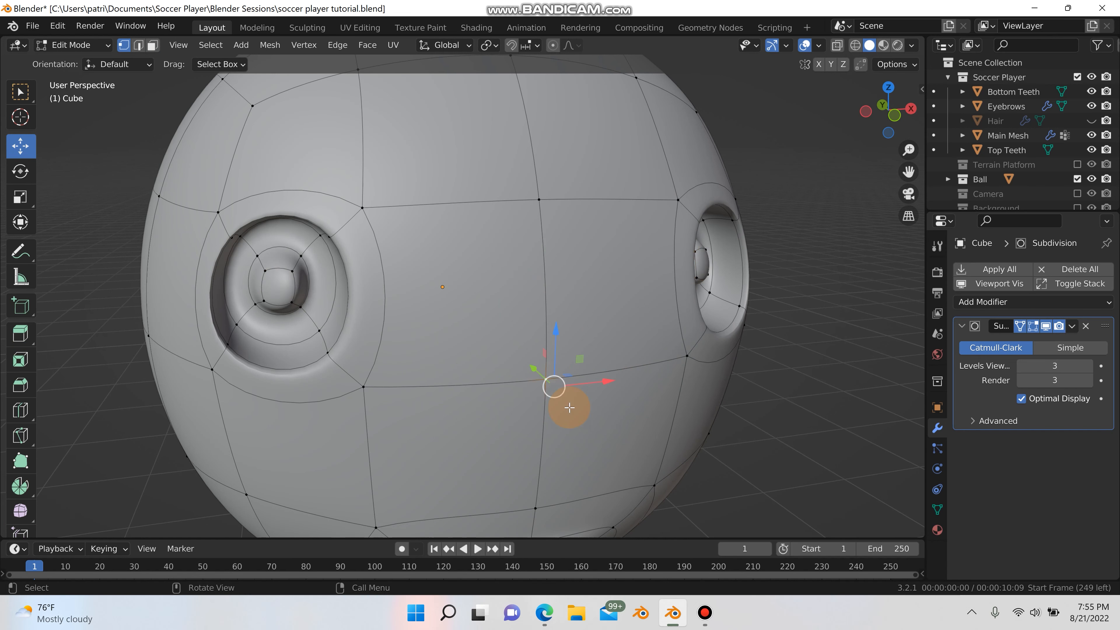
{"action": "middle_click_drag", "start_coordinate": [569, 407], "coordinate": [624, 426]}
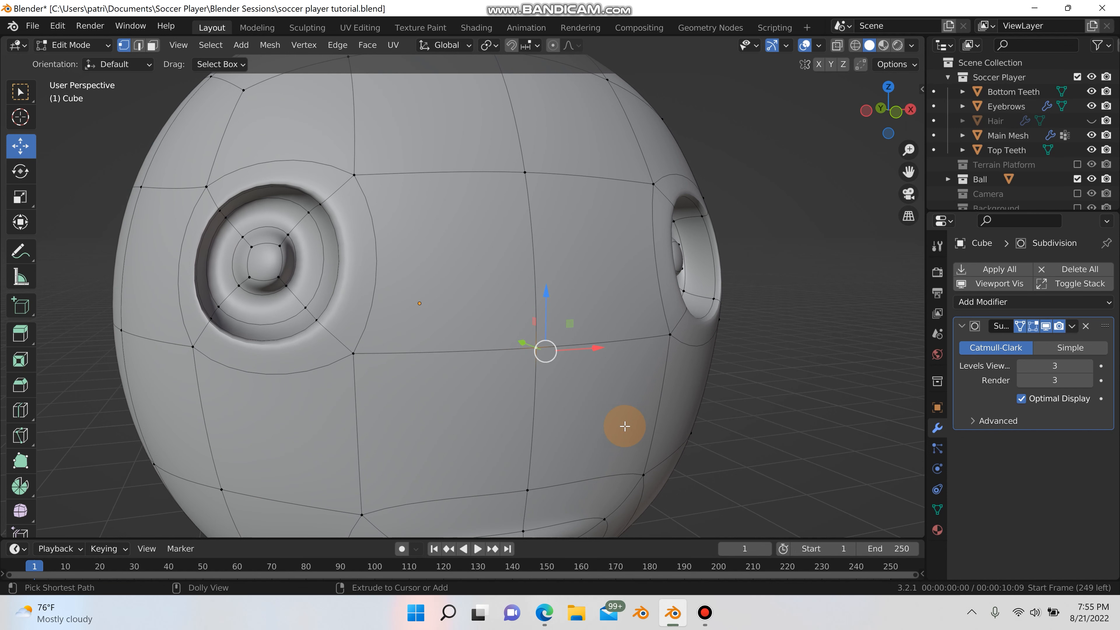
{"action": "key", "text": "ctrl+shift+b"}
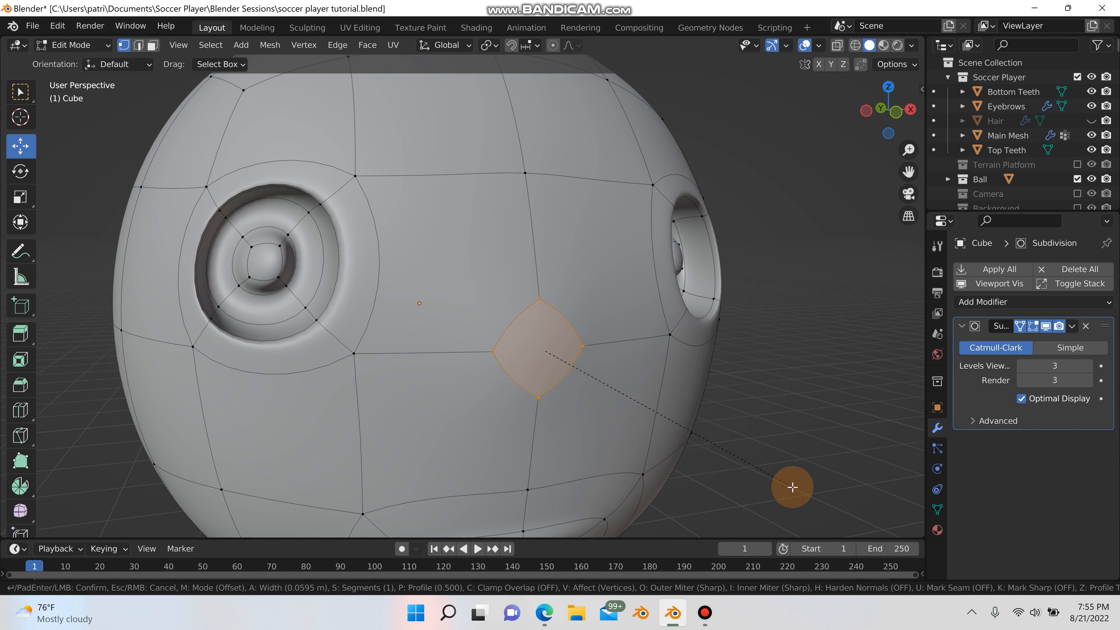
{"action": "left_click", "coordinate": [793, 487]}
- Extrude the nose face about -0.053 m along Y, outward from the head
{"action": "middle_click_drag", "start_coordinate": [737, 395], "coordinate": [605, 392]}
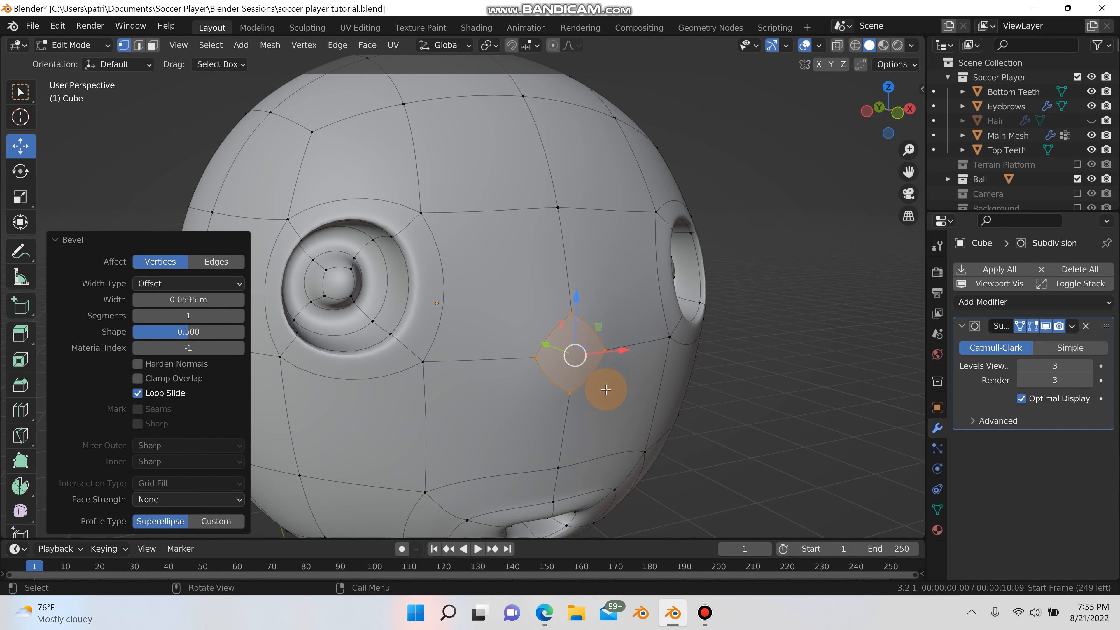
{"action": "key", "text": "e"}
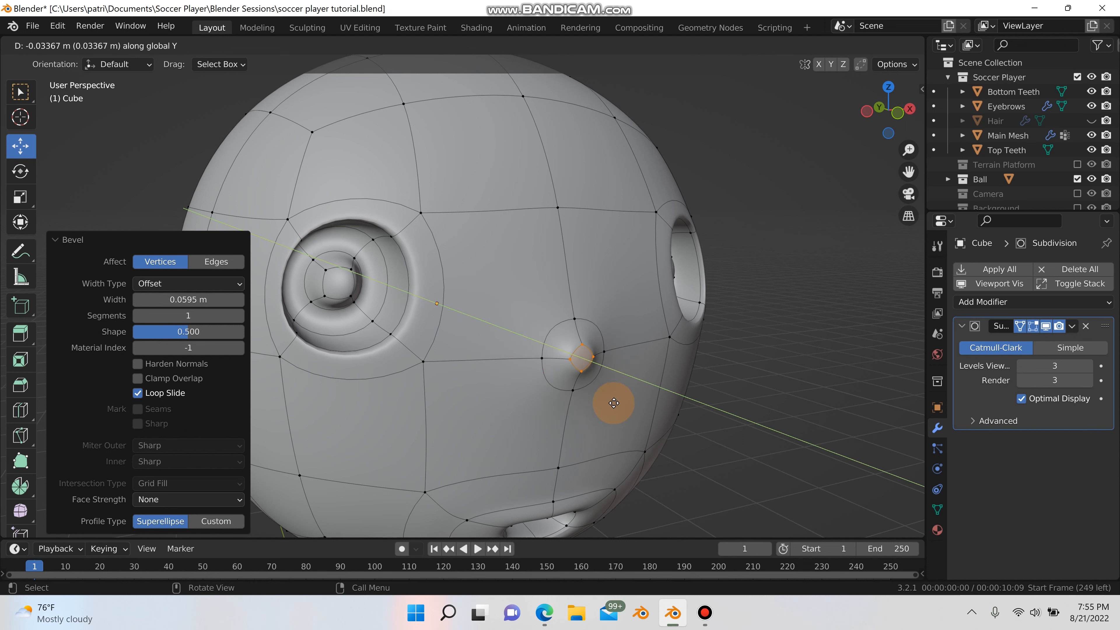
{"action": "left_click", "coordinate": [616, 405]}
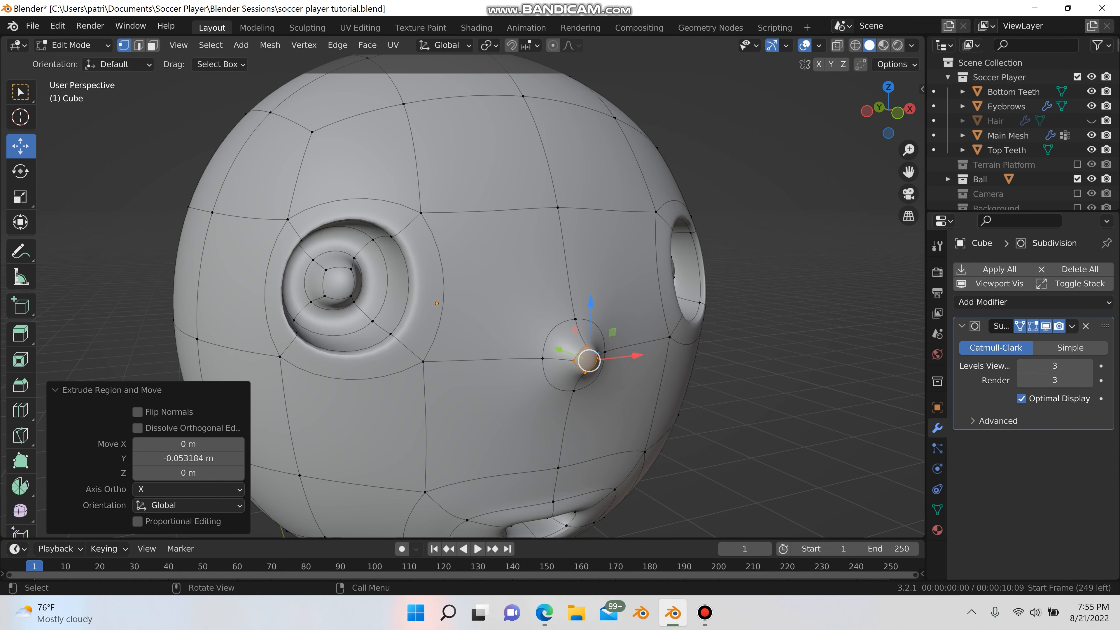
- Scale up the nose tip face and move it about -0.025 m along Z, and return to Object Mode
{"action": "key", "text": "s"}
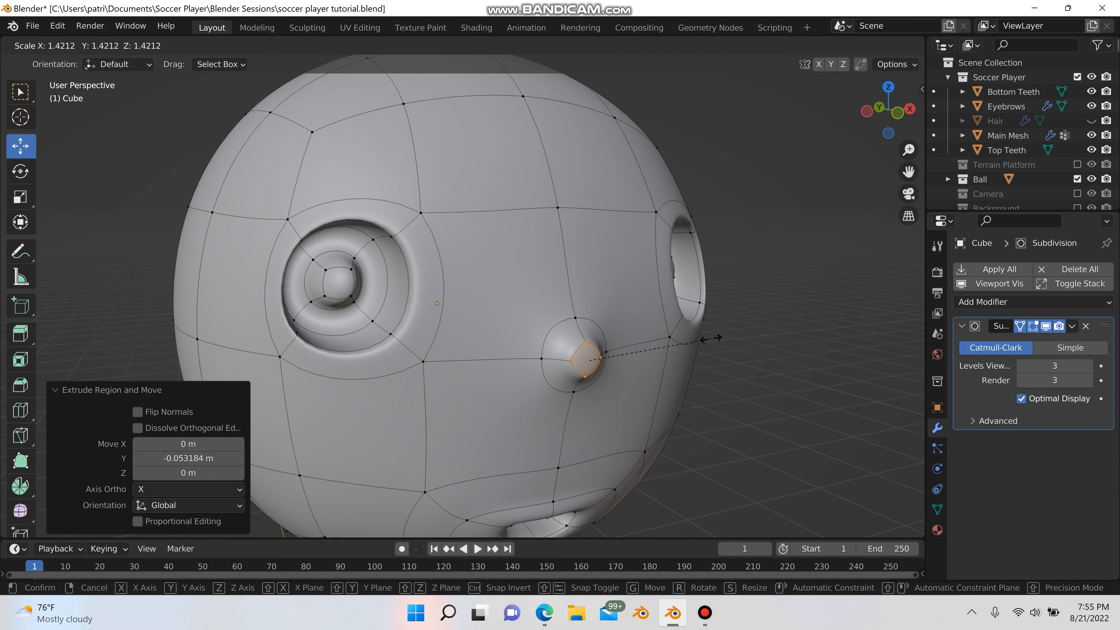
{"action": "left_click", "coordinate": [699, 346]}
{"action": "mouse_move", "coordinate": [587, 317]}
{"action": "left_mouse_down"}
{"action": "mouse_move", "coordinate": [589, 300]}
{"action": "mouse_move", "coordinate": [589, 329]}
{"action": "left_mouse_up"}
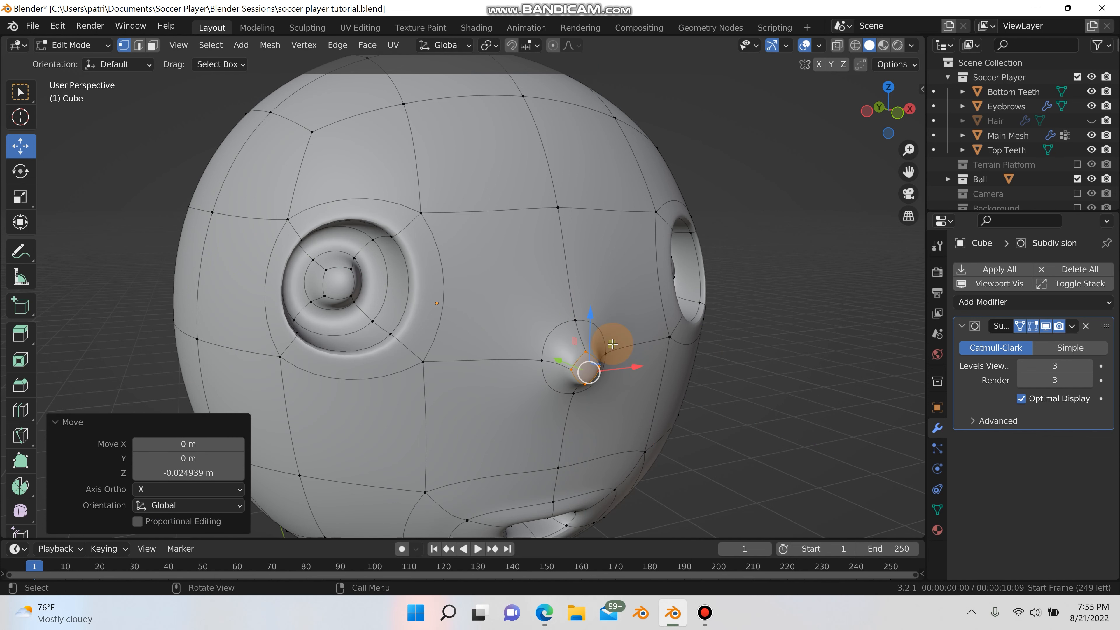
{"action": "key", "text": "Tab"}
{"action": "left_click", "coordinate": [742, 430]}
{"action": "scroll", "coordinate": [741, 430], "scroll_direction": "down", "scroll_amount": 2}
{"action": "middle_click_drag", "start_coordinate": [703, 424], "coordinate": [619, 360]}
- Duplicate the faces directly above both eyes and move the copies about -0.126 m along Y, out from the head
{"action": "left_click", "coordinate": [618, 360]}
{"action": "key", "text": "Tab"}
{"action": "scroll", "coordinate": [514, 363], "scroll_direction": "up", "scroll_amount": 2}
{"action": "middle_click_drag", "start_coordinate": [514, 363], "coordinate": [390, 391], "text": "shift"}
{"action": "scroll", "coordinate": [538, 350], "scroll_direction": "up", "scroll_amount": 3}
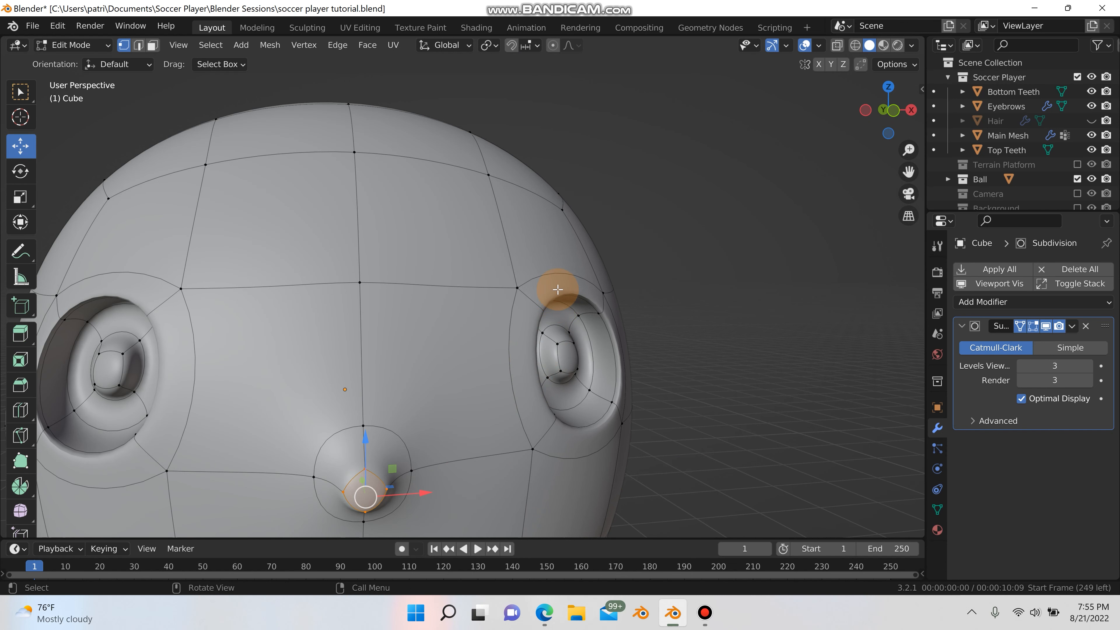
{"action": "left_click", "coordinate": [558, 289]}
{"action": "left_click", "coordinate": [149, 287], "text": "shift"}
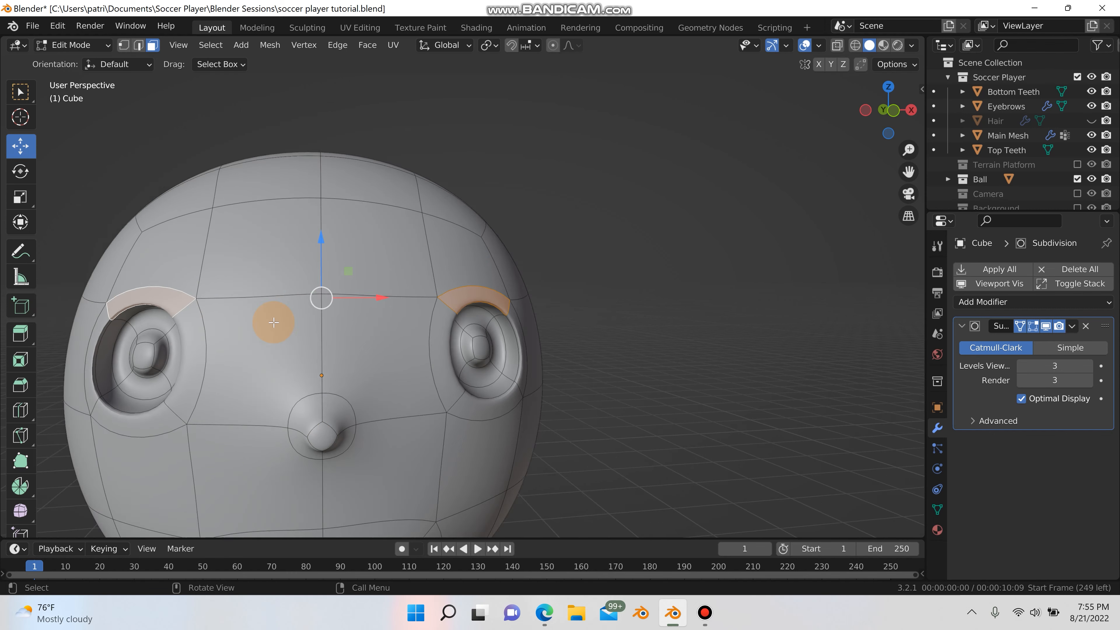
{"action": "middle_click_drag", "start_coordinate": [304, 346], "coordinate": [331, 358]}
{"action": "key", "text": "shift+d"}
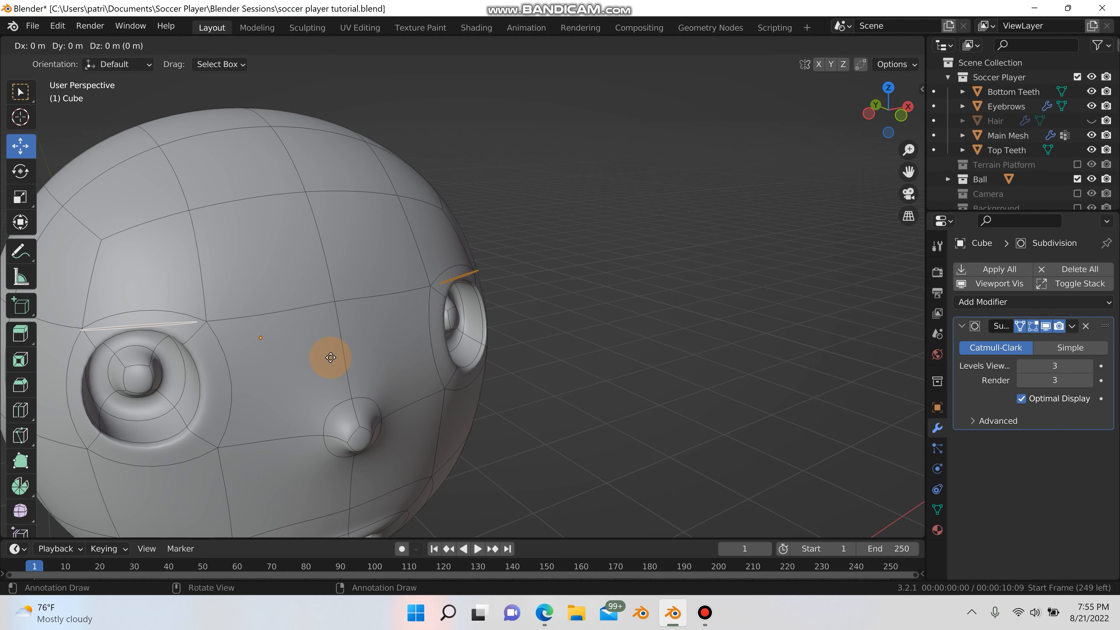
{"action": "right_click", "coordinate": [325, 346]}
{"action": "left_click_drag", "start_coordinate": [305, 284], "coordinate": [324, 318]}
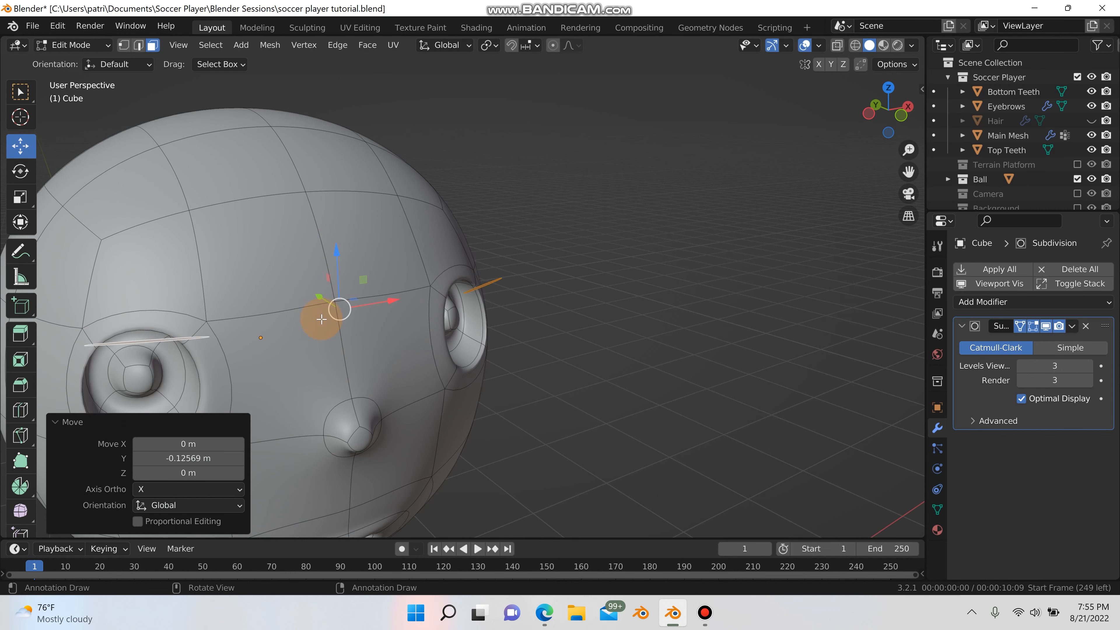
- Scale the duplicated eyebrow faces by about -4.655 along Z to flip their slant into an angry angle
{"action": "middle_click_drag", "start_coordinate": [325, 319], "coordinate": [349, 337]}
{"action": "key", "text": "s"}
{"action": "key", "text": "z"}
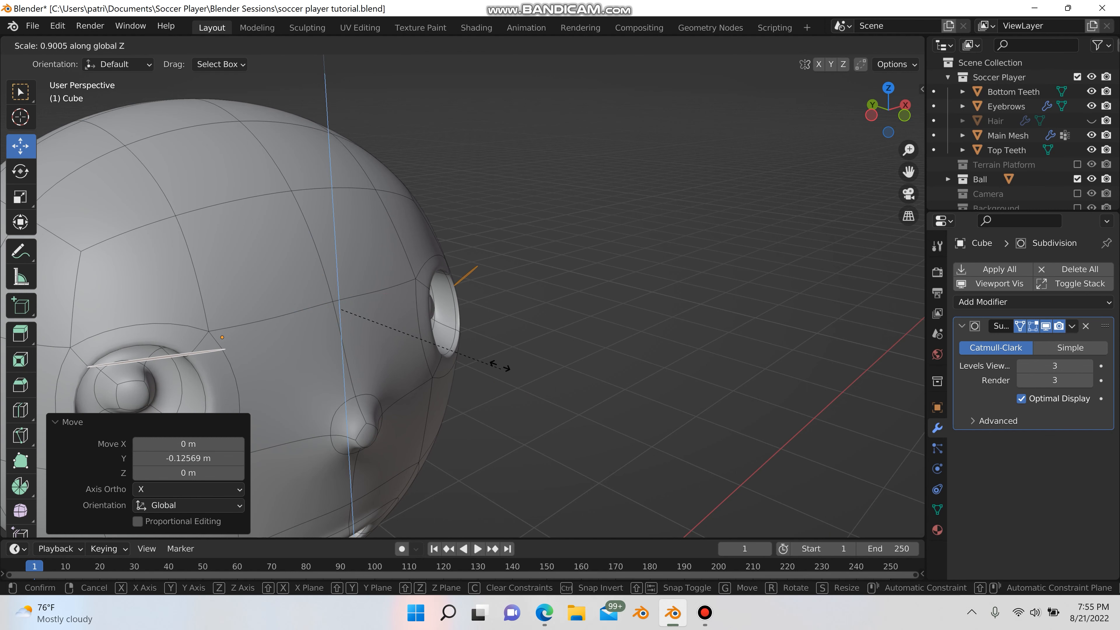
{"action": "key", "text": "minus"}
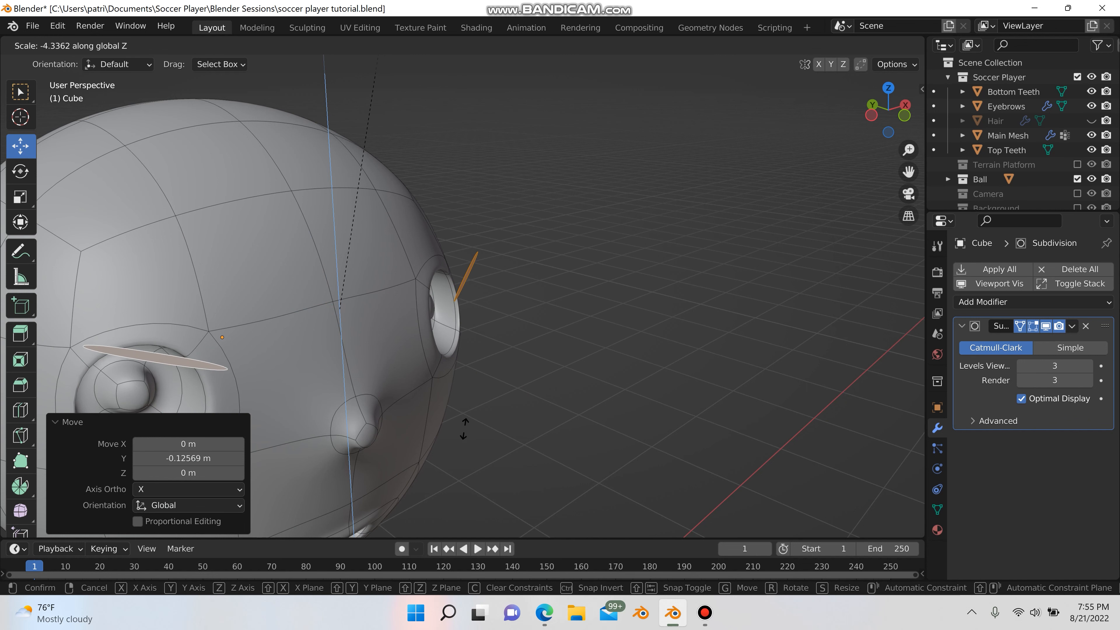
{"action": "left_click", "coordinate": [465, 393]}
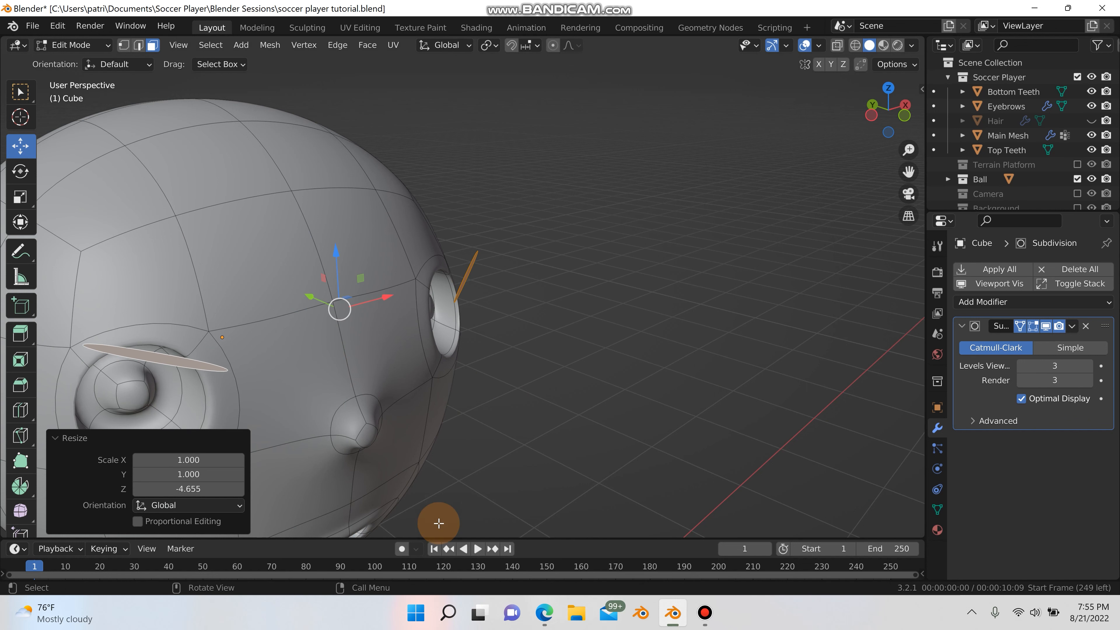
- Extrude the eyebrow faces along their normals by about 0.202 m to give them thickness
{"action": "middle_click_drag", "start_coordinate": [438, 523], "coordinate": [640, 408], "text": "shift"}
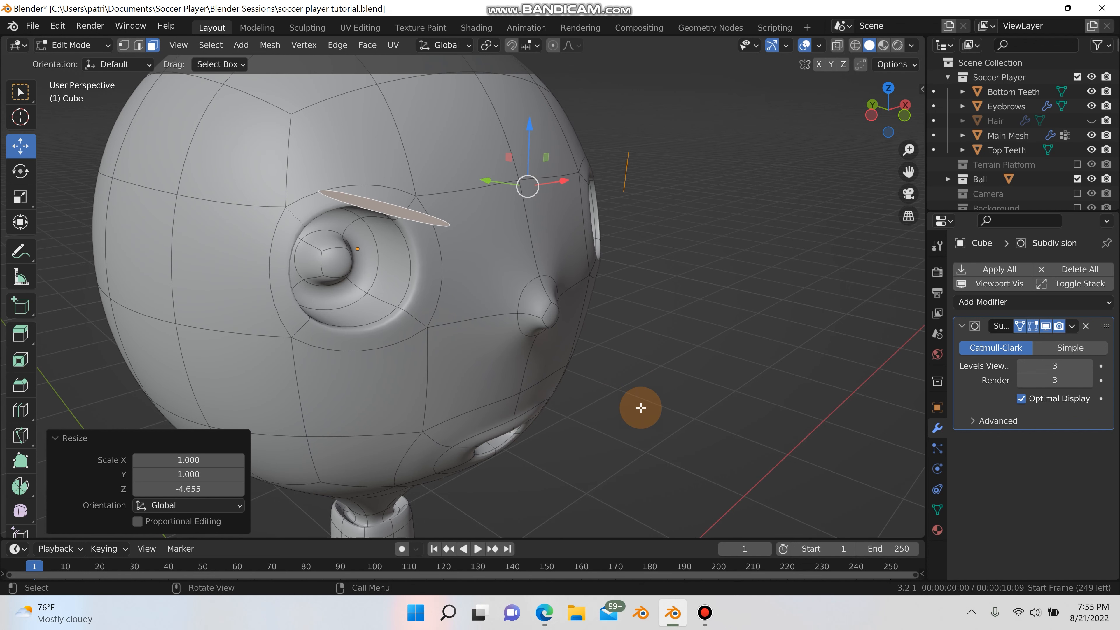
{"action": "key", "text": "alt+e"}
{"action": "left_click", "coordinate": [691, 370]}
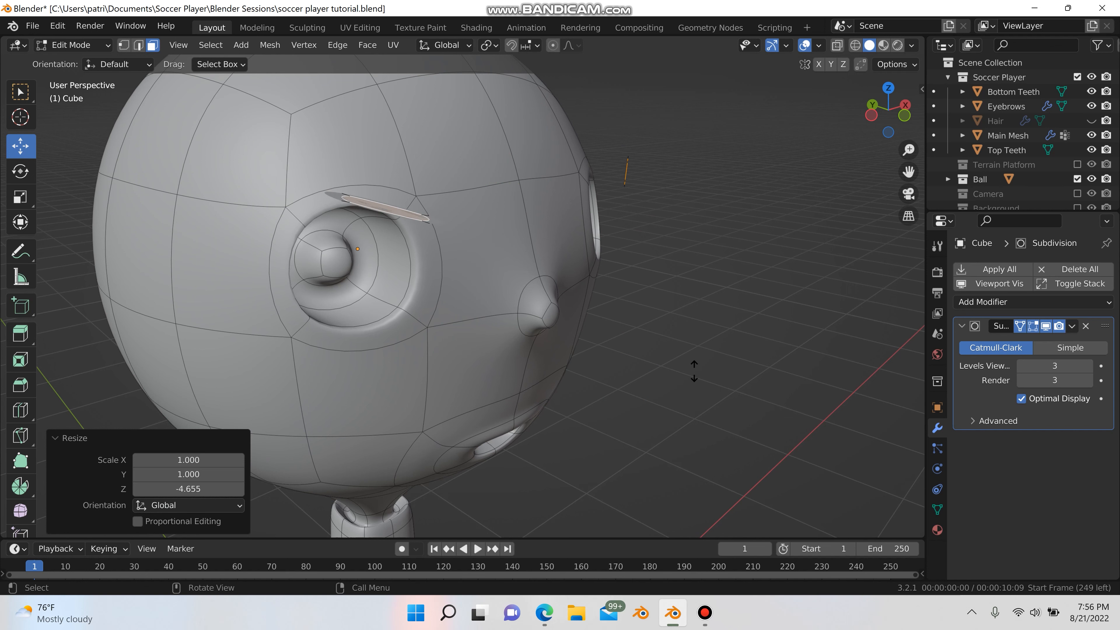
{"action": "left_click", "coordinate": [679, 332]}
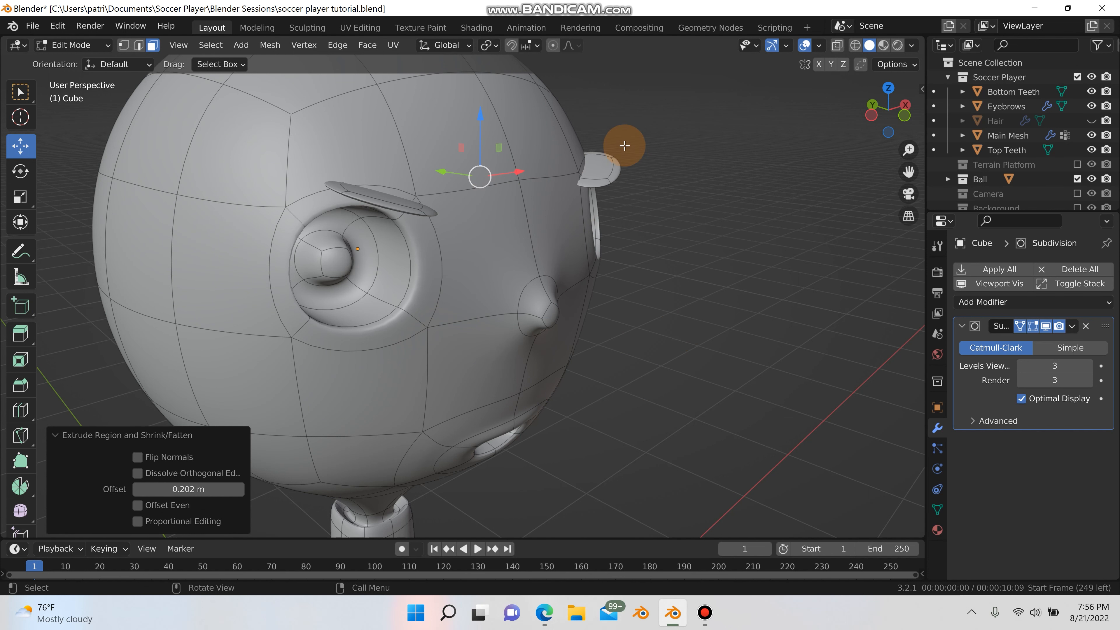
- Select both complete eyebrow meshes and shift them along Y so they sit against the forehead
{"action": "key", "text": "l"}
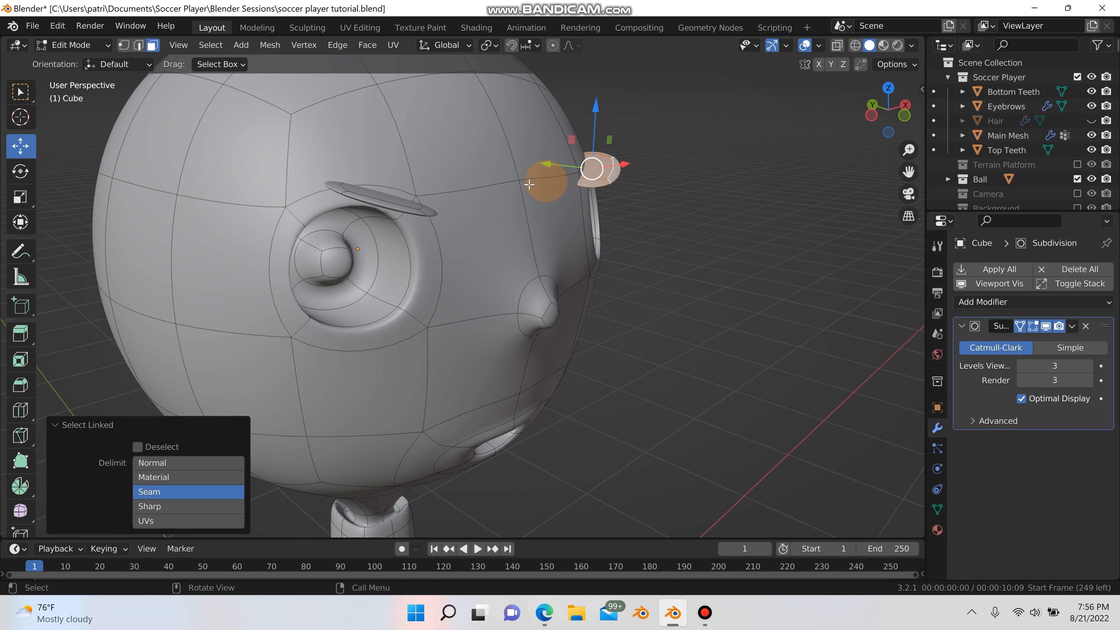
{"action": "key", "text": "l"}
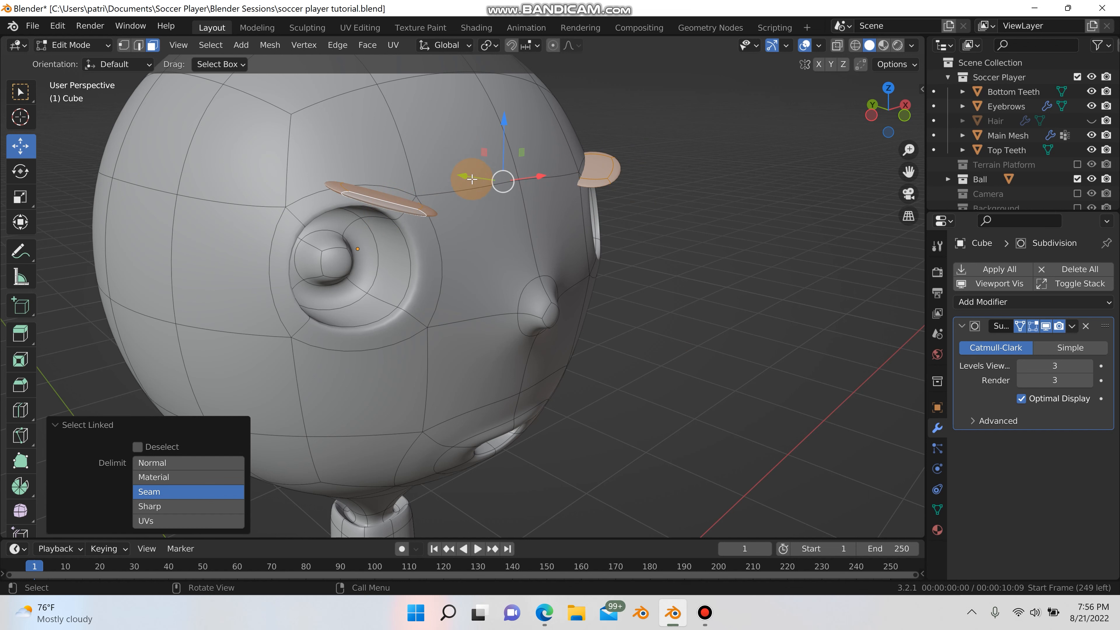
{"action": "mouse_move", "coordinate": [472, 172]}
{"action": "left_mouse_down"}
{"action": "mouse_move", "coordinate": [450, 157]}
{"action": "mouse_move", "coordinate": [470, 169]}
{"action": "left_mouse_up"}
{"action": "middle_click_drag", "start_coordinate": [762, 289], "coordinate": [630, 237]}
{"action": "left_click_drag", "start_coordinate": [538, 175], "coordinate": [532, 200]}
{"action": "middle_click_drag", "start_coordinate": [532, 200], "coordinate": [556, 236]}
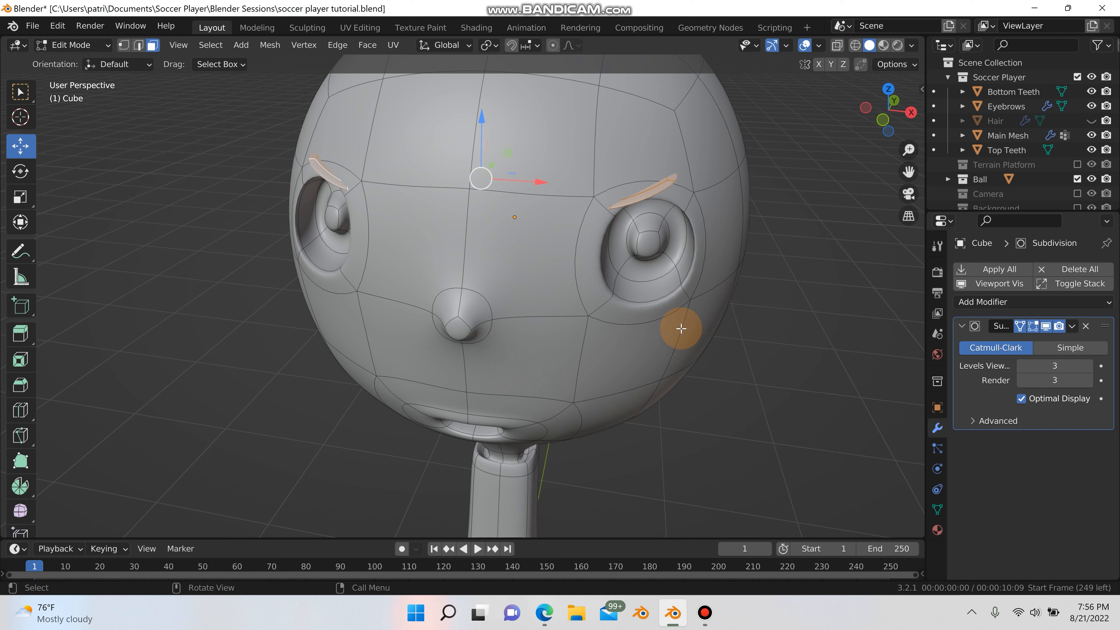
- Raise both eyebrows along Z, higher above the eyes, and return to Object Mode
{"action": "key", "text": "s"}
{"action": "left_click", "coordinate": [667, 348]}
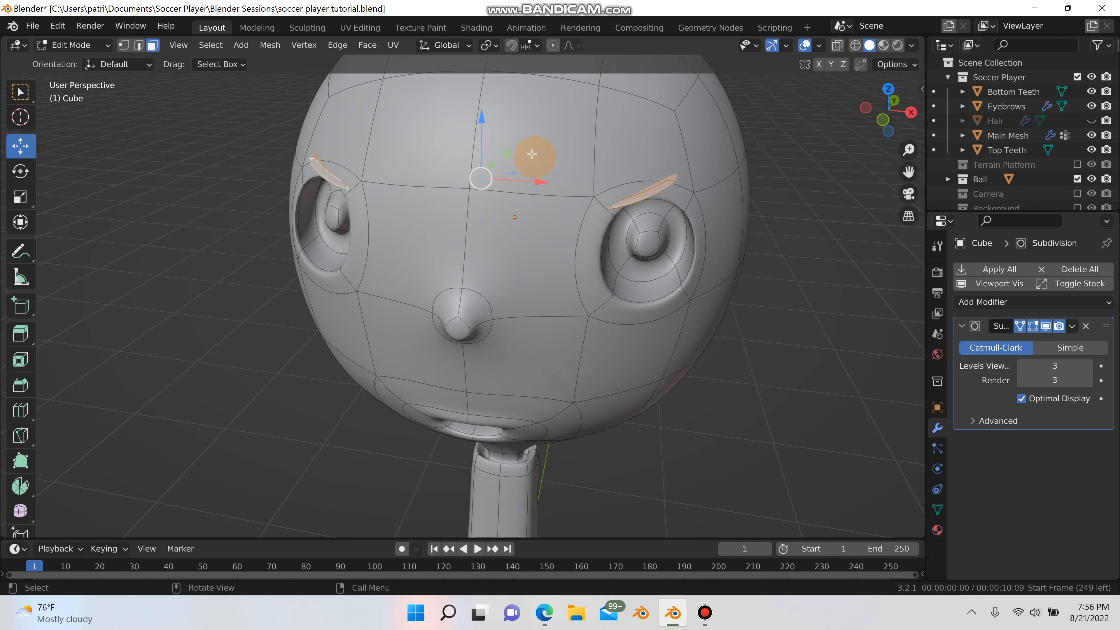
{"action": "left_click_drag", "start_coordinate": [481, 117], "coordinate": [474, 92]}
{"action": "key", "text": "Tab"}
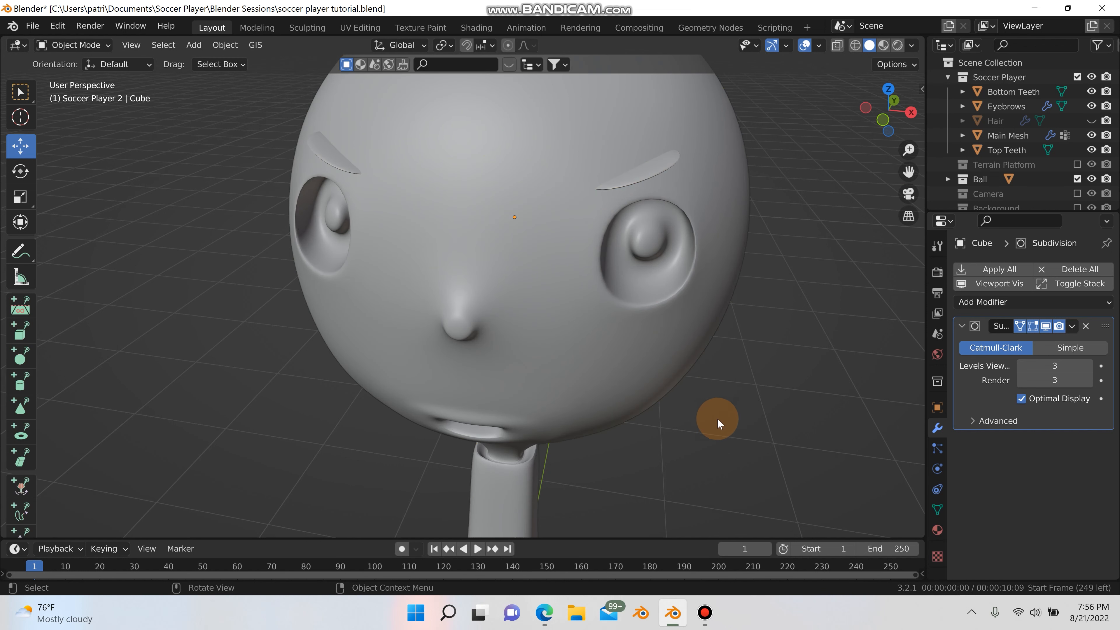
- Compare the new character's face and mouth with the finished soccer player's face
{"action": "middle_click_drag", "start_coordinate": [718, 418], "coordinate": [767, 215]}
{"action": "middle_click_drag", "start_coordinate": [643, 250], "coordinate": [854, 308]}
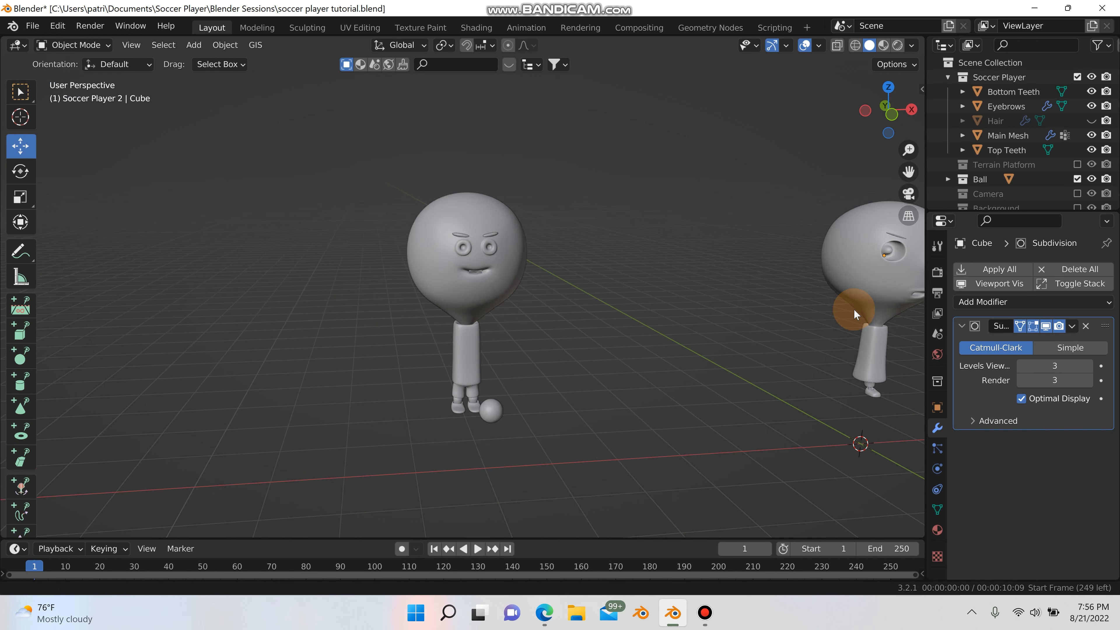
{"action": "scroll", "coordinate": [714, 309], "scroll_direction": "up", "scroll_amount": 8}
{"action": "middle_click_drag", "start_coordinate": [386, 258], "coordinate": [670, 362], "text": "shift"}
{"action": "scroll", "coordinate": [659, 344], "scroll_direction": "up", "scroll_amount": 2}
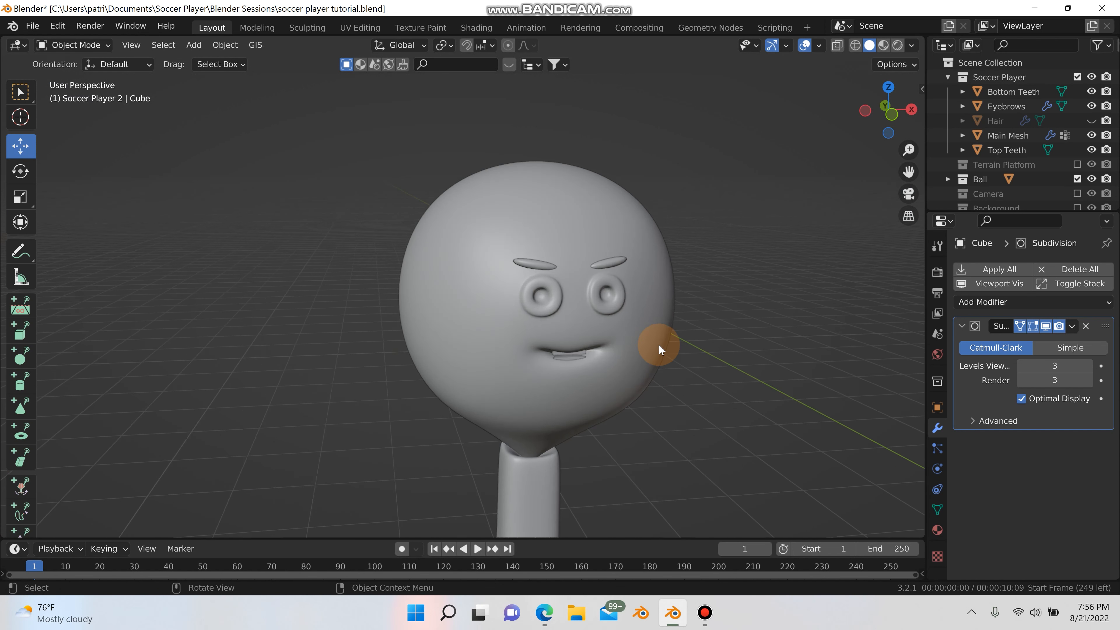
{"action": "scroll", "coordinate": [648, 334], "scroll_direction": "down", "scroll_amount": 2}
{"action": "middle_click_drag", "start_coordinate": [158, 307], "coordinate": [508, 279], "text": "shift"}
{"action": "scroll", "coordinate": [392, 311], "scroll_direction": "up", "scroll_amount": 5}
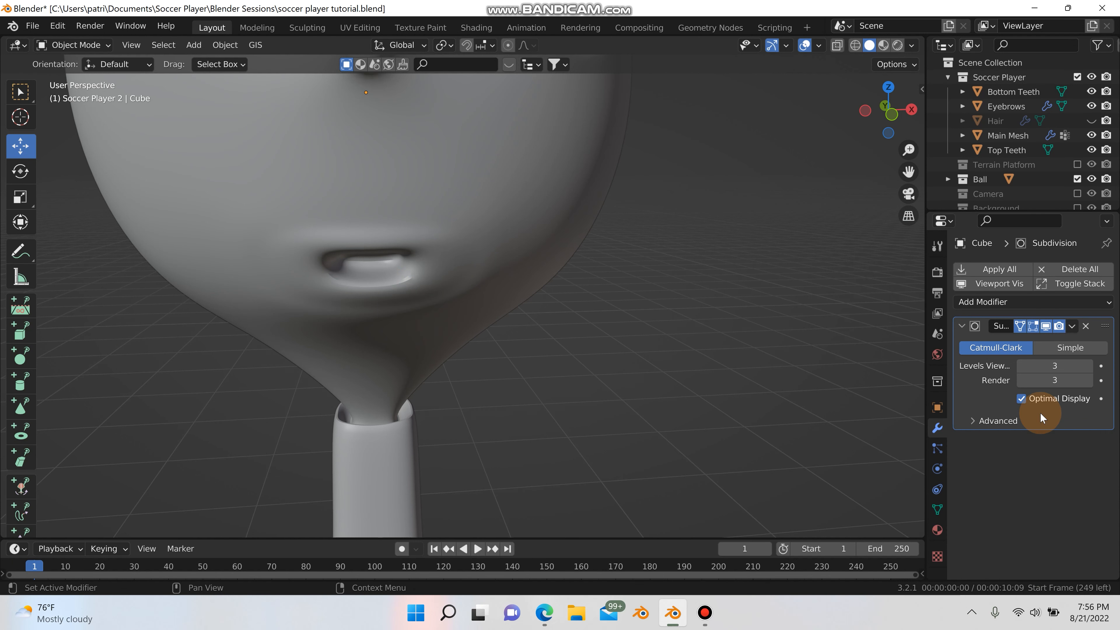
{"action": "scroll", "coordinate": [267, 231], "scroll_direction": "up", "scroll_amount": 5}
{"action": "scroll", "coordinate": [476, 326], "scroll_direction": "down", "scroll_amount": 6}
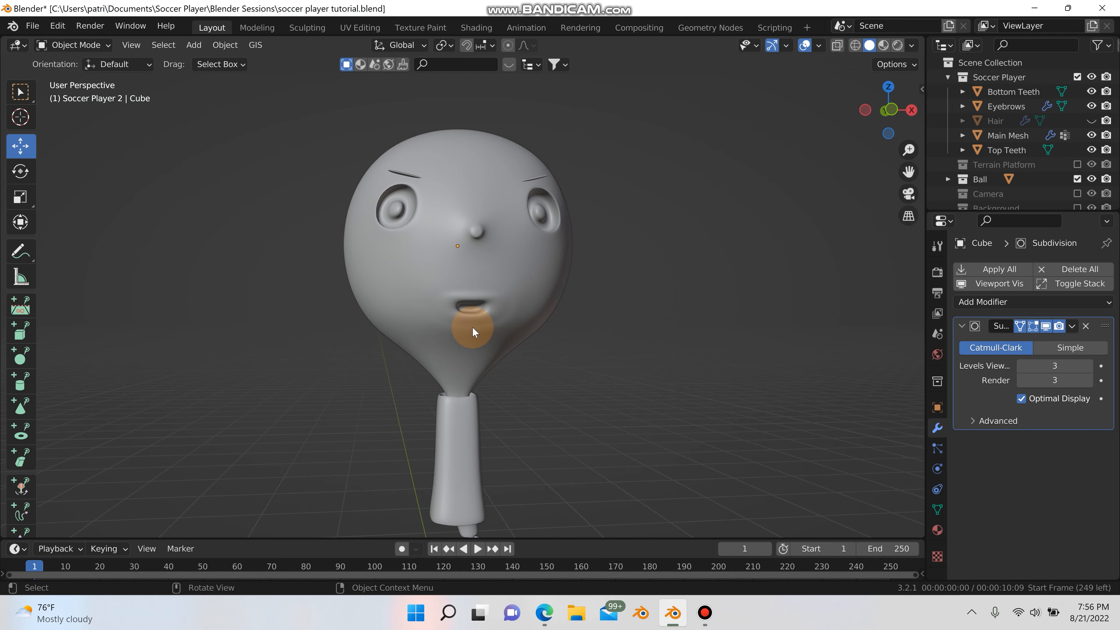
{"action": "middle_click_drag", "start_coordinate": [472, 327], "coordinate": [491, 351]}
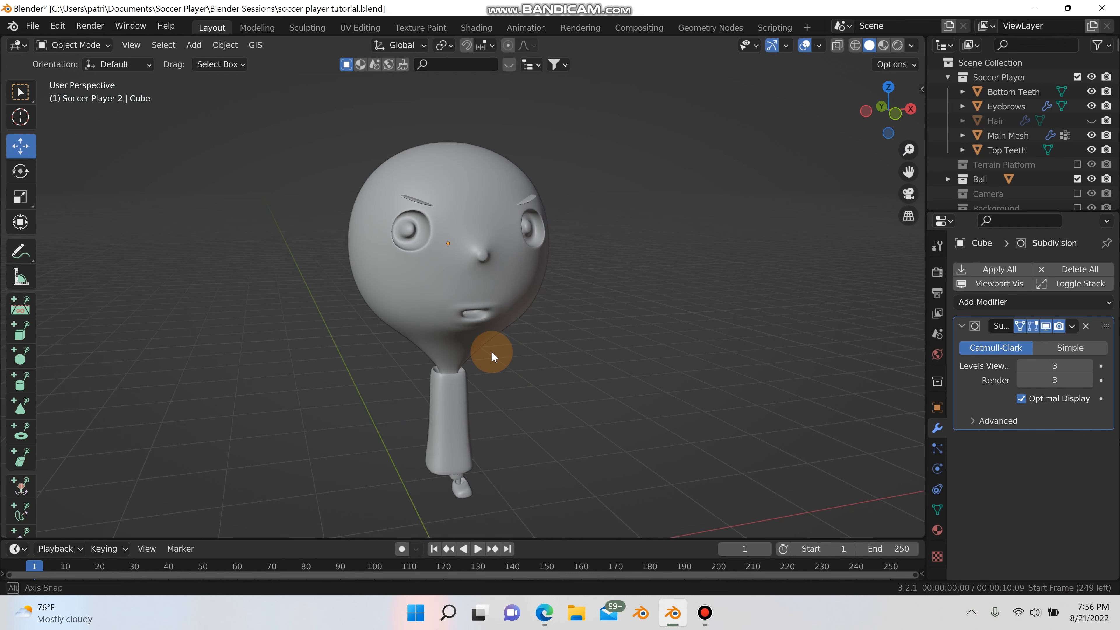
- Add a cube mesh and scale it uniformly to about 0.379
{"action": "key", "text": "shift+a"}
{"action": "mouse_move", "coordinate": [582, 289]}
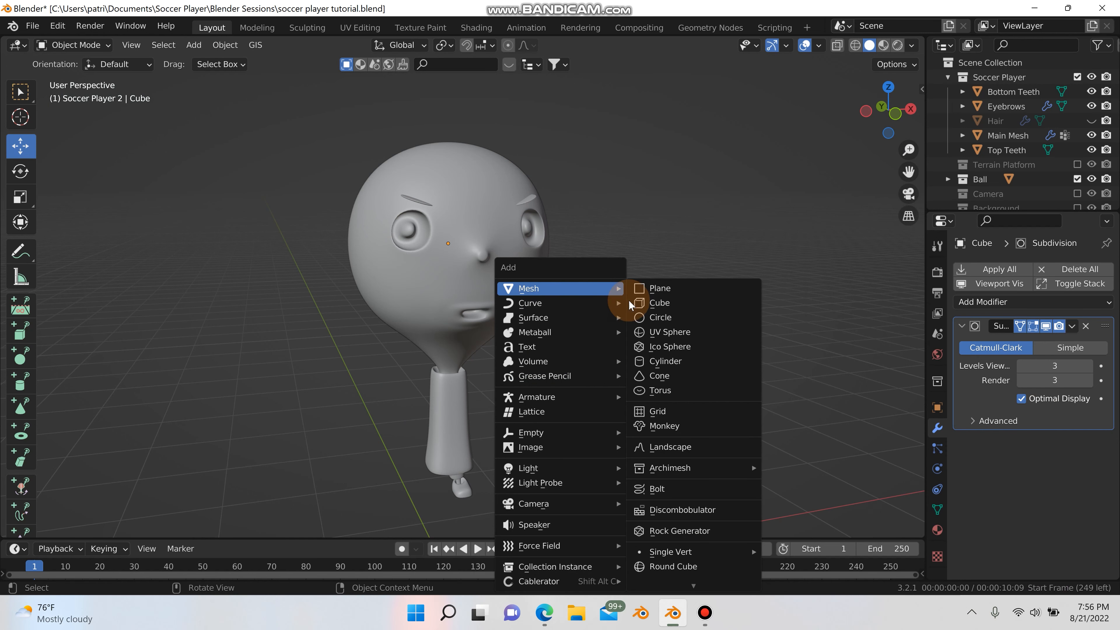
{"action": "left_click", "coordinate": [724, 304]}
{"action": "key", "text": "s"}
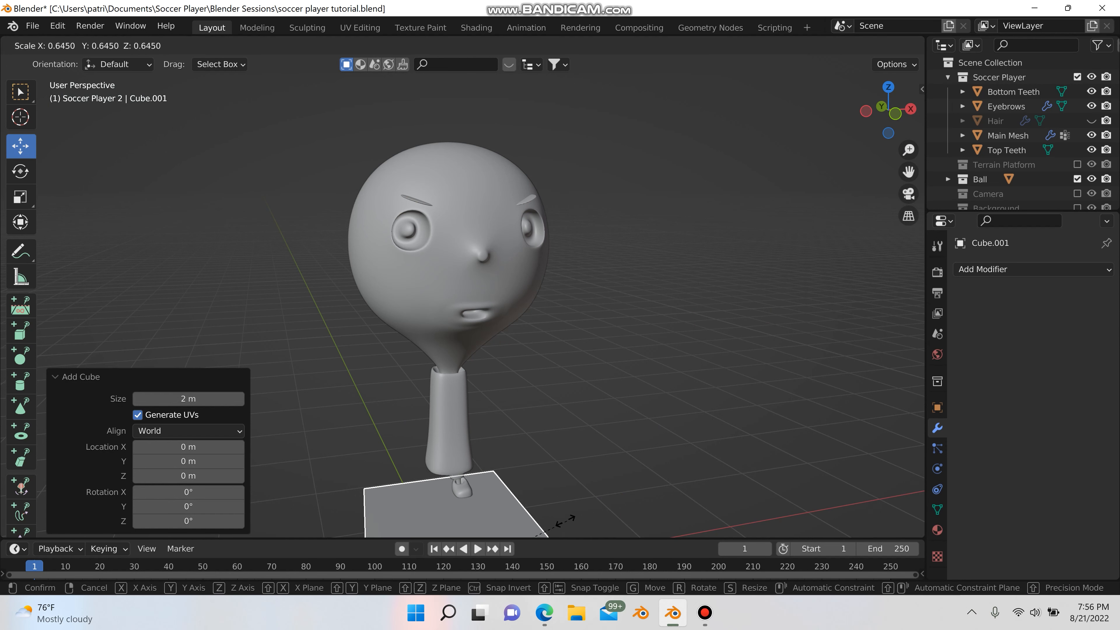
{"action": "left_click", "coordinate": [492, 517]}
- Flatten the cube into a thin slab by scaling it about -0.049 along Z
{"action": "middle_click_drag", "start_coordinate": [492, 507], "coordinate": [492, 278], "text": "shift"}
{"action": "key", "text": "s"}
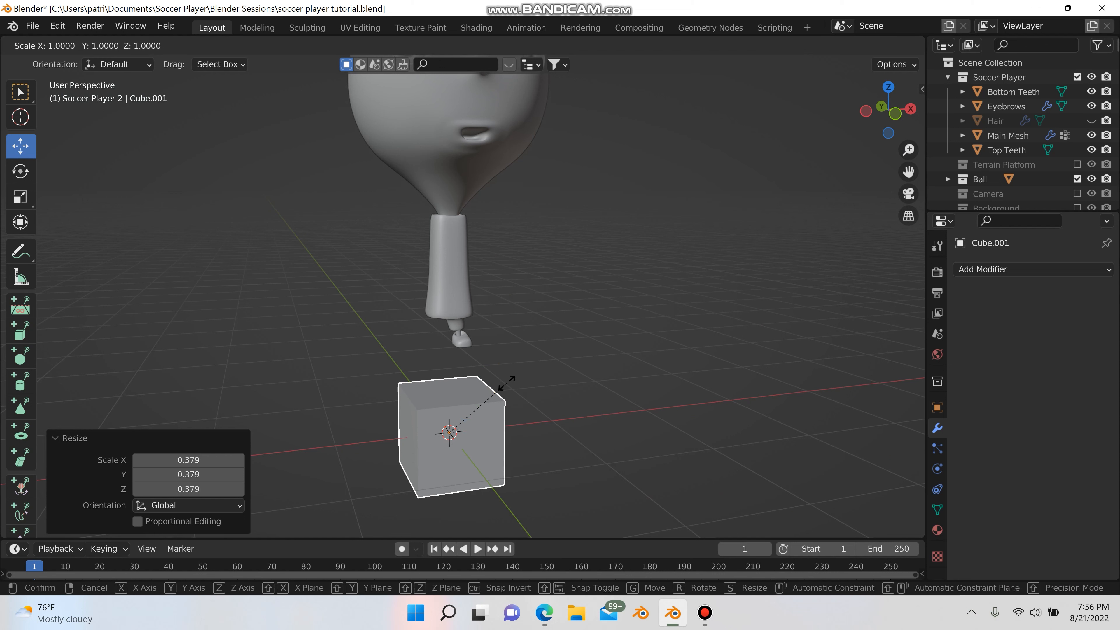
{"action": "key", "text": "z"}
{"action": "left_click", "coordinate": [448, 439]}
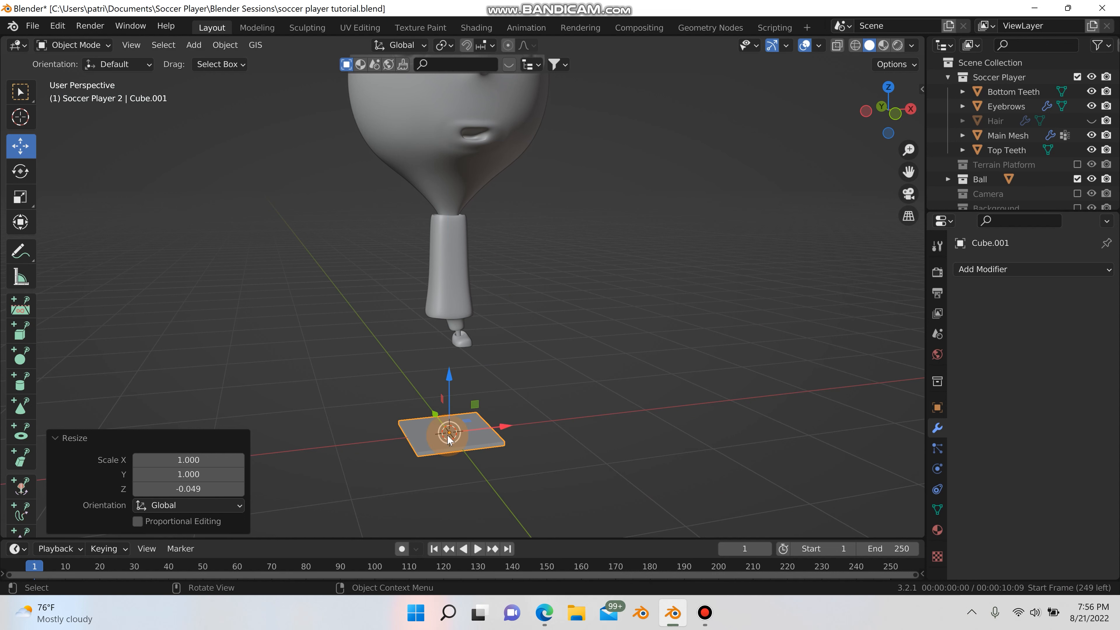
- In front view, raise the flattened cube about 2.59 m along Z to just above the mouth
{"action": "key", "text": "KP_1"}
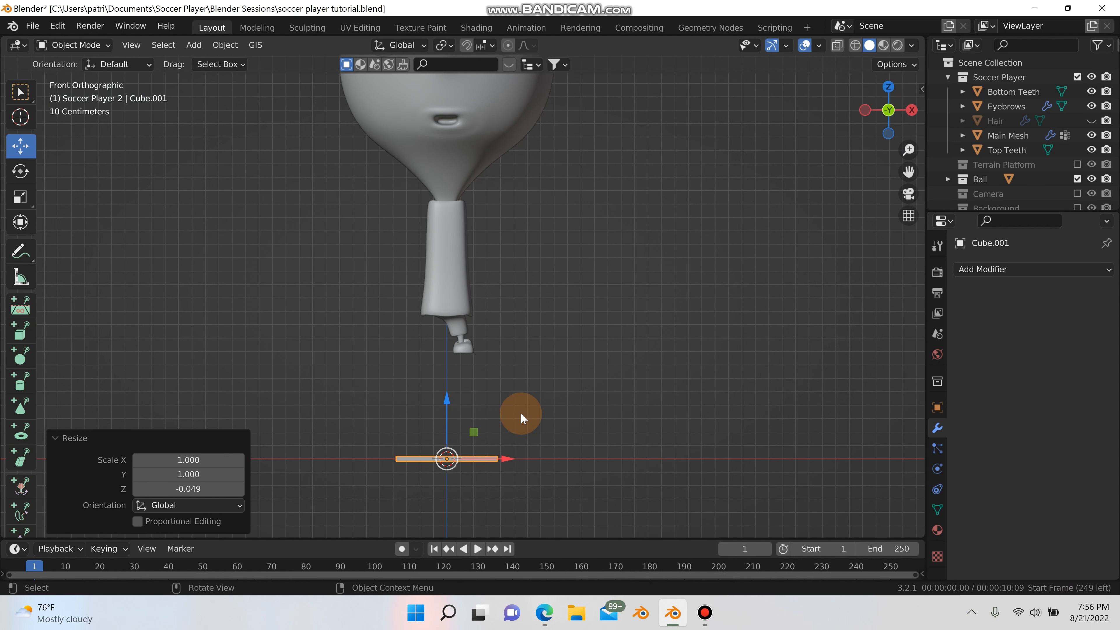
{"action": "key", "text": "g"}
{"action": "key", "text": "z"}
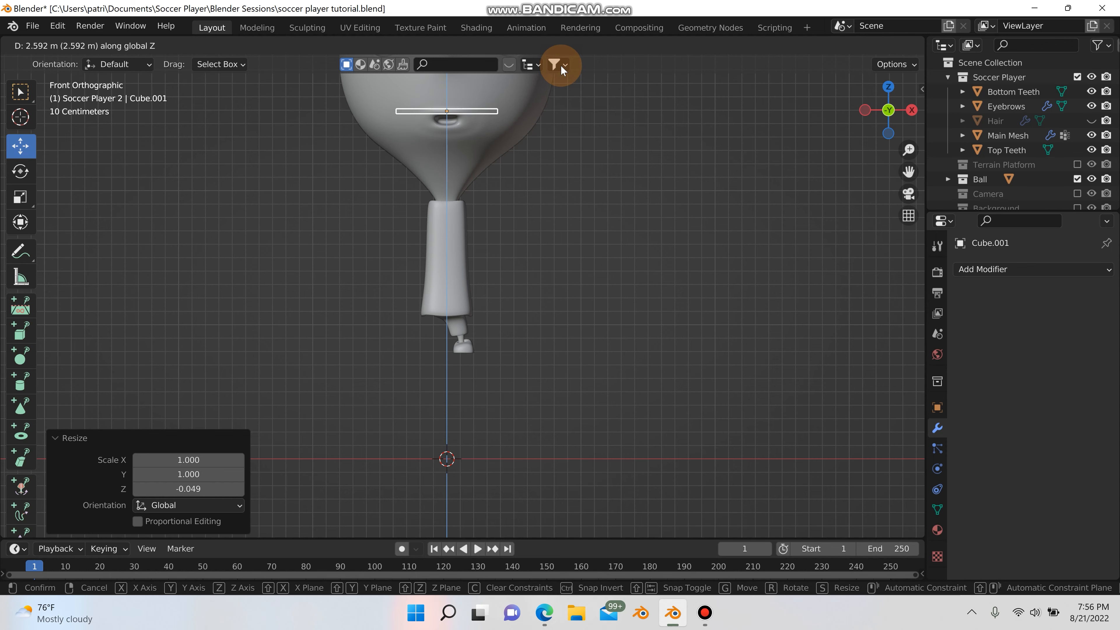
{"action": "left_click", "coordinate": [559, 67]}
{"action": "scroll", "coordinate": [441, 122], "scroll_direction": "up", "scroll_amount": 6}
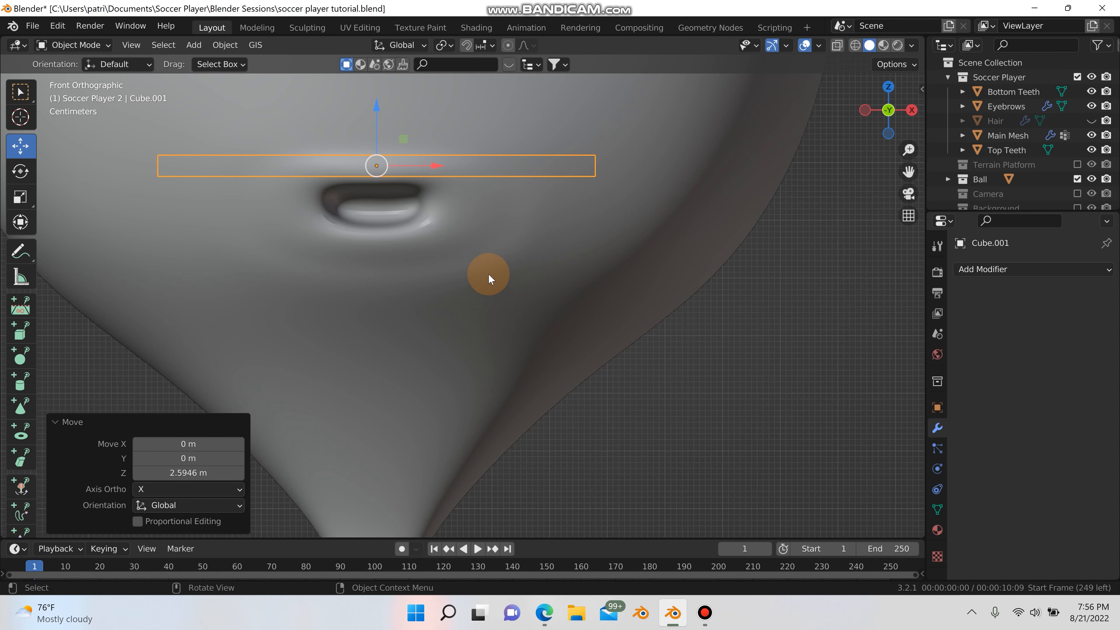
- Narrow the slab to tooth width by scaling it about -0.082 along X
{"action": "key", "text": "s"}
{"action": "key", "text": "x"}
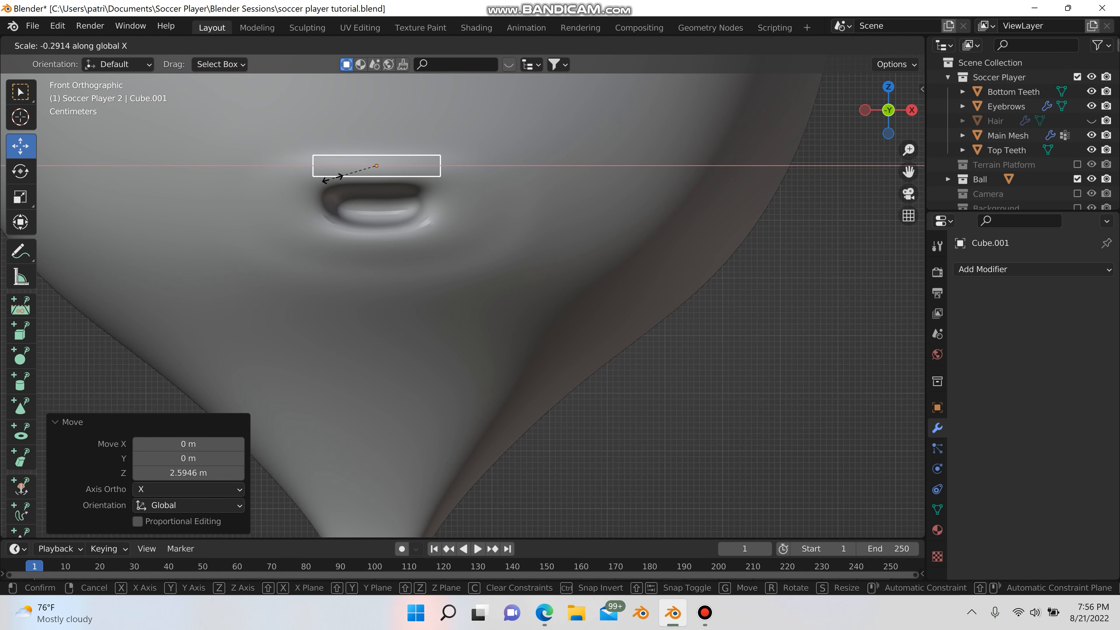
{"action": "left_click", "coordinate": [365, 172]}
{"action": "scroll", "coordinate": [366, 173], "scroll_direction": "up", "scroll_amount": 2}
{"action": "middle_click_drag", "start_coordinate": [375, 187], "coordinate": [377, 277], "text": "shift"}
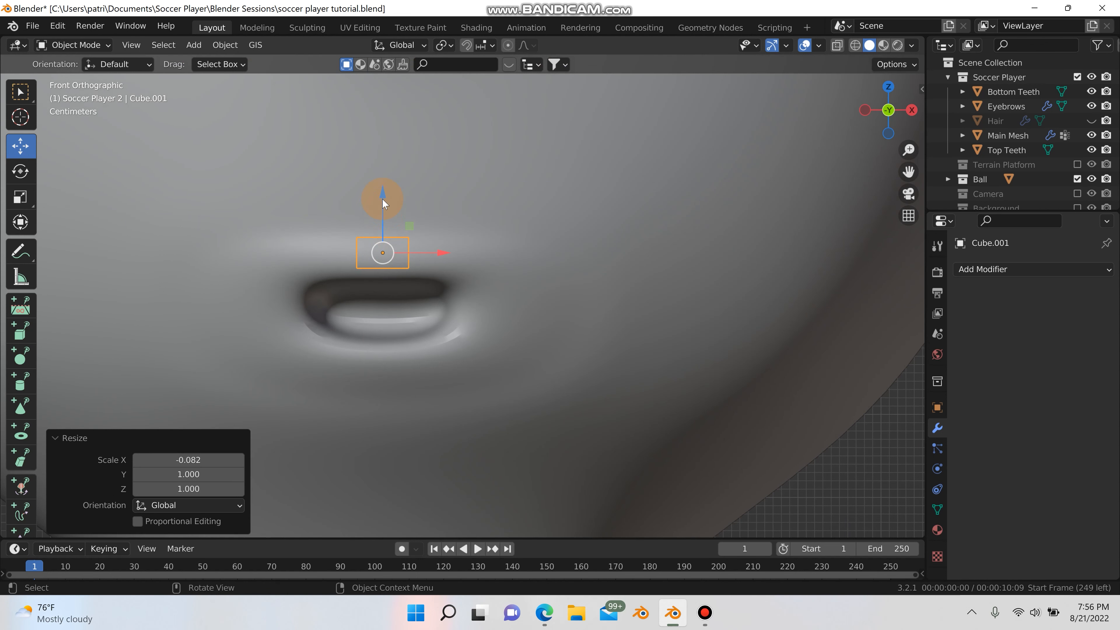
- Stretch the tooth block along Z until roughly square from the front, and lower it about 0.037 m along Z
{"action": "key", "text": "s"}
{"action": "key", "text": "z"}
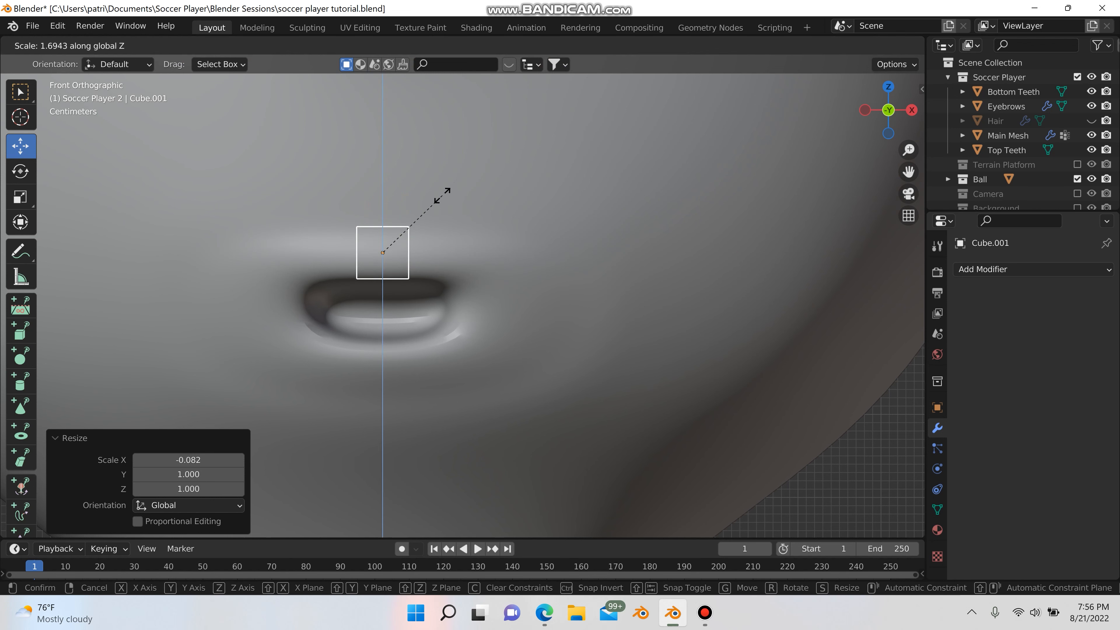
{"action": "left_click", "coordinate": [441, 188]}
{"action": "left_click_drag", "start_coordinate": [380, 200], "coordinate": [380, 231]}
- Shorten the tooth block's depth by scaling it down along Y
{"action": "middle_click_drag", "start_coordinate": [379, 270], "coordinate": [395, 282]}
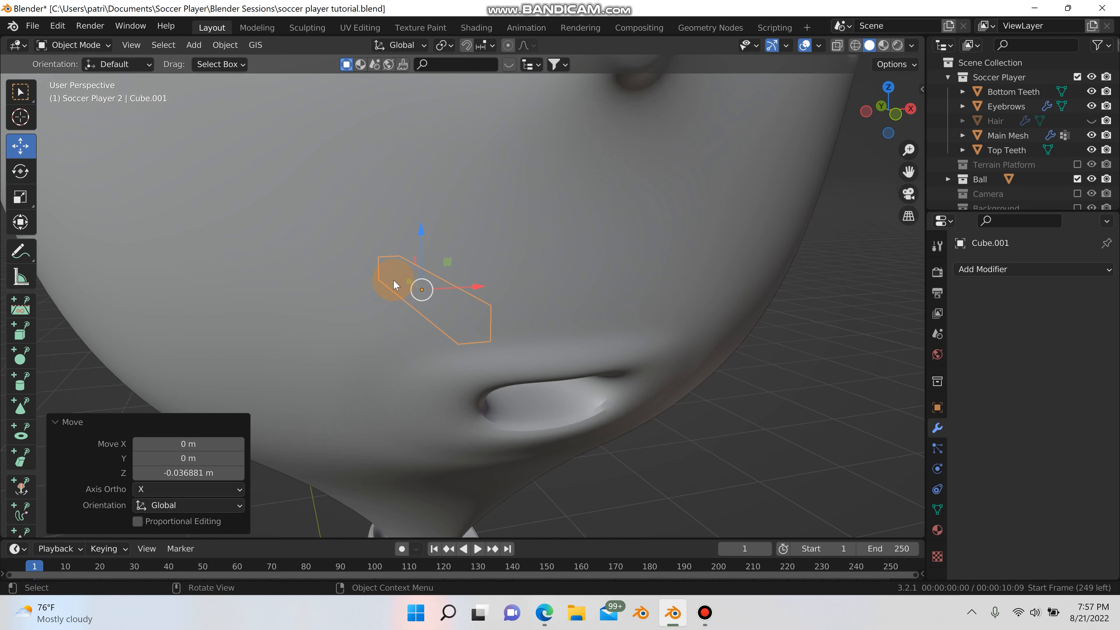
{"action": "key", "text": "s"}
{"action": "key", "text": "y"}
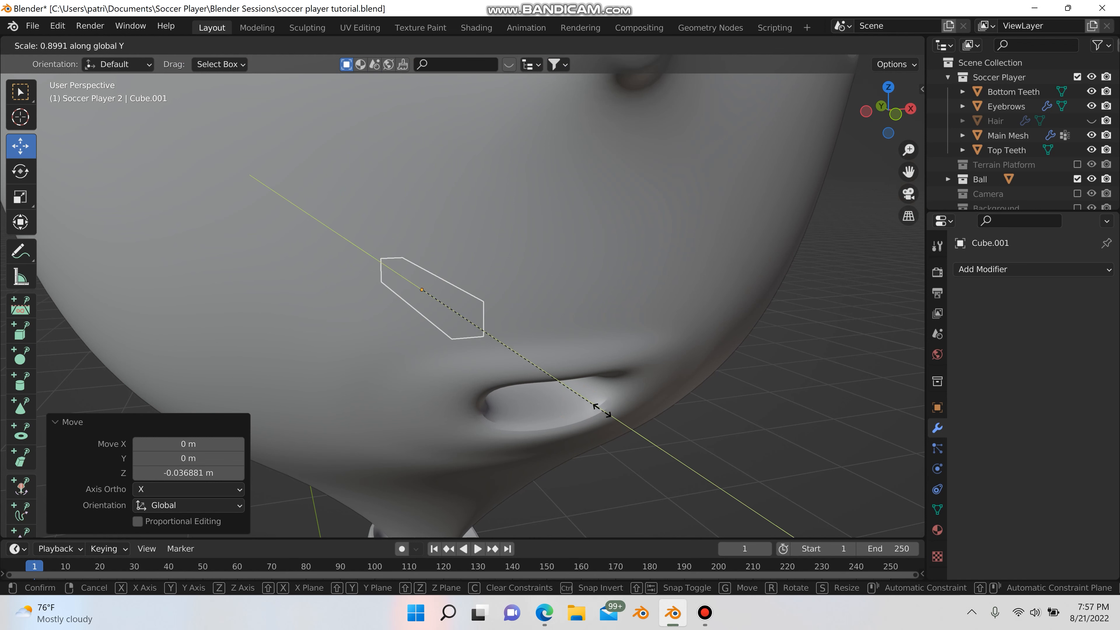
{"action": "left_click", "coordinate": [448, 320]}
- Move the tooth block about -0.633 m along Y to the mouth, push it back about 0.052 m, and switch to front view
{"action": "middle_click_drag", "start_coordinate": [411, 297], "coordinate": [438, 301]}
{"action": "left_click_drag", "start_coordinate": [397, 283], "coordinate": [586, 395]}
{"action": "middle_click_drag", "start_coordinate": [713, 424], "coordinate": [605, 364]}
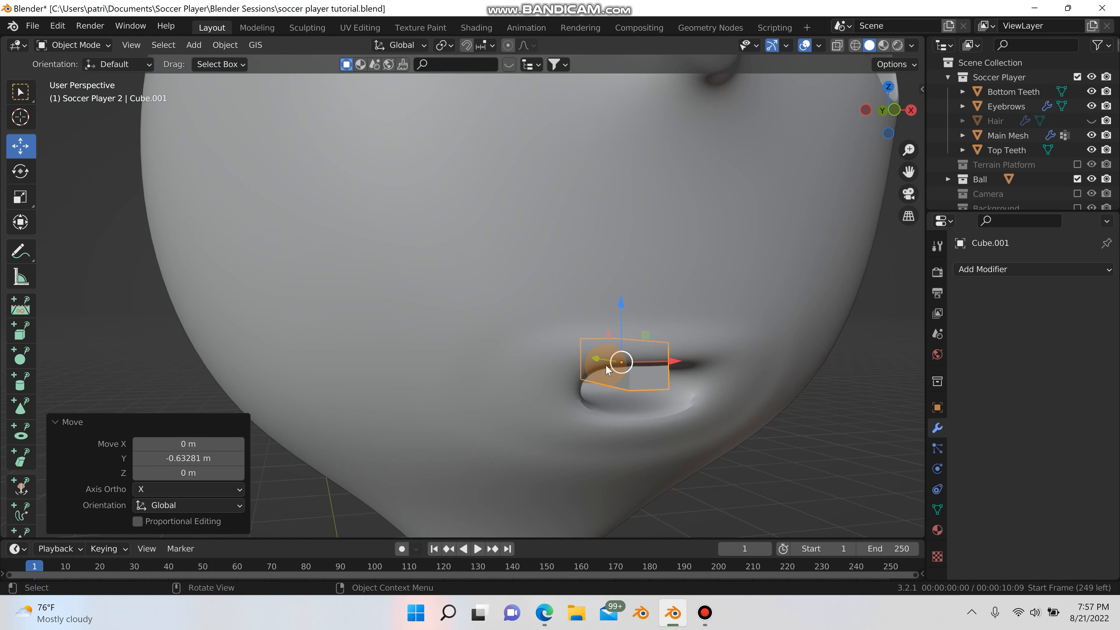
{"action": "left_click_drag", "start_coordinate": [593, 357], "coordinate": [581, 353]}
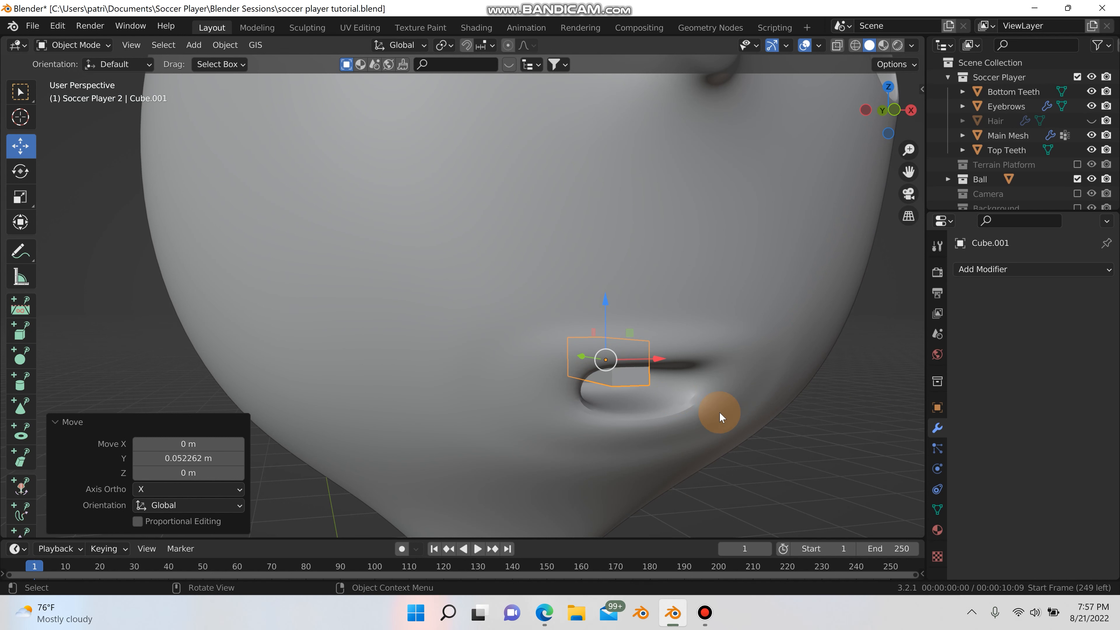
{"action": "key", "text": "KP_1"}
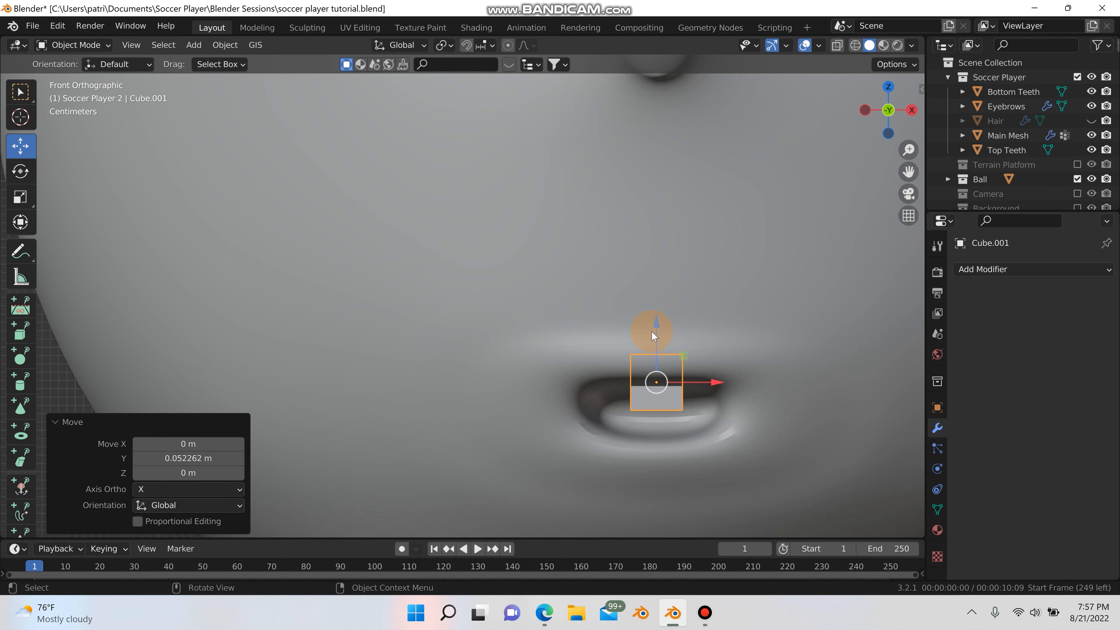
- Raise the tooth block about 0.011 m along Z, and place a duplicate about 0.096 m below it
{"action": "left_click_drag", "start_coordinate": [656, 326], "coordinate": [656, 318]}
{"action": "middle_click_drag", "start_coordinate": [703, 355], "coordinate": [648, 299], "text": "shift"}
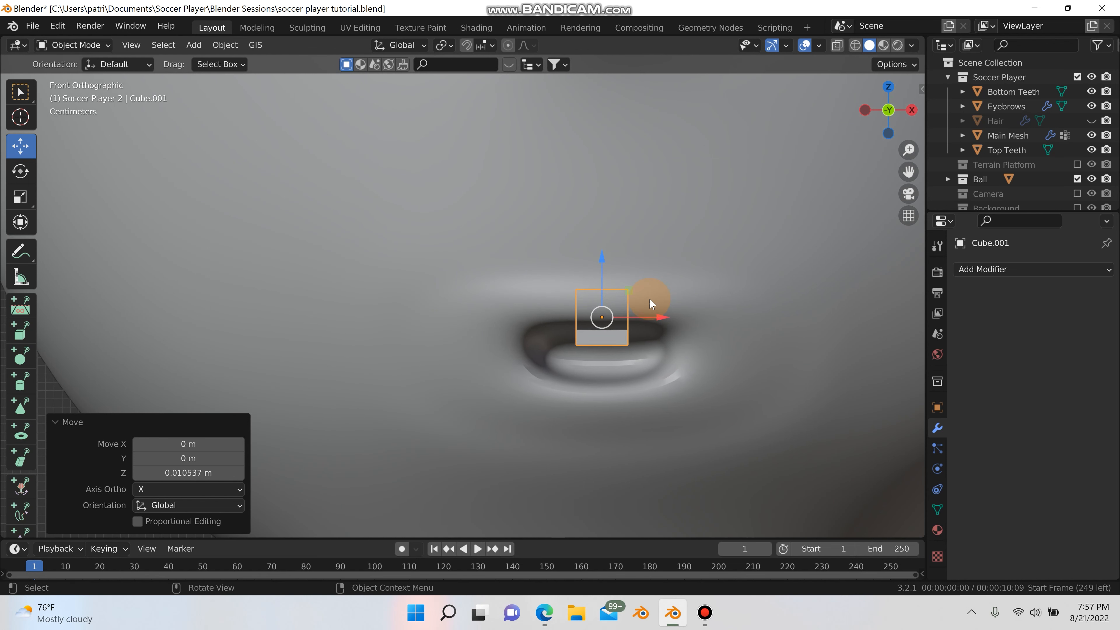
{"action": "key", "text": "shift+d"}
{"action": "key", "text": "z"}
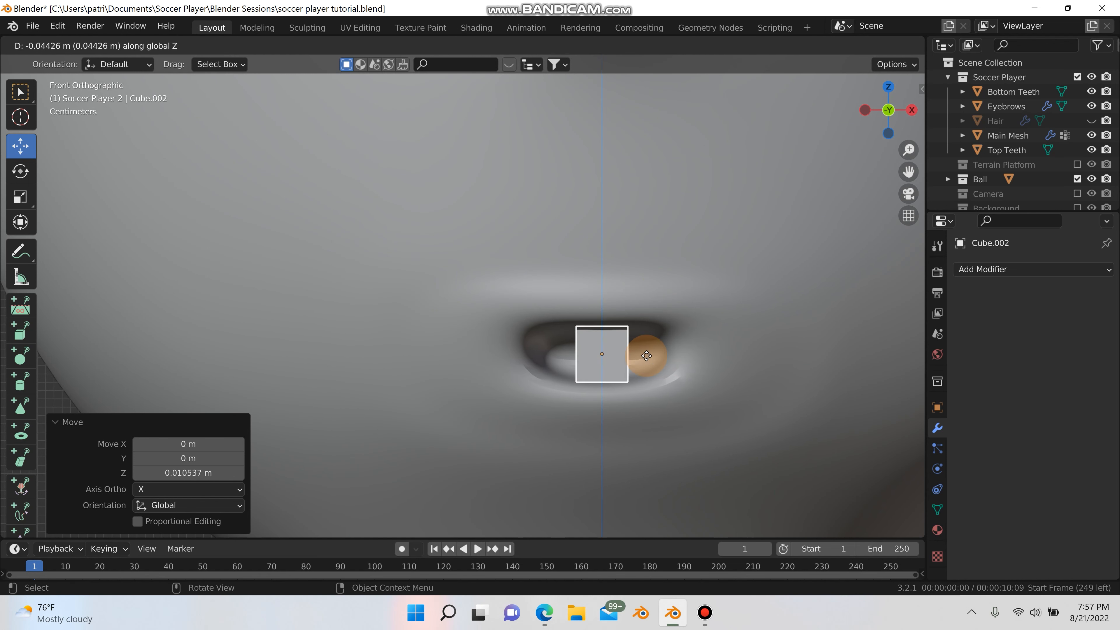
{"action": "left_click", "coordinate": [645, 380]}
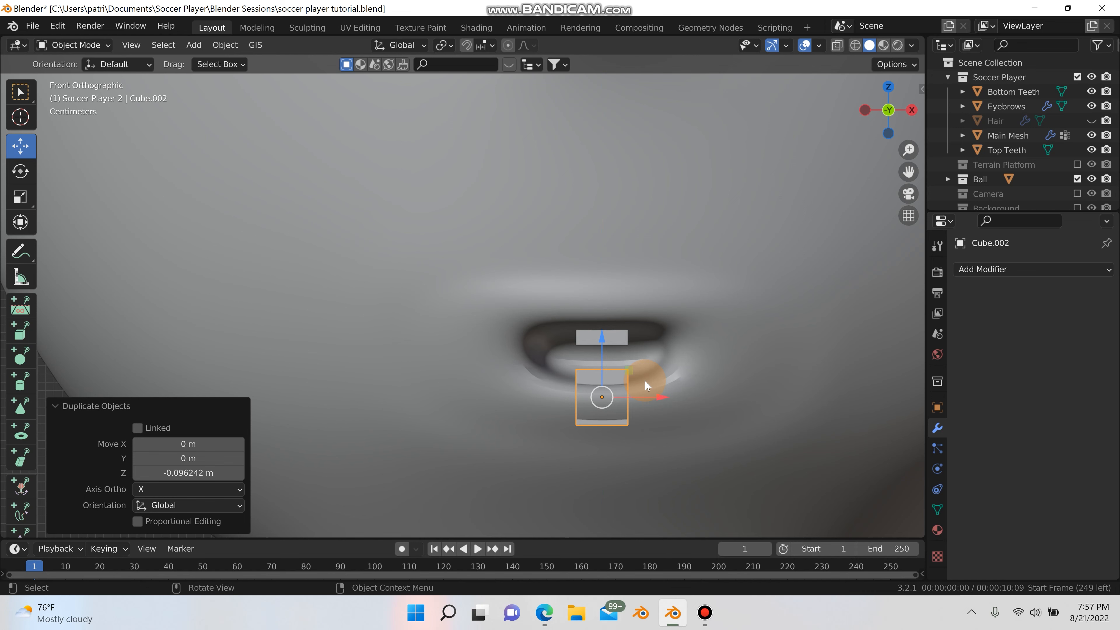
- Scale the duplicated lower tooth to about 0.81 of its size and raise it about 0.005 m along Z
{"action": "scroll", "coordinate": [644, 380], "scroll_direction": "up", "scroll_amount": 1}
{"action": "key", "text": "s"}
{"action": "left_click", "coordinate": [676, 461]}
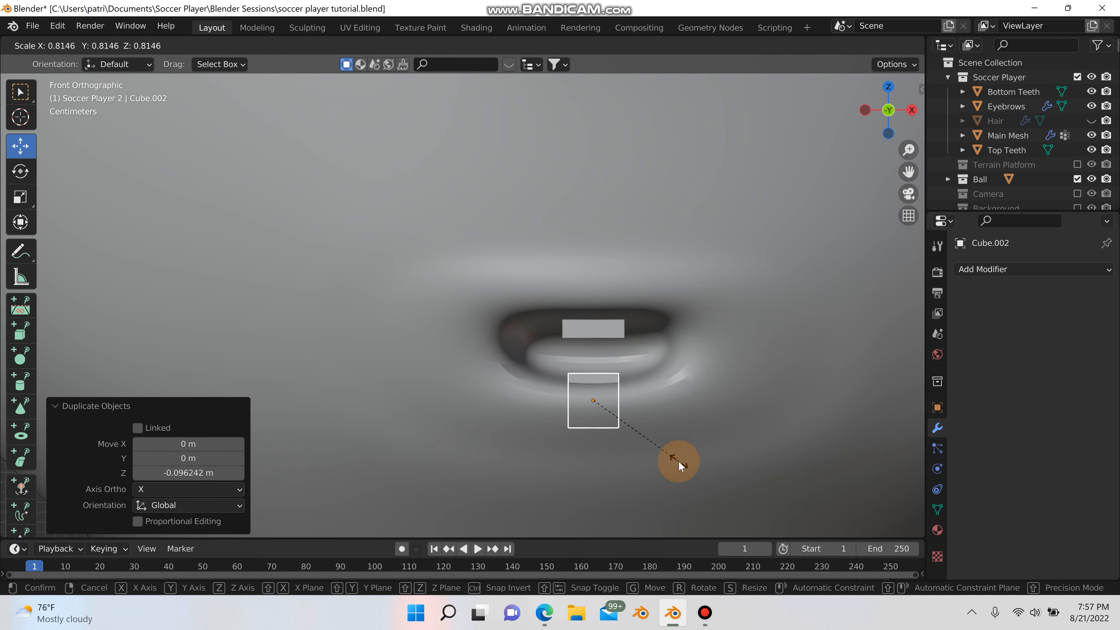
{"action": "left_click_drag", "start_coordinate": [593, 342], "coordinate": [594, 335]}
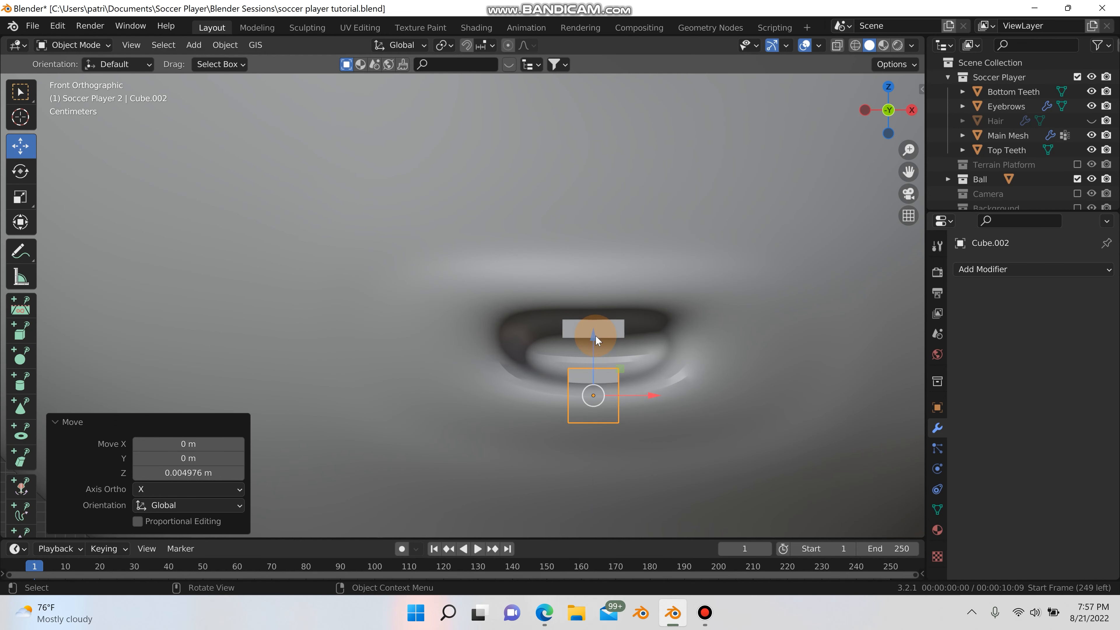
{"action": "scroll", "coordinate": [597, 340], "scroll_direction": "down", "scroll_amount": 8}
{"action": "middle_click_drag", "start_coordinate": [723, 379], "coordinate": [668, 376]}
{"action": "left_click", "coordinate": [658, 311]}
{"action": "scroll", "coordinate": [744, 337], "scroll_direction": "down", "scroll_amount": 3}
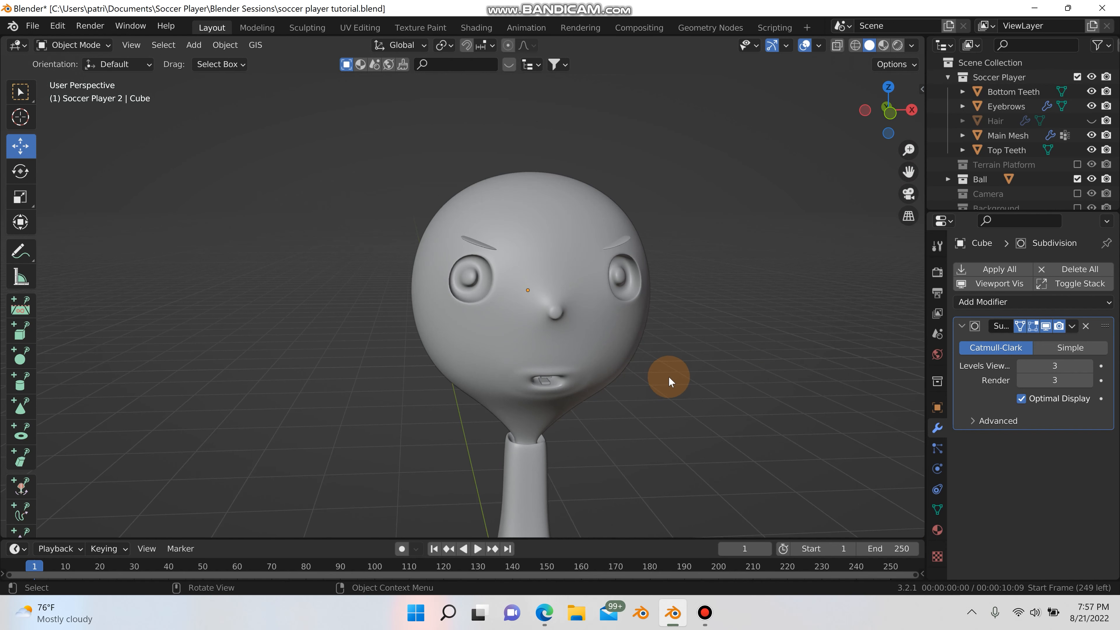
{"action": "left_click", "coordinate": [704, 612]}
{"action": "left_click_drag", "start_coordinate": [213, 587], "coordinate": [249, 592]}
- Open the character mesh for editing and select the row of four faces across the forehead hairline above the eyebrows
{"action": "scroll", "coordinate": [561, 308], "scroll_direction": "down", "scroll_amount": 3}
{"action": "middle_click_drag", "start_coordinate": [562, 307], "coordinate": [600, 375]}
{"action": "scroll", "coordinate": [487, 353], "scroll_direction": "up", "scroll_amount": 3}
{"action": "middle_click_drag", "start_coordinate": [487, 354], "coordinate": [586, 373]}
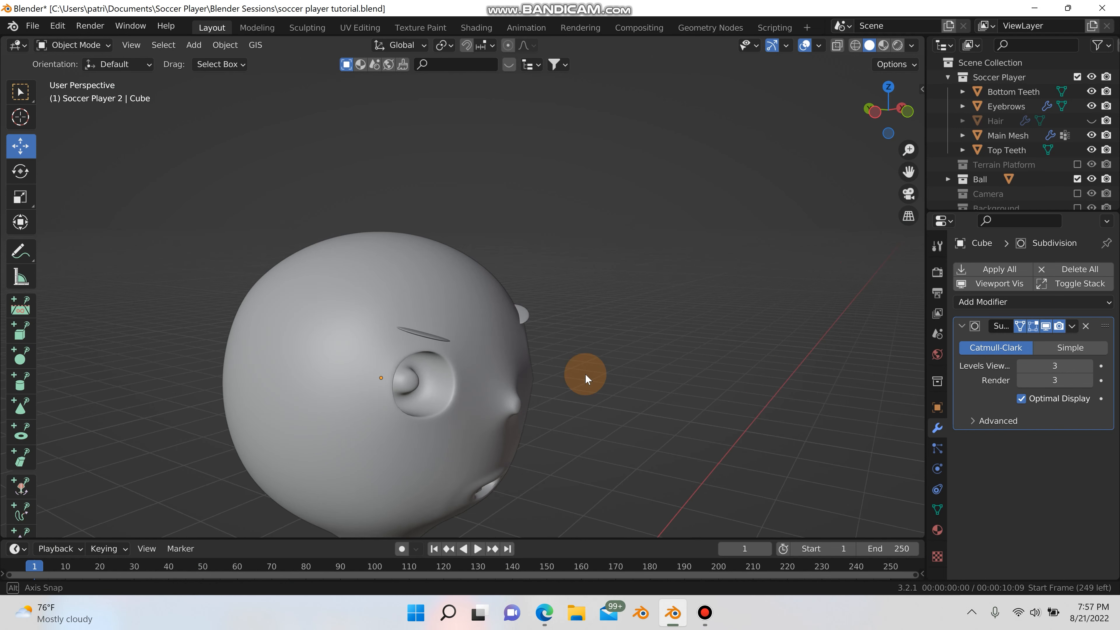
{"action": "left_click", "coordinate": [375, 280]}
{"action": "key", "text": "Tab"}
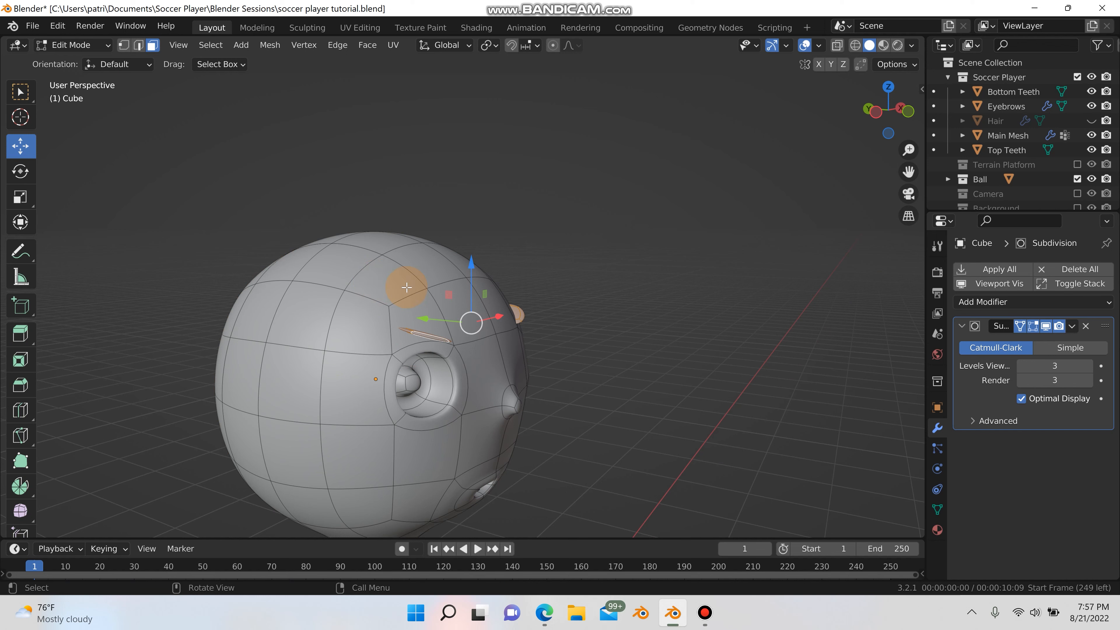
{"action": "left_click", "coordinate": [381, 275]}
{"action": "left_click", "coordinate": [455, 263], "text": "shift"}
{"action": "left_click", "coordinate": [485, 274], "text": "shift"}
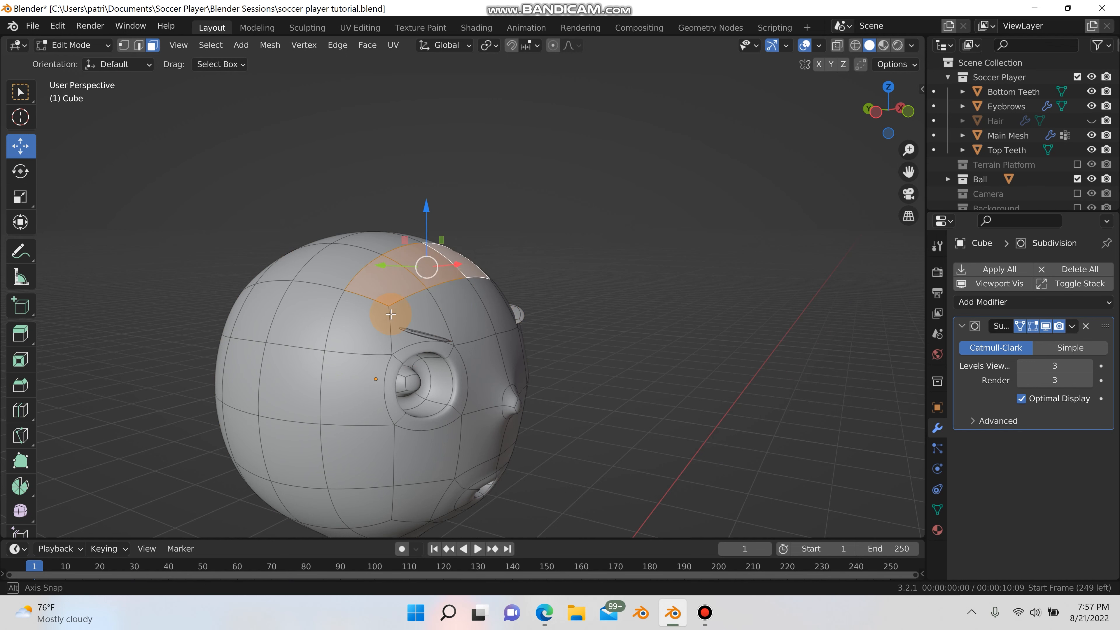
{"action": "middle_click_drag", "start_coordinate": [485, 275], "coordinate": [551, 278]}
{"action": "left_click", "coordinate": [552, 278], "text": "shift"}
- Add the faces behind the hairline row, across the top of the head, to the selection
{"action": "left_click", "coordinate": [432, 224], "text": "shift"}
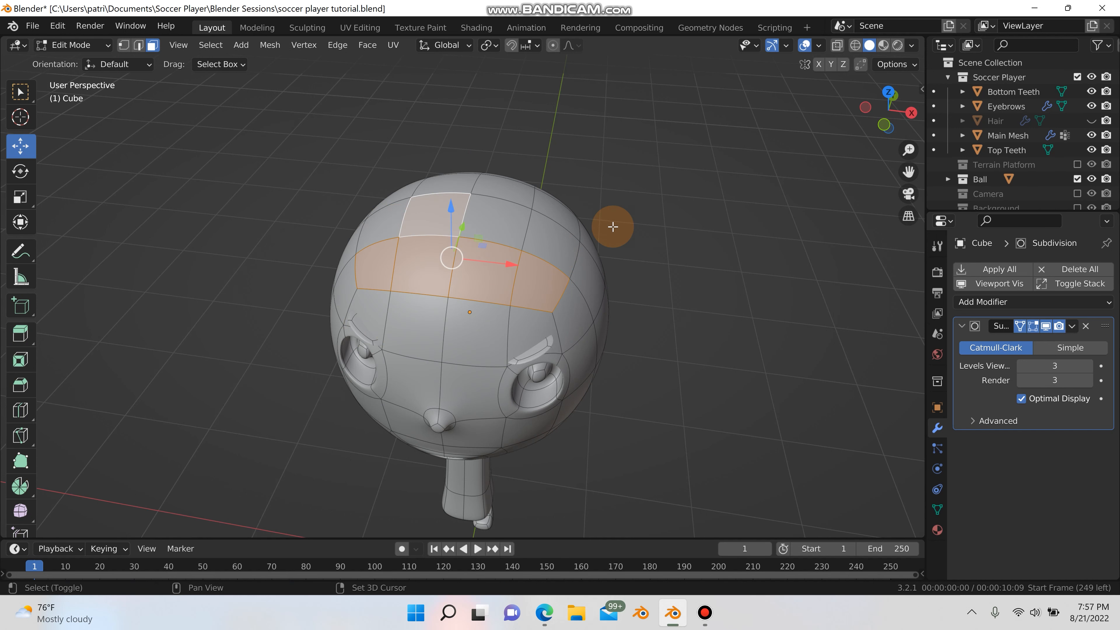
{"action": "left_click", "coordinate": [383, 225], "text": "shift"}
{"action": "left_click", "coordinate": [509, 231], "text": "shift"}
{"action": "left_click", "coordinate": [549, 230], "text": "shift"}
{"action": "left_click", "coordinate": [526, 197], "text": "shift"}
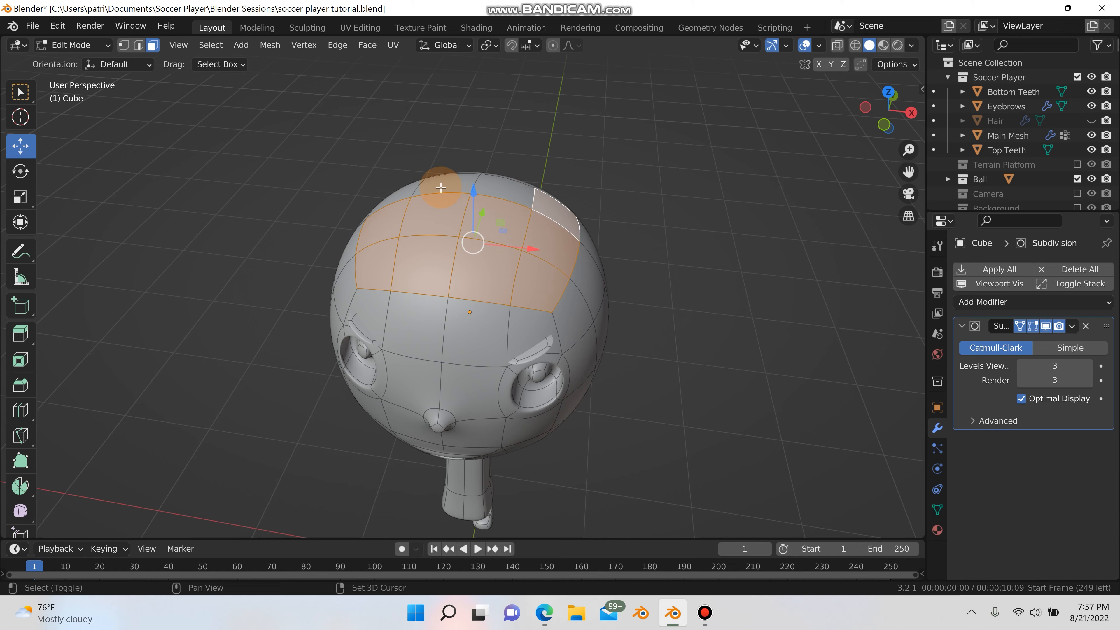
{"action": "left_click", "coordinate": [445, 185], "text": "shift"}
{"action": "left_click", "coordinate": [499, 184], "text": "shift"}
{"action": "left_click", "coordinate": [454, 184], "text": "shift"}
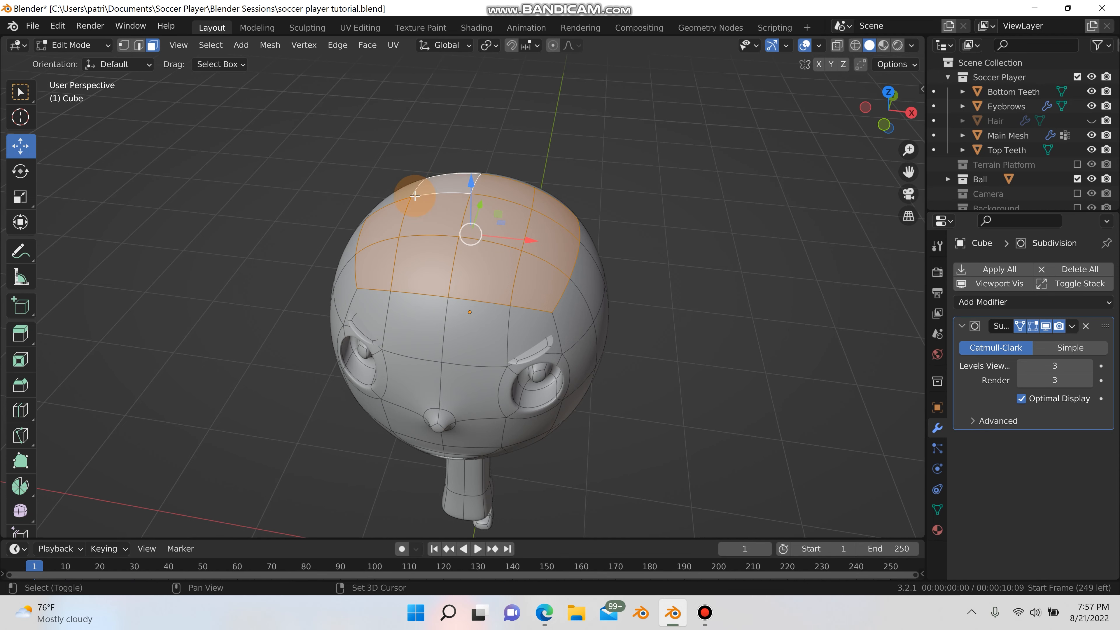
{"action": "left_click", "coordinate": [405, 192], "text": "shift"}
- Extend the face selection down both sides of the head behind the eyes
{"action": "middle_click_drag", "start_coordinate": [366, 252], "coordinate": [582, 200]}
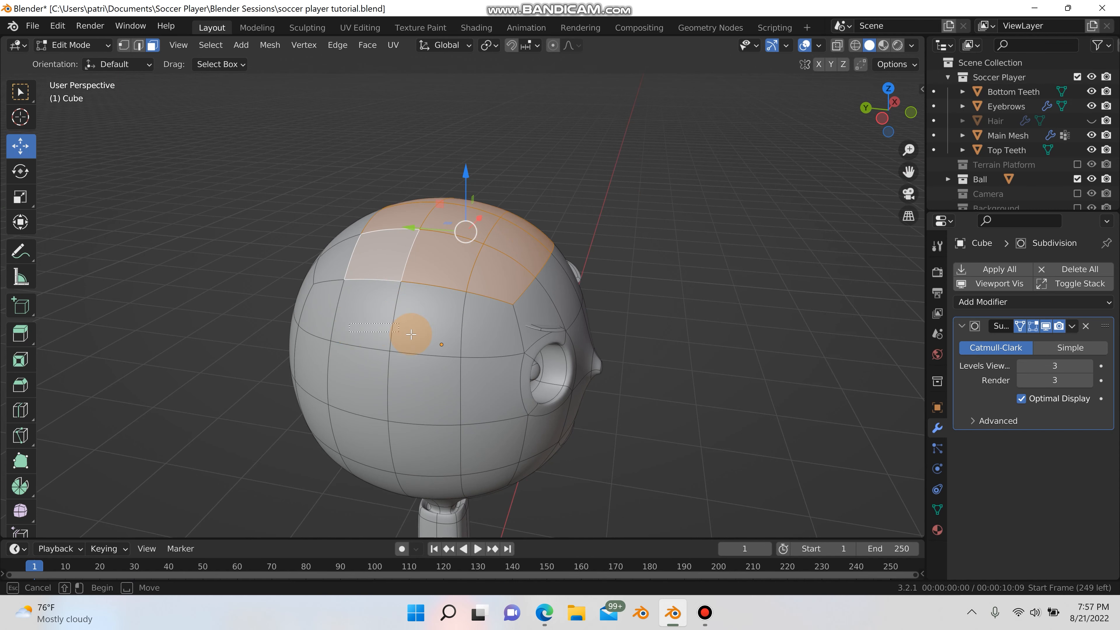
{"action": "middle_click_drag", "start_coordinate": [405, 328], "coordinate": [358, 320]}
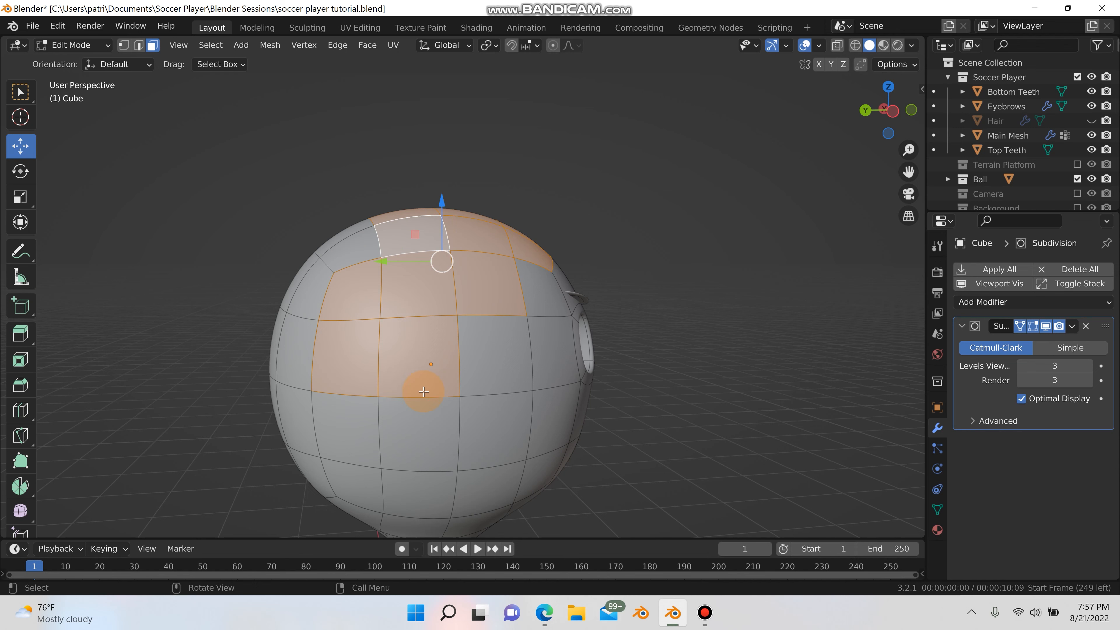
{"action": "middle_click_drag", "start_coordinate": [425, 387], "coordinate": [393, 300]}
{"action": "left_click_drag", "start_coordinate": [495, 374], "coordinate": [494, 374], "text": "shift"}
{"action": "middle_click_drag", "start_coordinate": [376, 396], "coordinate": [677, 390]}
{"action": "left_click_drag", "start_coordinate": [327, 313], "coordinate": [413, 383], "text": "shift"}
{"action": "key", "text": "g"}
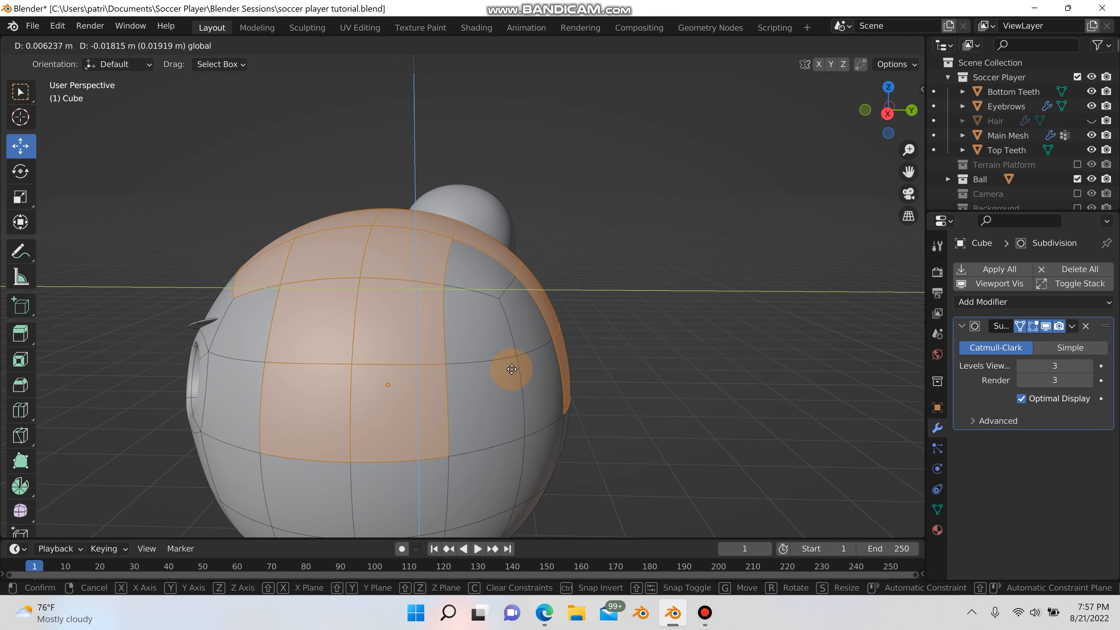
{"action": "left_click", "coordinate": [514, 394]}
{"action": "key", "text": "ctrl+z"}
- Add the unselected faces between the side of the head and the back to the selection
{"action": "left_click", "coordinate": [494, 407], "text": "shift"}
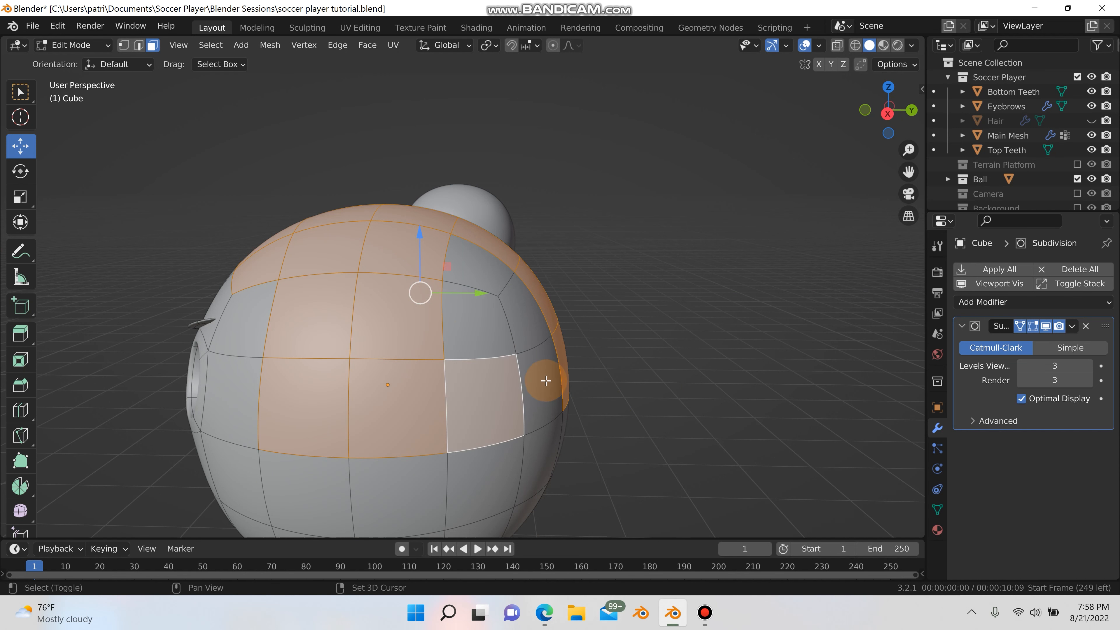
{"action": "left_click", "coordinate": [545, 380], "text": "shift"}
{"action": "left_click_drag", "start_coordinate": [534, 324], "coordinate": [530, 323], "text": "shift"}
{"action": "left_click", "coordinate": [452, 320], "text": "shift"}
{"action": "left_click", "coordinate": [493, 271], "text": "shift"}
- Complete the hair selection with the lower faces across the back of the head
{"action": "scroll", "coordinate": [472, 344], "scroll_direction": "down", "scroll_amount": 2}
{"action": "middle_click_drag", "start_coordinate": [472, 343], "coordinate": [344, 388]}
{"action": "left_click_drag", "start_coordinate": [344, 388], "coordinate": [457, 393], "text": "shift"}
{"action": "middle_click_drag", "start_coordinate": [458, 399], "coordinate": [382, 408]}
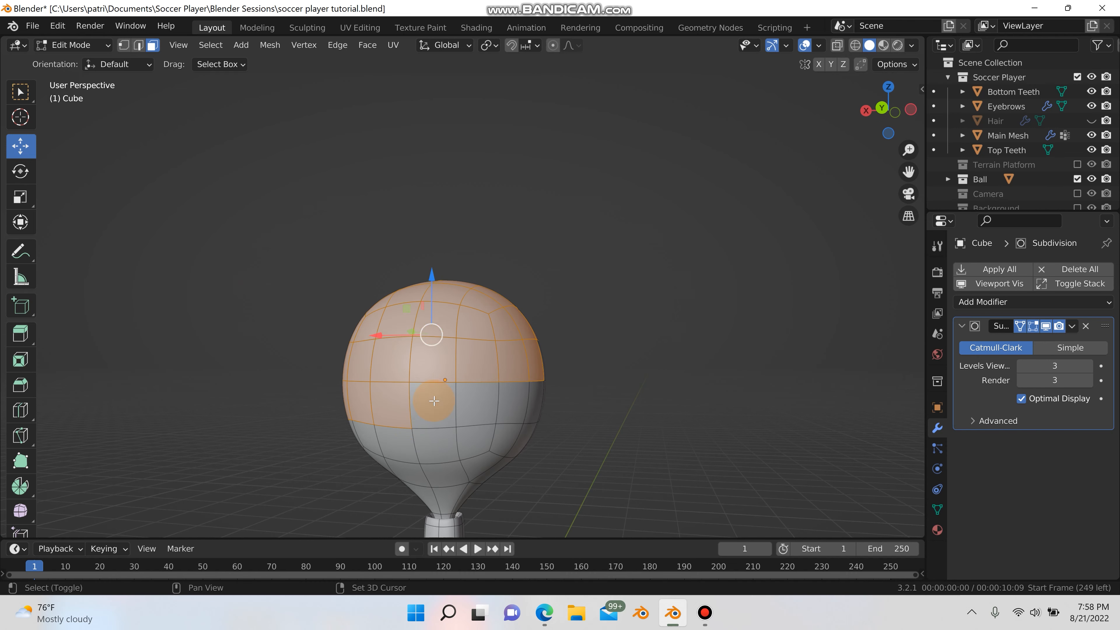
{"action": "left_click_drag", "start_coordinate": [435, 399], "coordinate": [470, 430], "text": "shift"}
{"action": "middle_click_drag", "start_coordinate": [471, 430], "coordinate": [572, 424]}
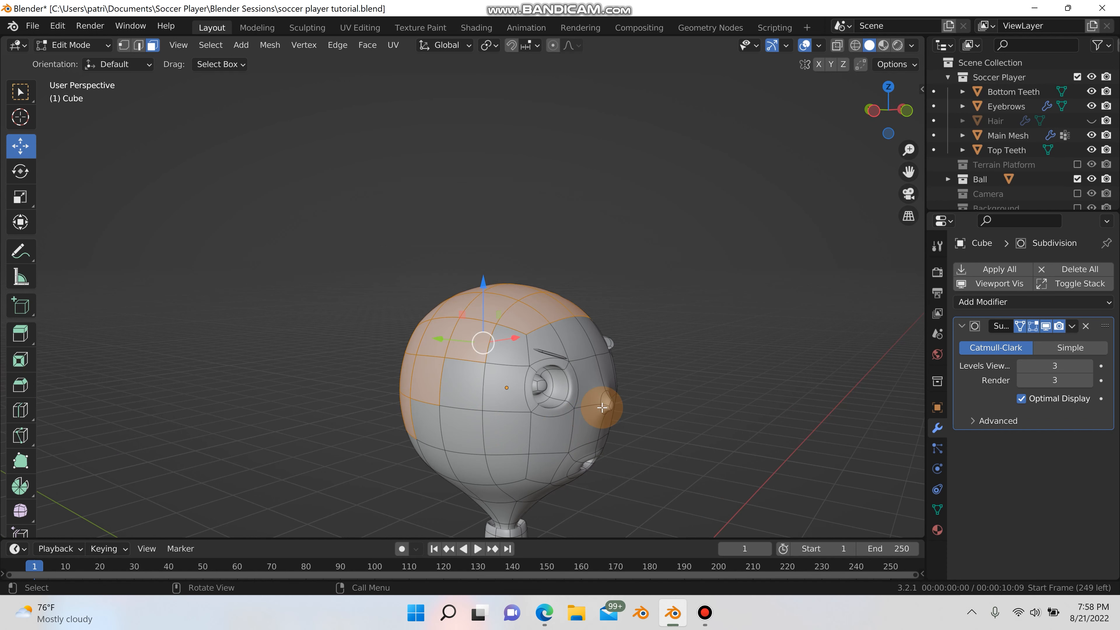
- Duplicate the selected scalp faces in place and scale the copy to 0.936
{"action": "key", "text": "shift+d"}
{"action": "key", "text": "Escape"}
{"action": "key", "text": "s"}
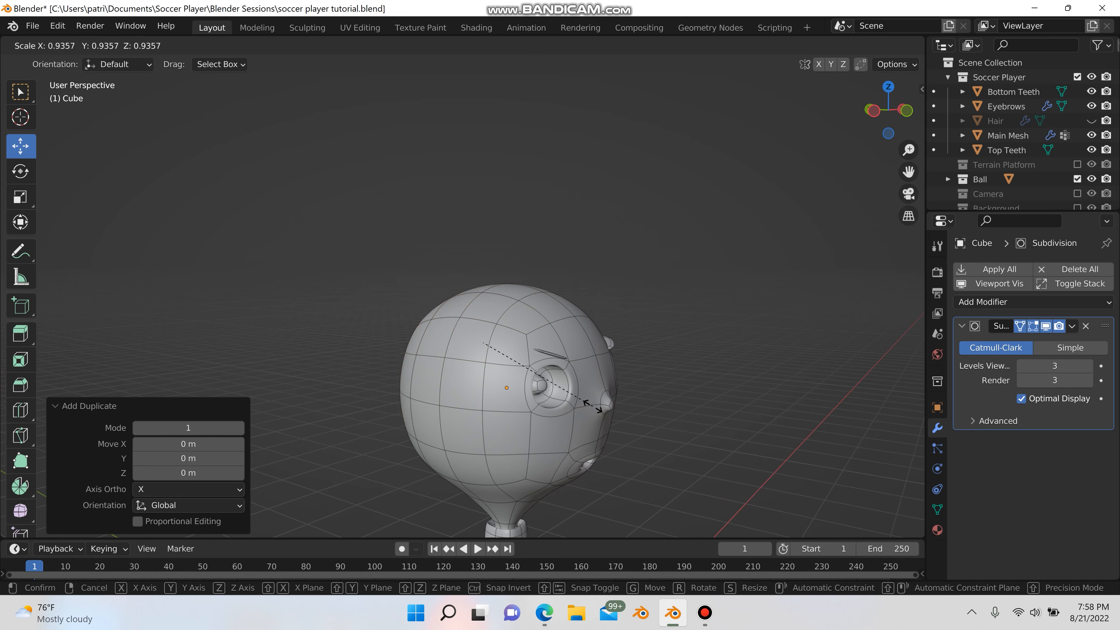
{"action": "left_click", "coordinate": [593, 406]}
- Extrude the duplicated scalp faces along their normals with an offset of 0.747 m, and return to object mode
{"action": "middle_click_drag", "start_coordinate": [617, 410], "coordinate": [525, 425]}
{"action": "key", "text": "alt+e"}
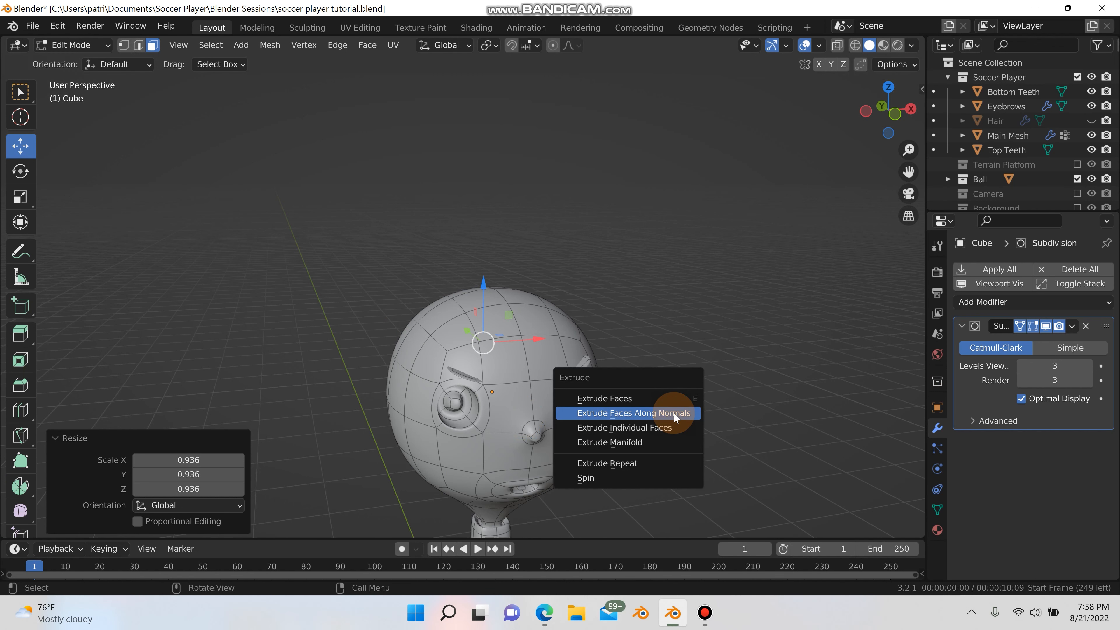
{"action": "left_click", "coordinate": [673, 412]}
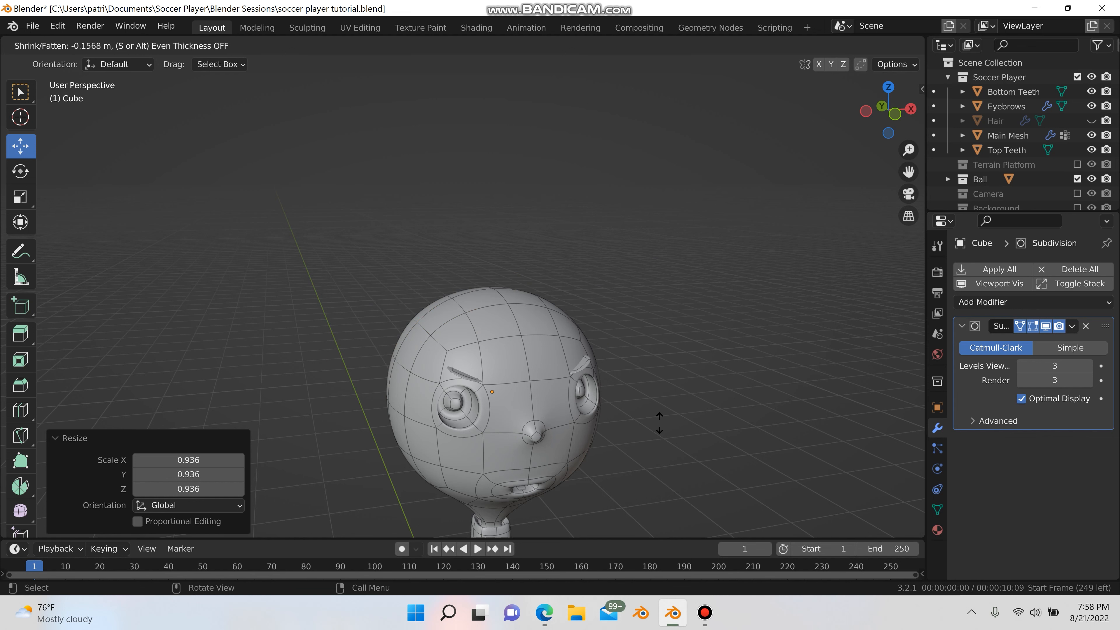
{"action": "left_click", "coordinate": [624, 359]}
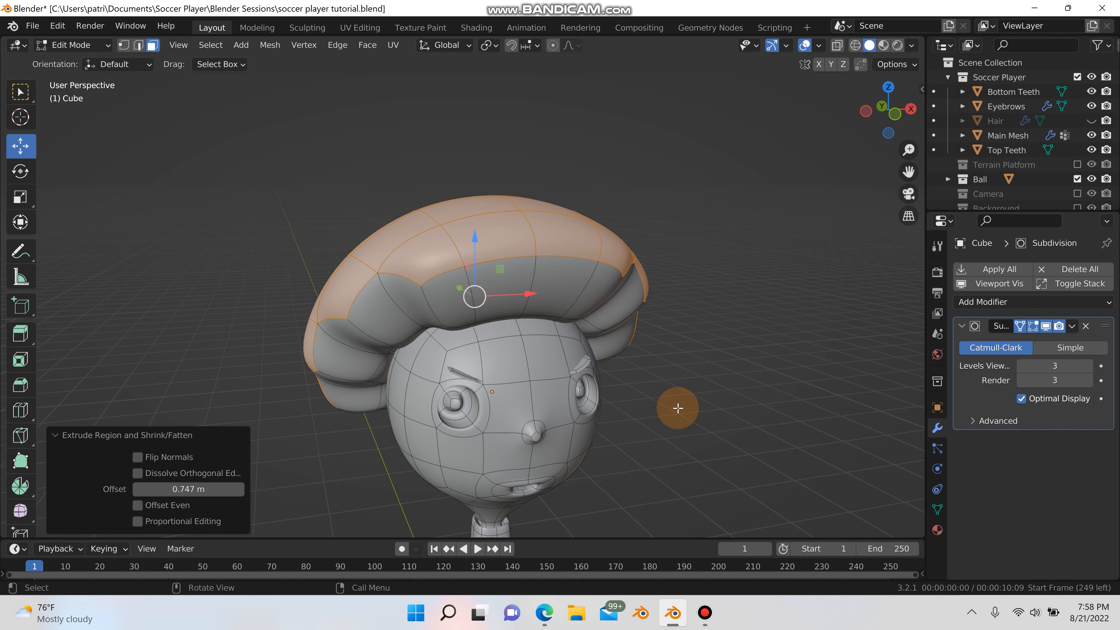
{"action": "key", "text": "Tab"}
{"action": "middle_click_drag", "start_coordinate": [706, 438], "coordinate": [620, 281]}
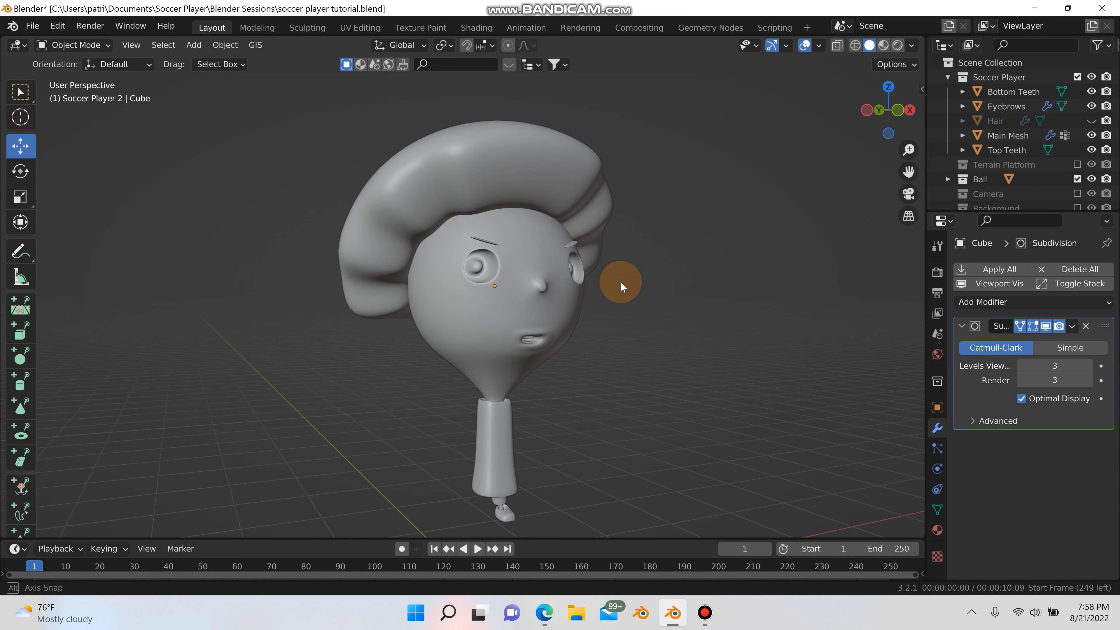
- Select the whole linked hair mesh, separate it into its own object, and return to object mode with nothing selected
{"action": "key", "text": "Tab"}
{"action": "key", "text": "l"}
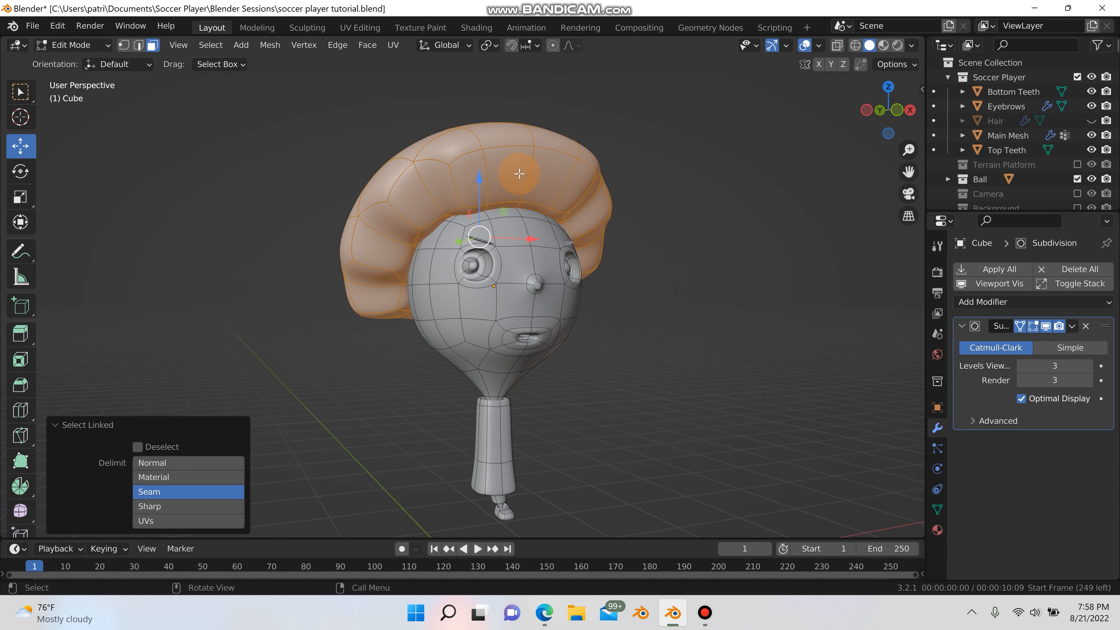
{"action": "key", "text": "p"}
{"action": "left_click", "coordinate": [519, 173]}
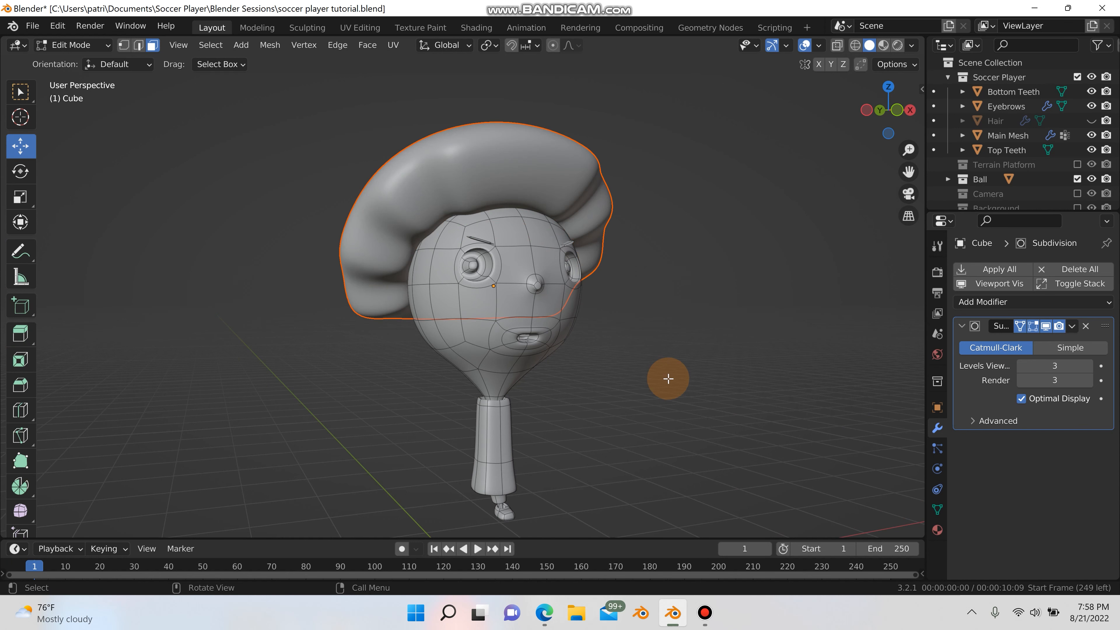
{"action": "key", "text": "Tab"}
{"action": "left_click", "coordinate": [657, 362]}
{"action": "middle_click_drag", "start_coordinate": [657, 363], "coordinate": [705, 287]}
- Enlarge the outliner area to show all Soccer Player 2 objects, and save the blend file
{"action": "left_click_drag", "start_coordinate": [963, 211], "coordinate": [943, 392]}
{"action": "left_click", "coordinate": [32, 26]}
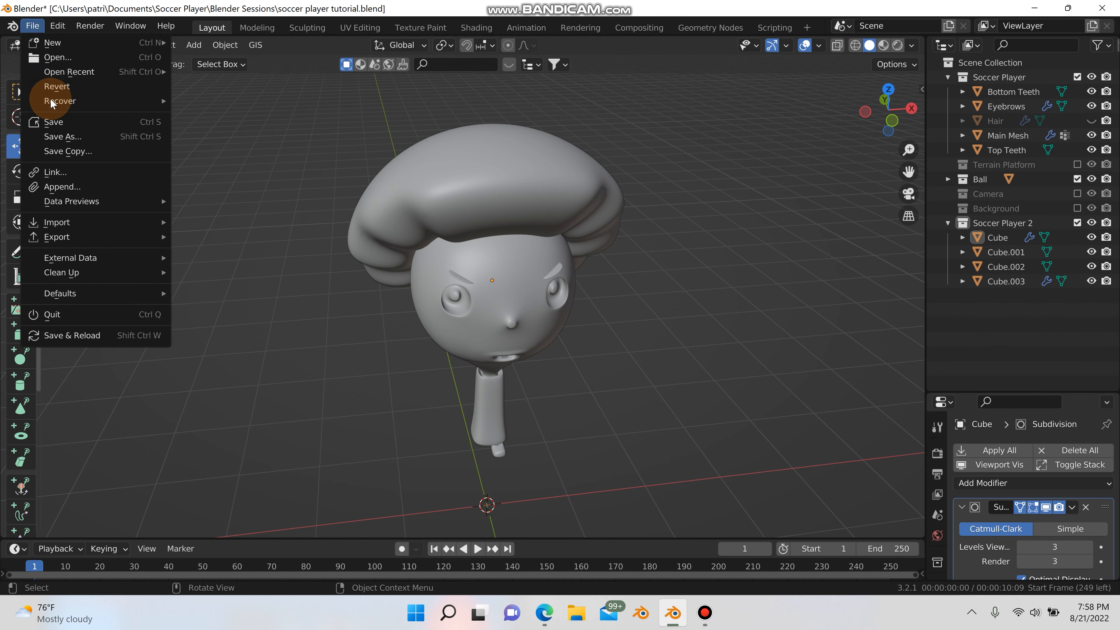
{"action": "left_click", "coordinate": [53, 122]}
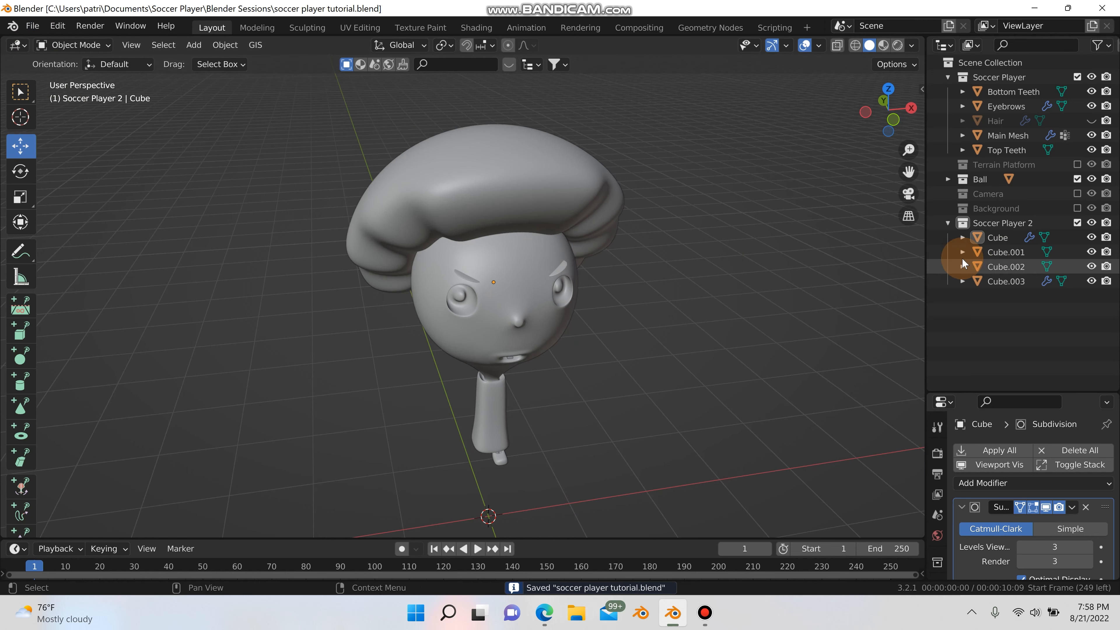
- Rename the second player's body object, Cube, as "Main Mesh 2"
{"action": "left_click", "coordinate": [1004, 239]}
{"action": "double_click", "coordinate": [1004, 238]}
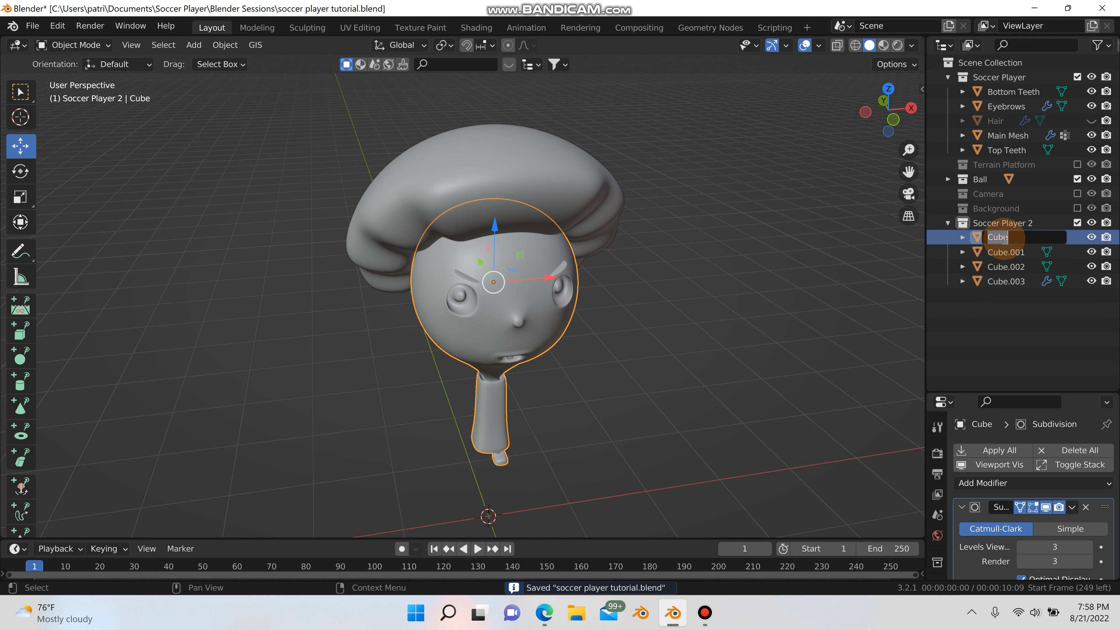
{"action": "type", "text": "Mai"}
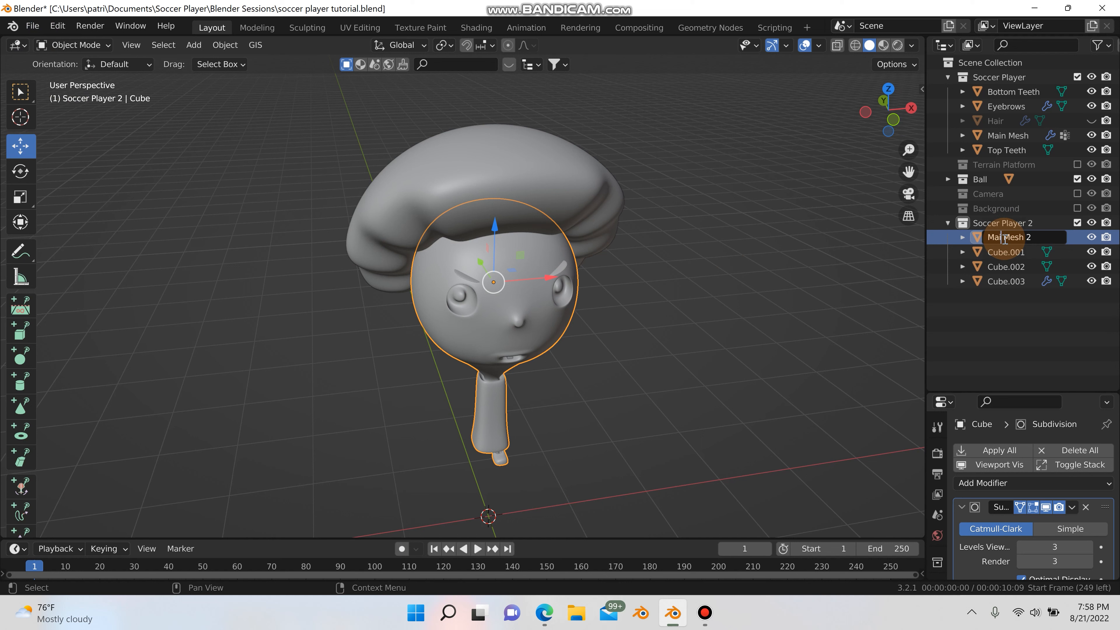
{"action": "type", "text": "n Mesh 2"}
{"action": "key", "text": "Return"}
- Rename the upper tooth object, Cube.001, as "Top Teeth 2"
{"action": "left_click", "coordinate": [1003, 238]}
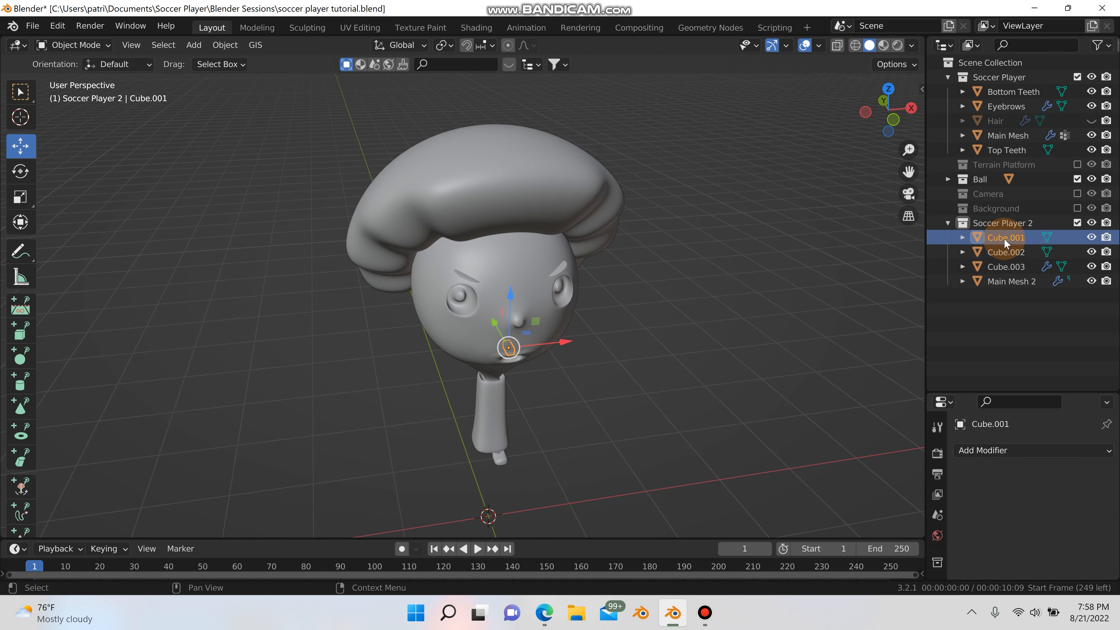
{"action": "double_click", "coordinate": [1003, 238]}
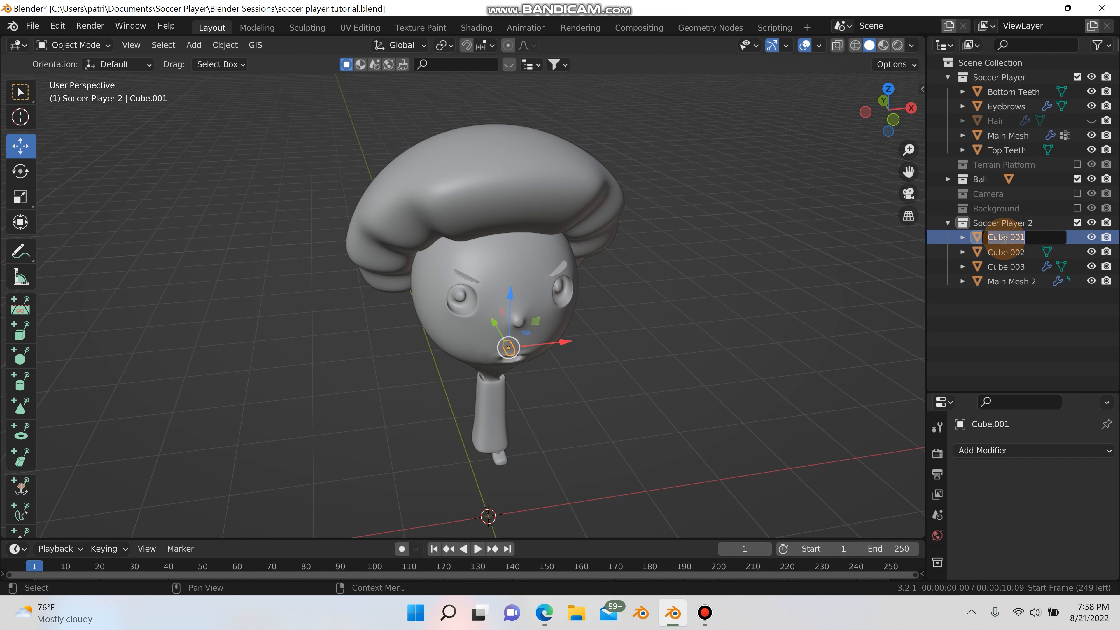
{"action": "left_click", "coordinate": [816, 370]}
{"action": "scroll", "coordinate": [692, 324], "scroll_direction": "up", "scroll_amount": 2}
{"action": "left_click", "coordinate": [623, 334]}
{"action": "scroll", "coordinate": [622, 335], "scroll_direction": "up", "scroll_amount": 1}
{"action": "mouse_move", "coordinate": [623, 335]}
{"action": "middle_mouse_down"}
{"action": "mouse_move", "coordinate": [616, 321]}
{"action": "mouse_move", "coordinate": [635, 327]}
{"action": "middle_mouse_up"}
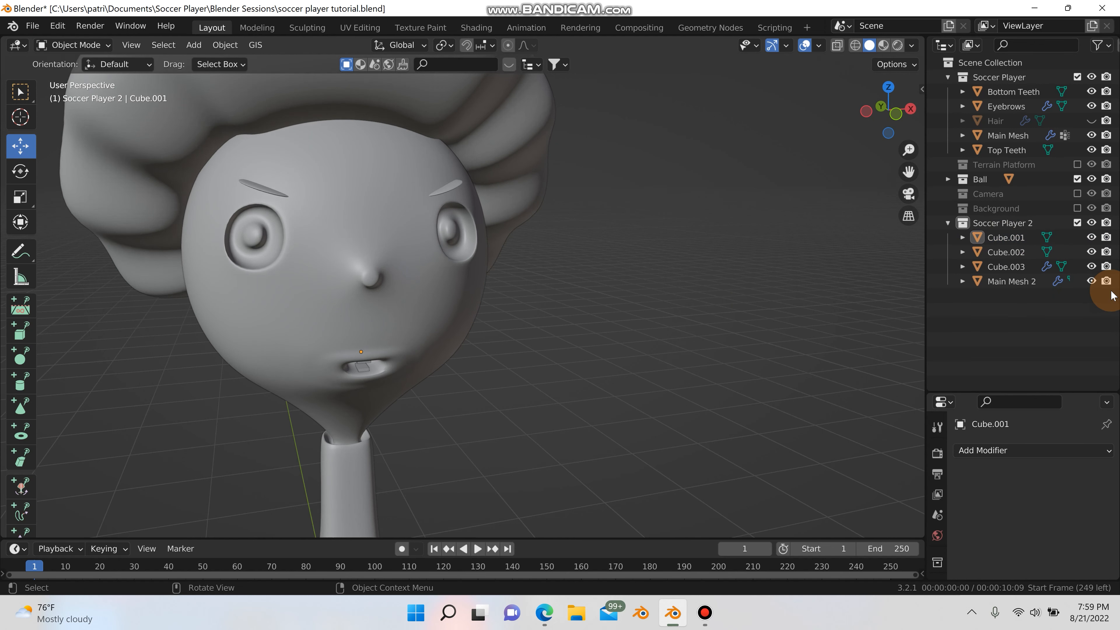
{"action": "left_click", "coordinate": [1009, 237]}
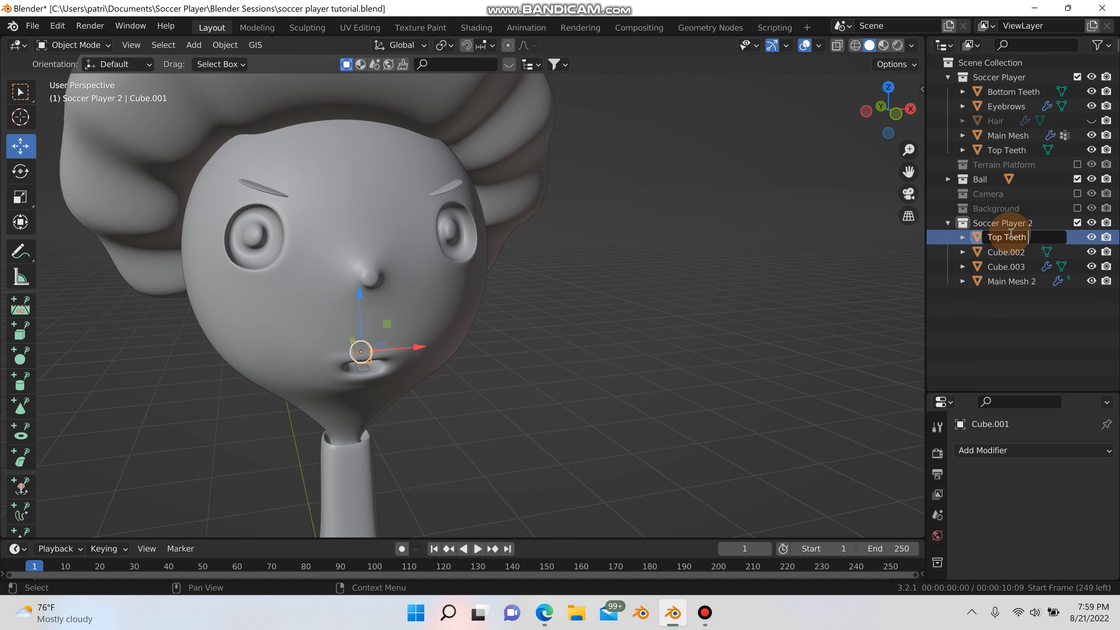
{"action": "key", "text": "Return"}
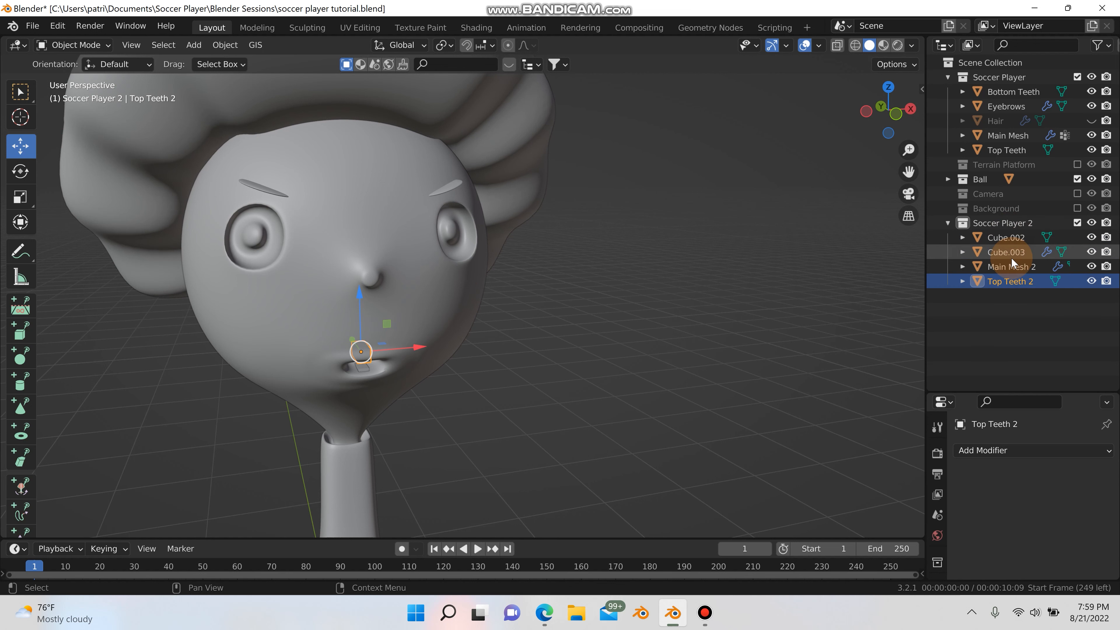
- Rename the lower tooth object, Cube.002, as "Bottom Teeth 2"
{"action": "left_click", "coordinate": [1011, 257]}
{"action": "left_click", "coordinate": [1002, 243]}
{"action": "double_click", "coordinate": [1001, 242]}
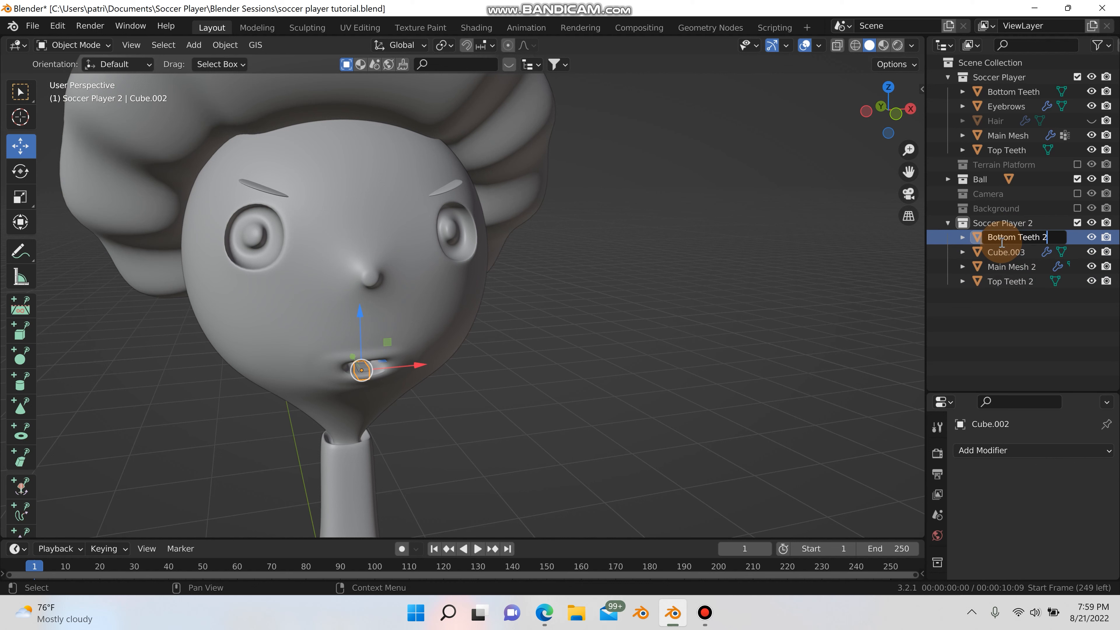
{"action": "left_click", "coordinate": [1000, 249]}
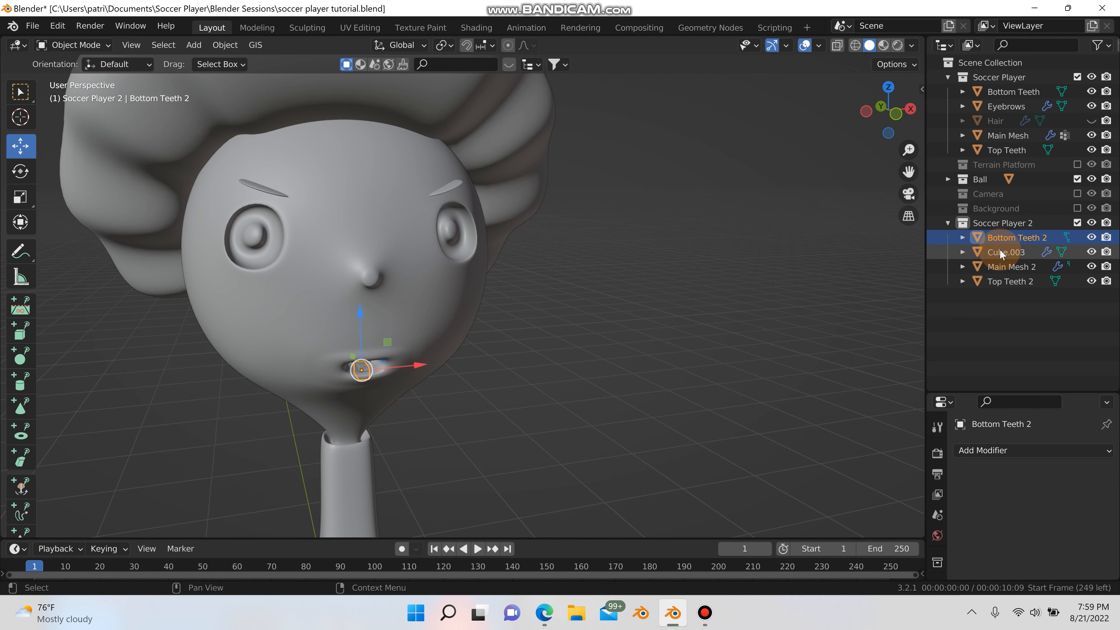
- Rename the hair object, Cube.003, as "Hair 2" and save the blend file with nothing selected
{"action": "double_click", "coordinate": [1000, 250]}
{"action": "type", "text": "H"}
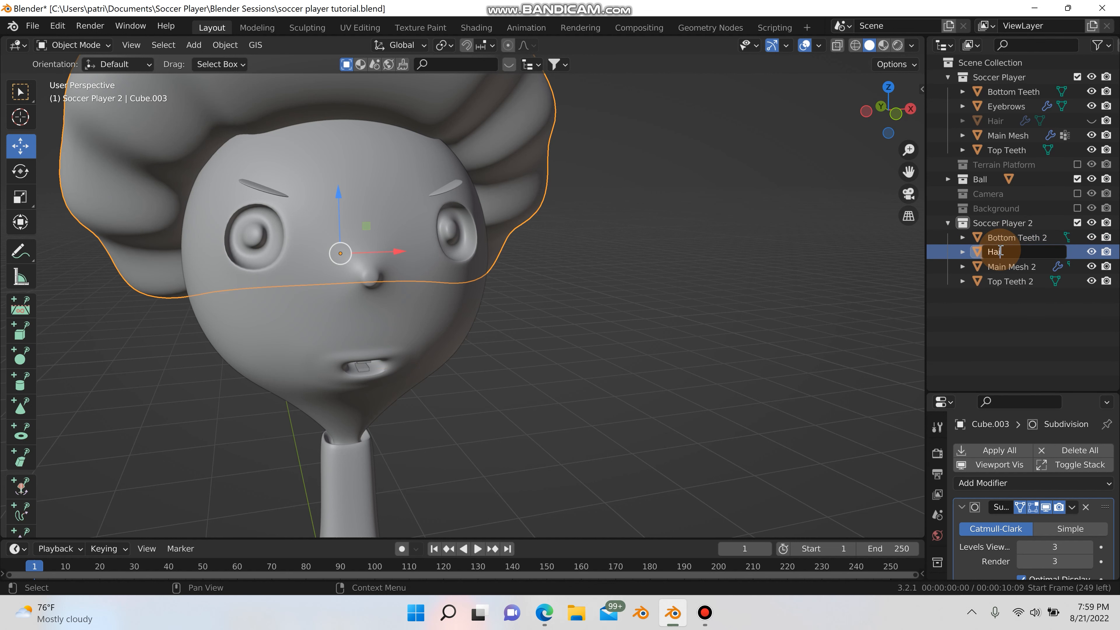
{"action": "type", "text": "air 2"}
{"action": "key", "text": "Return"}
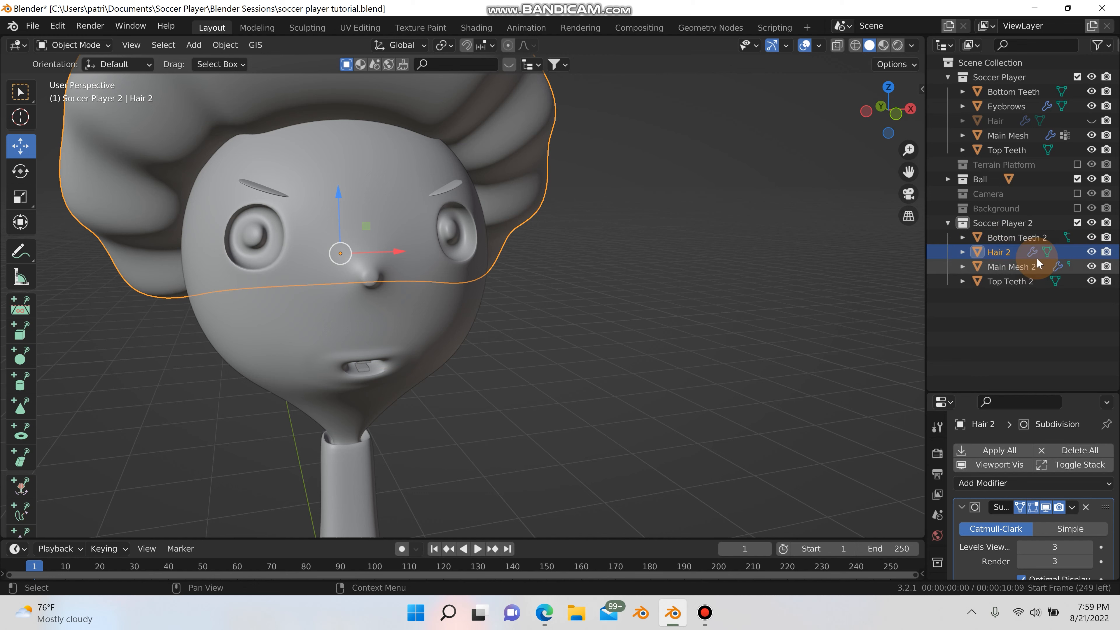
{"action": "left_click", "coordinate": [842, 319]}
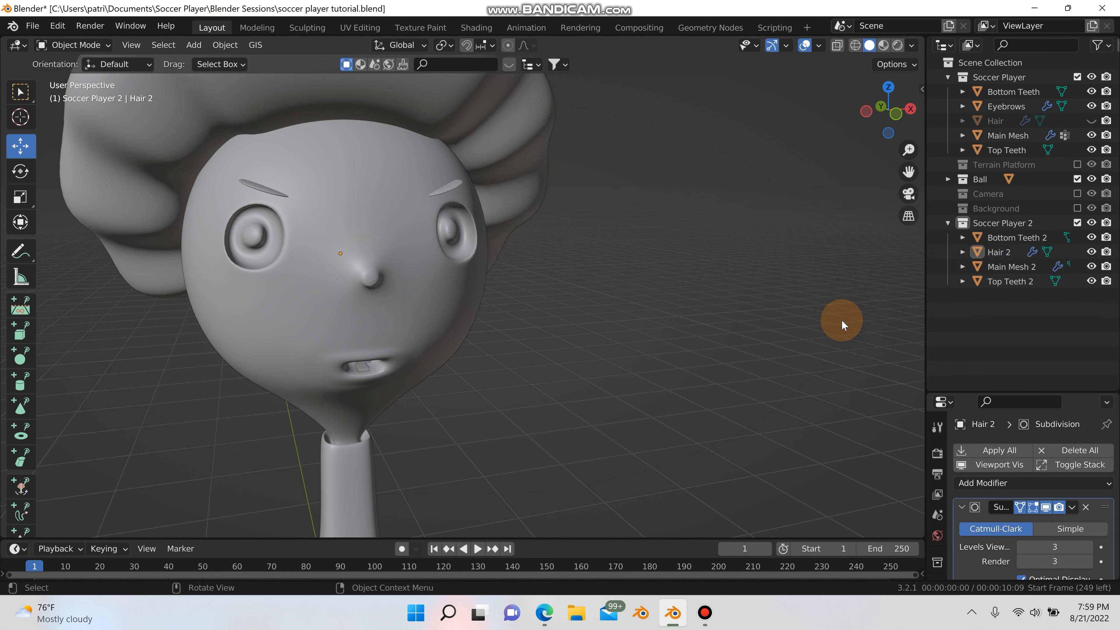
{"action": "scroll", "coordinate": [740, 350], "scroll_direction": "down", "scroll_amount": 8}
{"action": "scroll", "coordinate": [577, 330], "scroll_direction": "up", "scroll_amount": 10}
{"action": "key", "text": "ctrl+s"}
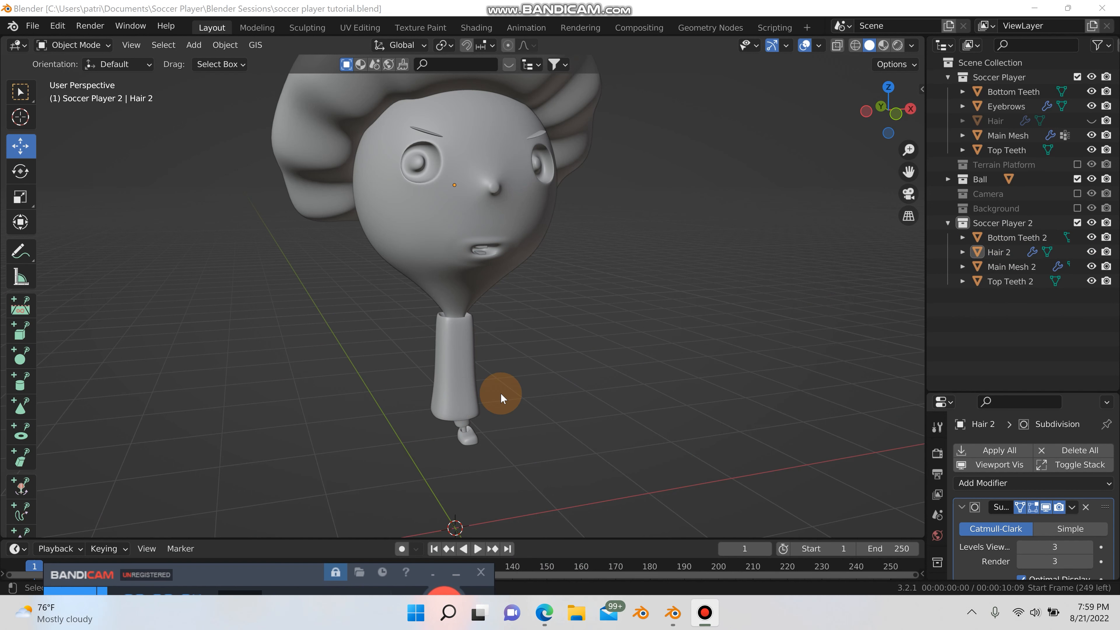
- In front view with X-ray on, delete the vertices of Main Mesh 2 on the negative X side, keeping the centre line
{"action": "key", "text": "KP_1"}
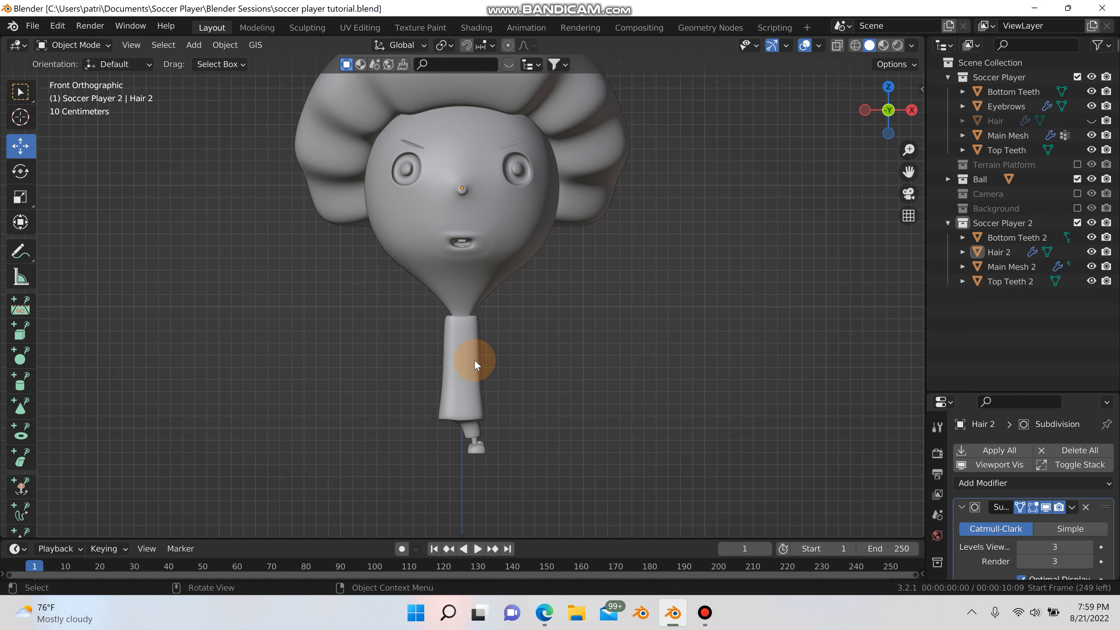
{"action": "left_click", "coordinate": [489, 211]}
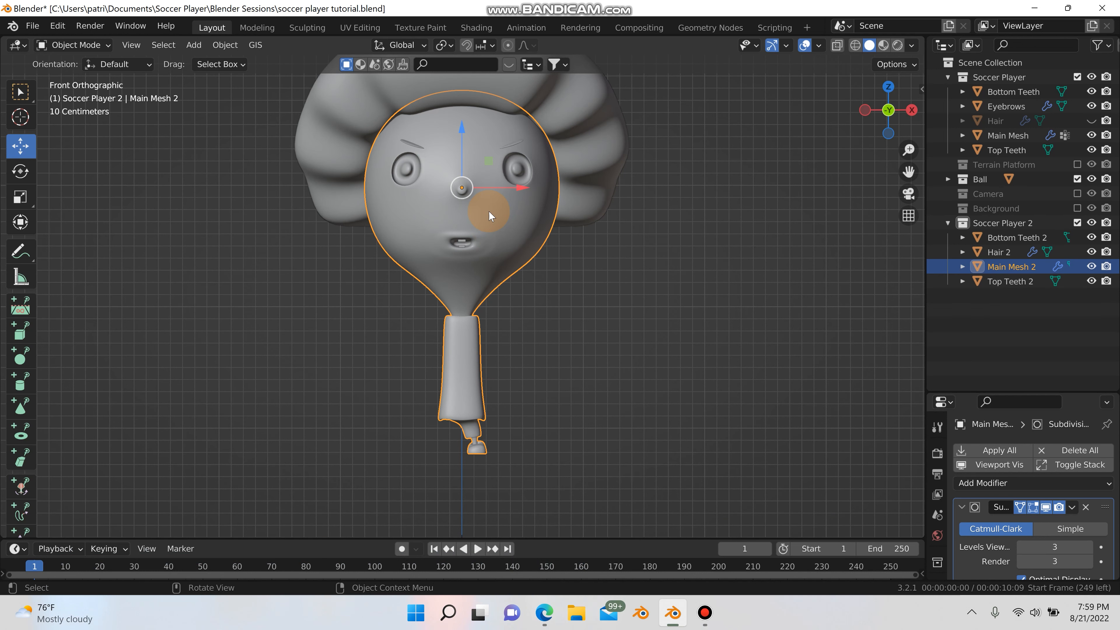
{"action": "key", "text": "1"}
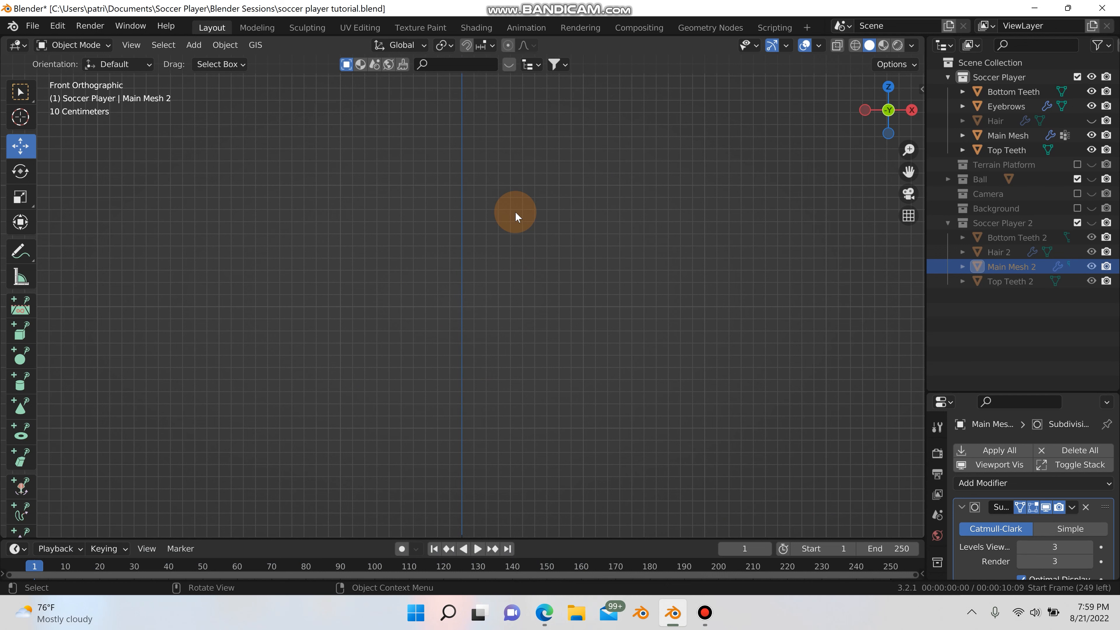
{"action": "key", "text": "ctrl+z"}
{"action": "key", "text": "Tab"}
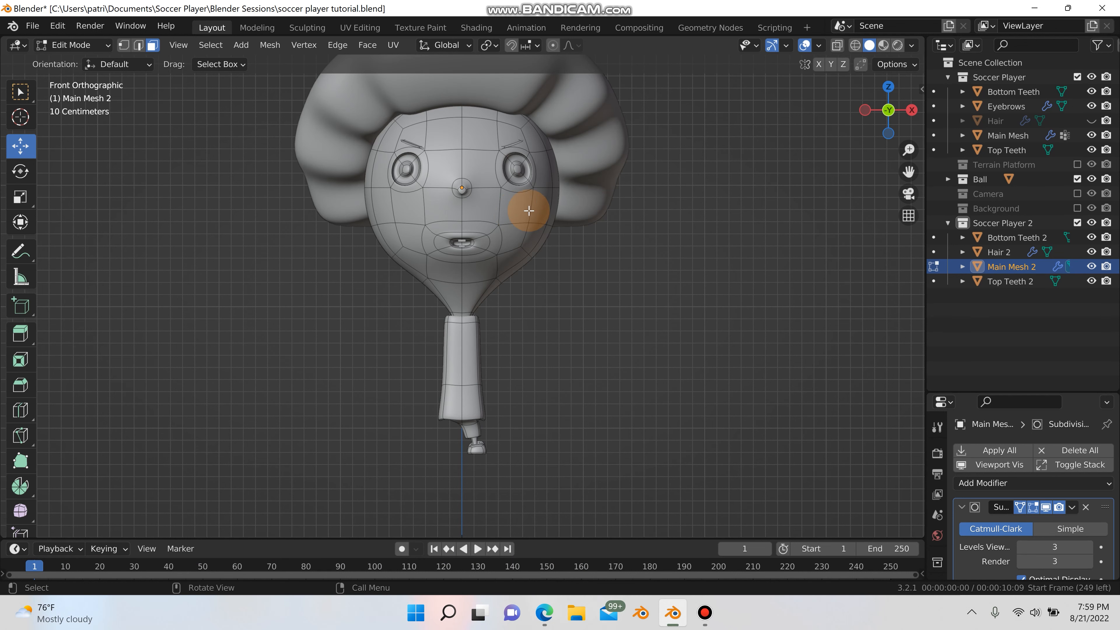
{"action": "left_click", "coordinate": [837, 45]}
{"action": "key", "text": "1"}
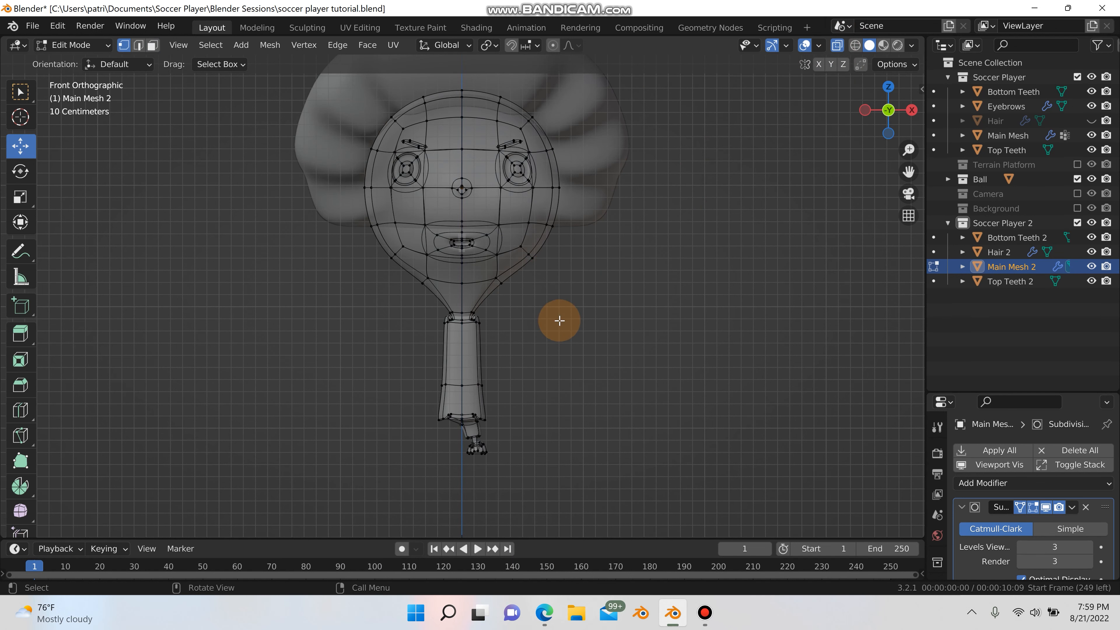
{"action": "middle_click_drag", "start_coordinate": [560, 320], "coordinate": [588, 398], "text": "shift"}
{"action": "left_click_drag", "start_coordinate": [311, 113], "coordinate": [483, 560]}
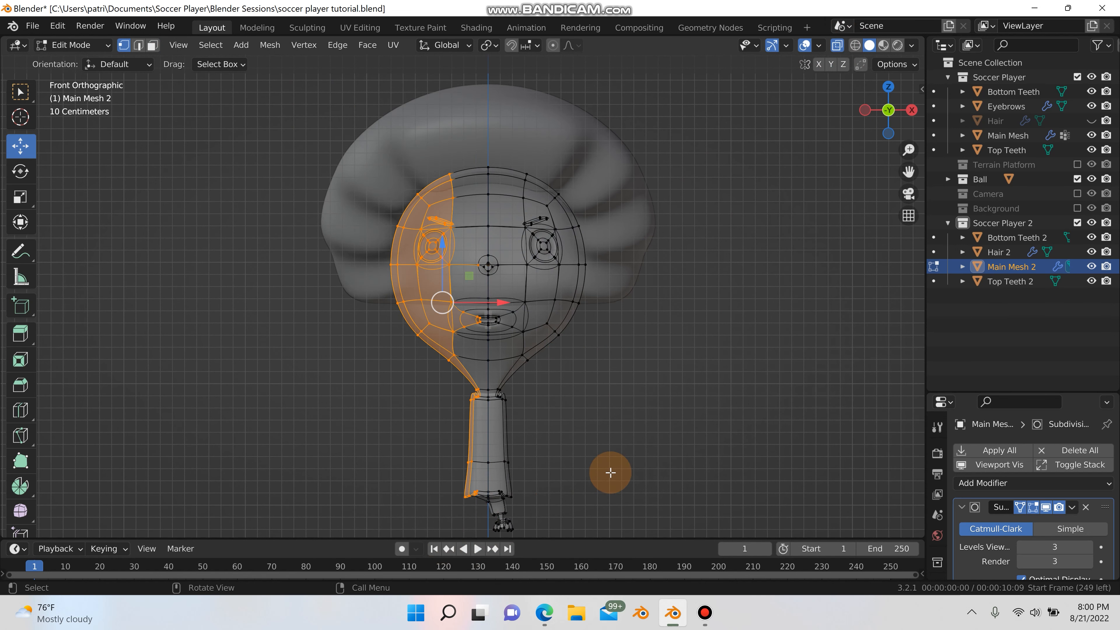
{"action": "key", "text": "x"}
{"action": "left_click", "coordinate": [605, 410]}
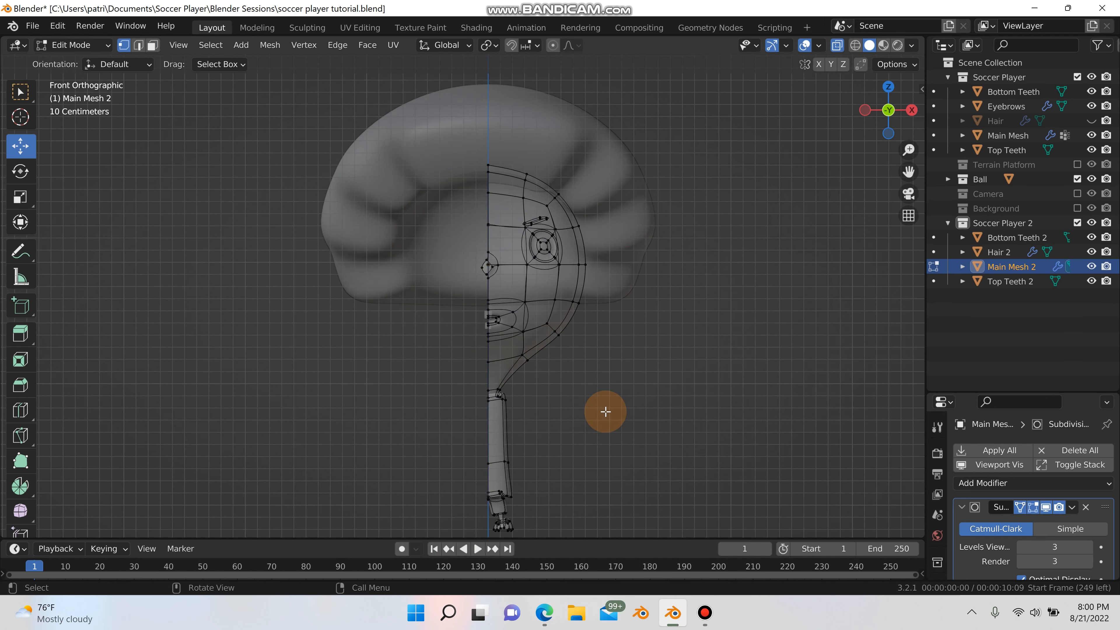
- Delete the leftover nose vertex beyond the centre line, and return to object mode with X-ray off
{"action": "scroll", "coordinate": [513, 304], "scroll_direction": "up", "scroll_amount": 5}
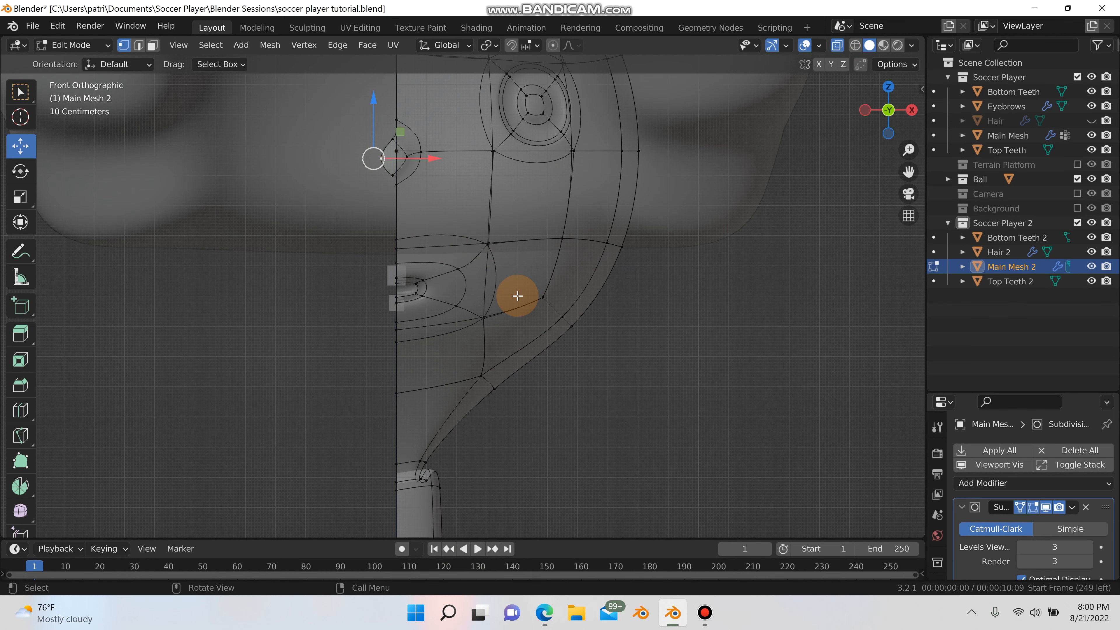
{"action": "key", "text": "x"}
{"action": "left_click", "coordinate": [531, 312]}
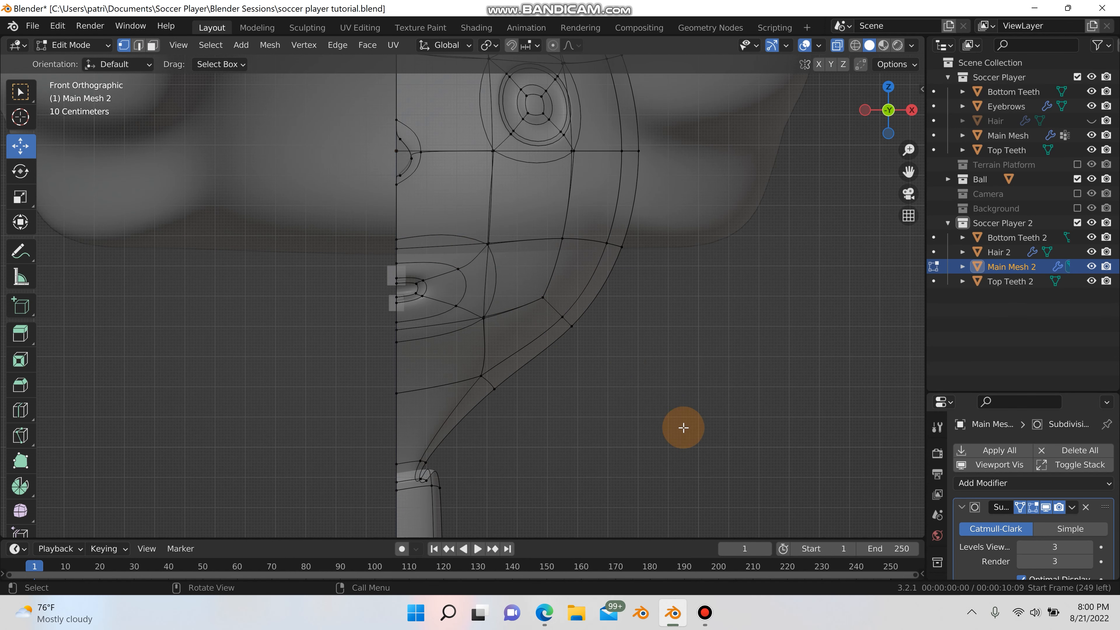
{"action": "key", "text": "Tab"}
{"action": "left_click", "coordinate": [674, 424]}
{"action": "scroll", "coordinate": [593, 374], "scroll_direction": "down", "scroll_amount": 3}
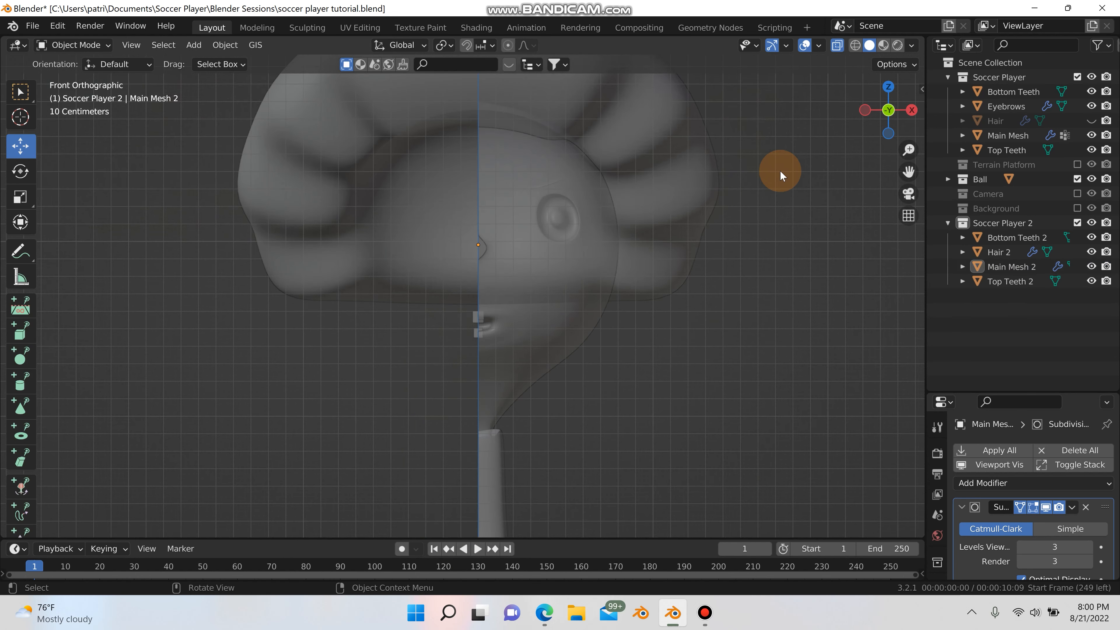
{"action": "left_click", "coordinate": [835, 46]}
{"action": "scroll", "coordinate": [654, 312], "scroll_direction": "down", "scroll_amount": 4}
- Add a Mirror modifier on the X axis to Main Mesh 2, enlarging the modifier properties area
{"action": "left_click", "coordinate": [501, 251]}
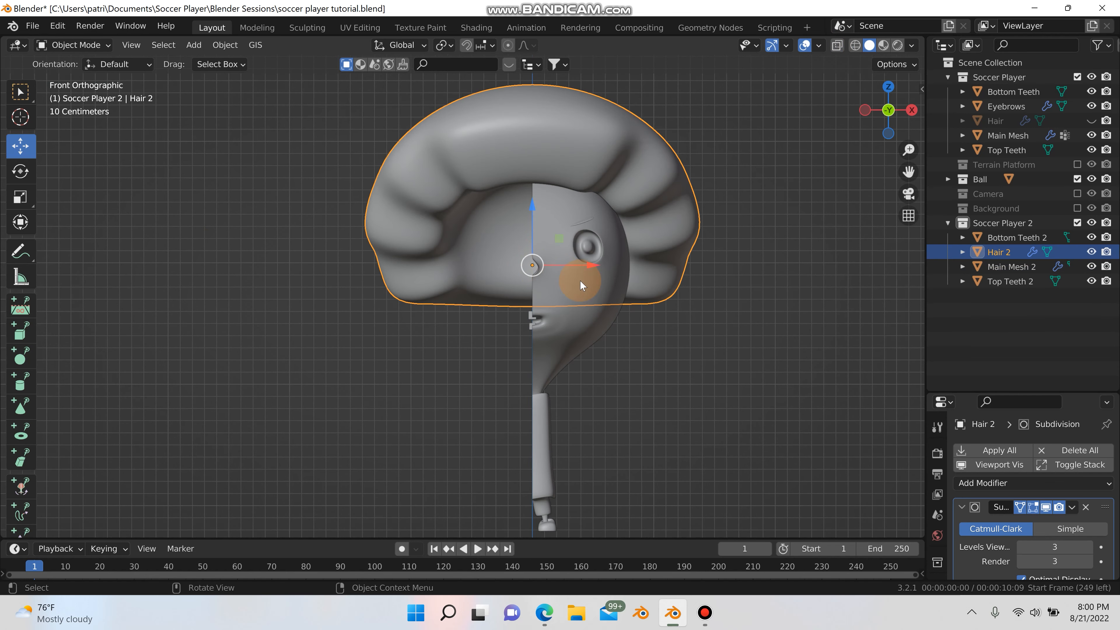
{"action": "left_click", "coordinate": [610, 314]}
{"action": "scroll", "coordinate": [937, 529], "scroll_direction": "down", "scroll_amount": 4}
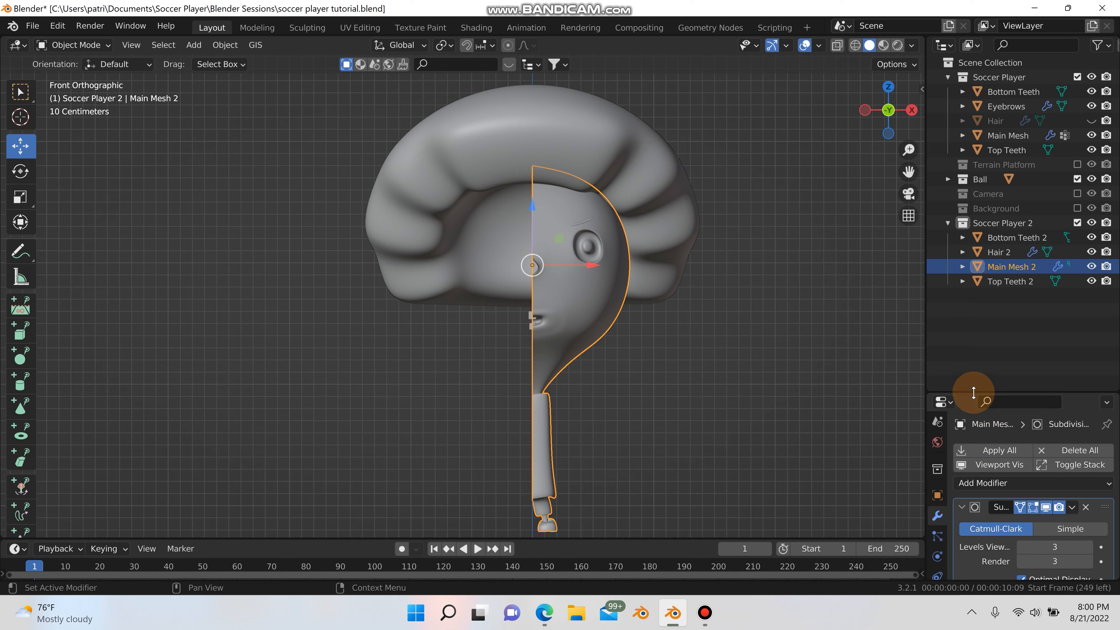
{"action": "left_click_drag", "start_coordinate": [973, 391], "coordinate": [965, 277]}
{"action": "left_click", "coordinate": [1001, 375]}
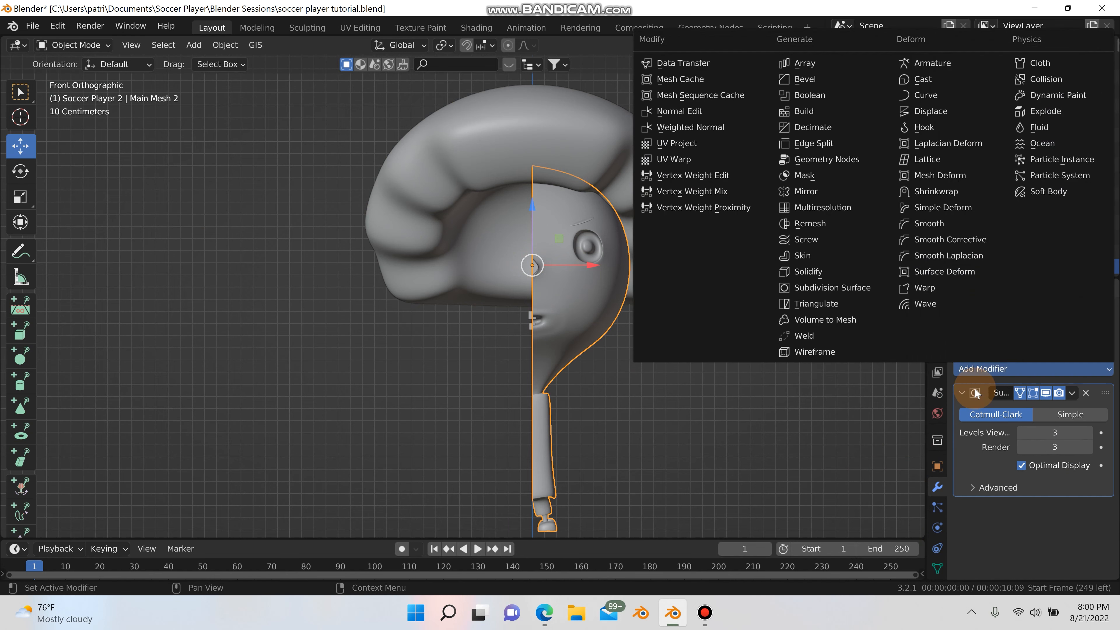
{"action": "left_click", "coordinate": [976, 370]}
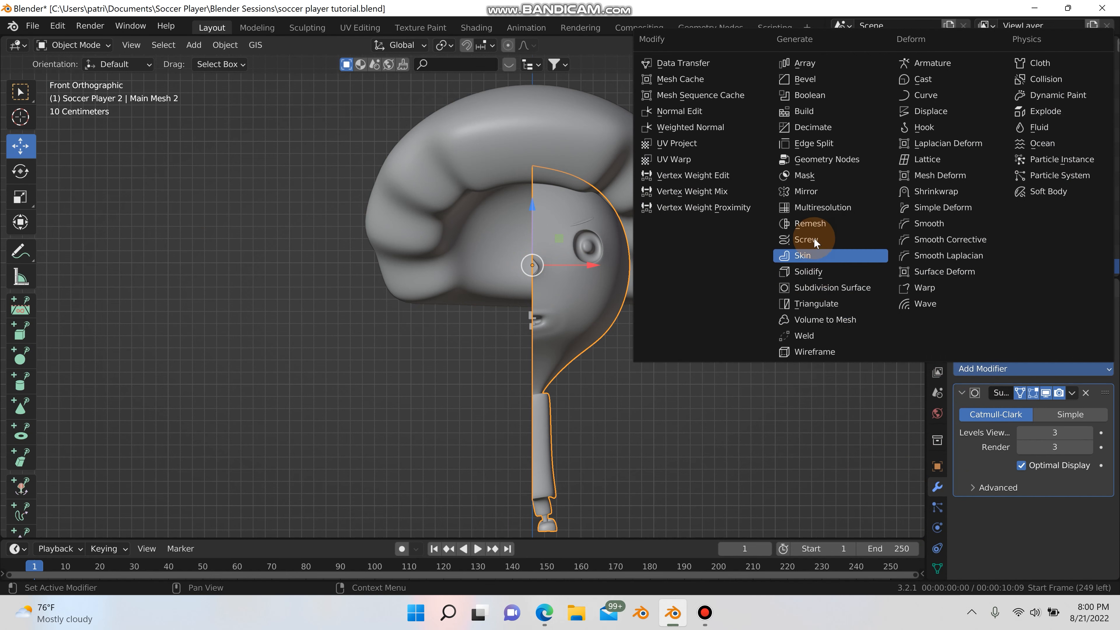
{"action": "left_click", "coordinate": [812, 192]}
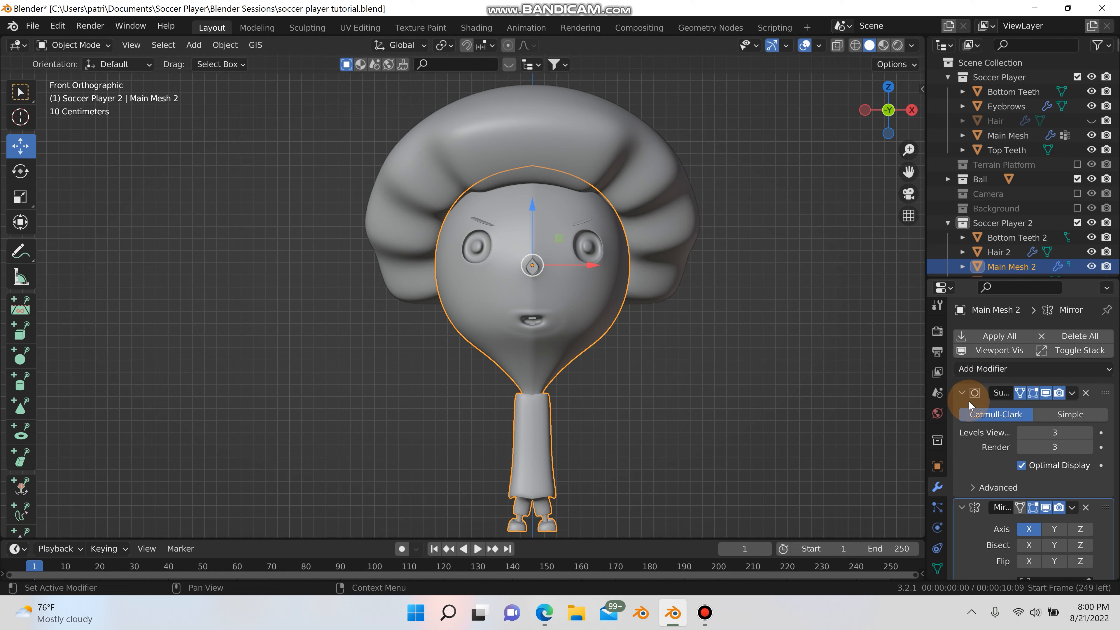
- Move the Mirror modifier above the Subdivision modifier on Main Mesh 2 and enable Clipping
{"action": "left_click", "coordinate": [1096, 522]}
{"action": "left_click_drag", "start_coordinate": [1089, 494], "coordinate": [1091, 364]}
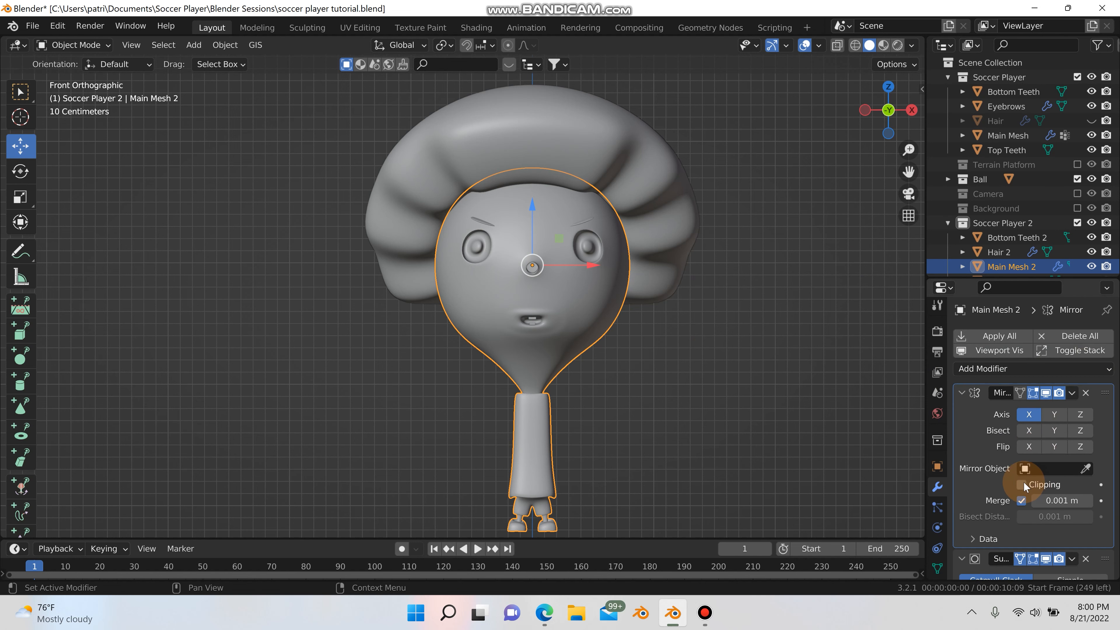
{"action": "left_click", "coordinate": [702, 314]}
- Select the open edge loop at the nose tip of Main Mesh 2, fill it with a face, and return to object mode
{"action": "scroll", "coordinate": [688, 311], "scroll_direction": "up", "scroll_amount": 4}
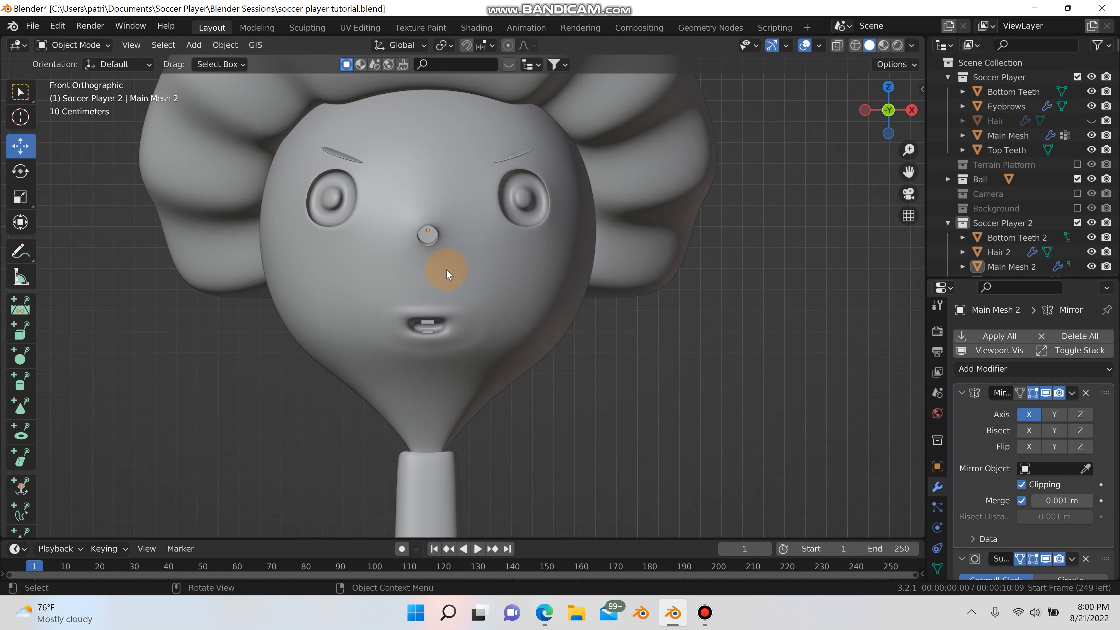
{"action": "left_click", "coordinate": [454, 275]}
{"action": "middle_click_drag", "start_coordinate": [495, 313], "coordinate": [653, 365]}
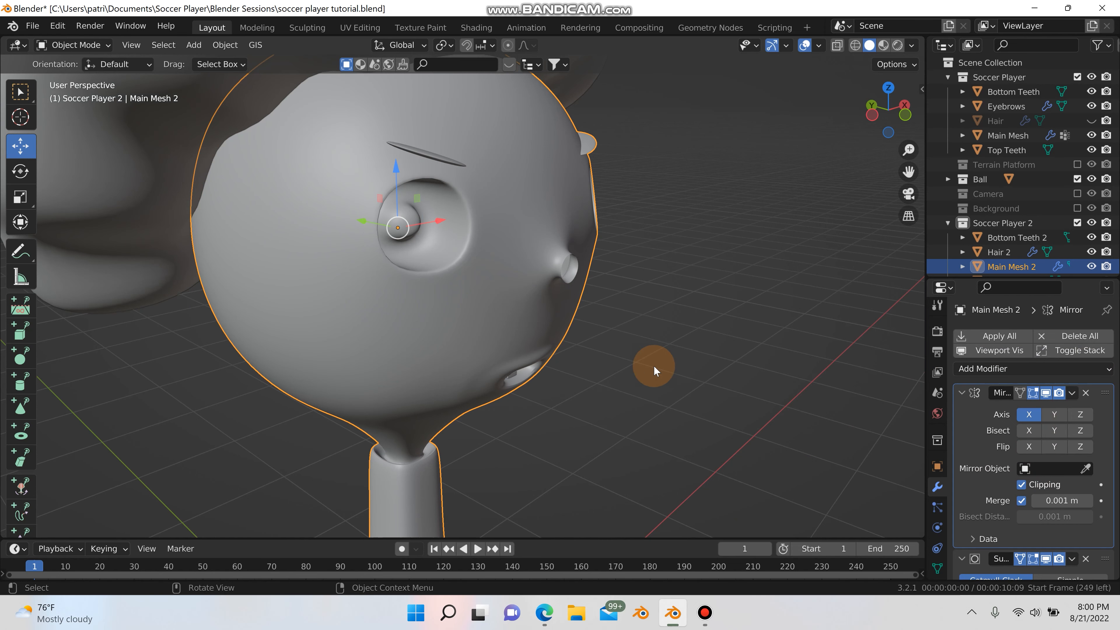
{"action": "left_click", "coordinate": [652, 363]}
{"action": "scroll", "coordinate": [612, 307], "scroll_direction": "up", "scroll_amount": 2}
{"action": "left_click", "coordinate": [555, 267]}
{"action": "middle_click_drag", "start_coordinate": [555, 268], "coordinate": [507, 265]}
{"action": "key", "text": "Tab"}
{"action": "scroll", "coordinate": [495, 247], "scroll_direction": "up", "scroll_amount": 1}
{"action": "left_click", "coordinate": [468, 231], "text": "alt"}
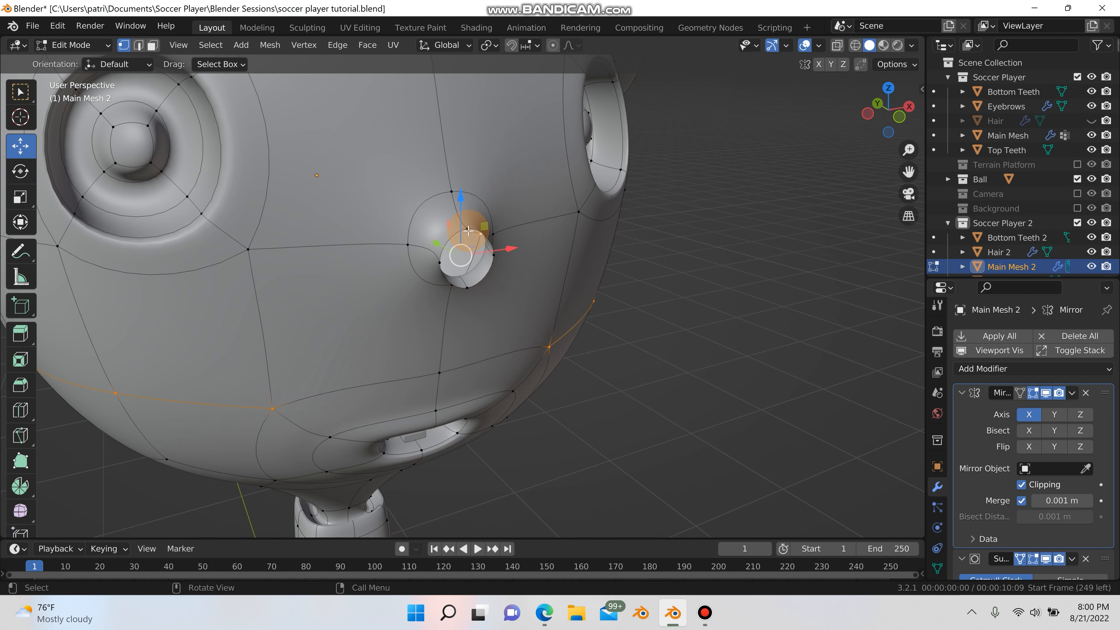
{"action": "left_click", "coordinate": [485, 249], "text": "alt"}
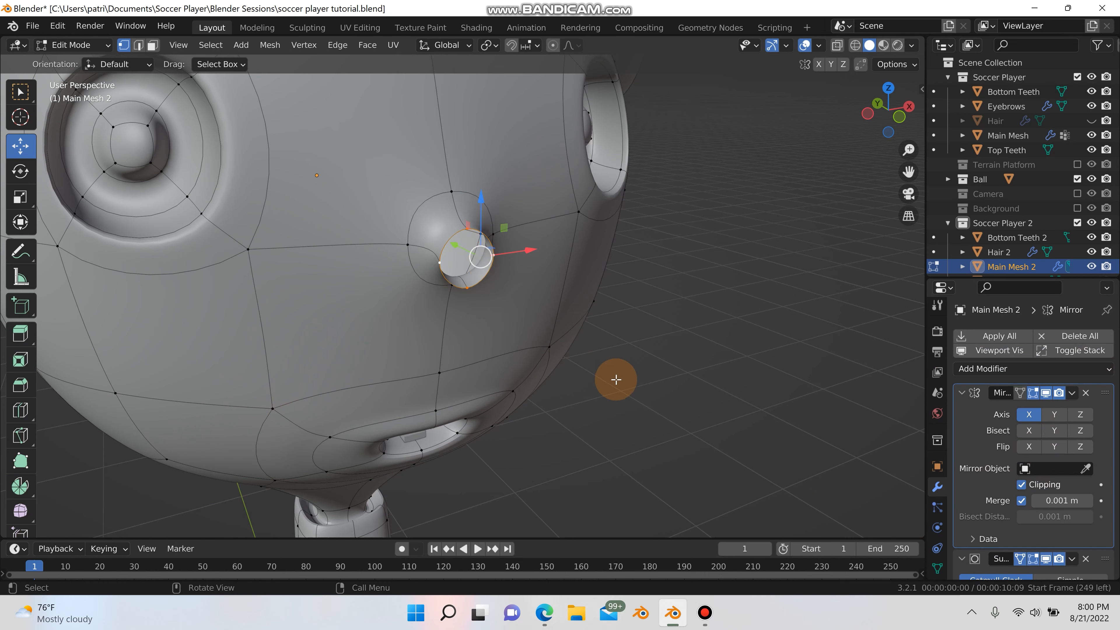
{"action": "scroll", "coordinate": [681, 412], "scroll_direction": "down", "scroll_amount": 3}
{"action": "key", "text": "Tab"}
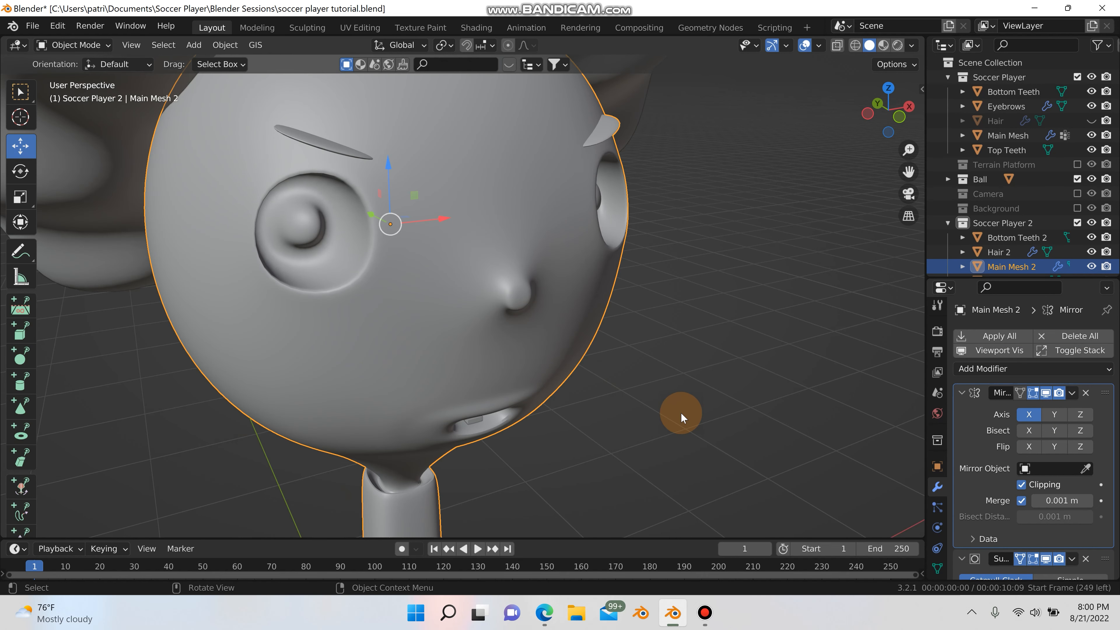
- Examine the mirrored body, face and hair of the second soccer player from several angles
{"action": "left_click", "coordinate": [681, 413]}
{"action": "scroll", "coordinate": [680, 412], "scroll_direction": "down", "scroll_amount": 7}
{"action": "middle_click_drag", "start_coordinate": [683, 411], "coordinate": [501, 338]}
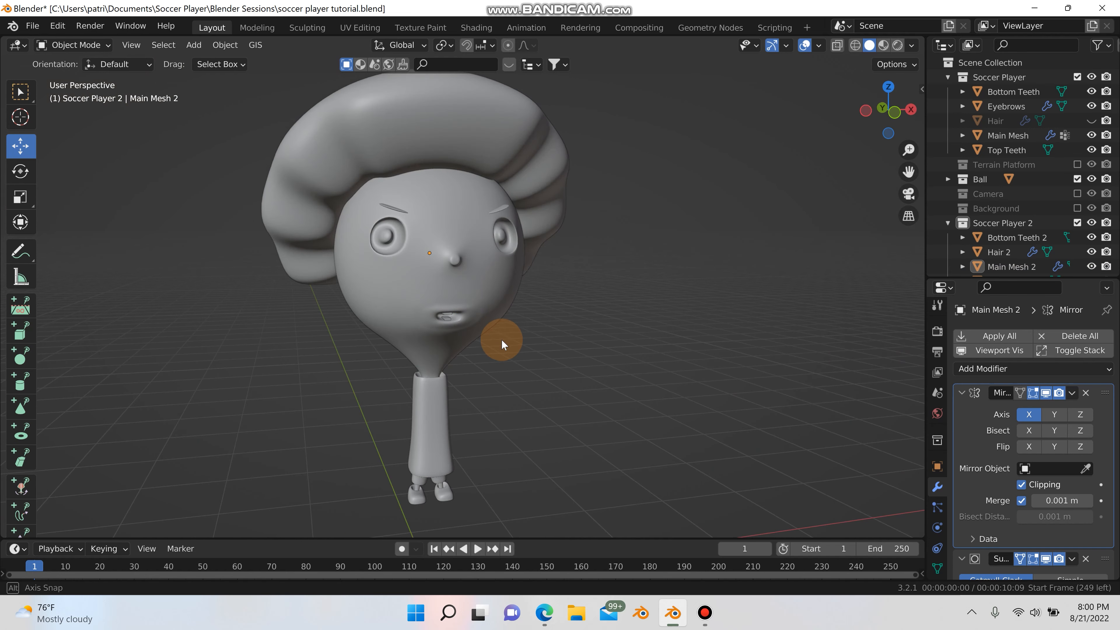
{"action": "scroll", "coordinate": [448, 303], "scroll_direction": "up", "scroll_amount": 3}
{"action": "left_click", "coordinate": [286, 146]}
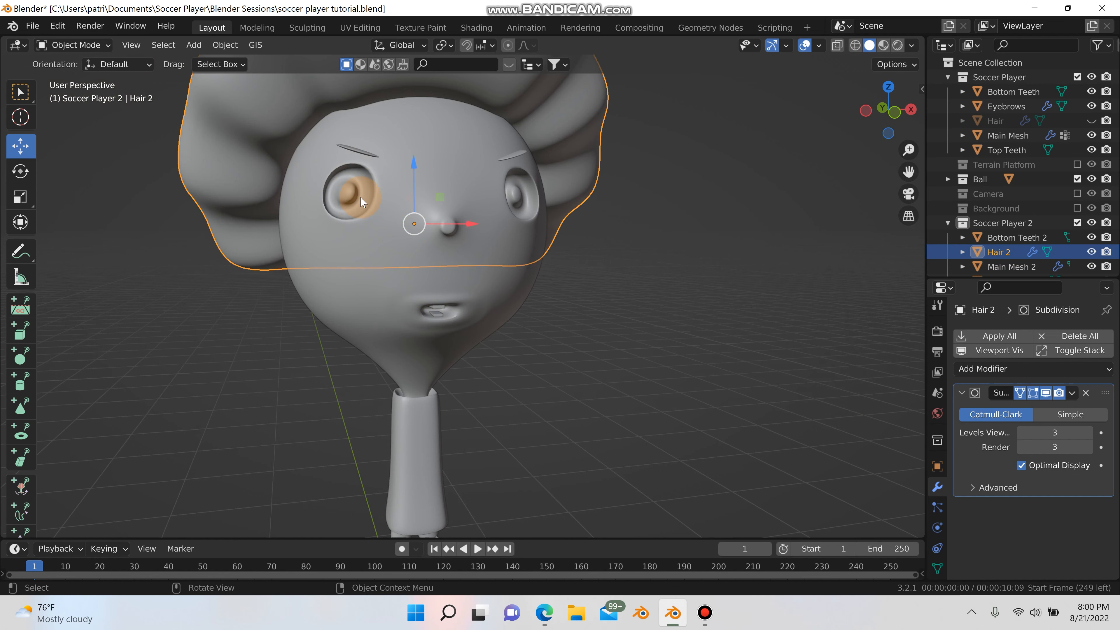
{"action": "scroll", "coordinate": [331, 130], "scroll_direction": "down", "scroll_amount": 2}
{"action": "middle_click_drag", "start_coordinate": [332, 130], "coordinate": [358, 175]}
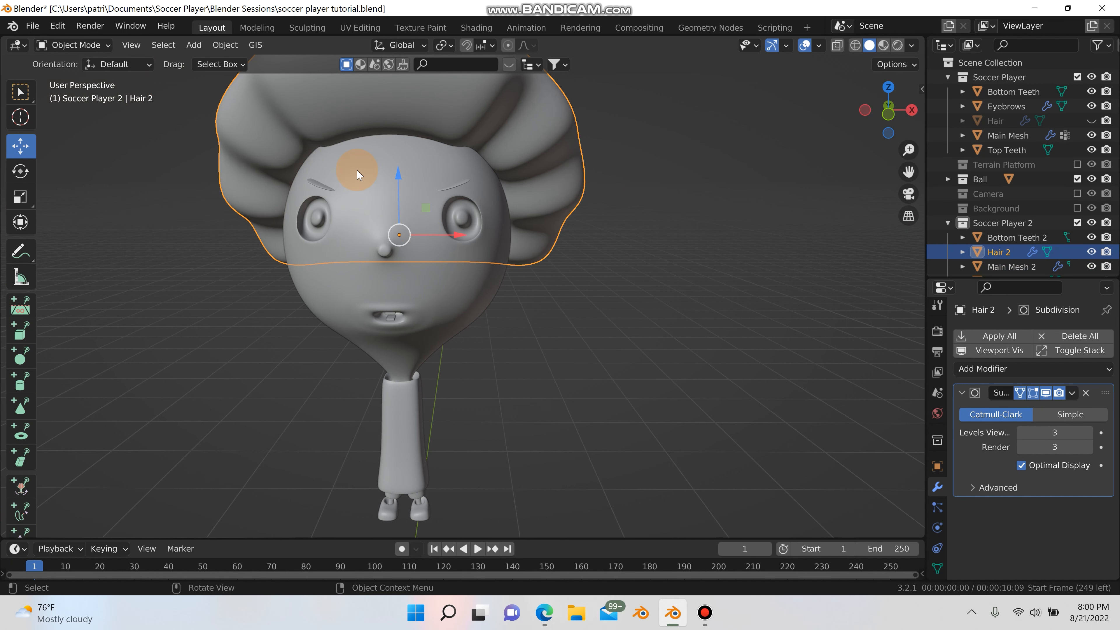
{"action": "middle_click_drag", "start_coordinate": [421, 234], "coordinate": [518, 324]}
{"action": "left_click", "coordinate": [602, 321]}
{"action": "scroll", "coordinate": [602, 322], "scroll_direction": "down", "scroll_amount": 1}
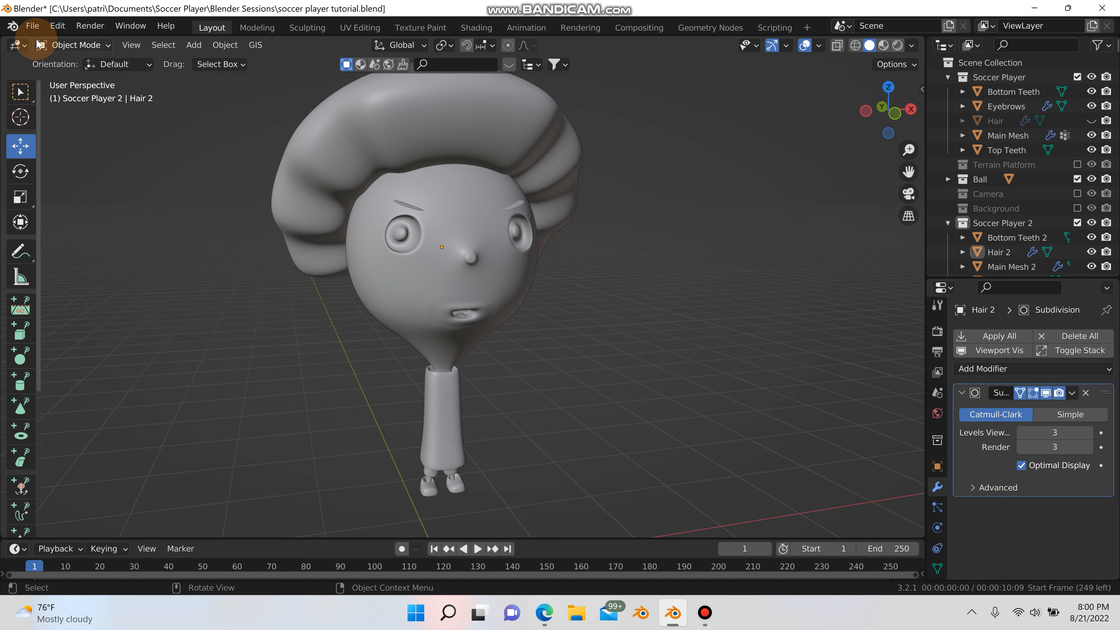
- Save the blend file with the mirrored second player
{"action": "left_click", "coordinate": [35, 30]}
{"action": "left_click", "coordinate": [62, 122]}
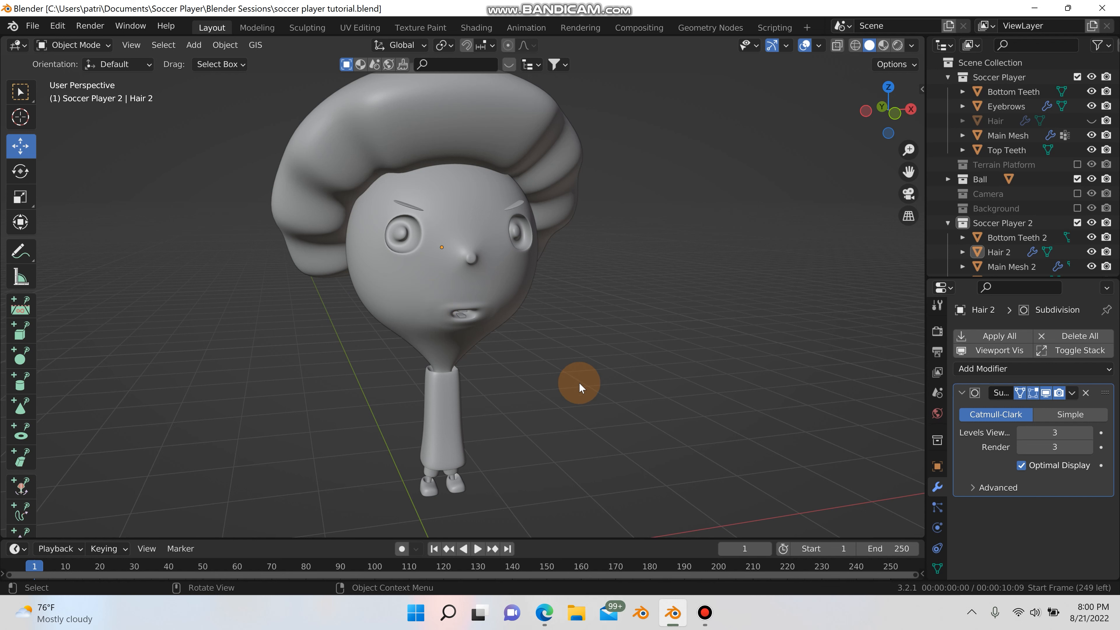
- Select Main Mesh 2 and show its material settings
{"action": "left_click", "coordinate": [478, 301]}
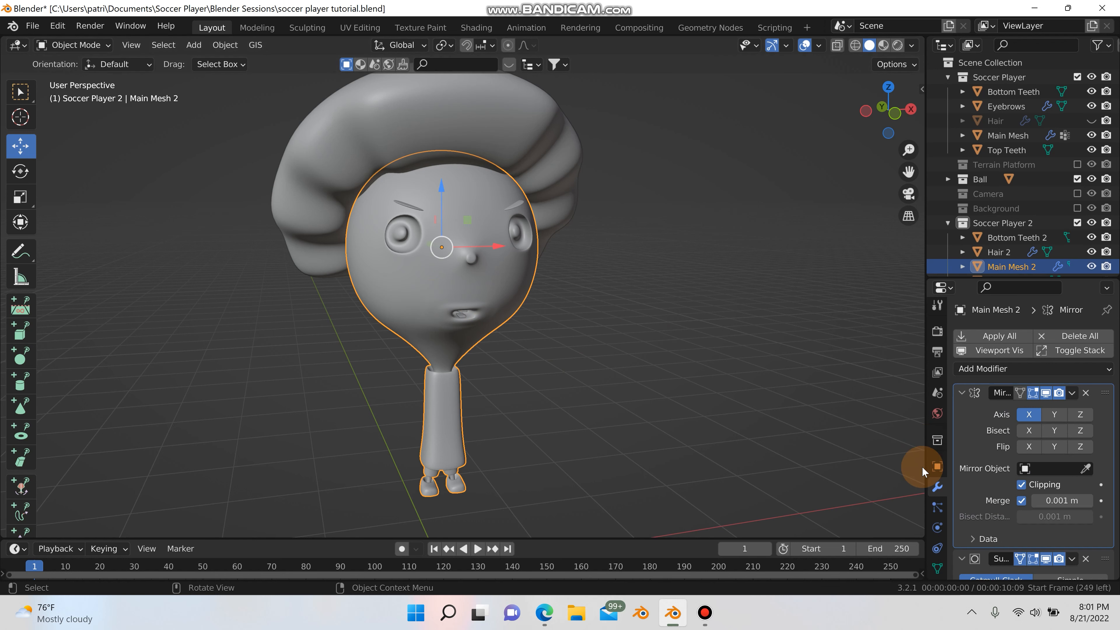
{"action": "scroll", "coordinate": [930, 446], "scroll_direction": "down", "scroll_amount": 3}
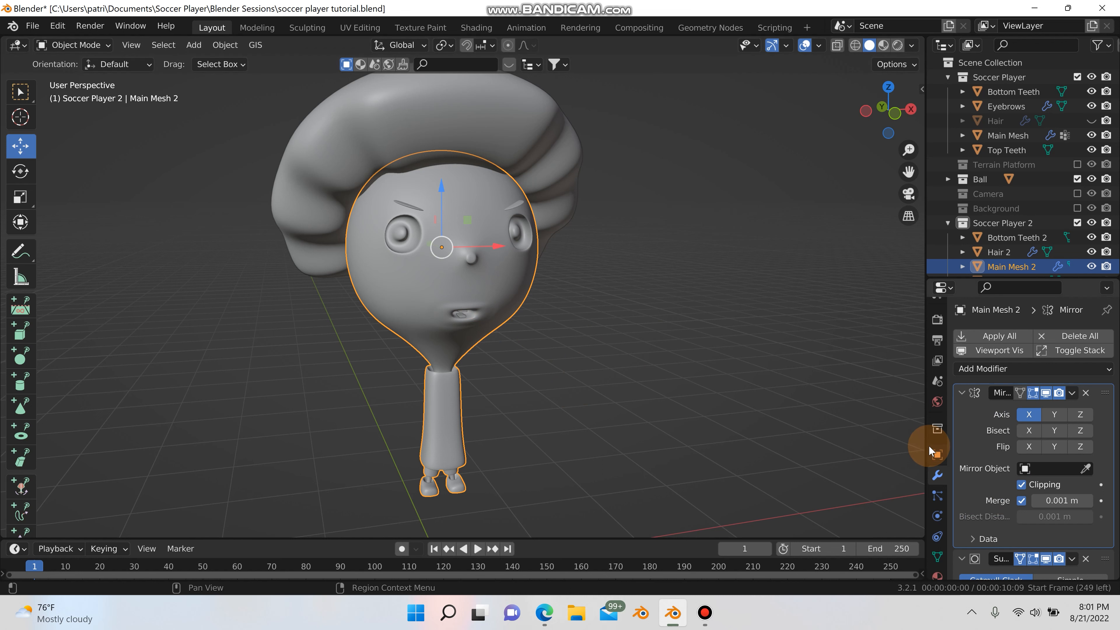
{"action": "left_click", "coordinate": [931, 536]}
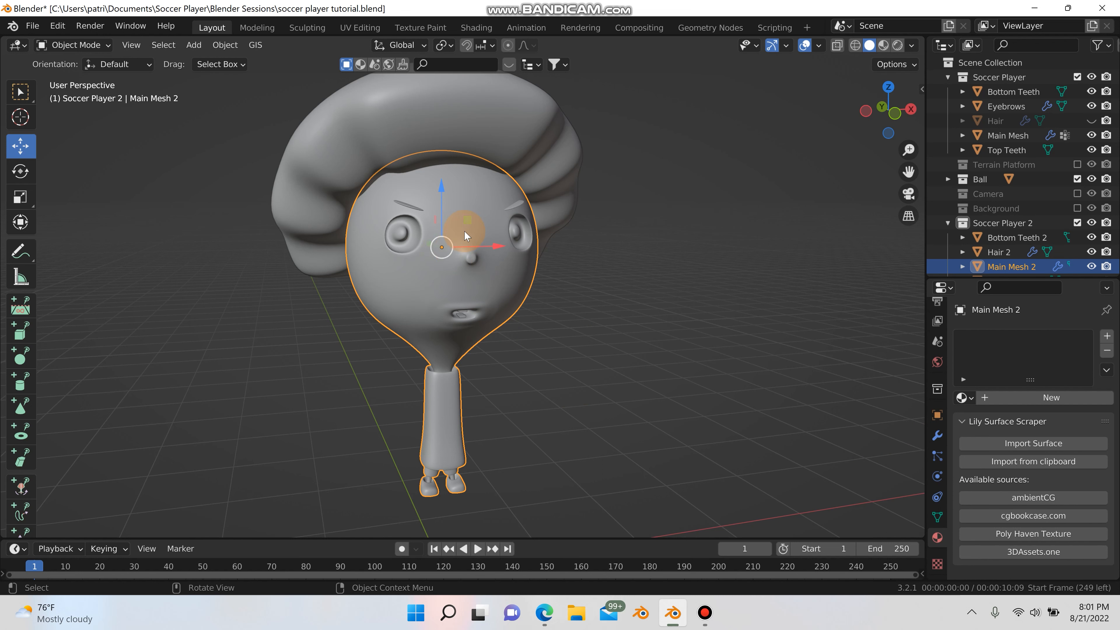
- Give Main Mesh 2 a new material named skin 2 and show the scene in material preview
{"action": "left_click", "coordinate": [1002, 402]}
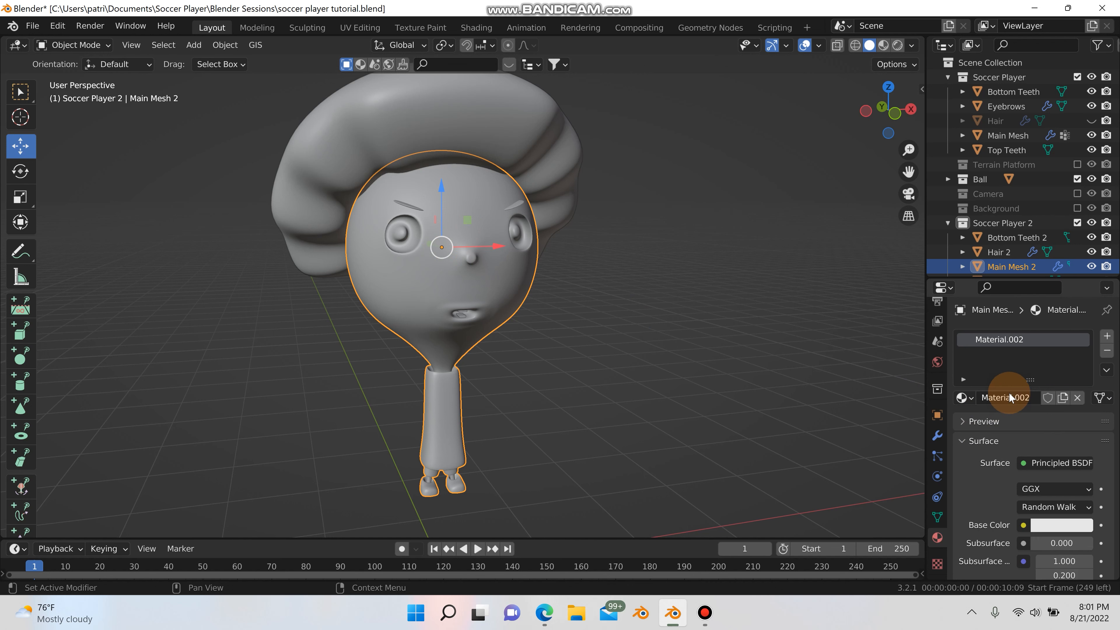
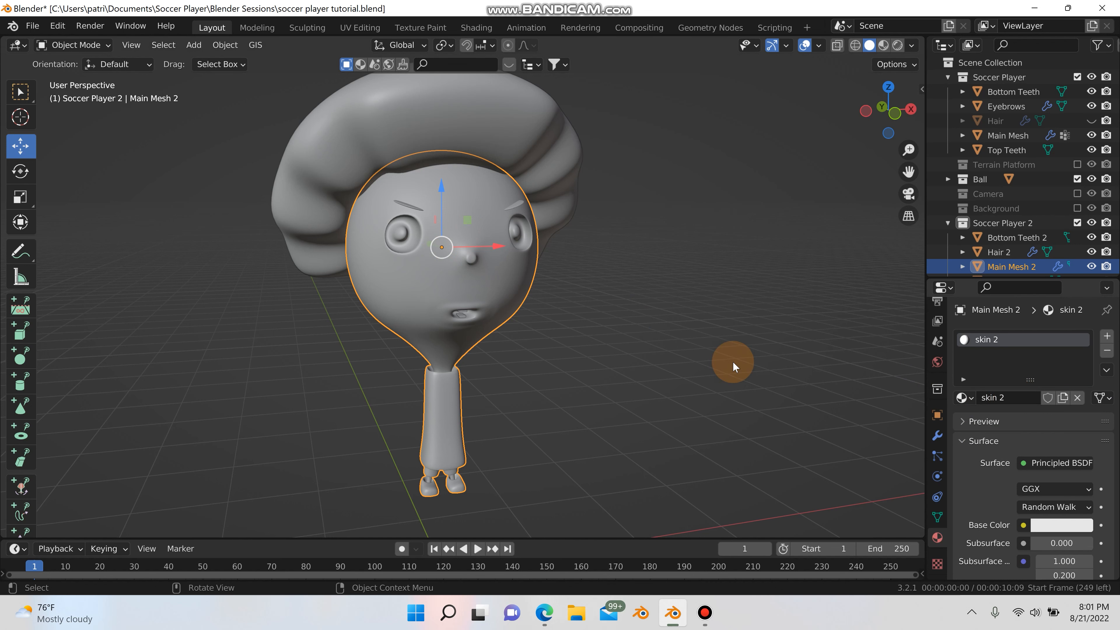
{"action": "left_click", "coordinate": [883, 45]}
{"action": "scroll", "coordinate": [537, 337], "scroll_direction": "up", "scroll_amount": 1}
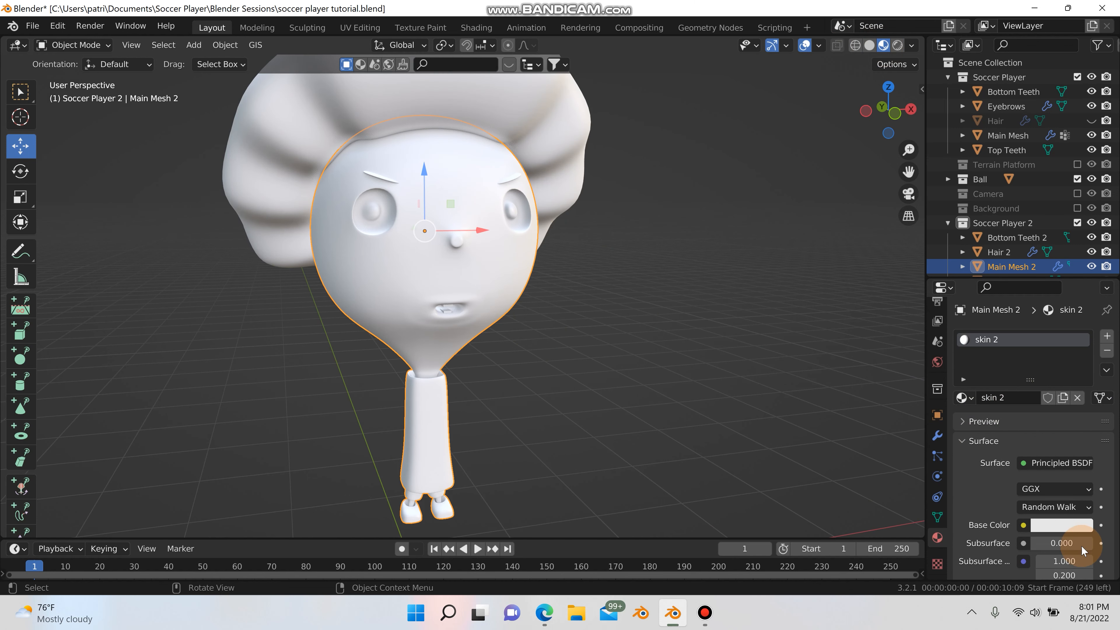
- Set the base color of skin 2 to a muted tan with hue 0.099, saturation 0.486 and value 0.413
{"action": "left_click", "coordinate": [1073, 529]}
{"action": "left_click_drag", "start_coordinate": [1018, 374], "coordinate": [1008, 380]}
{"action": "left_click_drag", "start_coordinate": [1078, 334], "coordinate": [1080, 351]}
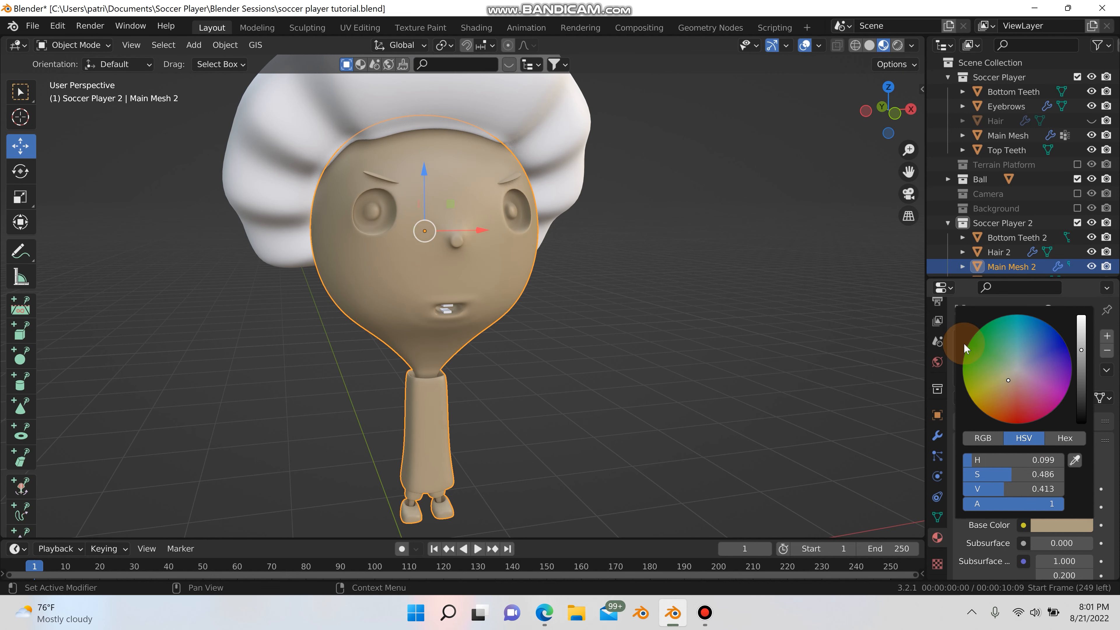
- Sample the first soccer player's face color as the base color of skin 2
{"action": "left_click", "coordinate": [699, 361]}
{"action": "middle_click_drag", "start_coordinate": [699, 361], "coordinate": [744, 310]}
{"action": "left_click", "coordinate": [1061, 524]}
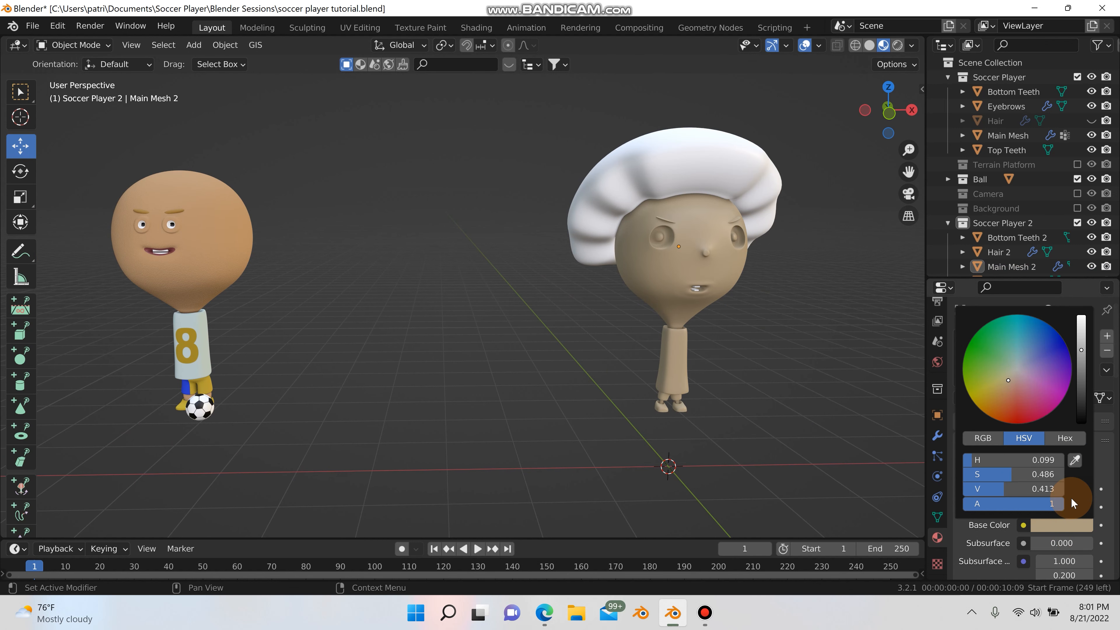
{"action": "left_click", "coordinate": [1074, 461]}
{"action": "left_click", "coordinate": [236, 238]}
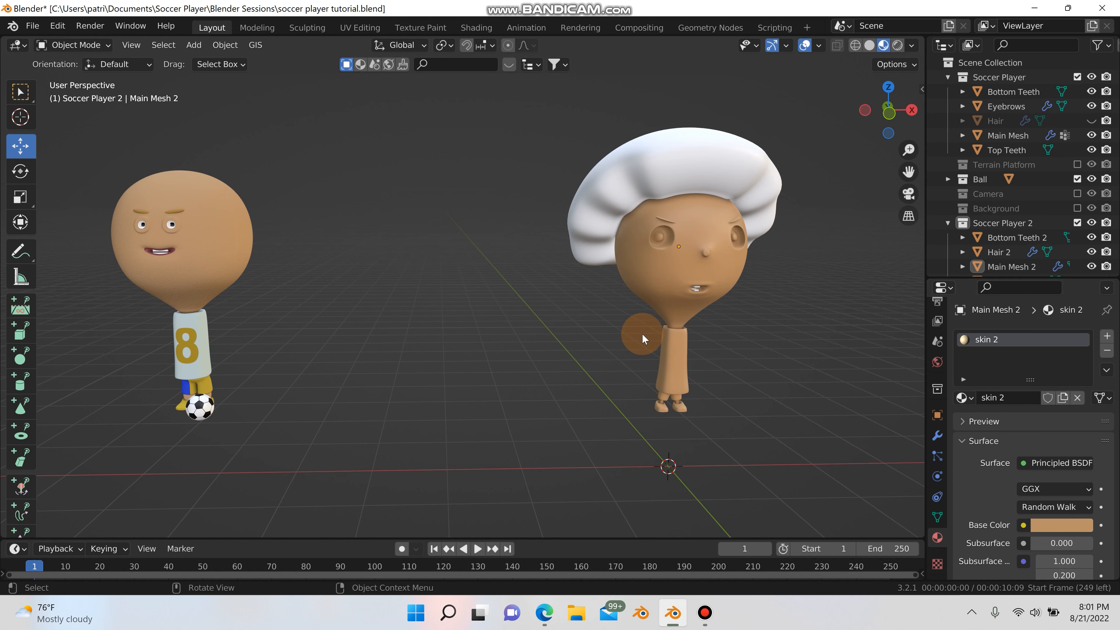
- Brighten the skin 2 base color to value 0.627 and shift it to a paler, more yellowish tan
{"action": "scroll", "coordinate": [810, 383], "scroll_direction": "up", "scroll_amount": 2}
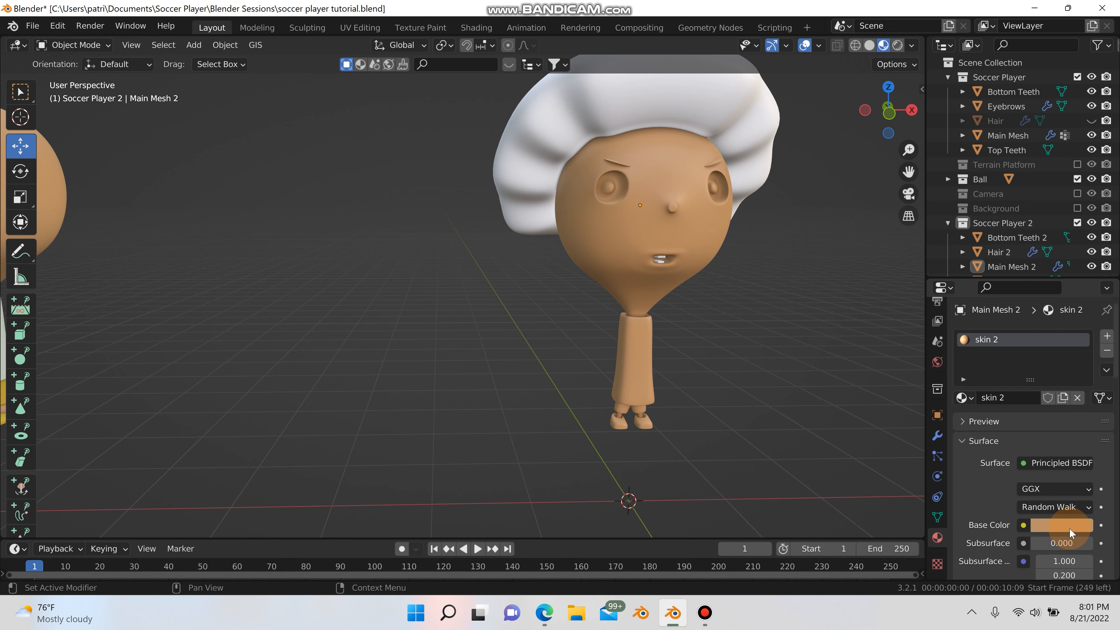
{"action": "left_click", "coordinate": [1069, 528]}
{"action": "left_click_drag", "start_coordinate": [1081, 338], "coordinate": [1081, 334]}
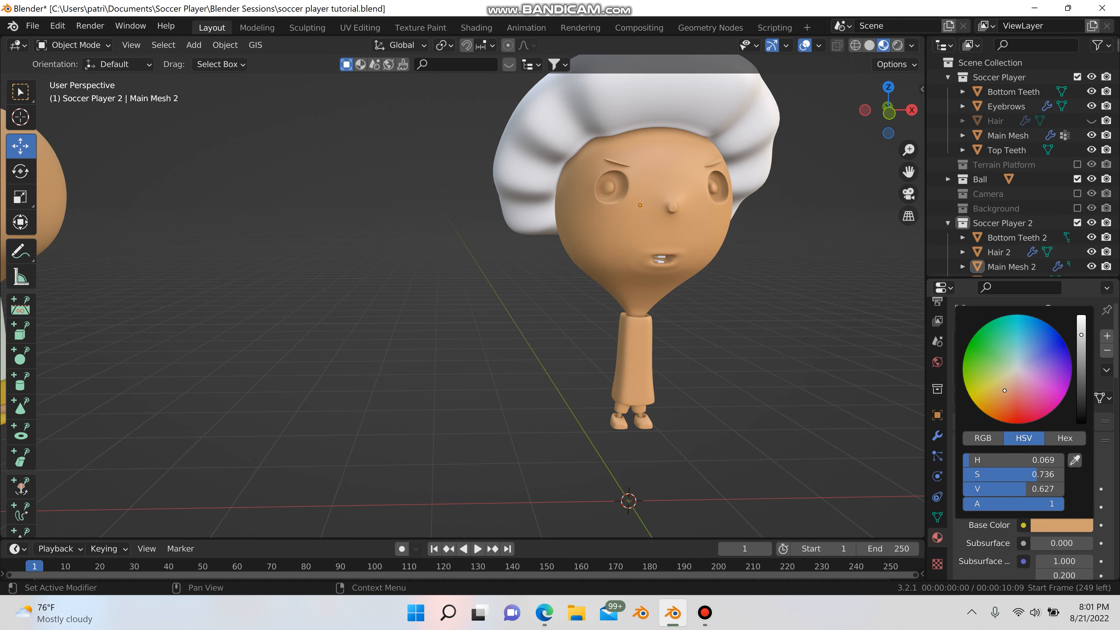
{"action": "left_click", "coordinate": [1005, 387]}
{"action": "scroll", "coordinate": [888, 387], "scroll_direction": "down", "scroll_amount": 2}
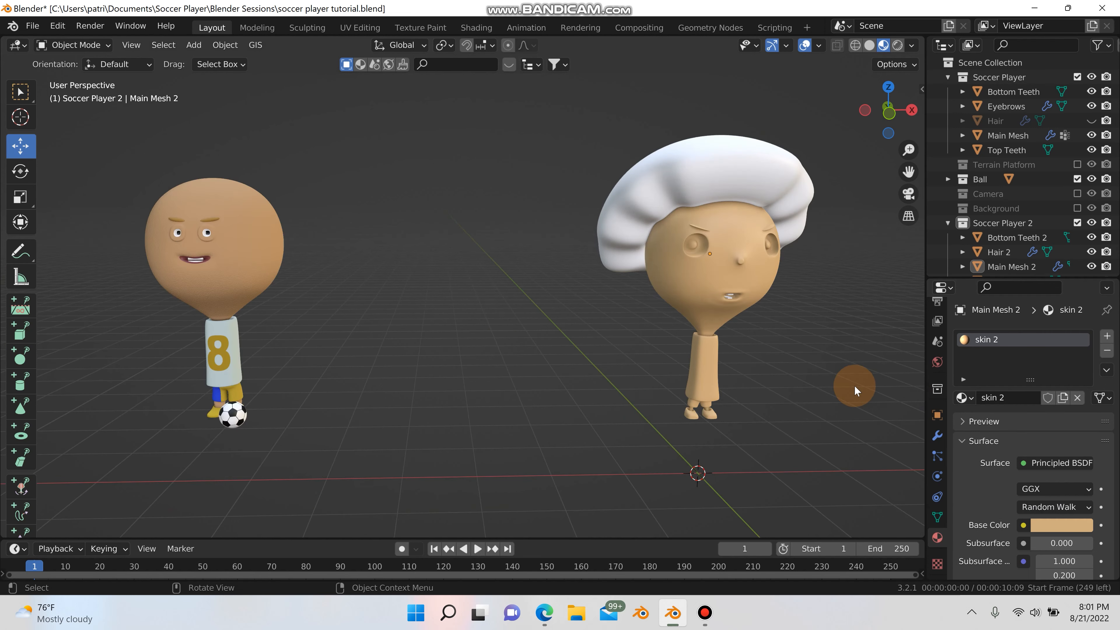
- Select the front faces of the second player's torso on Main Mesh 2, in face select mode
{"action": "middle_click_drag", "start_coordinate": [854, 385], "coordinate": [753, 381]}
{"action": "scroll", "coordinate": [731, 355], "scroll_direction": "up", "scroll_amount": 6}
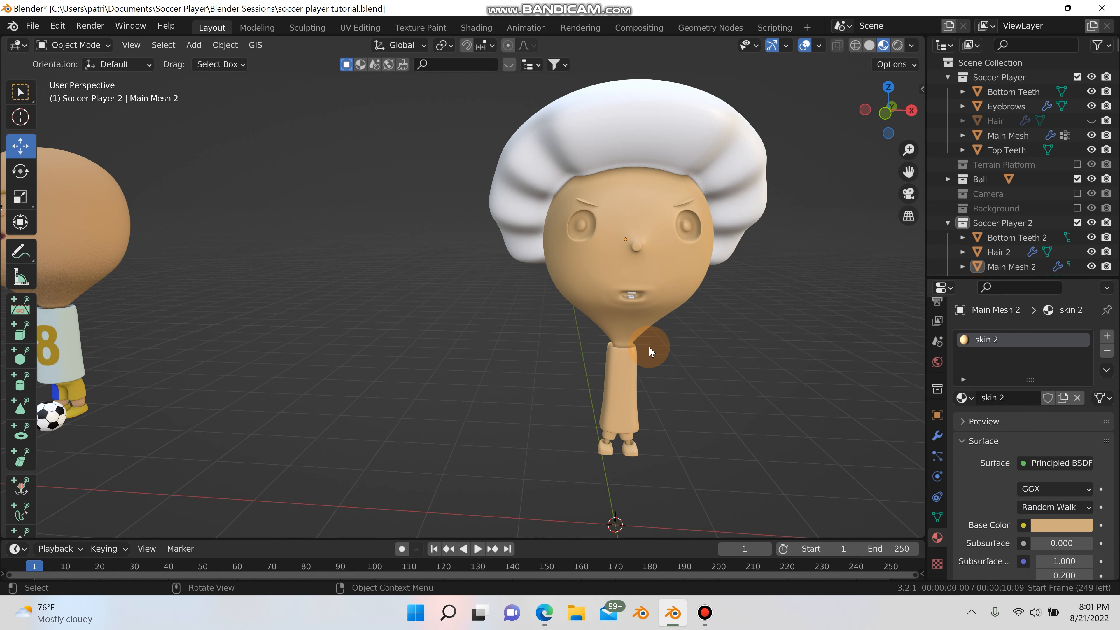
{"action": "middle_click_drag", "start_coordinate": [628, 307], "coordinate": [628, 407]}
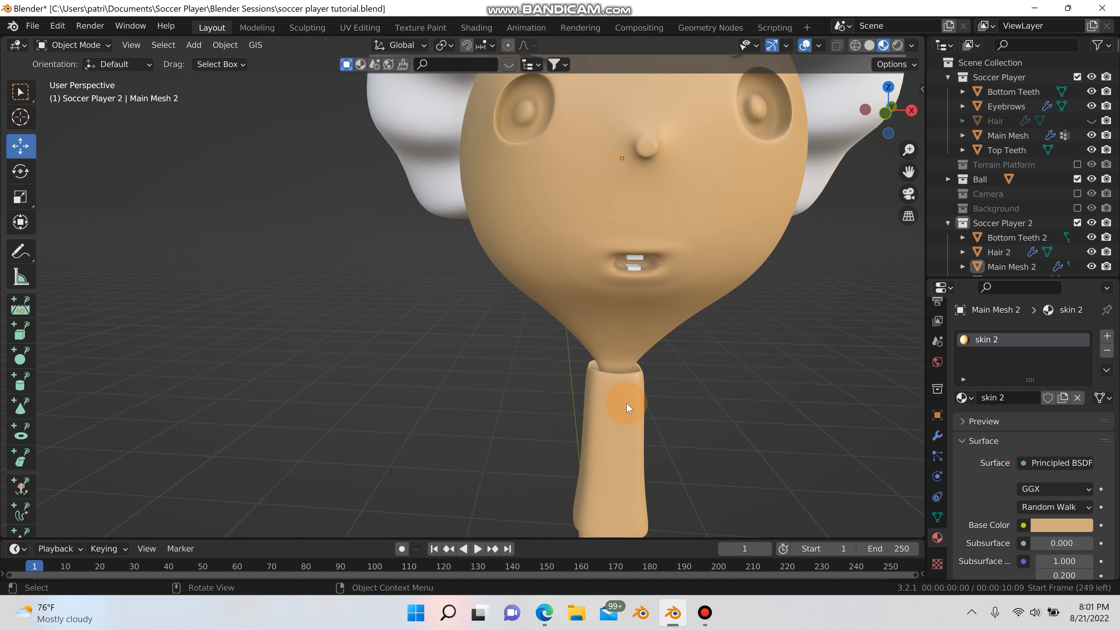
{"action": "key", "text": "Tab"}
{"action": "middle_click_drag", "start_coordinate": [723, 463], "coordinate": [585, 361], "text": "shift"}
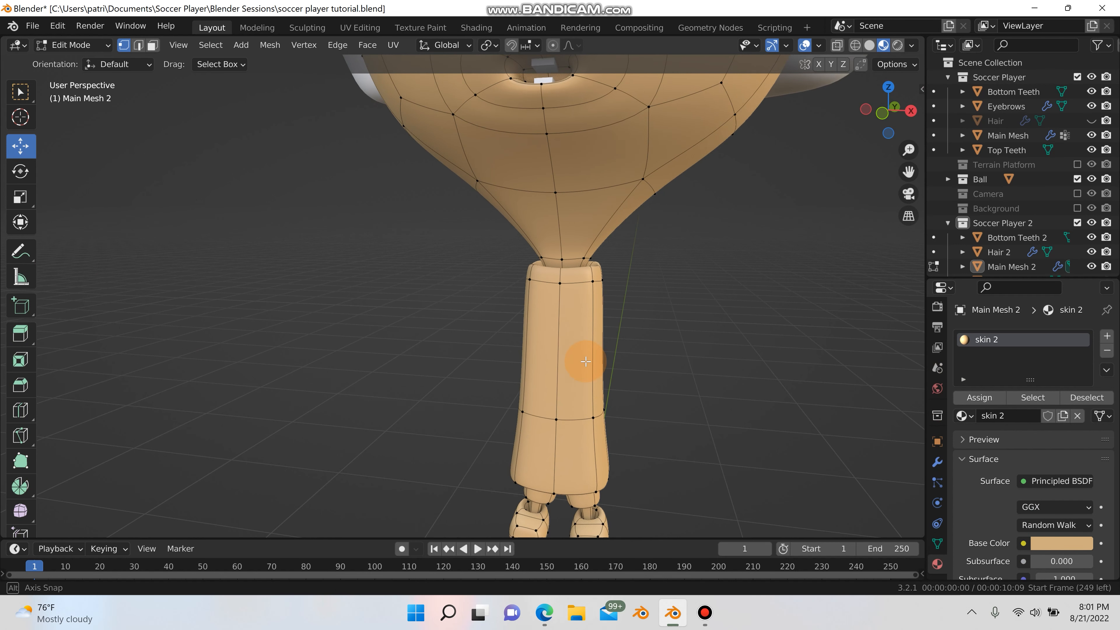
{"action": "left_click", "coordinate": [569, 336]}
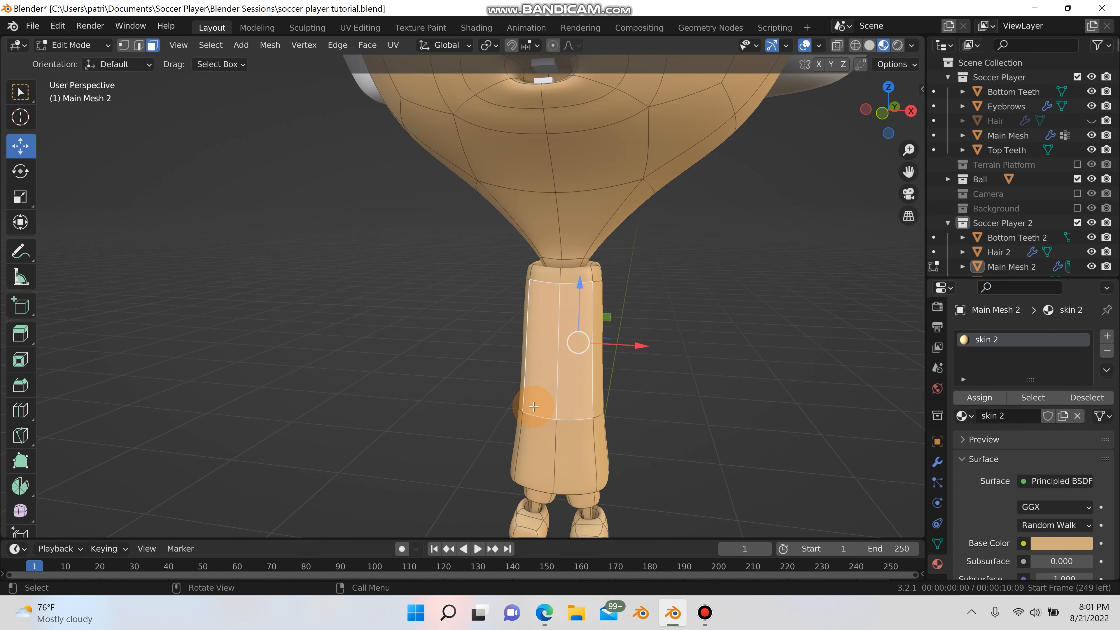
{"action": "left_click", "coordinate": [586, 460], "text": "shift"}
{"action": "left_click", "coordinate": [594, 460], "text": "shift"}
{"action": "left_click", "coordinate": [577, 451], "text": "shift"}
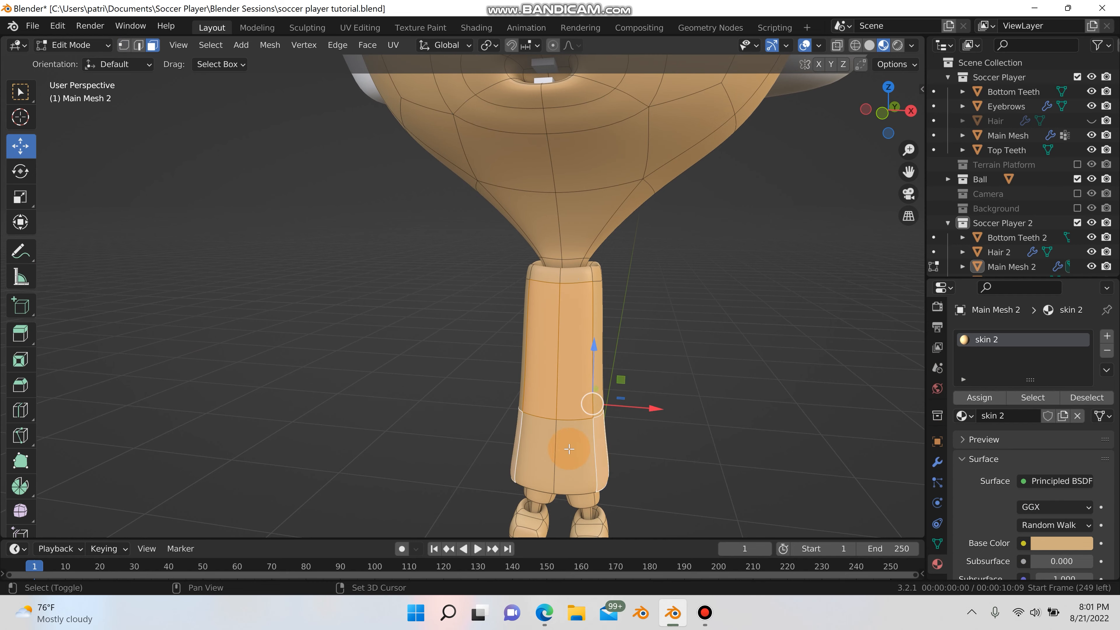
- Add the torso's side and back faces and the rear collar faces to the selection
{"action": "middle_click_drag", "start_coordinate": [581, 452], "coordinate": [613, 372]}
{"action": "left_click", "coordinate": [620, 363], "text": "shift"}
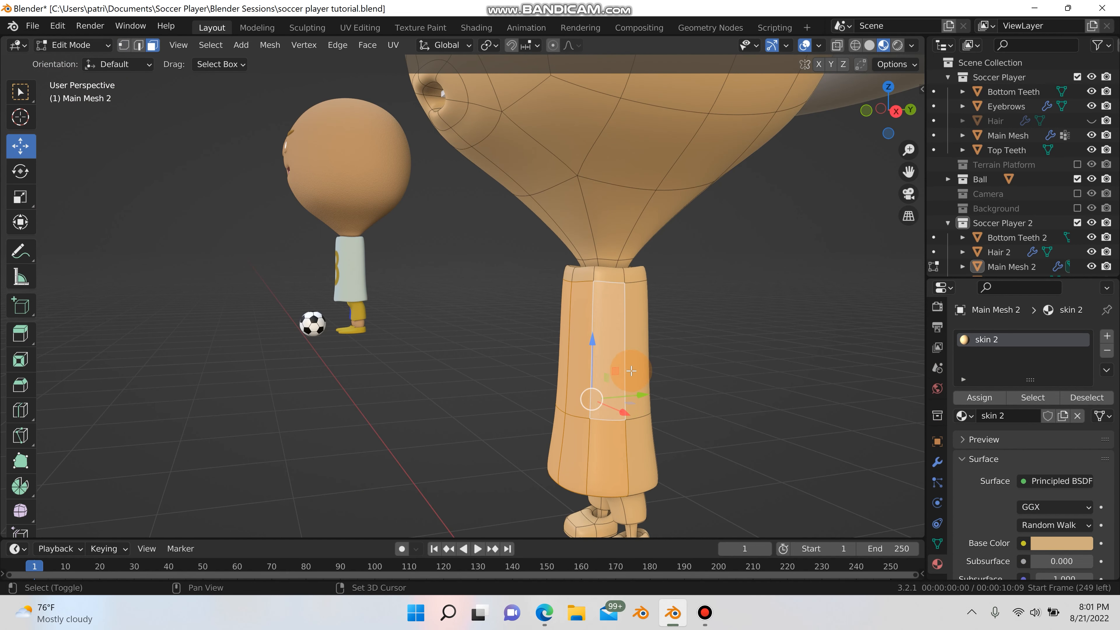
{"action": "left_click", "coordinate": [635, 376], "text": "shift"}
{"action": "left_click", "coordinate": [648, 444], "text": "shift"}
{"action": "middle_click_drag", "start_coordinate": [688, 460], "coordinate": [557, 457]}
{"action": "left_click", "coordinate": [663, 454], "text": "shift"}
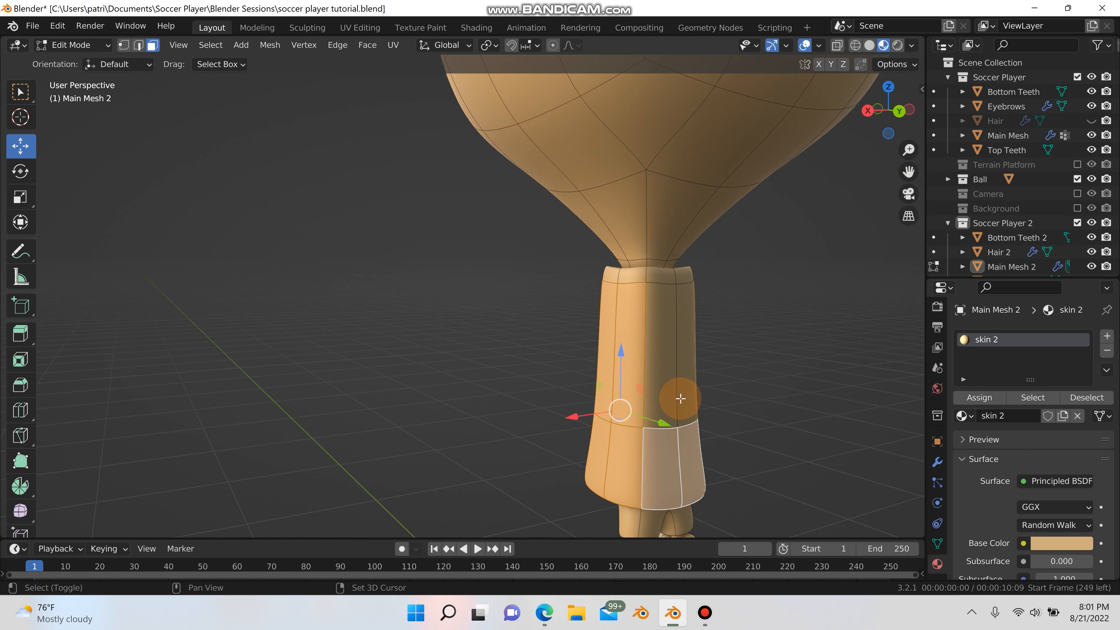
{"action": "left_click", "coordinate": [661, 389], "text": "shift"}
{"action": "left_click", "coordinate": [665, 275], "text": "shift"}
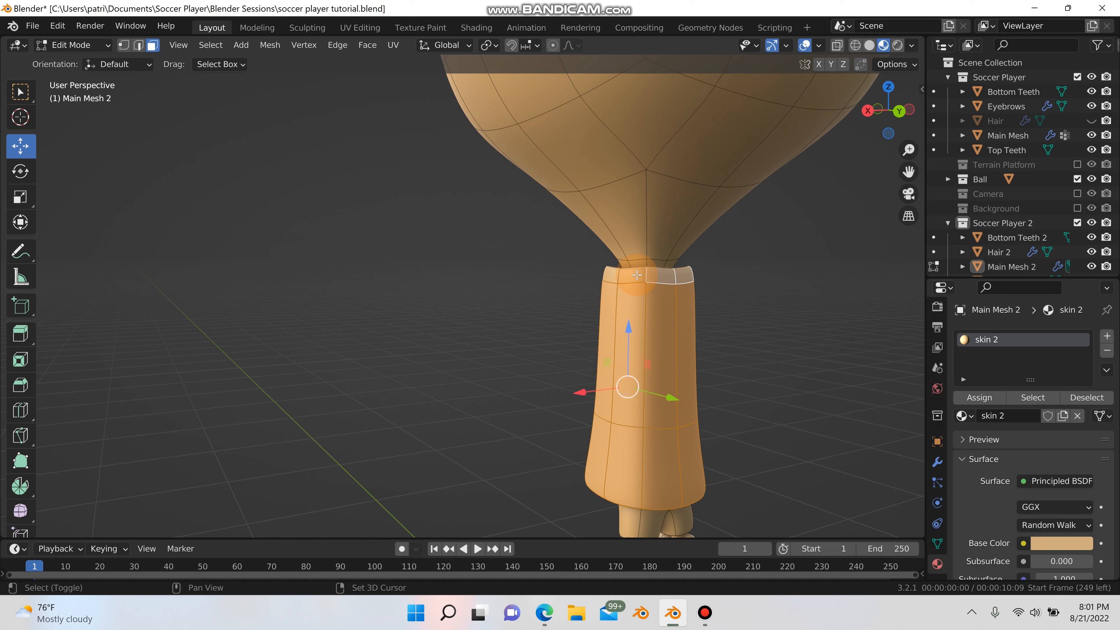
{"action": "left_click", "coordinate": [632, 275], "text": "shift"}
{"action": "left_click", "coordinate": [608, 272], "text": "shift"}
- Add the faces on the underside of the torso's lower hem to the selection
{"action": "middle_click_drag", "start_coordinate": [662, 315], "coordinate": [510, 363], "text": "shift"}
{"action": "scroll", "coordinate": [547, 349], "scroll_direction": "up", "scroll_amount": 5}
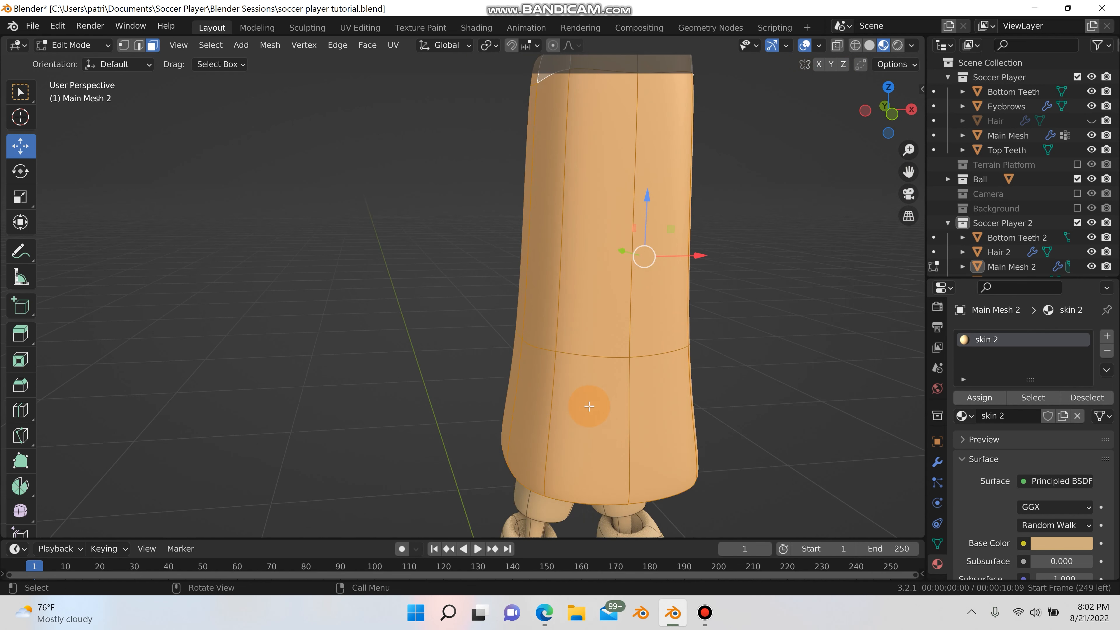
{"action": "middle_click_drag", "start_coordinate": [600, 353], "coordinate": [610, 274]}
{"action": "left_click", "coordinate": [614, 329], "text": "shift"}
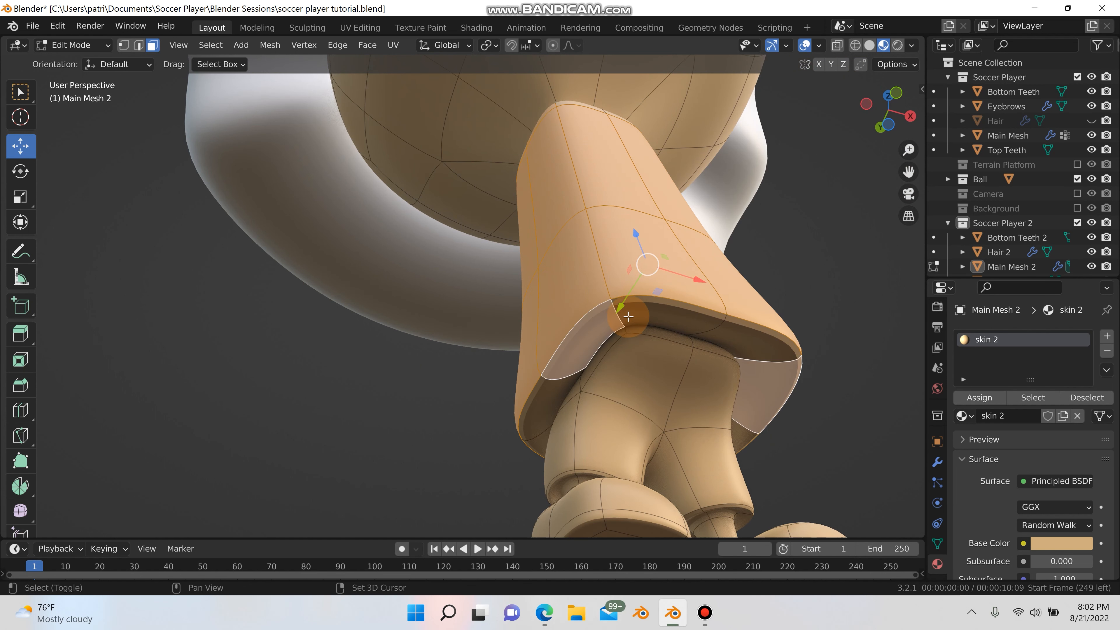
{"action": "left_click", "coordinate": [628, 313], "text": "shift"}
{"action": "left_click", "coordinate": [556, 392], "text": "shift"}
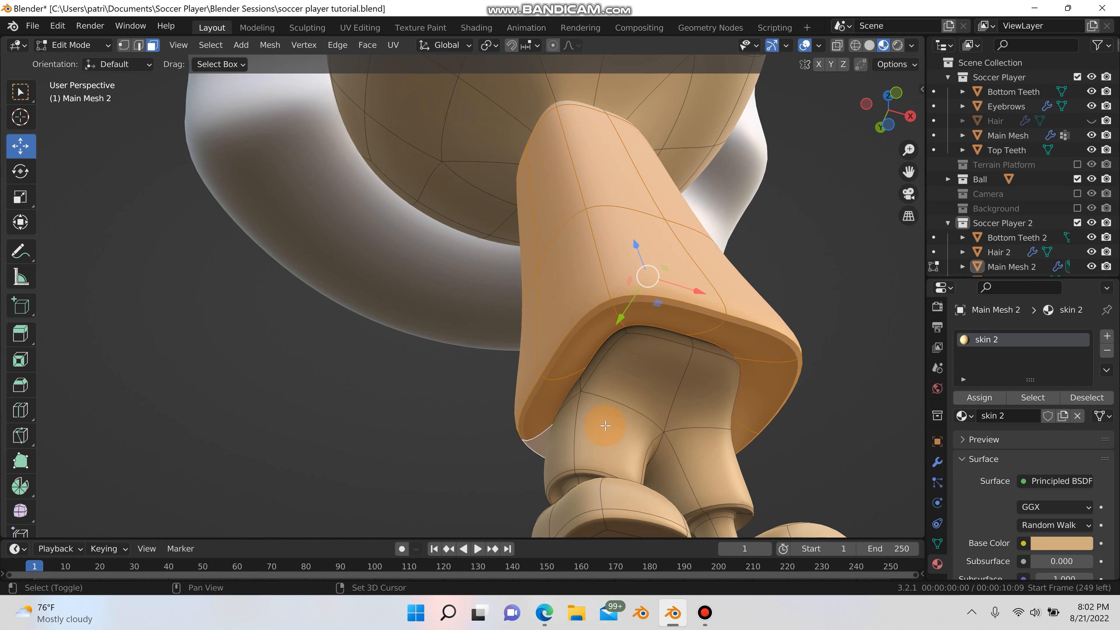
- Examine the hem and collar of the torso for faces missing from the selection
{"action": "middle_click_drag", "start_coordinate": [600, 425], "coordinate": [732, 387]}
{"action": "scroll", "coordinate": [758, 343], "scroll_direction": "down", "scroll_amount": 3}
{"action": "middle_click_drag", "start_coordinate": [758, 343], "coordinate": [724, 387]}
{"action": "middle_click_drag", "start_coordinate": [670, 479], "coordinate": [670, 464], "text": "shift"}
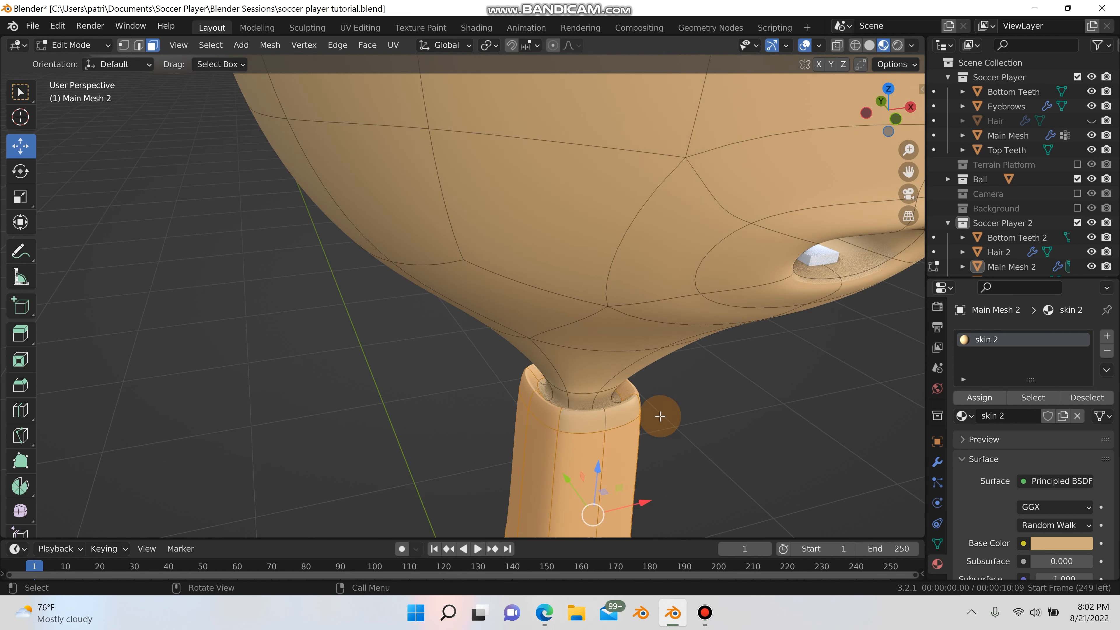
{"action": "scroll", "coordinate": [620, 408], "scroll_direction": "up", "scroll_amount": 3}
{"action": "middle_click_drag", "start_coordinate": [453, 369], "coordinate": [480, 341]}
{"action": "scroll", "coordinate": [489, 394], "scroll_direction": "down", "scroll_amount": 3}
{"action": "scroll", "coordinate": [493, 368], "scroll_direction": "down", "scroll_amount": 1}
{"action": "scroll", "coordinate": [494, 371], "scroll_direction": "down", "scroll_amount": 3}
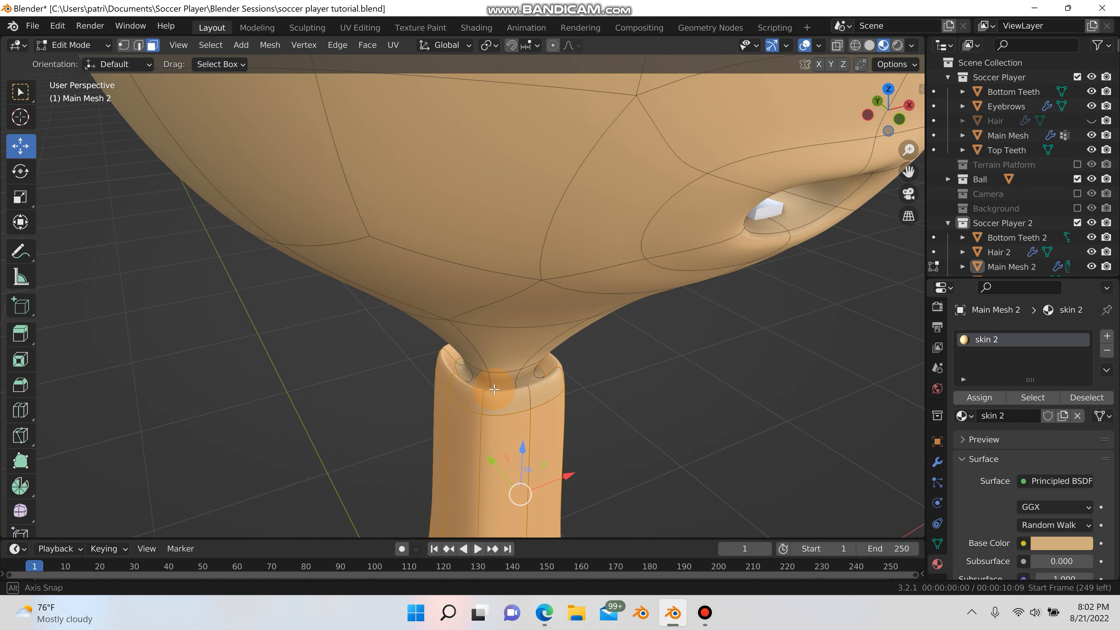
{"action": "middle_click_drag", "start_coordinate": [837, 393], "coordinate": [1111, 328]}
- Add a second material named jersey2 to Main Mesh 2 and assign it to the selected torso faces
{"action": "left_click", "coordinate": [1107, 337]}
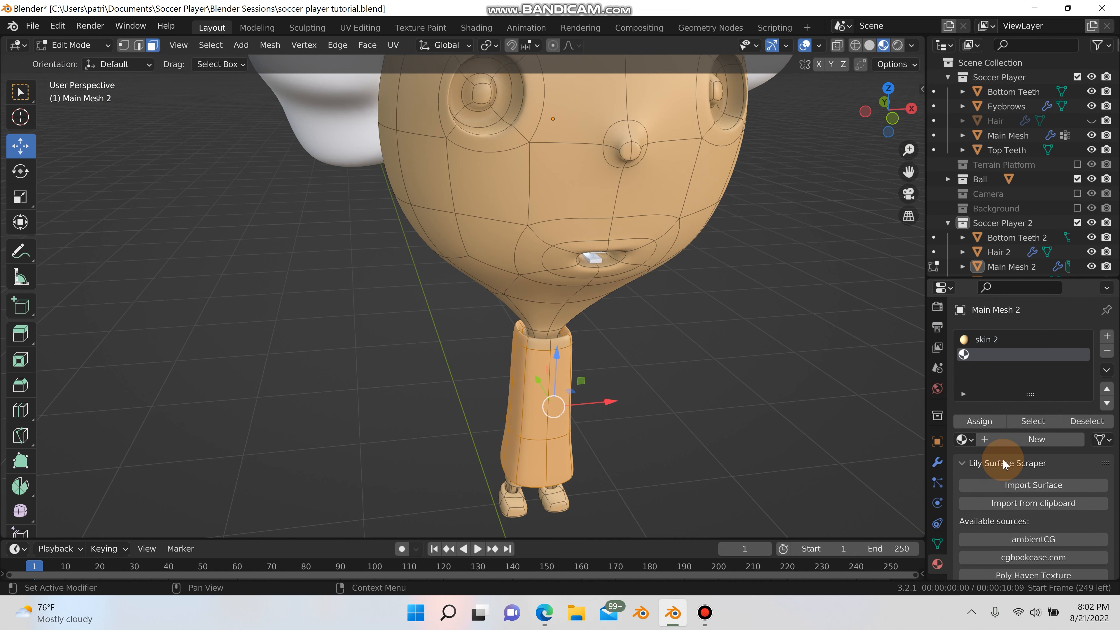
{"action": "left_click", "coordinate": [1003, 440]}
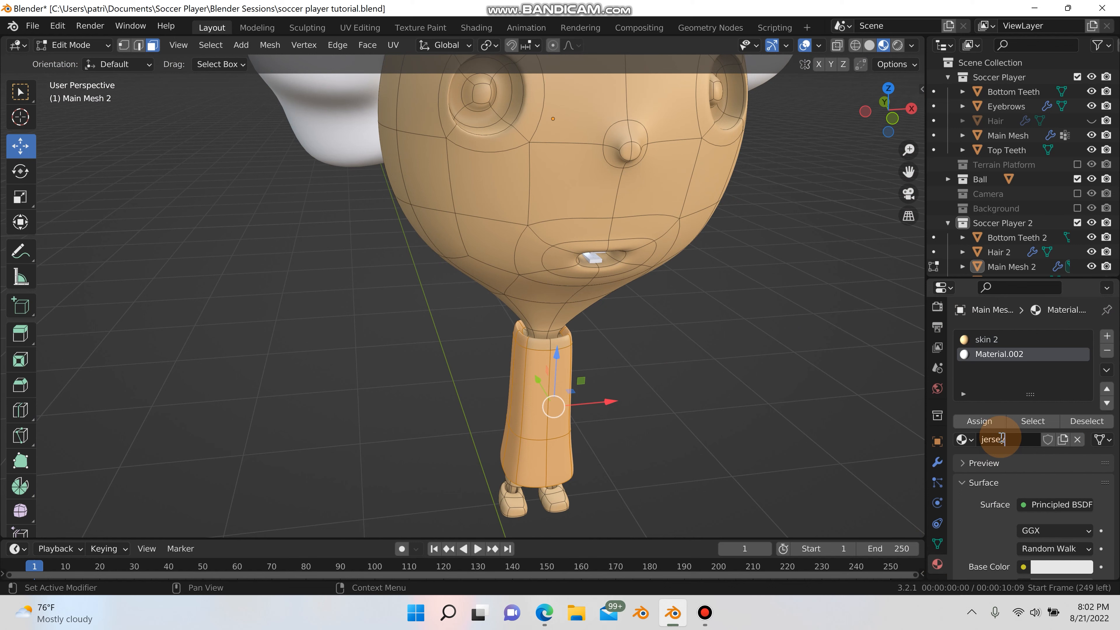
{"action": "left_click", "coordinate": [988, 423]}
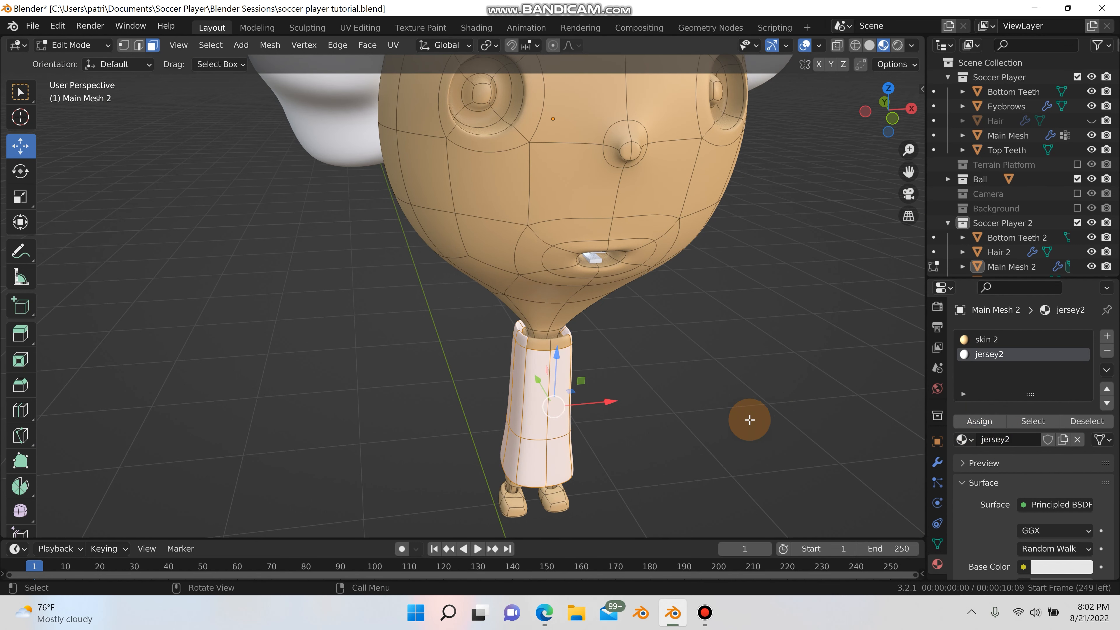
- Add the remaining front collar faces to the selection and assign them the jersey2 material
{"action": "scroll", "coordinate": [568, 371], "scroll_direction": "up", "scroll_amount": 4}
{"action": "middle_click_drag", "start_coordinate": [513, 365], "coordinate": [473, 305]}
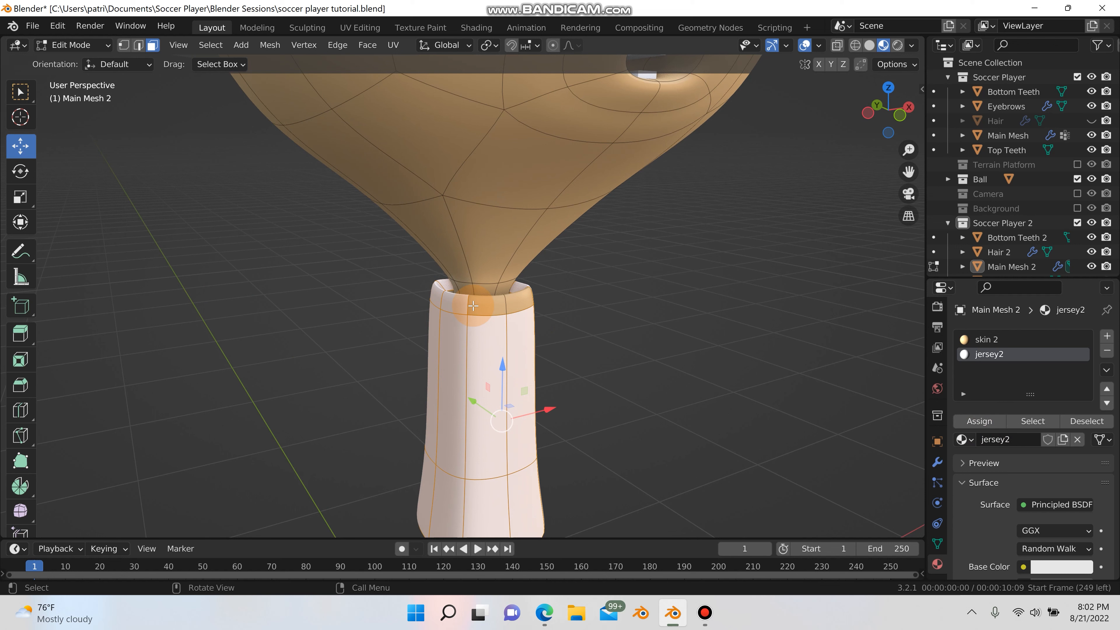
{"action": "left_click", "coordinate": [1014, 339]}
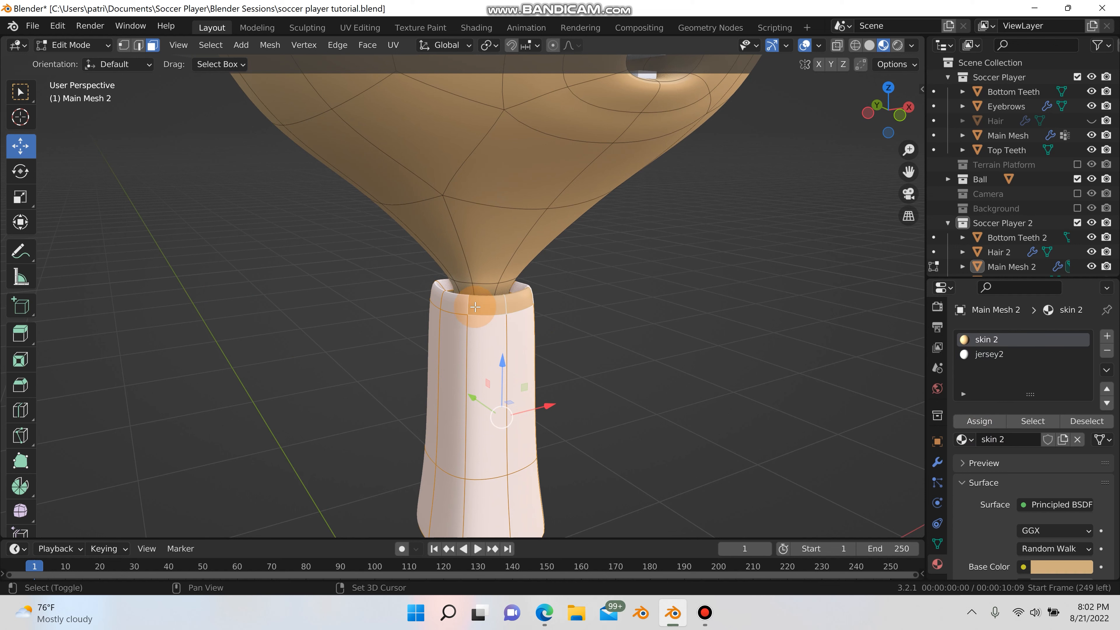
{"action": "left_click", "coordinate": [1013, 355]}
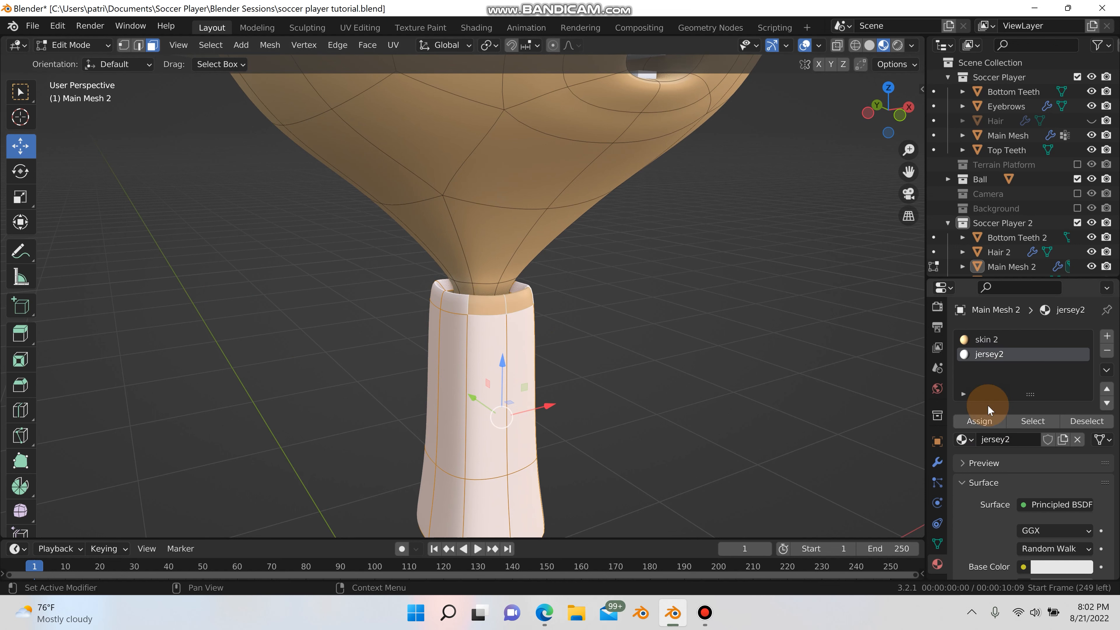
{"action": "left_click", "coordinate": [975, 423]}
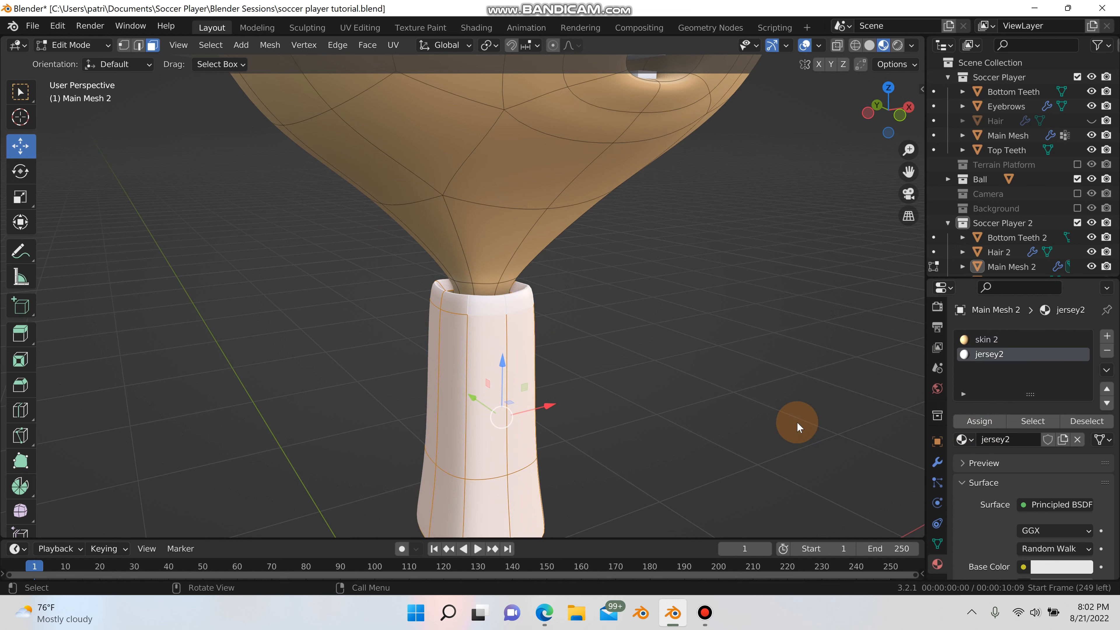
- Return to object mode and set the base color of jersey2 to red
{"action": "key", "text": "Tab"}
{"action": "mouse_move", "coordinate": [786, 419]}
{"action": "middle_mouse_down"}
{"action": "mouse_move", "coordinate": [690, 419]}
{"action": "mouse_move", "coordinate": [560, 375]}
{"action": "mouse_move", "coordinate": [665, 402]}
{"action": "mouse_move", "coordinate": [806, 416]}
{"action": "mouse_move", "coordinate": [751, 386]}
{"action": "mouse_move", "coordinate": [793, 436]}
{"action": "middle_mouse_up"}
{"action": "scroll", "coordinate": [776, 417], "scroll_direction": "down", "scroll_amount": 2}
{"action": "left_click", "coordinate": [1058, 549]}
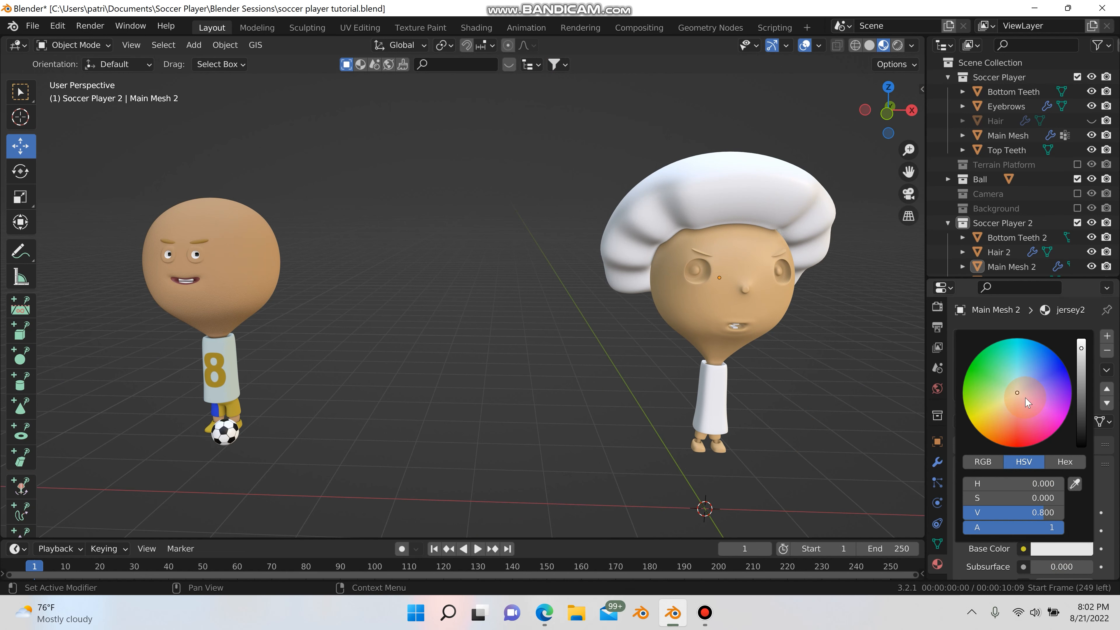
{"action": "left_click_drag", "start_coordinate": [1017, 408], "coordinate": [1019, 434]}
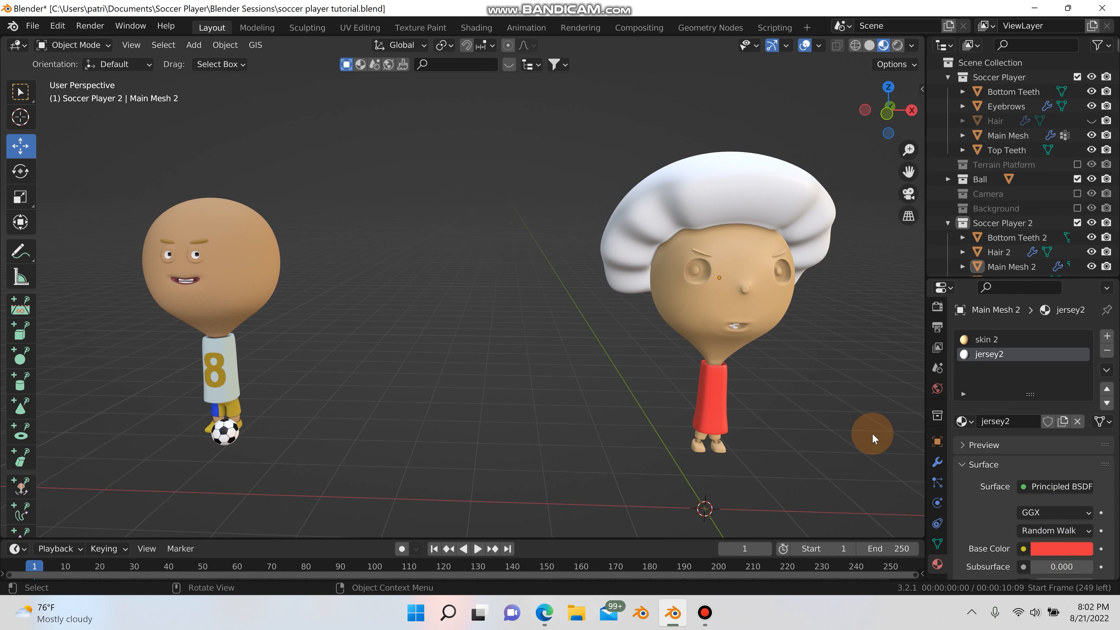
- Select the front faces of the second player's shorts on Main Mesh 2 in edit mode
{"action": "scroll", "coordinate": [855, 423], "scroll_direction": "up", "scroll_amount": 5}
{"action": "middle_click_drag", "start_coordinate": [681, 435], "coordinate": [518, 452]}
{"action": "left_click", "coordinate": [488, 466]}
{"action": "key", "text": "Tab"}
{"action": "scroll", "coordinate": [489, 465], "scroll_direction": "up", "scroll_amount": 5}
{"action": "left_click", "coordinate": [419, 403], "text": "alt"}
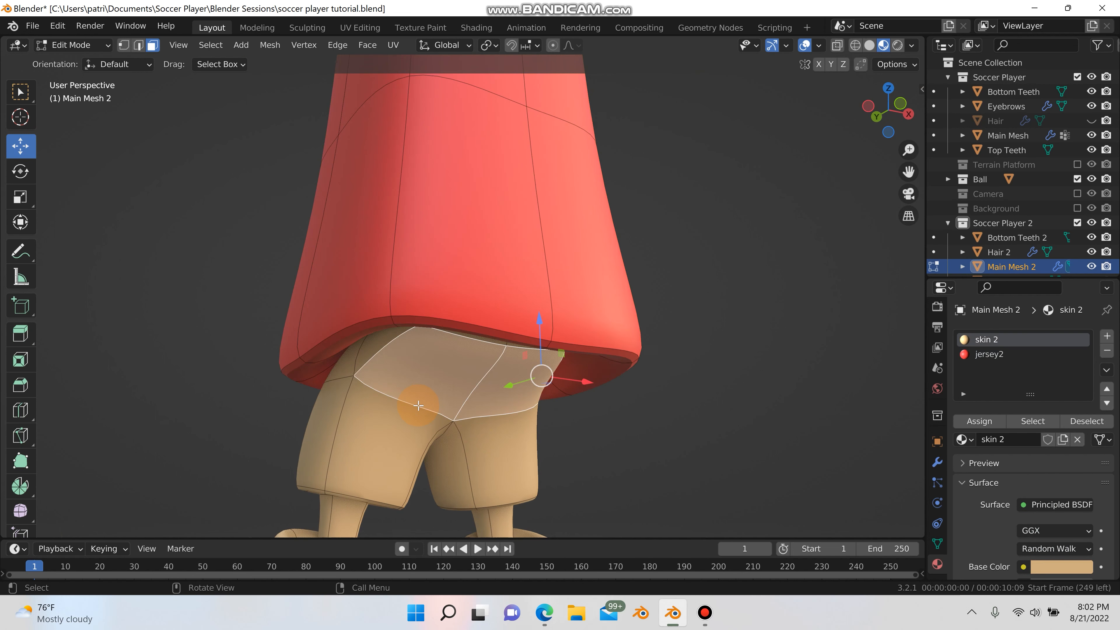
{"action": "left_click", "coordinate": [398, 433], "text": "shift"}
{"action": "left_click", "coordinate": [330, 421], "text": "shift"}
- Add the outer side, upper and rear faces of the second player's shorts to the face selection
{"action": "middle_click_drag", "start_coordinate": [365, 437], "coordinate": [460, 400]}
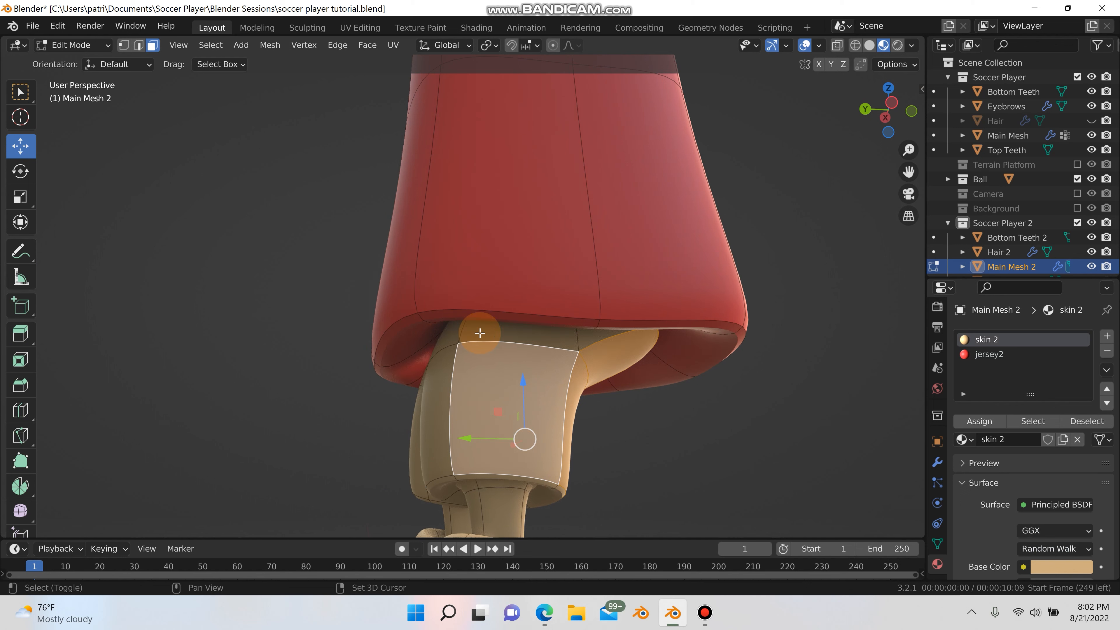
{"action": "left_click", "coordinate": [480, 333], "text": "shift"}
{"action": "left_click", "coordinate": [448, 339], "text": "shift"}
{"action": "left_click", "coordinate": [453, 404], "text": "shift"}
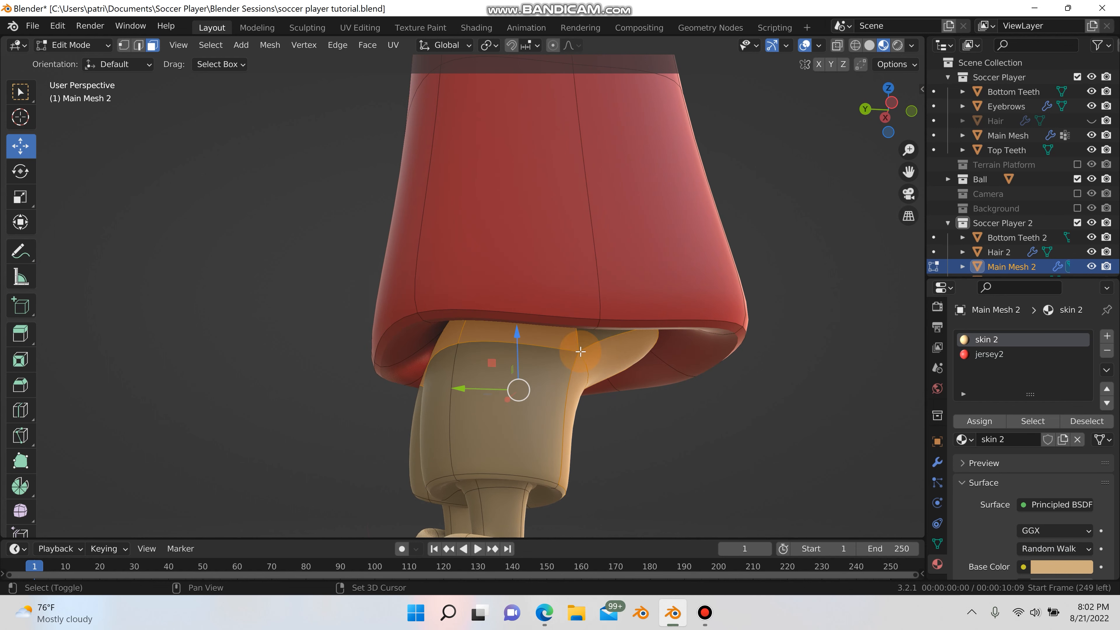
{"action": "left_click", "coordinate": [437, 418], "text": "shift"}
{"action": "middle_click_drag", "start_coordinate": [463, 420], "coordinate": [580, 453]}
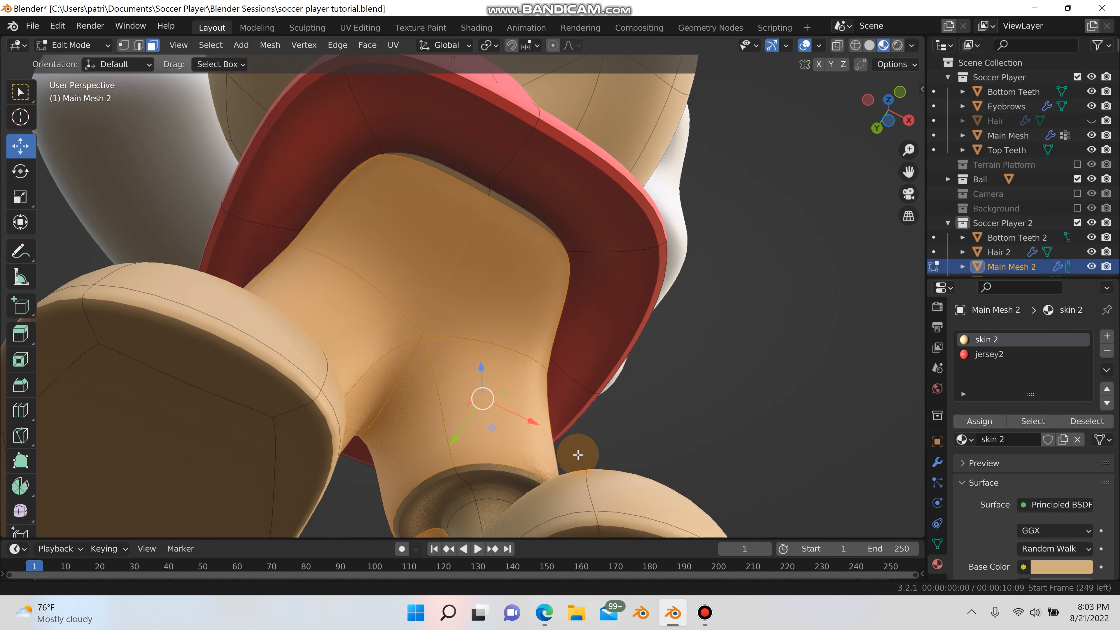
- Add the underside faces of the leg cuffs and the waist faces under the jersey hem to the shorts selection
{"action": "left_click", "coordinate": [466, 486], "text": "shift"}
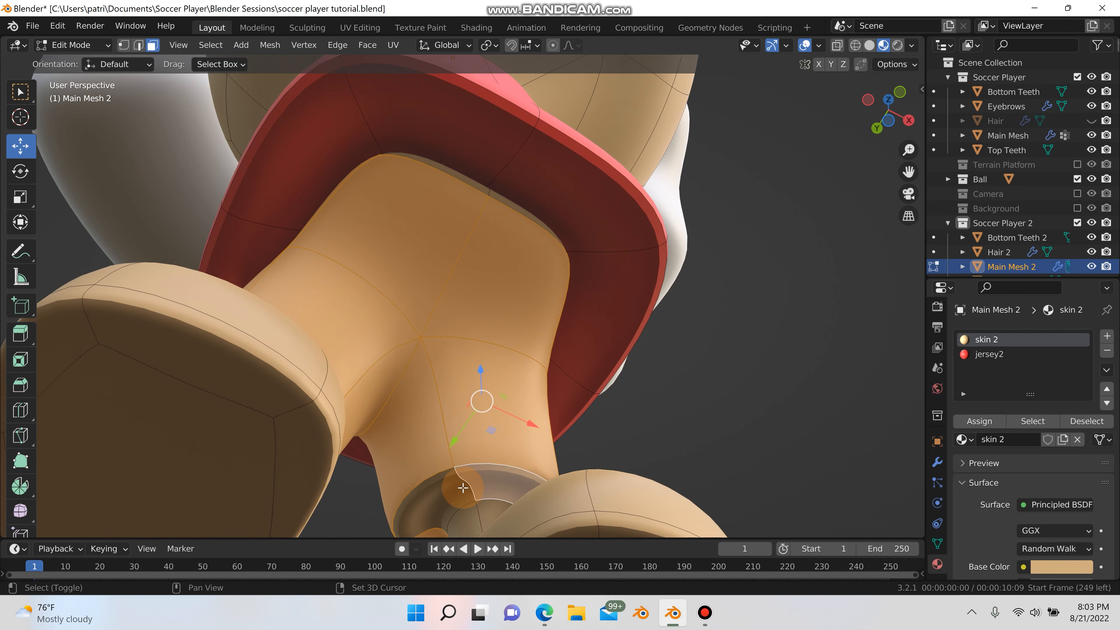
{"action": "middle_click_drag", "start_coordinate": [567, 425], "coordinate": [562, 493]}
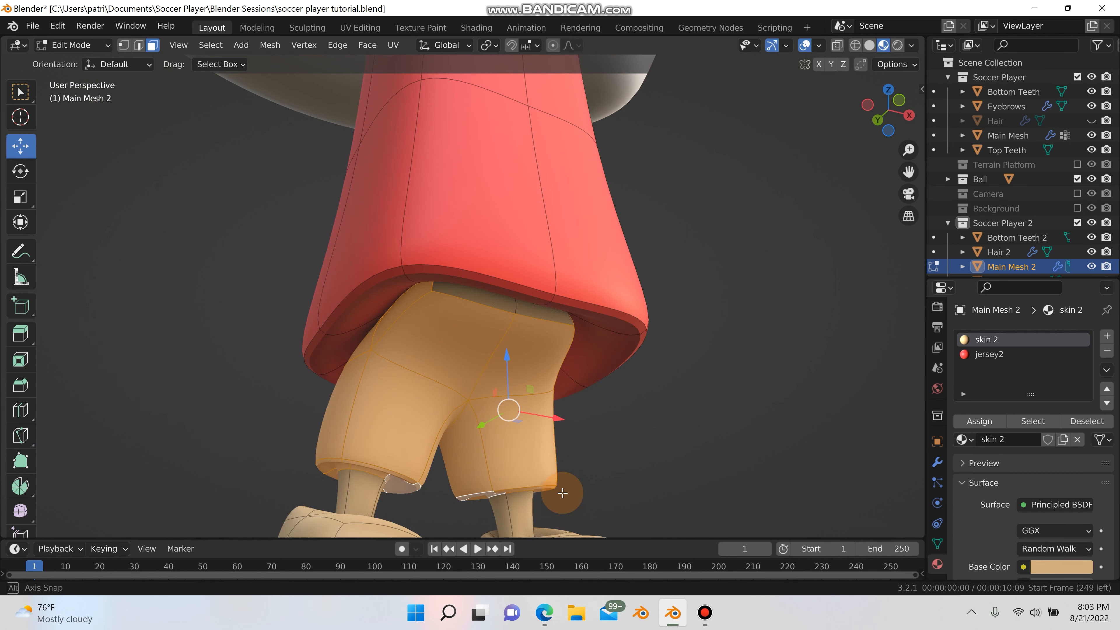
{"action": "scroll", "coordinate": [504, 341], "scroll_direction": "up", "scroll_amount": 2}
{"action": "left_click", "coordinate": [526, 300], "text": "shift"}
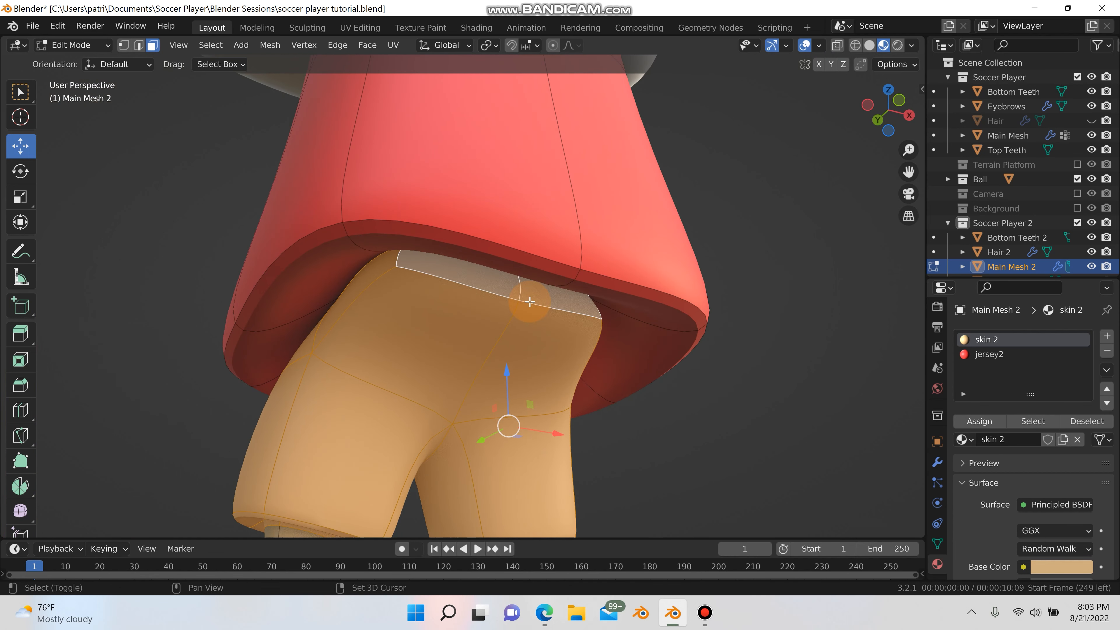
{"action": "middle_click_drag", "start_coordinate": [601, 350], "coordinate": [581, 438]}
{"action": "scroll", "coordinate": [640, 432], "scroll_direction": "down", "scroll_amount": 5}
{"action": "scroll", "coordinate": [586, 419], "scroll_direction": "down", "scroll_amount": 4}
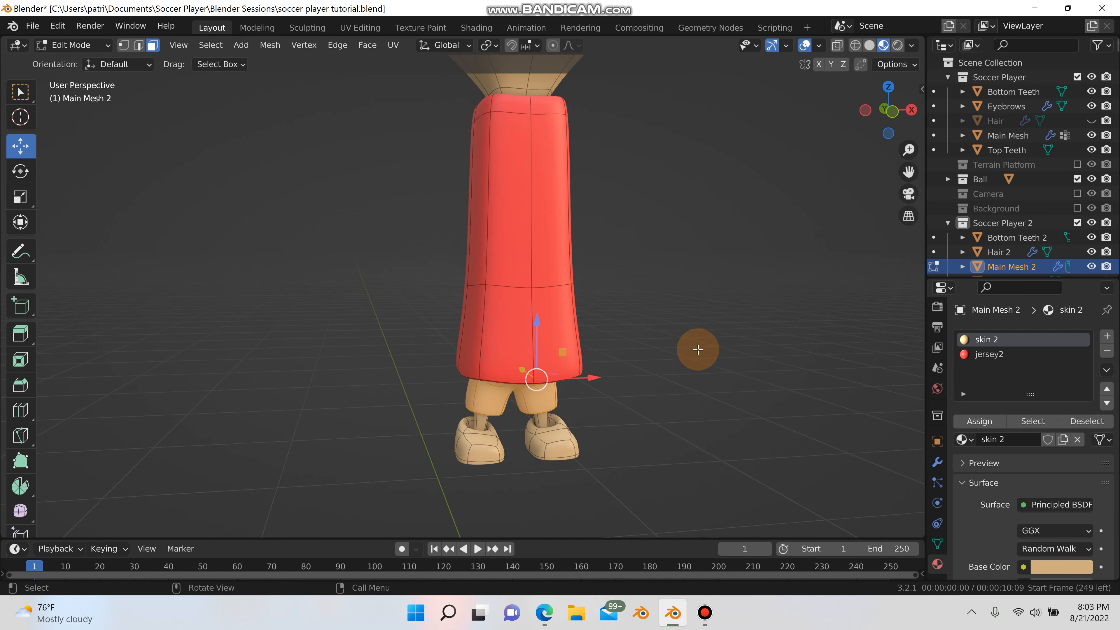
- Add a new material named shorts2 to Main Mesh 2, assign it to the selected shorts faces and return to object mode
{"action": "scroll", "coordinate": [699, 344], "scroll_direction": "down", "scroll_amount": 1}
{"action": "middle_click_drag", "start_coordinate": [699, 344], "coordinate": [742, 365], "text": "shift"}
{"action": "scroll", "coordinate": [675, 435], "scroll_direction": "down", "scroll_amount": 2}
{"action": "scroll", "coordinate": [672, 426], "scroll_direction": "up", "scroll_amount": 5}
{"action": "scroll", "coordinate": [742, 365], "scroll_direction": "up", "scroll_amount": 2}
{"action": "middle_click_drag", "start_coordinate": [710, 494], "coordinate": [674, 408], "text": "shift"}
{"action": "scroll", "coordinate": [688, 410], "scroll_direction": "up", "scroll_amount": 1}
{"action": "left_click", "coordinate": [1107, 337]}
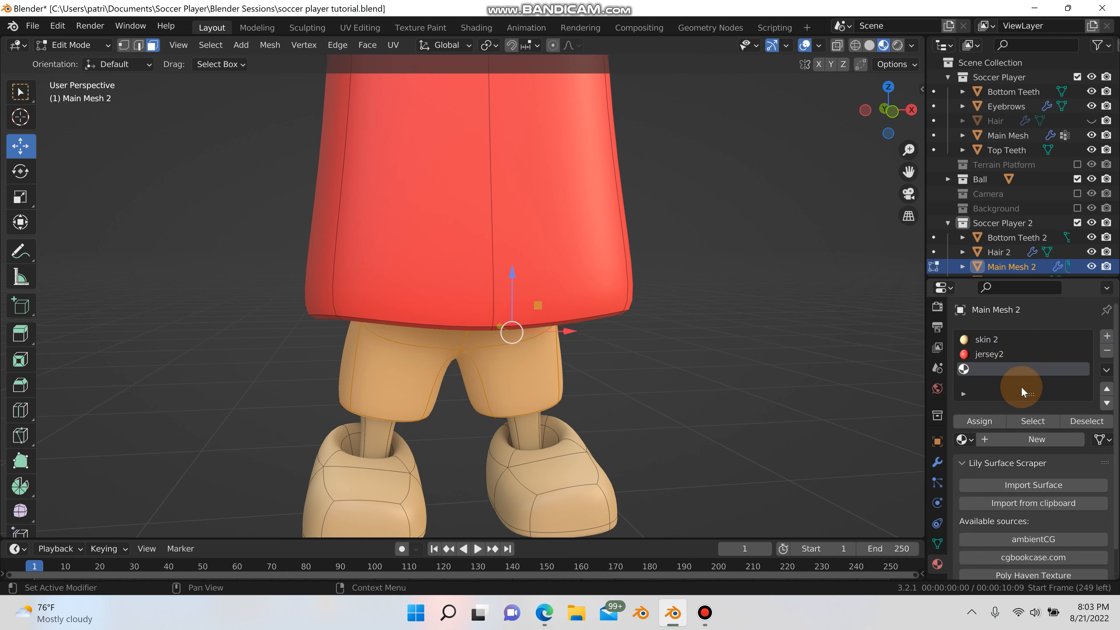
{"action": "left_click", "coordinate": [999, 435]}
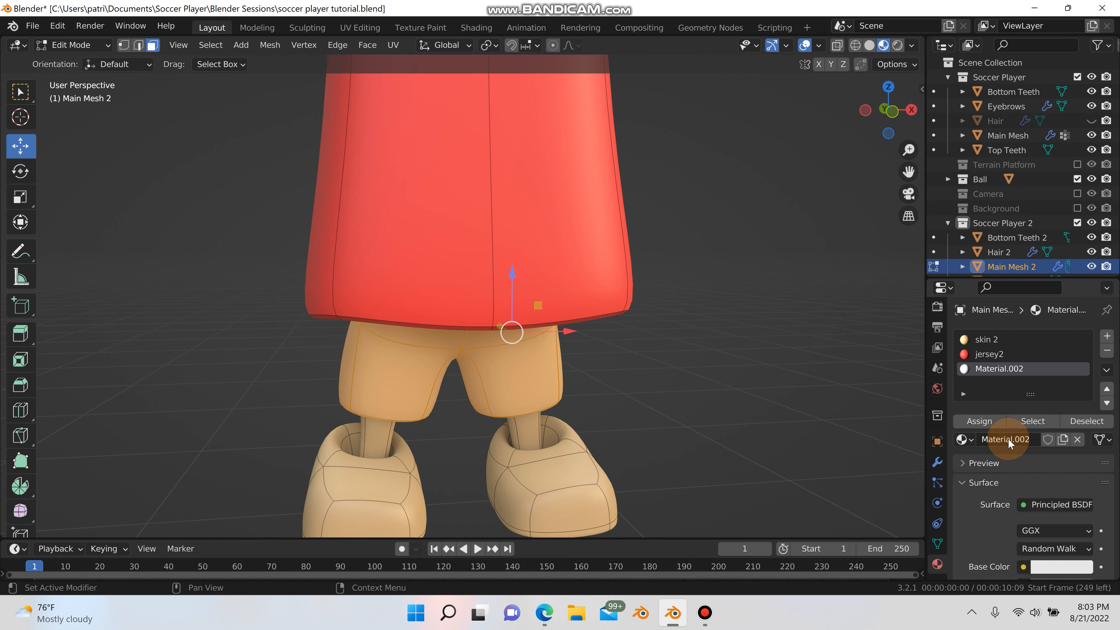
{"action": "double_click", "coordinate": [1008, 438]}
{"action": "type", "text": "shorts2"}
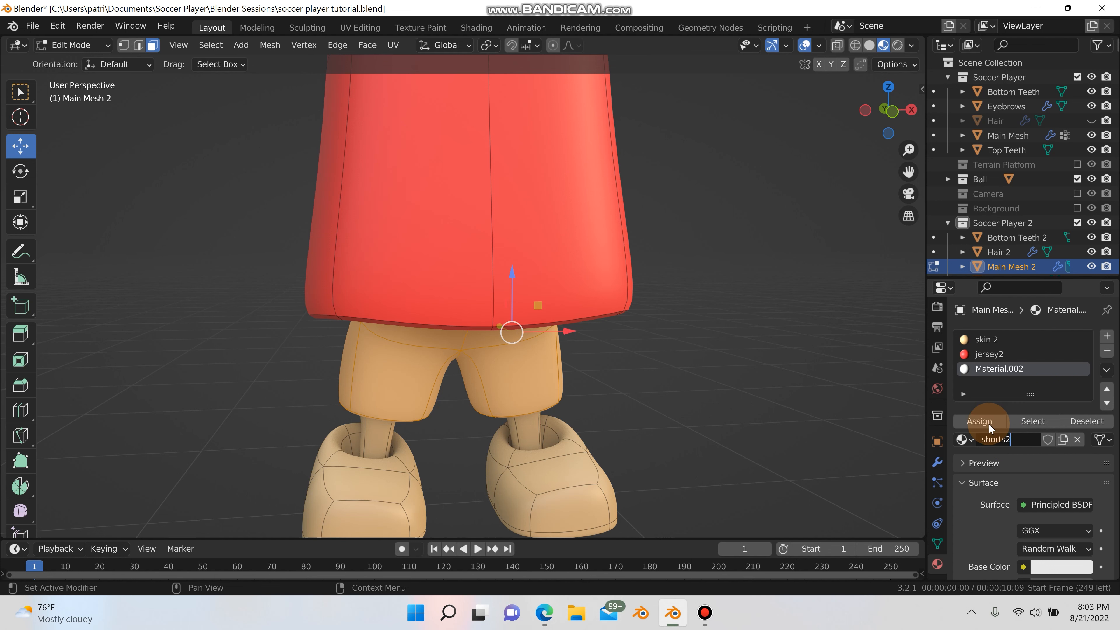
{"action": "key", "text": "Return"}
{"action": "left_click", "coordinate": [979, 421]}
{"action": "key", "text": "Tab"}
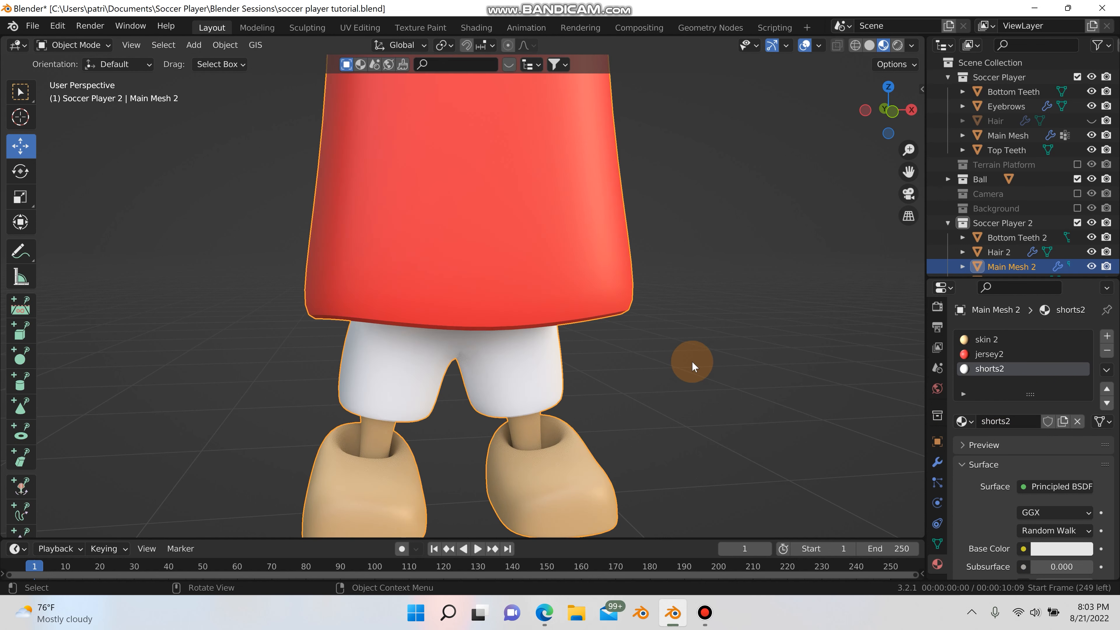
- Set the base color of shorts2 to a dark blue with hue 0.652, saturation 0.991 and value 0.534
{"action": "left_click", "coordinate": [693, 362]}
{"action": "scroll", "coordinate": [697, 374], "scroll_direction": "down", "scroll_amount": 12}
{"action": "middle_click_drag", "start_coordinate": [703, 371], "coordinate": [690, 372]}
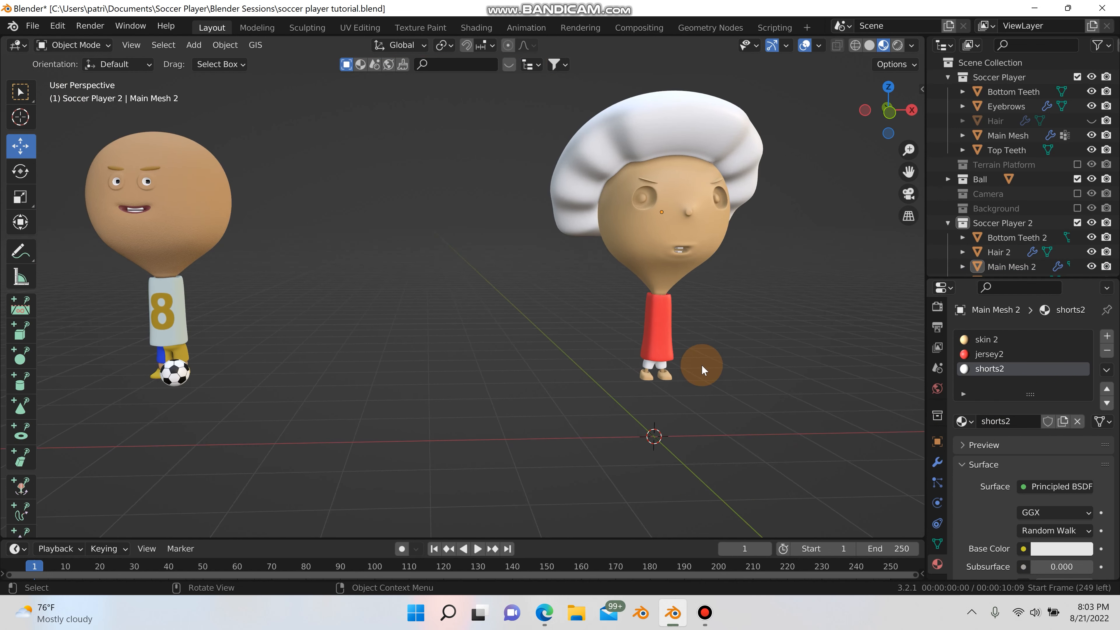
{"action": "scroll", "coordinate": [701, 364], "scroll_direction": "up", "scroll_amount": 8}
{"action": "scroll", "coordinate": [644, 426], "scroll_direction": "up", "scroll_amount": 1}
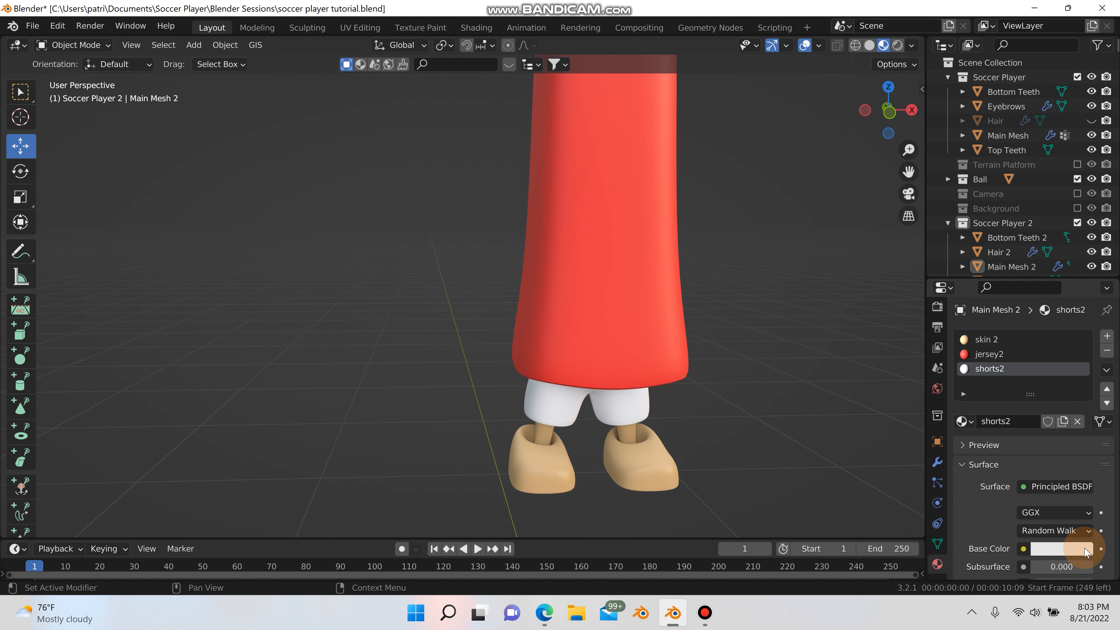
{"action": "left_click", "coordinate": [1084, 550]}
{"action": "left_click", "coordinate": [1046, 366]}
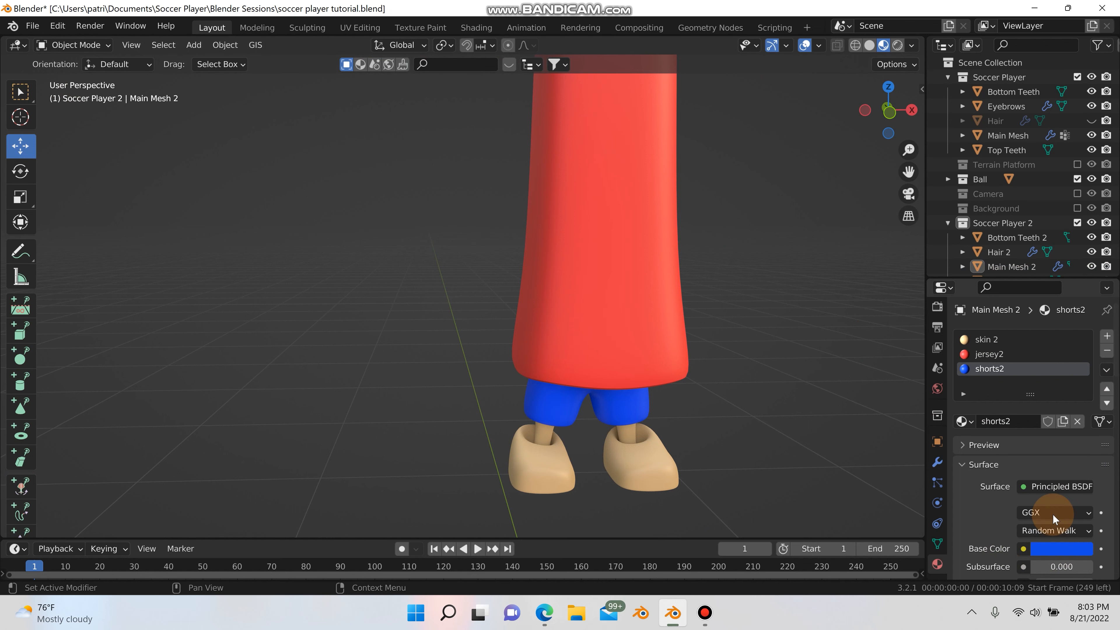
{"action": "left_click", "coordinate": [1065, 546]}
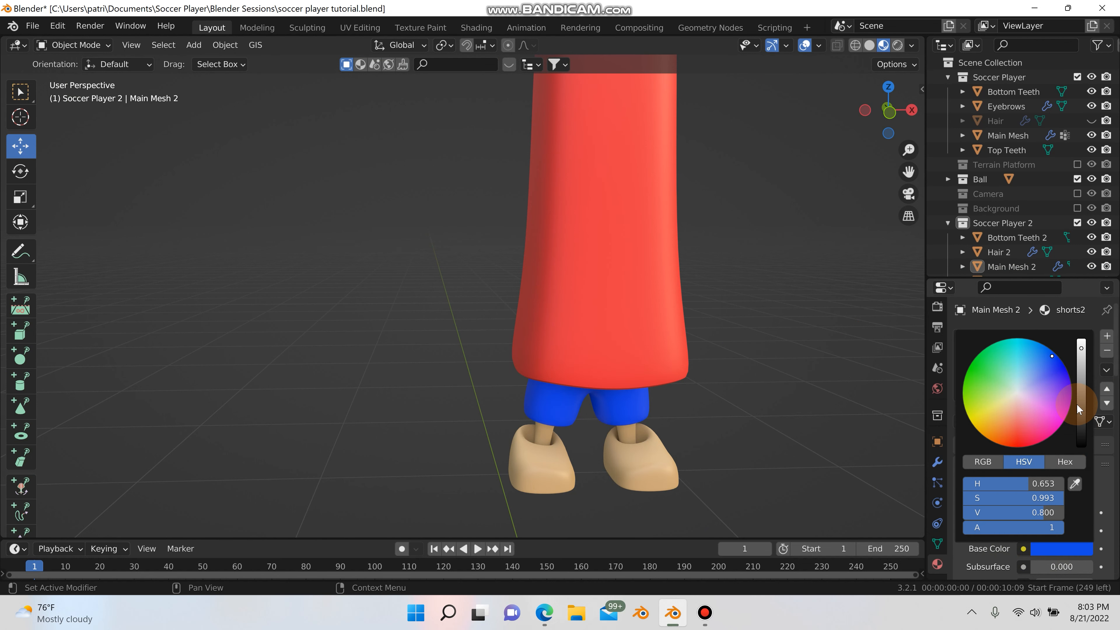
{"action": "left_click_drag", "start_coordinate": [1080, 346], "coordinate": [1080, 365]}
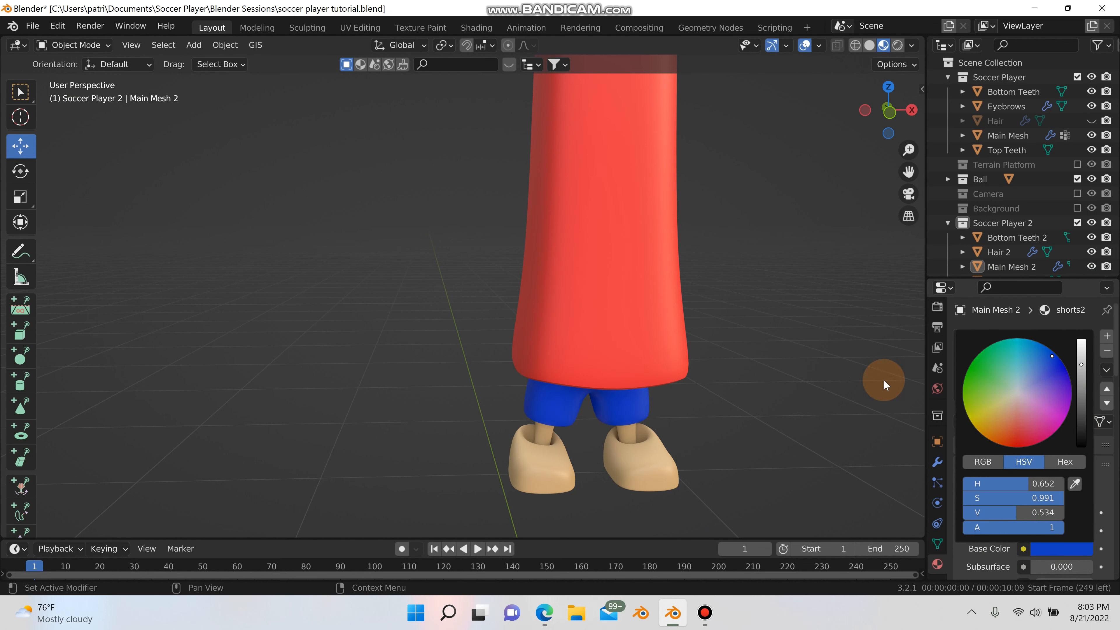
- Enter edit mode on Main Mesh 2 and select the top, side and toe faces of the shoes
{"action": "left_click", "coordinate": [554, 464]}
{"action": "key", "text": "Tab"}
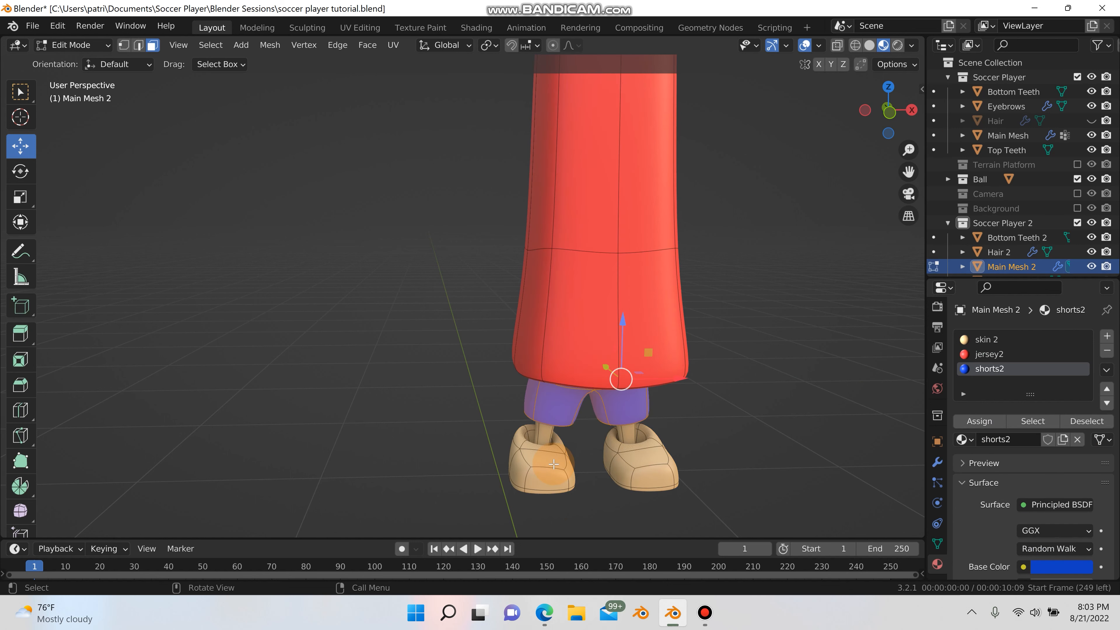
{"action": "left_click", "coordinate": [553, 464]}
{"action": "scroll", "coordinate": [485, 468], "scroll_direction": "up", "scroll_amount": 3}
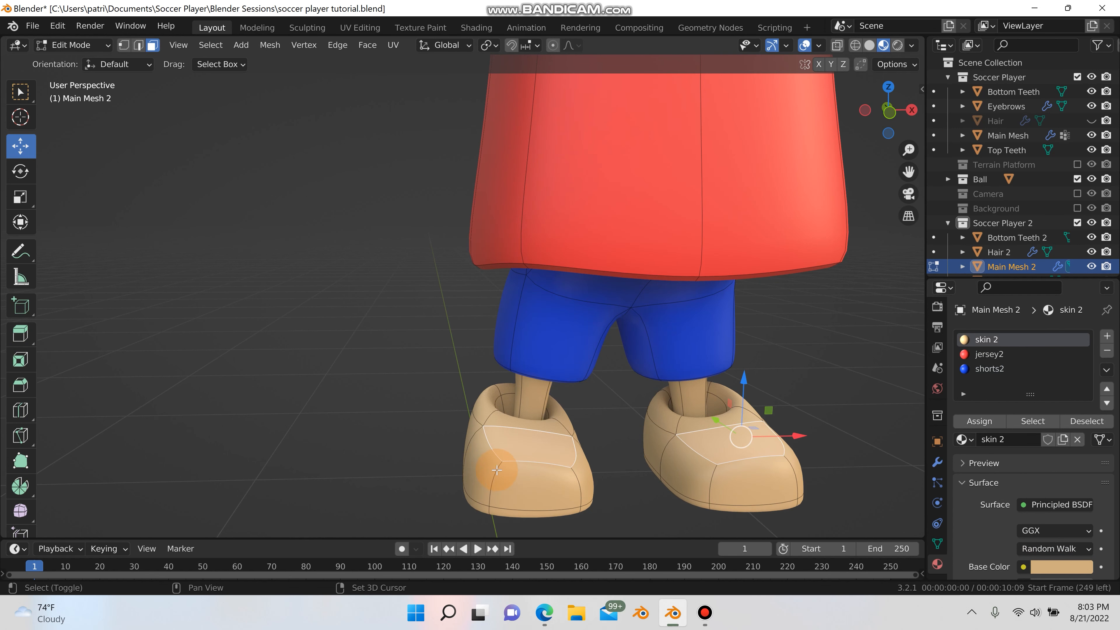
{"action": "middle_click_drag", "start_coordinate": [496, 486], "coordinate": [591, 422]}
{"action": "left_click", "coordinate": [509, 493], "text": "shift"}
{"action": "left_click", "coordinate": [521, 476], "text": "shift"}
{"action": "left_click", "coordinate": [549, 483], "text": "shift"}
{"action": "left_click", "coordinate": [540, 517], "text": "shift"}
{"action": "left_click", "coordinate": [671, 477], "text": "shift"}
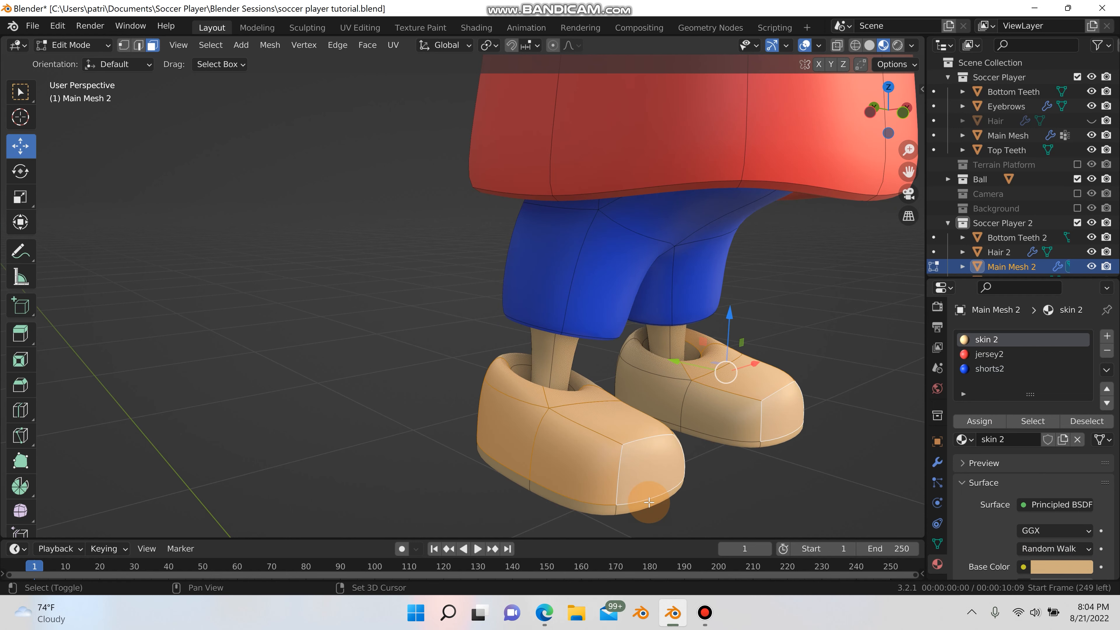
- Add the lower edge, sole, inner side and heel faces of the shoes to the selection
{"action": "left_click", "coordinate": [631, 509], "text": "shift"}
{"action": "left_click", "coordinate": [524, 489], "text": "shift"}
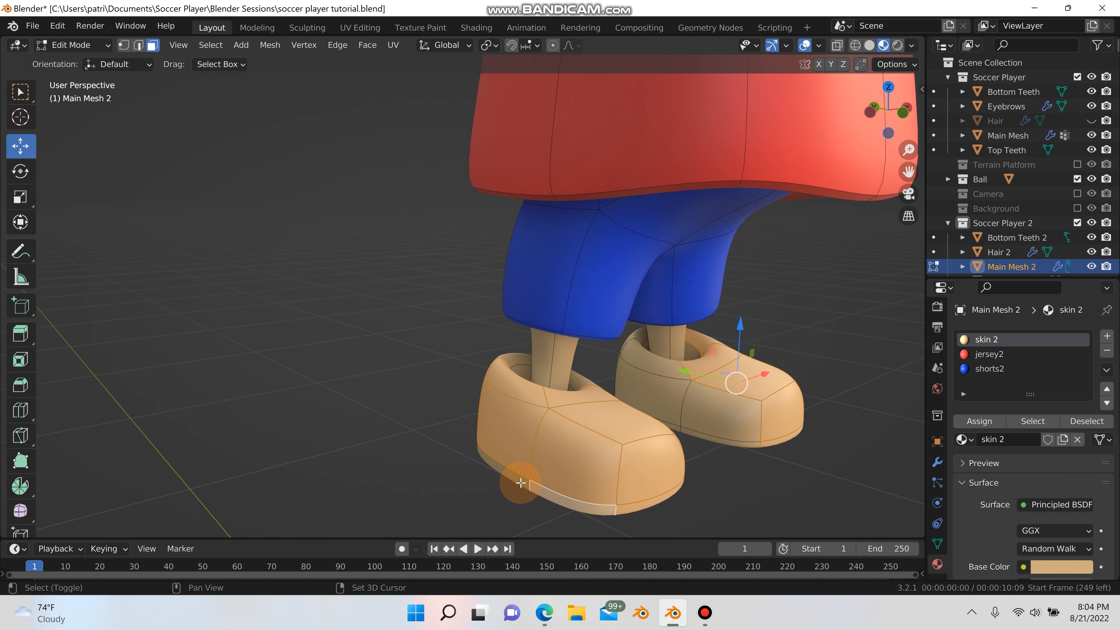
{"action": "left_click", "coordinate": [521, 483], "text": "shift"}
{"action": "middle_click_drag", "start_coordinate": [562, 455], "coordinate": [638, 395]}
{"action": "left_click", "coordinate": [756, 341], "text": "shift"}
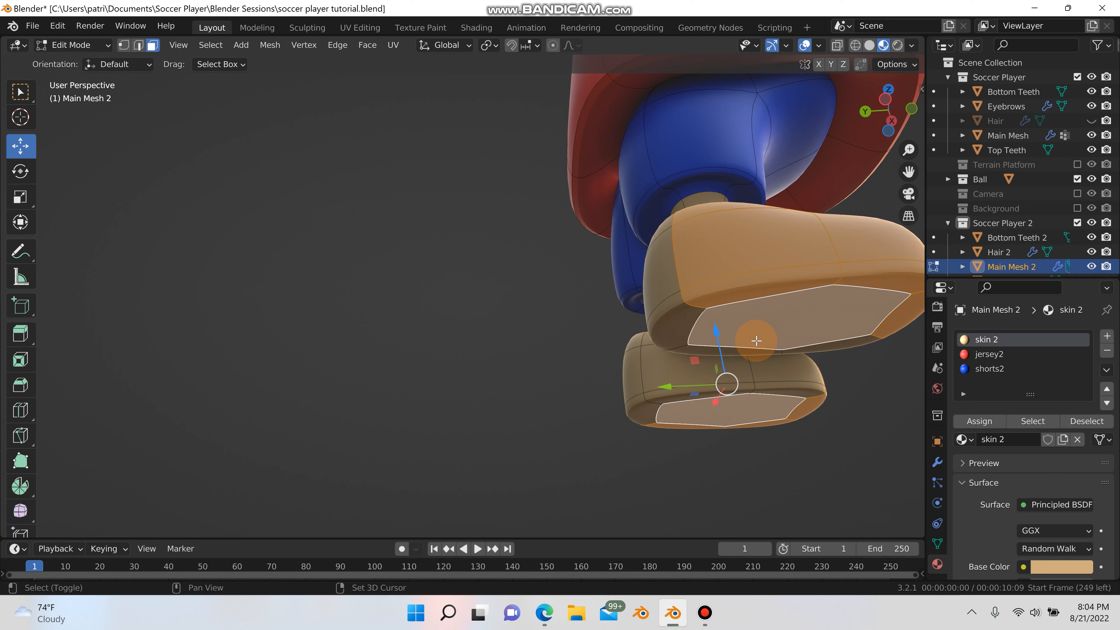
{"action": "left_click", "coordinate": [830, 346], "text": "shift"}
{"action": "left_click", "coordinate": [713, 356], "text": "shift"}
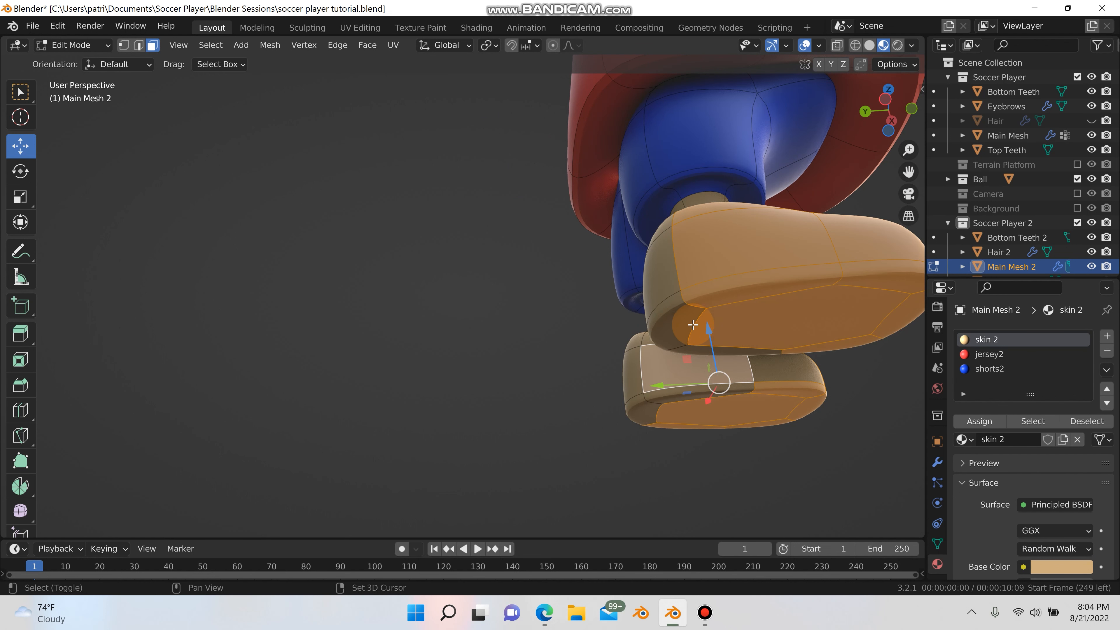
{"action": "left_click", "coordinate": [692, 326], "text": "shift"}
{"action": "left_click", "coordinate": [662, 279], "text": "shift"}
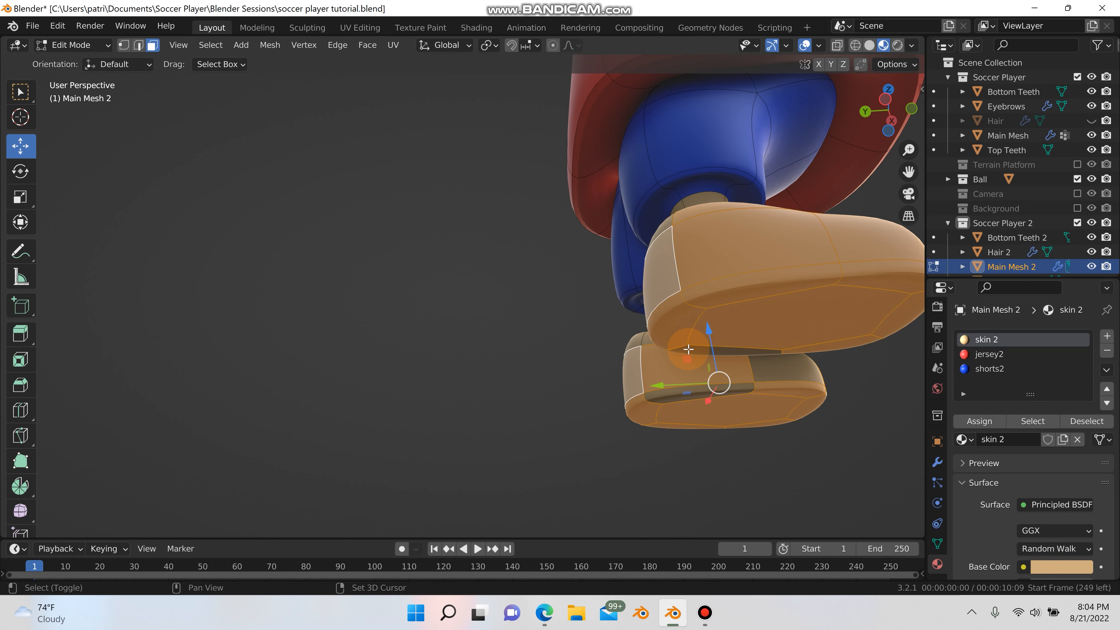
- Add the faces inside the shoe openings around the ankles to the selection
{"action": "middle_click_drag", "start_coordinate": [688, 350], "coordinate": [648, 397]}
{"action": "left_click", "coordinate": [759, 415]}
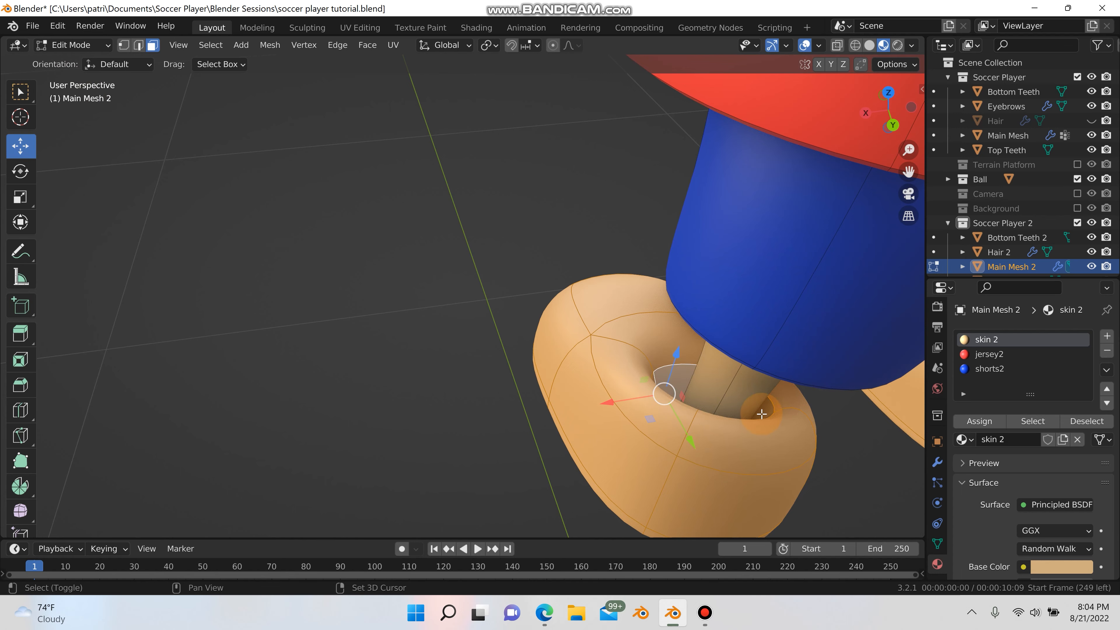
{"action": "middle_click_drag", "start_coordinate": [761, 414], "coordinate": [807, 337]}
{"action": "left_click", "coordinate": [792, 428]}
- Add a new material named shoes2 to Main Mesh 2, assign it to the selected shoe faces and return to object mode
{"action": "left_click", "coordinate": [1067, 341]}
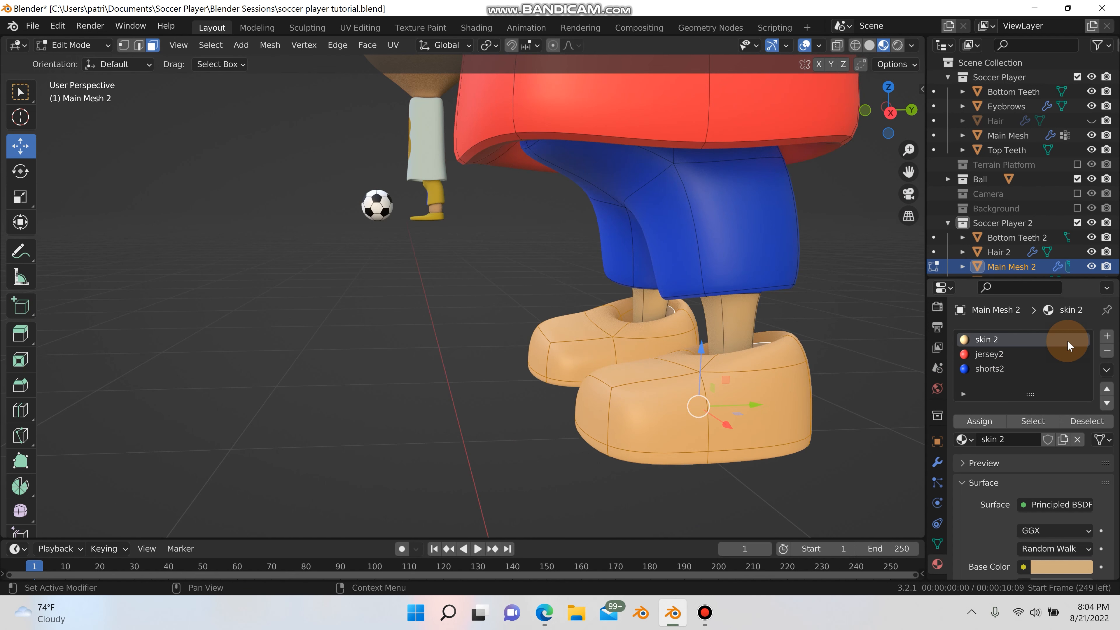
{"action": "left_click", "coordinate": [1106, 337]}
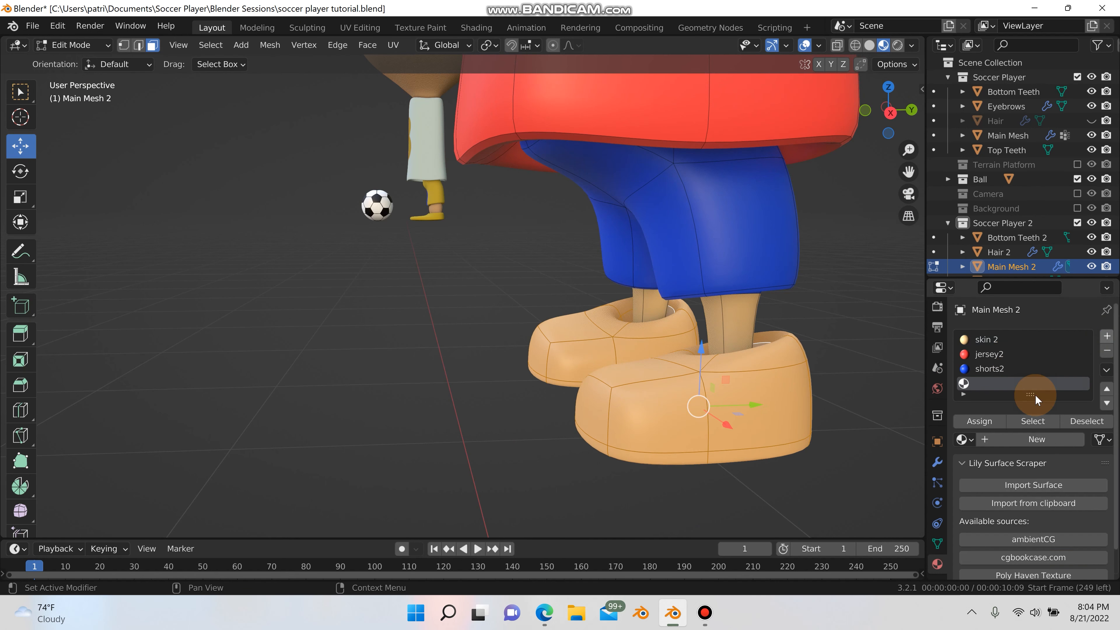
{"action": "left_click", "coordinate": [996, 441]}
{"action": "left_click", "coordinate": [997, 439]}
{"action": "type", "text": "shoes2"}
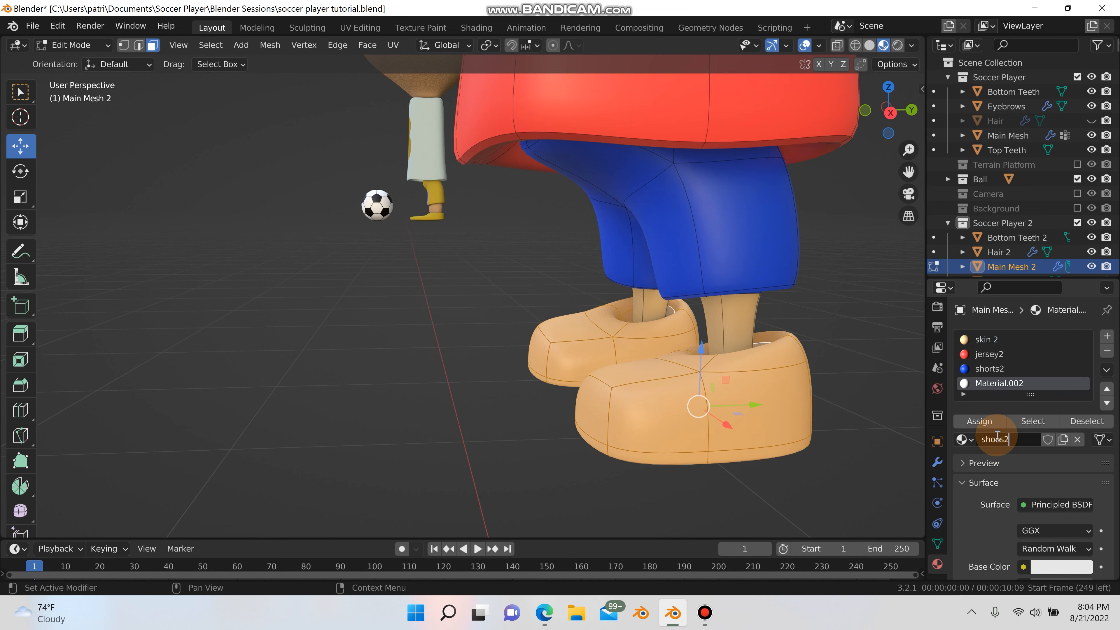
{"action": "left_click", "coordinate": [986, 421]}
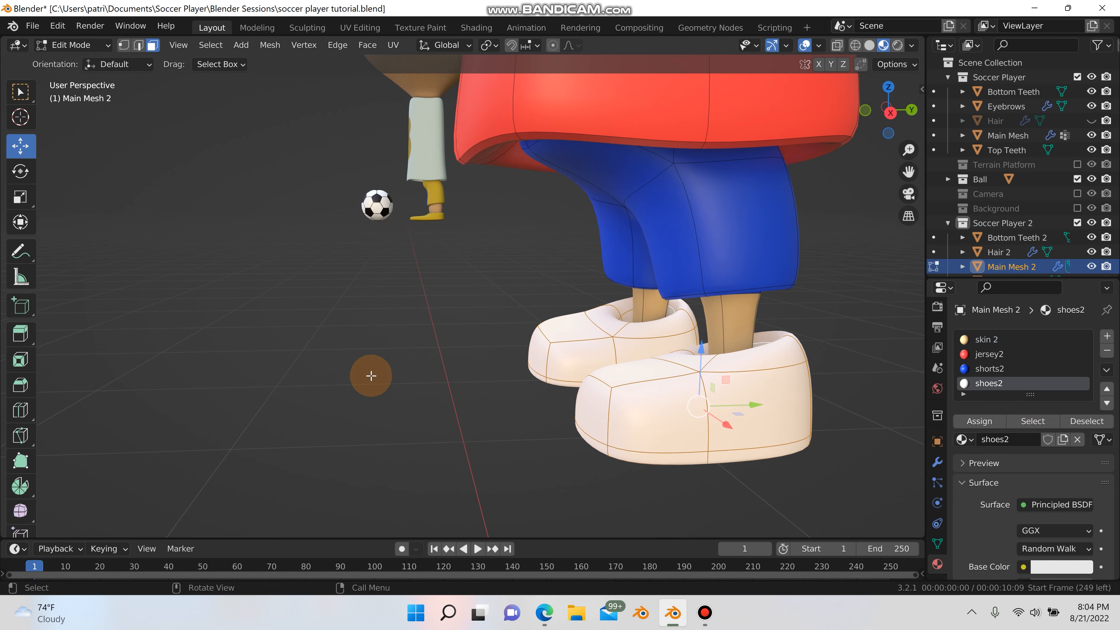
{"action": "key", "text": "Tab"}
{"action": "left_click", "coordinate": [427, 367]}
- Set the roughness of the shoes2 material to 0.9
{"action": "scroll", "coordinate": [451, 366], "scroll_direction": "down", "scroll_amount": 3}
{"action": "middle_click_drag", "start_coordinate": [450, 365], "coordinate": [573, 432]}
{"action": "scroll", "coordinate": [1049, 520], "scroll_direction": "down", "scroll_amount": 6}
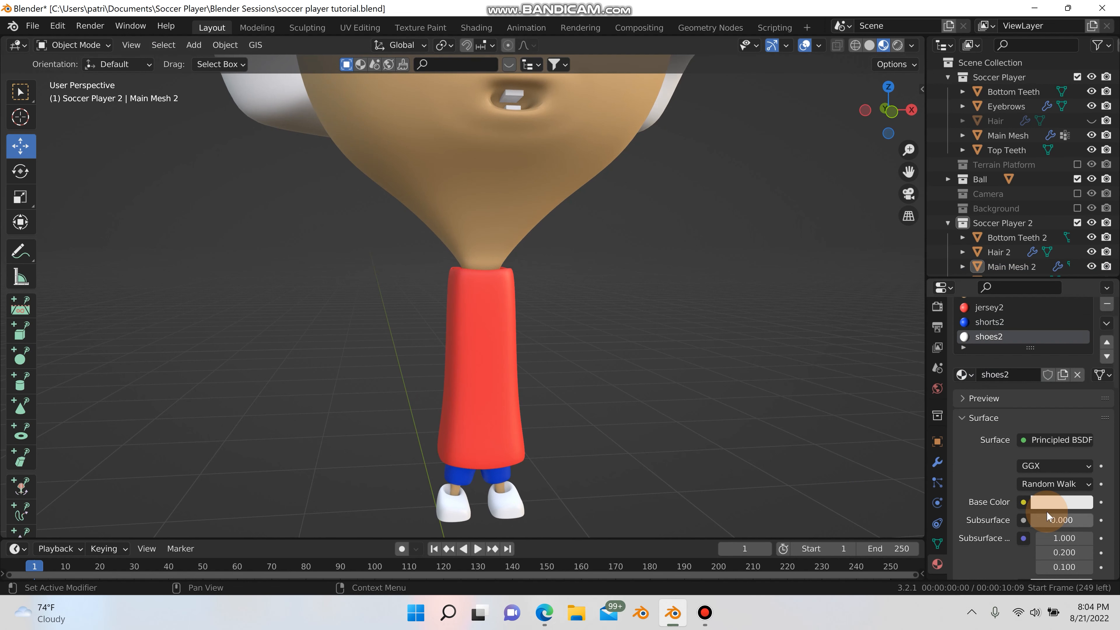
{"action": "scroll", "coordinate": [1049, 526], "scroll_direction": "down", "scroll_amount": 2}
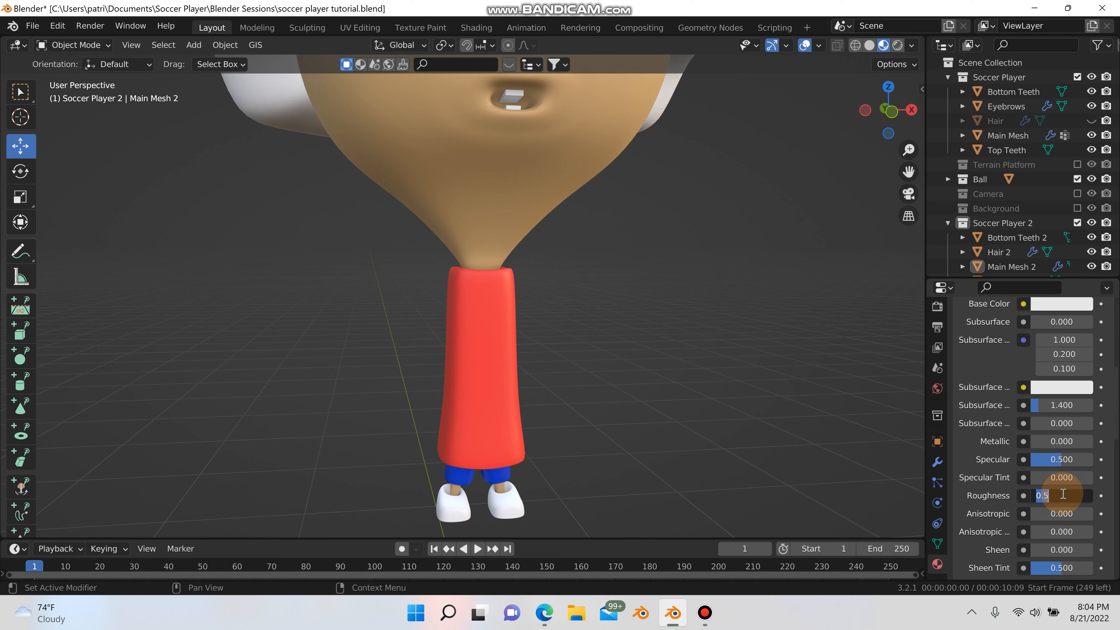
{"action": "key", "text": "Return"}
{"action": "left_click", "coordinate": [592, 419]}
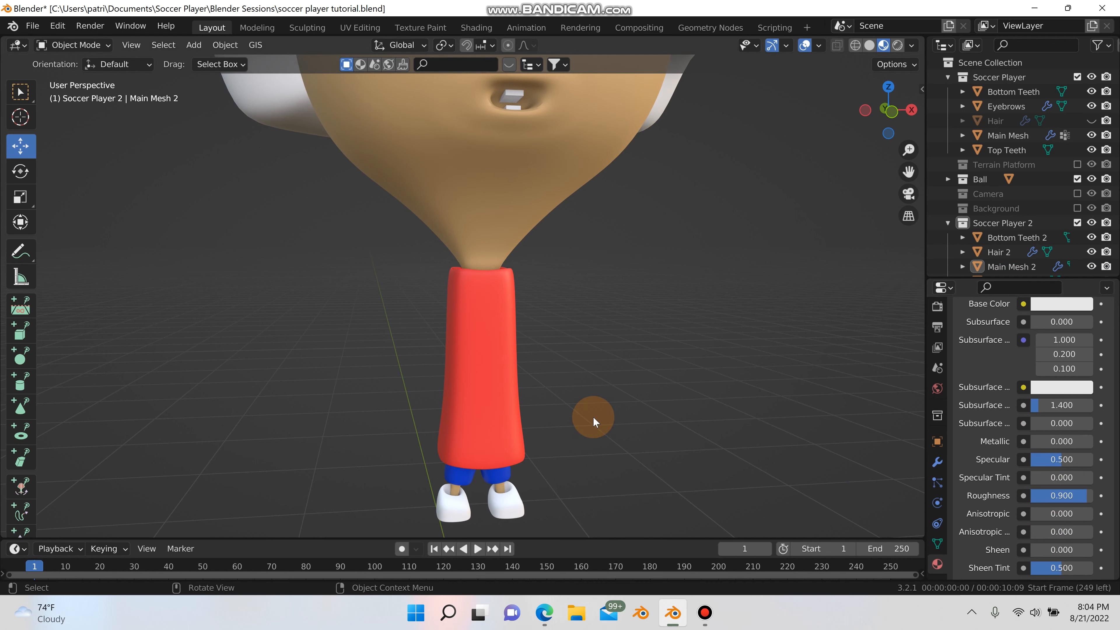
- Undo the deselection of Main Mesh 2 and set the roughness of its jersey2 material to 0.9
{"action": "key", "text": "ctrl+z"}
{"action": "scroll", "coordinate": [957, 392], "scroll_direction": "up", "scroll_amount": 14}
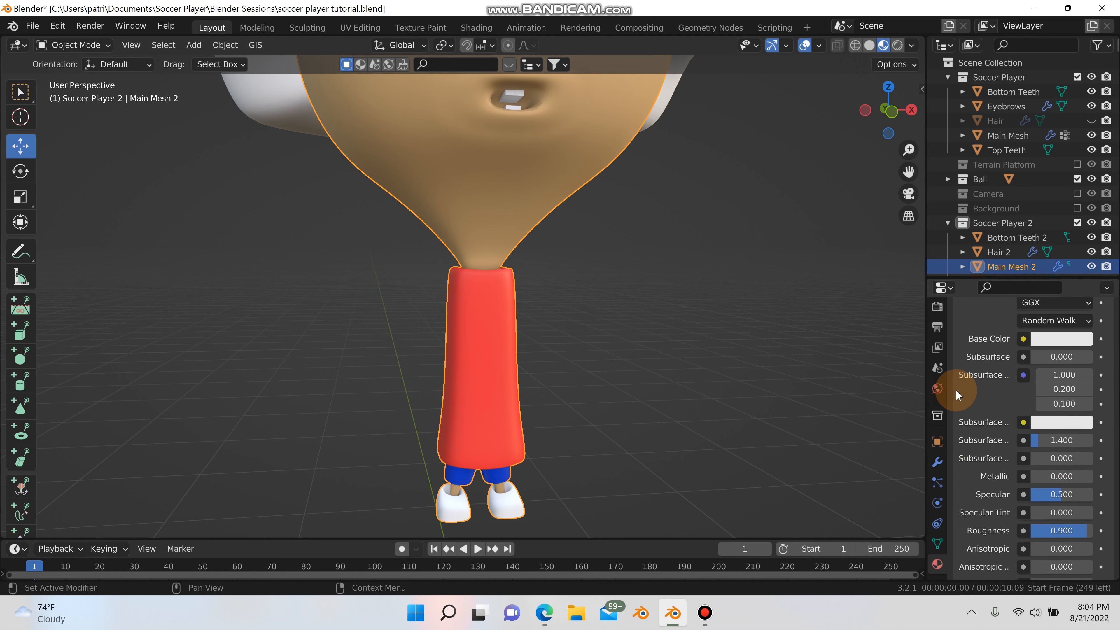
{"action": "scroll", "coordinate": [961, 360], "scroll_direction": "up", "scroll_amount": 7}
{"action": "left_click", "coordinate": [968, 357]}
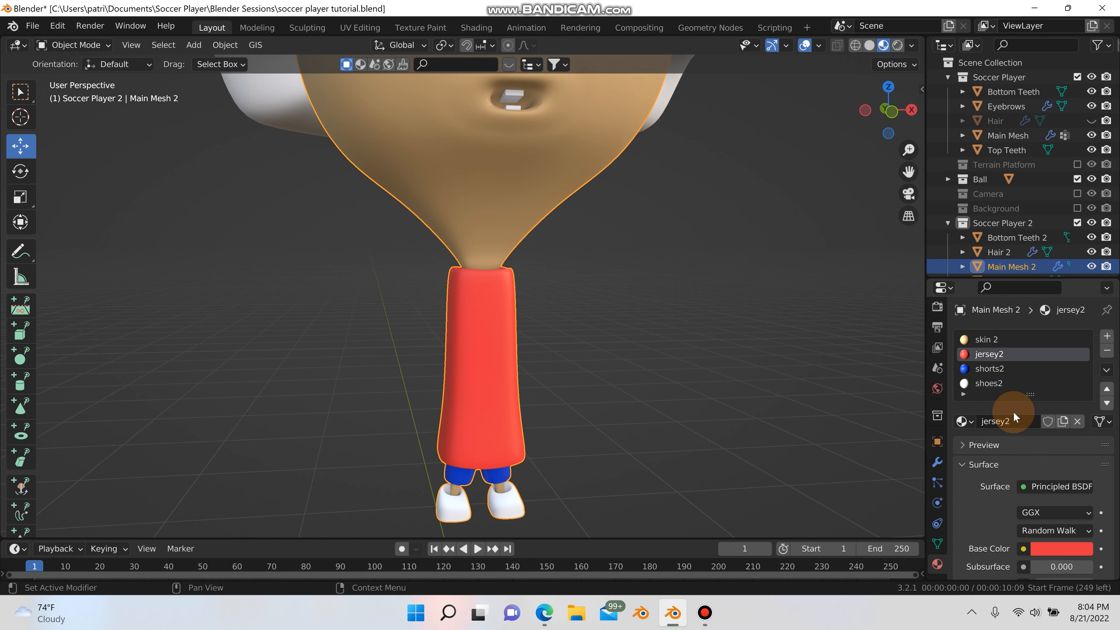
{"action": "scroll", "coordinate": [1065, 521], "scroll_direction": "down", "scroll_amount": 11}
{"action": "scroll", "coordinate": [1070, 525], "scroll_direction": "down", "scroll_amount": 3}
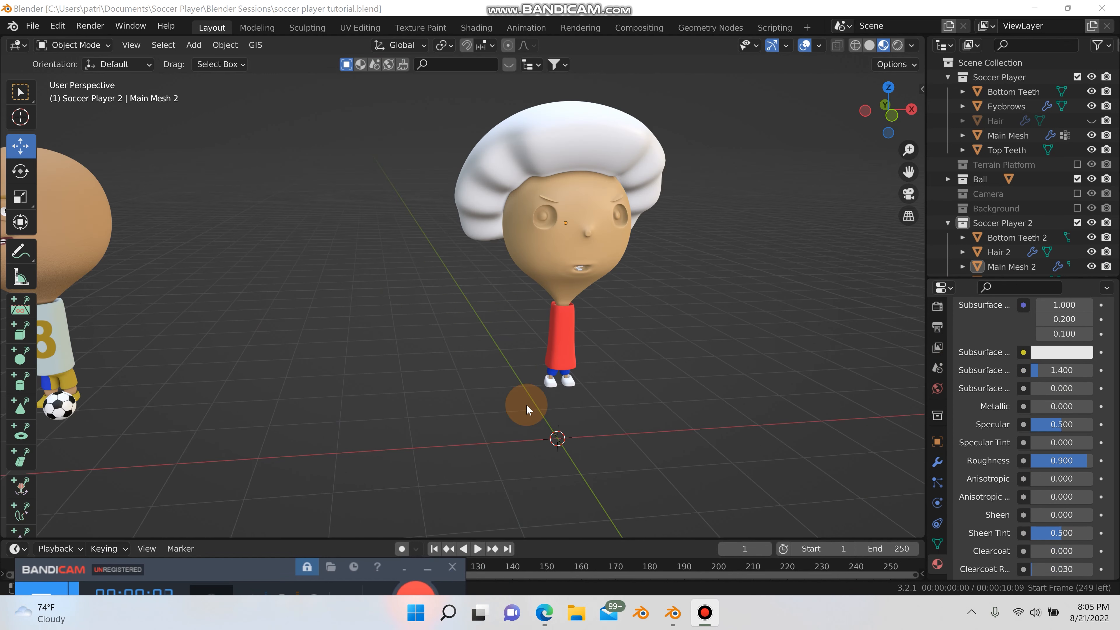
{"action": "scroll", "coordinate": [524, 401], "scroll_direction": "up", "scroll_amount": 6}
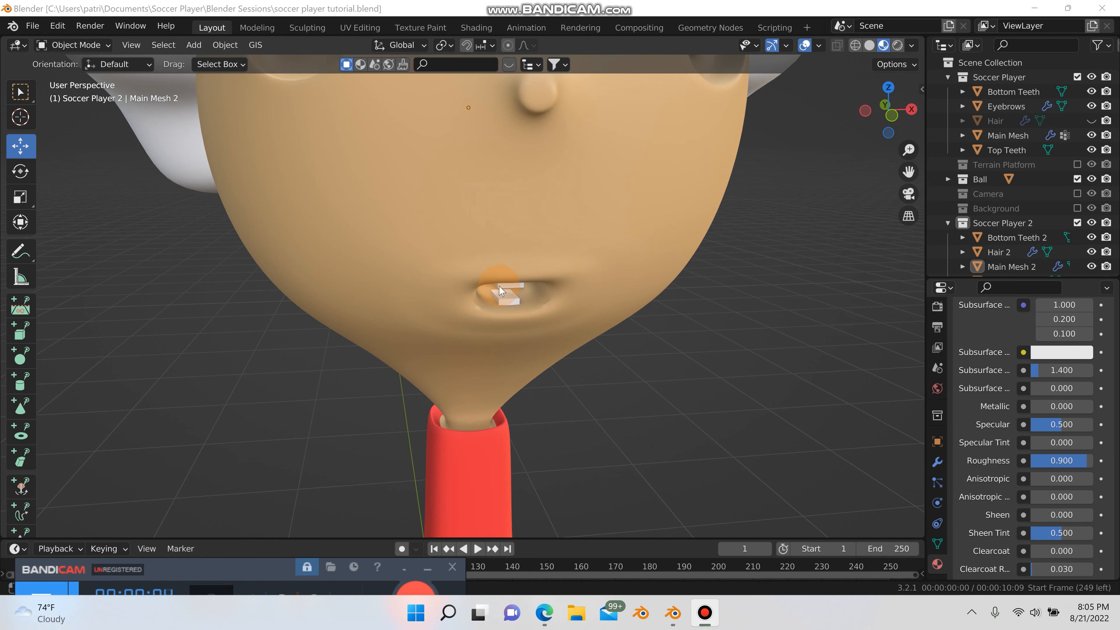
- Apply the existing "teeth" material to the second player's top teeth
{"action": "left_click", "coordinate": [505, 290]}
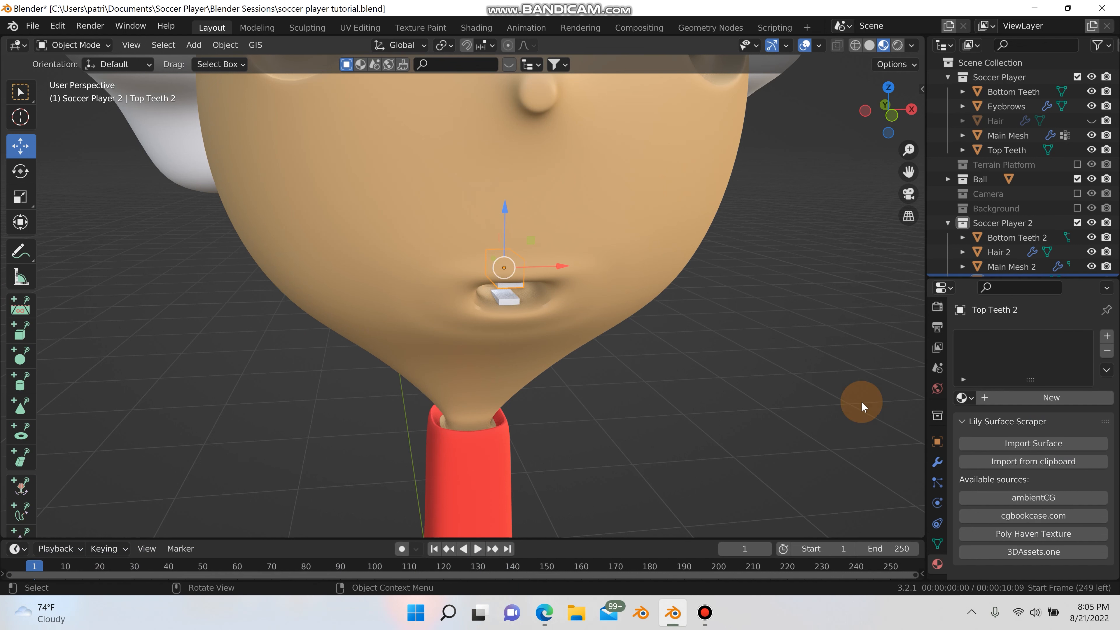
{"action": "left_click", "coordinate": [963, 397]}
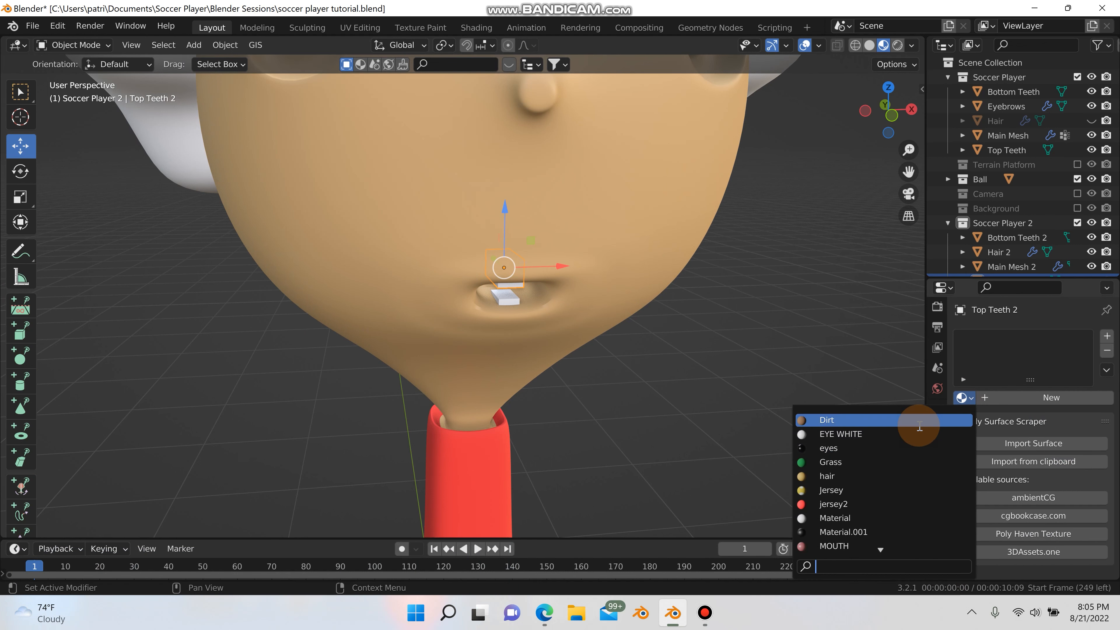
{"action": "scroll", "coordinate": [876, 524], "scroll_direction": "down", "scroll_amount": 10}
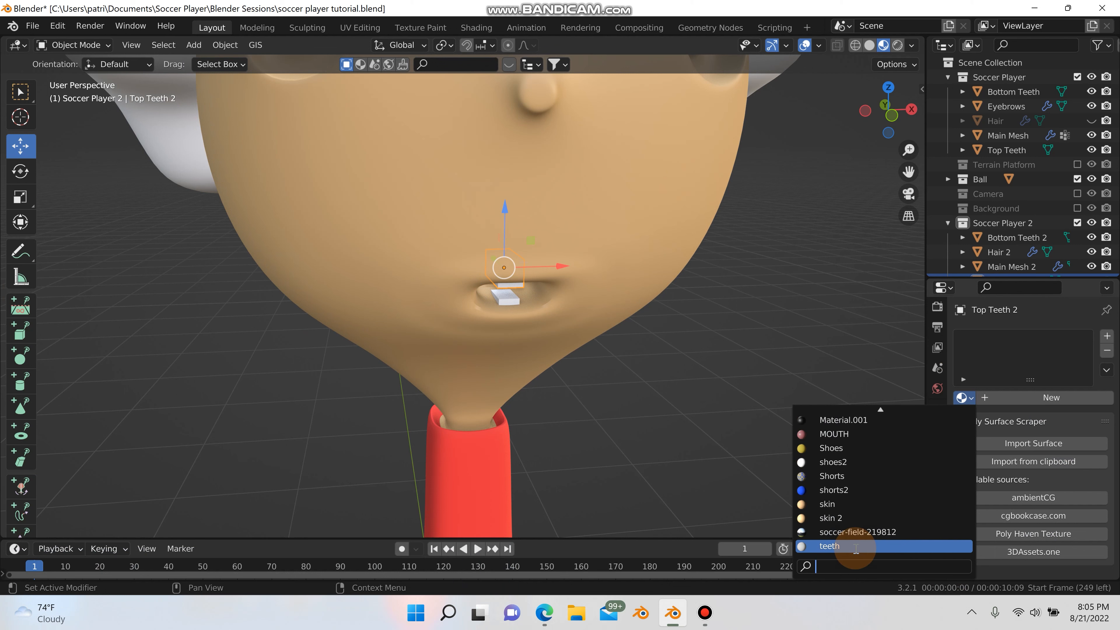
{"action": "left_click", "coordinate": [857, 546]}
- Apply the existing "teeth" material to the second player's bottom teeth
{"action": "left_click", "coordinate": [509, 304]}
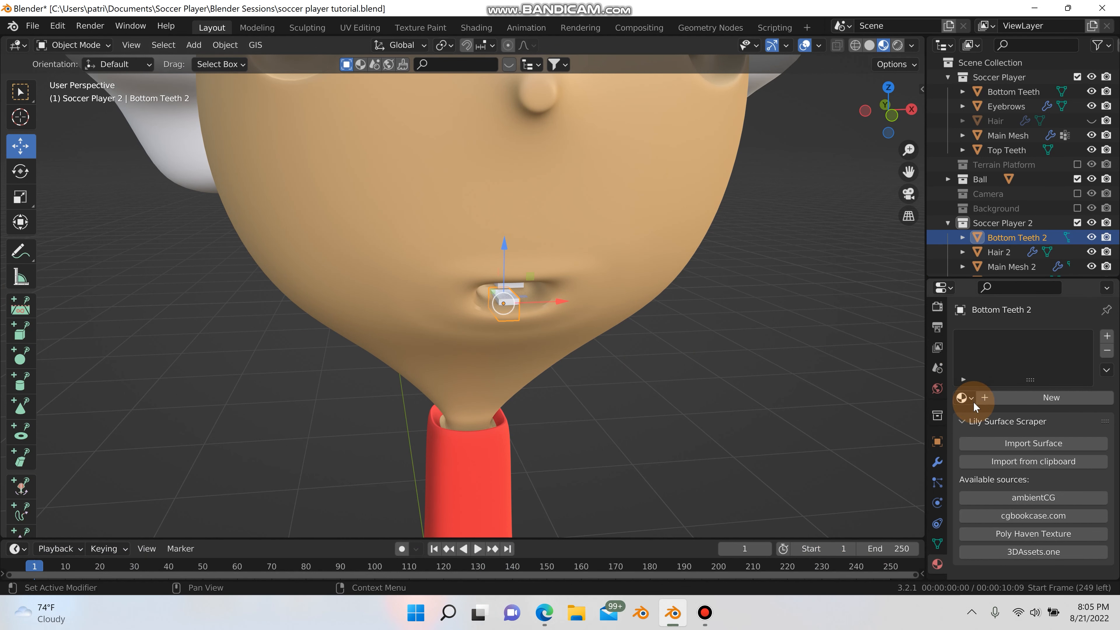
{"action": "left_click", "coordinate": [964, 397]}
{"action": "scroll", "coordinate": [819, 527], "scroll_direction": "down", "scroll_amount": 9}
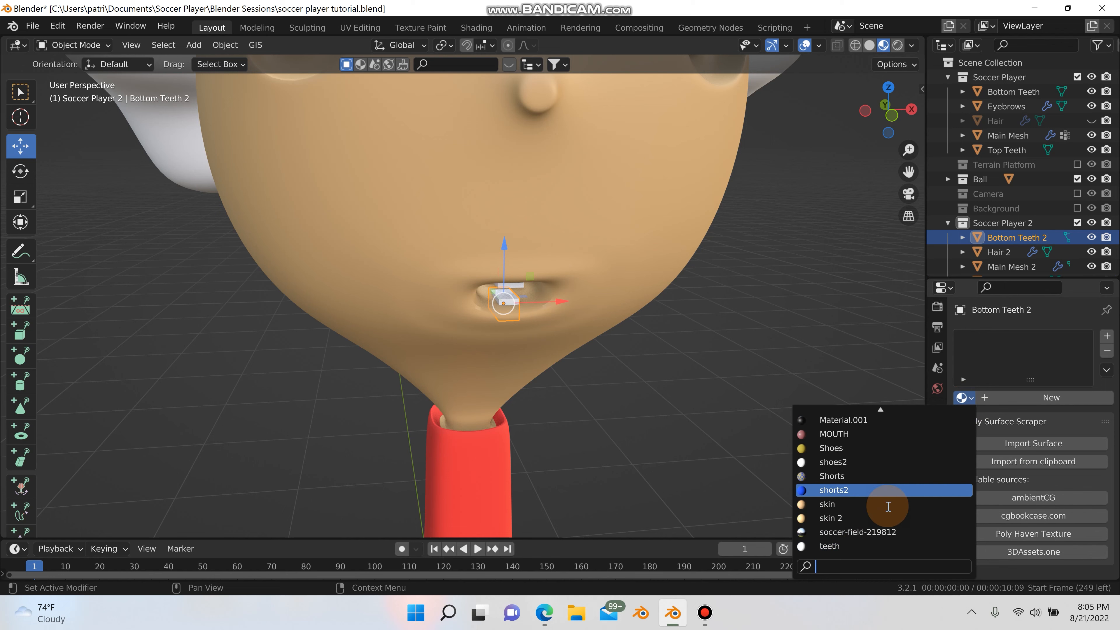
{"action": "left_click", "coordinate": [878, 545]}
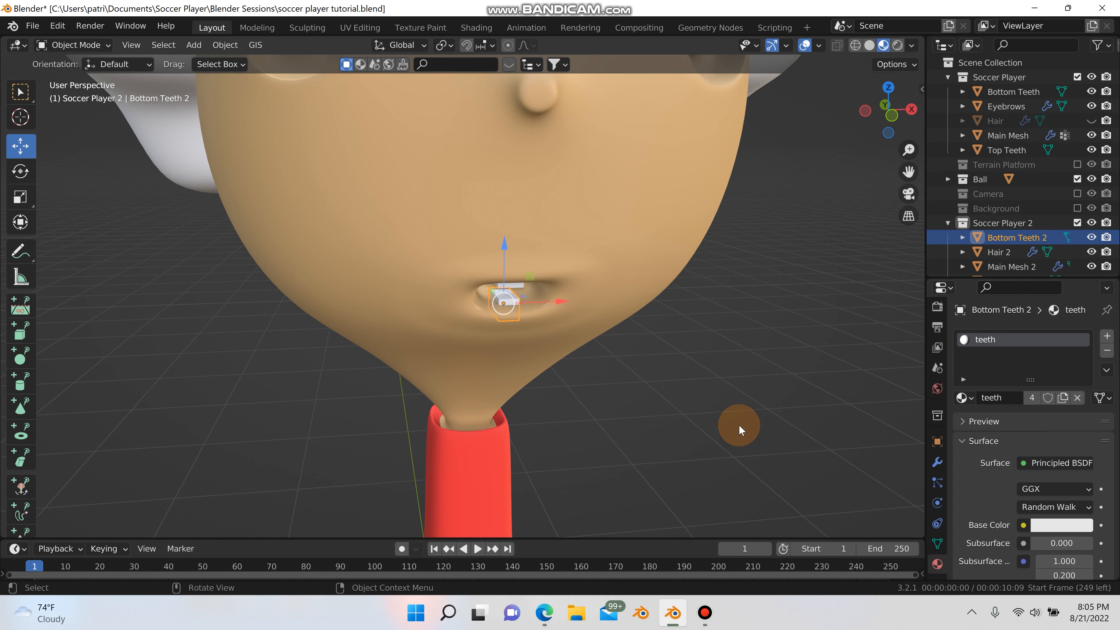
- Select the pupil face at the centre of the eye on Main Mesh 2 in Edit Mode
{"action": "scroll", "coordinate": [707, 388], "scroll_direction": "down", "scroll_amount": 4}
{"action": "scroll", "coordinate": [704, 384], "scroll_direction": "up", "scroll_amount": 2}
{"action": "scroll", "coordinate": [683, 392], "scroll_direction": "down", "scroll_amount": 4}
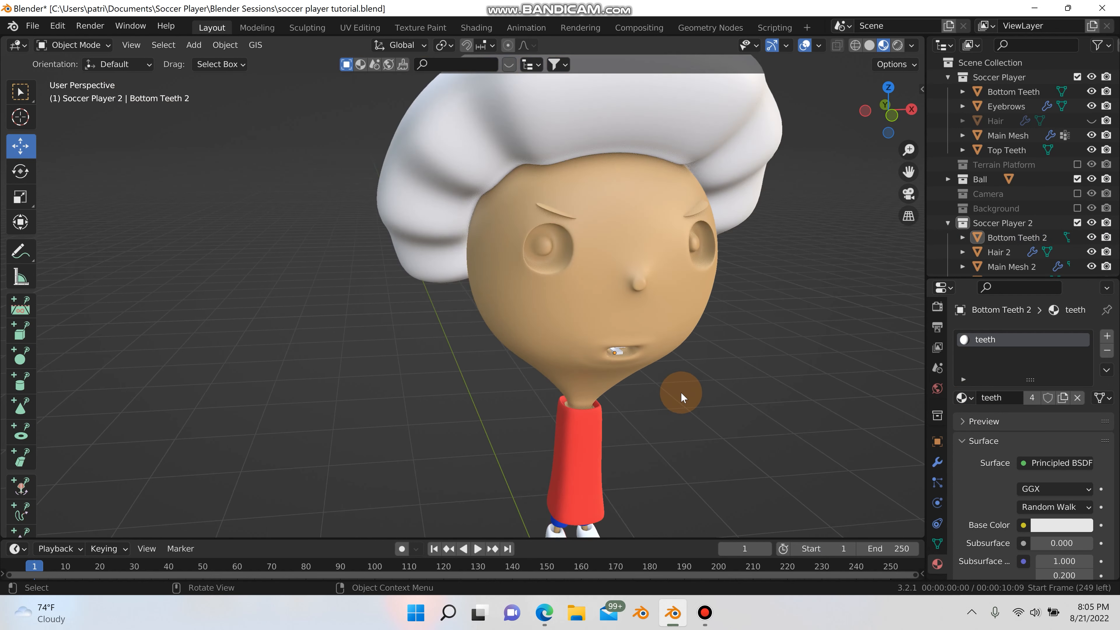
{"action": "scroll", "coordinate": [680, 392], "scroll_direction": "up", "scroll_amount": 2}
{"action": "middle_click_drag", "start_coordinate": [681, 392], "coordinate": [654, 389]}
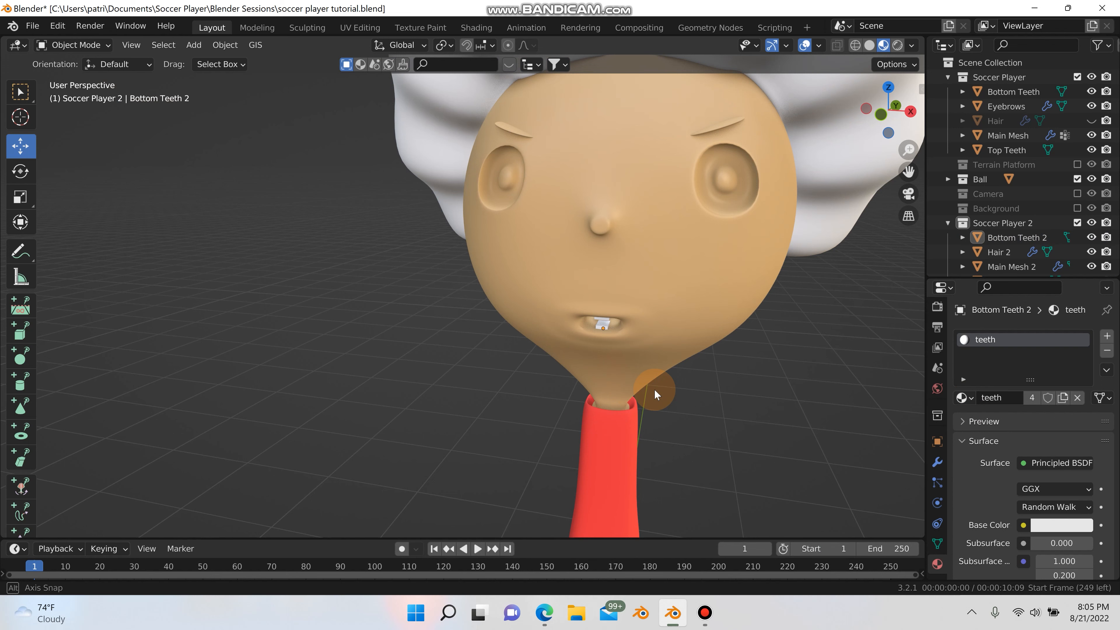
{"action": "scroll", "coordinate": [462, 198], "scroll_direction": "up", "scroll_amount": 4}
{"action": "left_click", "coordinate": [501, 169]}
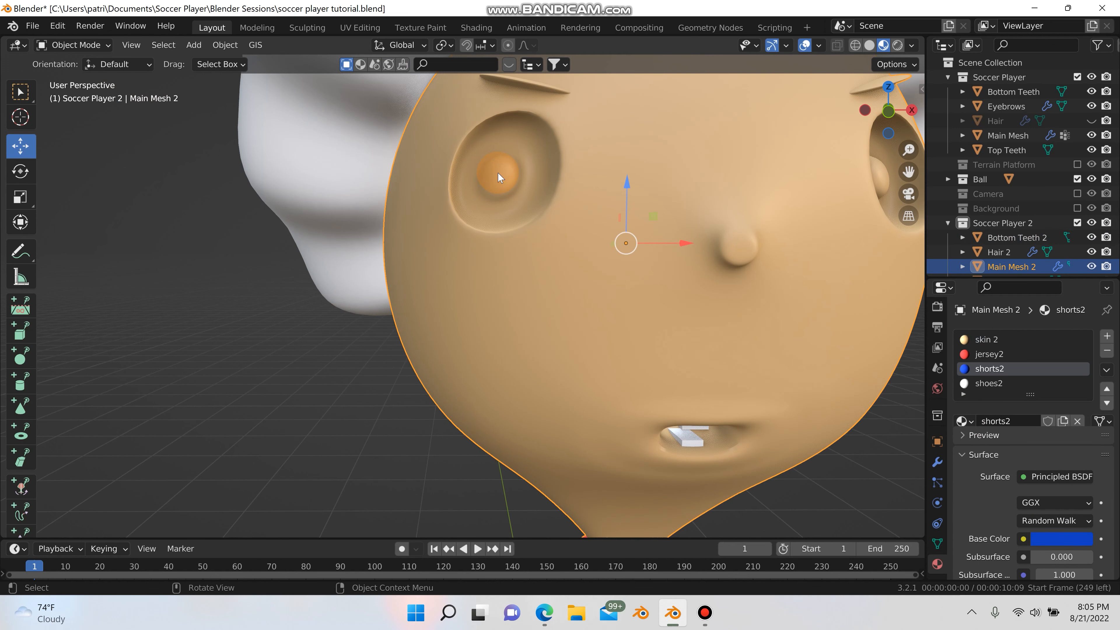
{"action": "key", "text": "Tab"}
{"action": "left_click", "coordinate": [502, 169]}
{"action": "middle_click_drag", "start_coordinate": [662, 208], "coordinate": [522, 265], "text": "shift"}
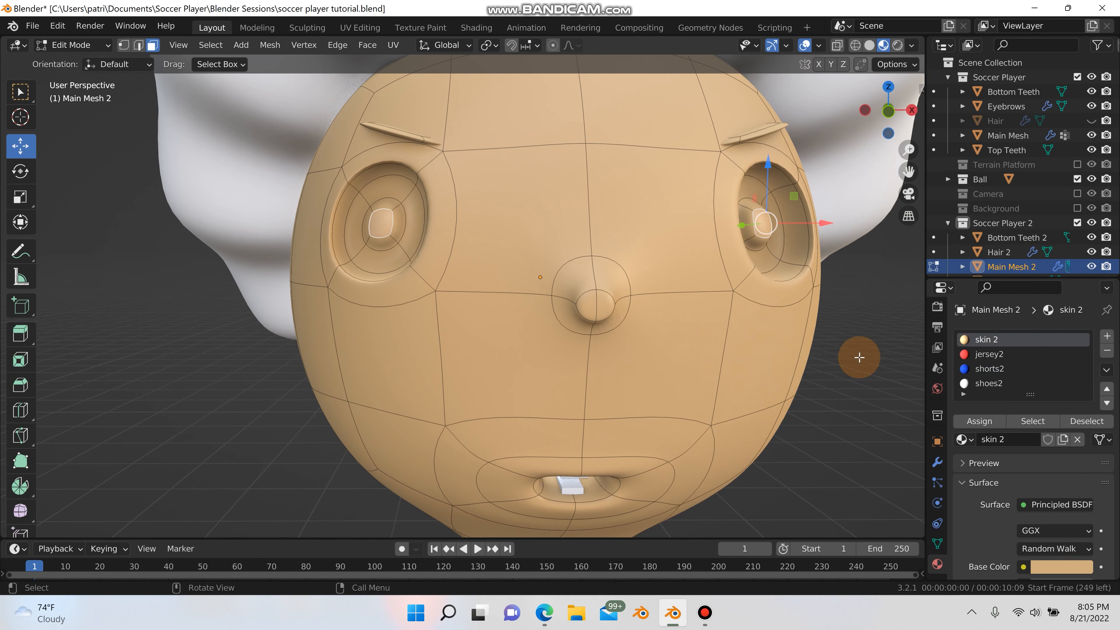
- Create a new material named "pupil" in a new slot of Main Mesh 2 and assign it to the selected pupil face
{"action": "left_click", "coordinate": [1106, 336]}
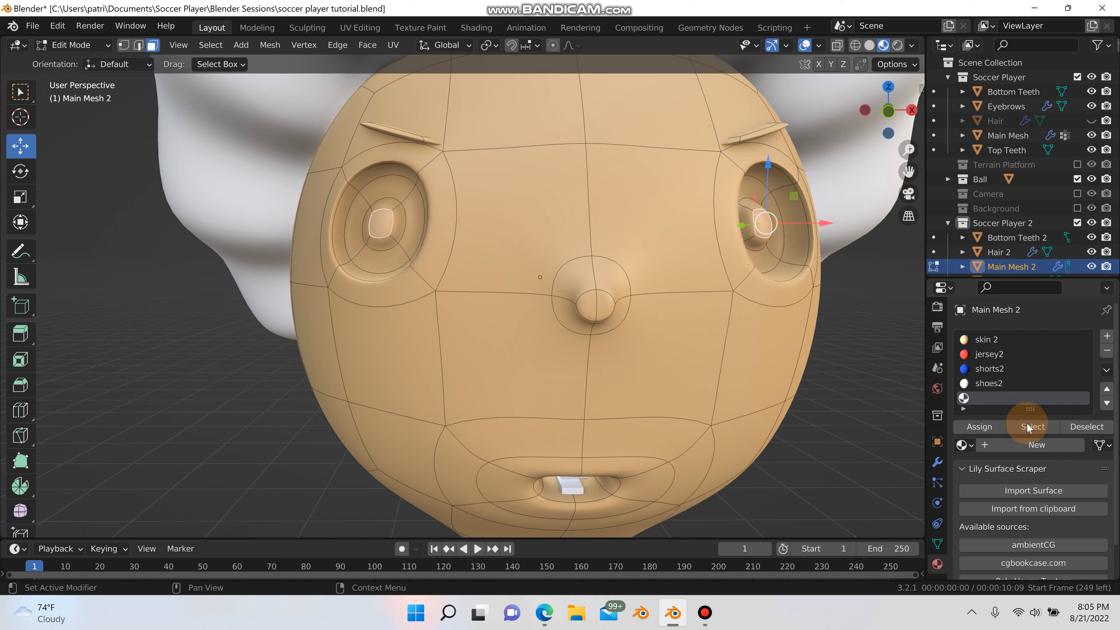
{"action": "left_click", "coordinate": [1020, 447]}
{"action": "left_click", "coordinate": [995, 444]}
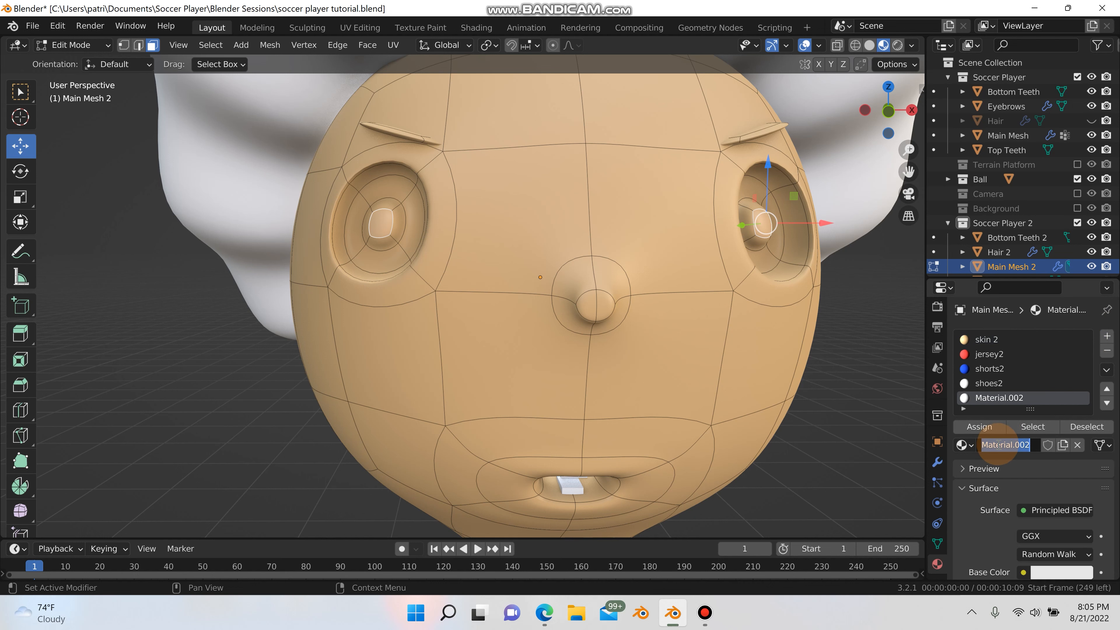
{"action": "type", "text": "pupil"}
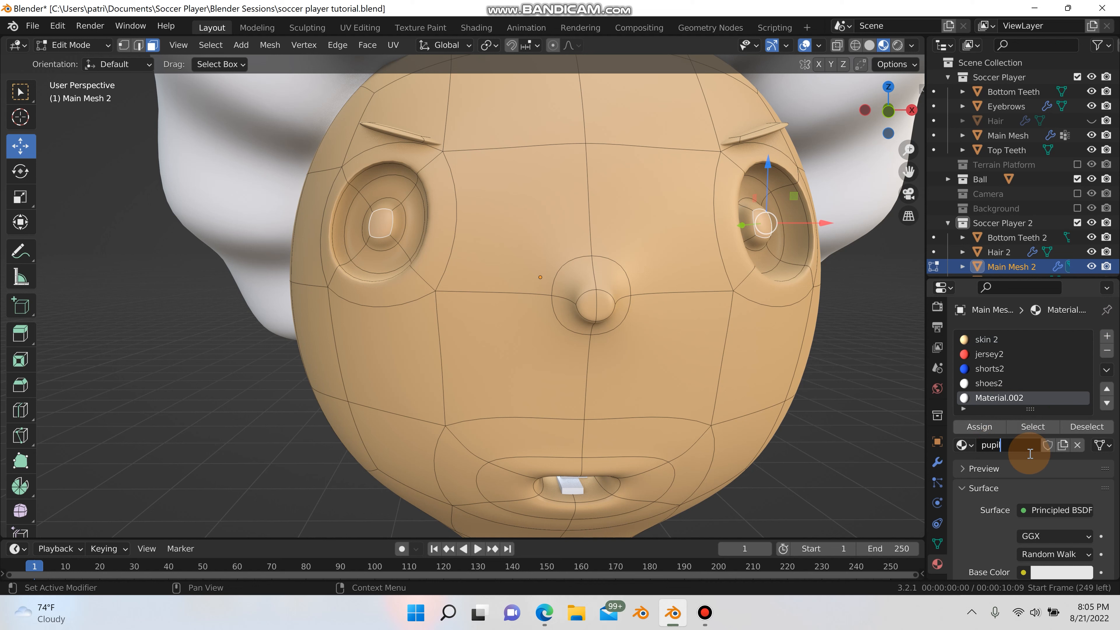
{"action": "left_click", "coordinate": [984, 432]}
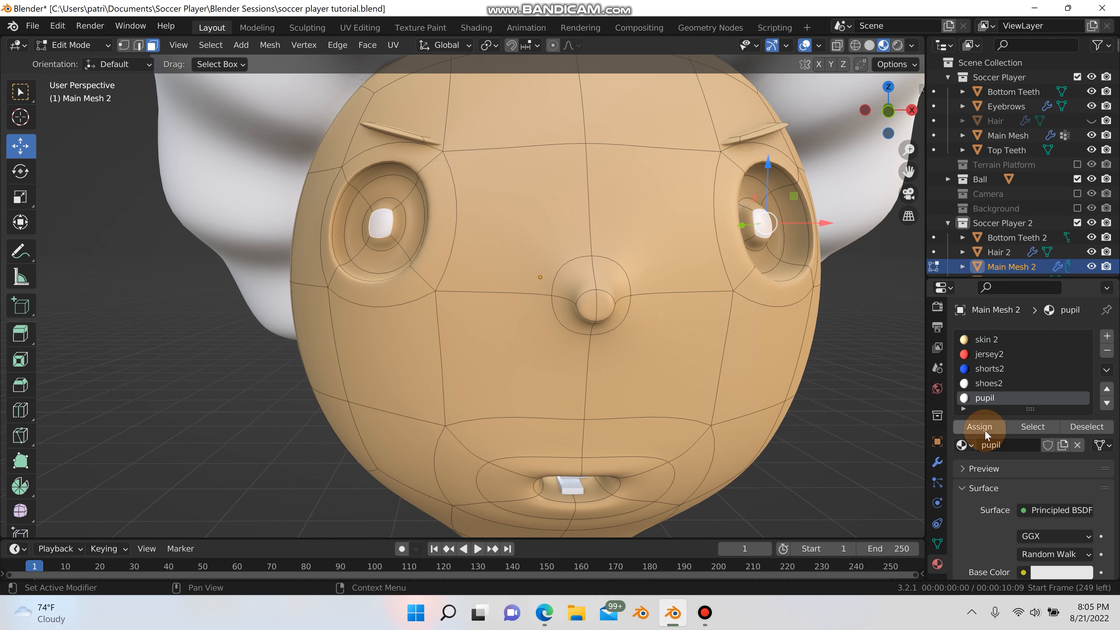
- Make the pupil material's base color black with a value of 0 and set its roughness to 0.2
{"action": "left_click", "coordinate": [1054, 572]}
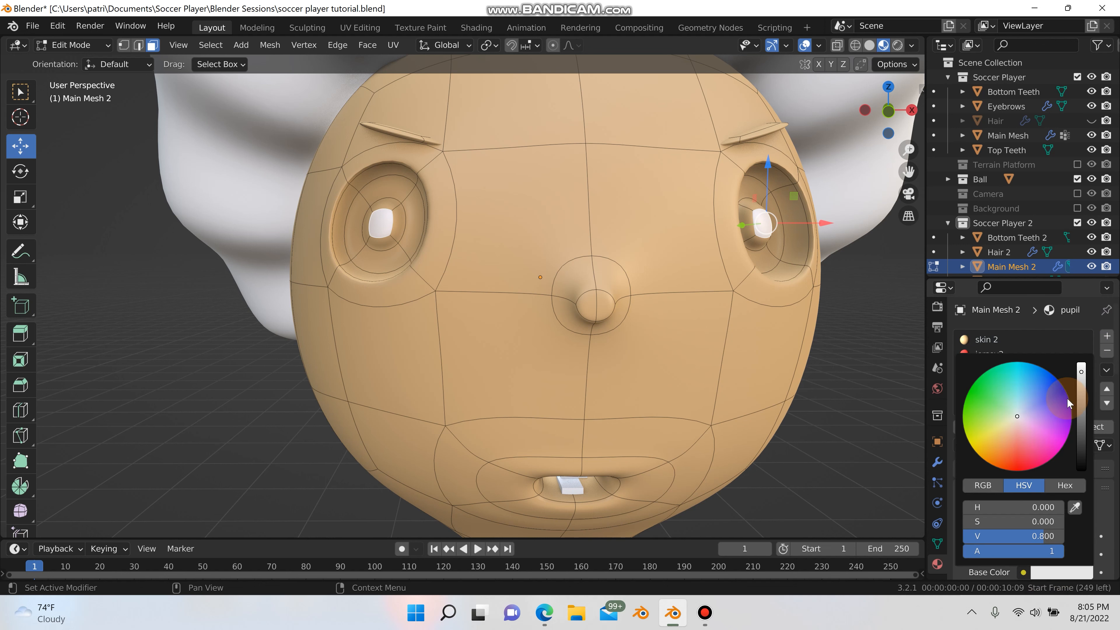
{"action": "left_click_drag", "start_coordinate": [1081, 397], "coordinate": [1082, 471]}
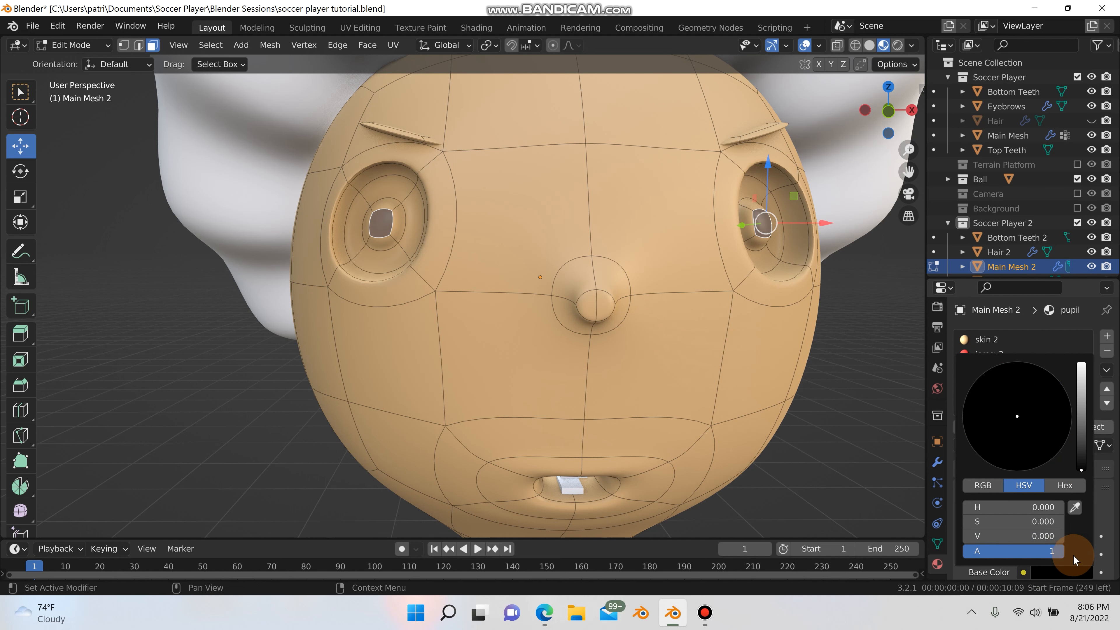
{"action": "scroll", "coordinate": [995, 326], "scroll_direction": "down", "scroll_amount": 10}
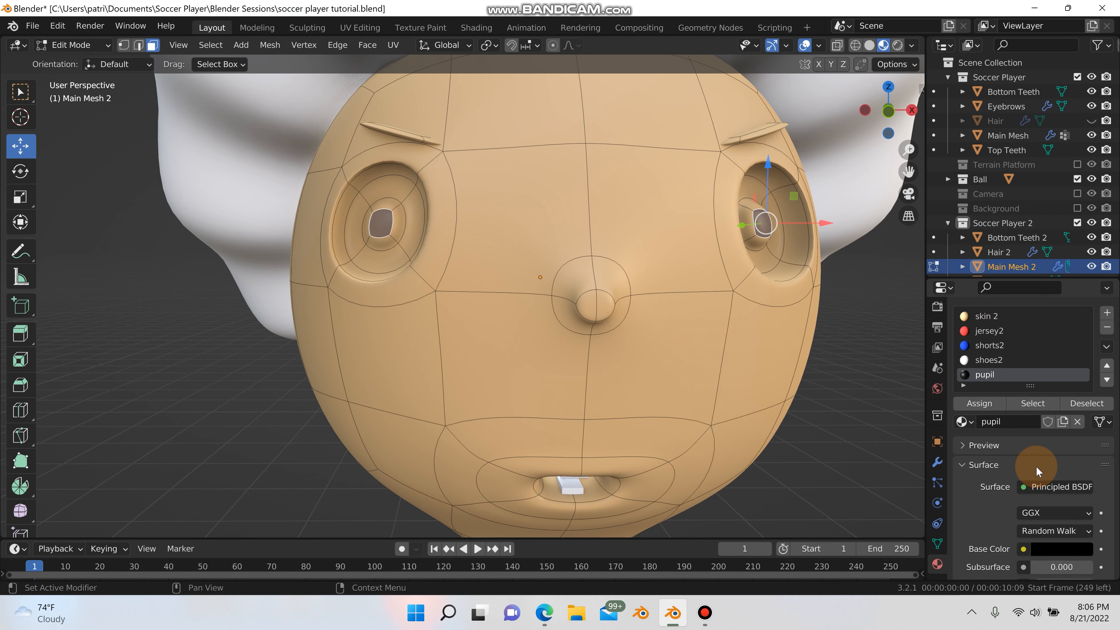
{"action": "scroll", "coordinate": [1028, 516], "scroll_direction": "down", "scroll_amount": 5}
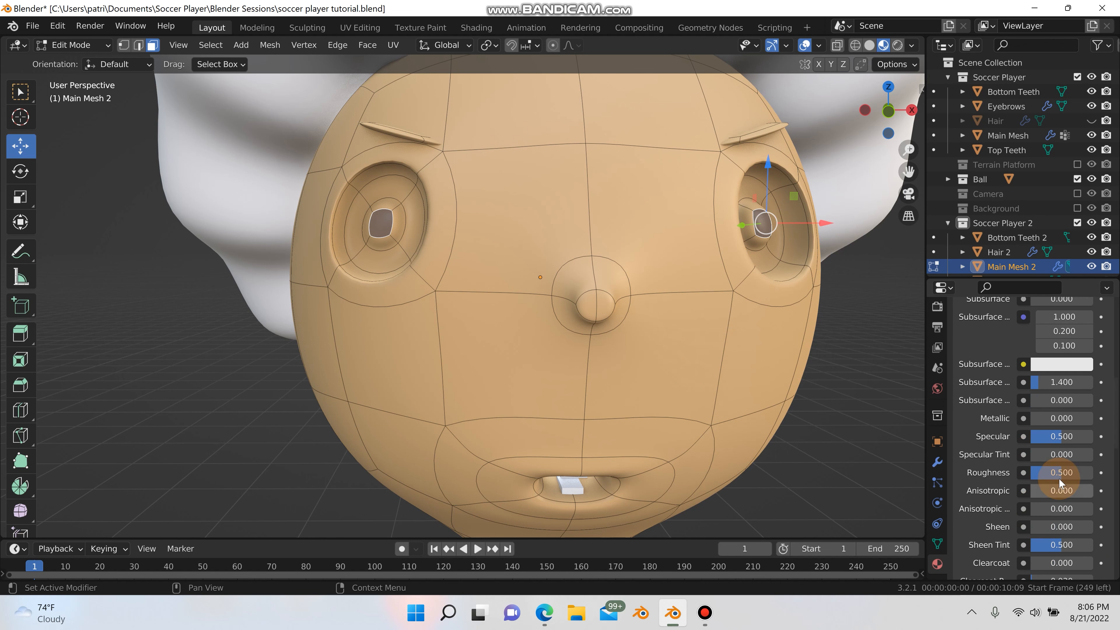
{"action": "type", "text": "0.2"}
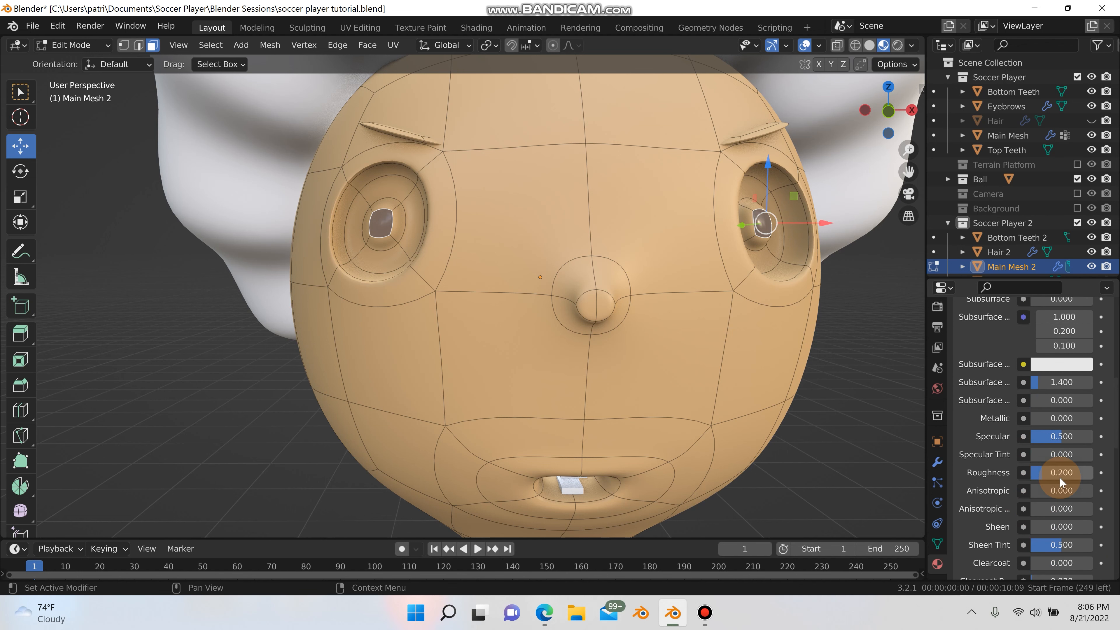
{"action": "key", "text": "Return"}
{"action": "key", "text": "Tab"}
{"action": "scroll", "coordinate": [343, 240], "scroll_direction": "up", "scroll_amount": 3}
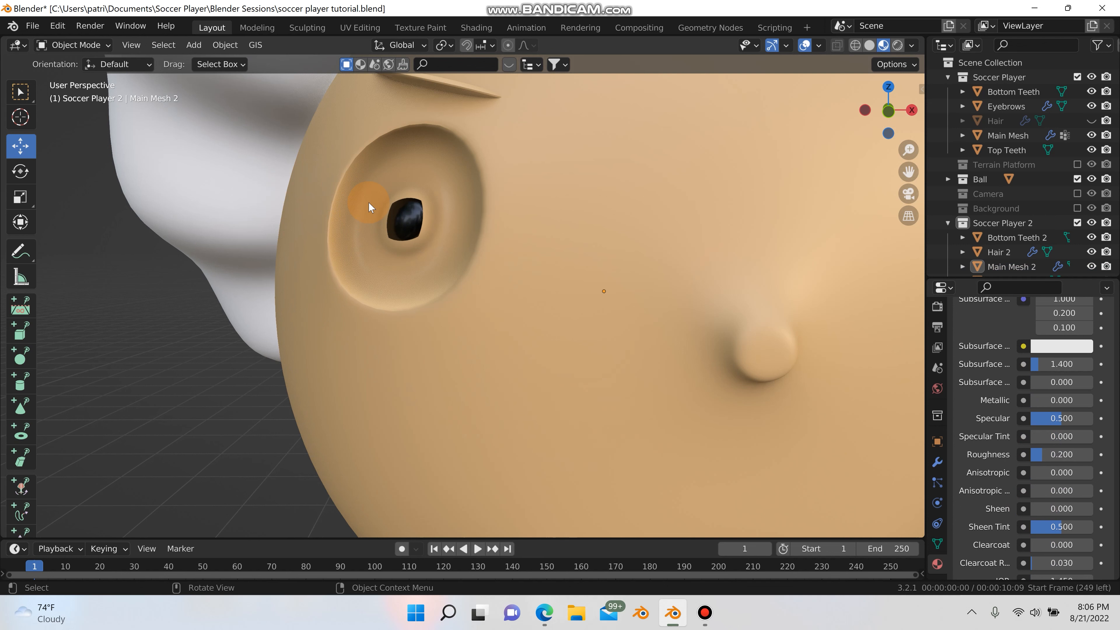
{"action": "key", "text": "Tab"}
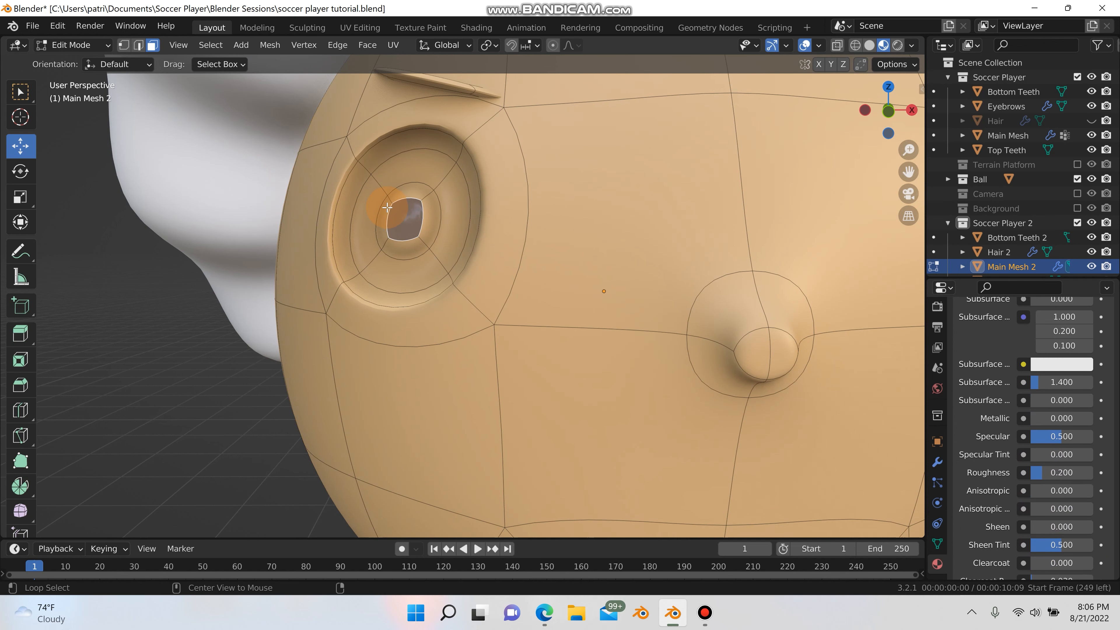
{"action": "key", "text": "ctrl+KP_Add"}
{"action": "left_click", "coordinate": [398, 196], "text": "shift"}
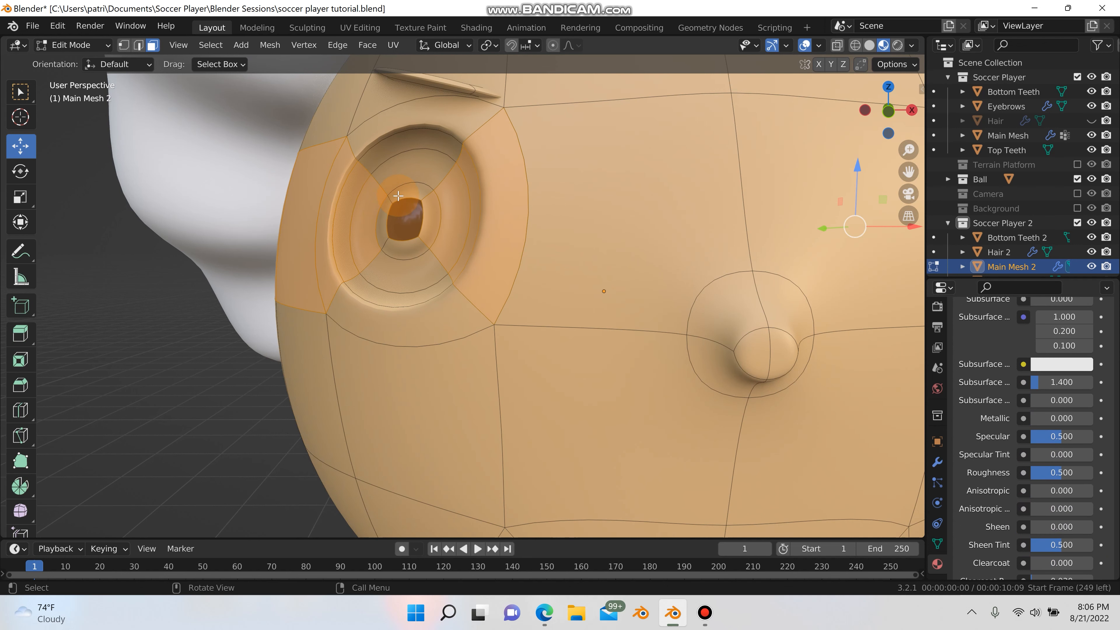
{"action": "key", "text": "ctrl+z"}
- Select the inner and outer rings of faces around the pupil that form the white of the eye
{"action": "left_click", "coordinate": [401, 252], "text": "shift"}
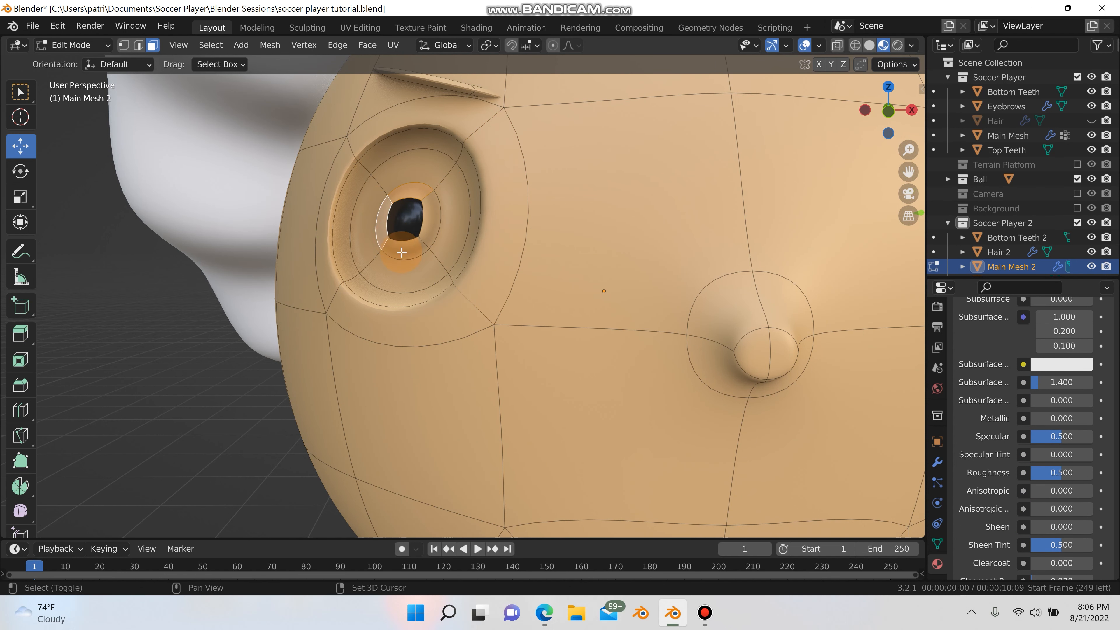
{"action": "left_click", "coordinate": [426, 232], "text": "shift"}
{"action": "scroll", "coordinate": [427, 256], "scroll_direction": "down", "scroll_amount": 3}
{"action": "middle_click_drag", "start_coordinate": [452, 267], "coordinate": [502, 268]}
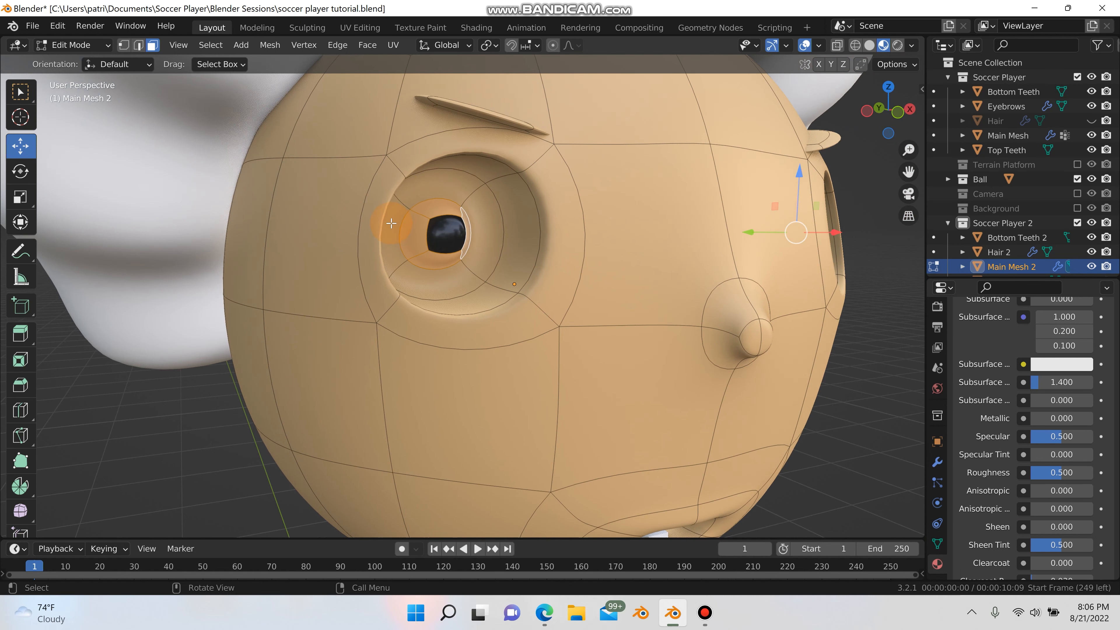
{"action": "left_click", "coordinate": [407, 196], "text": "shift"}
{"action": "left_click", "coordinate": [477, 207], "text": "shift"}
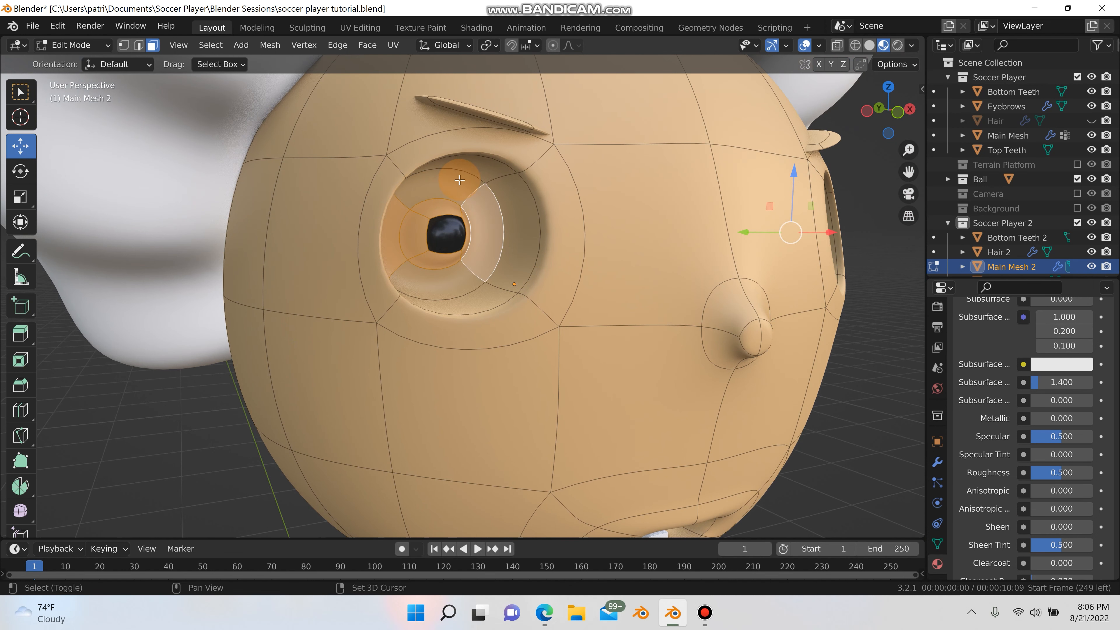
{"action": "left_click", "coordinate": [460, 180], "text": "shift"}
{"action": "left_click", "coordinate": [456, 284], "text": "shift"}
- Create a new material named "eye white2" in a new slot of Main Mesh 2 and assign it to the selected eye faces
{"action": "scroll", "coordinate": [474, 286], "scroll_direction": "down", "scroll_amount": 3}
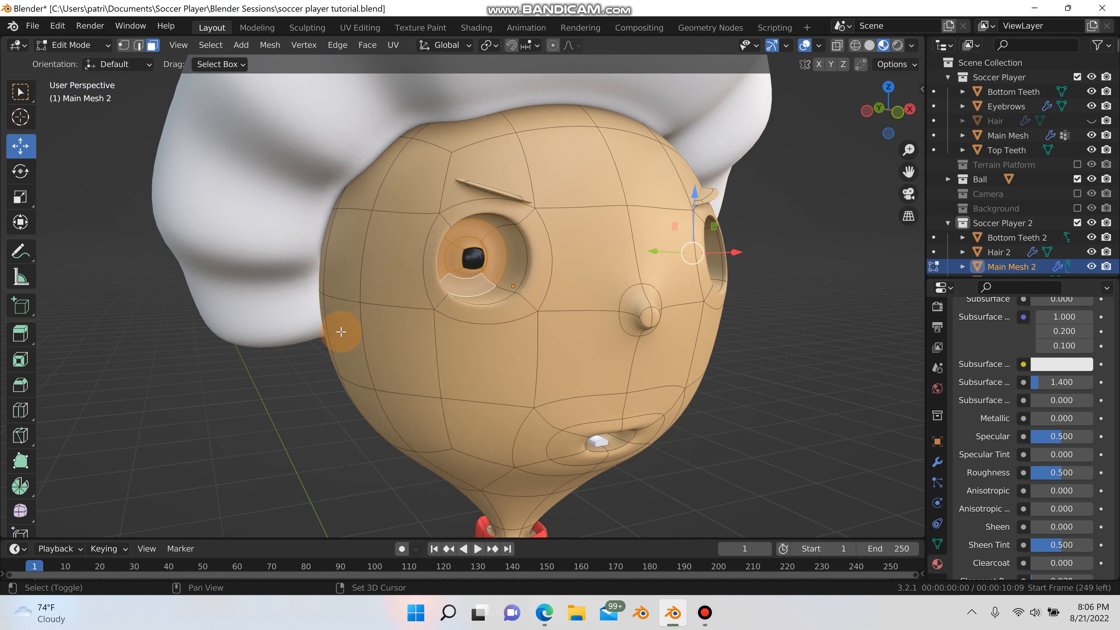
{"action": "middle_click_drag", "start_coordinate": [578, 308], "coordinate": [334, 321], "text": "shift"}
{"action": "scroll", "coordinate": [967, 362], "scroll_direction": "up", "scroll_amount": 9}
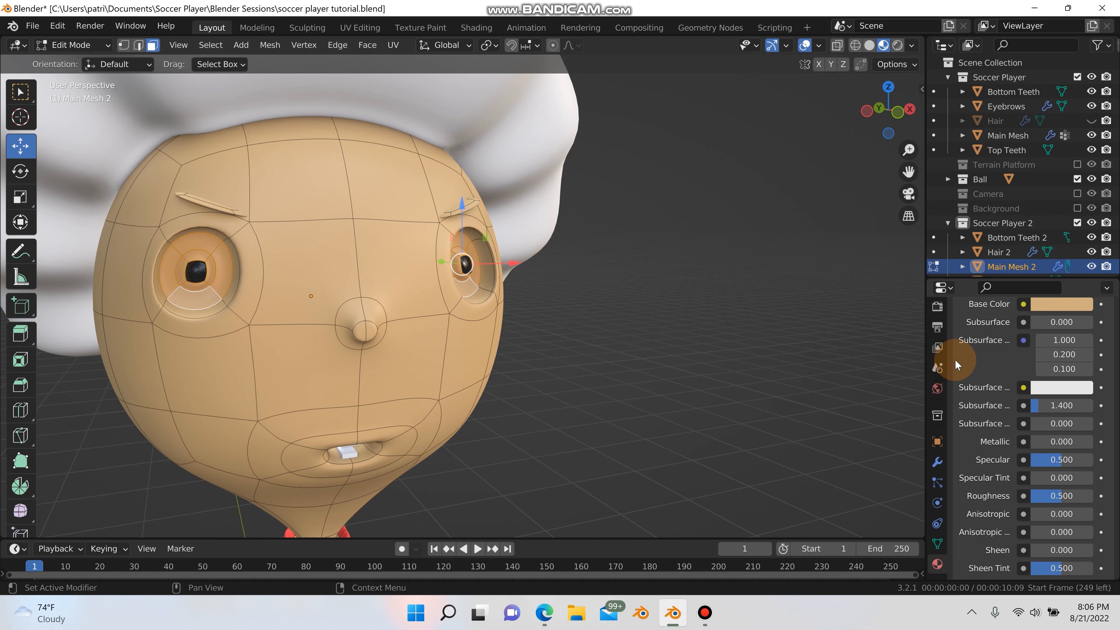
{"action": "scroll", "coordinate": [970, 358], "scroll_direction": "up", "scroll_amount": 4}
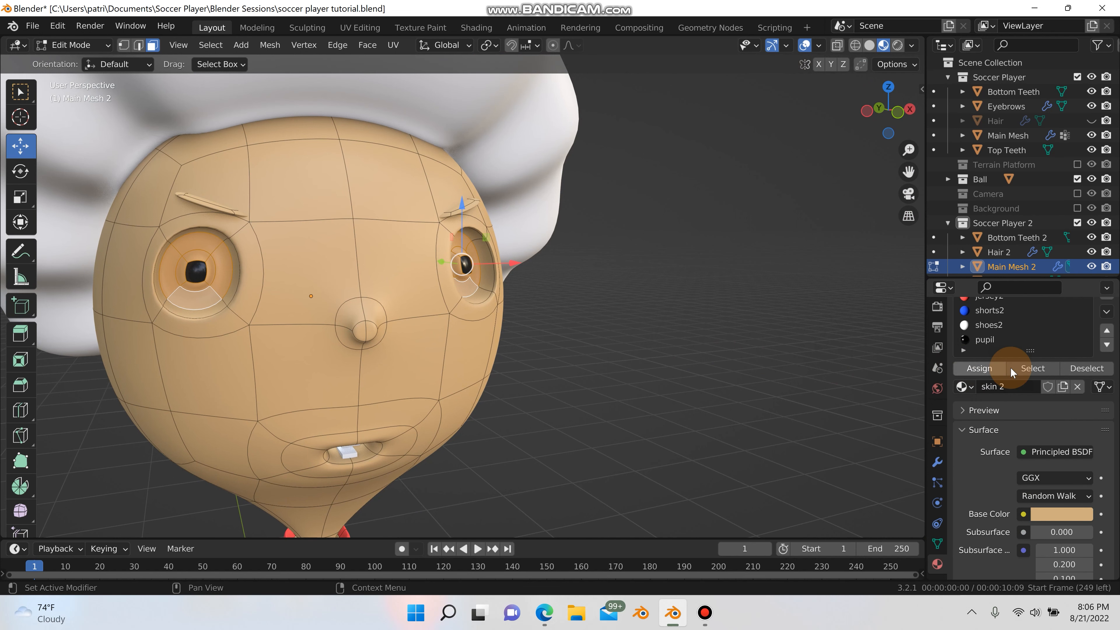
{"action": "left_click", "coordinate": [1108, 313]}
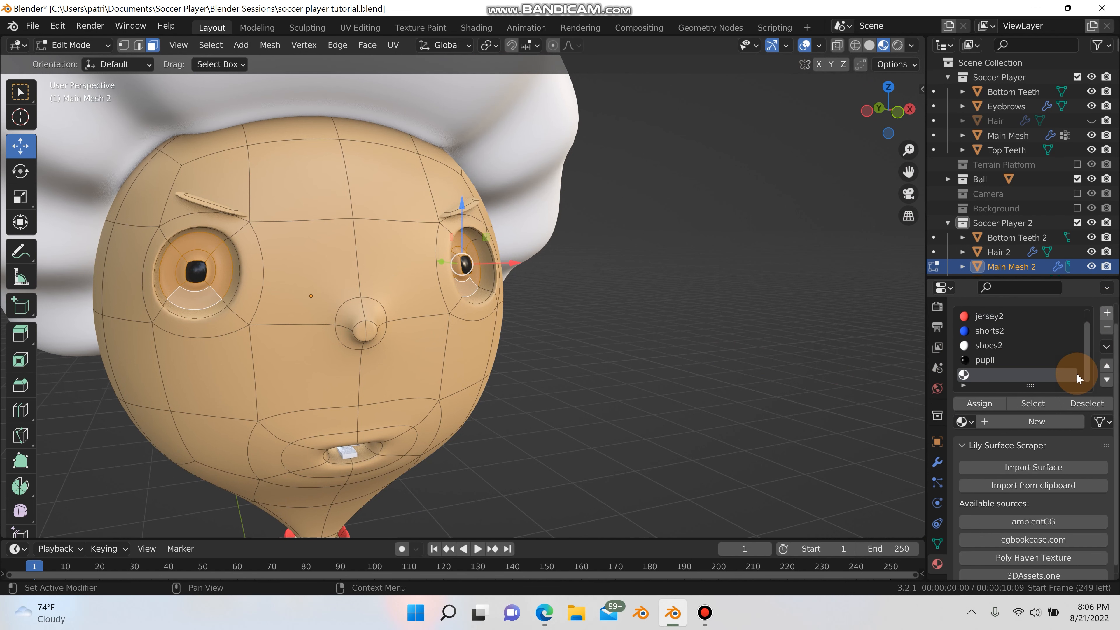
{"action": "left_click", "coordinate": [1027, 421]}
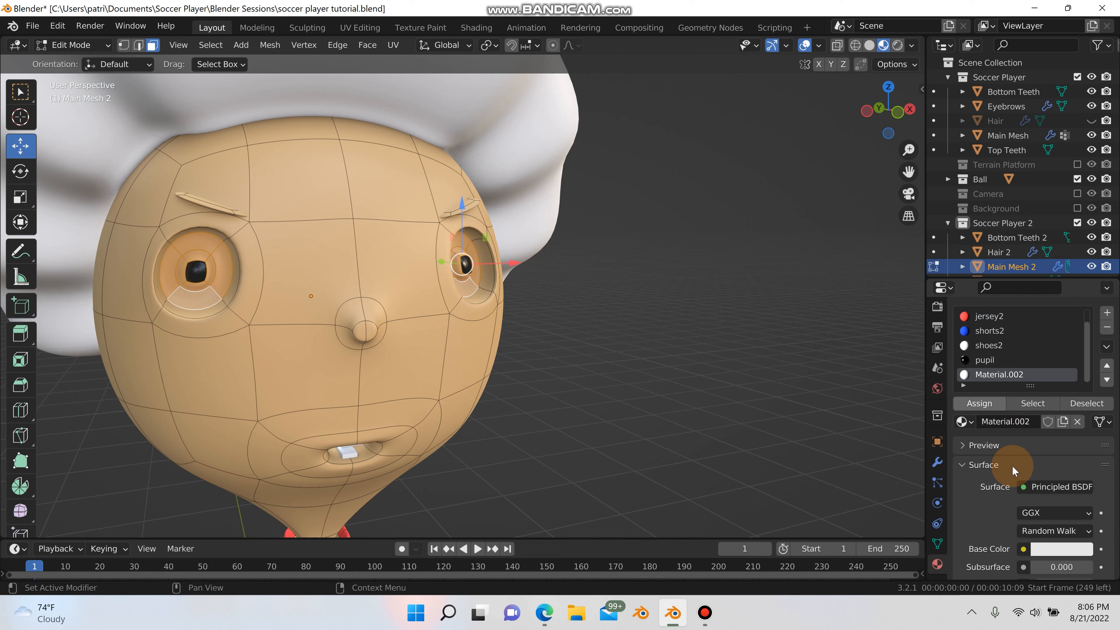
{"action": "left_click", "coordinate": [1012, 421]}
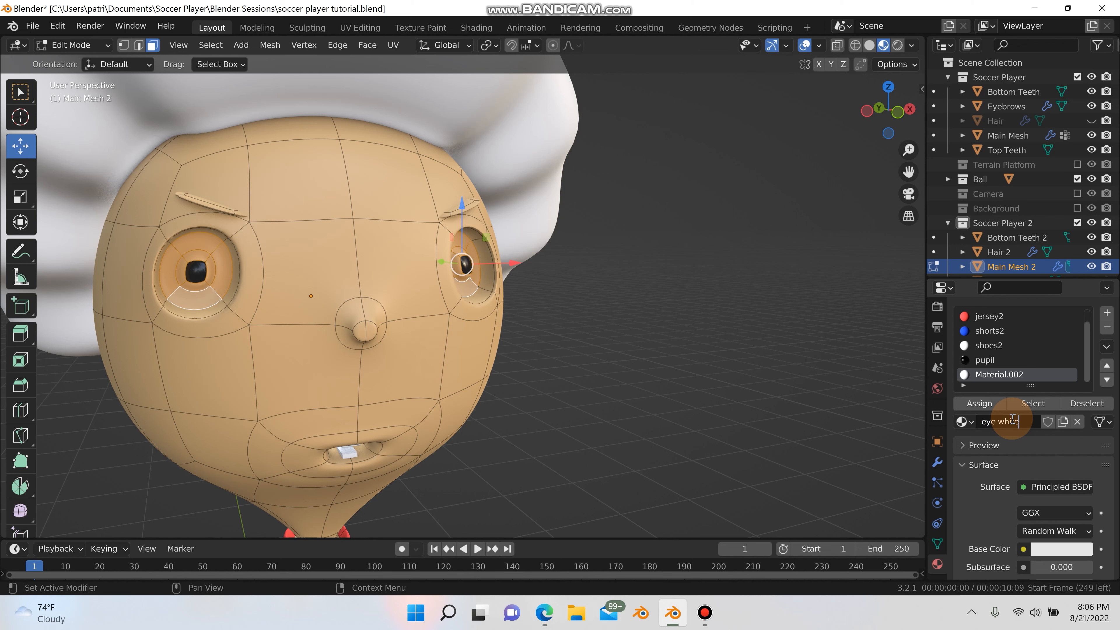
{"action": "type", "text": "eye white2"}
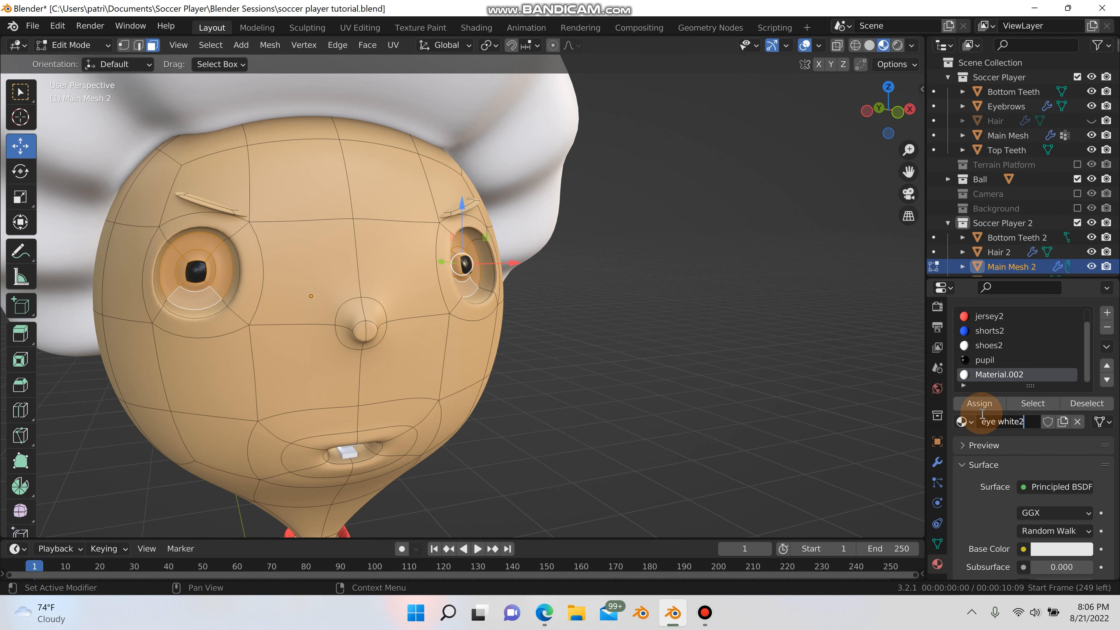
{"action": "left_click", "coordinate": [981, 404]}
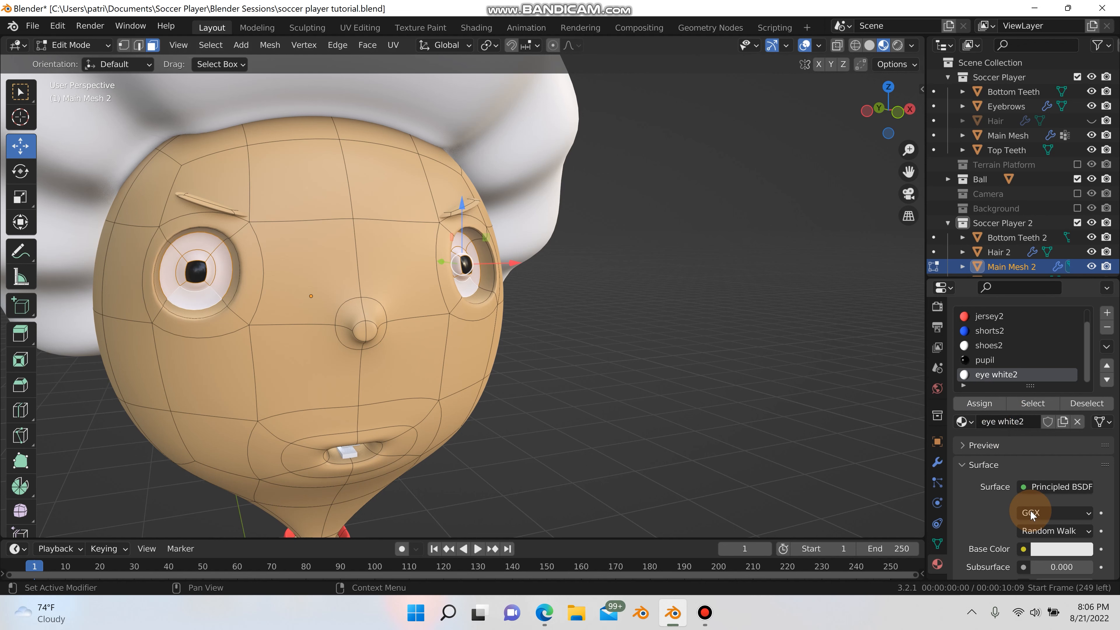
- Set the eye white2 material's clearcoat to 1.0 and its roughness to 0.2, and return to Object Mode
{"action": "scroll", "coordinate": [1025, 507], "scroll_direction": "down", "scroll_amount": 5}
{"action": "scroll", "coordinate": [1027, 525], "scroll_direction": "down", "scroll_amount": 18}
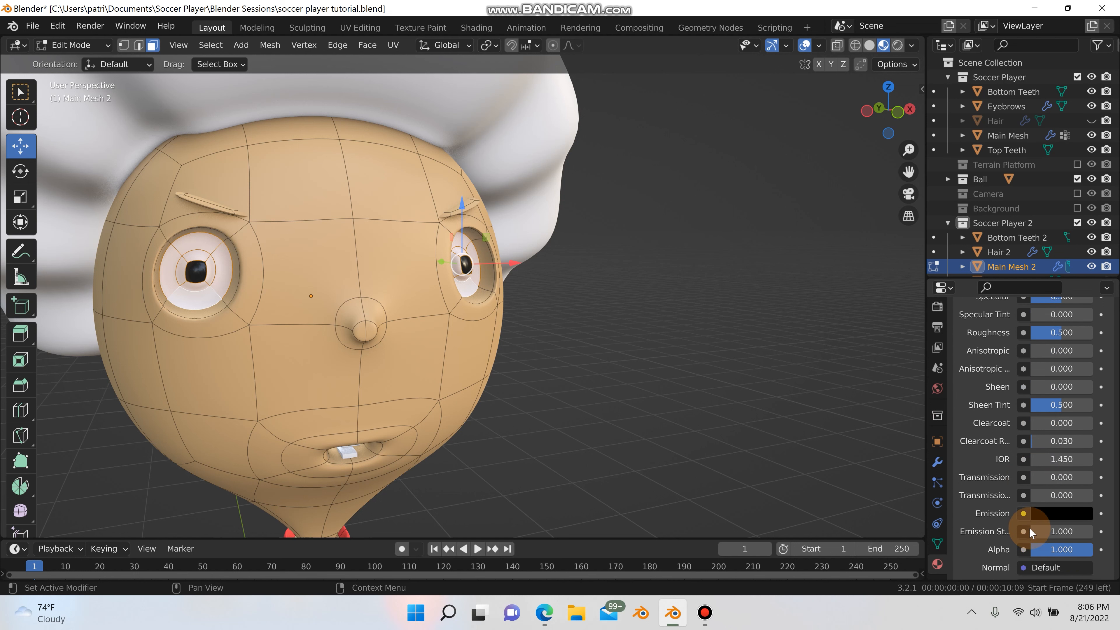
{"action": "scroll", "coordinate": [1051, 365], "scroll_direction": "up", "scroll_amount": 2}
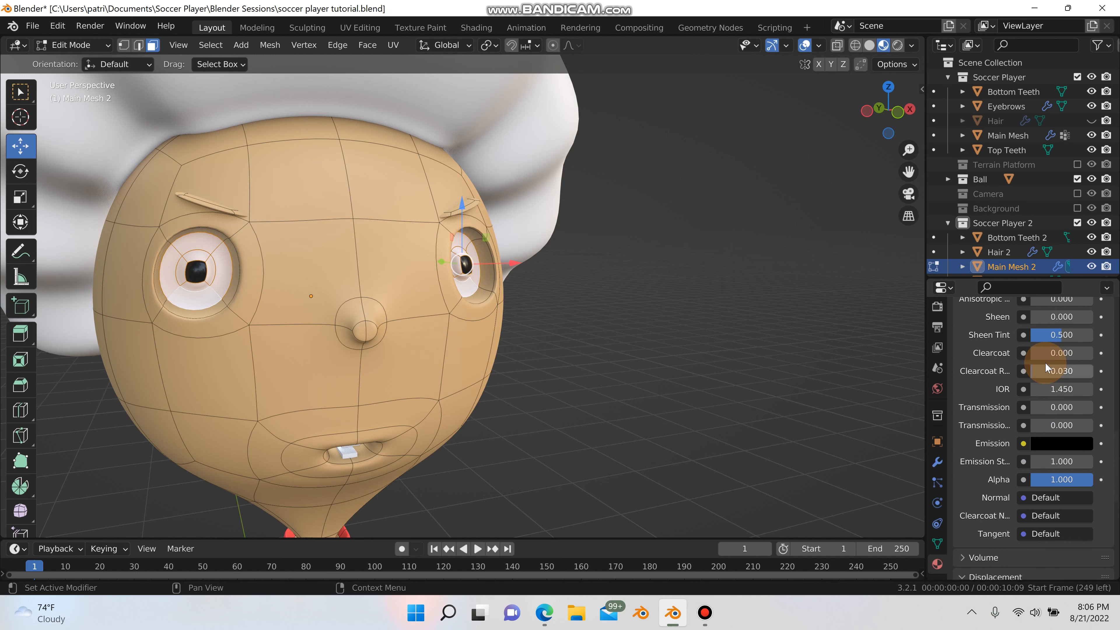
{"action": "left_click_drag", "start_coordinate": [1066, 356], "coordinate": [1092, 356]}
{"action": "scroll", "coordinate": [1066, 356], "scroll_direction": "up", "scroll_amount": 3}
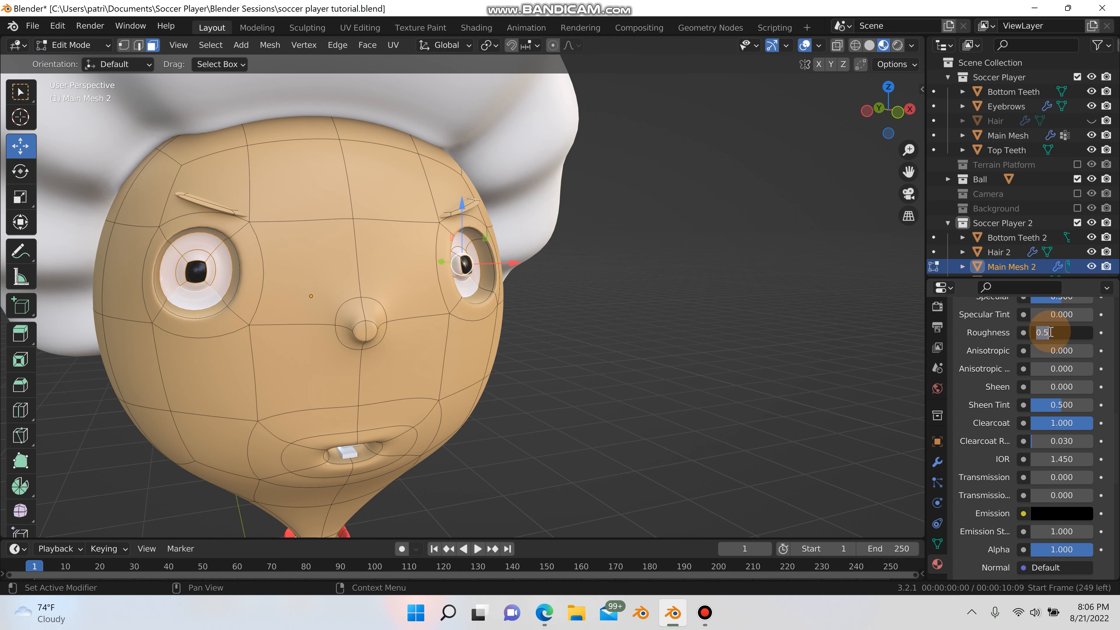
{"action": "left_click", "coordinate": [1051, 333]}
{"action": "type", "text": ".2"}
{"action": "key", "text": "Return"}
{"action": "key", "text": "Tab"}
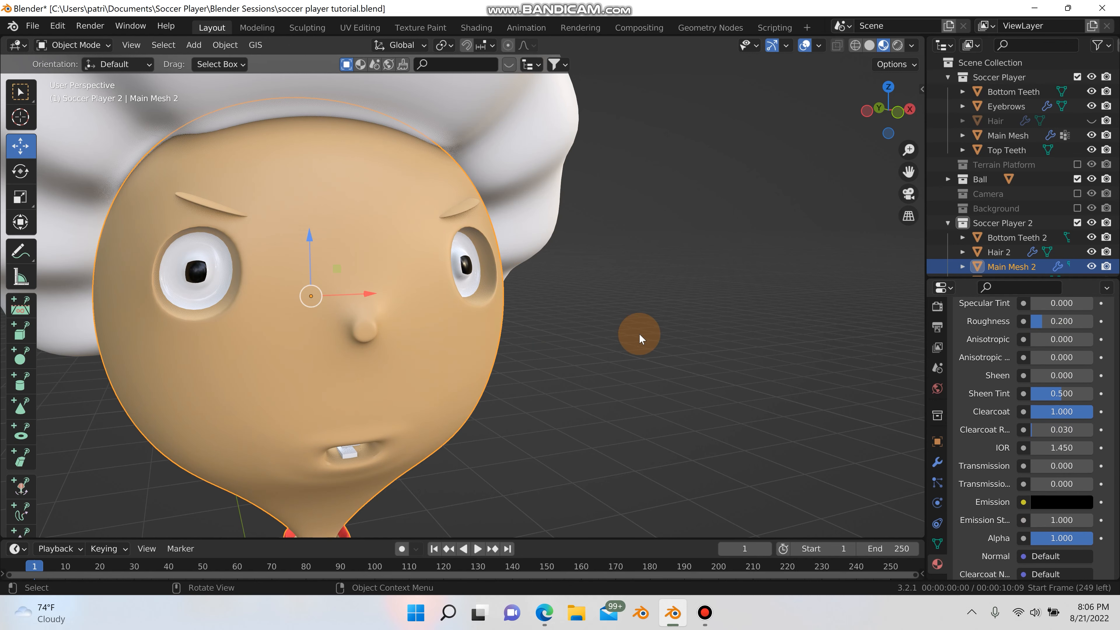
- Check the second player's finished eyes beside the first player and save the file
{"action": "scroll", "coordinate": [639, 334], "scroll_direction": "down", "scroll_amount": 3}
{"action": "scroll", "coordinate": [631, 329], "scroll_direction": "down", "scroll_amount": 3}
{"action": "middle_click_drag", "start_coordinate": [645, 343], "coordinate": [560, 339]}
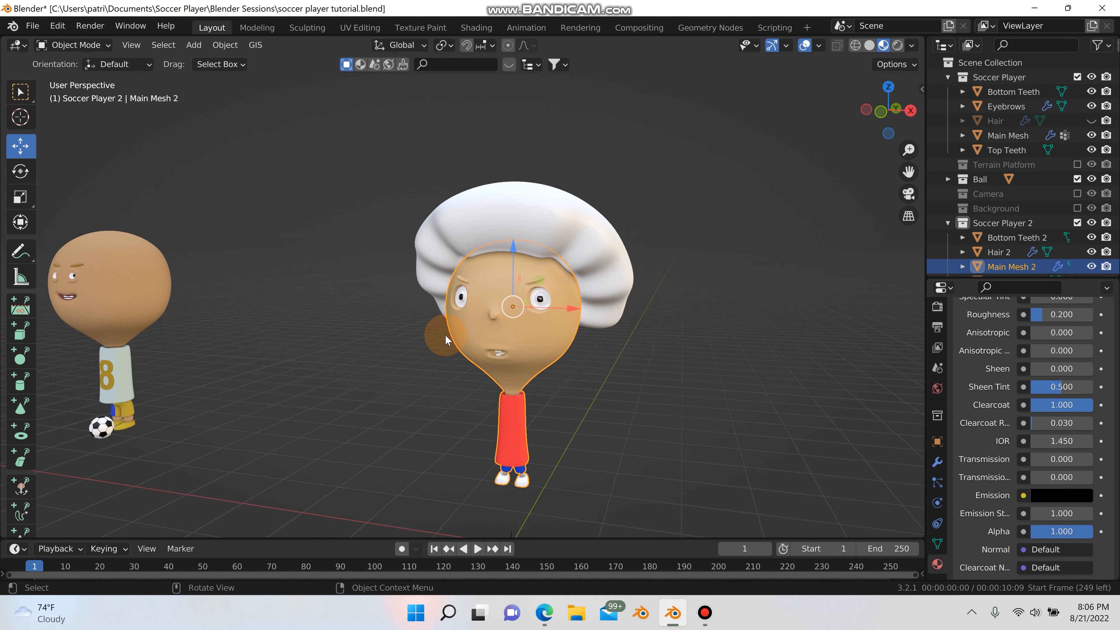
{"action": "middle_click_drag", "start_coordinate": [445, 334], "coordinate": [638, 334], "text": "shift"}
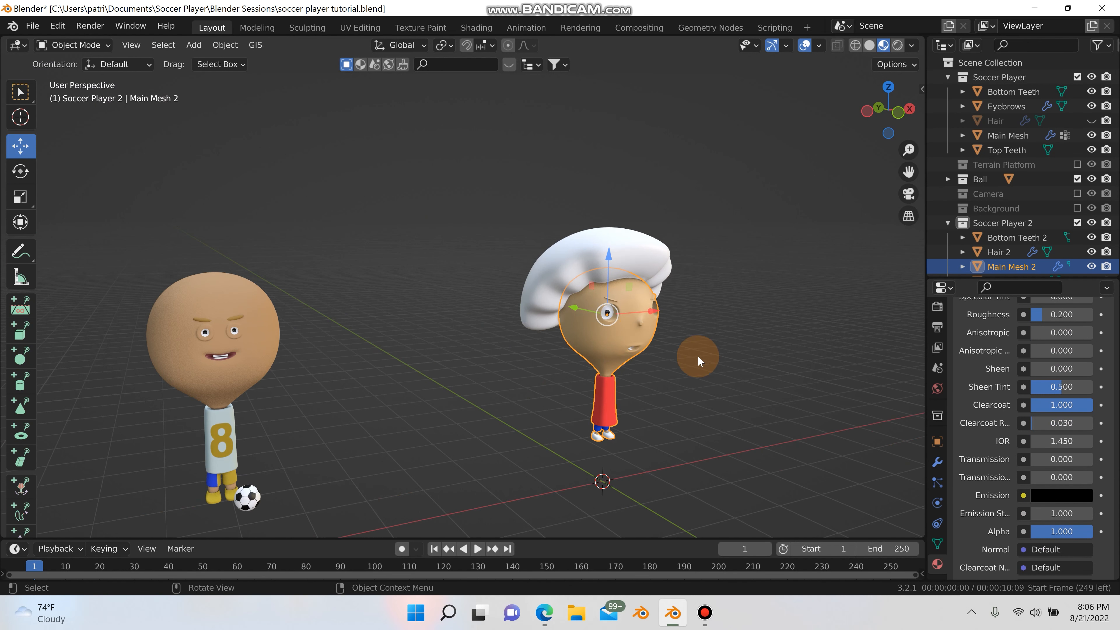
{"action": "scroll", "coordinate": [698, 355], "scroll_direction": "up", "scroll_amount": 6}
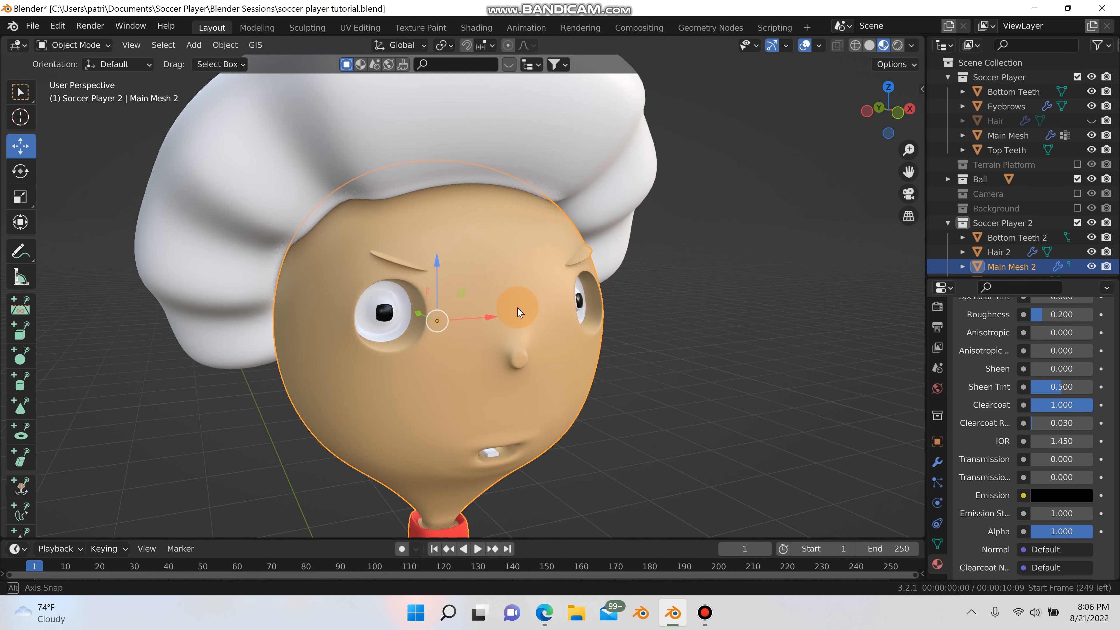
{"action": "left_click", "coordinate": [32, 26]}
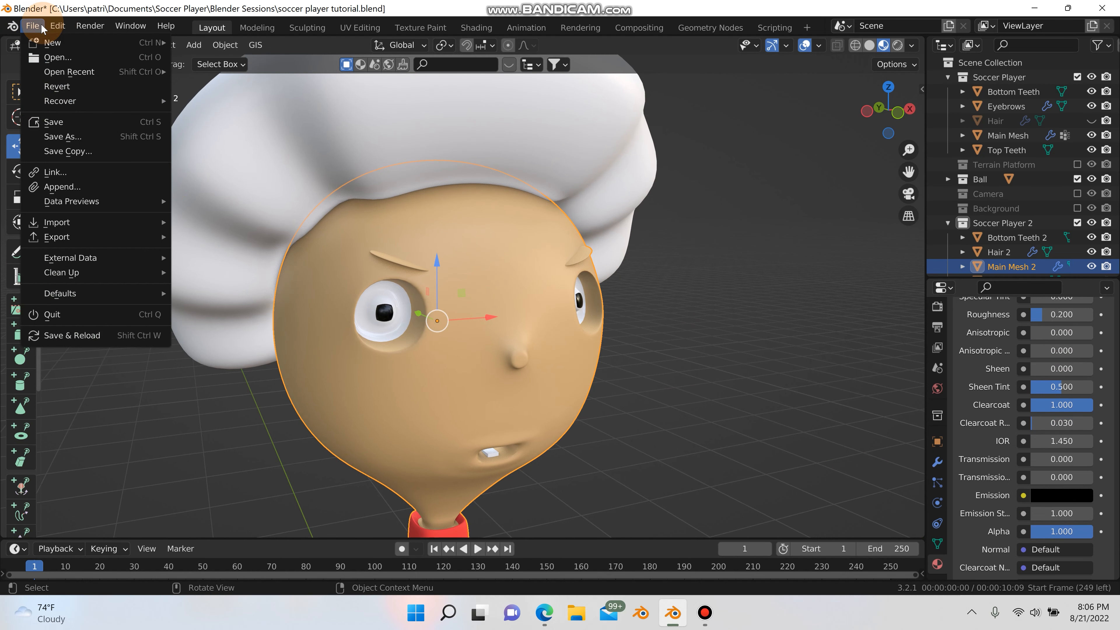
{"action": "left_click", "coordinate": [52, 121]}
- Select the second player's hair and give it a new material named "hair 2"
{"action": "left_click", "coordinate": [658, 232]}
{"action": "scroll", "coordinate": [658, 232], "scroll_direction": "down", "scroll_amount": 2}
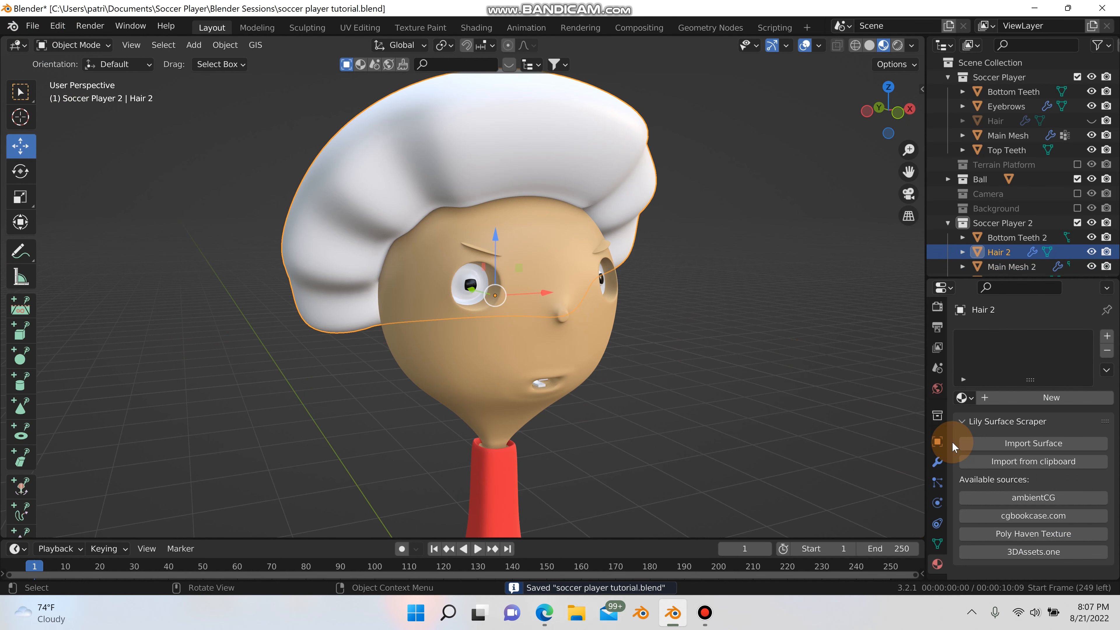
{"action": "left_click", "coordinate": [1021, 400]}
{"action": "left_click", "coordinate": [1013, 396]}
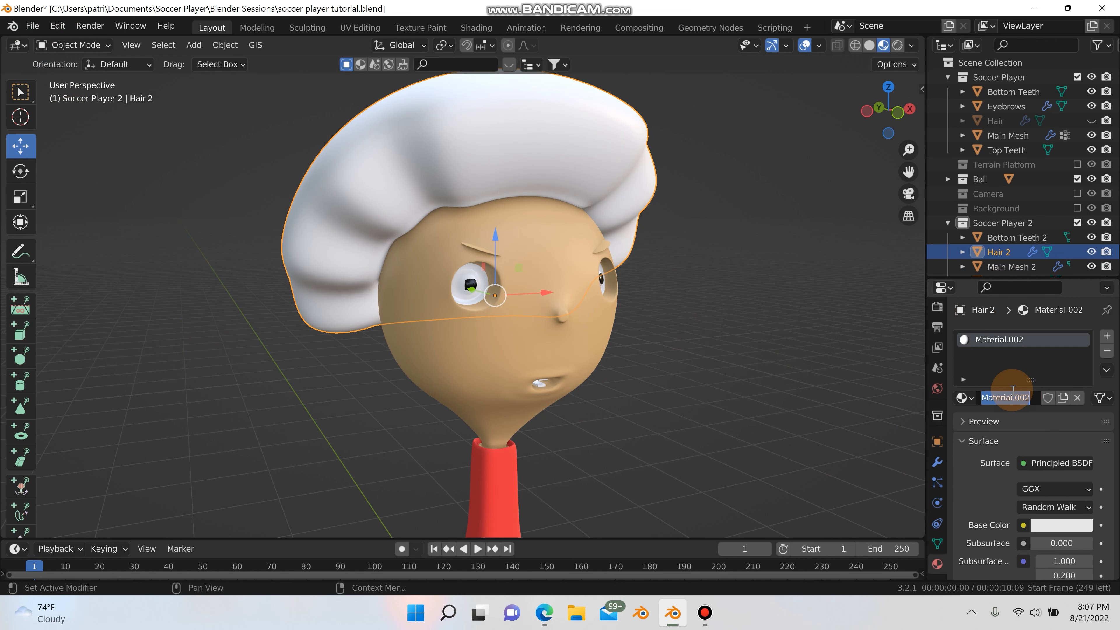
{"action": "type", "text": "hair 2"}
{"action": "key", "text": "Return"}
- Make the hair 2 material's base color a dark golden brown with hue 0.113, saturation 0.873 and value 0.205
{"action": "left_click", "coordinate": [1060, 525]}
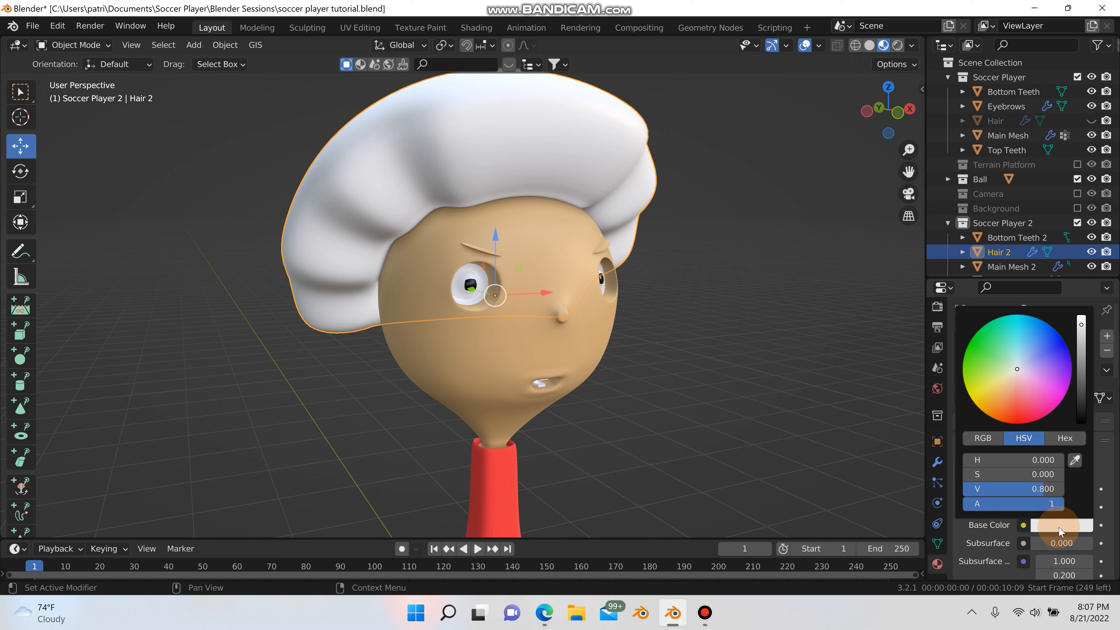
{"action": "left_click_drag", "start_coordinate": [1081, 325], "coordinate": [1081, 372]}
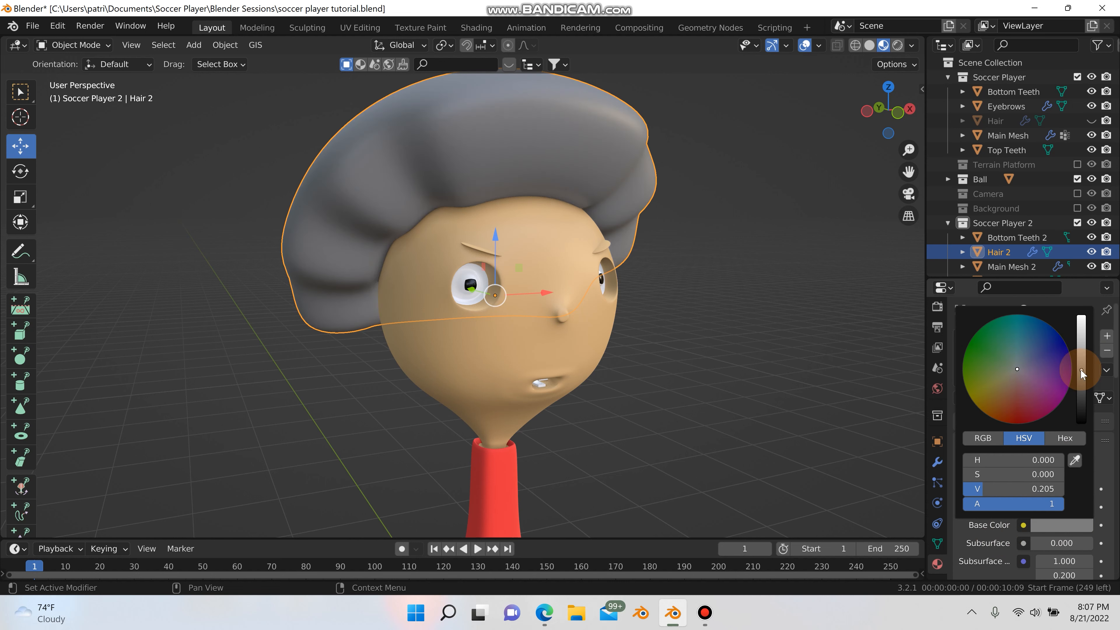
{"action": "left_click", "coordinate": [994, 386]}
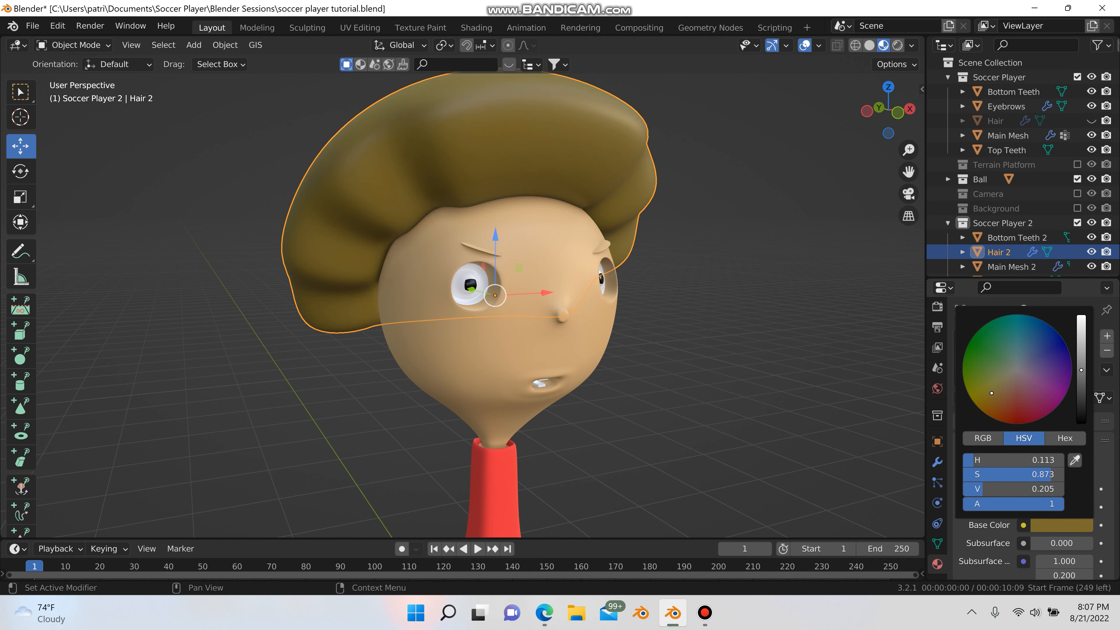
- Set the roughness of the hair 2 material to 0.9
{"action": "scroll", "coordinate": [729, 402], "scroll_direction": "down", "scroll_amount": 4}
{"action": "middle_click_drag", "start_coordinate": [727, 414], "coordinate": [696, 377]}
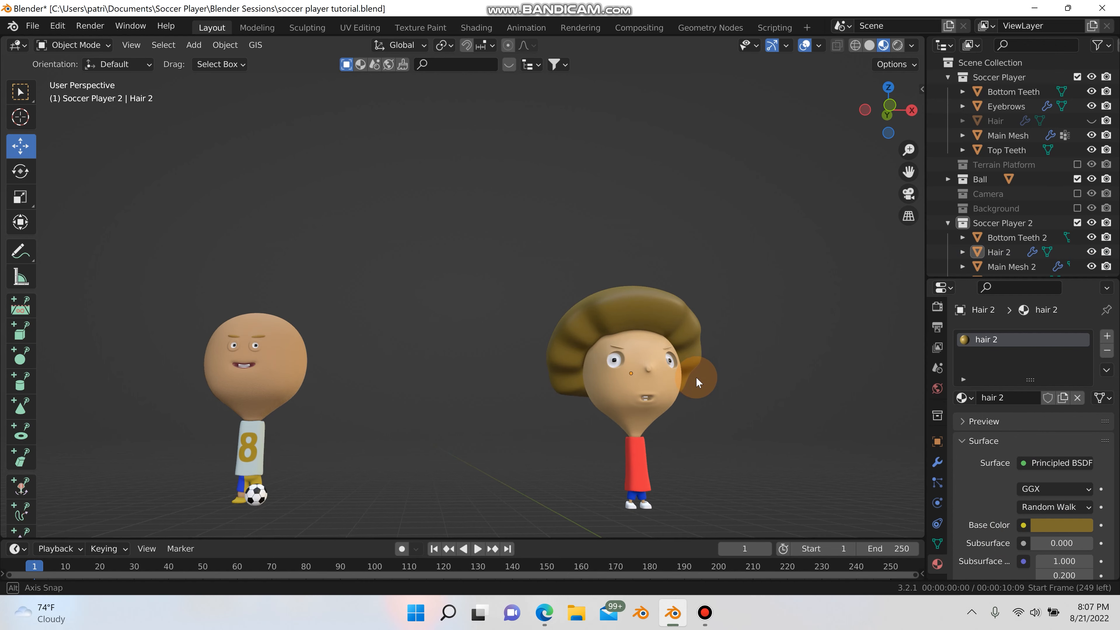
{"action": "scroll", "coordinate": [705, 372], "scroll_direction": "up", "scroll_amount": 3}
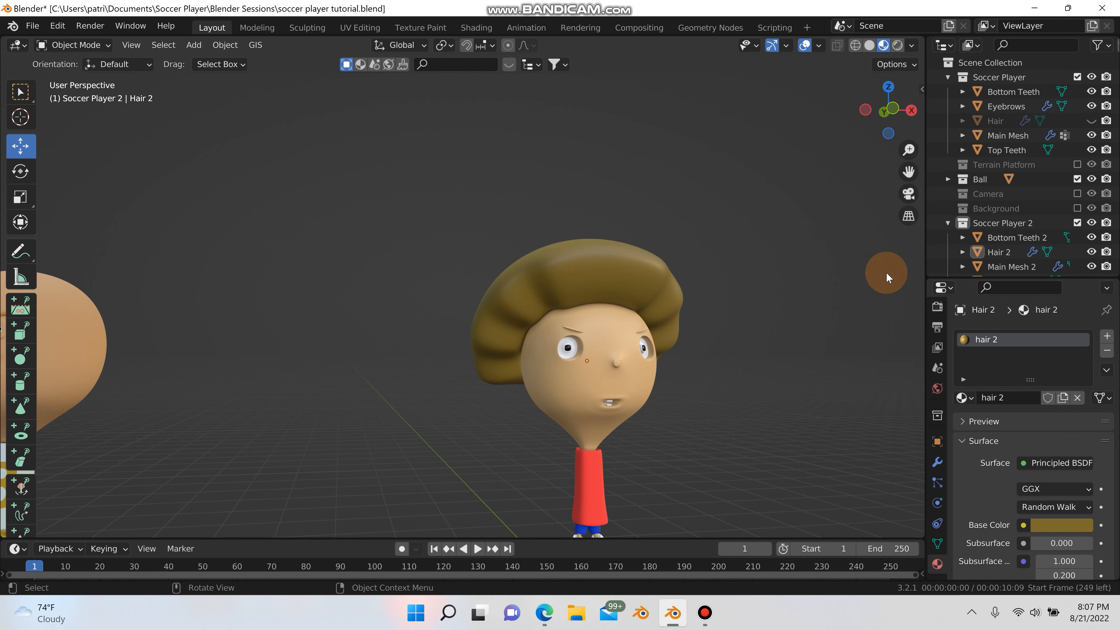
{"action": "scroll", "coordinate": [767, 352], "scroll_direction": "up", "scroll_amount": 1}
{"action": "middle_click_drag", "start_coordinate": [745, 355], "coordinate": [719, 321], "text": "shift"}
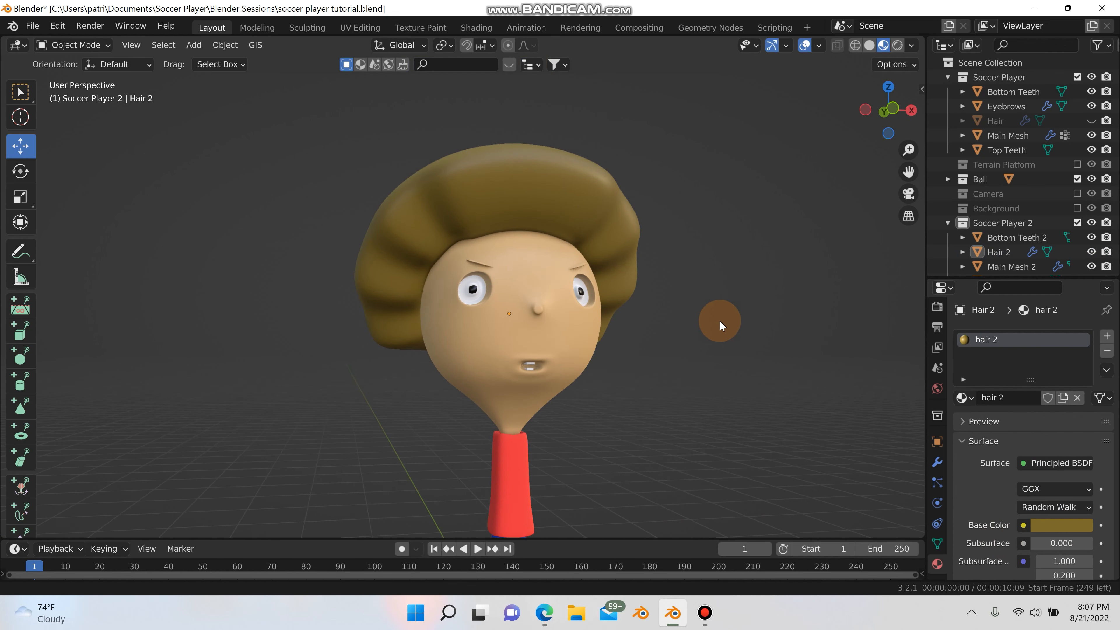
{"action": "scroll", "coordinate": [715, 327], "scroll_direction": "up", "scroll_amount": 1}
{"action": "scroll", "coordinate": [715, 326], "scroll_direction": "up", "scroll_amount": 1}
{"action": "scroll", "coordinate": [972, 520], "scroll_direction": "down", "scroll_amount": 6}
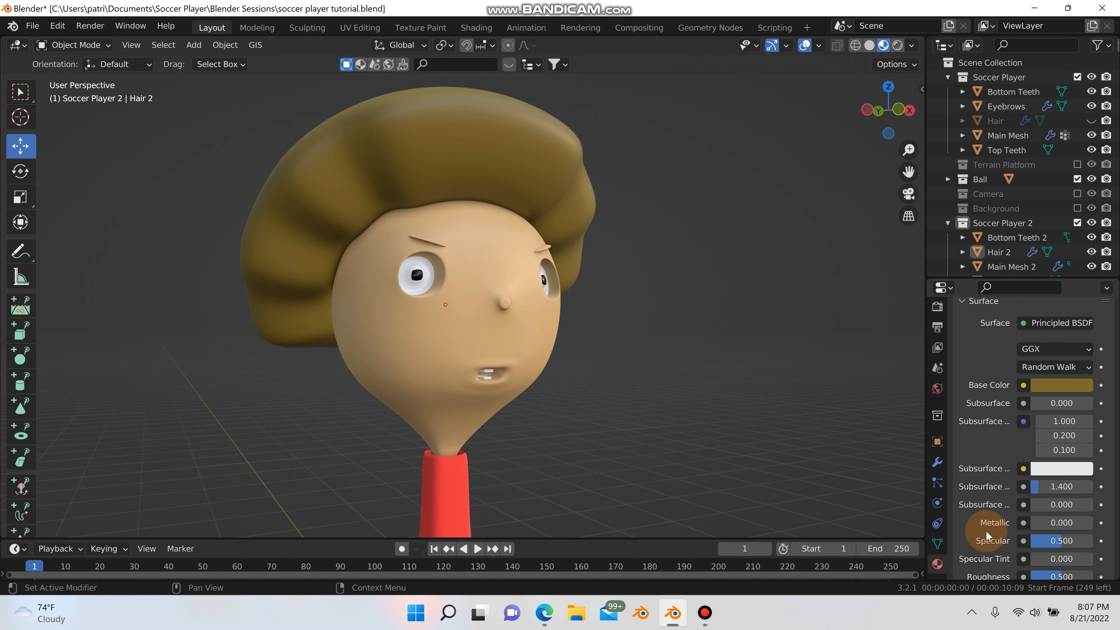
{"action": "left_click", "coordinate": [1069, 483]}
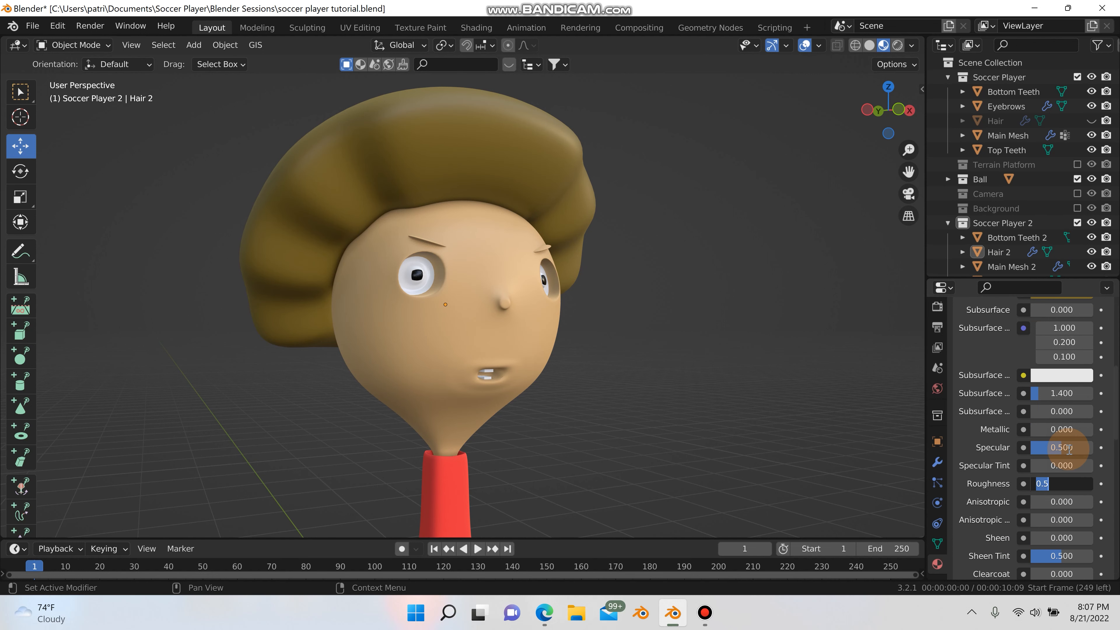
{"action": "type", "text": "0.9"}
{"action": "key", "text": "Return"}
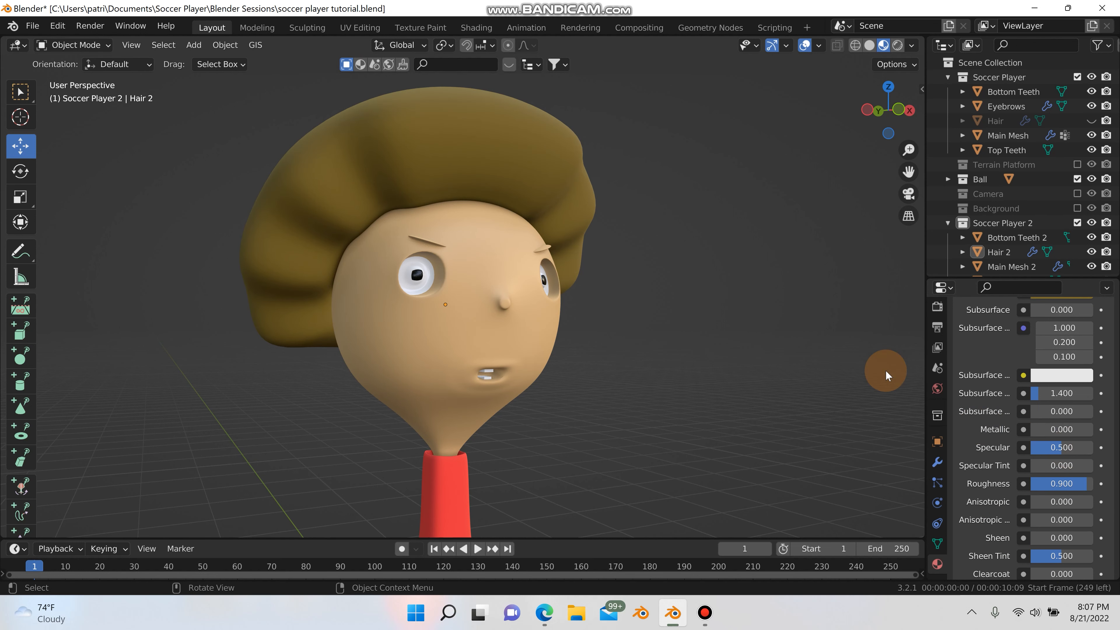
- Unhide the first player's Hair object and compare the hair of both characters
{"action": "middle_click_drag", "start_coordinate": [885, 370], "coordinate": [777, 365]}
{"action": "scroll", "coordinate": [787, 316], "scroll_direction": "down", "scroll_amount": 5}
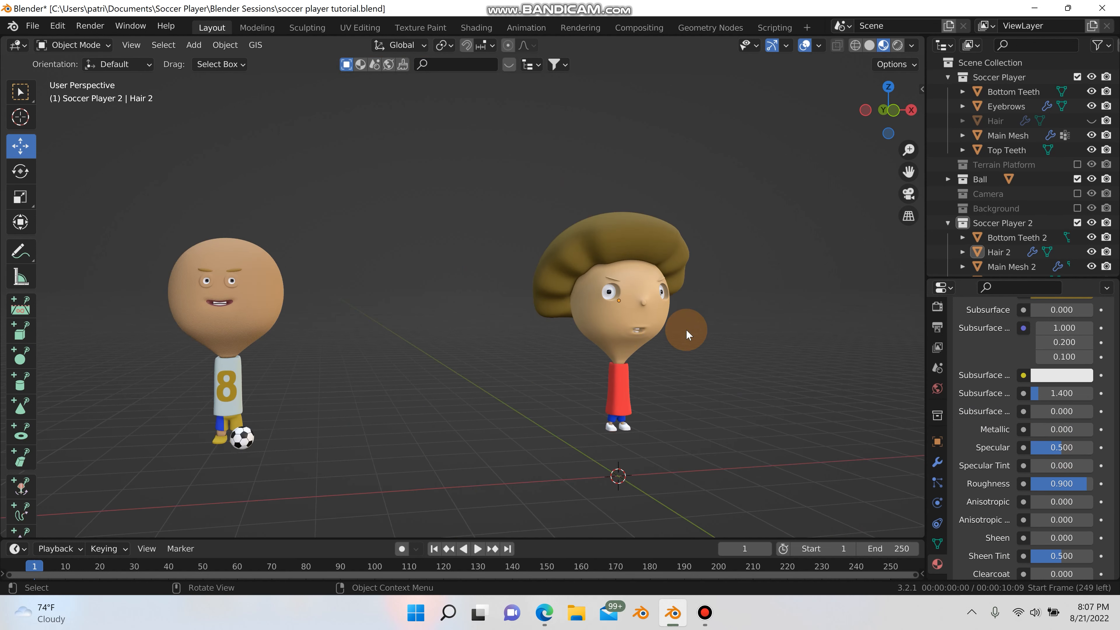
{"action": "middle_click_drag", "start_coordinate": [680, 325], "coordinate": [612, 309]}
{"action": "left_click", "coordinate": [1092, 121]}
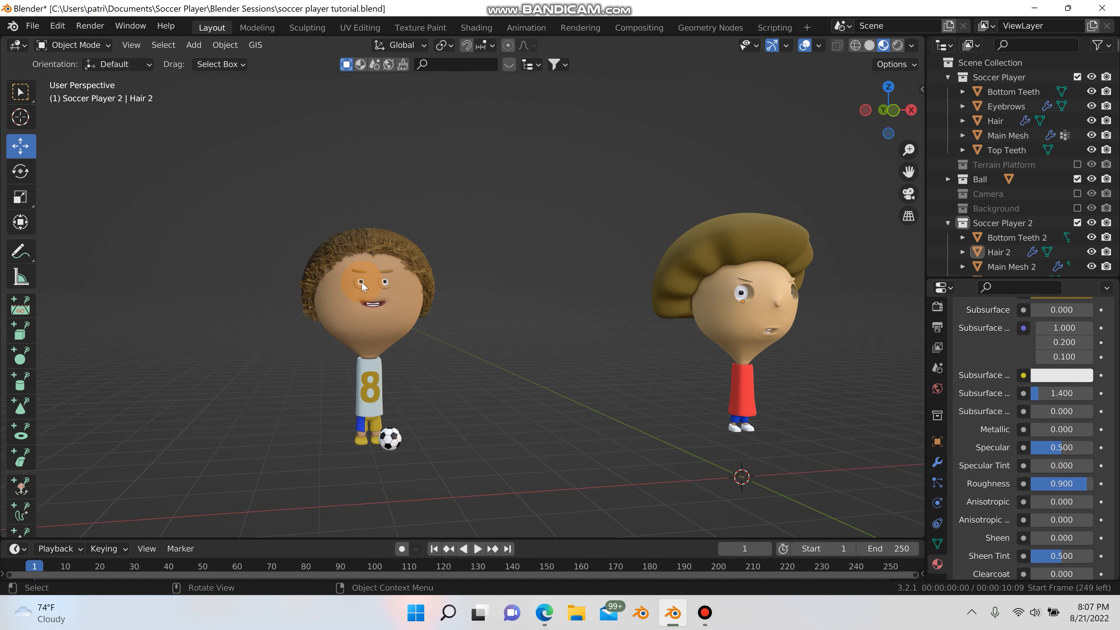
{"action": "scroll", "coordinate": [361, 282], "scroll_direction": "up", "scroll_amount": 3}
{"action": "scroll", "coordinate": [461, 286], "scroll_direction": "down", "scroll_amount": 2}
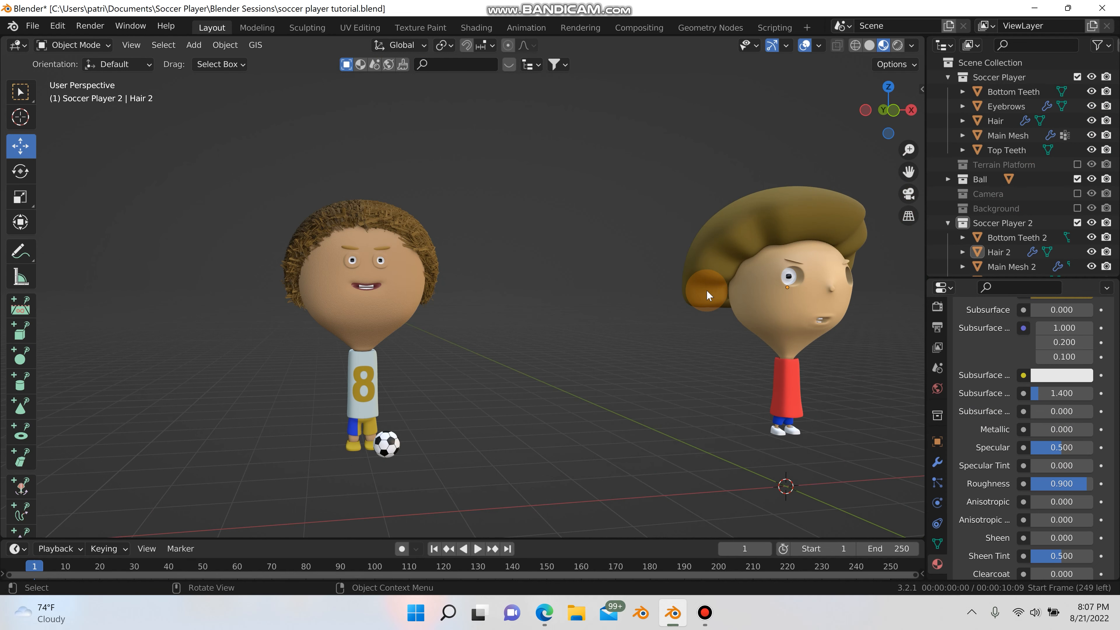
{"action": "scroll", "coordinate": [706, 290], "scroll_direction": "up", "scroll_amount": 6}
{"action": "mouse_move", "coordinate": [649, 282]}
{"action": "middle_mouse_down"}
{"action": "mouse_move", "coordinate": [553, 305]}
{"action": "mouse_move", "coordinate": [533, 293]}
{"action": "mouse_move", "coordinate": [677, 285]}
{"action": "mouse_move", "coordinate": [639, 286]}
{"action": "middle_mouse_up"}
{"action": "scroll", "coordinate": [648, 259], "scroll_direction": "down", "scroll_amount": 2}
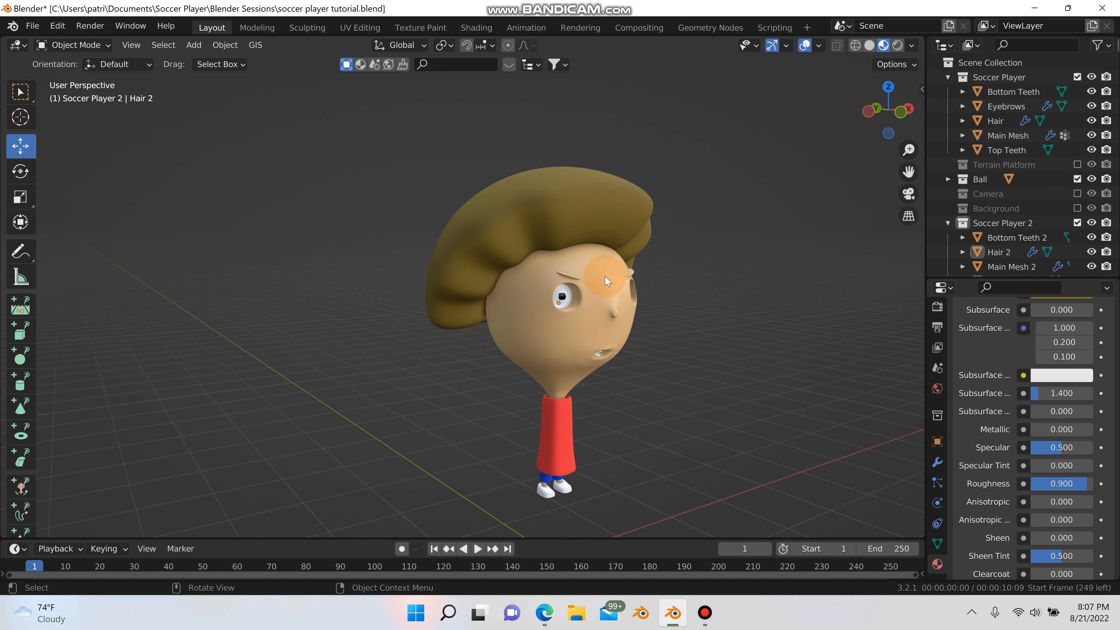
{"action": "scroll", "coordinate": [615, 244], "scroll_direction": "up", "scroll_amount": 2}
- Try to extrude a single front face of the Hair 2 mesh in Edit Mode, and return to Object Mode
{"action": "left_click", "coordinate": [590, 202]}
{"action": "key", "text": "Tab"}
{"action": "scroll", "coordinate": [532, 181], "scroll_direction": "up", "scroll_amount": 1}
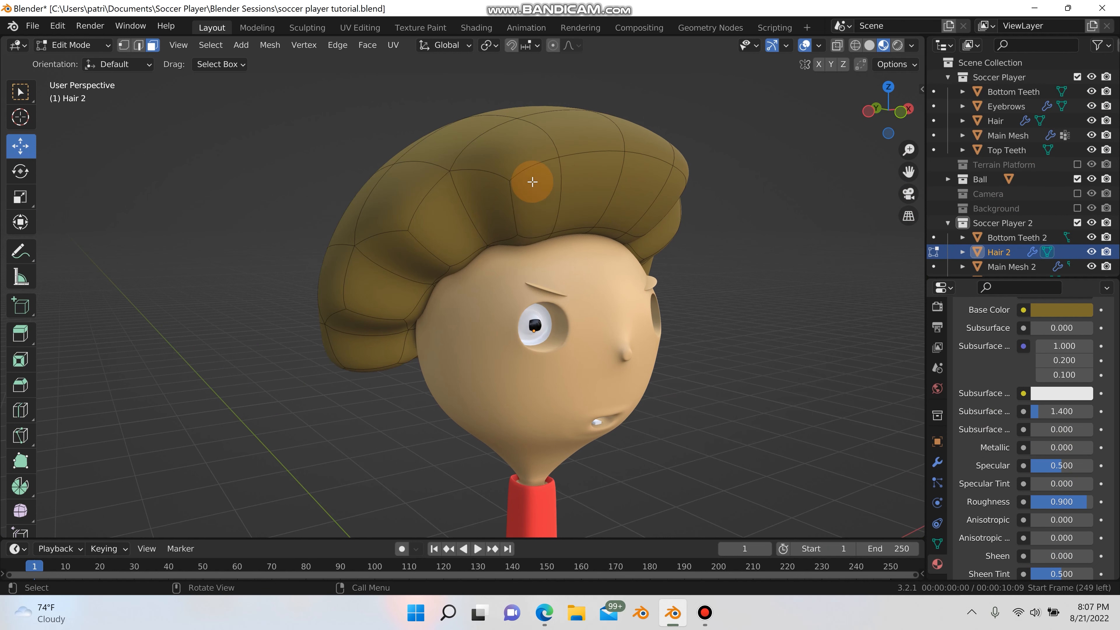
{"action": "left_click", "coordinate": [532, 181]}
{"action": "key", "text": "e"}
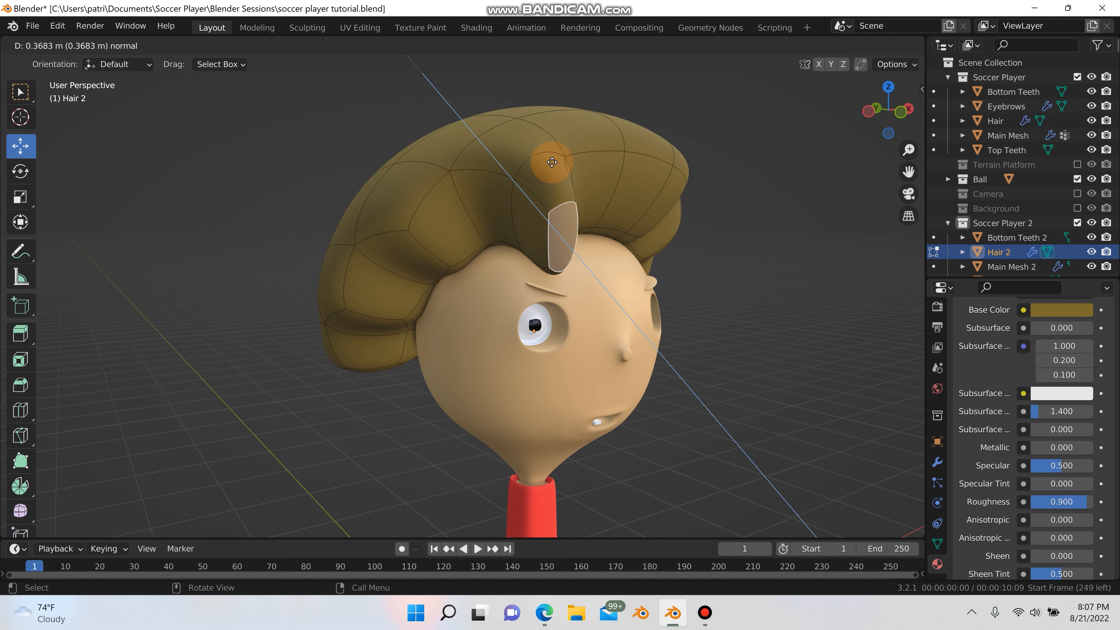
{"action": "left_click", "coordinate": [535, 185]}
{"action": "key", "text": "Tab"}
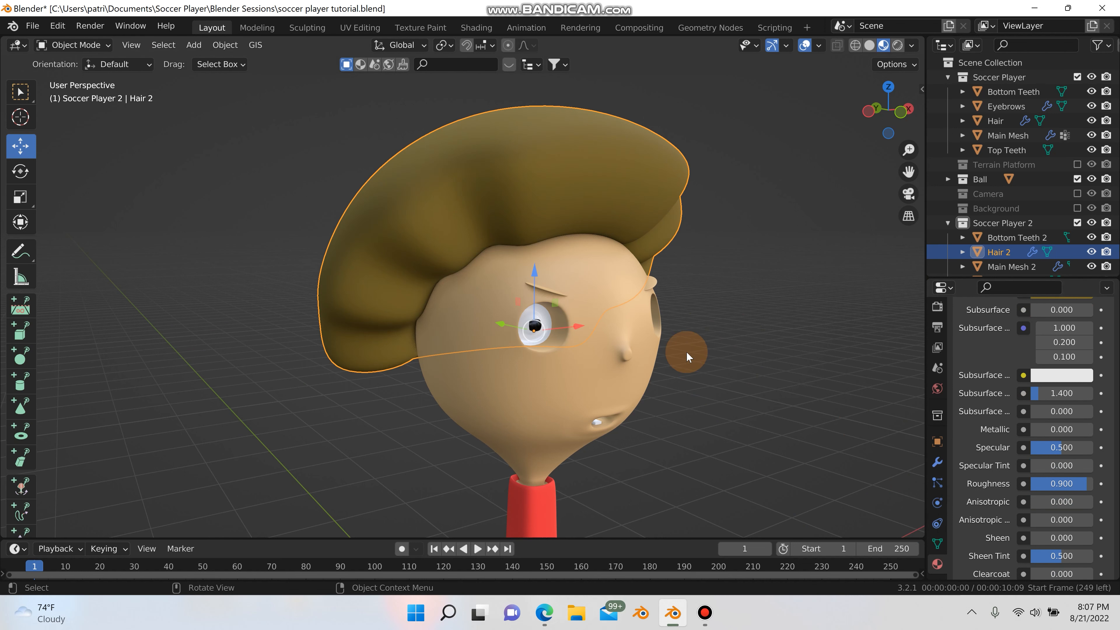
- Add a particle system to Hair 2 and set its type to Hair
{"action": "middle_click_drag", "start_coordinate": [690, 332], "coordinate": [727, 347]}
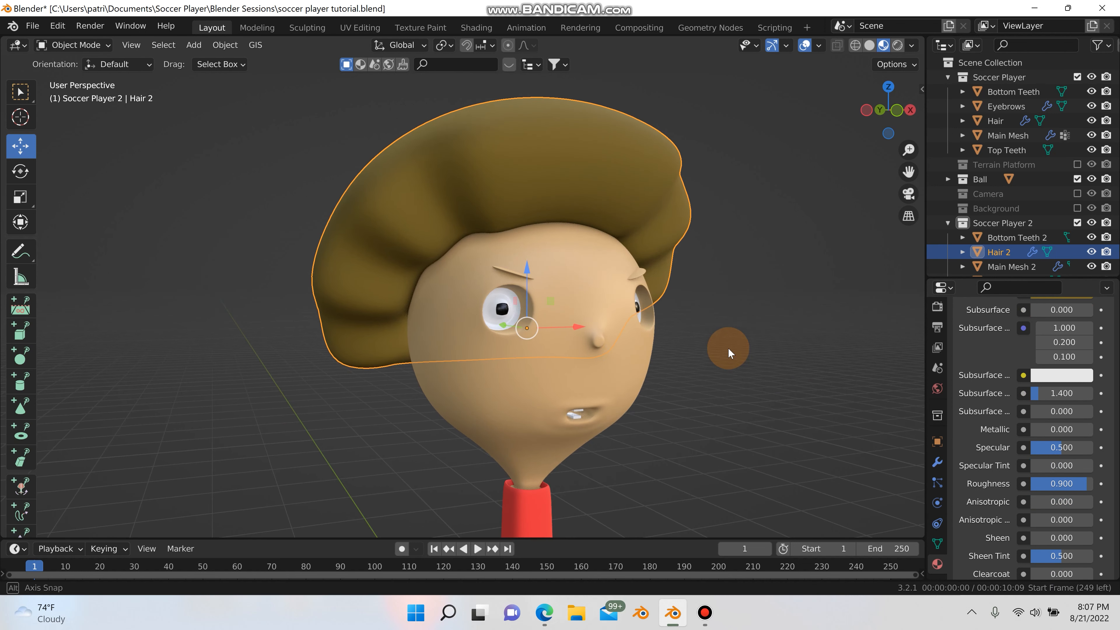
{"action": "left_click", "coordinate": [935, 483]}
{"action": "left_click", "coordinate": [1077, 357]}
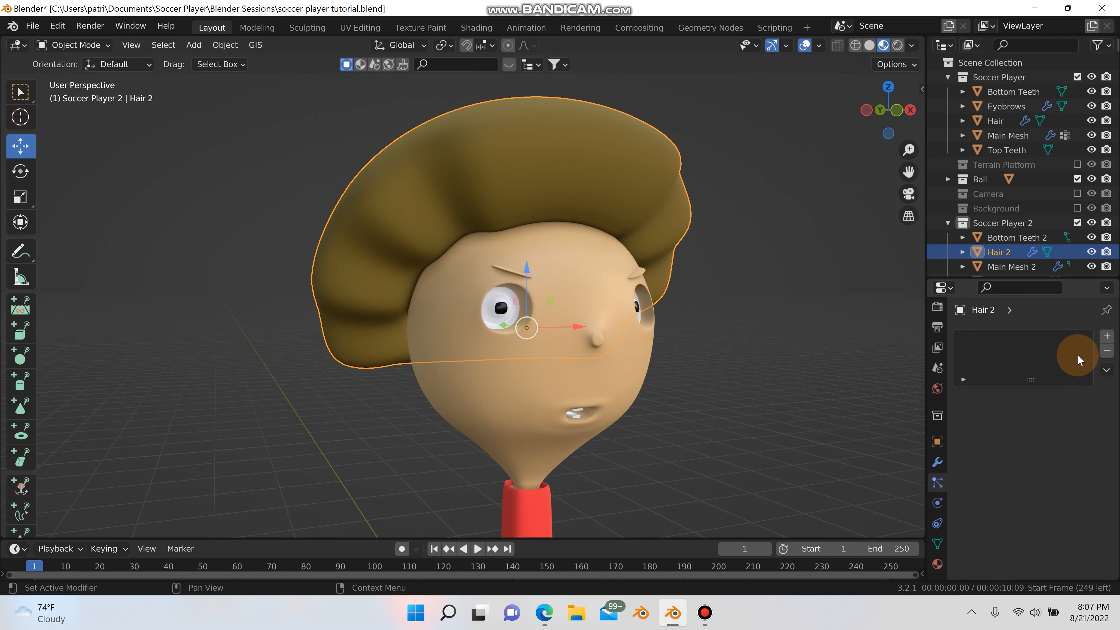
{"action": "left_click", "coordinate": [1105, 339]}
{"action": "left_click", "coordinate": [1067, 415]}
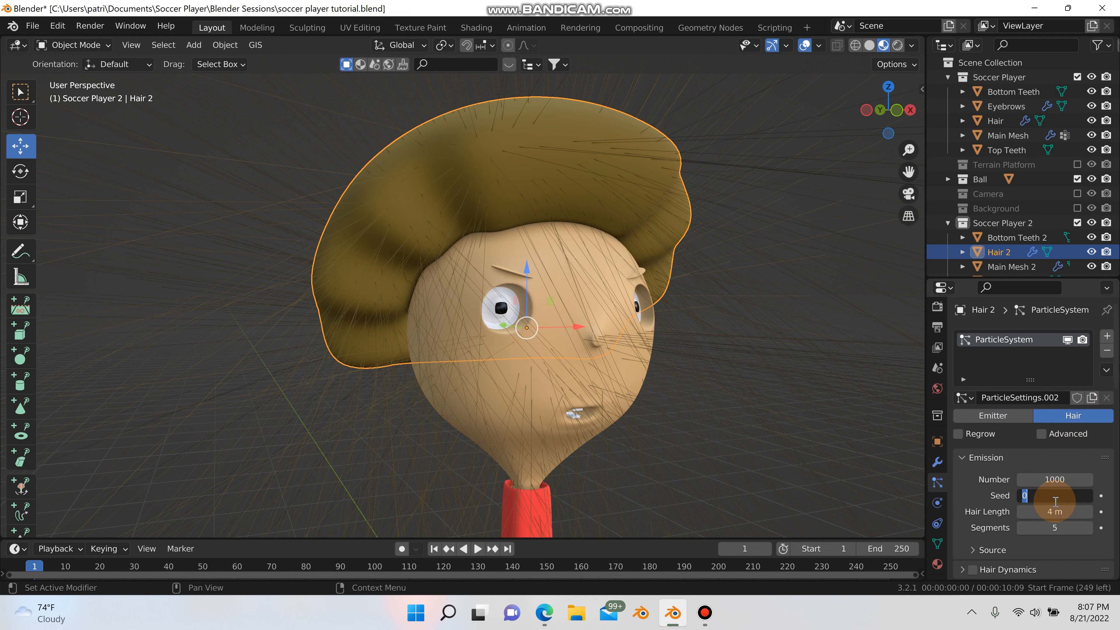
- Set the particle system's hair length to 0.04 m and its number of hairs to 4000
{"action": "left_click", "coordinate": [1054, 510]}
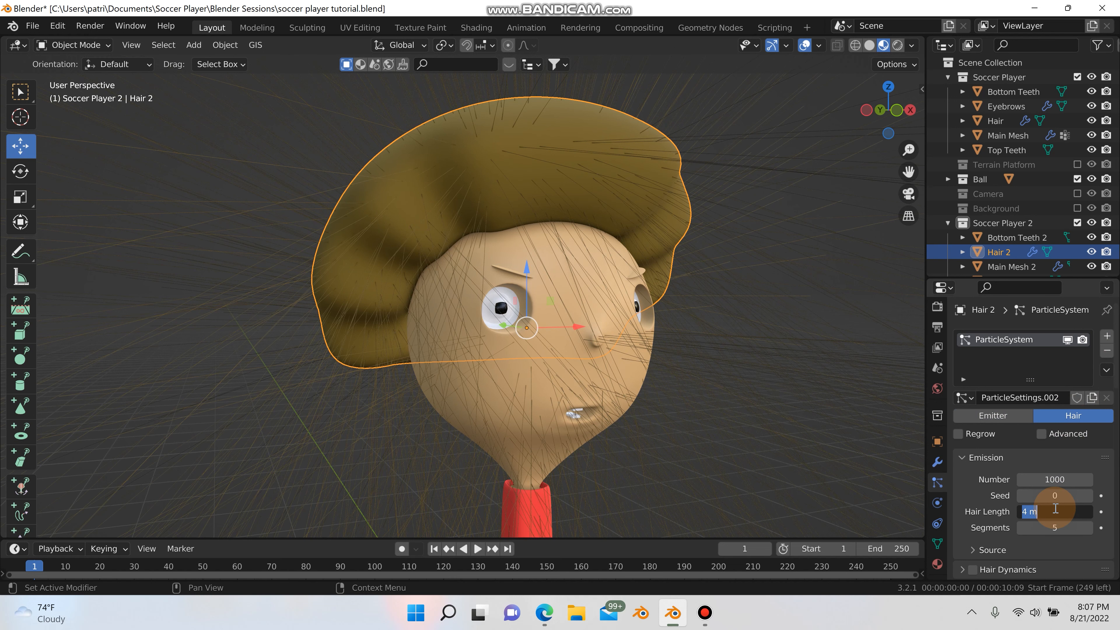
{"action": "type", "text": ".01"}
{"action": "key", "text": "Return"}
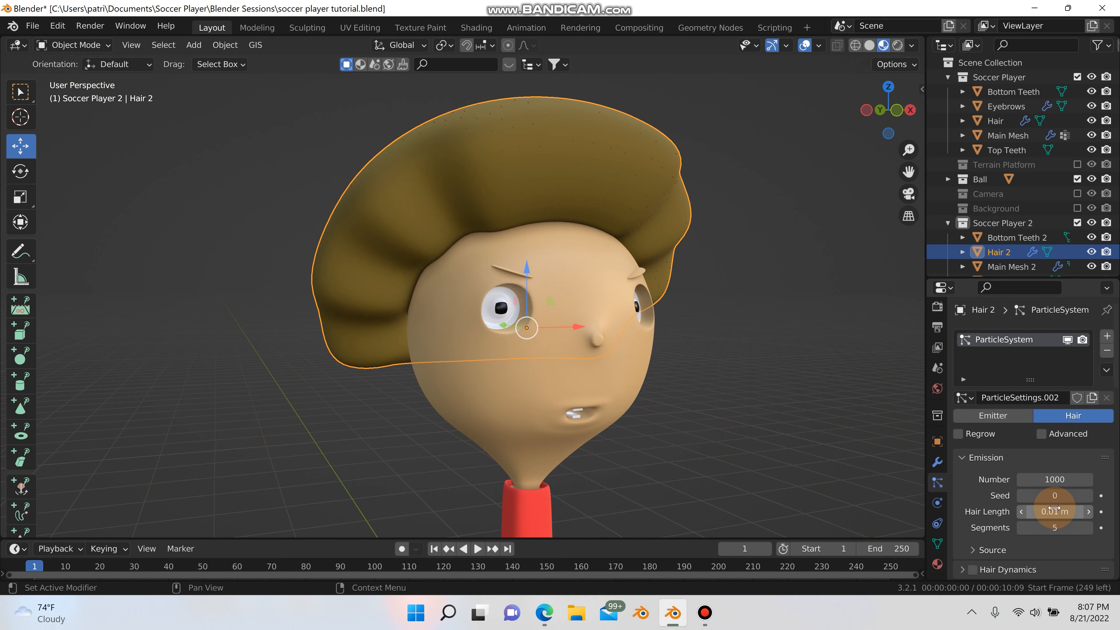
{"action": "left_click", "coordinate": [1054, 509]}
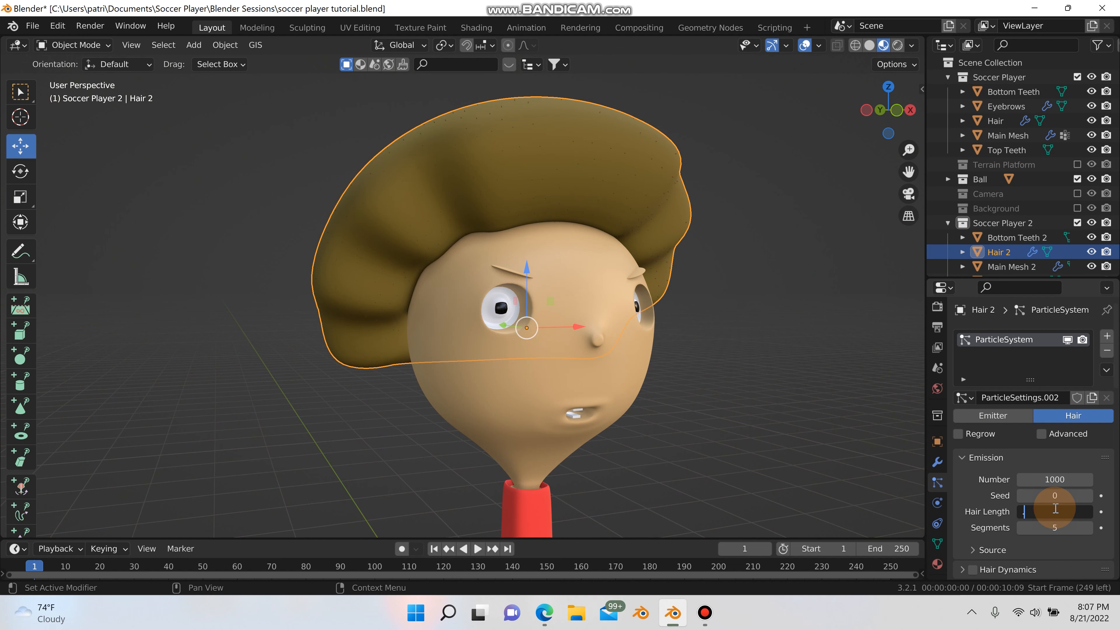
{"action": "left_click", "coordinate": [1052, 485]}
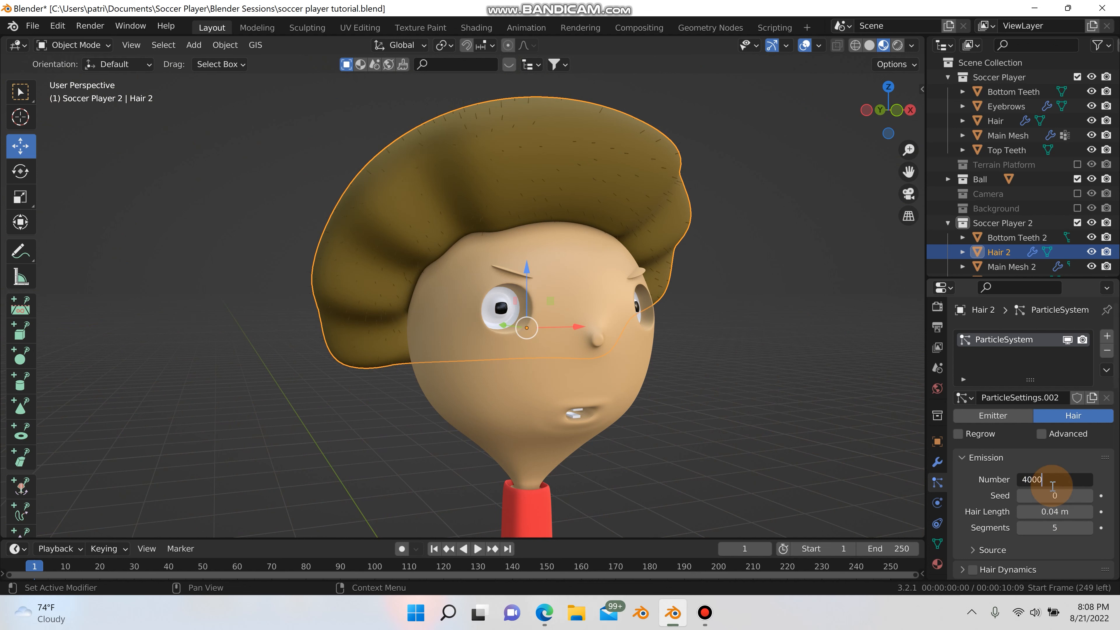
{"action": "key", "text": "Return"}
- Give the Hair 2 particle system Interpolated children with a display amount of 25 and a render amount of 25
{"action": "scroll", "coordinate": [999, 512], "scroll_direction": "down", "scroll_amount": 15}
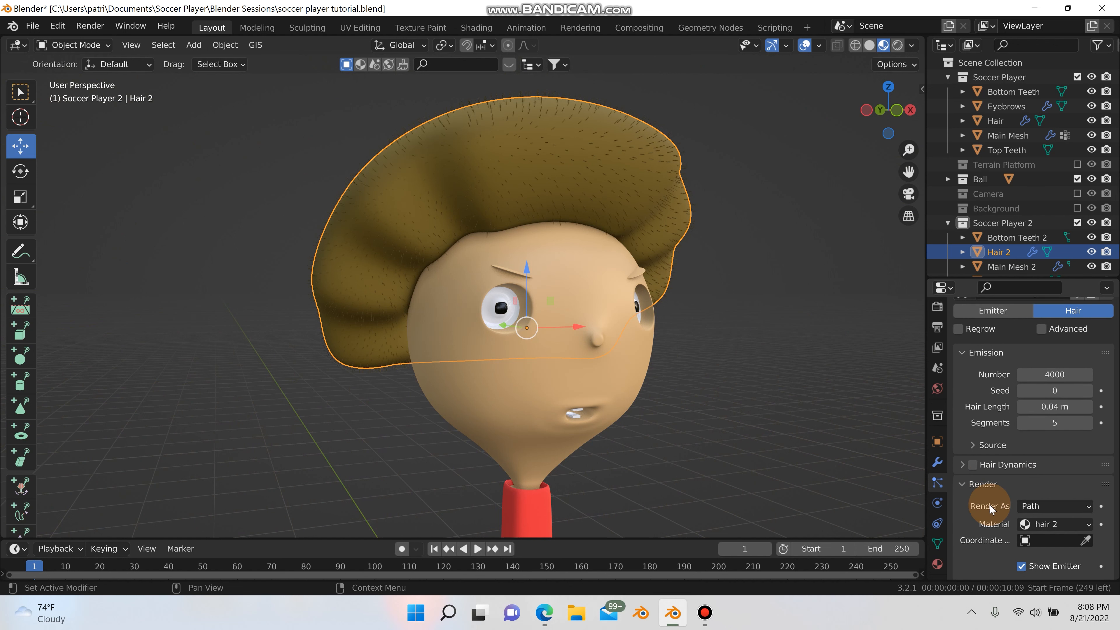
{"action": "scroll", "coordinate": [1004, 480], "scroll_direction": "down", "scroll_amount": 4}
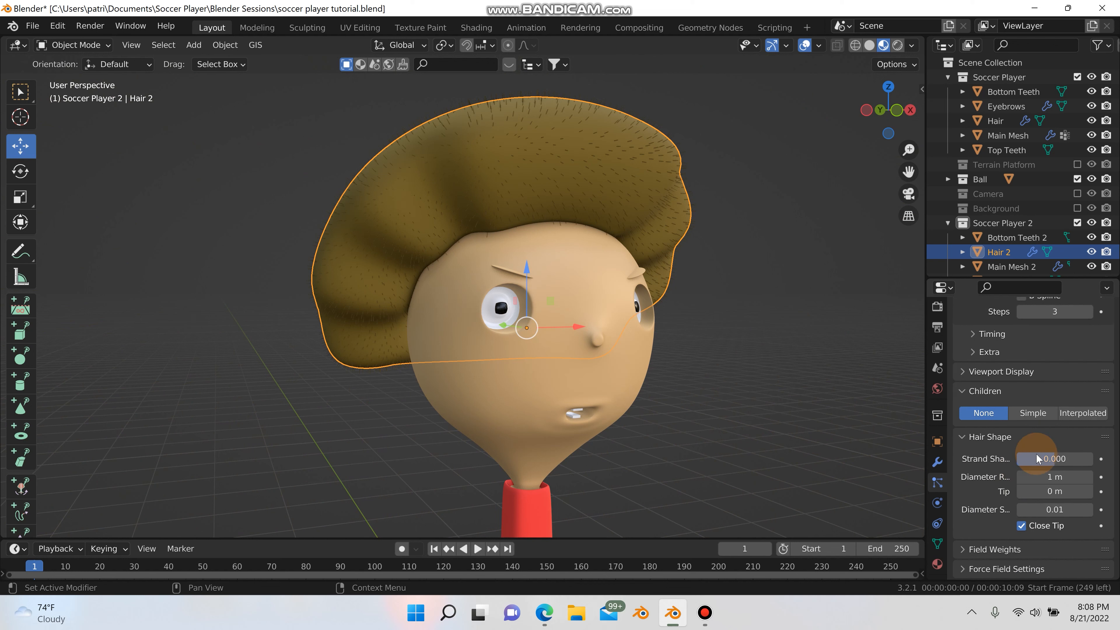
{"action": "left_click", "coordinate": [1081, 410]}
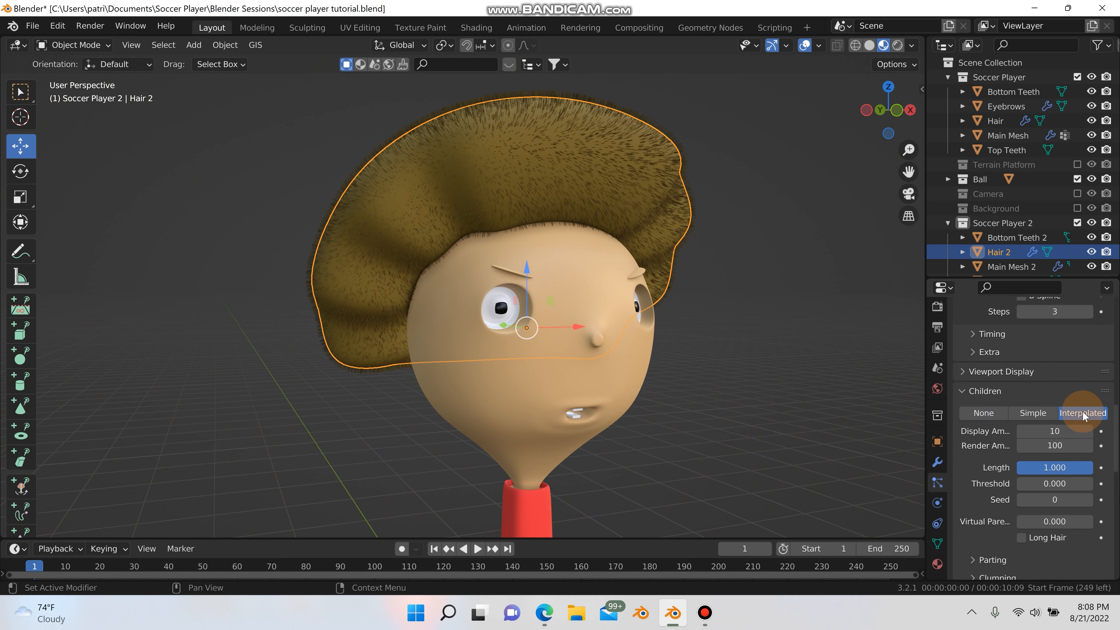
{"action": "scroll", "coordinate": [1067, 419], "scroll_direction": "down", "scroll_amount": 3}
{"action": "left_click", "coordinate": [1055, 378]}
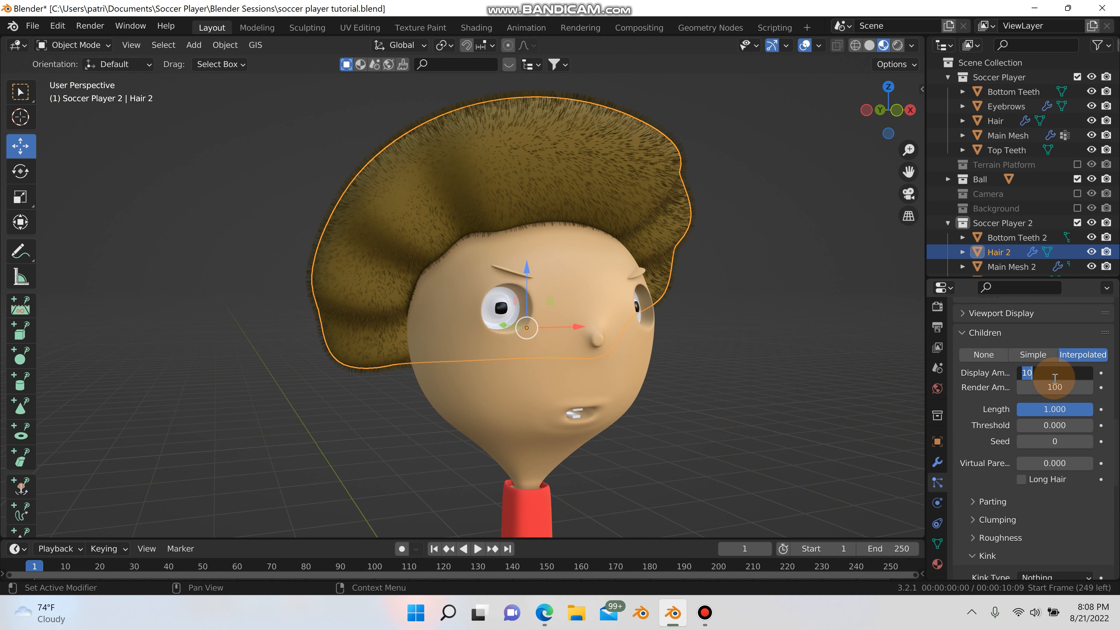
{"action": "key", "text": "Return"}
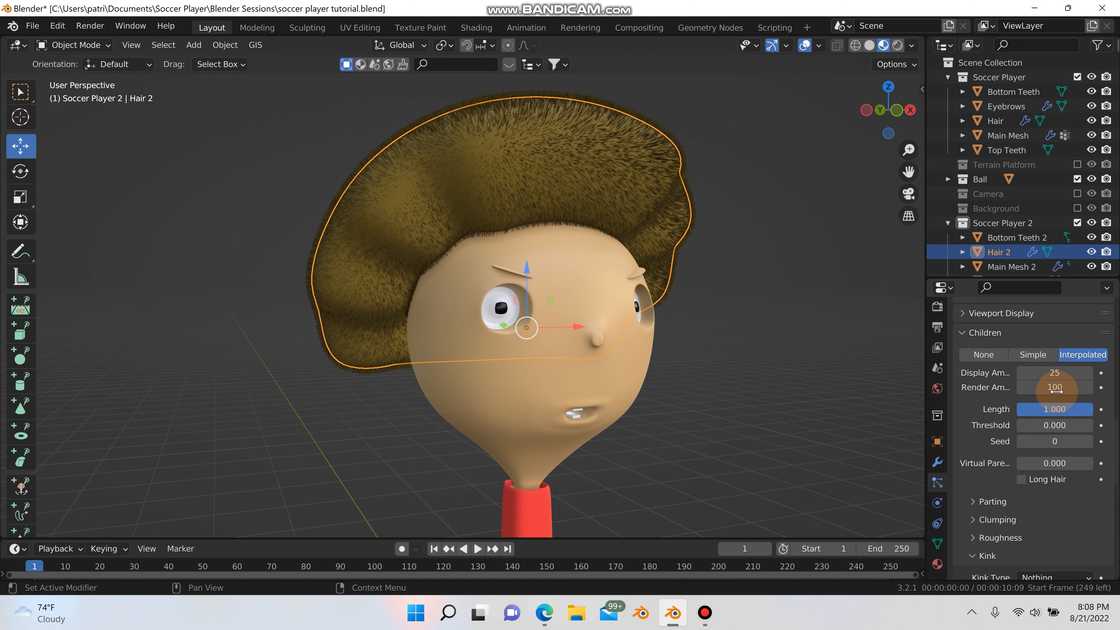
{"action": "left_click", "coordinate": [1057, 388]}
{"action": "type", "text": "25"}
{"action": "key", "text": "Return"}
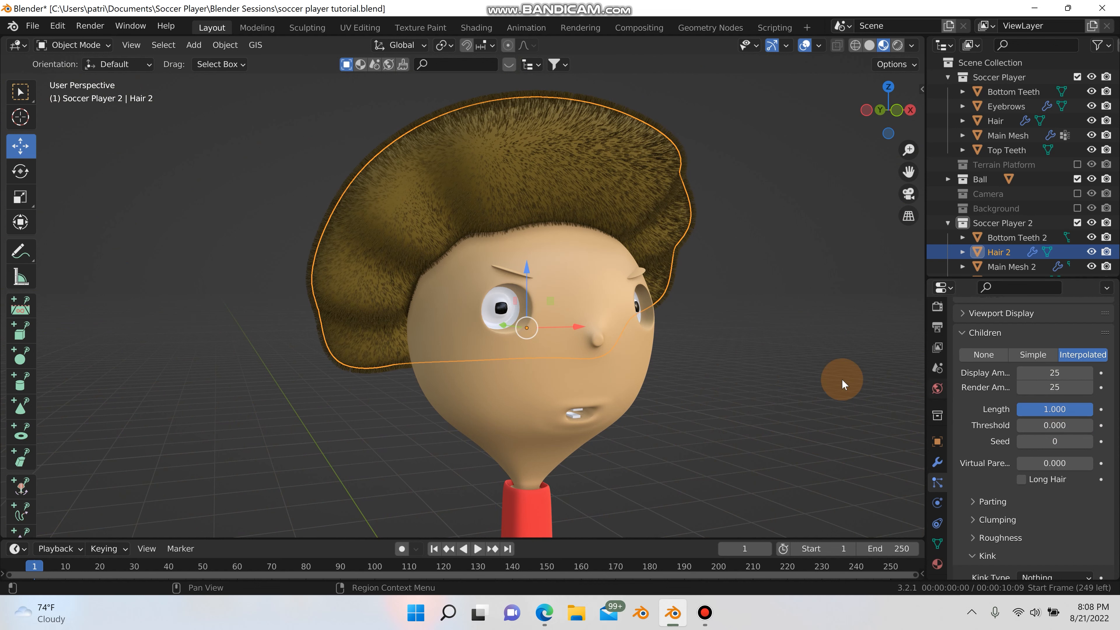
- Set the Hair 2 particle system's hair length to 0.157 m
{"action": "left_click", "coordinate": [705, 612]}
{"action": "mouse_move", "coordinate": [263, 559]}
{"action": "left_mouse_down"}
{"action": "mouse_move", "coordinate": [265, 511]}
{"action": "mouse_move", "coordinate": [266, 574]}
{"action": "left_mouse_up"}
{"action": "left_click", "coordinate": [680, 459]}
{"action": "scroll", "coordinate": [705, 443], "scroll_direction": "down", "scroll_amount": 4}
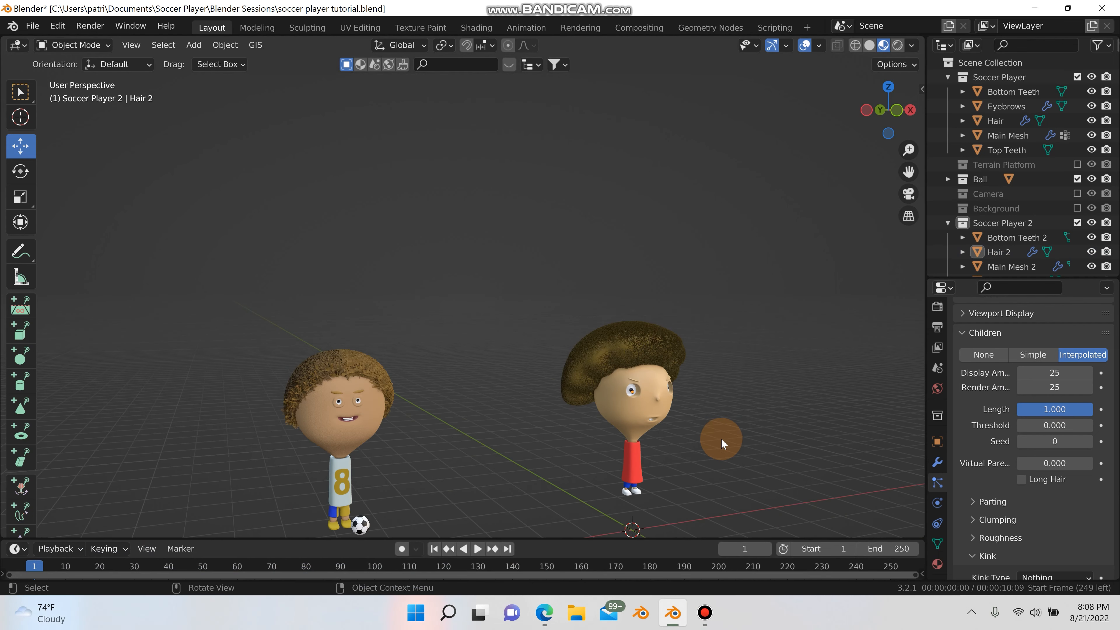
{"action": "scroll", "coordinate": [690, 430], "scroll_direction": "up", "scroll_amount": 3}
{"action": "scroll", "coordinate": [690, 426], "scroll_direction": "up", "scroll_amount": 2}
{"action": "scroll", "coordinate": [1017, 410], "scroll_direction": "up", "scroll_amount": 8}
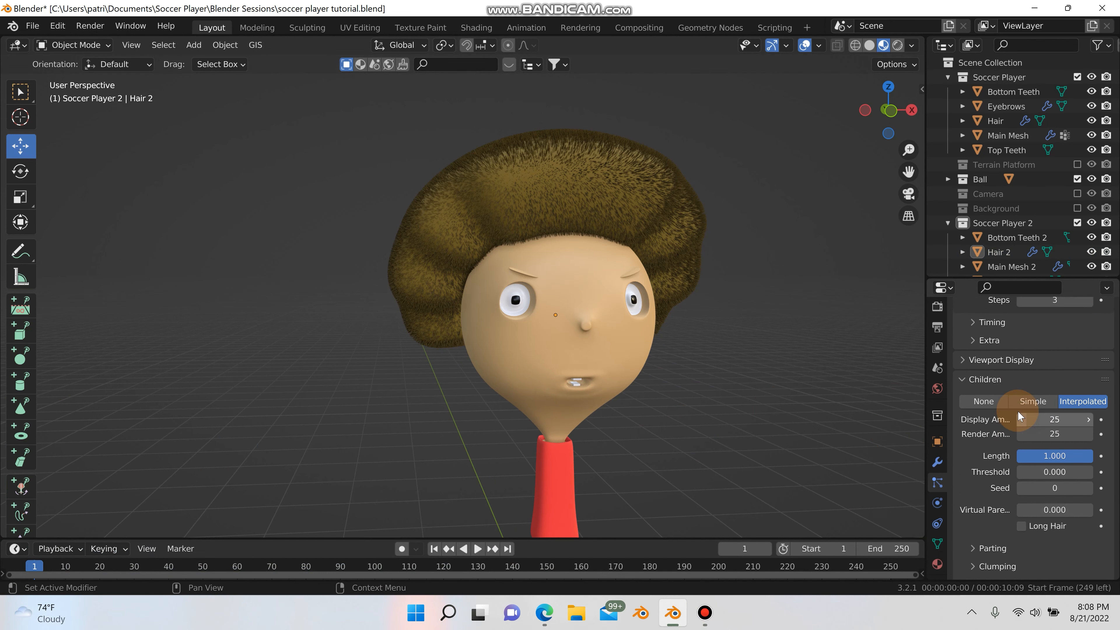
{"action": "scroll", "coordinate": [1015, 384], "scroll_direction": "up", "scroll_amount": 10}
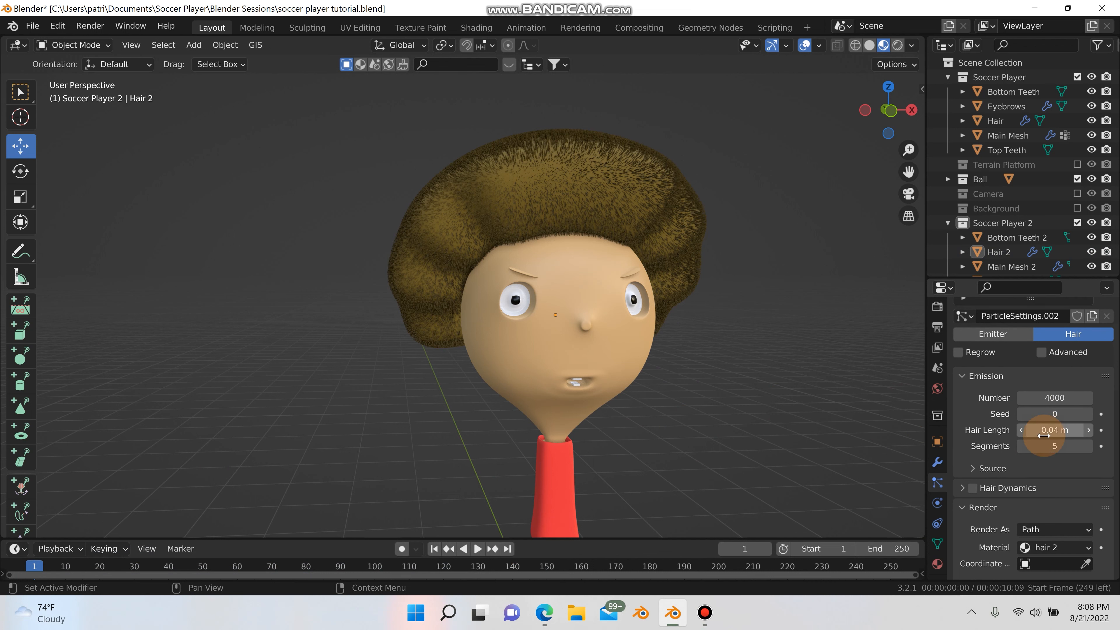
{"action": "mouse_move", "coordinate": [1043, 435]}
{"action": "left_mouse_down"}
{"action": "mouse_move", "coordinate": [1089, 430]}
{"action": "mouse_move", "coordinate": [1043, 436]}
{"action": "left_mouse_up"}
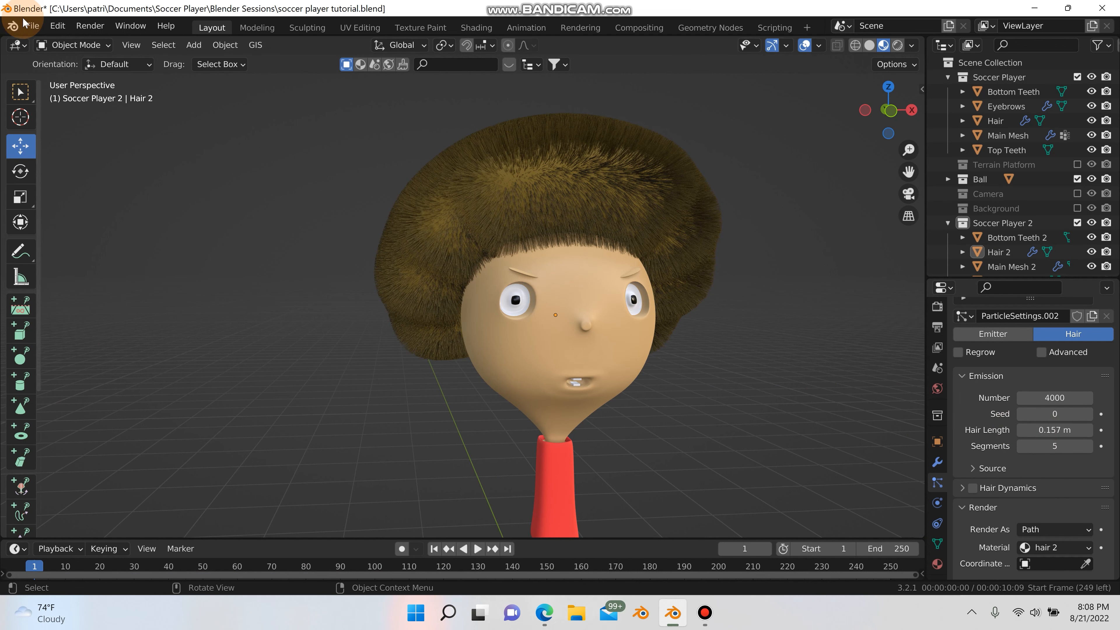
- Save the scene file and compare the second player's lengthened hair with the first player's
{"action": "left_click", "coordinate": [27, 27]}
{"action": "left_click", "coordinate": [38, 118]}
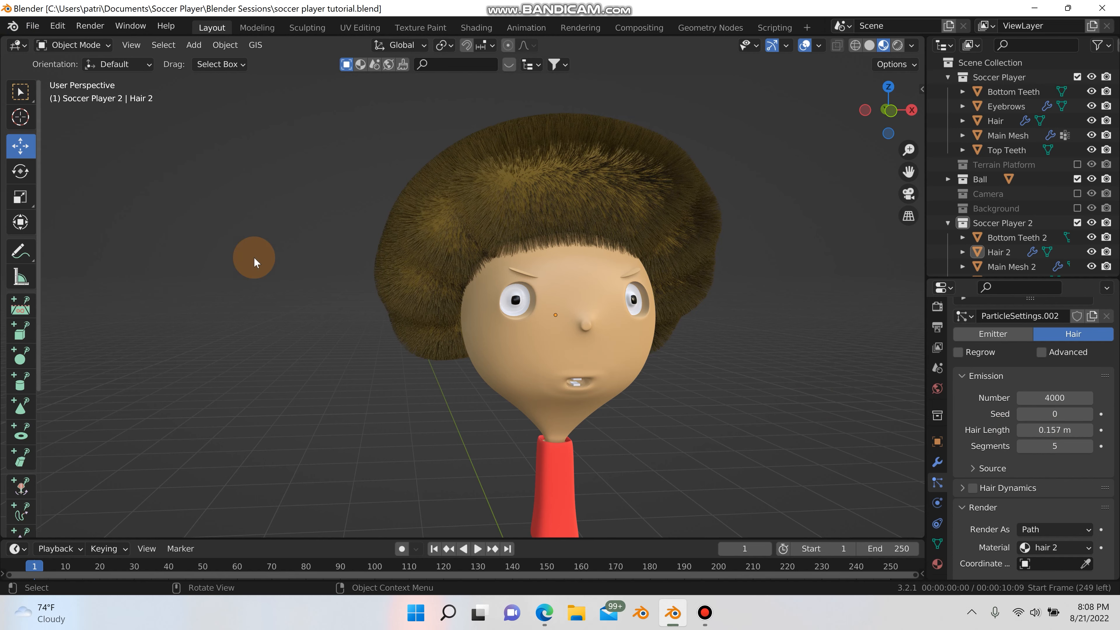
{"action": "scroll", "coordinate": [671, 377], "scroll_direction": "down", "scroll_amount": 5}
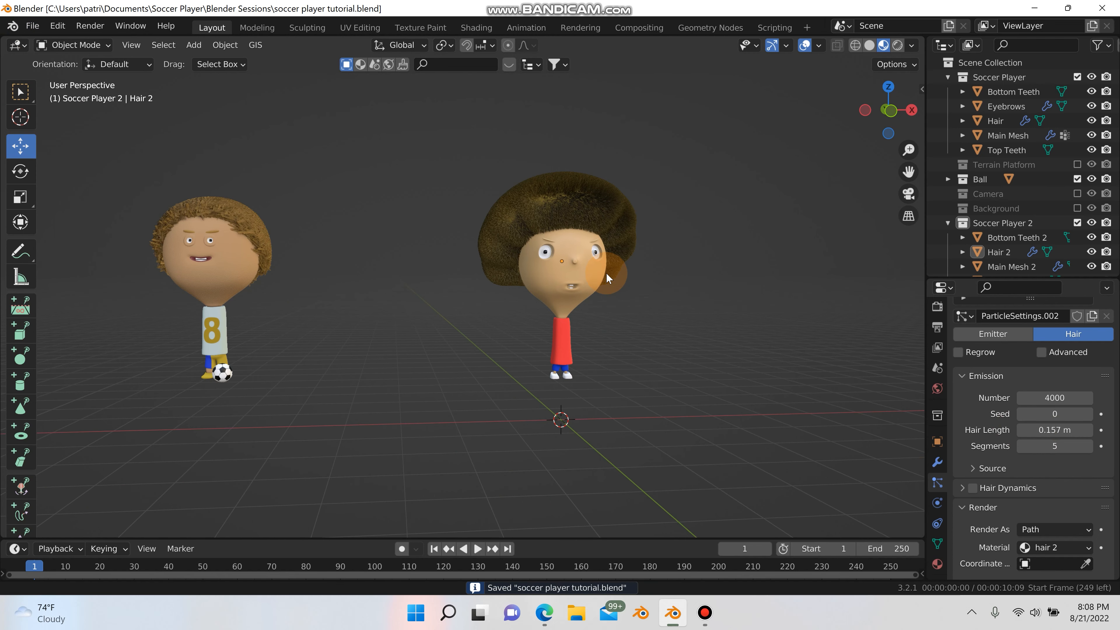
{"action": "scroll", "coordinate": [604, 268], "scroll_direction": "up", "scroll_amount": 6}
{"action": "middle_click_drag", "start_coordinate": [681, 331], "coordinate": [794, 383]}
- Try the Curl and Radial kink types on Hair 2's child hairs
{"action": "scroll", "coordinate": [1027, 508], "scroll_direction": "down", "scroll_amount": 10}
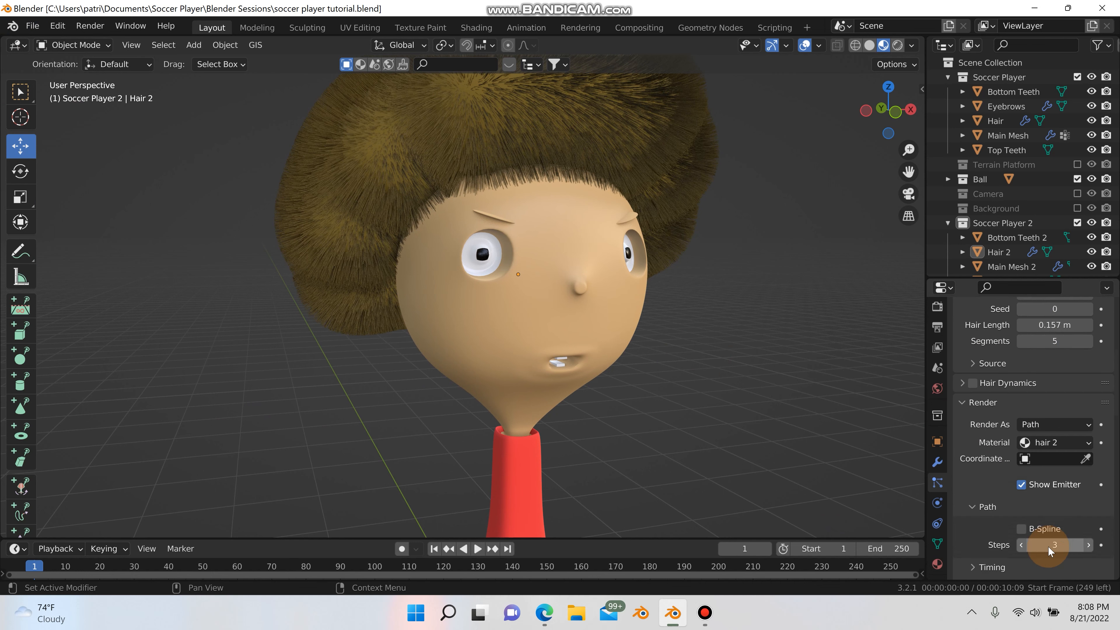
{"action": "scroll", "coordinate": [1009, 494], "scroll_direction": "down", "scroll_amount": 10}
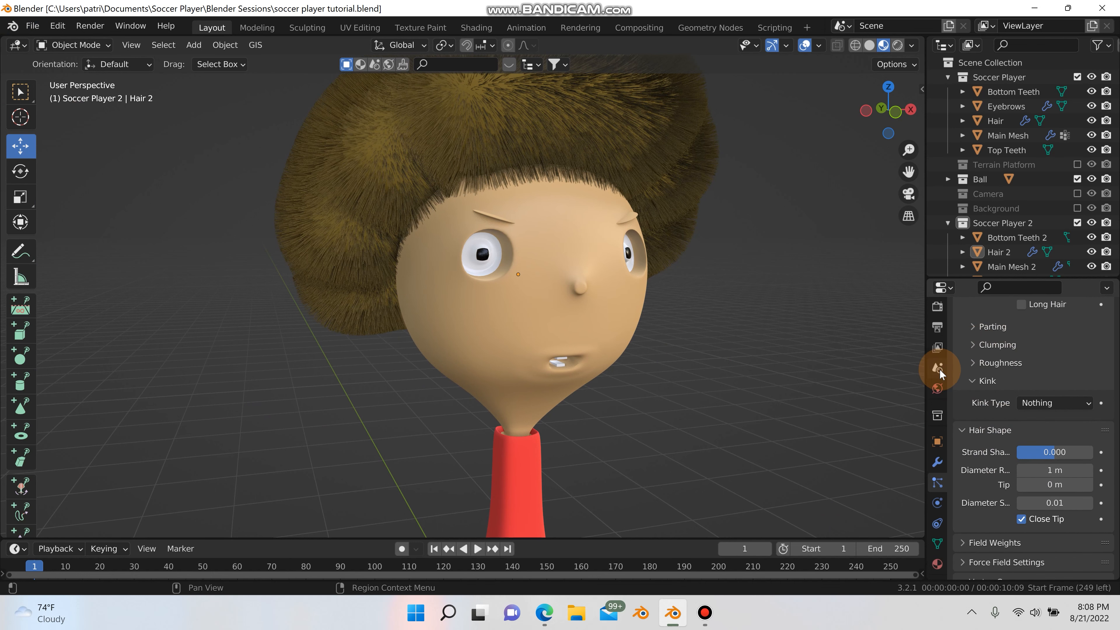
{"action": "left_click", "coordinate": [974, 381]}
{"action": "left_click", "coordinate": [974, 380]}
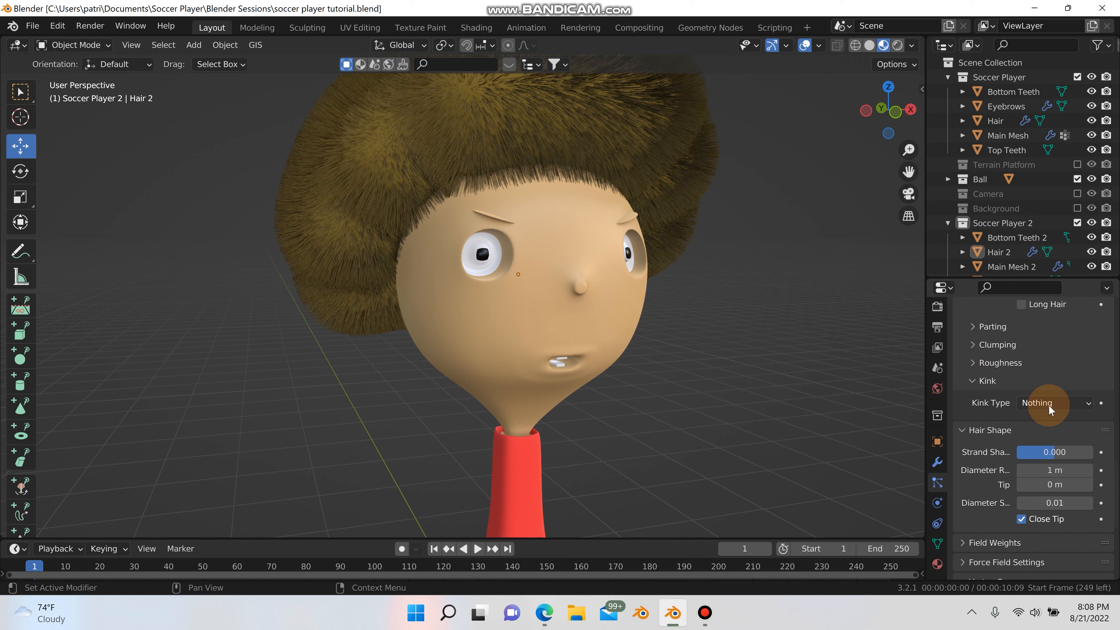
{"action": "left_click", "coordinate": [1048, 405]}
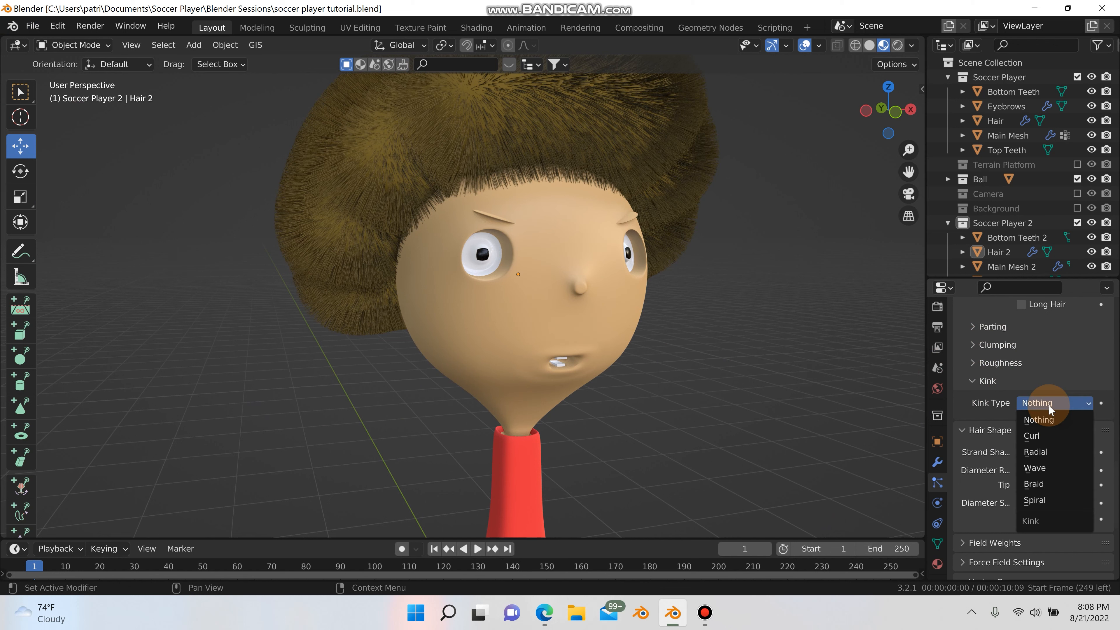
{"action": "left_click", "coordinate": [1037, 442]}
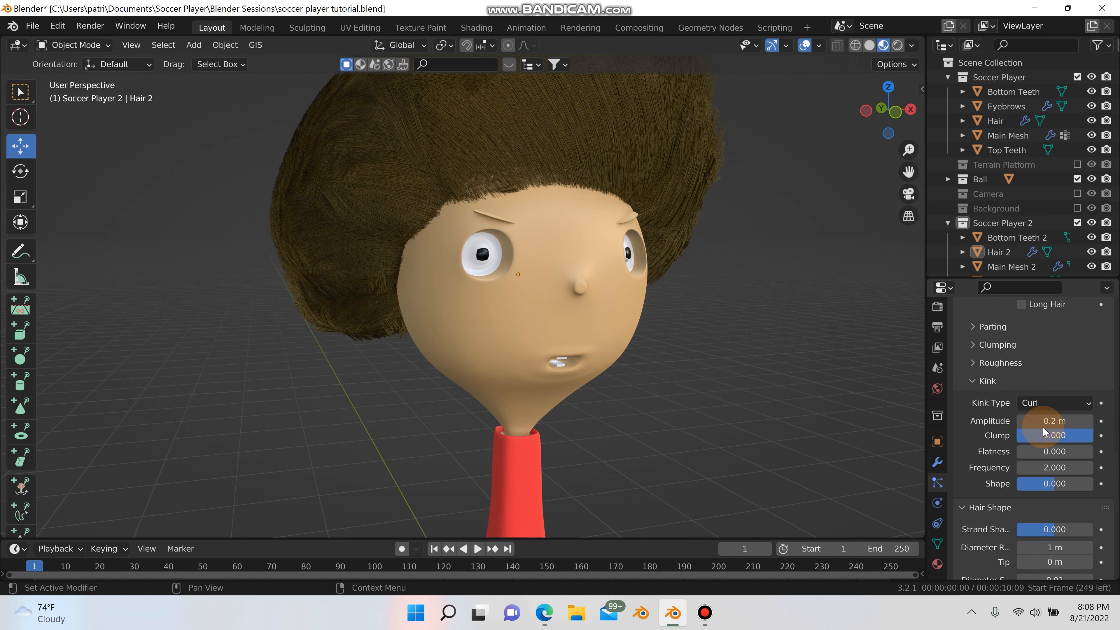
{"action": "left_click", "coordinate": [1034, 402]}
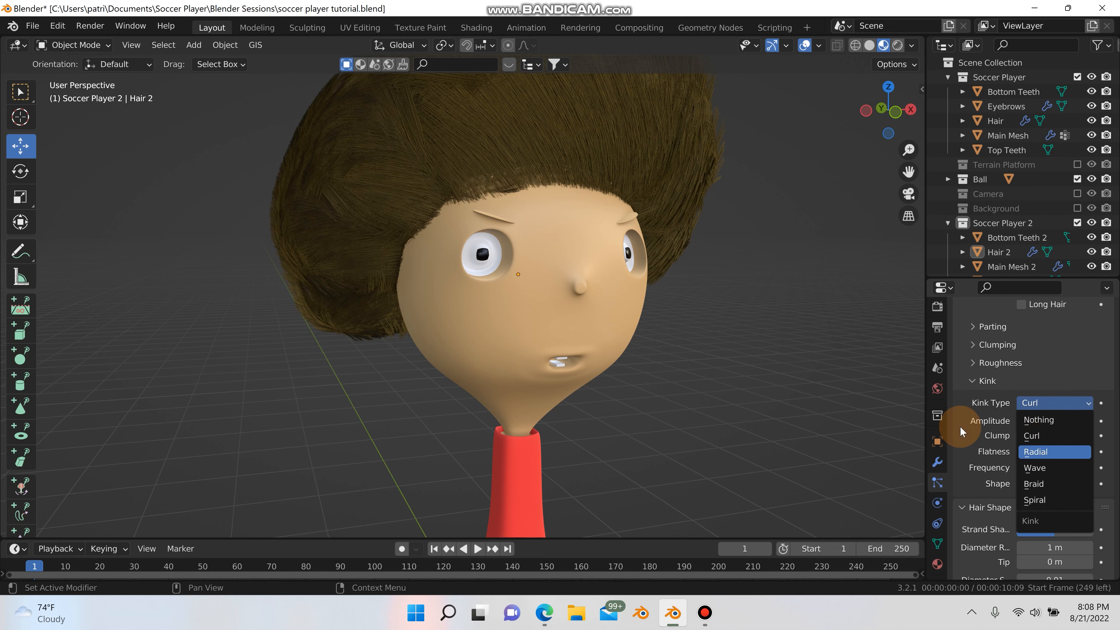
{"action": "left_click", "coordinate": [1044, 453]}
{"action": "middle_click_drag", "start_coordinate": [834, 398], "coordinate": [806, 433], "text": "shift"}
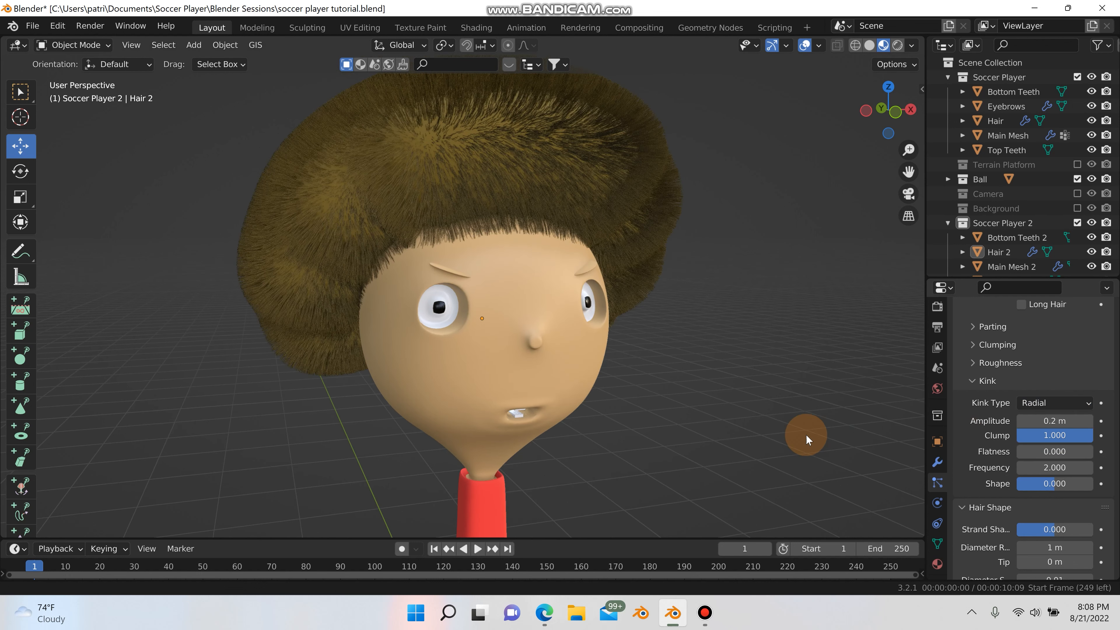
- Try the Wave and Braid kink types on Hair 2's child hairs
{"action": "left_click", "coordinate": [1037, 409]}
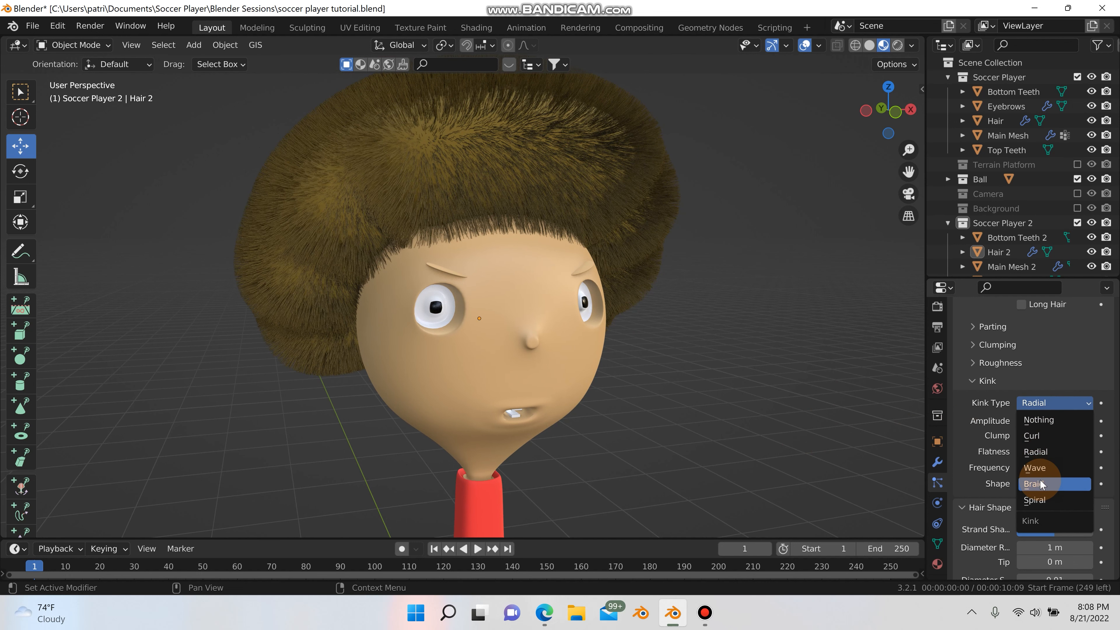
{"action": "left_click", "coordinate": [1035, 468]}
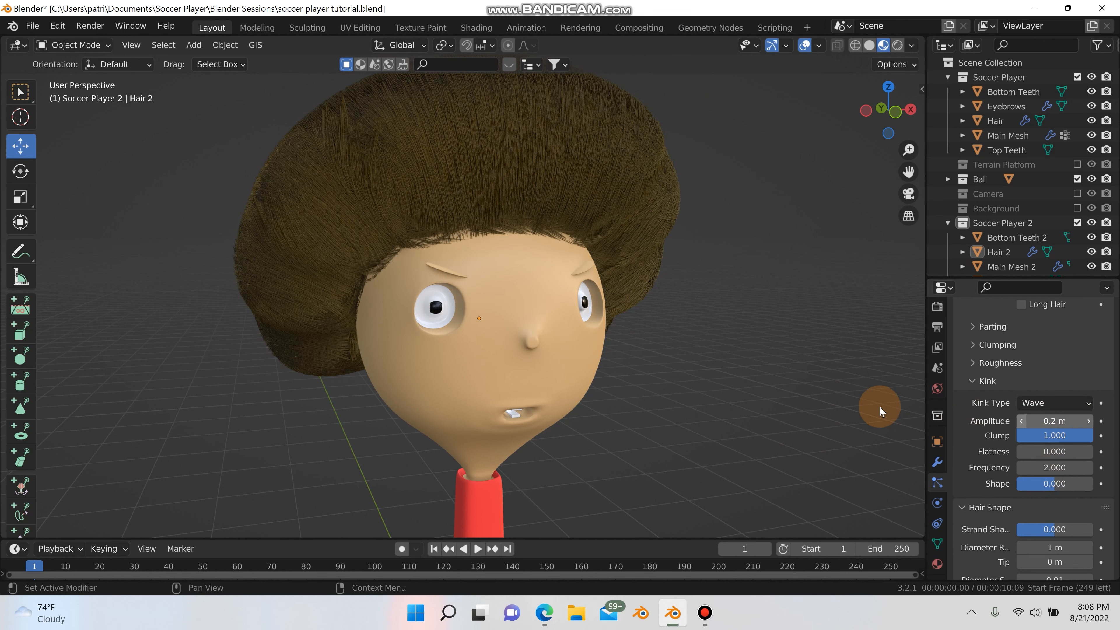
{"action": "middle_click_drag", "start_coordinate": [844, 405], "coordinate": [633, 350]}
{"action": "scroll", "coordinate": [635, 348], "scroll_direction": "up", "scroll_amount": 4}
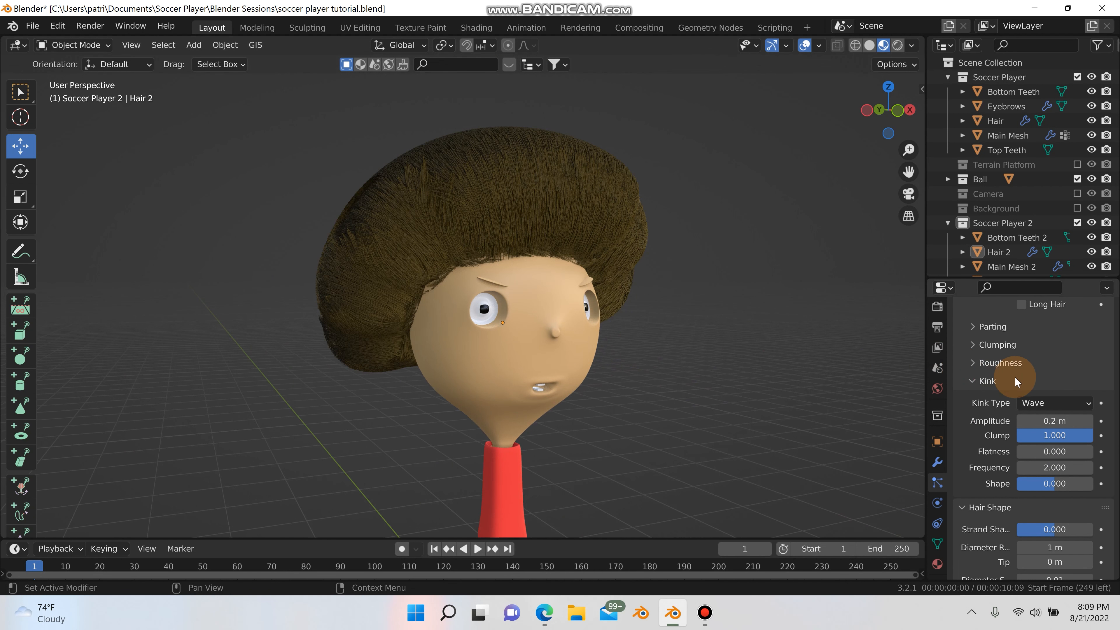
{"action": "left_click_drag", "start_coordinate": [1029, 404], "coordinate": [1050, 484]}
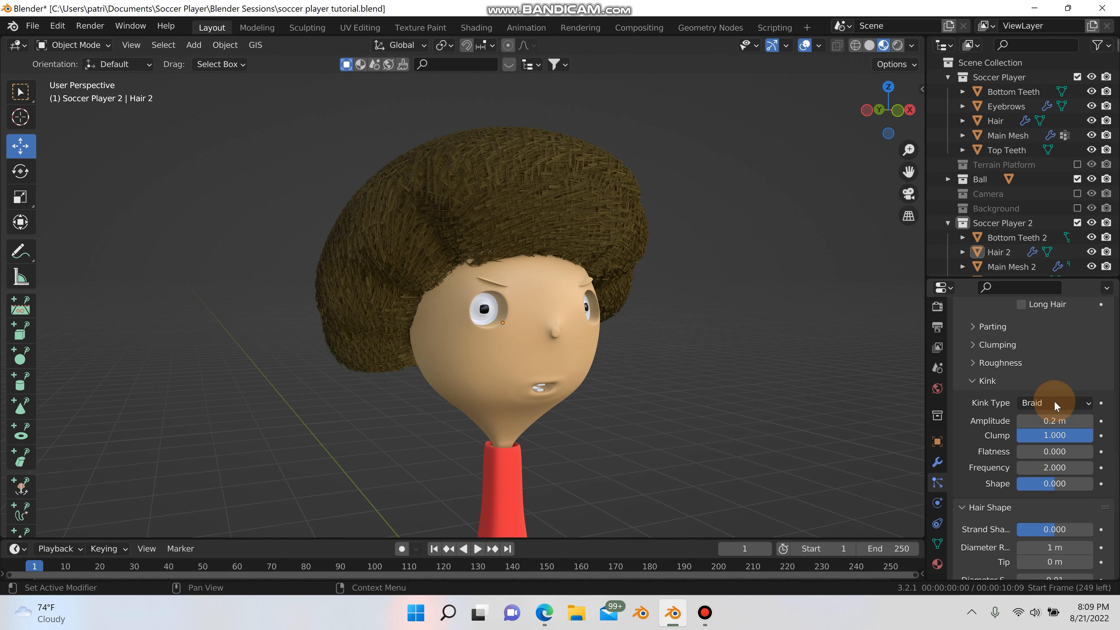
- Set the kink type of Hair 2's child hairs to Spiral and check the hair on the whole character
{"action": "left_click", "coordinate": [1033, 403]}
{"action": "left_click", "coordinate": [1033, 500]}
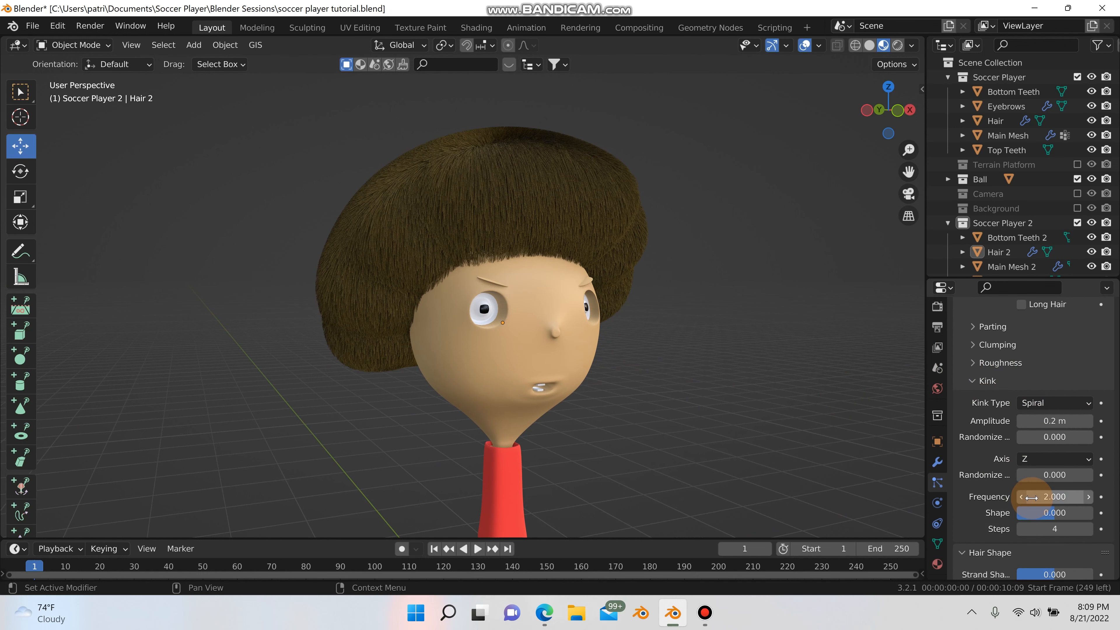
{"action": "middle_click_drag", "start_coordinate": [608, 350], "coordinate": [795, 400]}
{"action": "scroll", "coordinate": [673, 360], "scroll_direction": "down", "scroll_amount": 3}
{"action": "scroll", "coordinate": [673, 359], "scroll_direction": "down", "scroll_amount": 2}
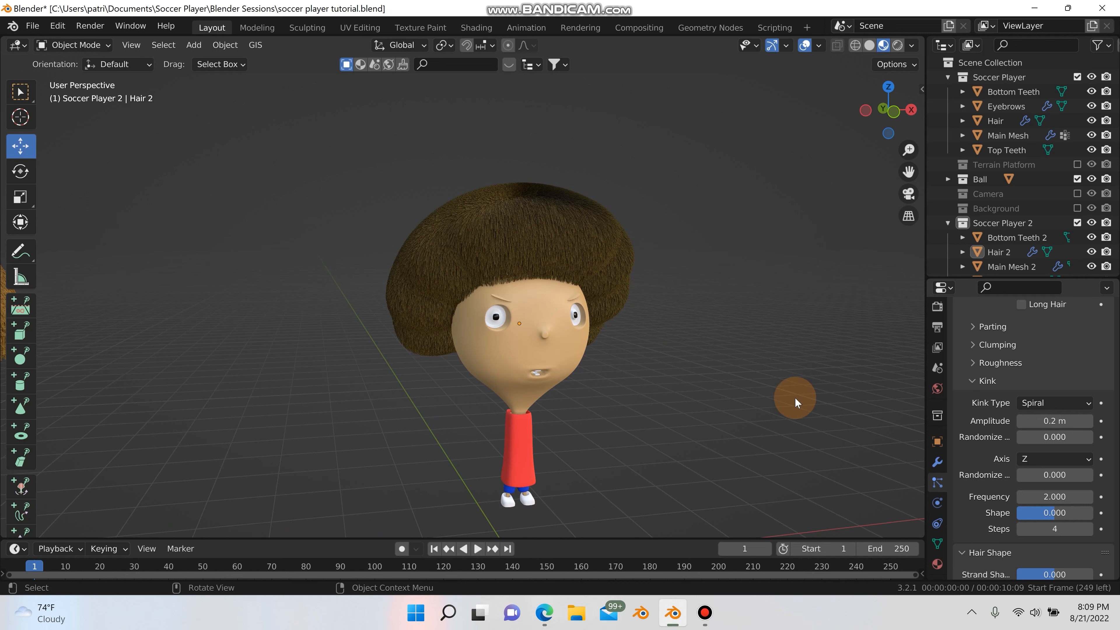
- Change the base color of the hair 2 material to a lighter golden brown
{"action": "left_click", "coordinate": [937, 563]}
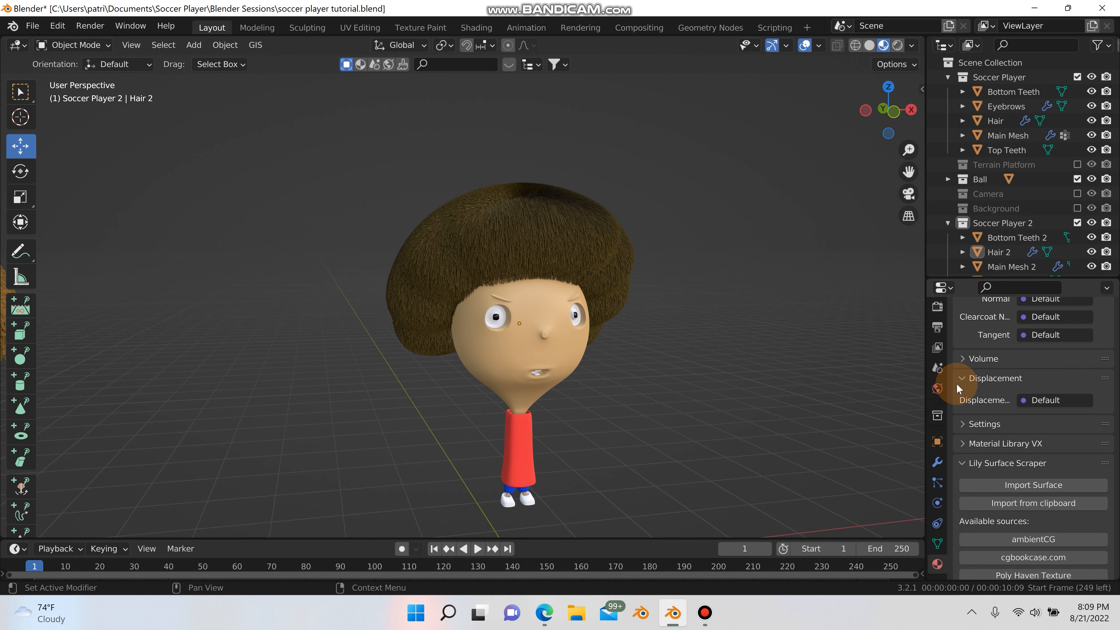
{"action": "scroll", "coordinate": [984, 365], "scroll_direction": "up", "scroll_amount": 5}
{"action": "scroll", "coordinate": [984, 364], "scroll_direction": "up", "scroll_amount": 10}
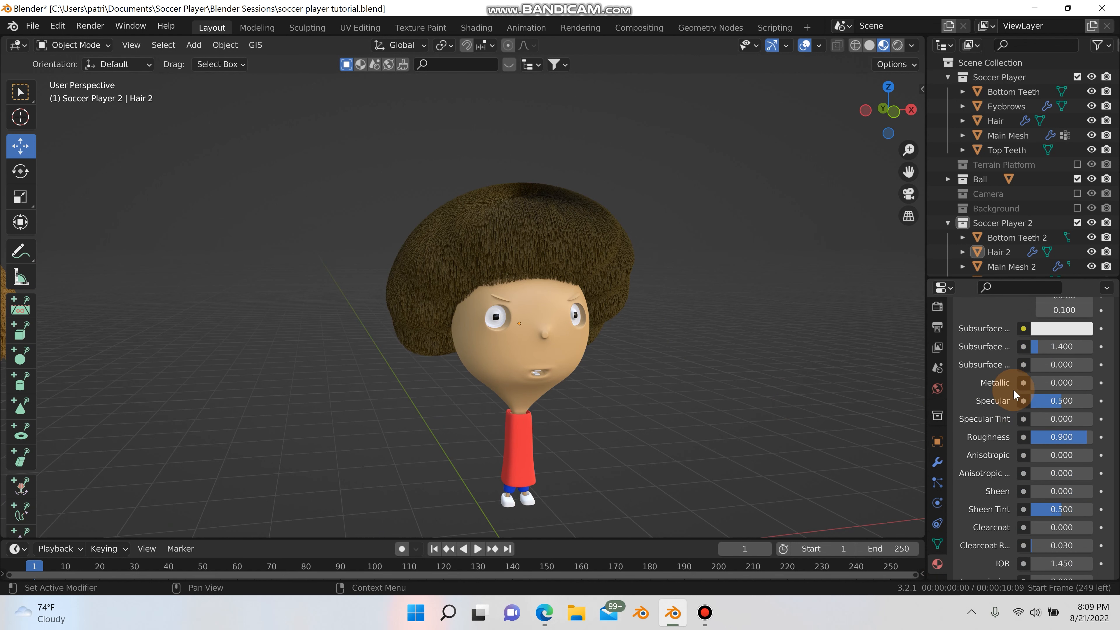
{"action": "scroll", "coordinate": [1015, 387], "scroll_direction": "up", "scroll_amount": 8}
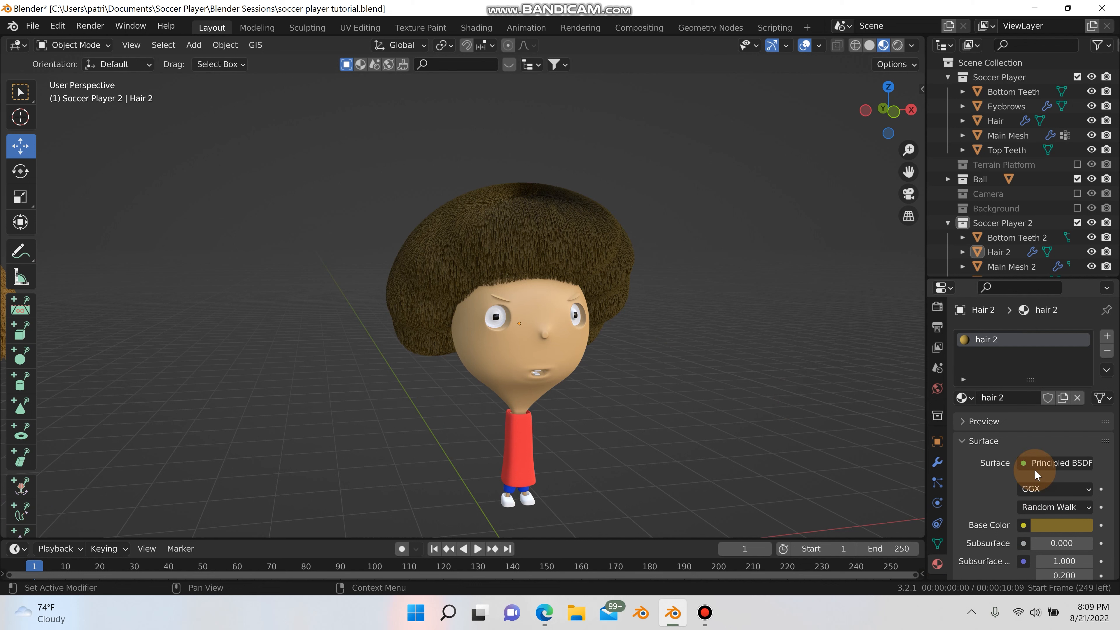
{"action": "left_click", "coordinate": [1043, 526]}
{"action": "left_click", "coordinate": [987, 399]}
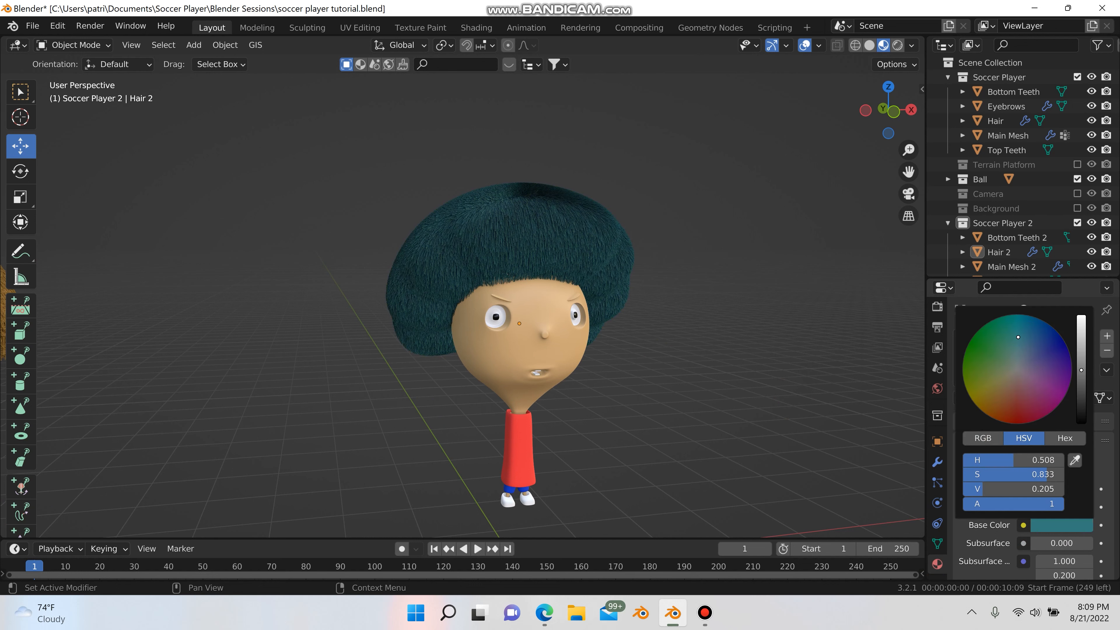
{"action": "left_click_drag", "start_coordinate": [1017, 337], "coordinate": [995, 388]}
{"action": "left_click", "coordinate": [1080, 342]}
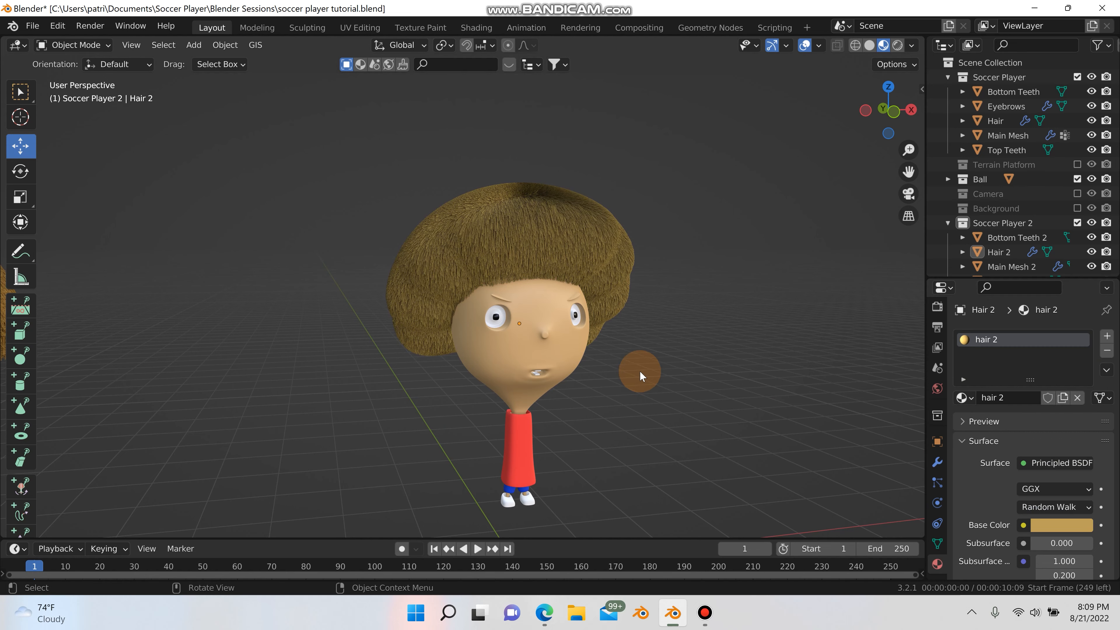
{"action": "scroll", "coordinate": [492, 219], "scroll_direction": "up", "scroll_amount": 4}
{"action": "left_click", "coordinate": [484, 200]}
{"action": "scroll", "coordinate": [445, 305], "scroll_direction": "up", "scroll_amount": 3}
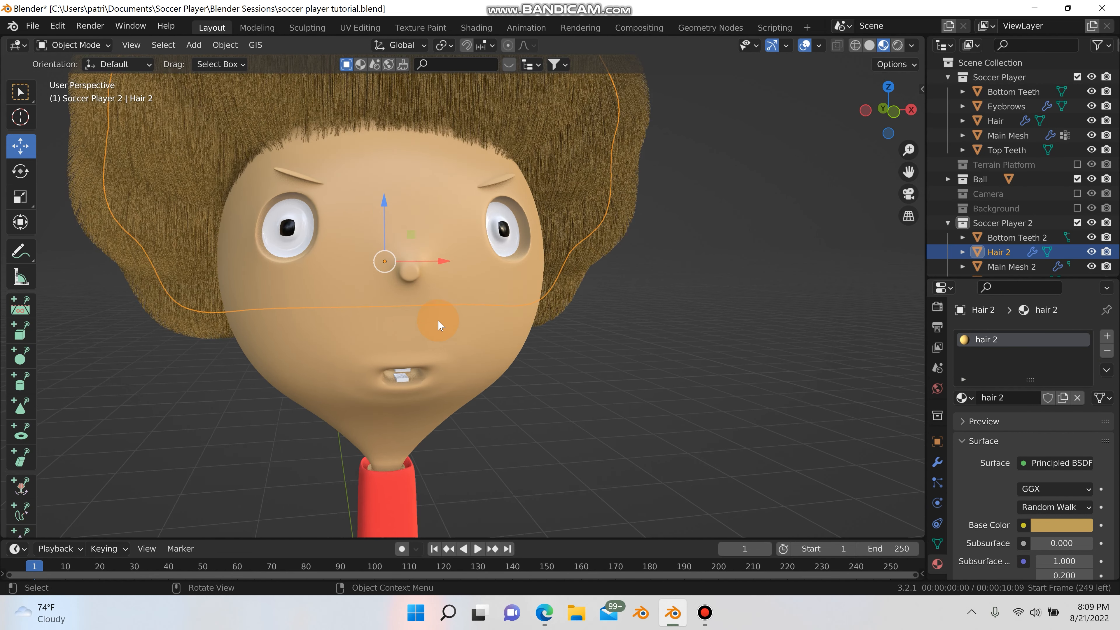
{"action": "key", "text": "Tab"}
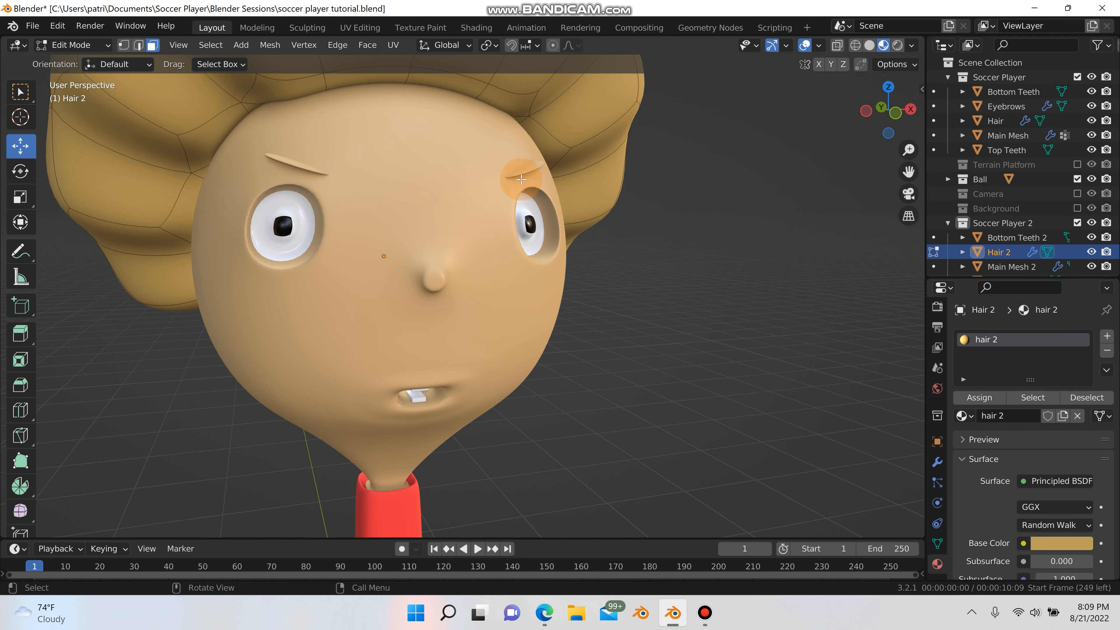
{"action": "scroll", "coordinate": [521, 178], "scroll_direction": "up", "scroll_amount": 2}
{"action": "left_click", "coordinate": [526, 164]}
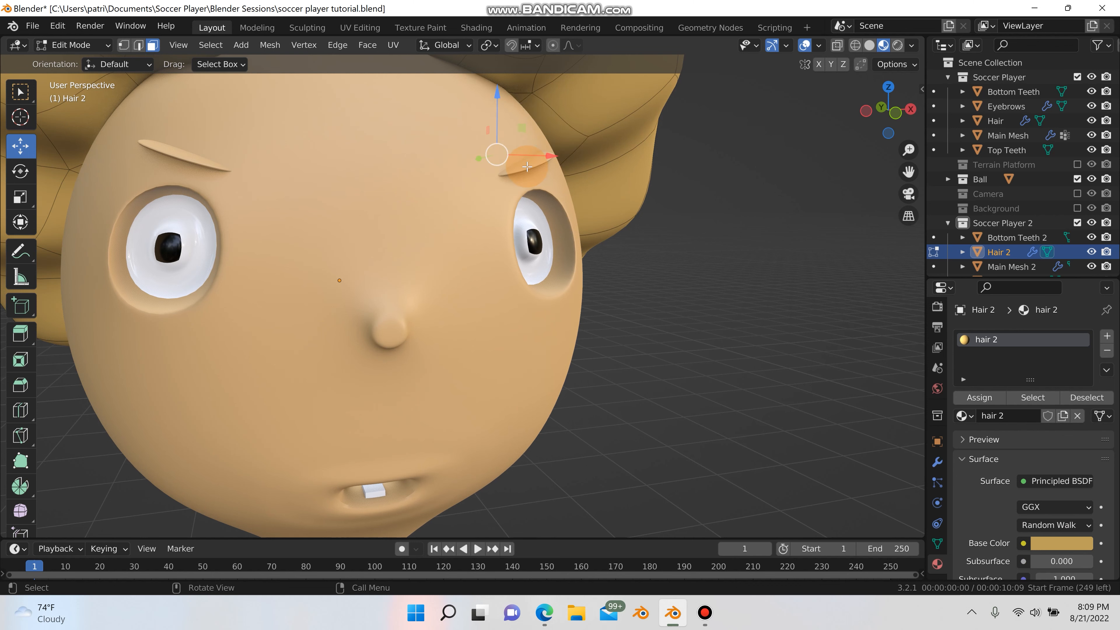
{"action": "key", "text": "Tab"}
- Select the linked eyebrow geometry of Main Mesh 2 in Edit Mode
{"action": "left_click", "coordinate": [516, 179]}
{"action": "key", "text": "Tab"}
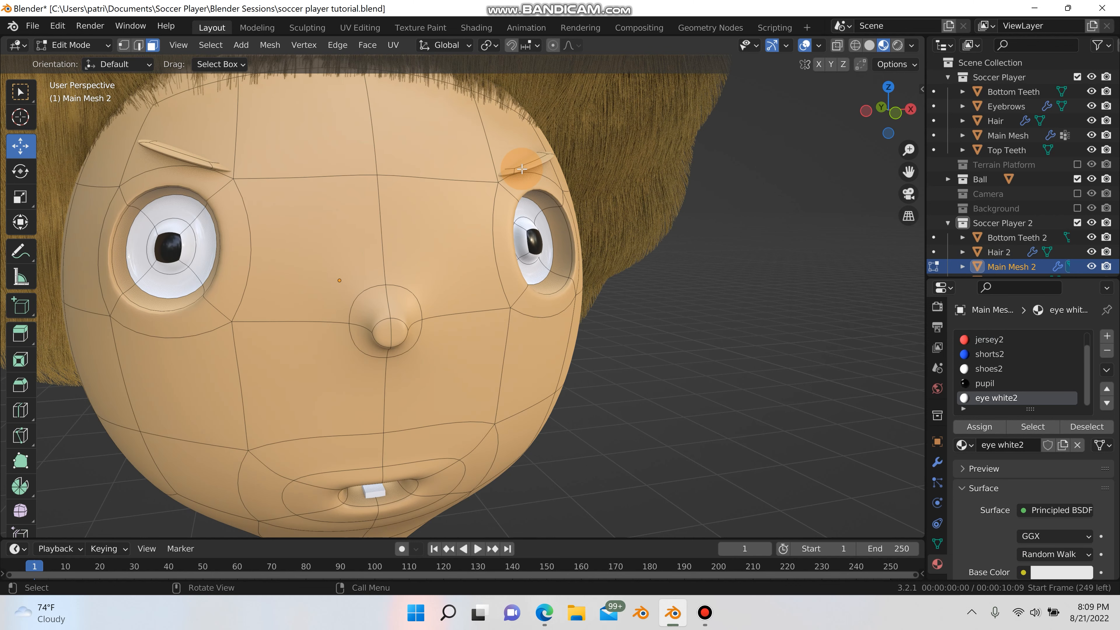
{"action": "left_click", "coordinate": [522, 167]}
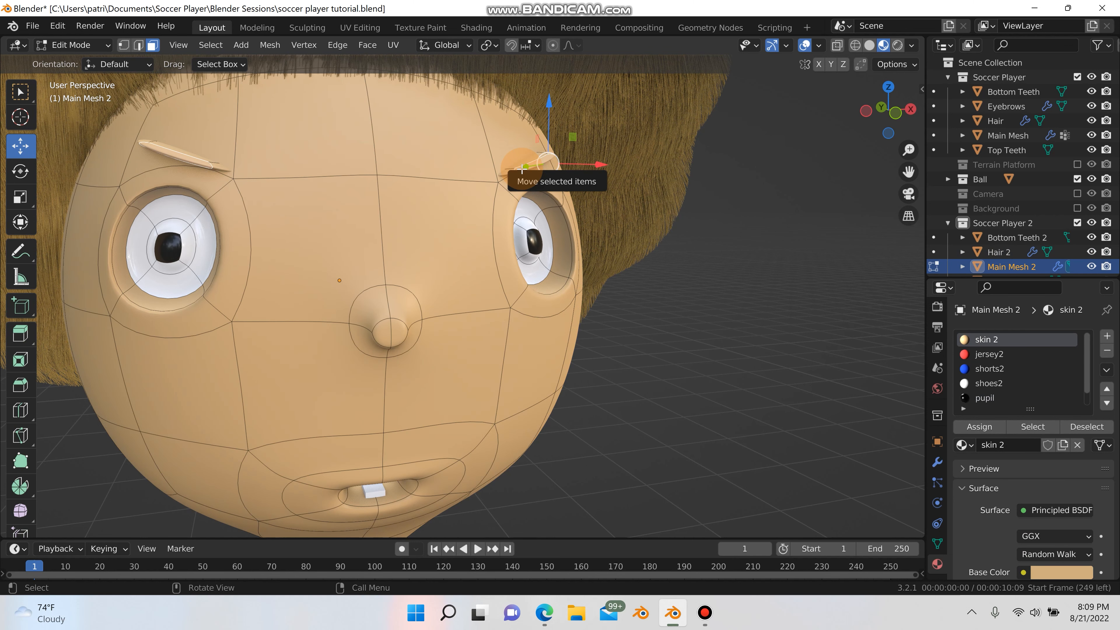
{"action": "key", "text": "l"}
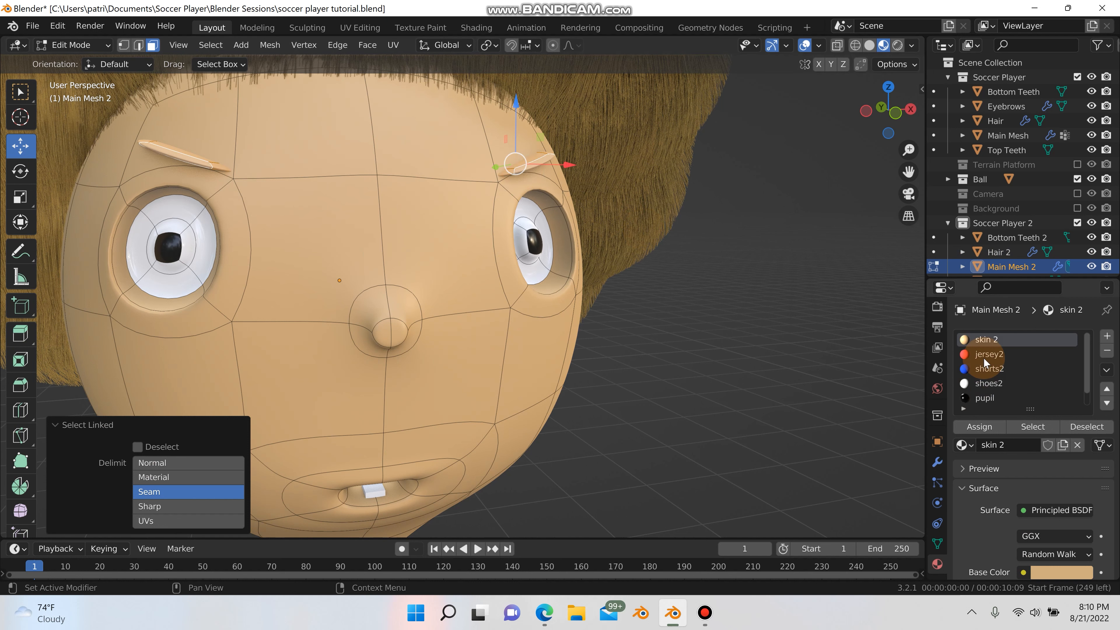
- Add a material slot with the existing hair 2 material to Main Mesh 2 and assign it to the selected eyebrows
{"action": "scroll", "coordinate": [997, 370], "scroll_direction": "down", "scroll_amount": 1}
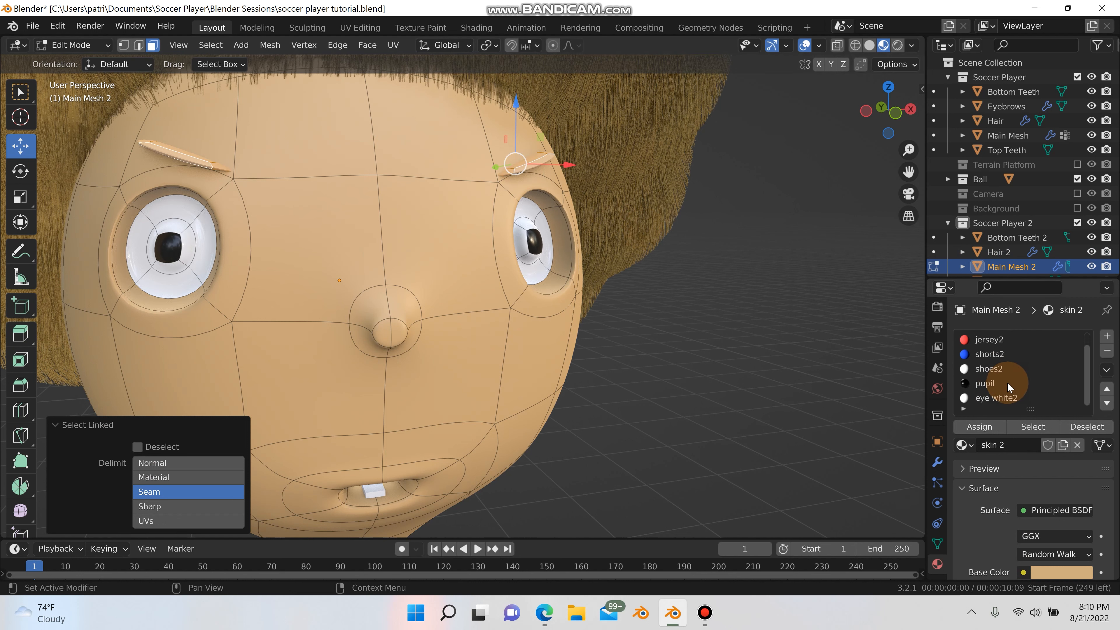
{"action": "scroll", "coordinate": [1006, 382], "scroll_direction": "up", "scroll_amount": 1}
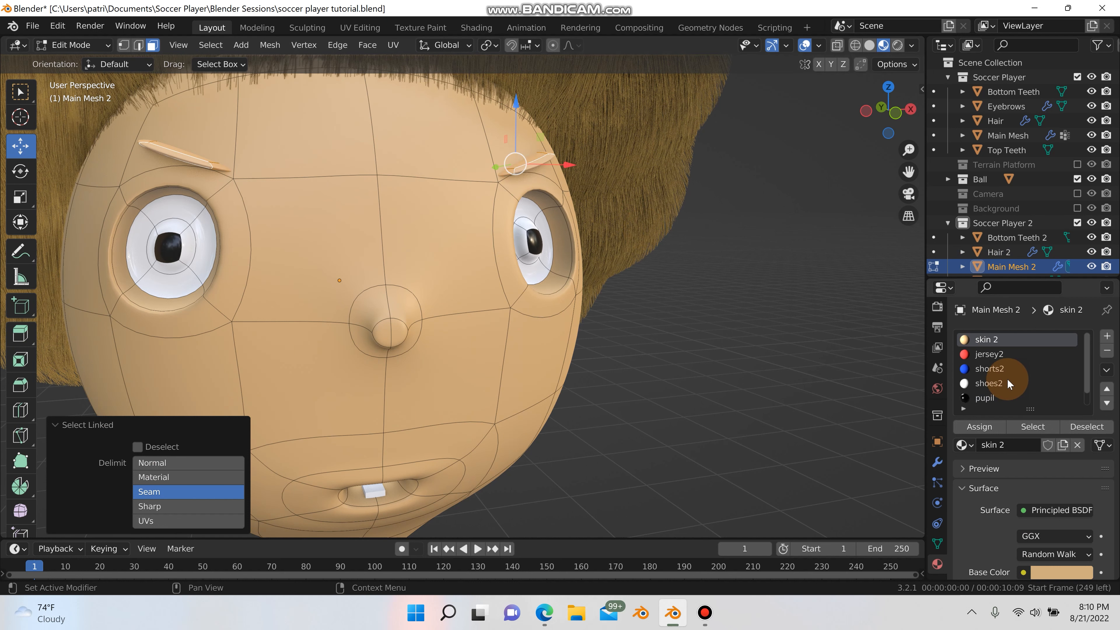
{"action": "left_click", "coordinate": [1107, 339]}
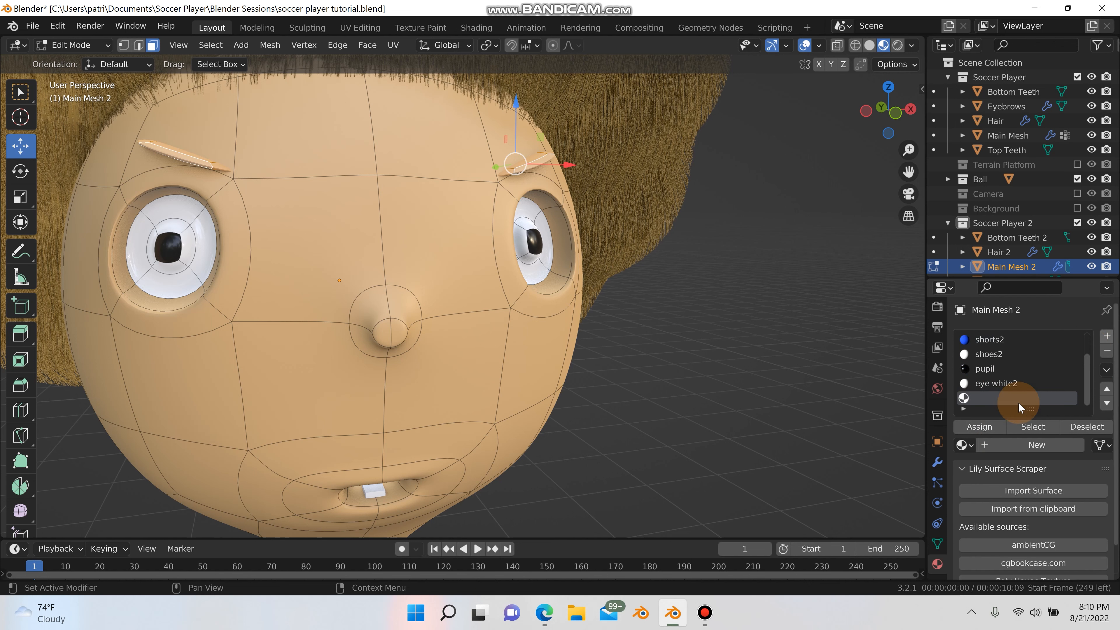
{"action": "left_click", "coordinate": [963, 445]}
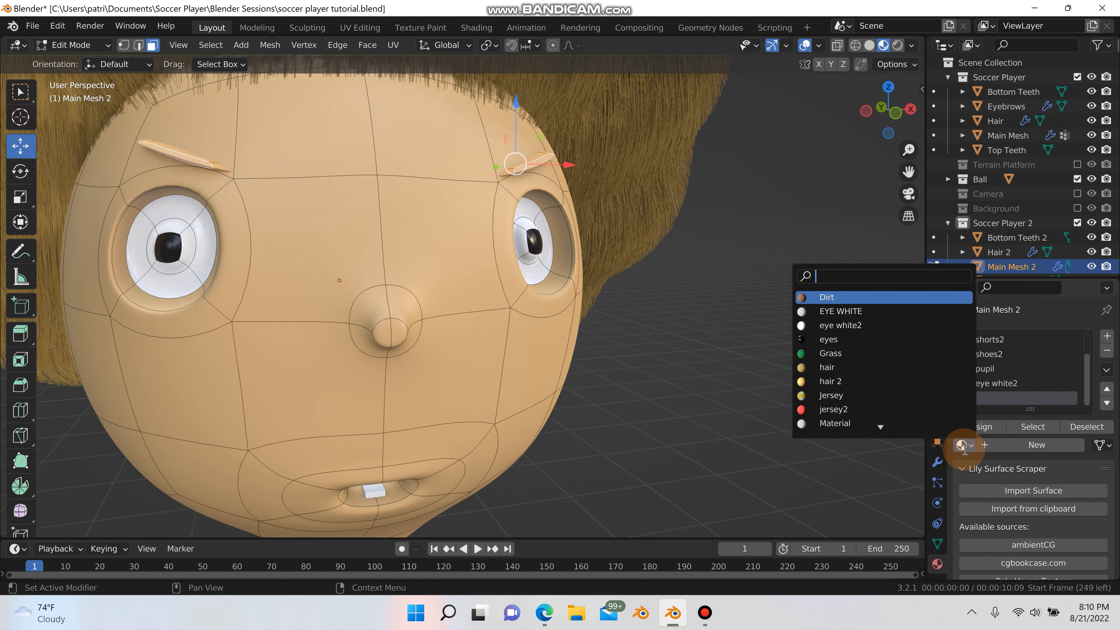
{"action": "left_click", "coordinate": [863, 384]}
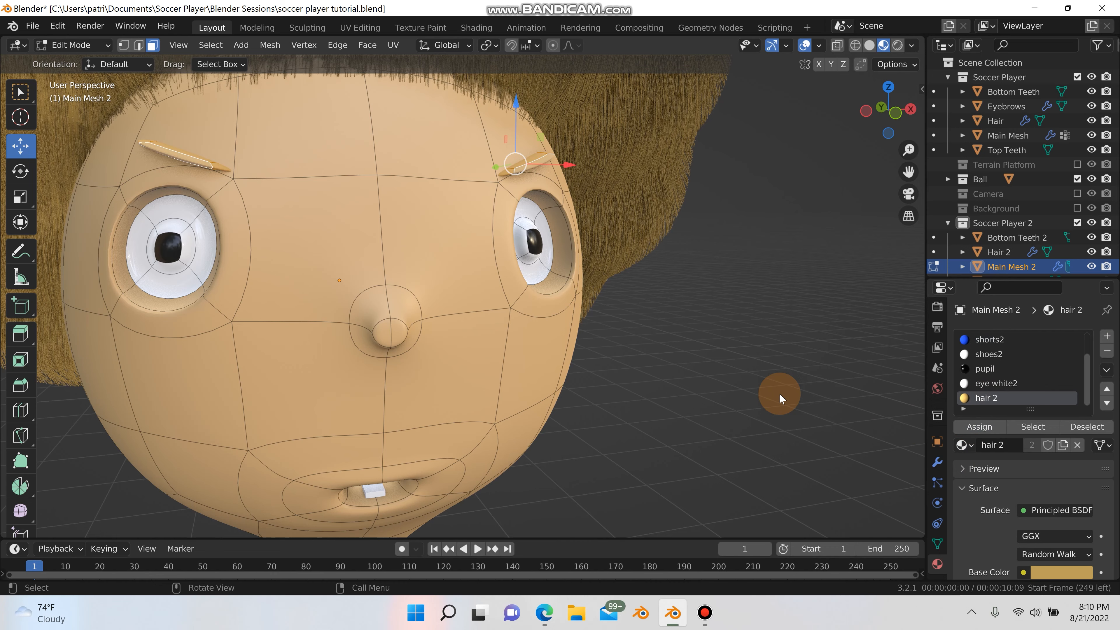
{"action": "key", "text": "Tab"}
{"action": "scroll", "coordinate": [661, 395], "scroll_direction": "down", "scroll_amount": 8}
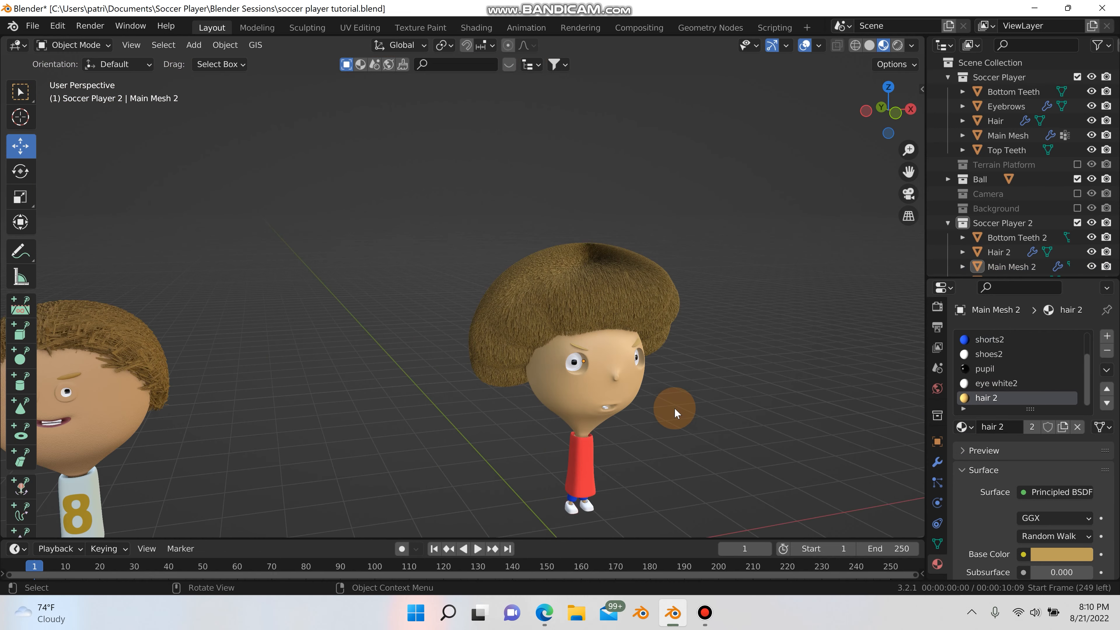
{"action": "middle_click_drag", "start_coordinate": [675, 408], "coordinate": [633, 376]}
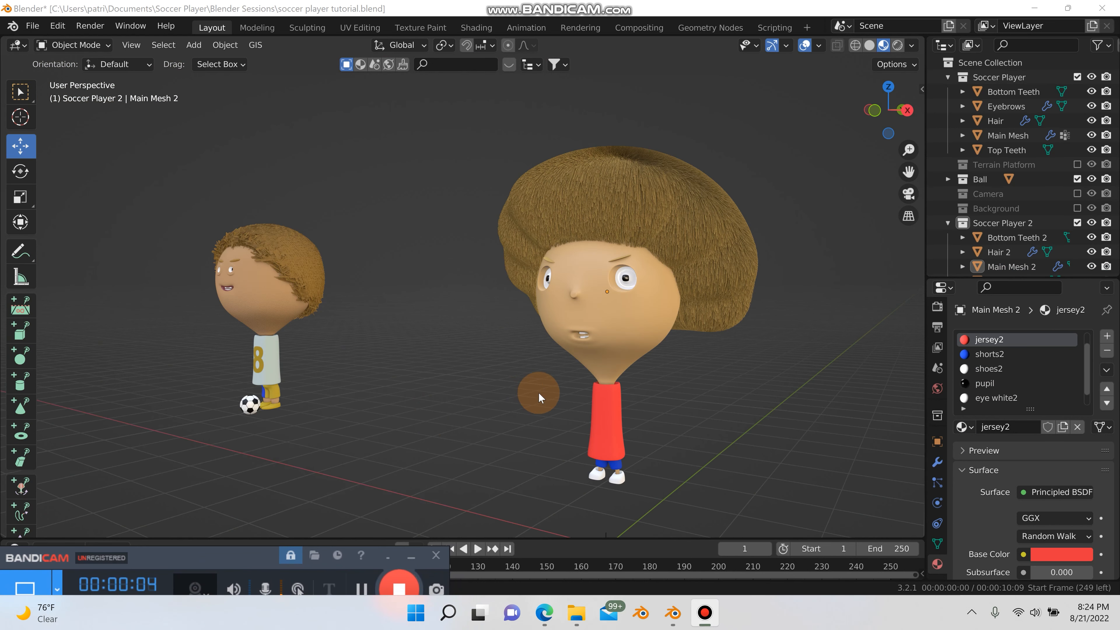
- Select the second player's Main Mesh 2 with its jersey2 material active and switch to the Shading workspace
{"action": "middle_click_drag", "start_coordinate": [560, 388], "coordinate": [531, 370]}
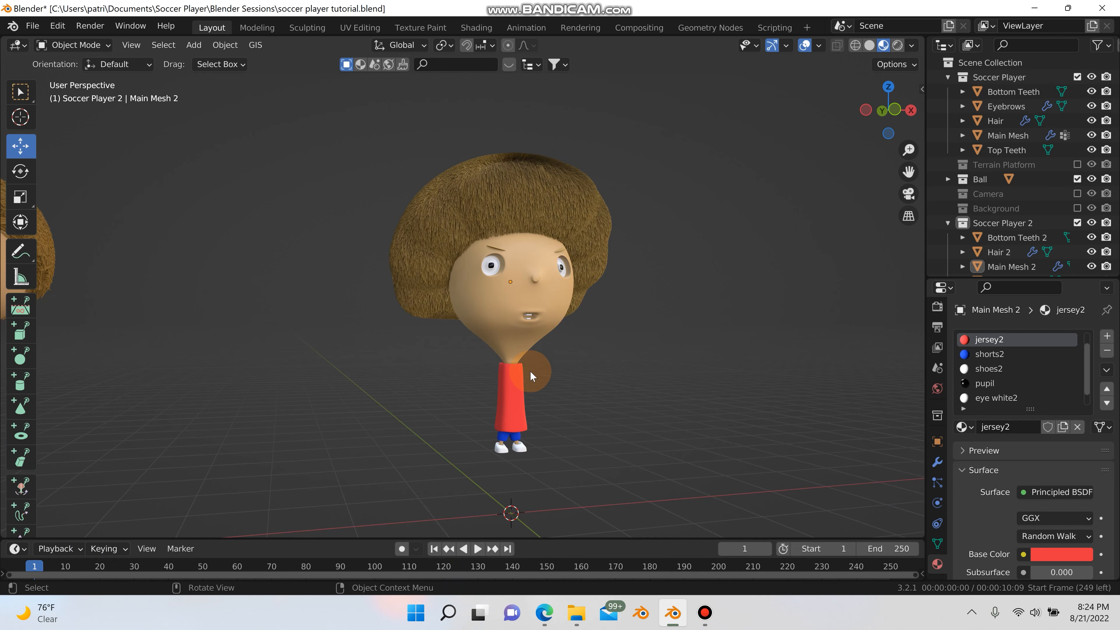
{"action": "scroll", "coordinate": [530, 370], "scroll_direction": "up", "scroll_amount": 2}
{"action": "scroll", "coordinate": [528, 375], "scroll_direction": "down", "scroll_amount": 5}
{"action": "scroll", "coordinate": [526, 381], "scroll_direction": "up", "scroll_amount": 4}
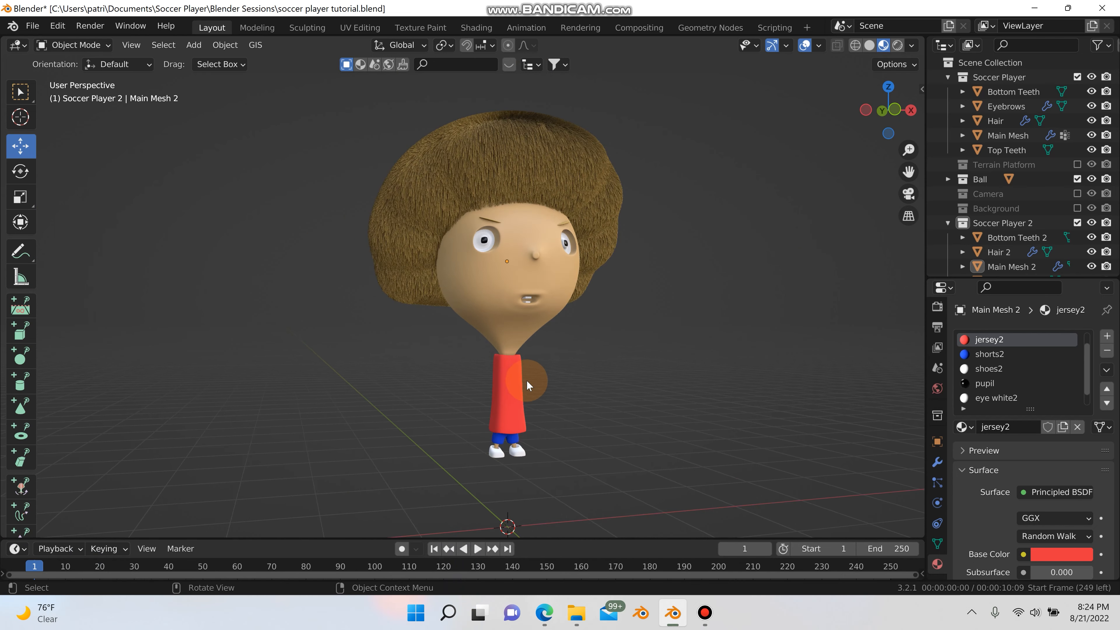
{"action": "scroll", "coordinate": [527, 380], "scroll_direction": "up", "scroll_amount": 1}
{"action": "left_click", "coordinate": [506, 381]}
{"action": "left_click", "coordinate": [974, 341]}
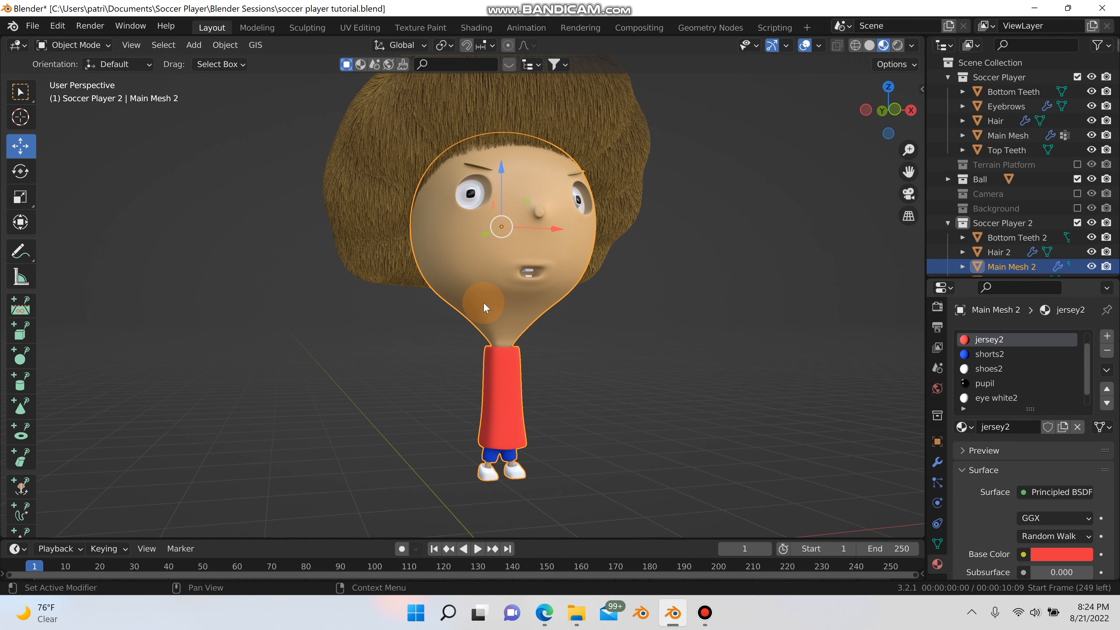
{"action": "left_click", "coordinate": [477, 28]}
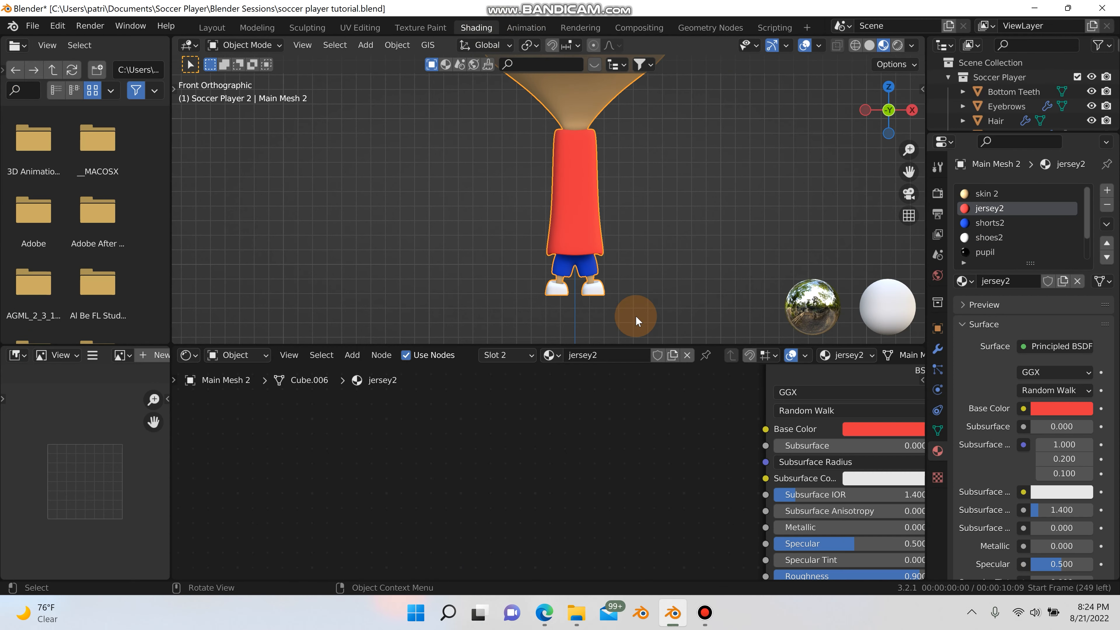
- Inspect both characters in the shading viewport and check the World Opacity among the viewport shading options
{"action": "middle_click_drag", "start_coordinate": [636, 315], "coordinate": [615, 411], "text": "shift"}
{"action": "scroll", "coordinate": [701, 205], "scroll_direction": "down", "scroll_amount": 3}
{"action": "middle_click_drag", "start_coordinate": [702, 206], "coordinate": [562, 241]}
{"action": "scroll", "coordinate": [657, 232], "scroll_direction": "down", "scroll_amount": 3}
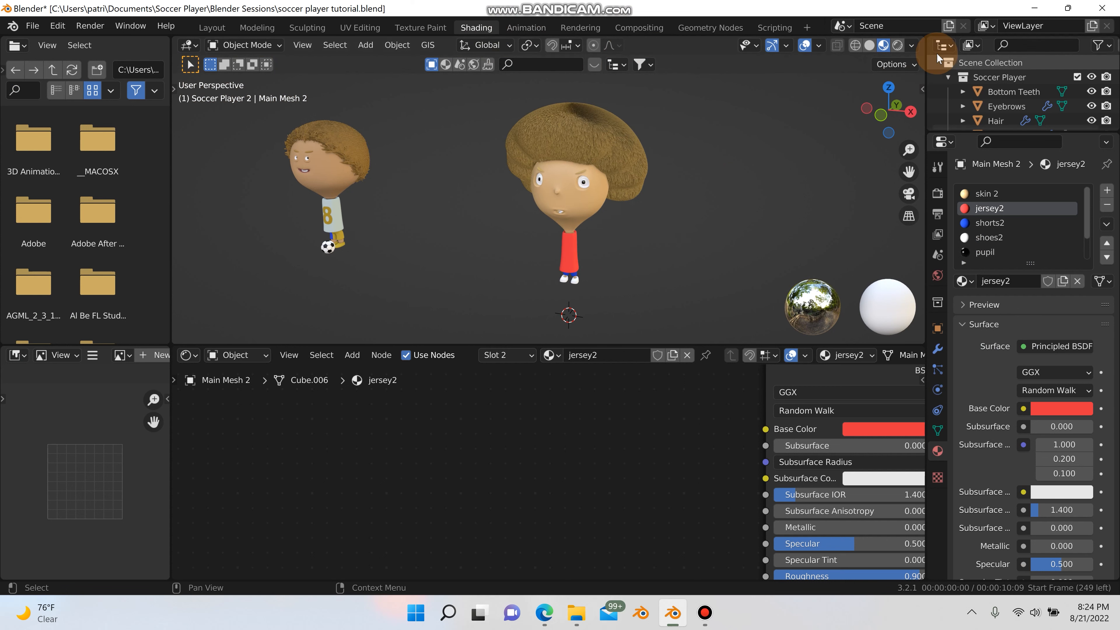
{"action": "left_click", "coordinate": [910, 46]}
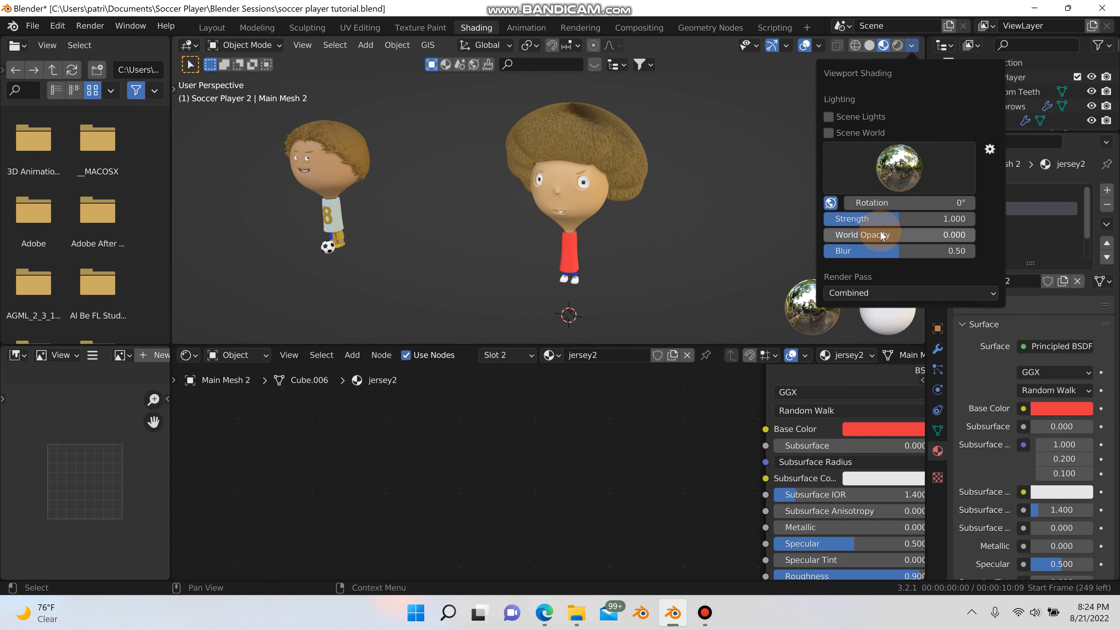
{"action": "left_click_drag", "start_coordinate": [887, 246], "coordinate": [779, 240]}
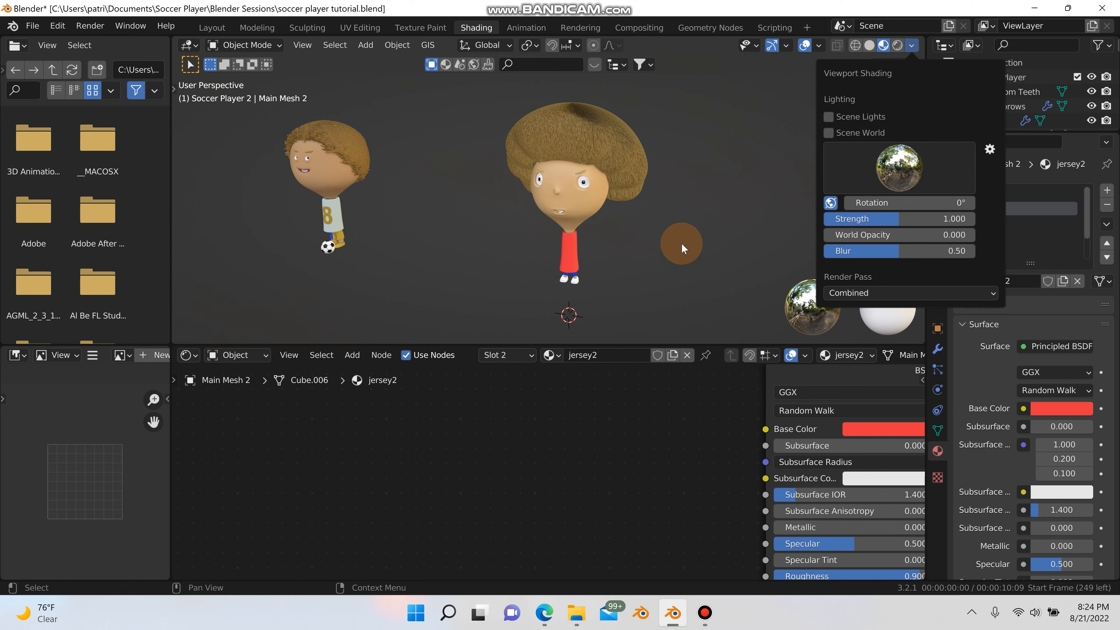
{"action": "scroll", "coordinate": [683, 240], "scroll_direction": "up", "scroll_amount": 2}
{"action": "scroll", "coordinate": [778, 235], "scroll_direction": "up", "scroll_amount": 3}
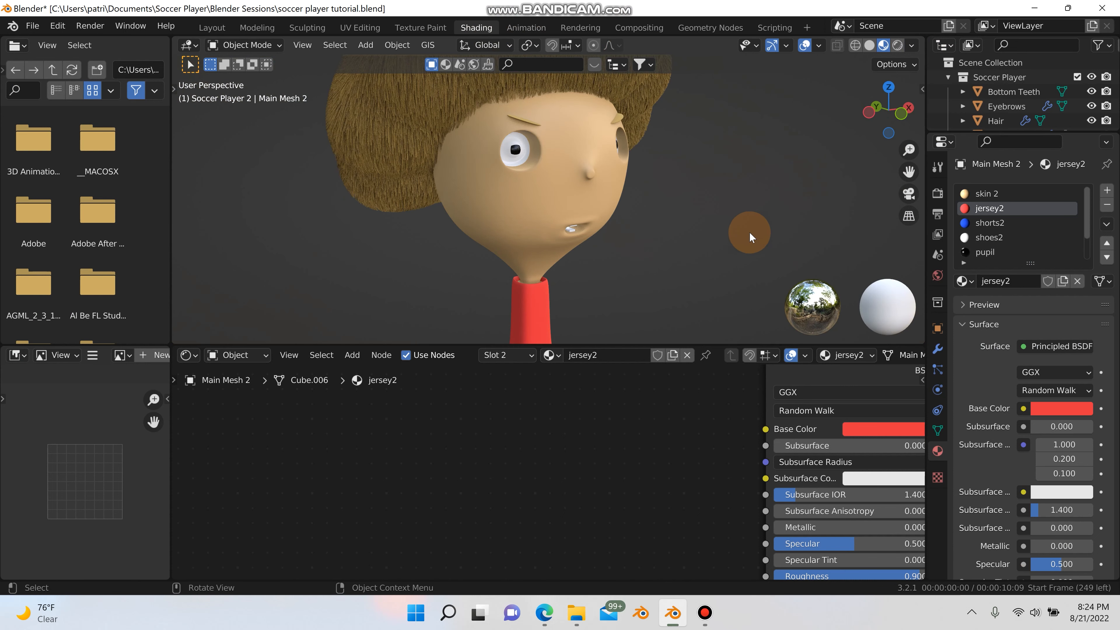
{"action": "scroll", "coordinate": [749, 232], "scroll_direction": "down", "scroll_amount": 5}
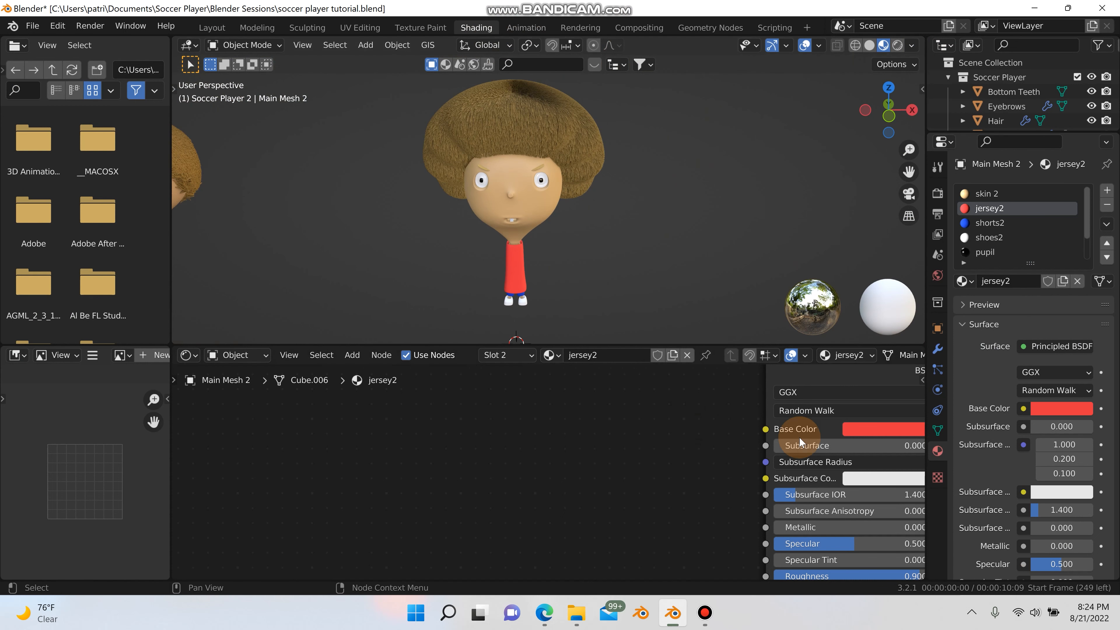
- Add an Image Texture node to the jersey2 material, placed to the left of the Principled BSDF node
{"action": "scroll", "coordinate": [729, 454], "scroll_direction": "down", "scroll_amount": 3}
{"action": "middle_click_drag", "start_coordinate": [710, 463], "coordinate": [450, 506]}
{"action": "middle_click_drag", "start_coordinate": [482, 446], "coordinate": [447, 433]}
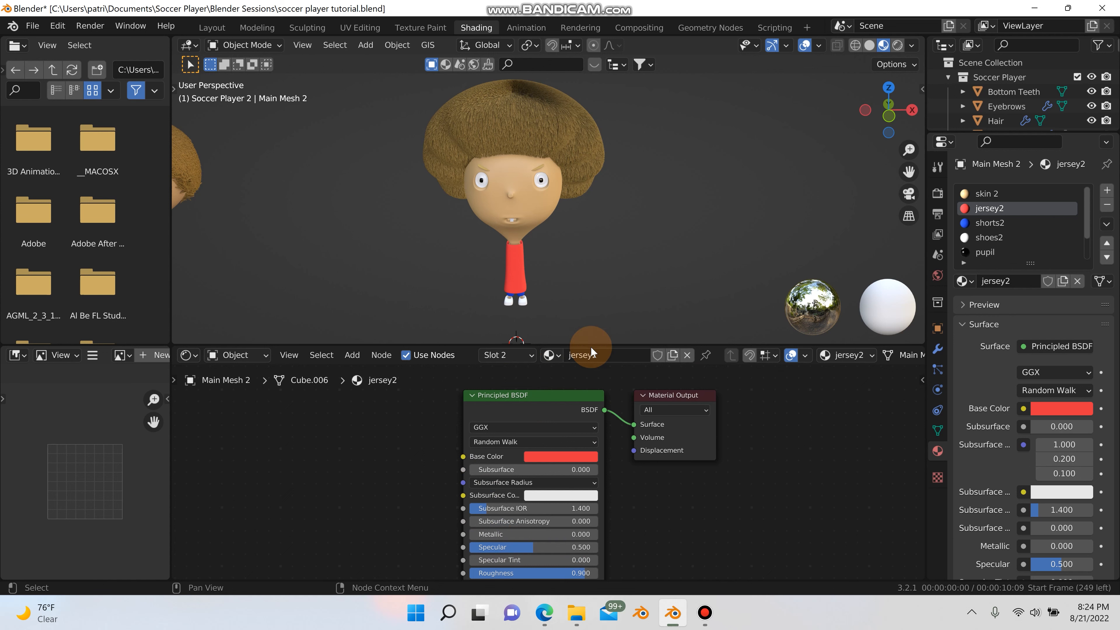
{"action": "scroll", "coordinate": [561, 286], "scroll_direction": "up", "scroll_amount": 3}
{"action": "left_click", "coordinate": [496, 263]}
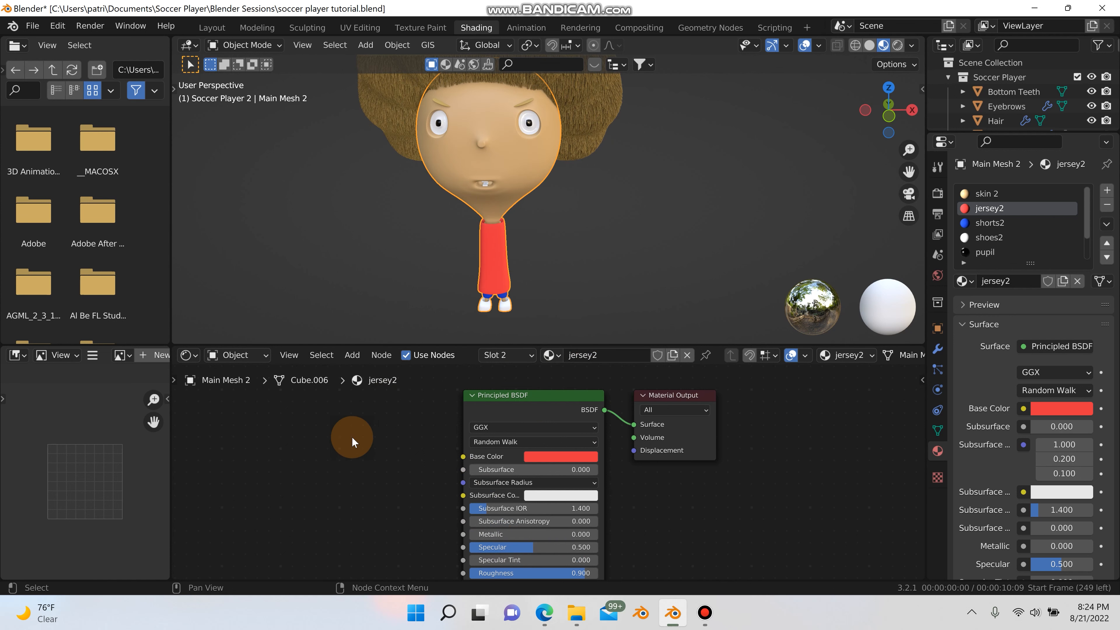
{"action": "key", "text": "shift+a"}
{"action": "left_click", "coordinate": [352, 420]}
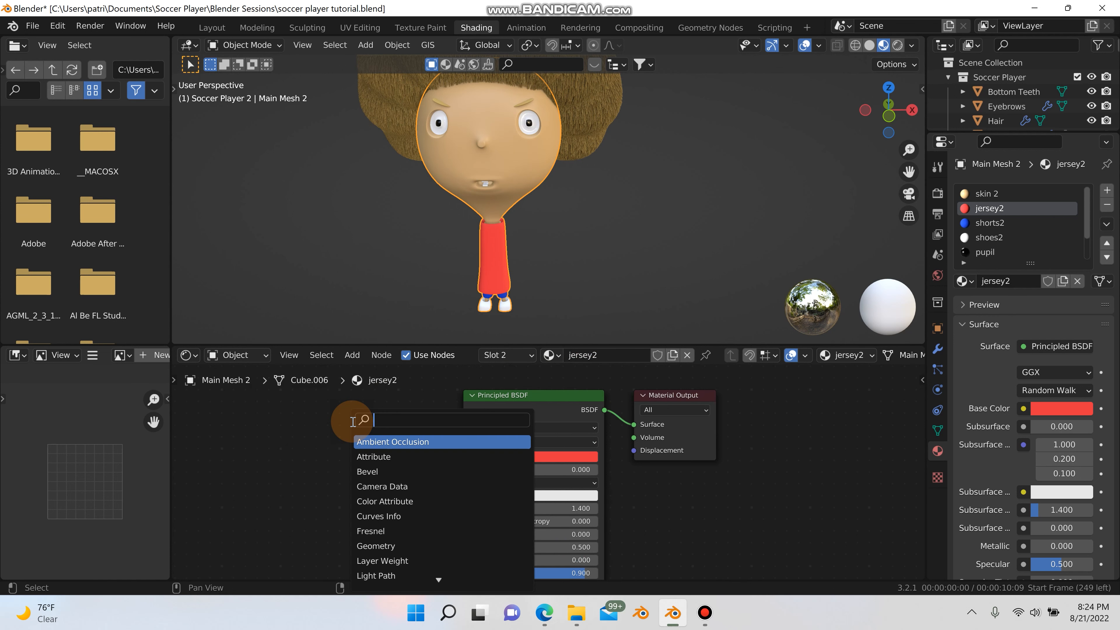
{"action": "type", "text": "im"}
{"action": "left_click", "coordinate": [383, 442]}
{"action": "left_click", "coordinate": [263, 474]}
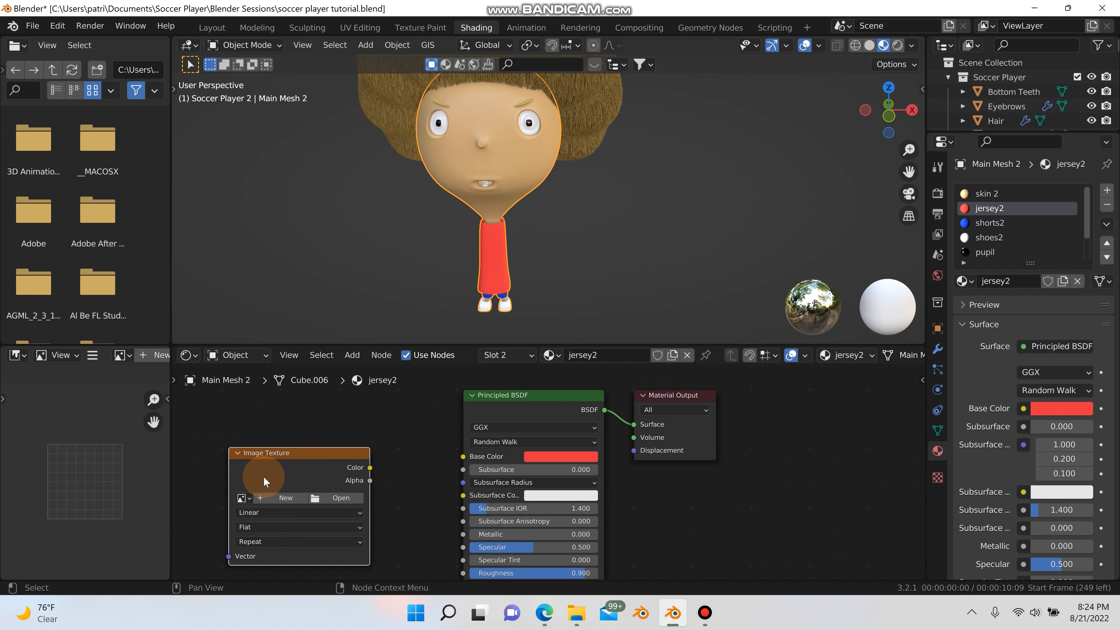
- Load s-l400.jpg from the Soccer Player project's Textures folder into the Image Texture node
{"action": "left_click", "coordinate": [347, 497]}
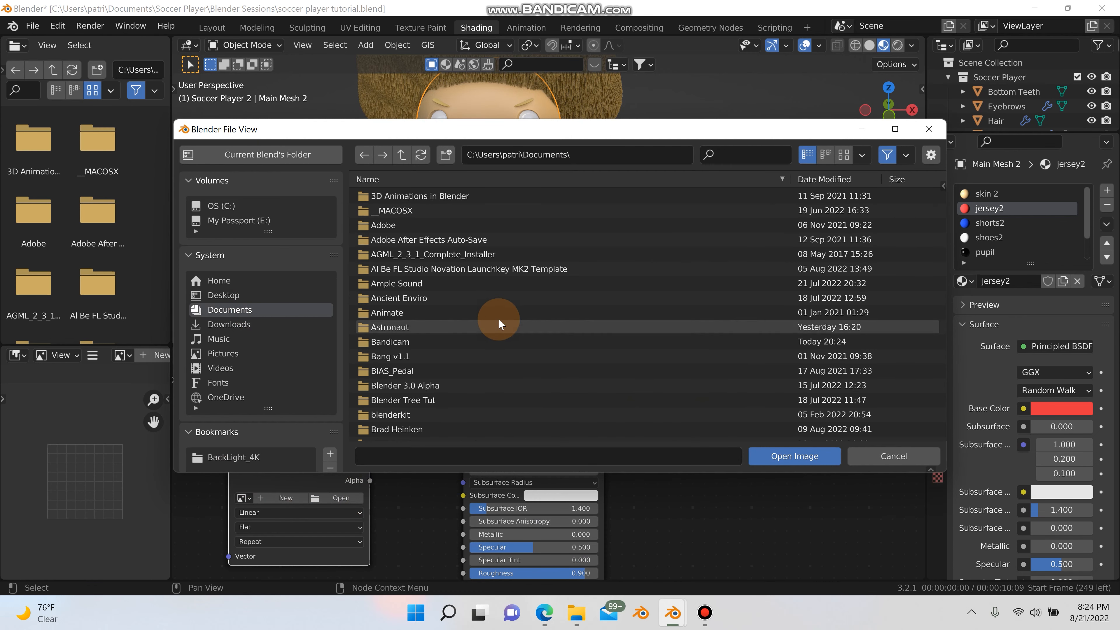
{"action": "scroll", "coordinate": [502, 324], "scroll_direction": "down", "scroll_amount": 5}
{"action": "scroll", "coordinate": [518, 346], "scroll_direction": "down", "scroll_amount": 10}
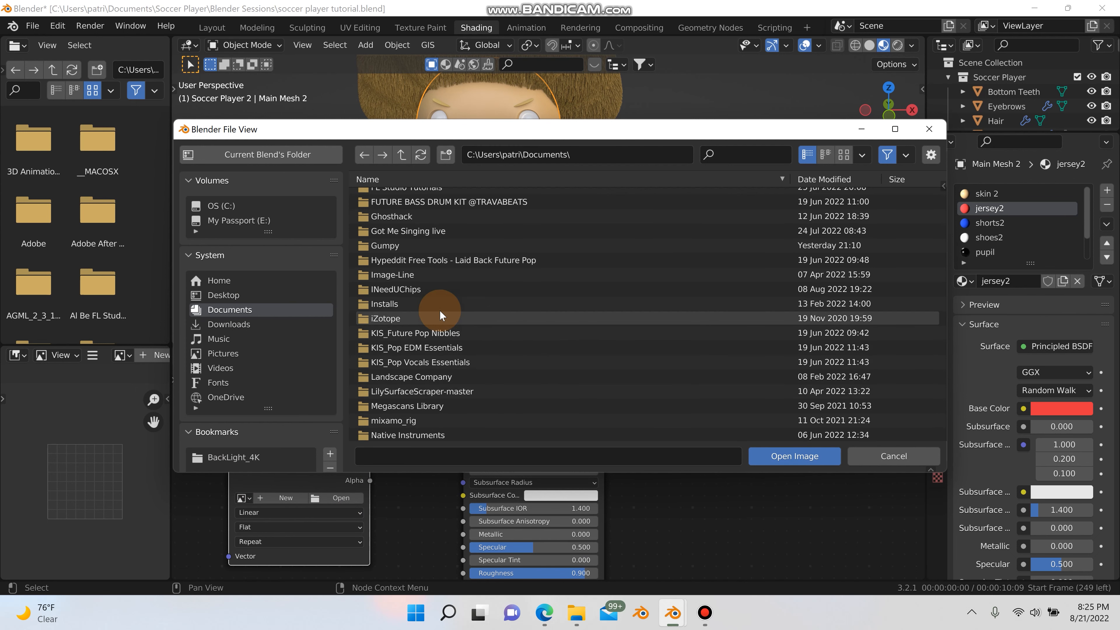
{"action": "scroll", "coordinate": [438, 311], "scroll_direction": "down", "scroll_amount": 2}
{"action": "scroll", "coordinate": [502, 374], "scroll_direction": "down", "scroll_amount": 10}
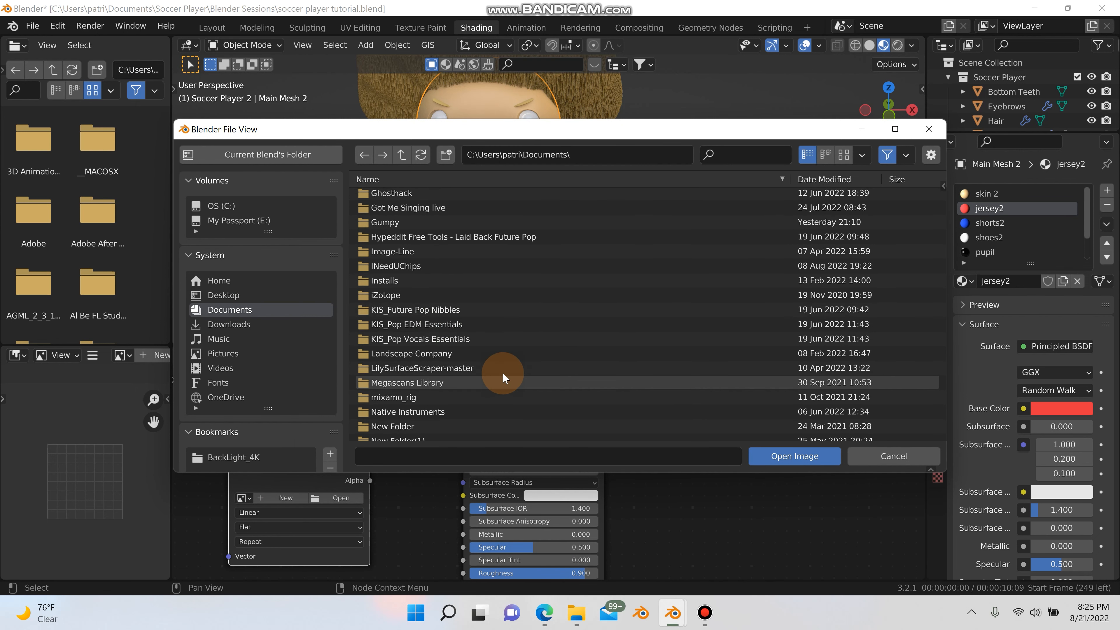
{"action": "scroll", "coordinate": [497, 405], "scroll_direction": "down", "scroll_amount": 8}
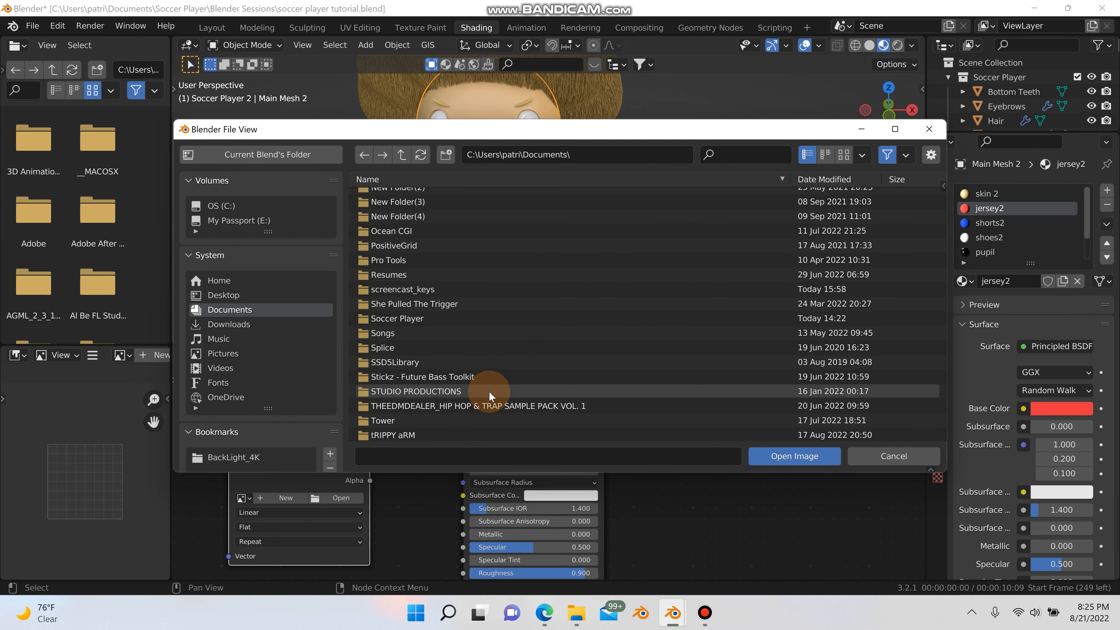
{"action": "scroll", "coordinate": [438, 339], "scroll_direction": "up", "scroll_amount": 4}
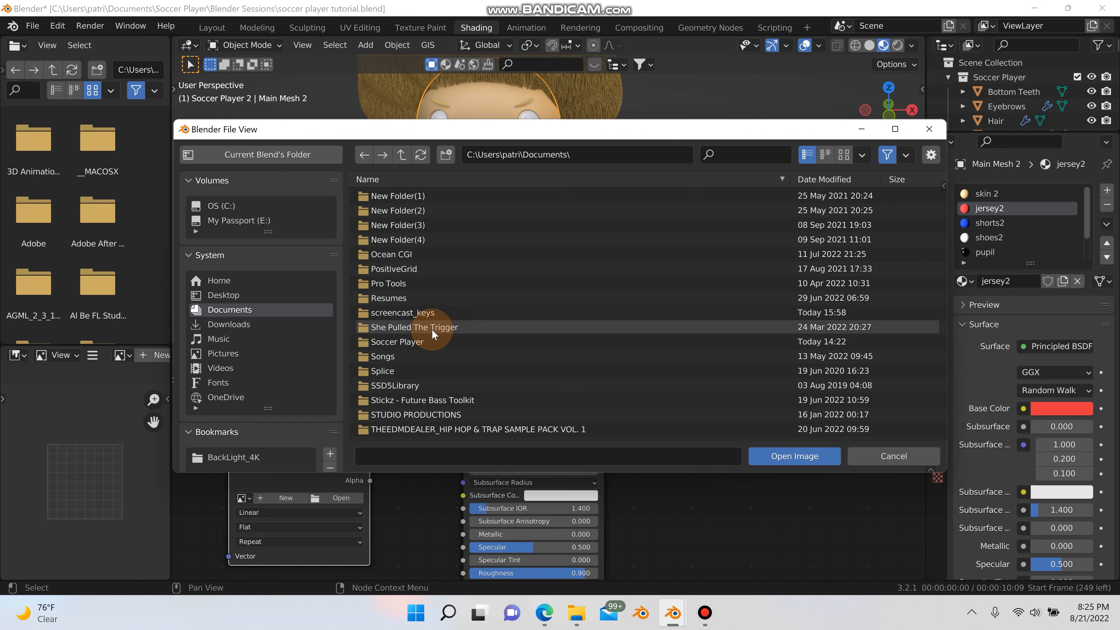
{"action": "left_click", "coordinate": [410, 344]}
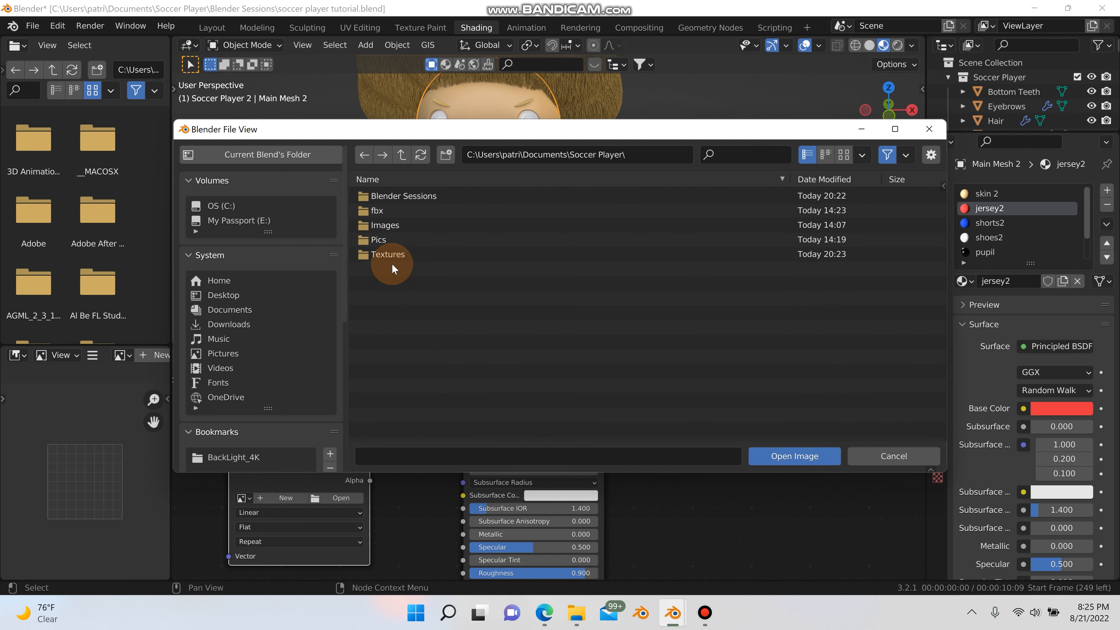
{"action": "left_click", "coordinate": [390, 255]}
{"action": "left_click", "coordinate": [404, 270]}
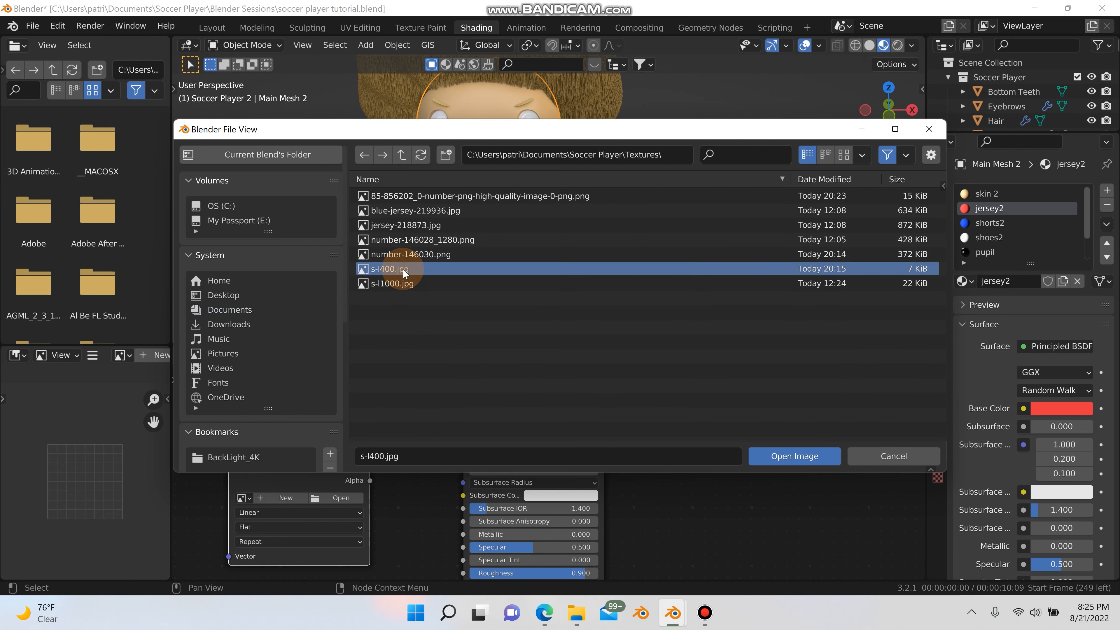
{"action": "left_click", "coordinate": [823, 454]}
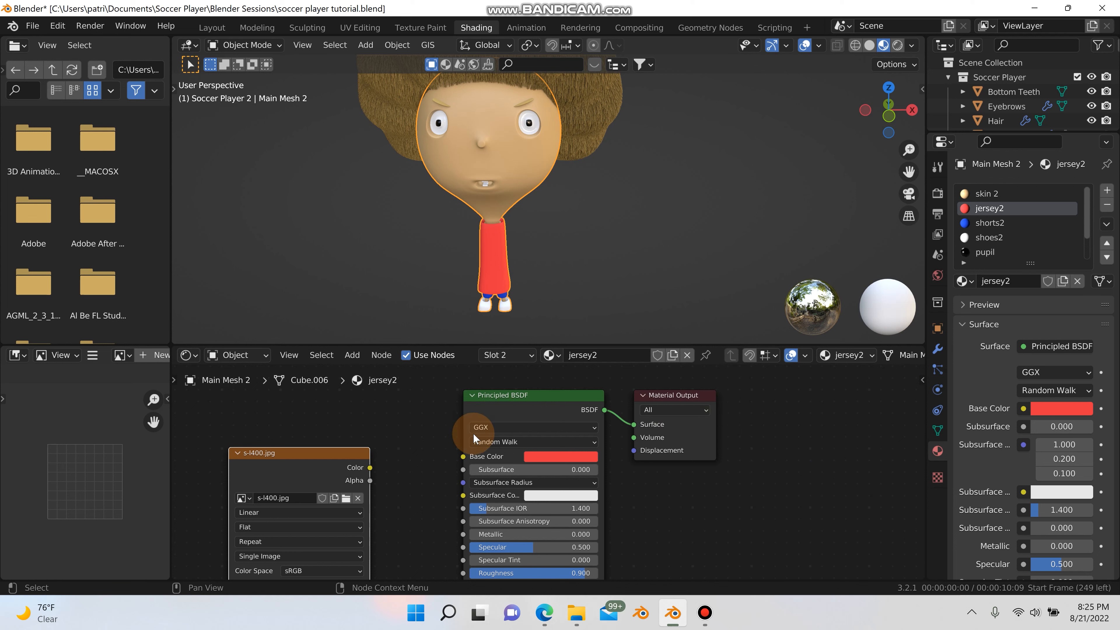
- Connect the image texture's Color output to the Base Color input of the jersey2 Principled BSDF
{"action": "left_click_drag", "start_coordinate": [381, 472], "coordinate": [464, 457]}
{"action": "scroll", "coordinate": [464, 457], "scroll_direction": "up", "scroll_amount": 1}
{"action": "middle_click_drag", "start_coordinate": [538, 274], "coordinate": [561, 278]}
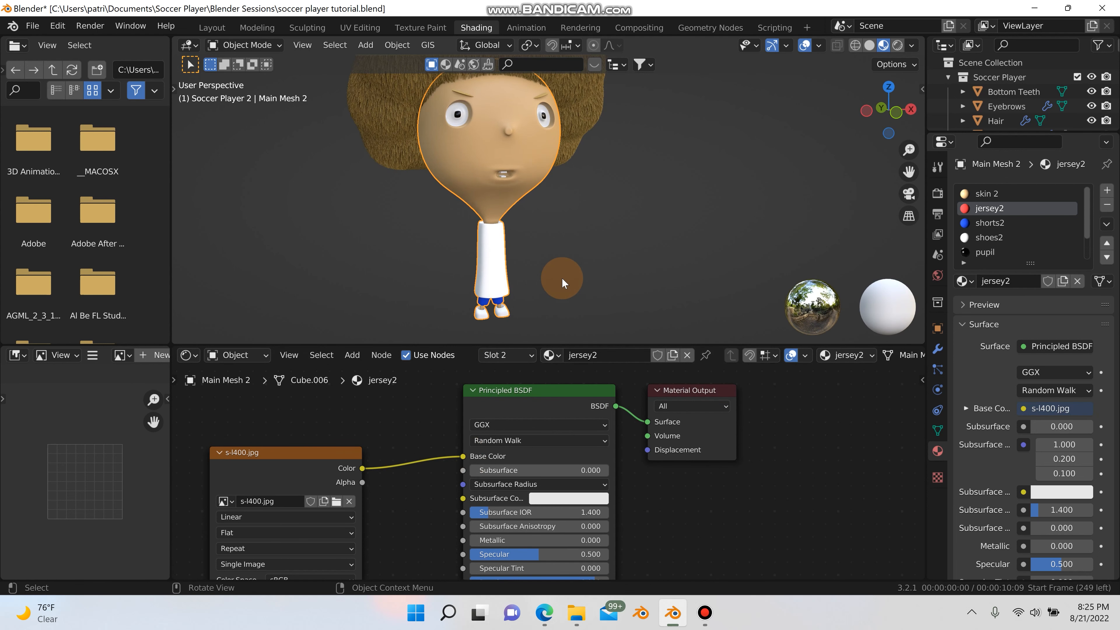
- Enter Edit Mode on Main Mesh 2 and select only the faces that use the jersey2 material
{"action": "scroll", "coordinate": [560, 279], "scroll_direction": "up", "scroll_amount": 1}
{"action": "scroll", "coordinate": [553, 278], "scroll_direction": "up", "scroll_amount": 2}
{"action": "key", "text": "Tab"}
{"action": "scroll", "coordinate": [525, 269], "scroll_direction": "up", "scroll_amount": 1}
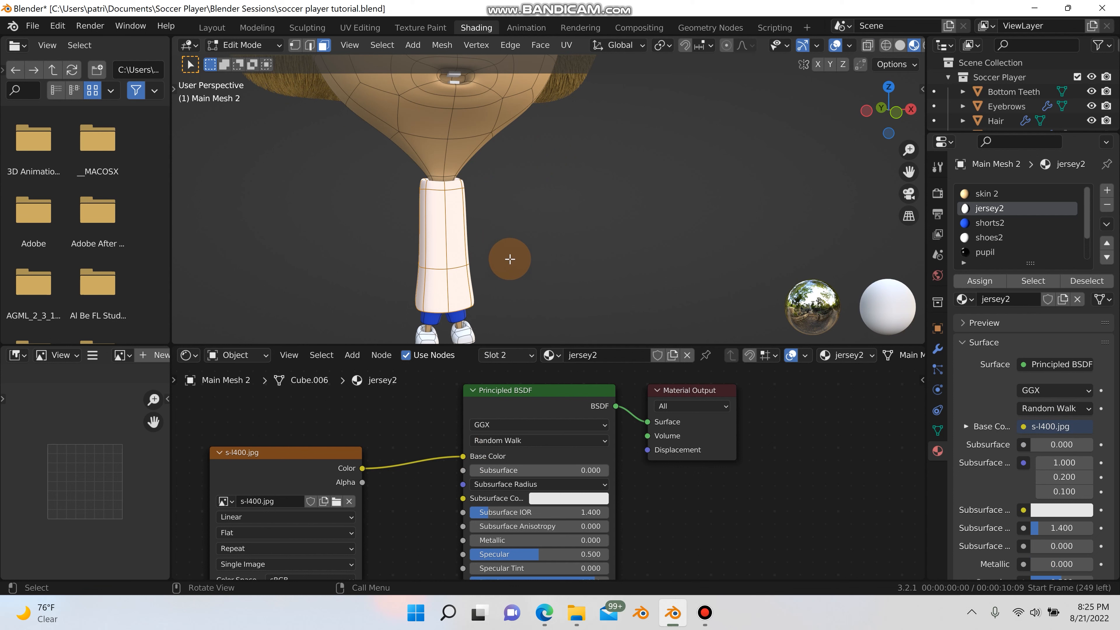
{"action": "left_click", "coordinate": [509, 251]}
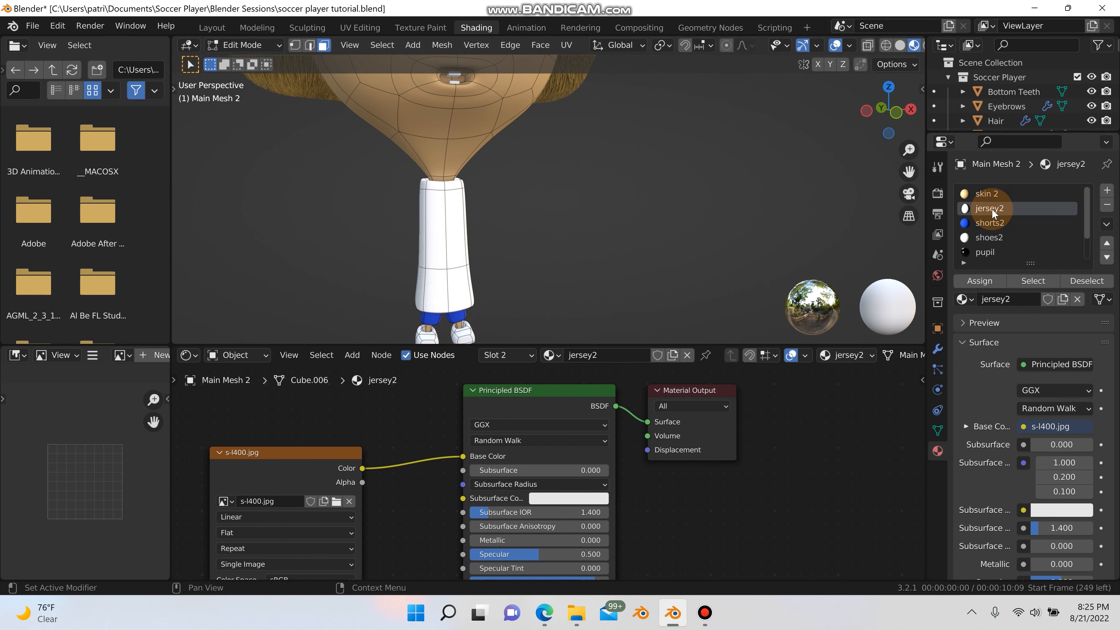
{"action": "left_click", "coordinate": [1031, 283]}
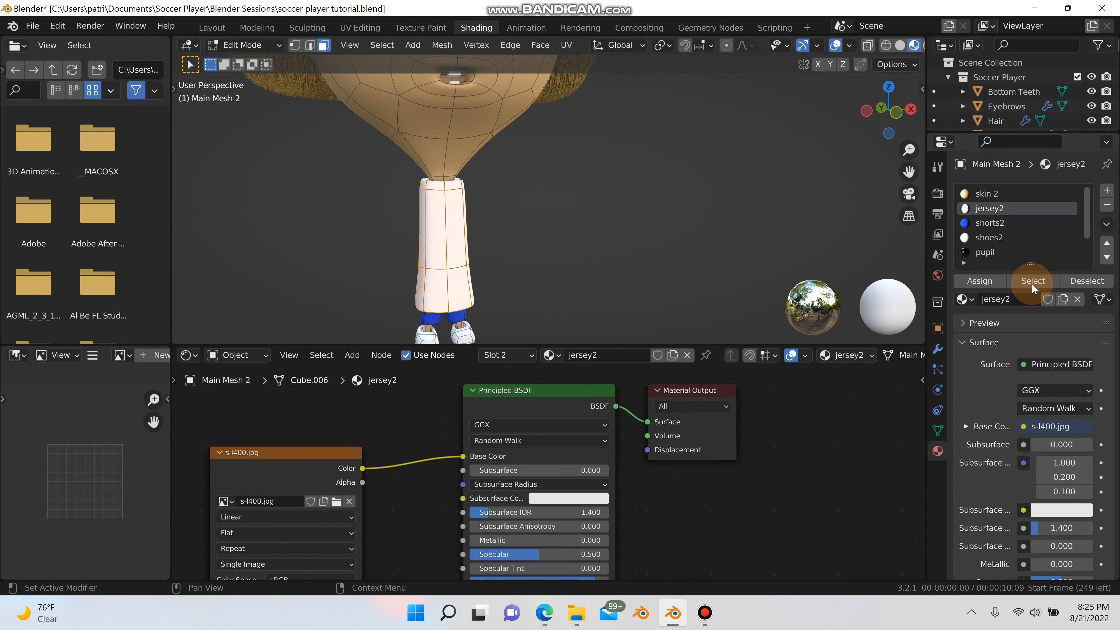
- Switch to the front orthographic view and project the selected jersey2 faces' UVs from that view
{"action": "key", "text": "KP_1"}
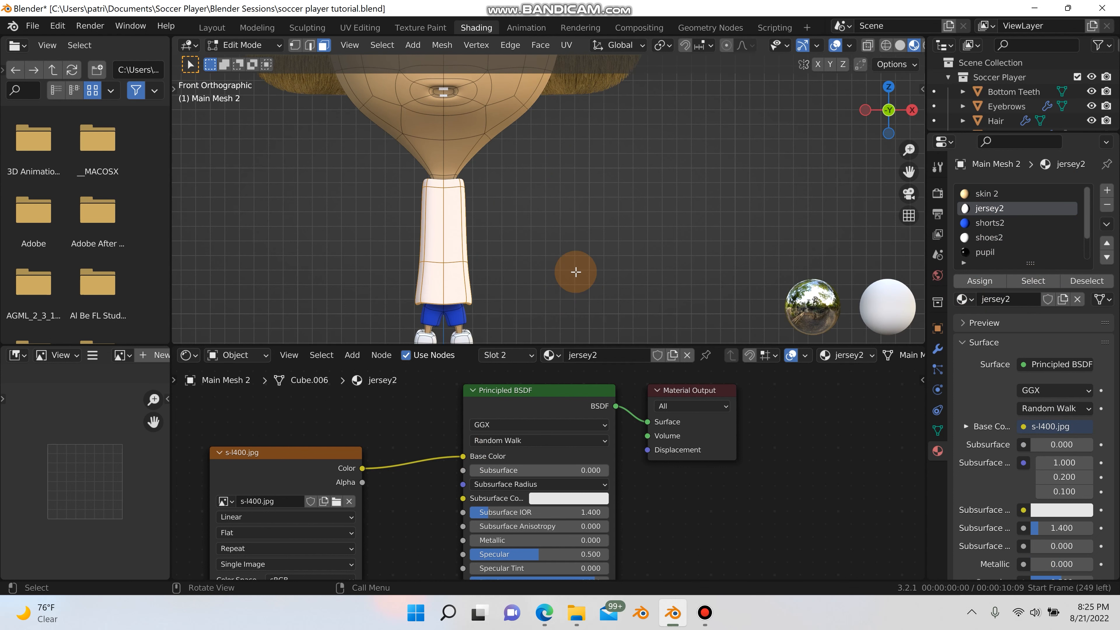
{"action": "key", "text": "u"}
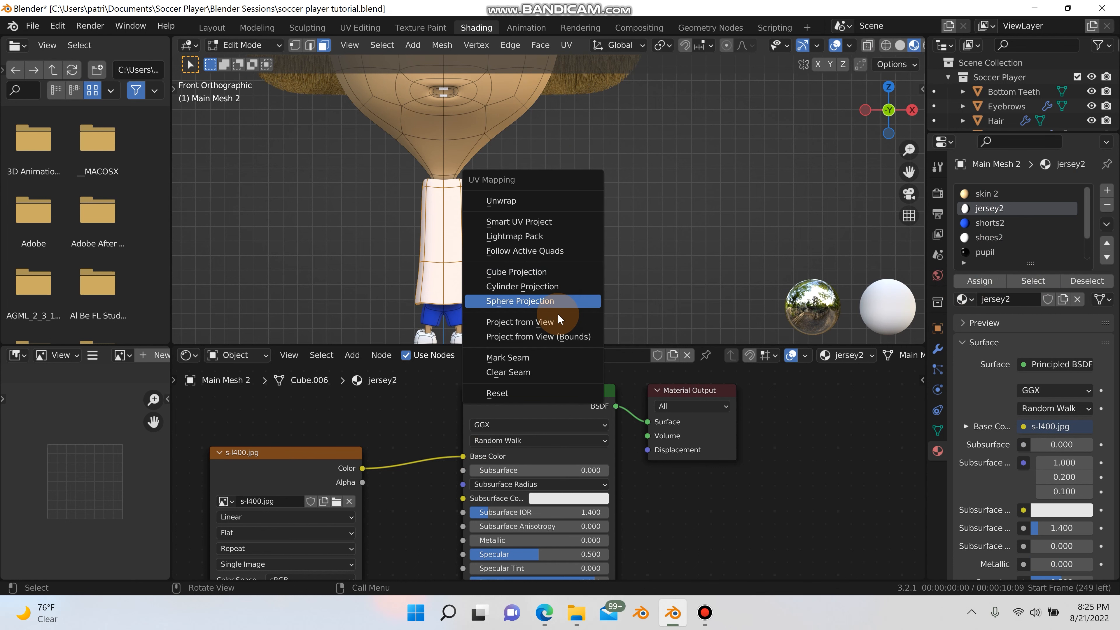
{"action": "left_click", "coordinate": [549, 321]}
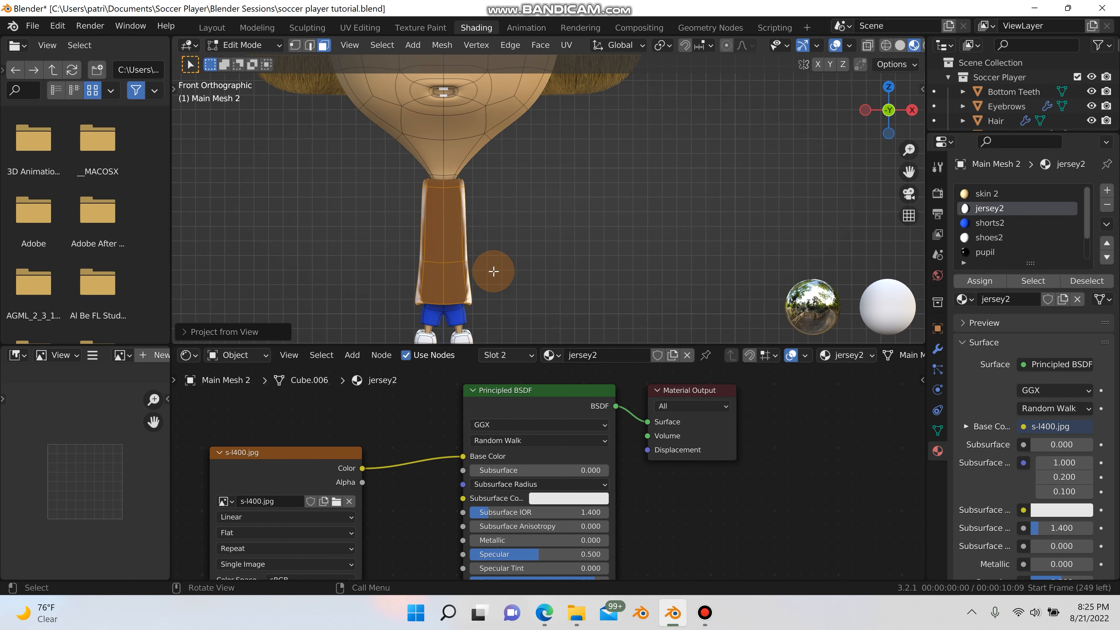
{"action": "scroll", "coordinate": [492, 268], "scroll_direction": "up", "scroll_amount": 2}
{"action": "key", "text": "s"}
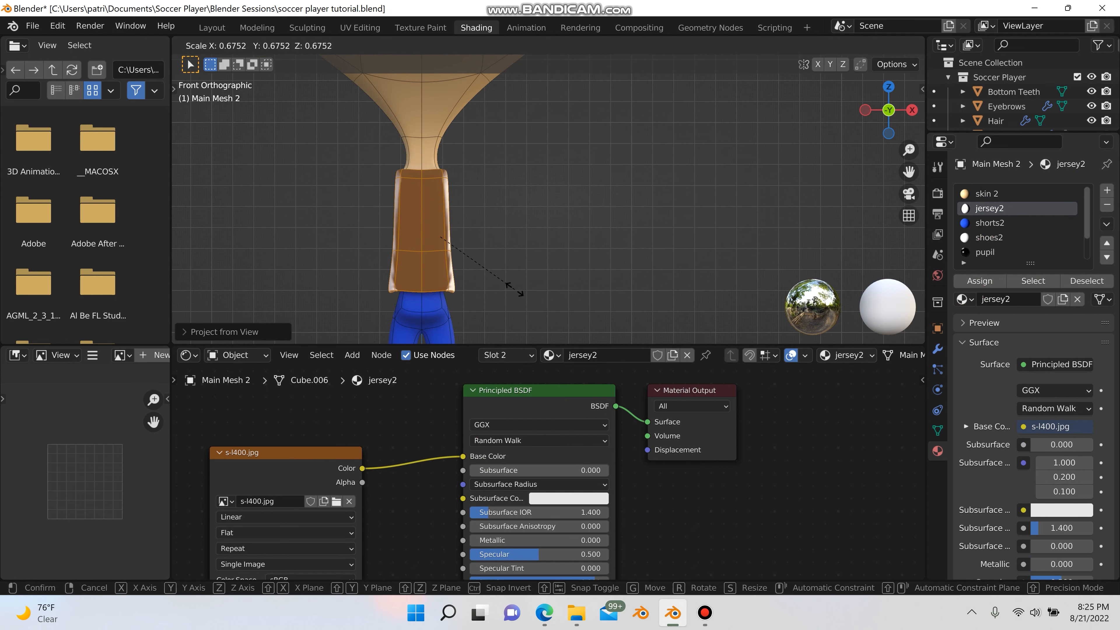
{"action": "right_click", "coordinate": [514, 289]}
{"action": "left_click", "coordinate": [318, 454]}
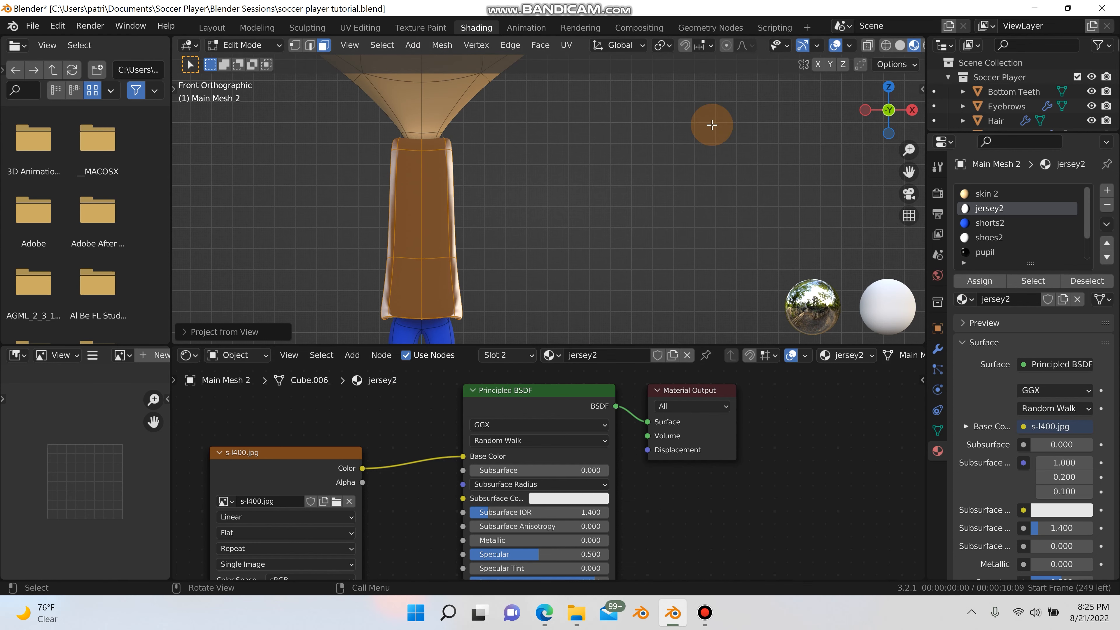
- Switch to the UV Editing workspace and bring the jersey's UV island into close view in the UV editor
{"action": "left_click", "coordinate": [370, 28]}
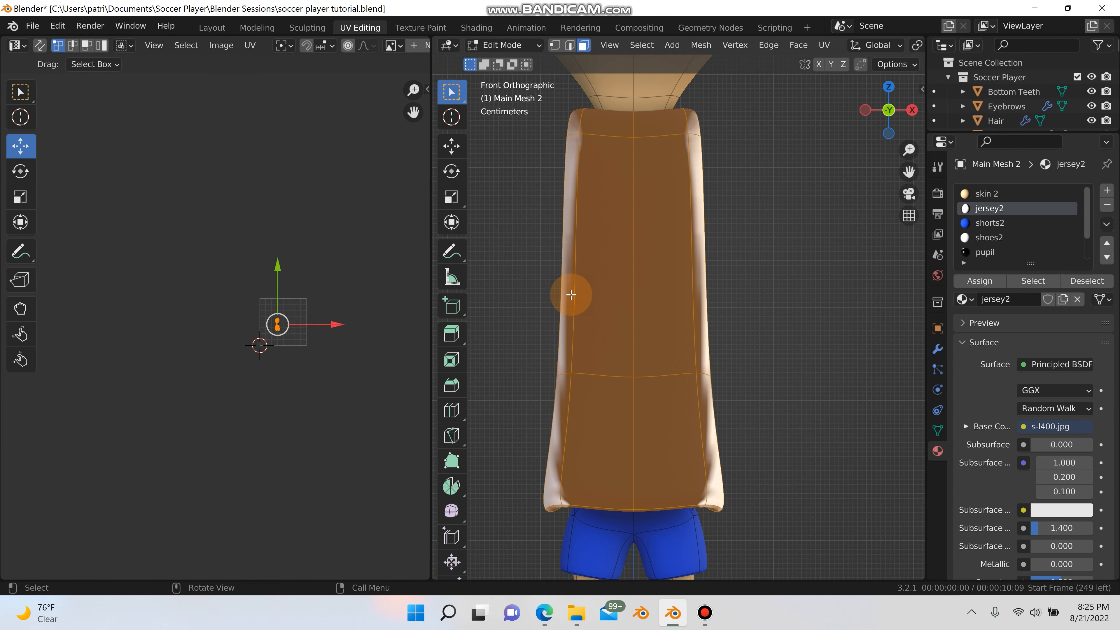
{"action": "scroll", "coordinate": [328, 327], "scroll_direction": "up", "scroll_amount": 5}
{"action": "scroll", "coordinate": [254, 328], "scroll_direction": "down", "scroll_amount": 1}
{"action": "middle_click_drag", "start_coordinate": [196, 345], "coordinate": [413, 358], "text": "shift"}
{"action": "scroll", "coordinate": [304, 316], "scroll_direction": "up", "scroll_amount": 1}
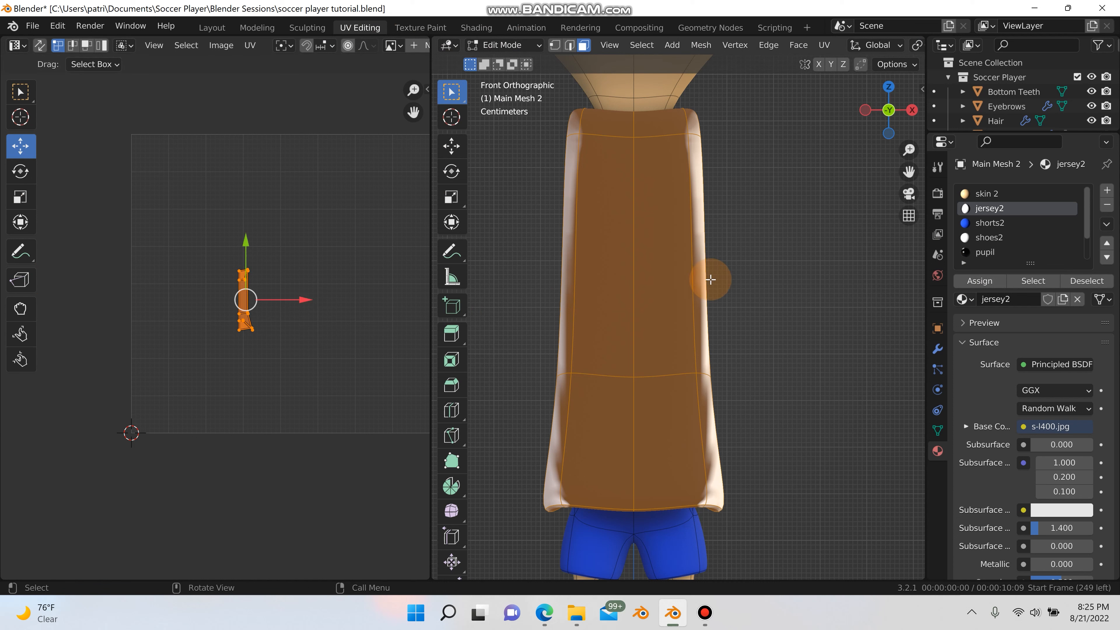
- Reselect only the jersey2 faces and project their UVs from the front view again
{"action": "left_click", "coordinate": [741, 277]}
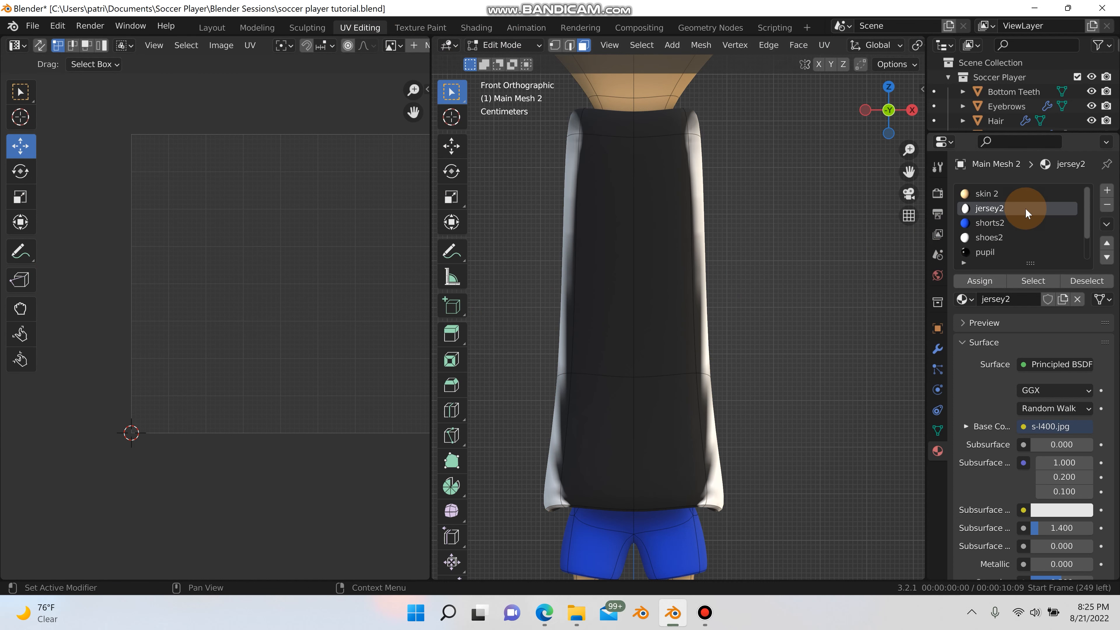
{"action": "left_click", "coordinate": [1022, 285]}
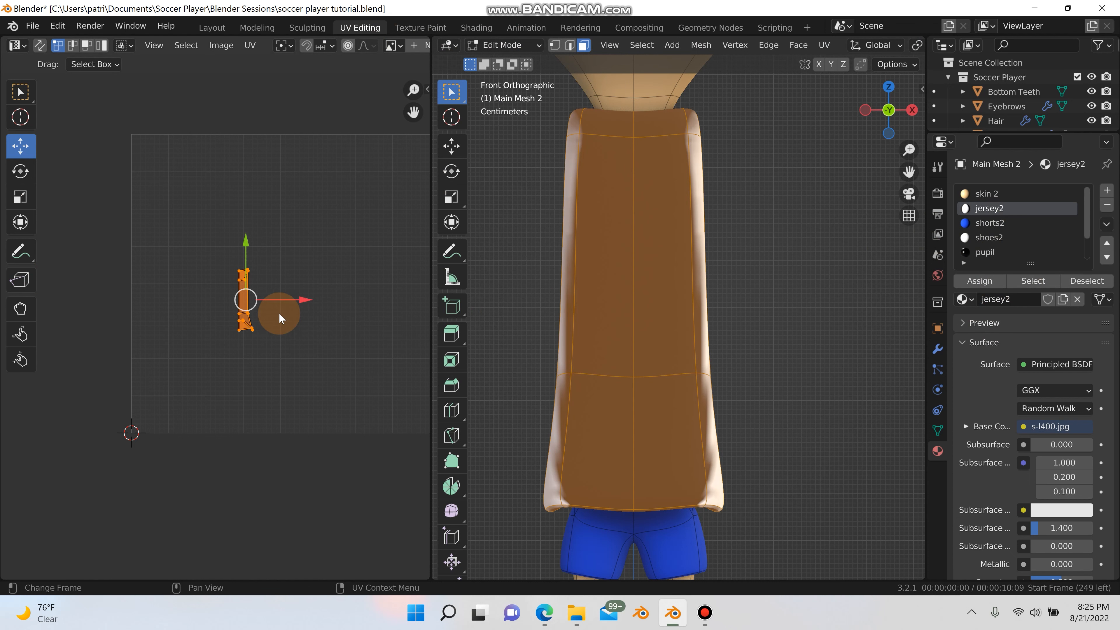
{"action": "key", "text": "u"}
{"action": "left_click", "coordinate": [558, 312]}
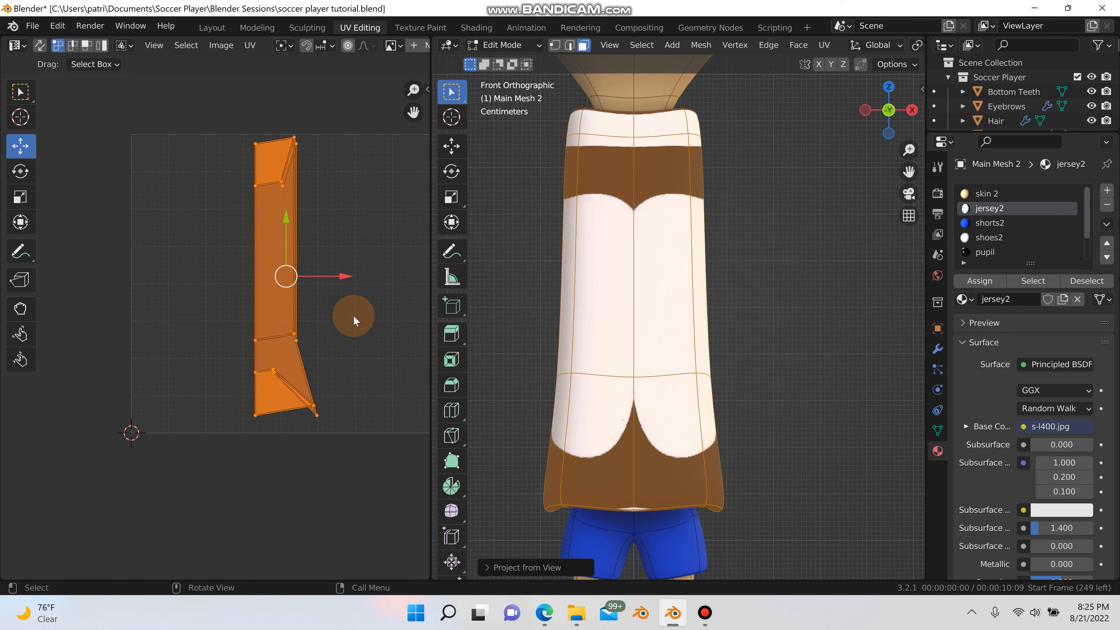
- Rescale the jersey's whole UV island, finishing with a uniform factor of about -0.16
{"action": "key", "text": "s"}
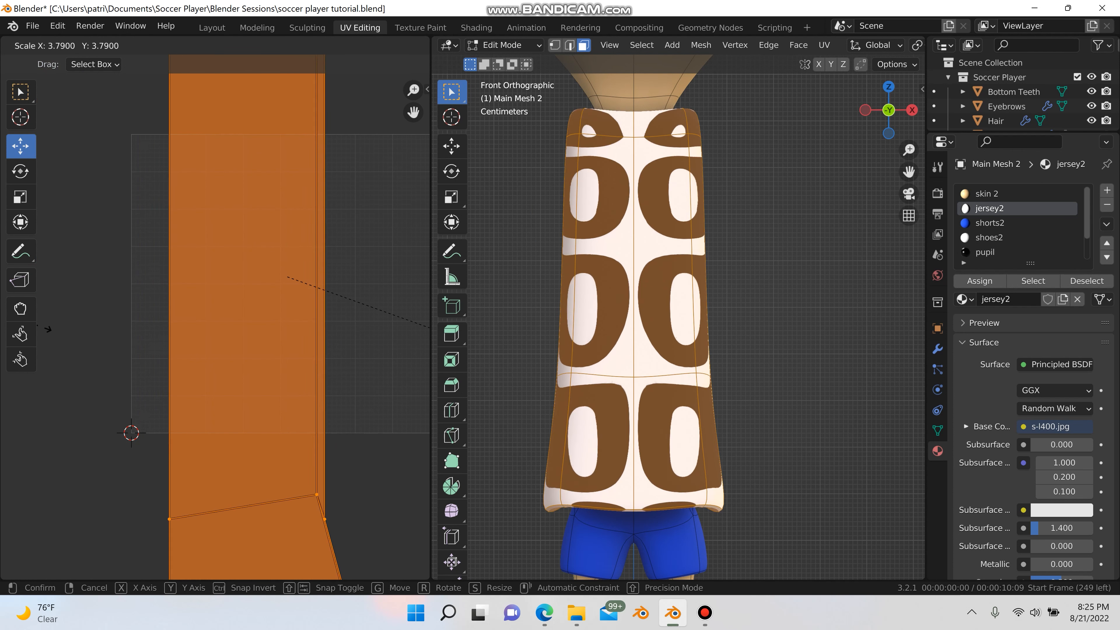
{"action": "left_click", "coordinate": [328, 133]}
{"action": "left_click", "coordinate": [331, 324]}
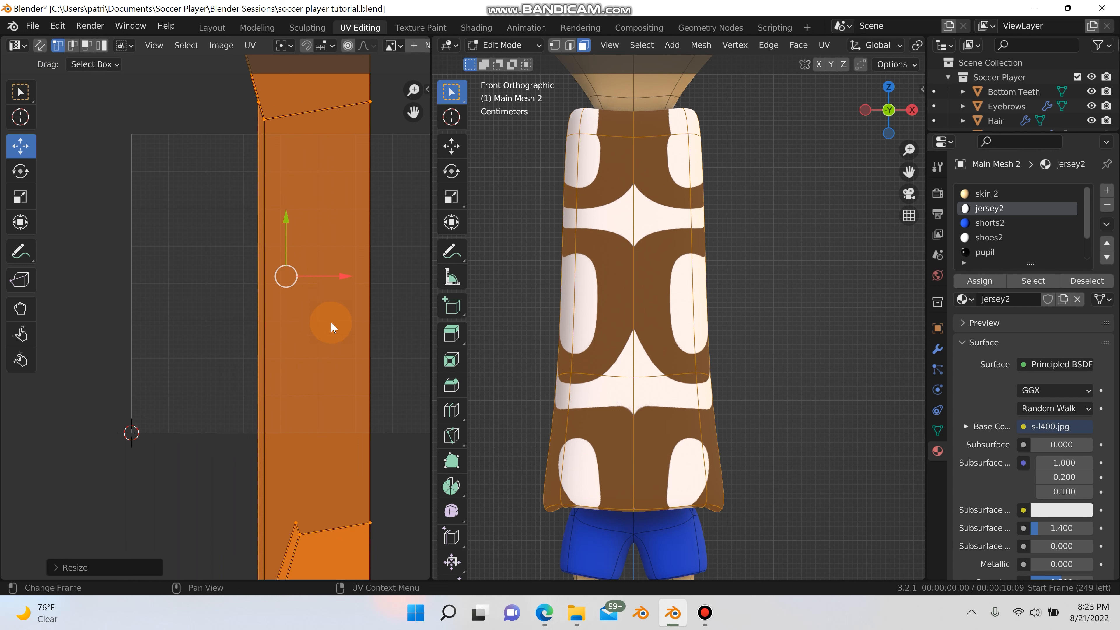
{"action": "key", "text": "s"}
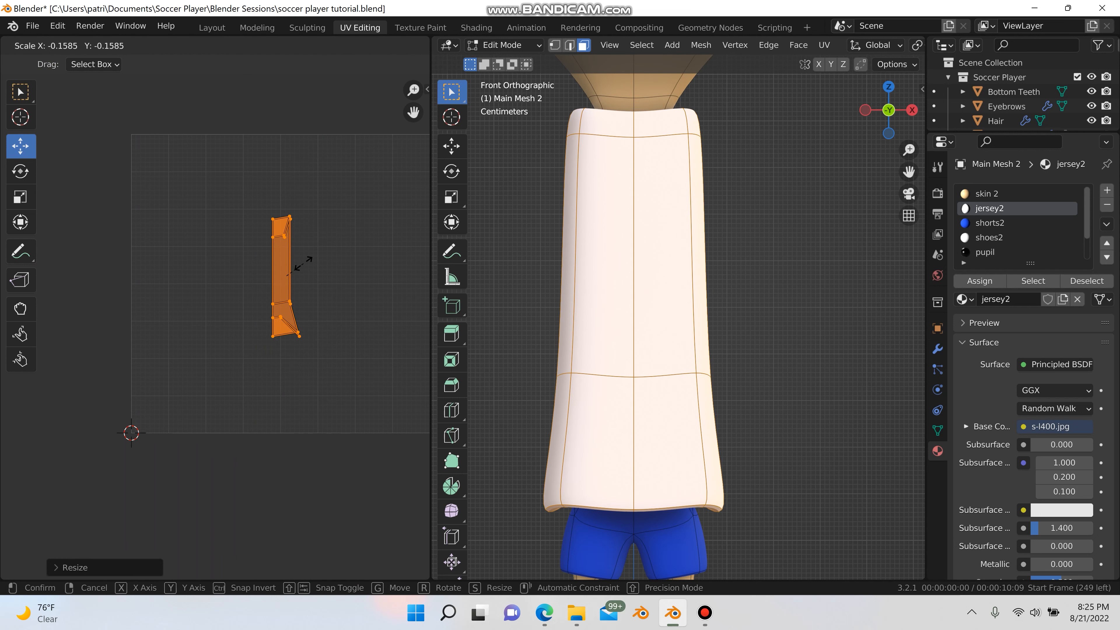
{"action": "left_click", "coordinate": [304, 263]}
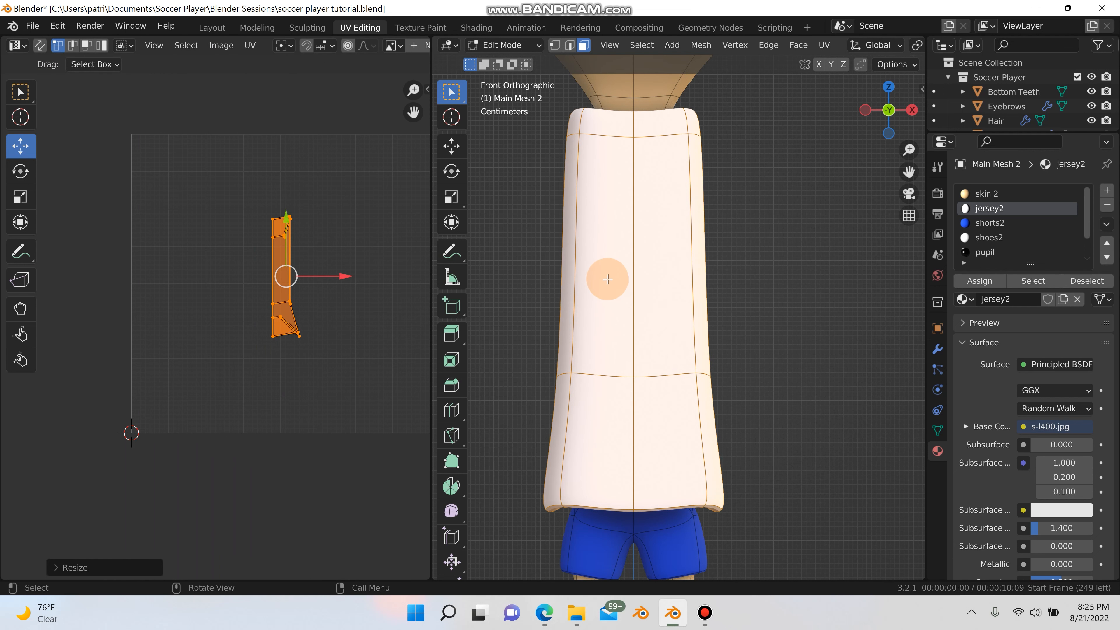
- Select only the large front torso face of the jersey and project its UVs from the front view
{"action": "left_click", "coordinate": [661, 295]}
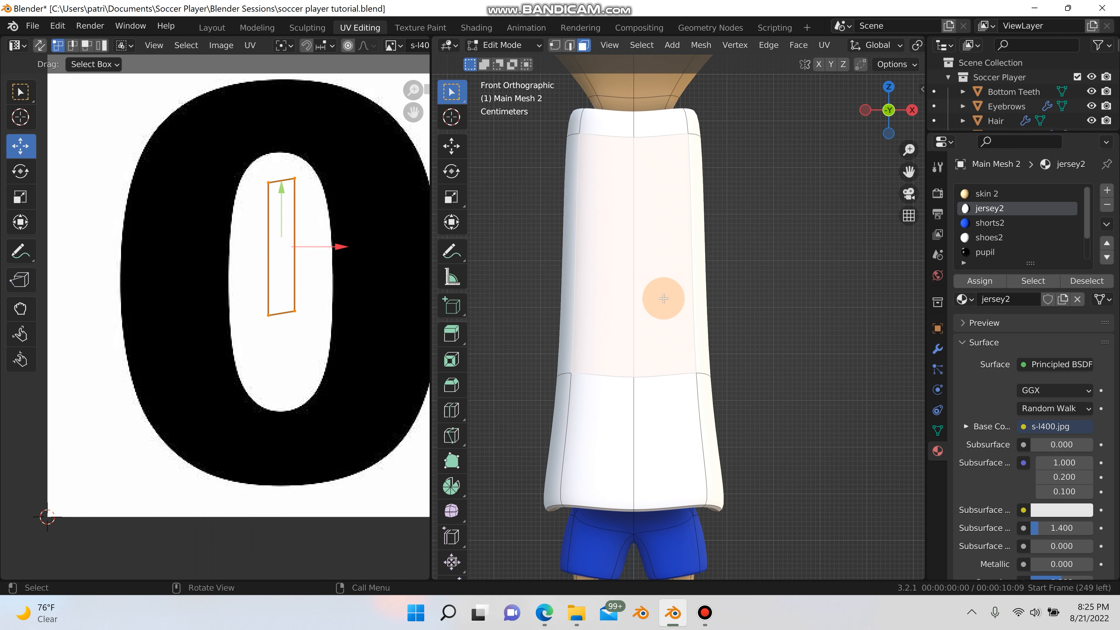
{"action": "key", "text": "u"}
{"action": "left_click", "coordinate": [663, 306]}
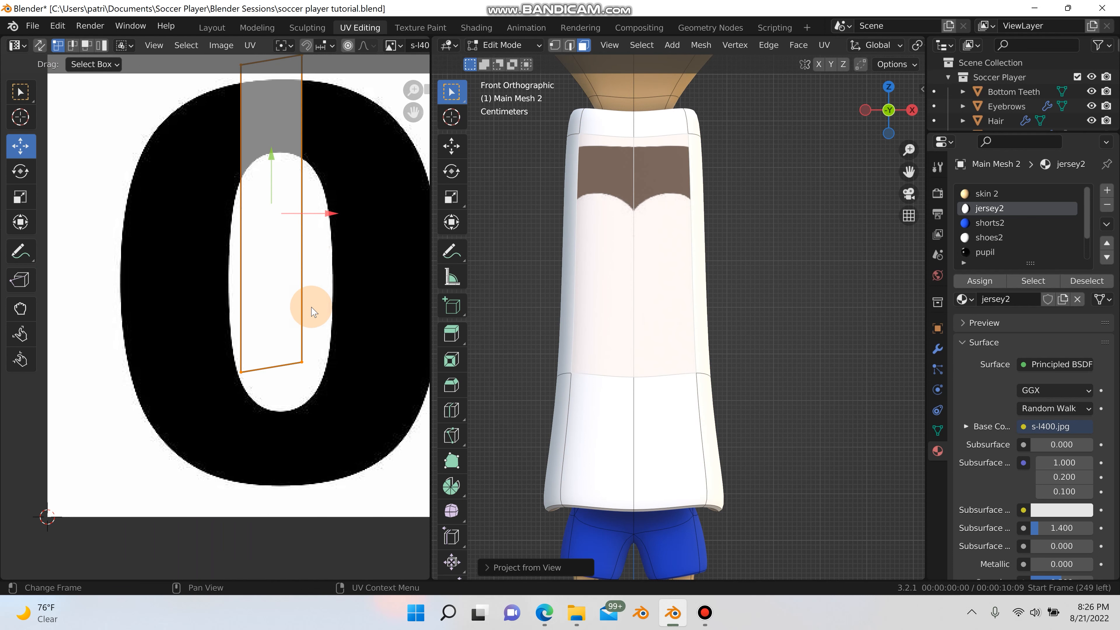
{"action": "scroll", "coordinate": [284, 304], "scroll_direction": "down", "scroll_amount": 2}
{"action": "scroll", "coordinate": [296, 295], "scroll_direction": "up", "scroll_amount": 1}
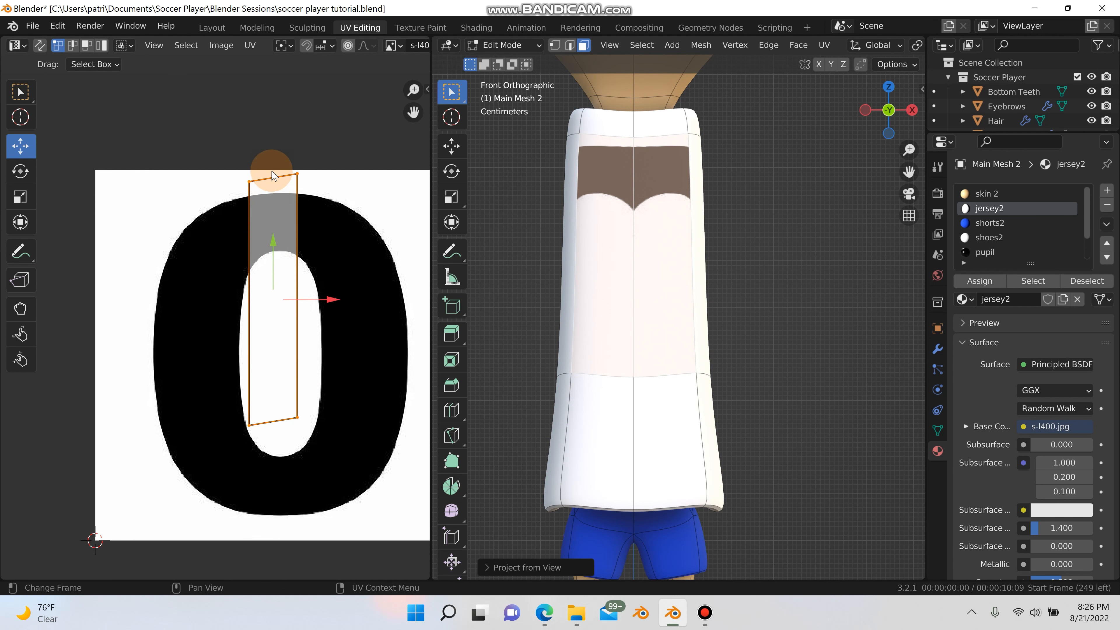
- Use edge selection in the UV editor and flatten the face's upper UV edge by scaling it to 0 along Y
{"action": "key", "text": "2"}
{"action": "scroll", "coordinate": [278, 195], "scroll_direction": "up", "scroll_amount": 2}
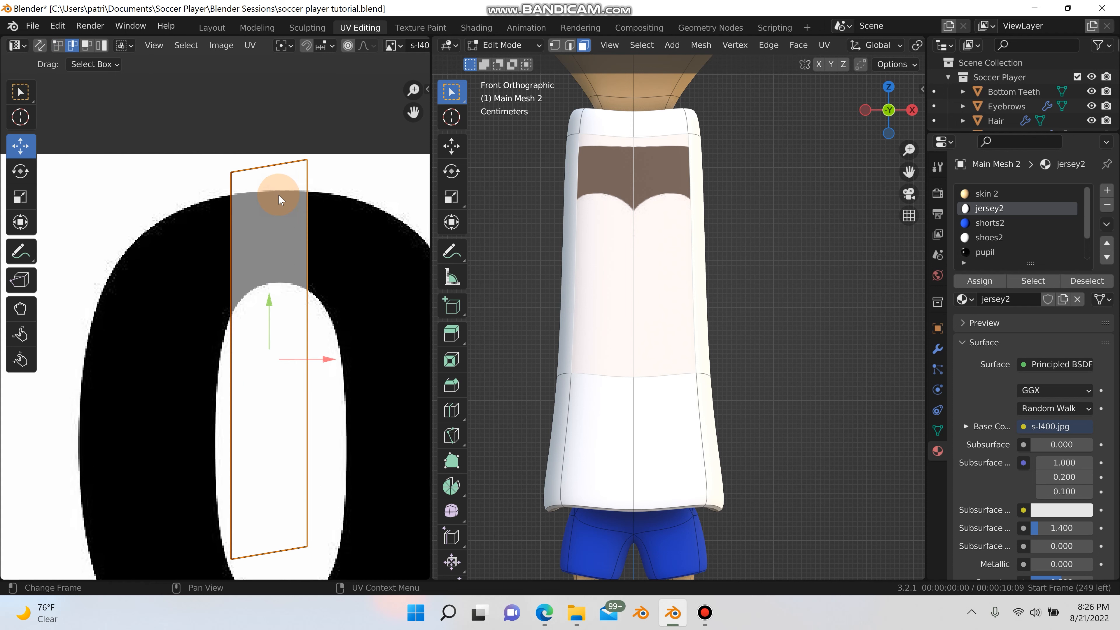
{"action": "left_click", "coordinate": [274, 167]}
{"action": "type", "text": "s"}
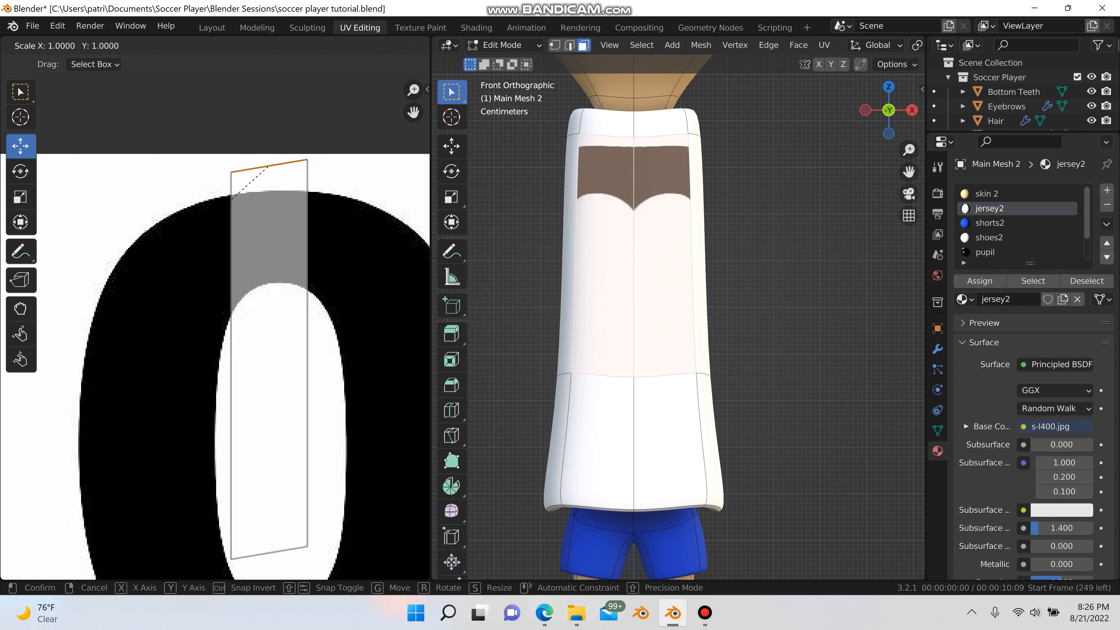
{"action": "type", "text": "x0"}
{"action": "right_click", "coordinate": [134, 285]}
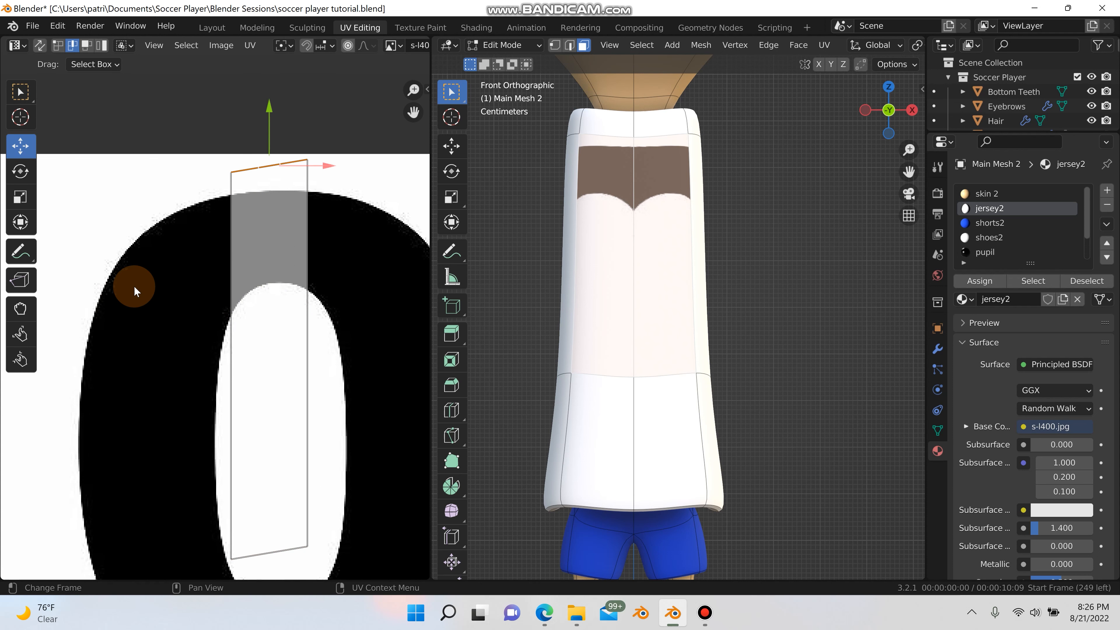
{"action": "key", "text": "s"}
{"action": "key", "text": "y"}
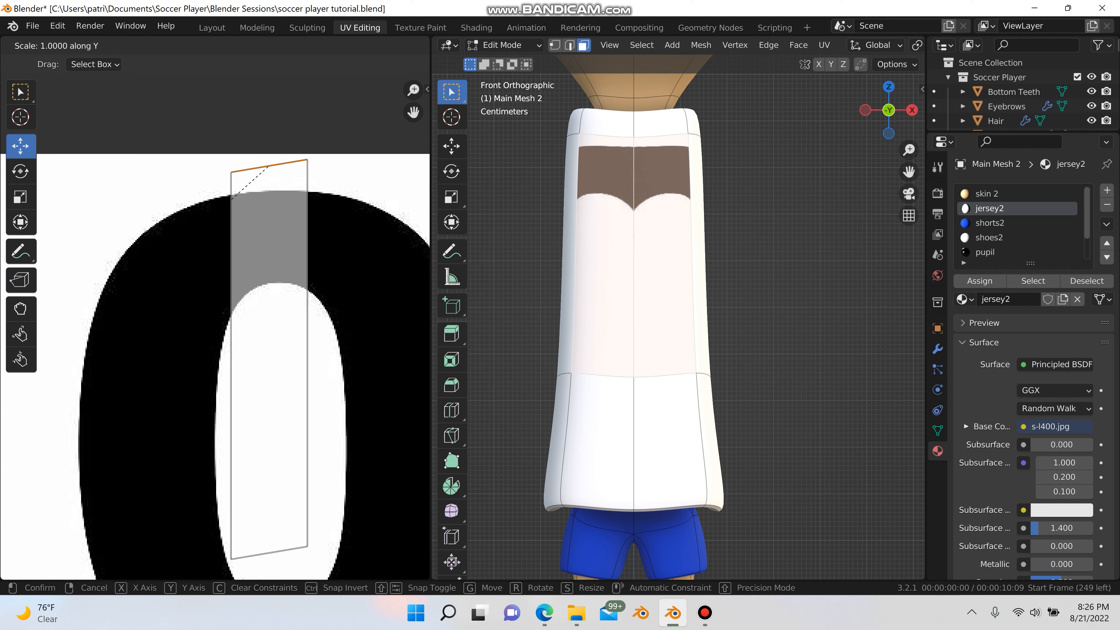
{"action": "left_click", "coordinate": [134, 285]}
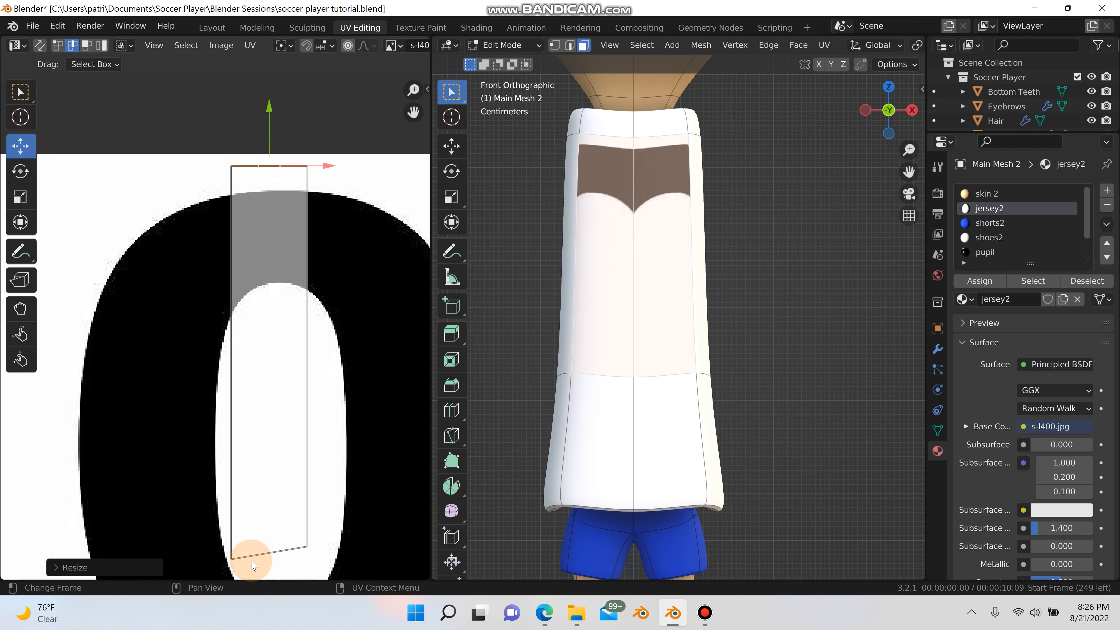
- Flatten the lower UV edge of the torso face by scaling it to 0 along Y
{"action": "key", "text": "s"}
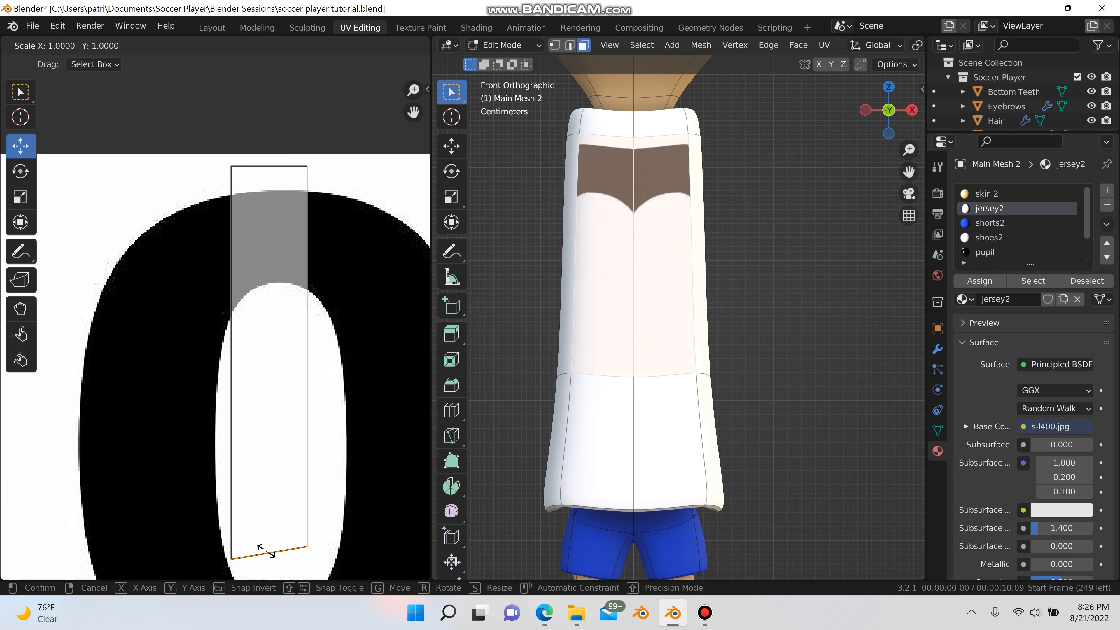
{"action": "key", "text": "y"}
{"action": "key", "text": "0"}
{"action": "left_click", "coordinate": [267, 551]}
{"action": "scroll", "coordinate": [300, 487], "scroll_direction": "down", "scroll_amount": 2}
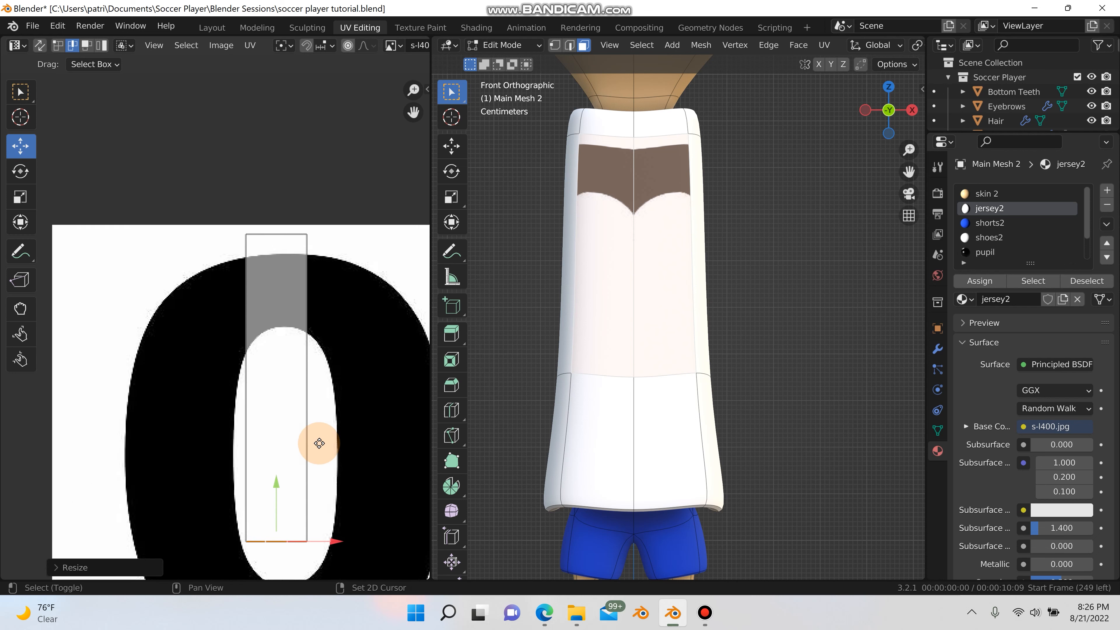
- Select all of the torso face's UVs and scale them uniformly by a factor of about -7.6
{"action": "key", "text": "s"}
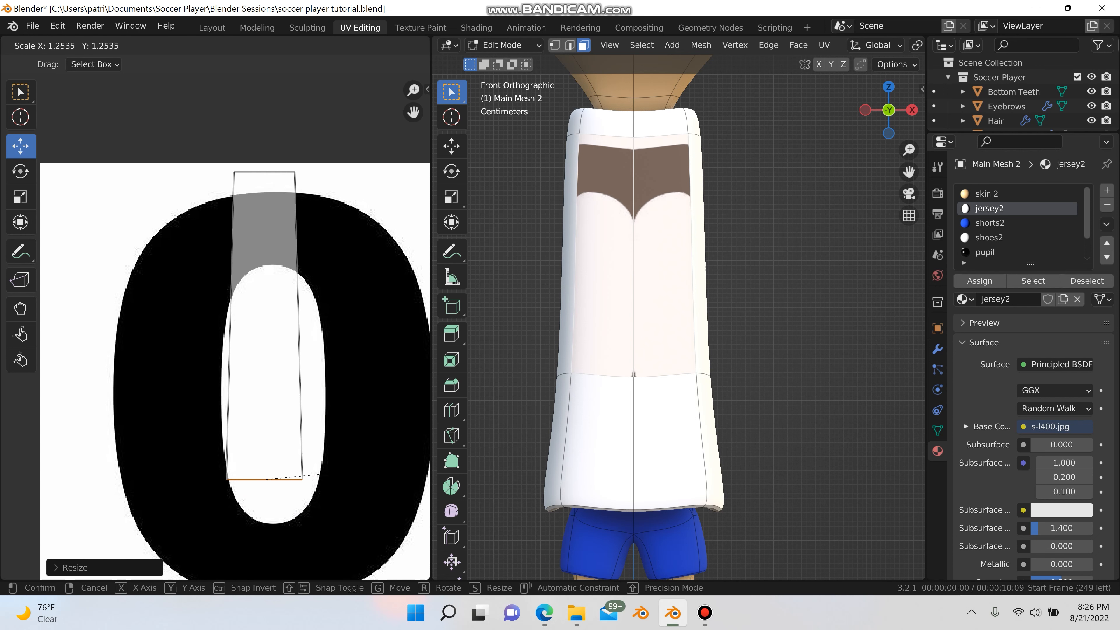
{"action": "key", "text": "Escape"}
{"action": "key", "text": "a"}
{"action": "key", "text": "s"}
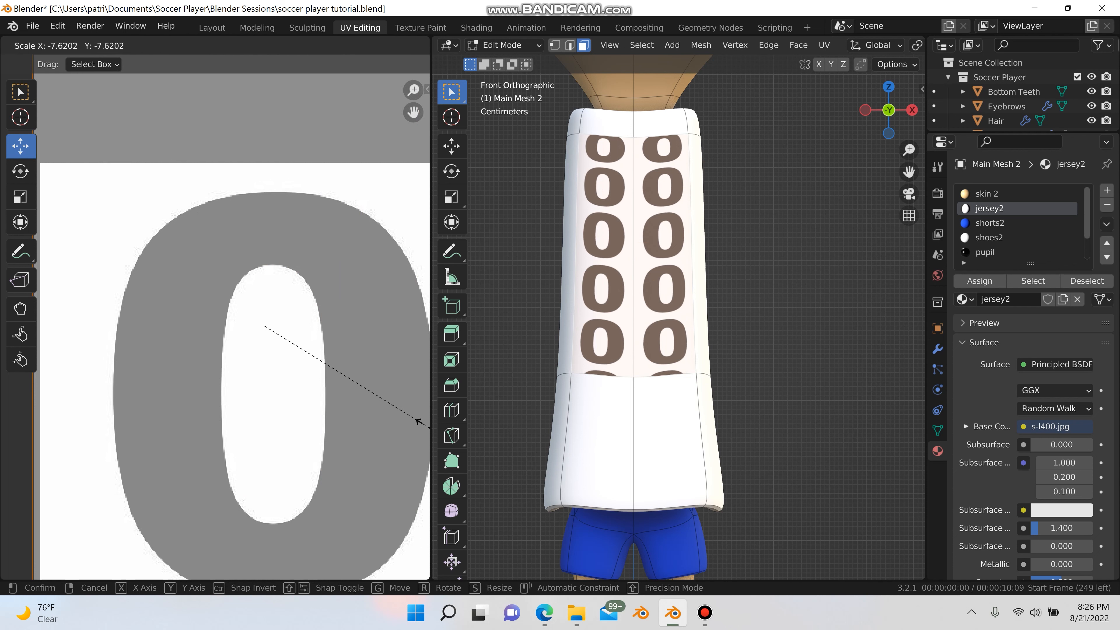
{"action": "left_click", "coordinate": [430, 408]}
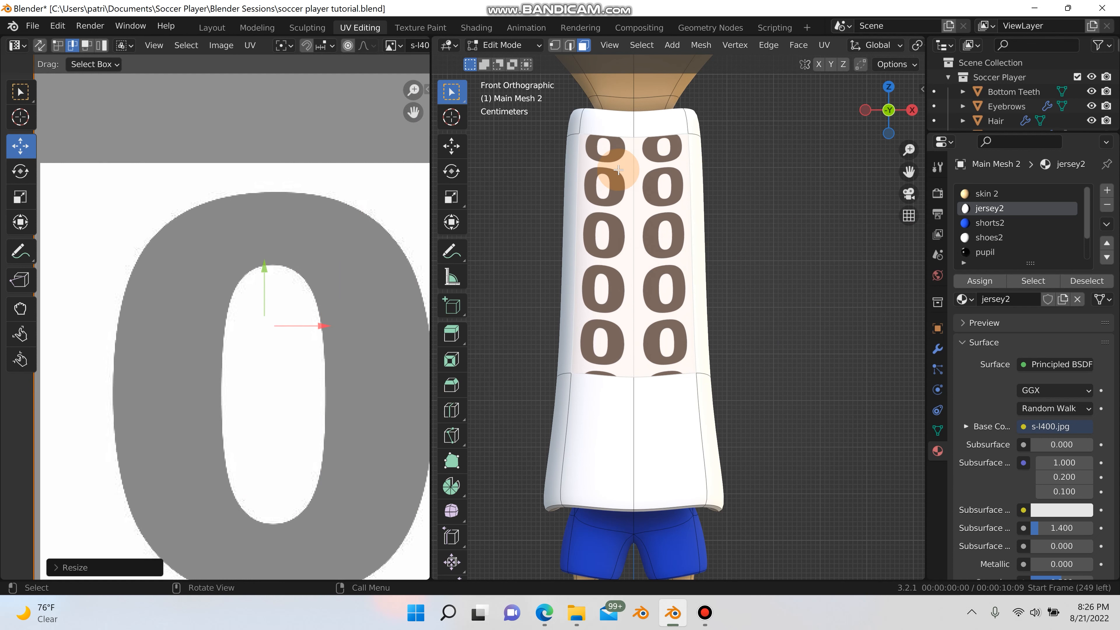
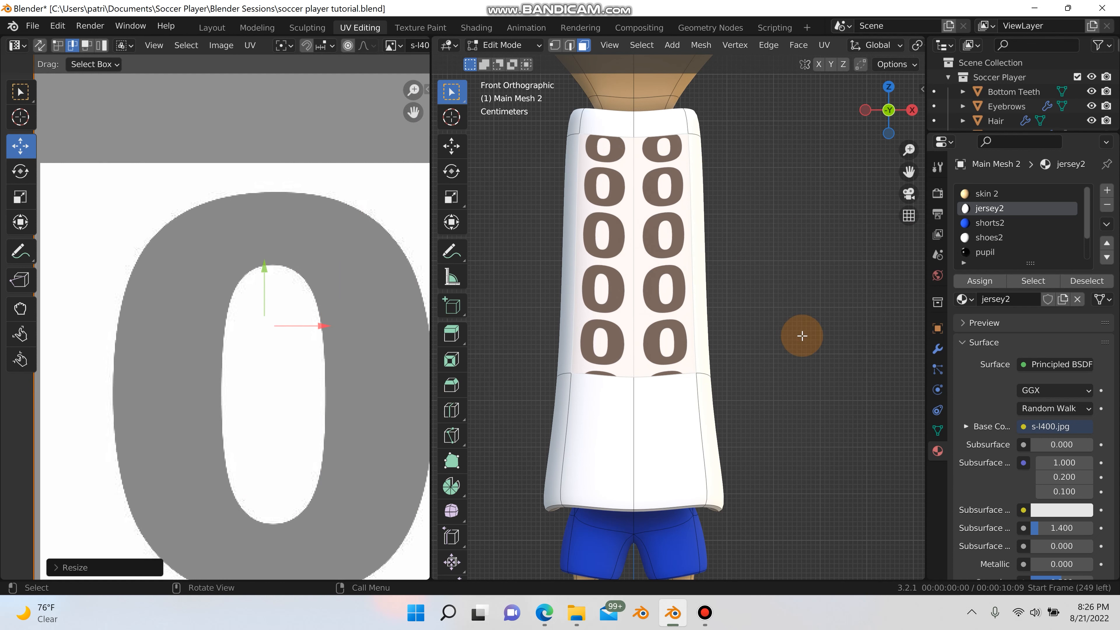
- Return to Object Mode and apply the Mirror modifier on Main Mesh 2
{"action": "key", "text": "Tab"}
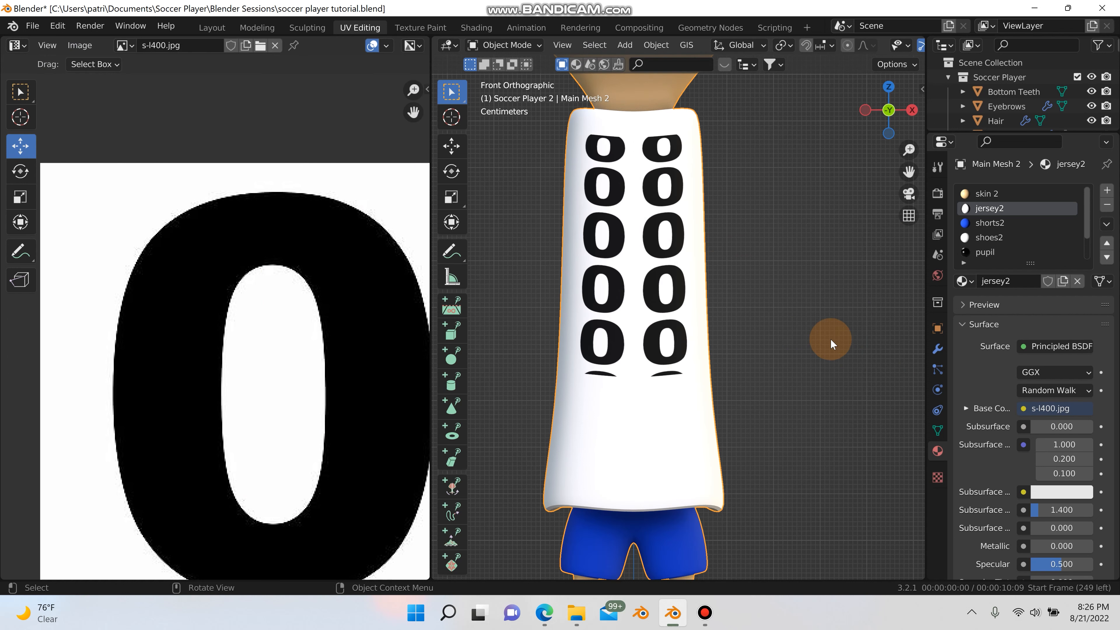
{"action": "left_click", "coordinate": [938, 353]}
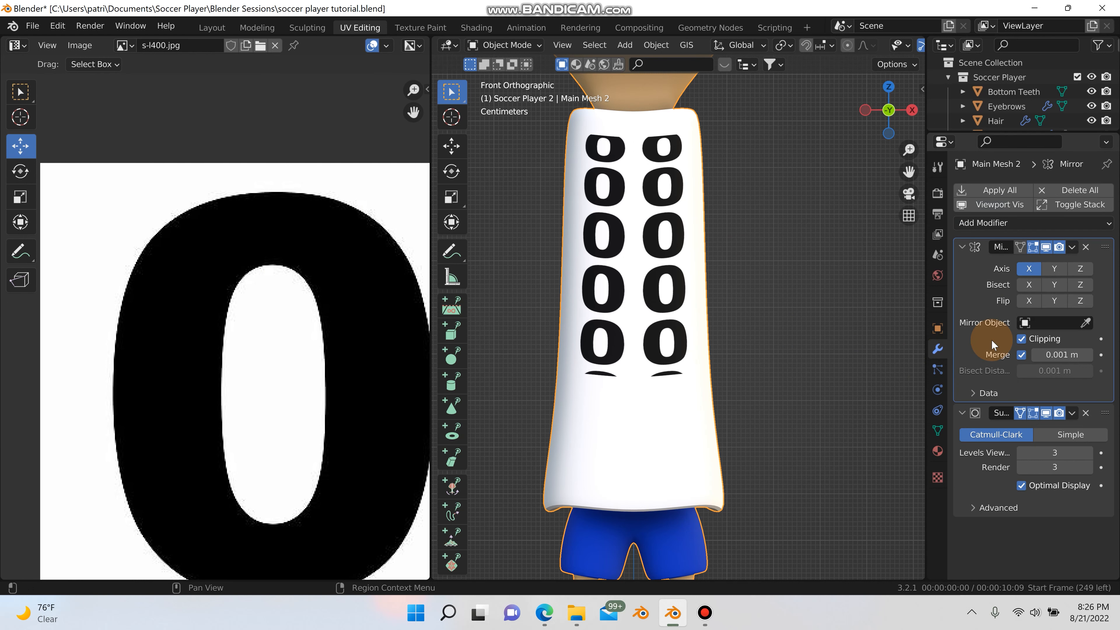
{"action": "left_click", "coordinate": [1072, 249]}
{"action": "left_click", "coordinate": [1058, 261]}
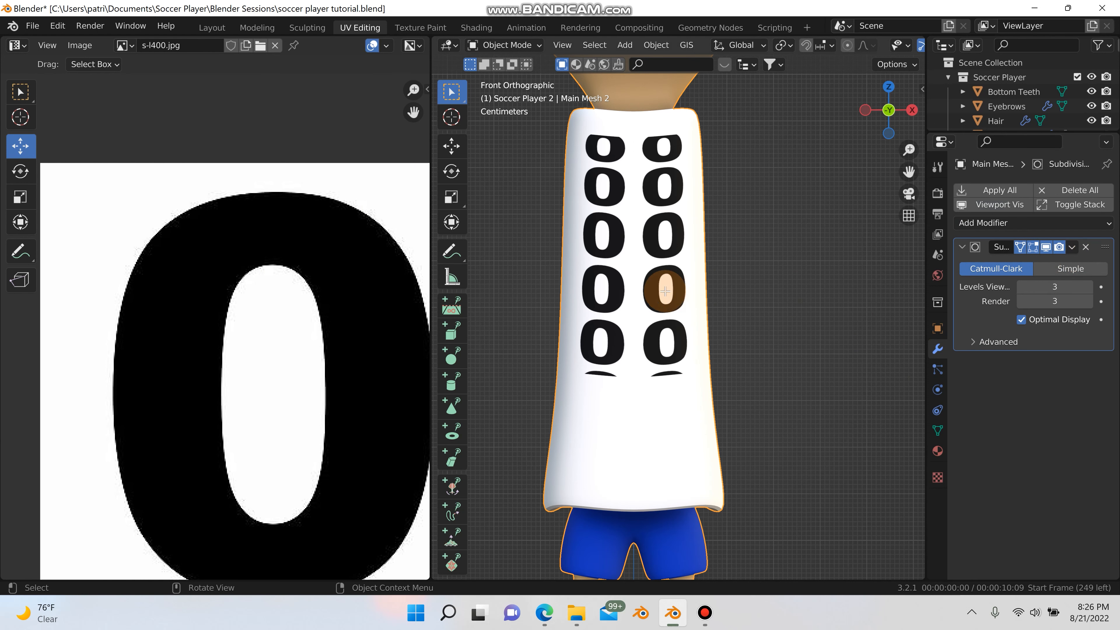
- In Edit Mode, select both halves of the jersey's front torso face and unwrap them with Project from View
{"action": "key", "text": "Tab"}
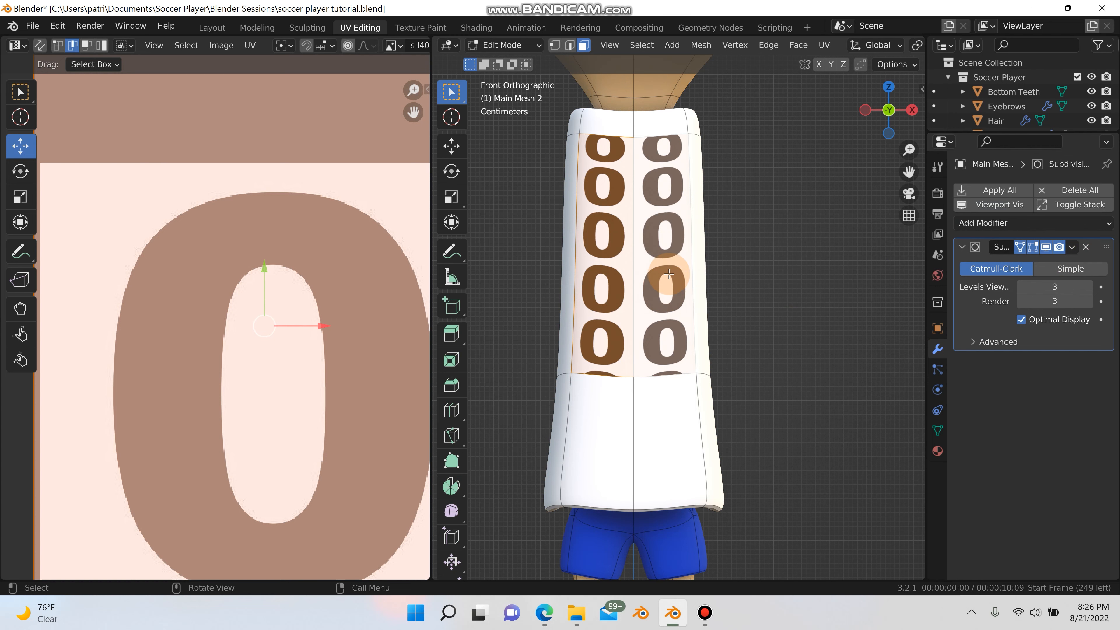
{"action": "left_click", "coordinate": [669, 274]}
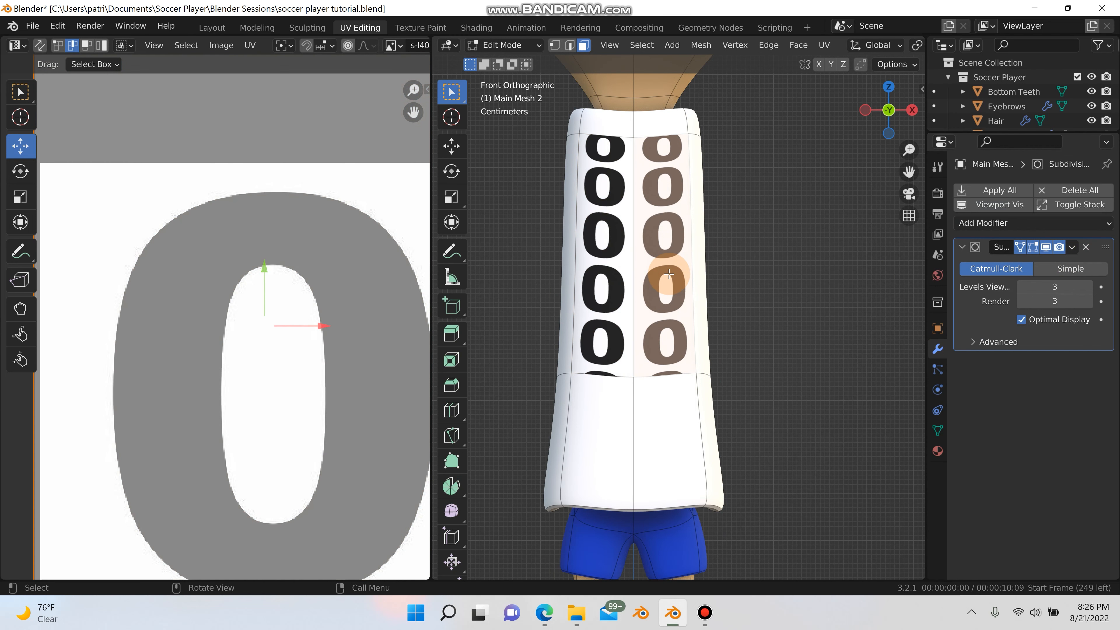
{"action": "key", "text": "a"}
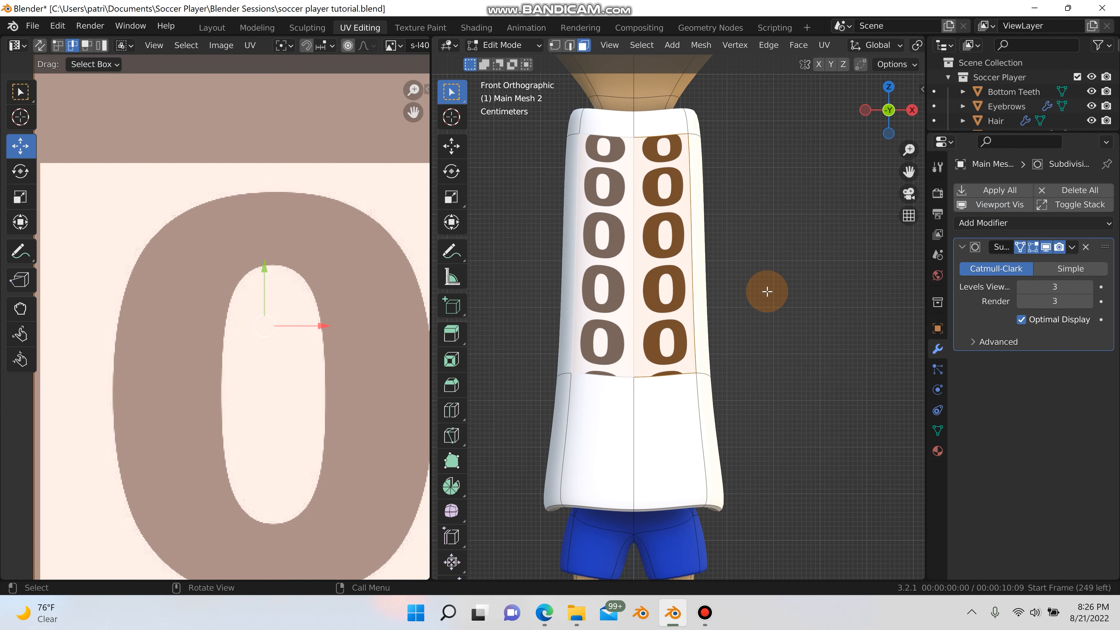
{"action": "key", "text": "u"}
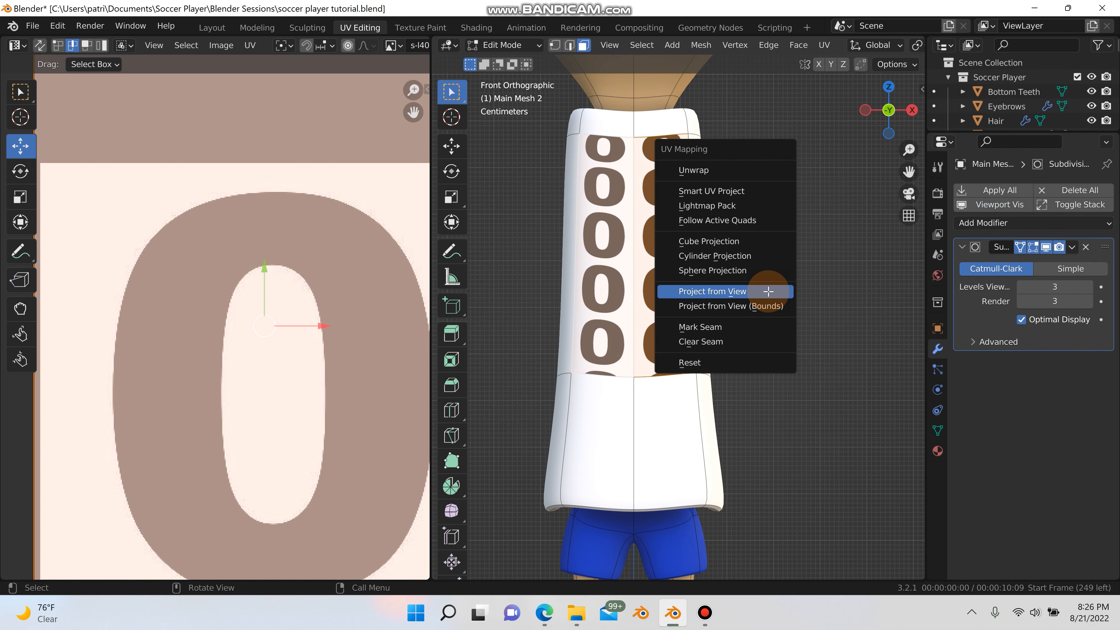
{"action": "left_click", "coordinate": [768, 291]}
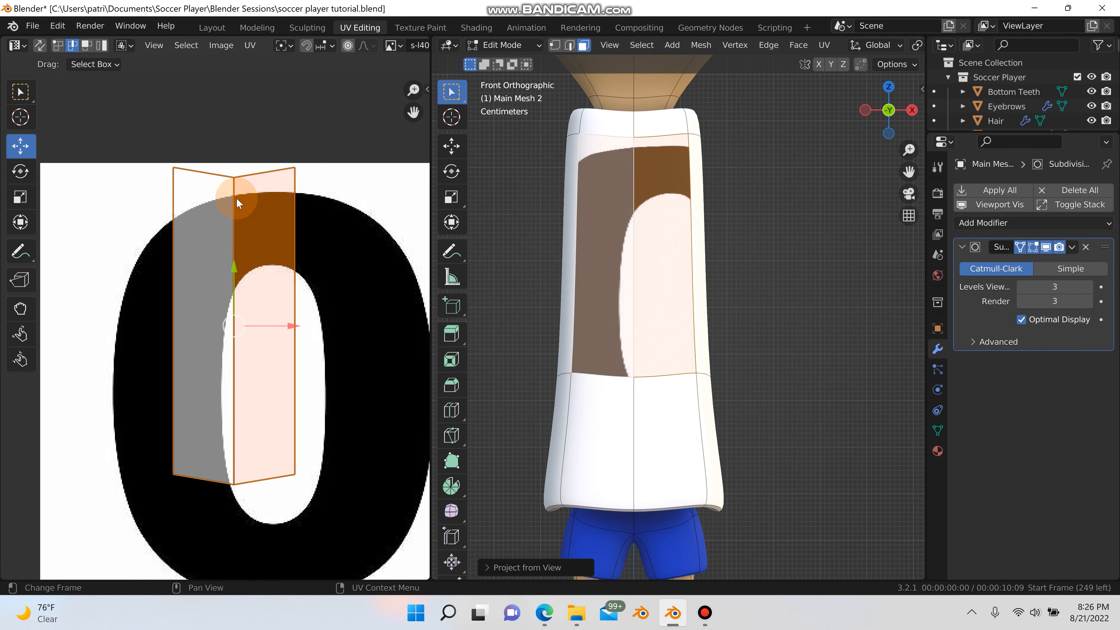
- Flatten the two upper UV edges of the torso faces by scaling them to 0 along Y
{"action": "left_click", "coordinate": [210, 176]}
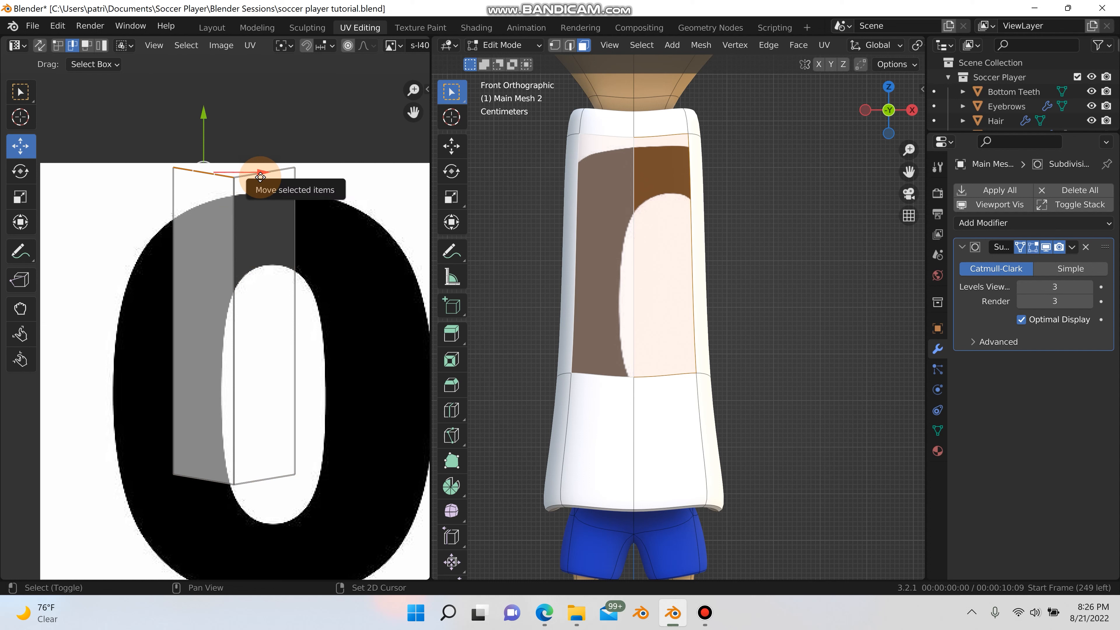
{"action": "key", "text": "s"}
{"action": "key", "text": "y"}
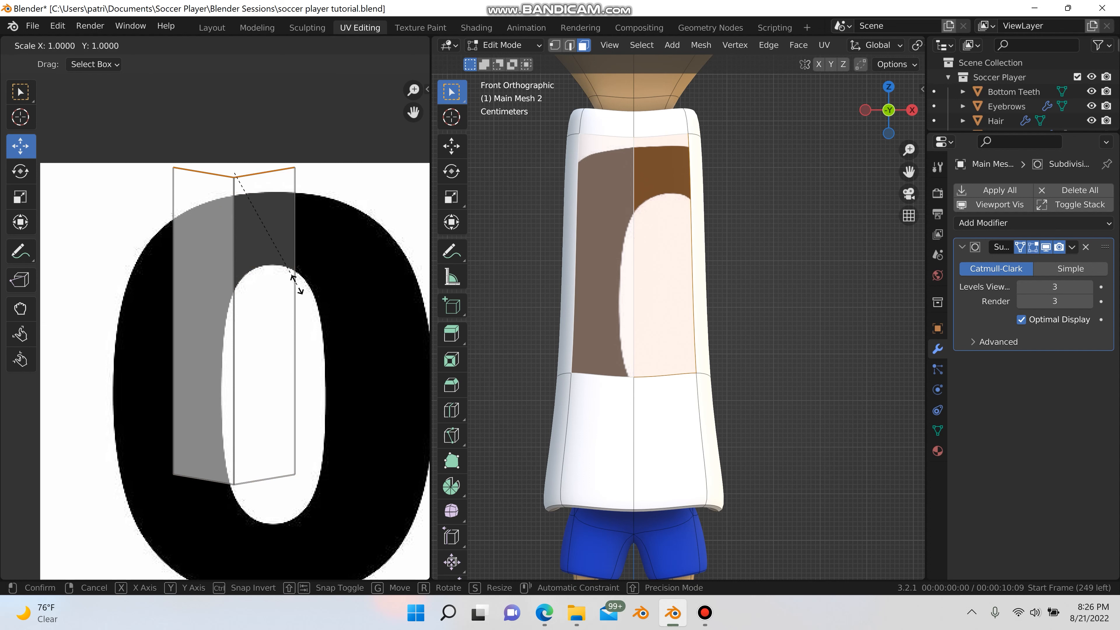
{"action": "key", "text": "Return"}
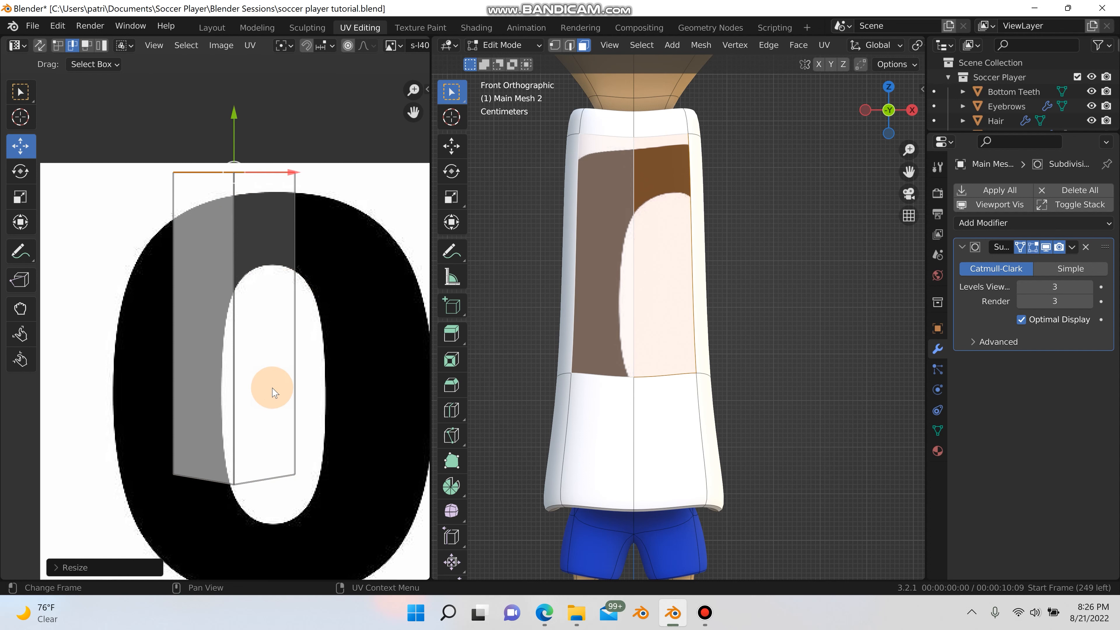
- Flatten the two lower UV edges of the torso faces by scaling them to 0 along Y
{"action": "left_click", "coordinate": [216, 480]}
{"action": "left_click", "coordinate": [272, 475], "text": "shift"}
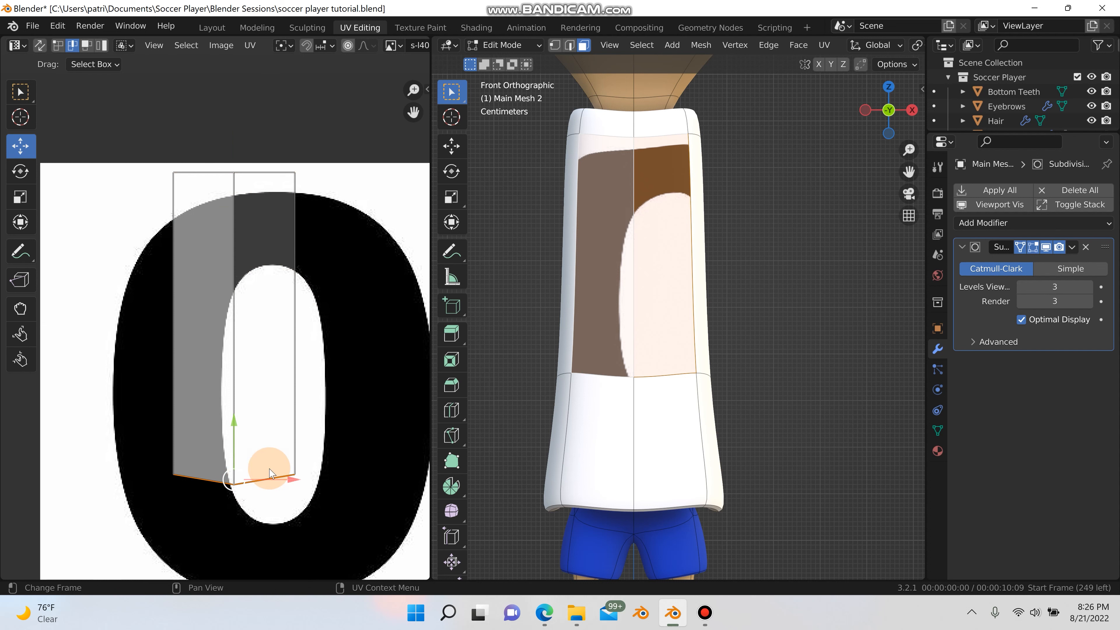
{"action": "key", "text": "s"}
{"action": "key", "text": "y"}
{"action": "key", "text": "0"}
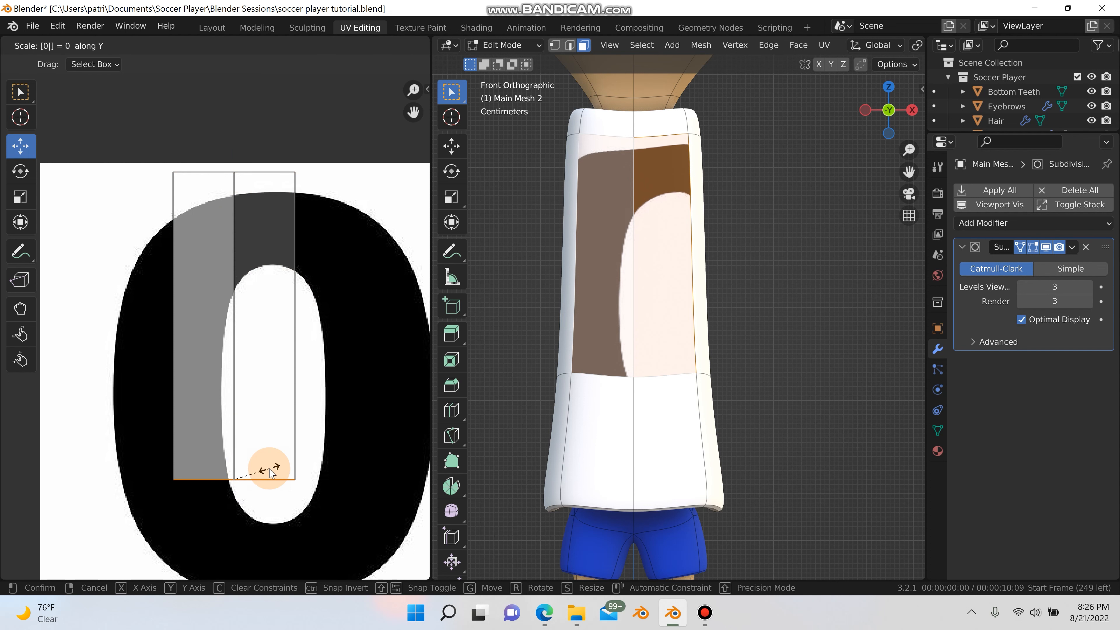
{"action": "key", "text": "Return"}
- Enlarge all the torso UVs uniformly and shift them about 0.074 along X to centre their seam on the 0
{"action": "scroll", "coordinate": [290, 403], "scroll_direction": "down", "scroll_amount": 4}
{"action": "middle_click_drag", "start_coordinate": [295, 402], "coordinate": [274, 345]}
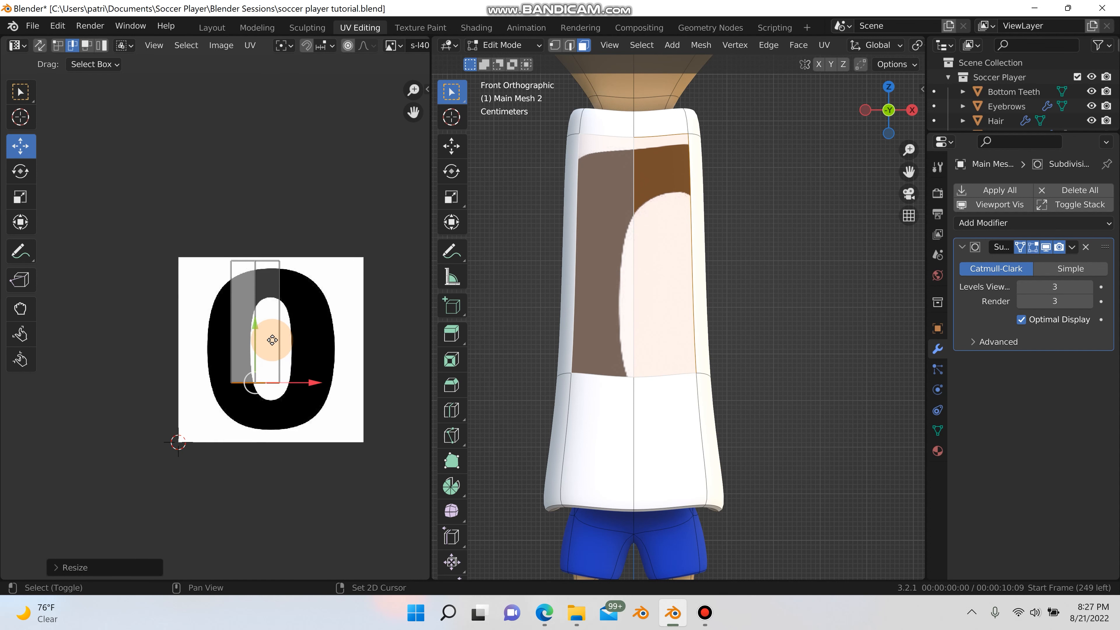
{"action": "key", "text": "a"}
{"action": "key", "text": "s"}
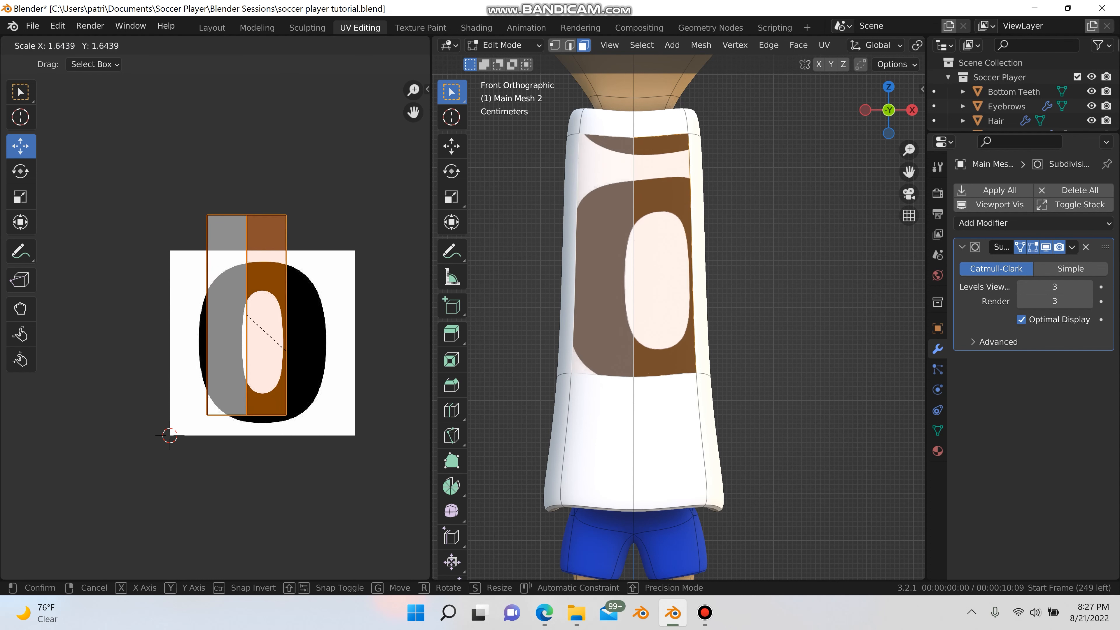
{"action": "left_click", "coordinate": [335, 387]}
{"action": "key", "text": "g"}
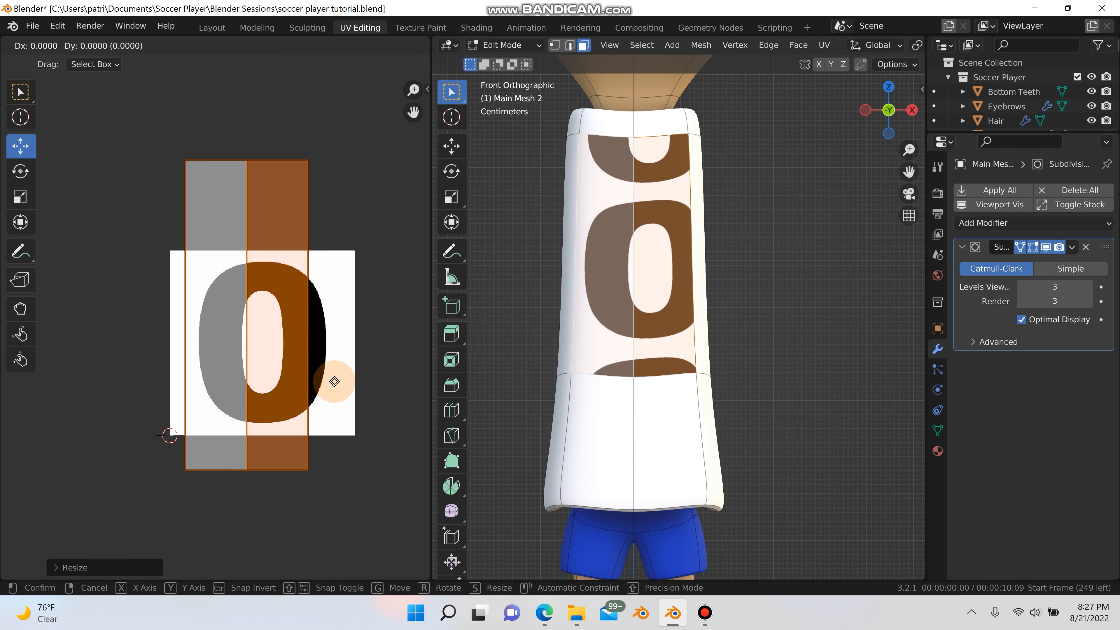
{"action": "key", "text": "x"}
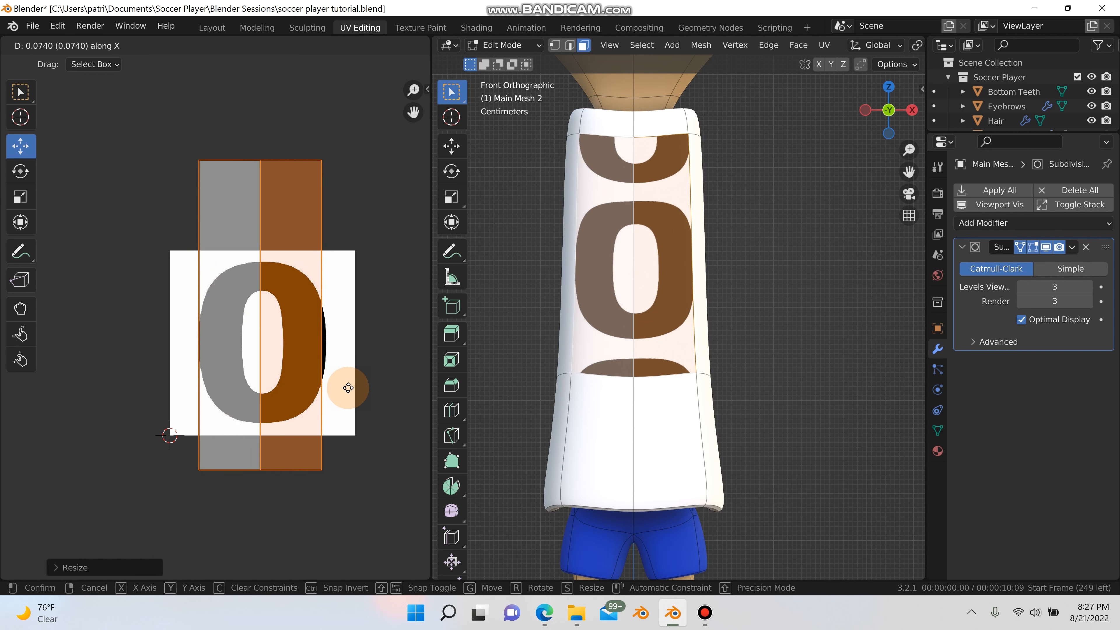
{"action": "left_click", "coordinate": [348, 388]}
- Scale the torso UVs up slightly to cover the full width of the 0 and fine-tune their position along X
{"action": "key", "text": "s"}
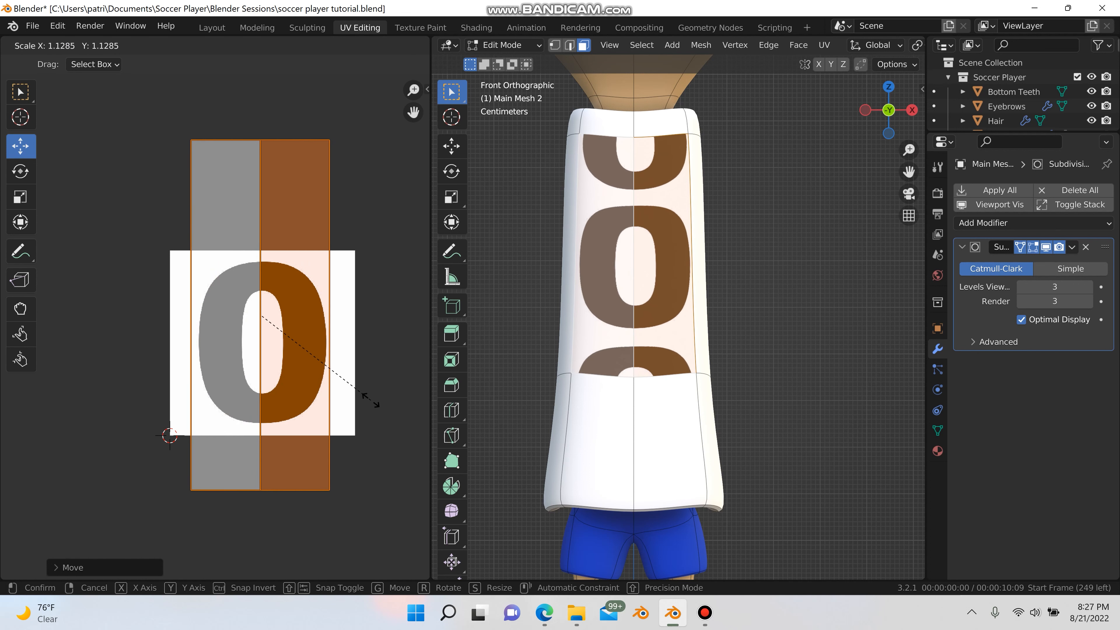
{"action": "left_click", "coordinate": [377, 402]}
{"action": "key", "text": "g"}
{"action": "key", "text": "x"}
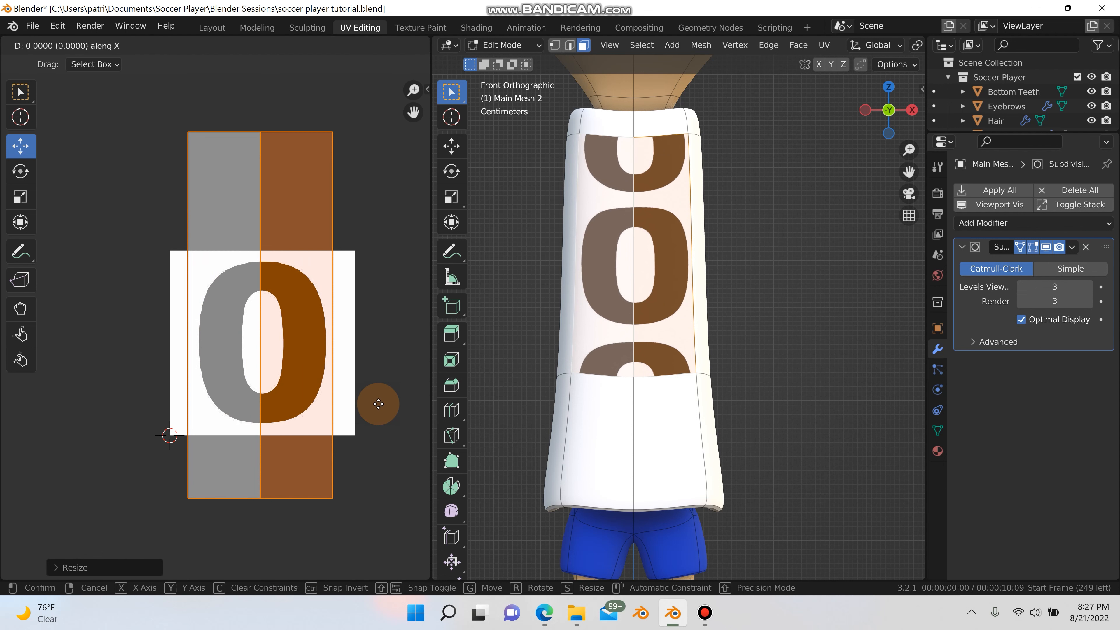
{"action": "left_click", "coordinate": [381, 401]}
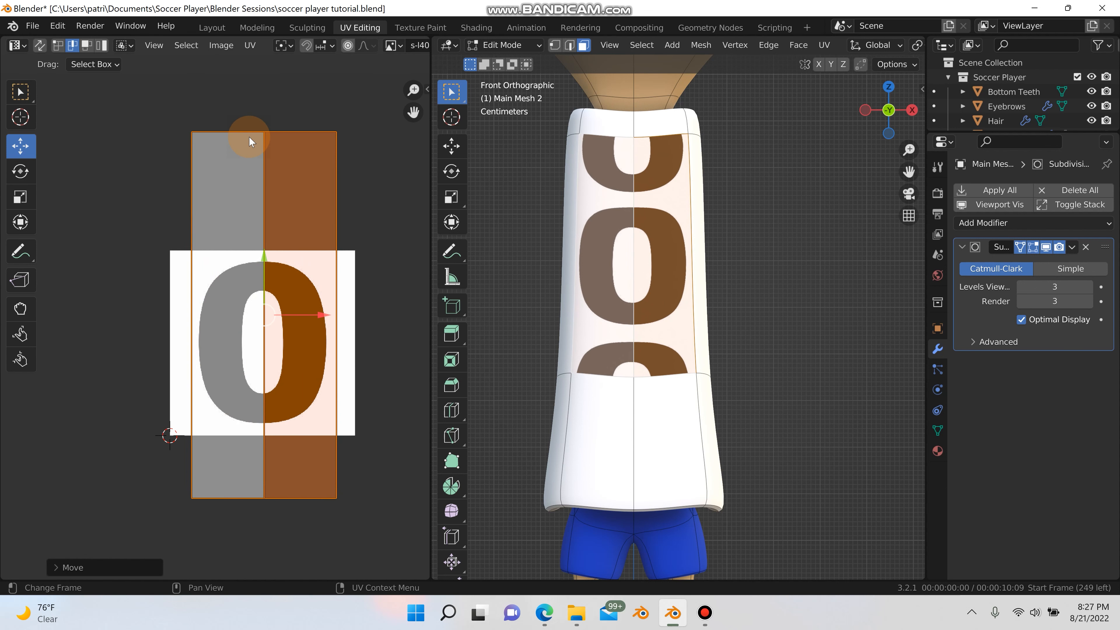
- Using vertex selection, move the upper and lower UV vertices along Y to just inside the image's upper and lower borders
{"action": "key", "text": "1"}
{"action": "left_click_drag", "start_coordinate": [169, 110], "coordinate": [390, 183]}
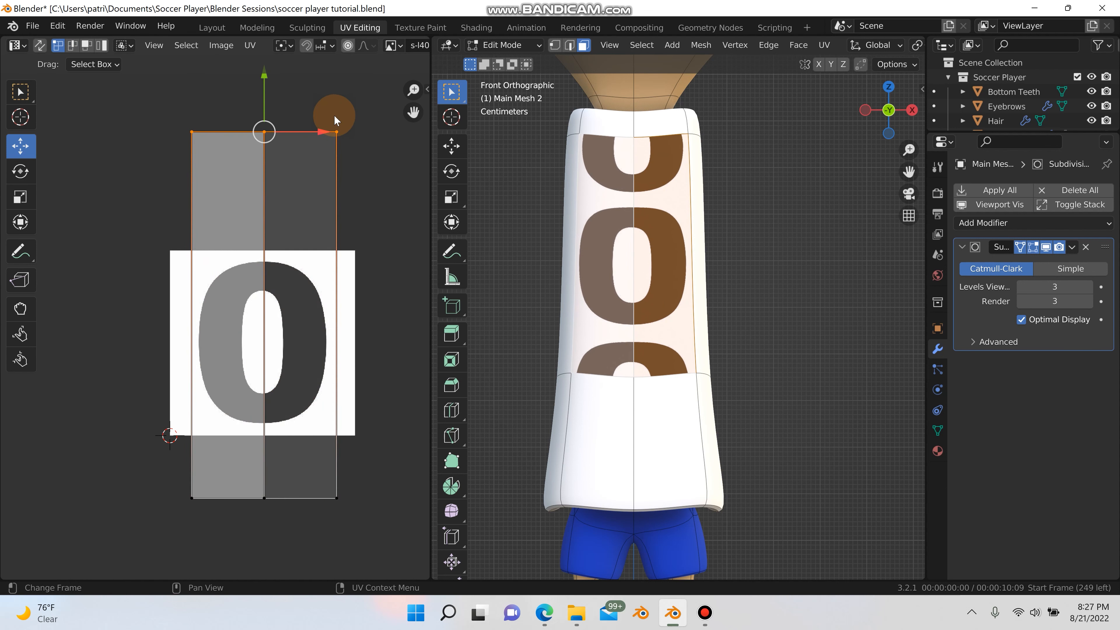
{"action": "left_click_drag", "start_coordinate": [268, 81], "coordinate": [258, 213]}
{"action": "left_click_drag", "start_coordinate": [180, 510], "coordinate": [360, 470]}
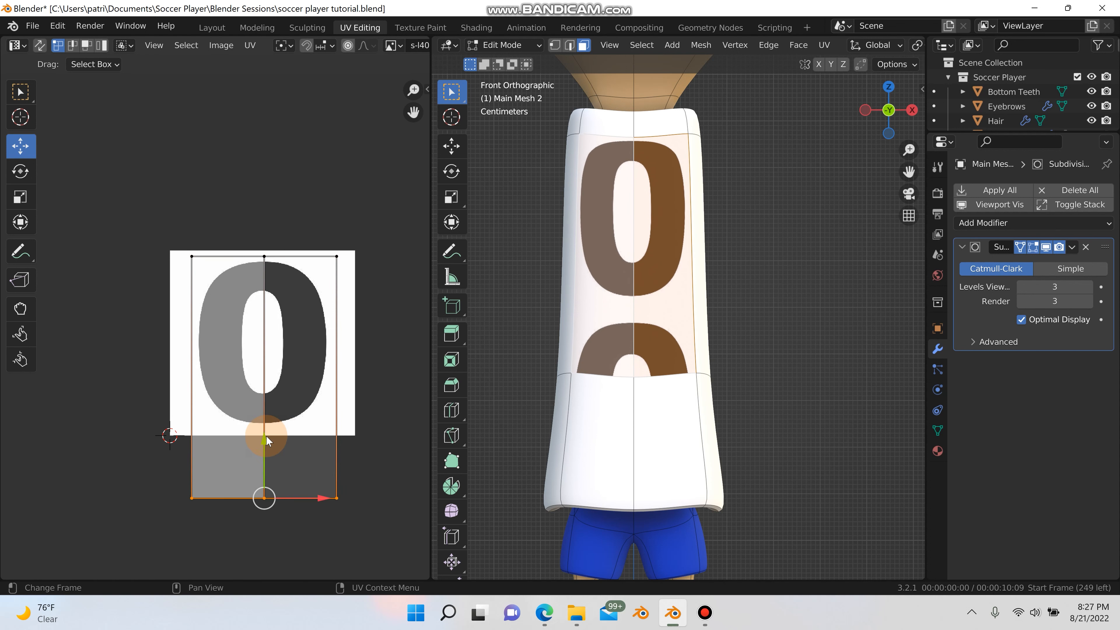
{"action": "left_click_drag", "start_coordinate": [264, 412], "coordinate": [267, 365]}
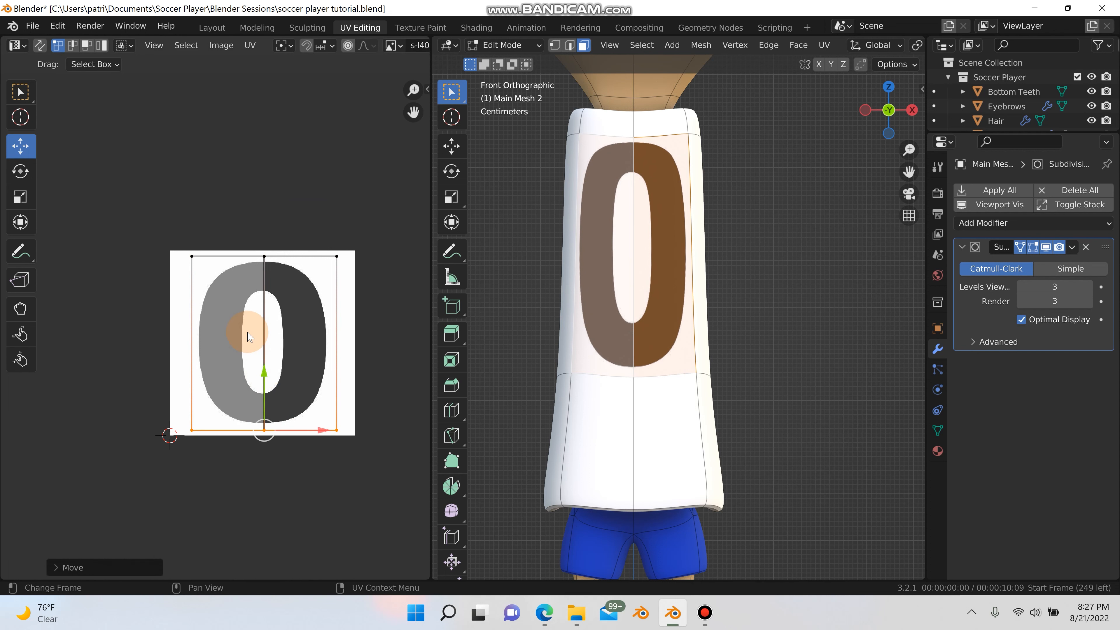
- Widen all the torso UVs along X almost to the image's side borders and return to Object Mode
{"action": "key", "text": "a"}
{"action": "key", "text": "s"}
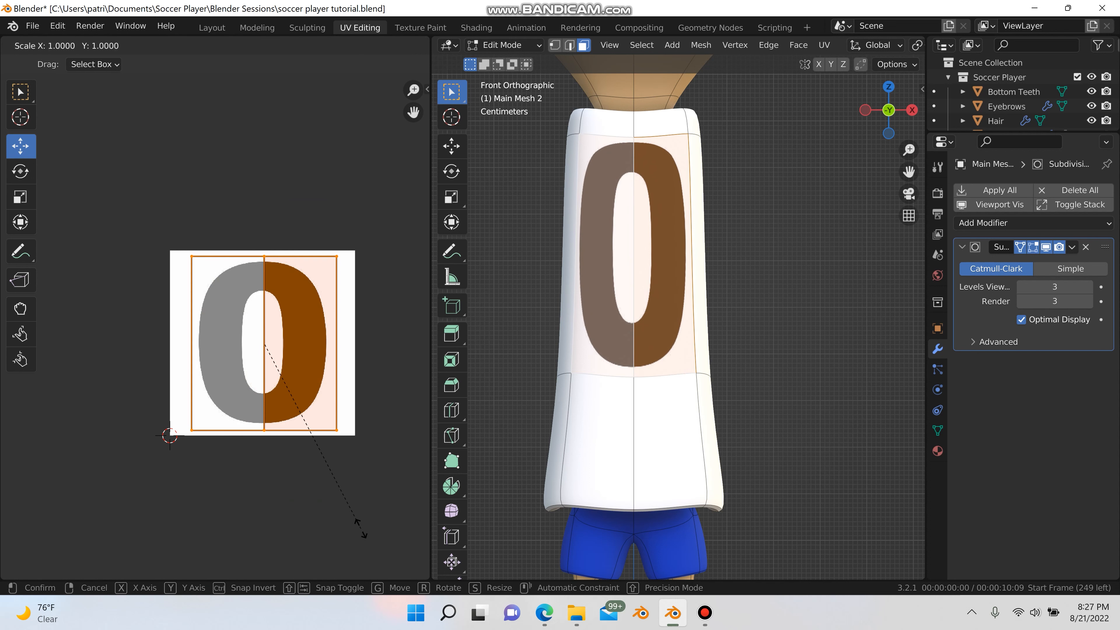
{"action": "key", "text": "x"}
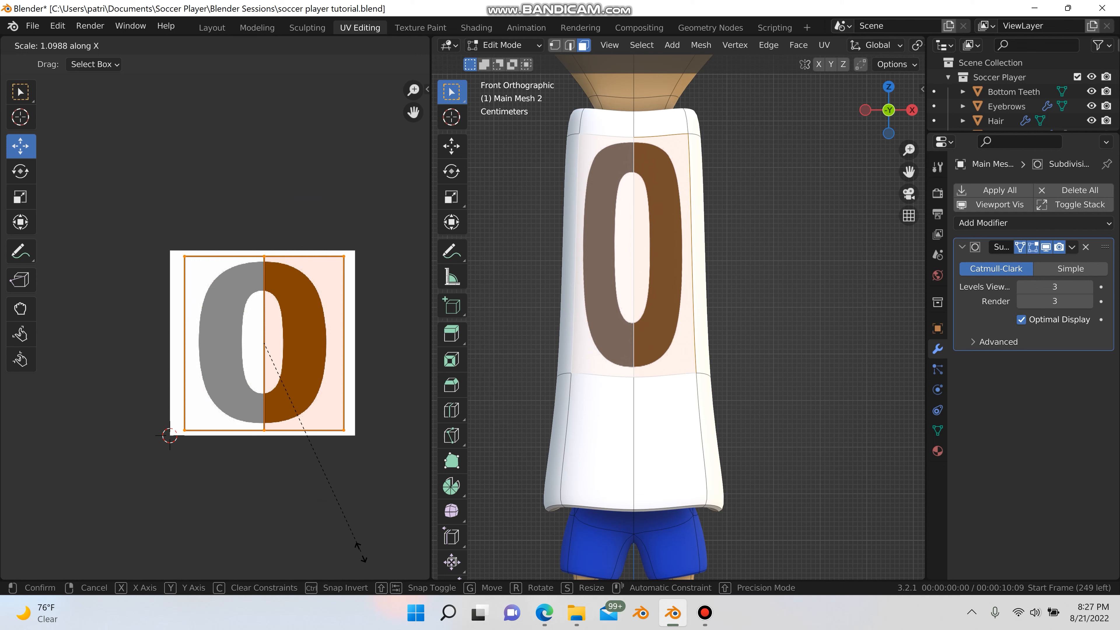
{"action": "left_click", "coordinate": [361, 568]}
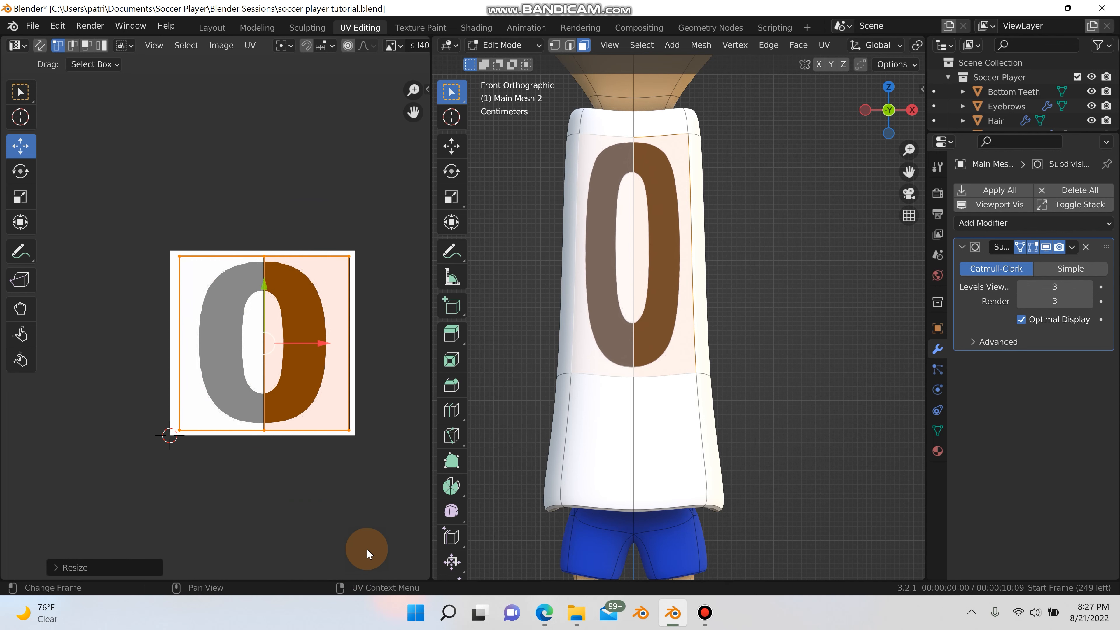
{"action": "key", "text": "Tab"}
- Re-enter Edit Mode, scale the torso UVs down along X to broaden the 0 on the jersey, and return to Object Mode
{"action": "scroll", "coordinate": [759, 382], "scroll_direction": "down", "scroll_amount": 8}
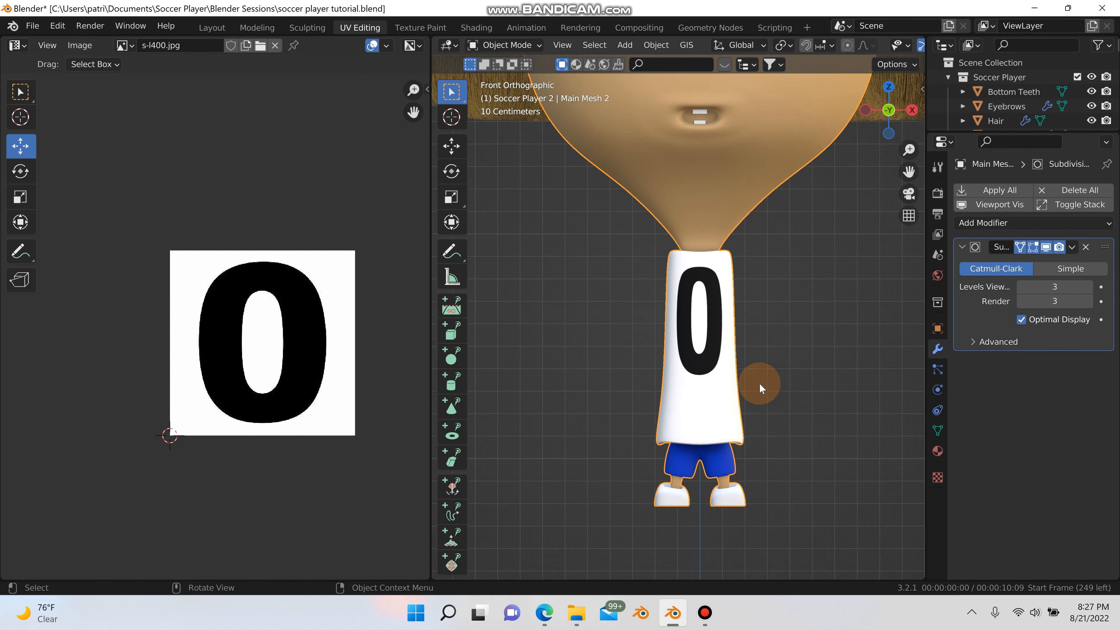
{"action": "middle_click_drag", "start_coordinate": [759, 382], "coordinate": [806, 391]}
{"action": "scroll", "coordinate": [805, 390], "scroll_direction": "up", "scroll_amount": 3}
{"action": "key", "text": "Tab"}
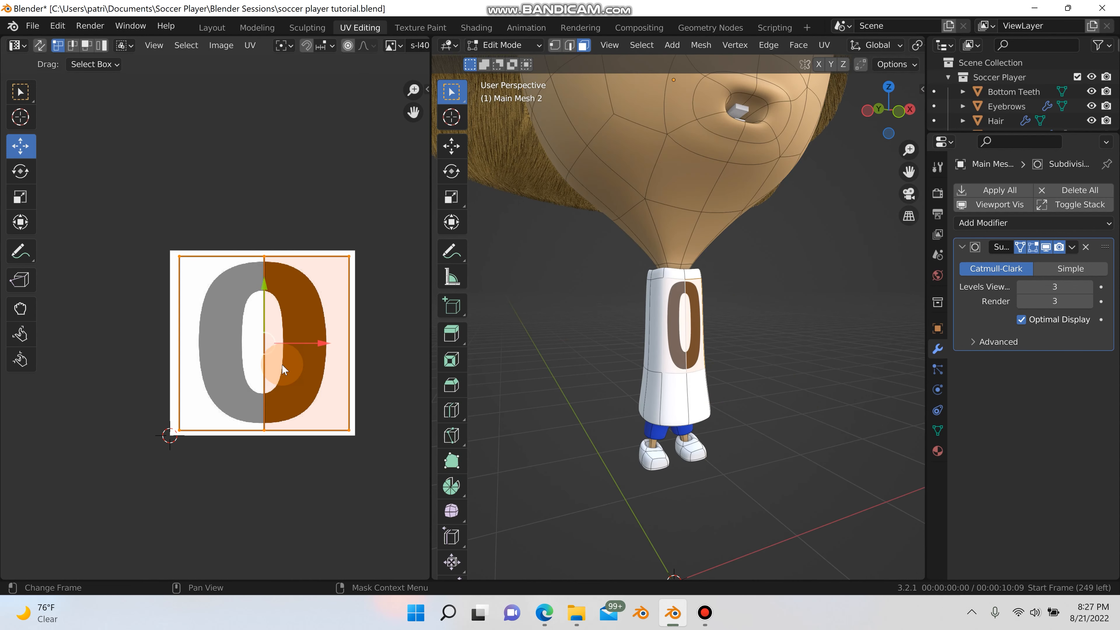
{"action": "scroll", "coordinate": [282, 364], "scroll_direction": "up", "scroll_amount": 2}
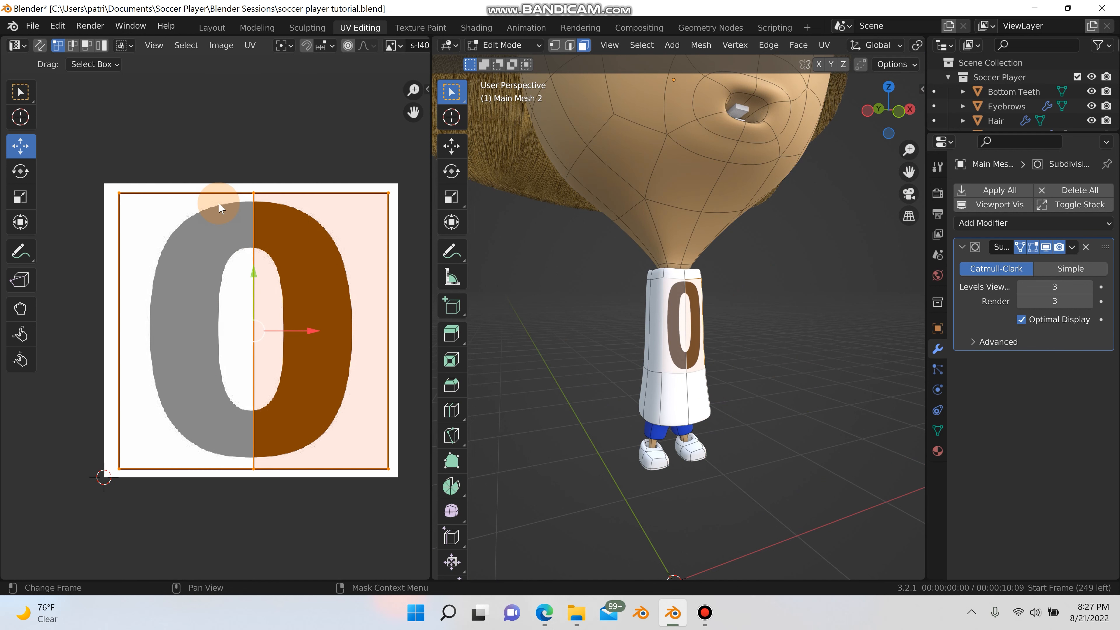
{"action": "key", "text": "s"}
{"action": "key", "text": "x"}
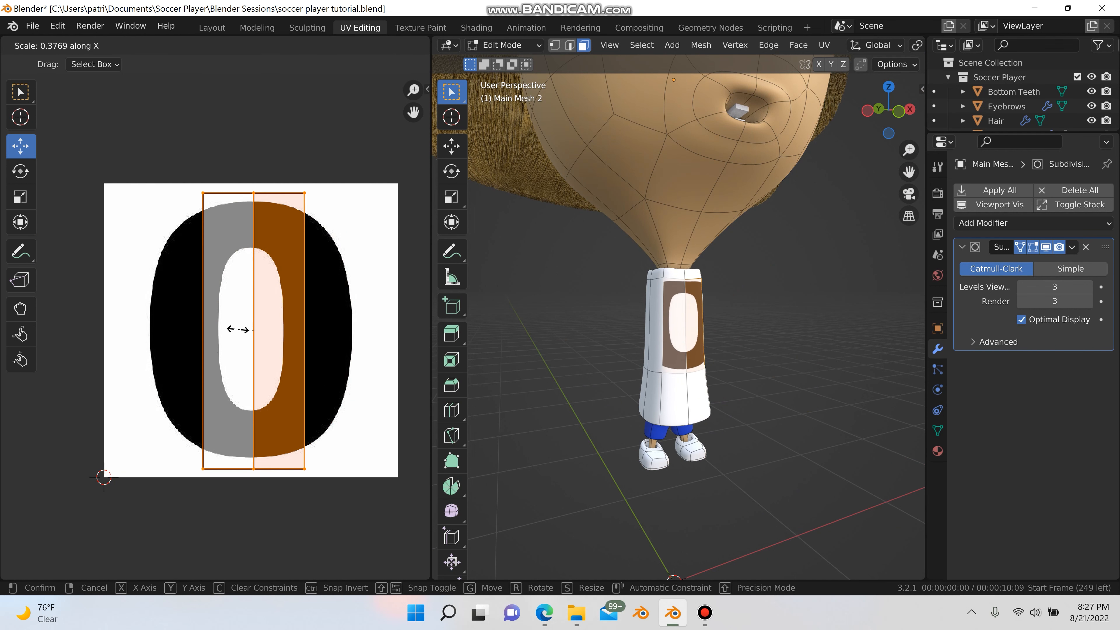
{"action": "left_click", "coordinate": [237, 366]}
{"action": "key", "text": "Tab"}
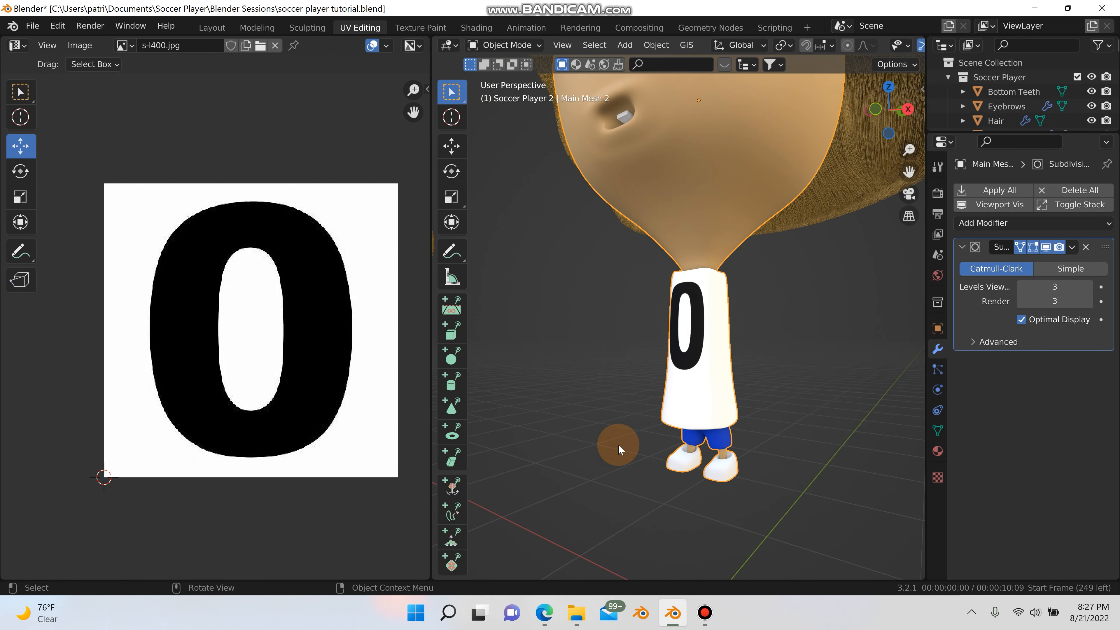
- Check the jersey number on the whole character and switch to the Shading workspace
{"action": "scroll", "coordinate": [617, 443], "scroll_direction": "down", "scroll_amount": 5}
{"action": "middle_click_drag", "start_coordinate": [622, 443], "coordinate": [663, 436]}
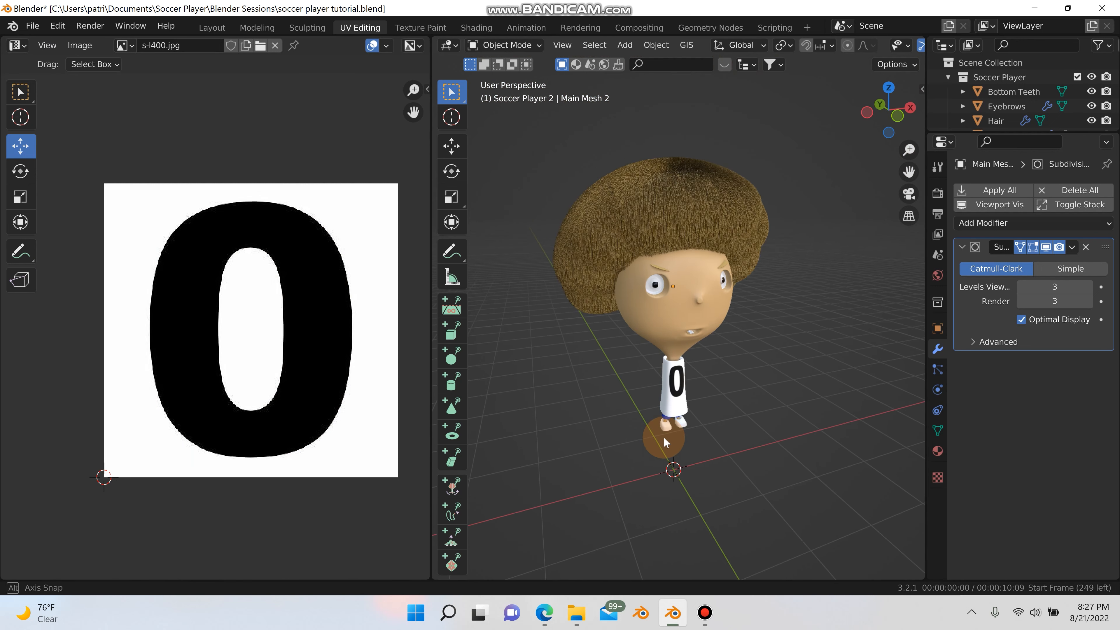
{"action": "scroll", "coordinate": [643, 394], "scroll_direction": "up", "scroll_amount": 5}
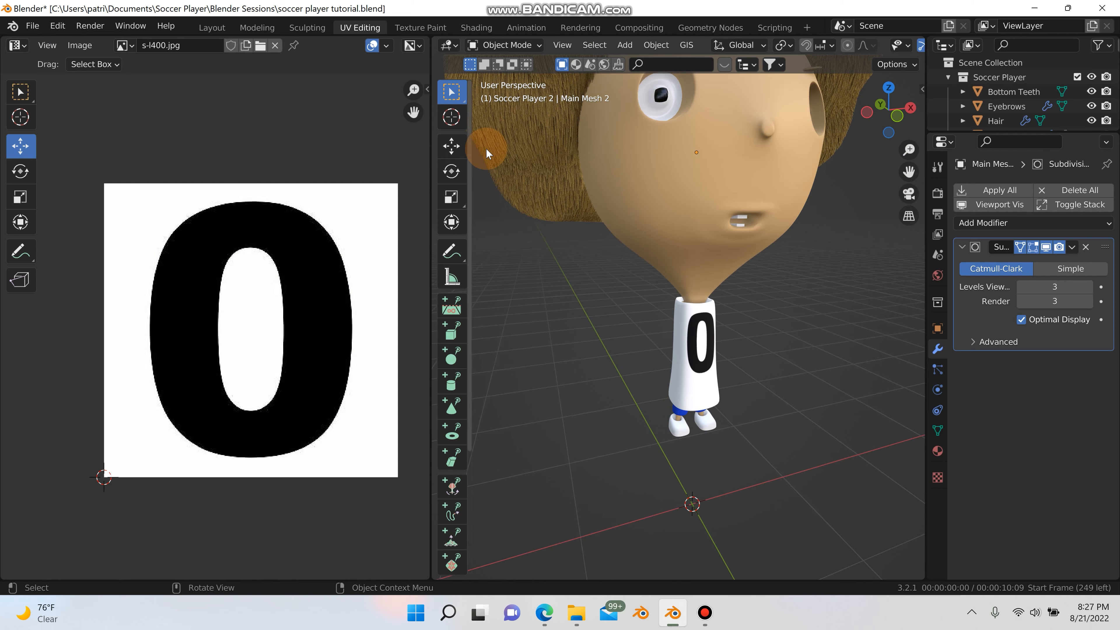
{"action": "left_click", "coordinate": [464, 31]}
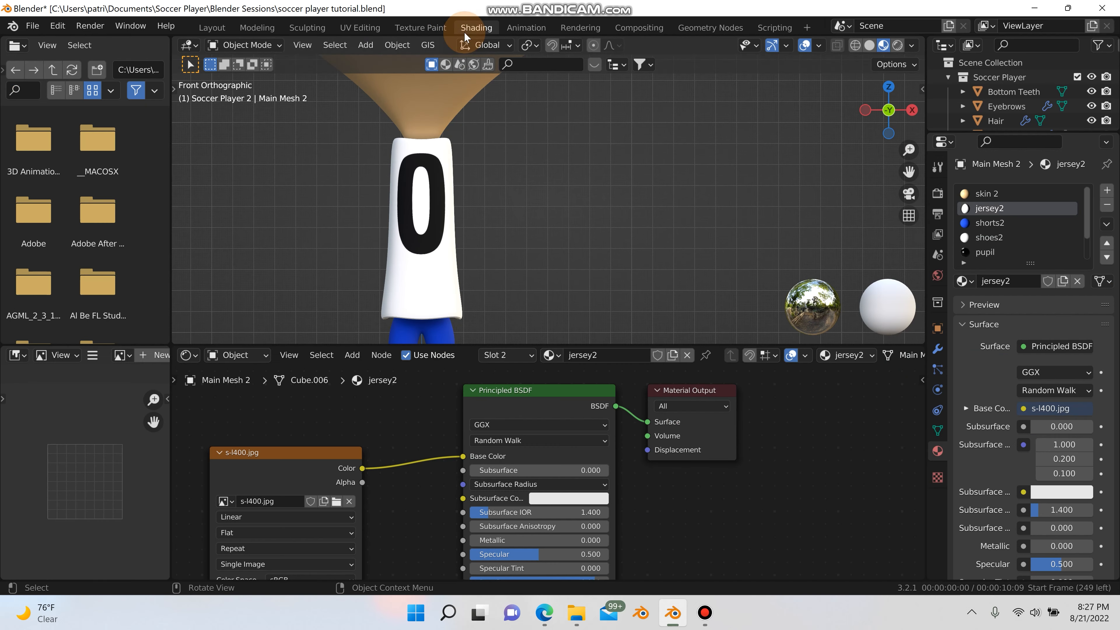
- Examine the second soccer player's jersey number from several angles and distances in the material preview
{"action": "scroll", "coordinate": [528, 238], "scroll_direction": "down", "scroll_amount": 6}
{"action": "middle_click_drag", "start_coordinate": [525, 244], "coordinate": [434, 190]}
{"action": "scroll", "coordinate": [419, 182], "scroll_direction": "up", "scroll_amount": 2}
{"action": "scroll", "coordinate": [423, 185], "scroll_direction": "down", "scroll_amount": 7}
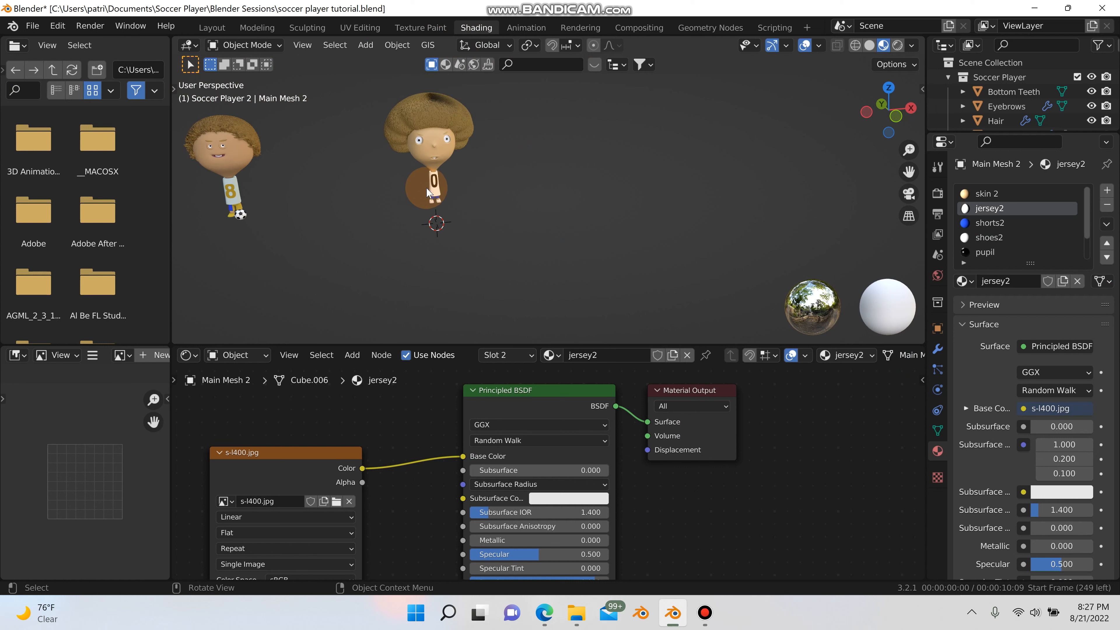
{"action": "scroll", "coordinate": [421, 183], "scroll_direction": "up", "scroll_amount": 6}
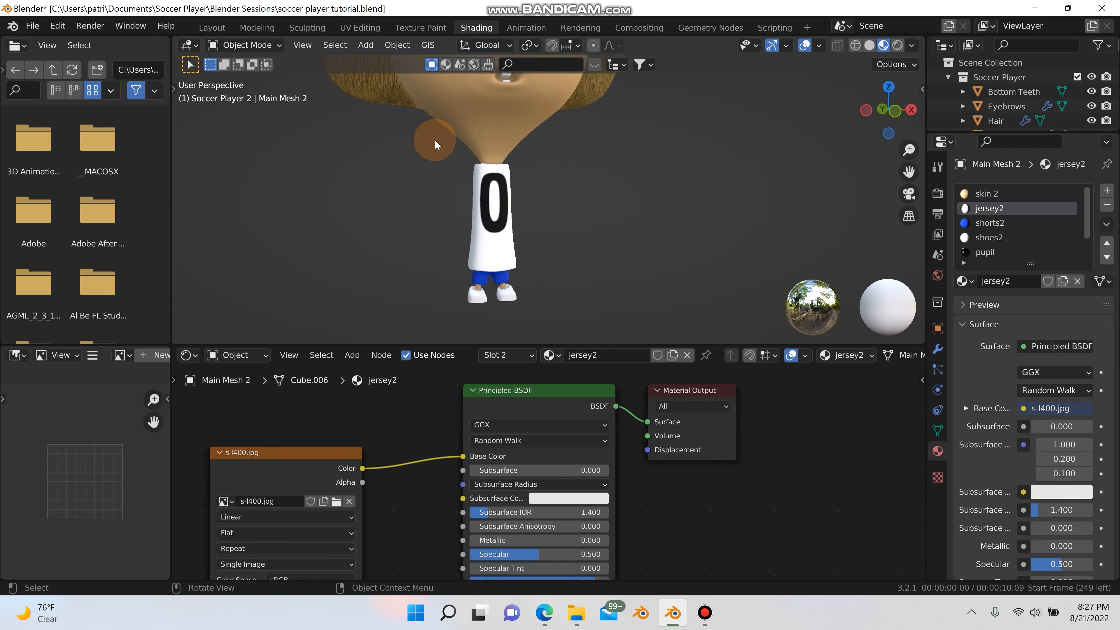
{"action": "scroll", "coordinate": [435, 139], "scroll_direction": "up", "scroll_amount": 4}
{"action": "middle_click_drag", "start_coordinate": [435, 140], "coordinate": [313, 298], "text": "shift"}
{"action": "scroll", "coordinate": [367, 271], "scroll_direction": "down", "scroll_amount": 2}
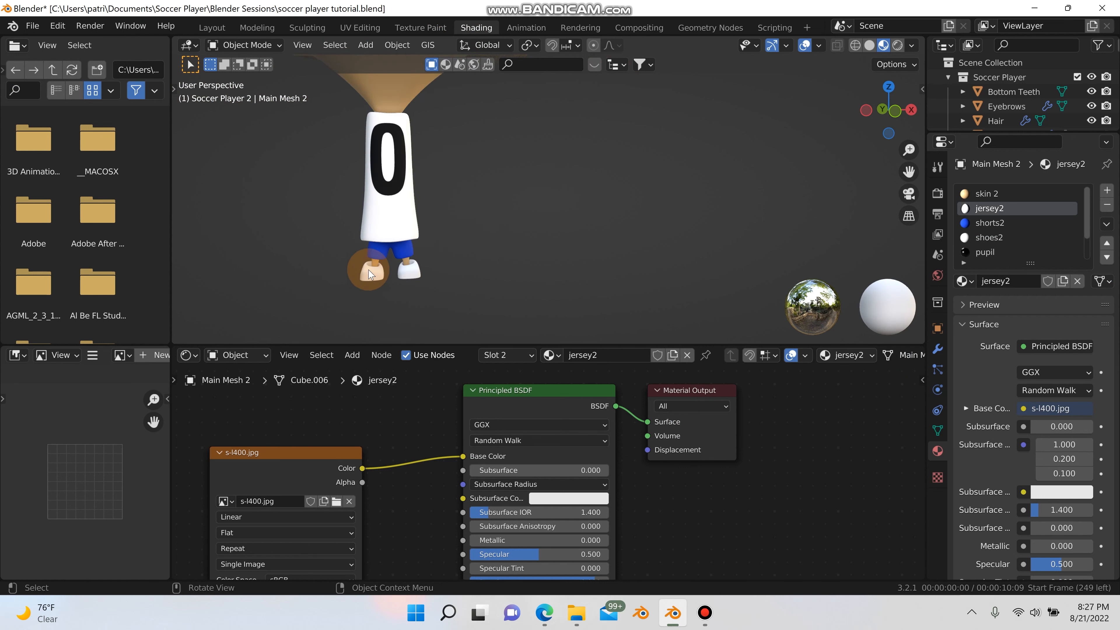
{"action": "middle_click_drag", "start_coordinate": [367, 273], "coordinate": [424, 434]}
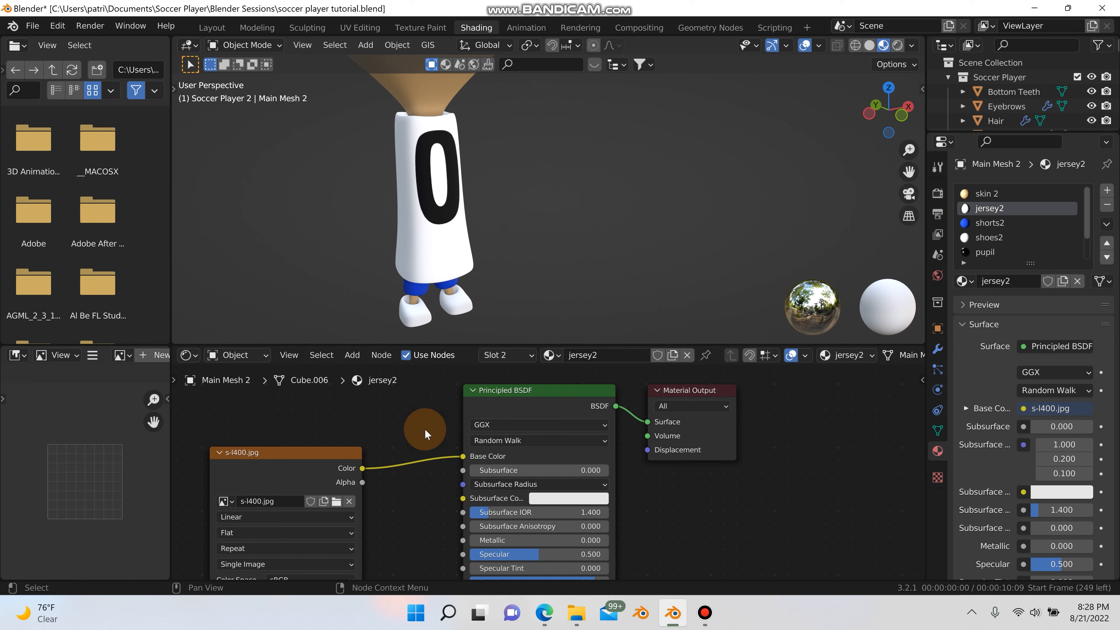
- Add a ColorRamp node between the s-l400.jpg image texture and the Principled BSDF's Base Color in the jersey2 material
{"action": "scroll", "coordinate": [406, 415], "scroll_direction": "down", "scroll_amount": 2}
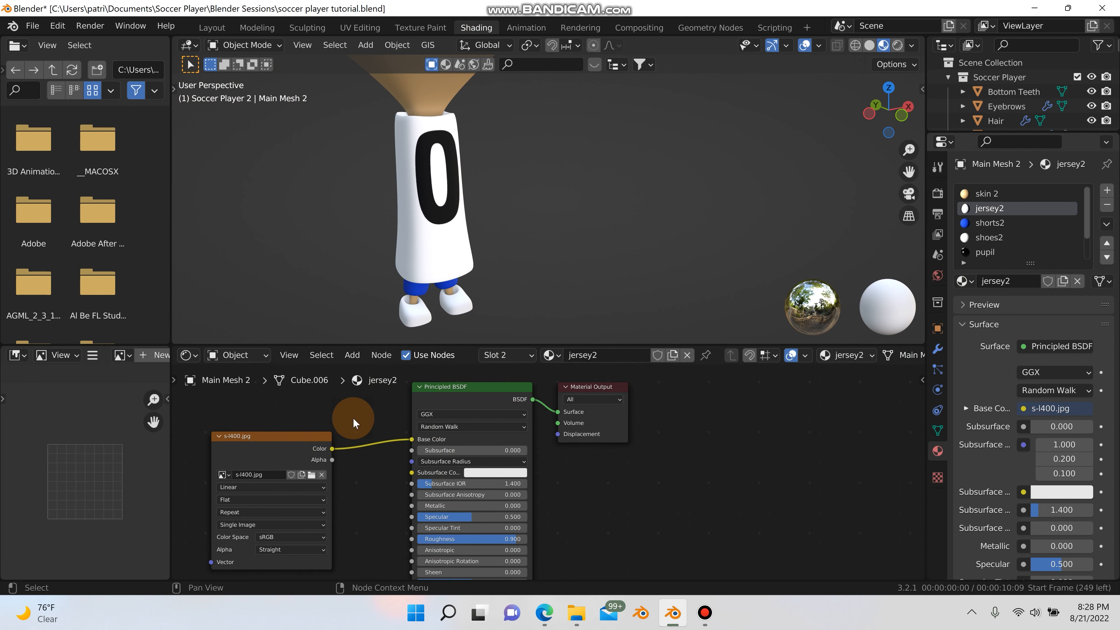
{"action": "key", "text": "shift+a"}
{"action": "left_click", "coordinate": [338, 410]}
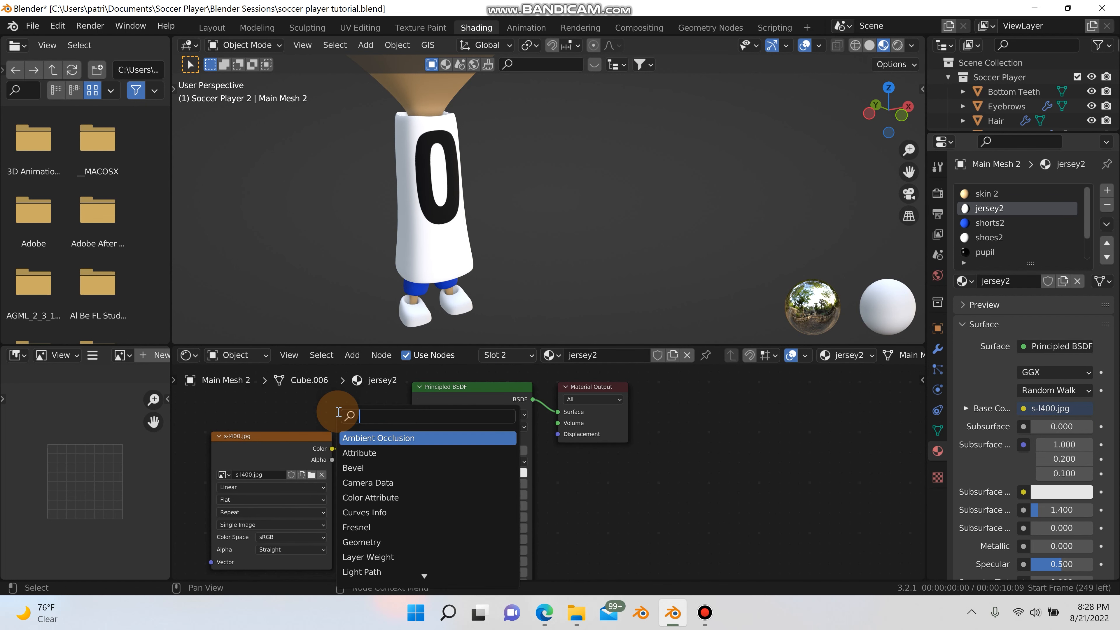
{"action": "type", "text": "colo"}
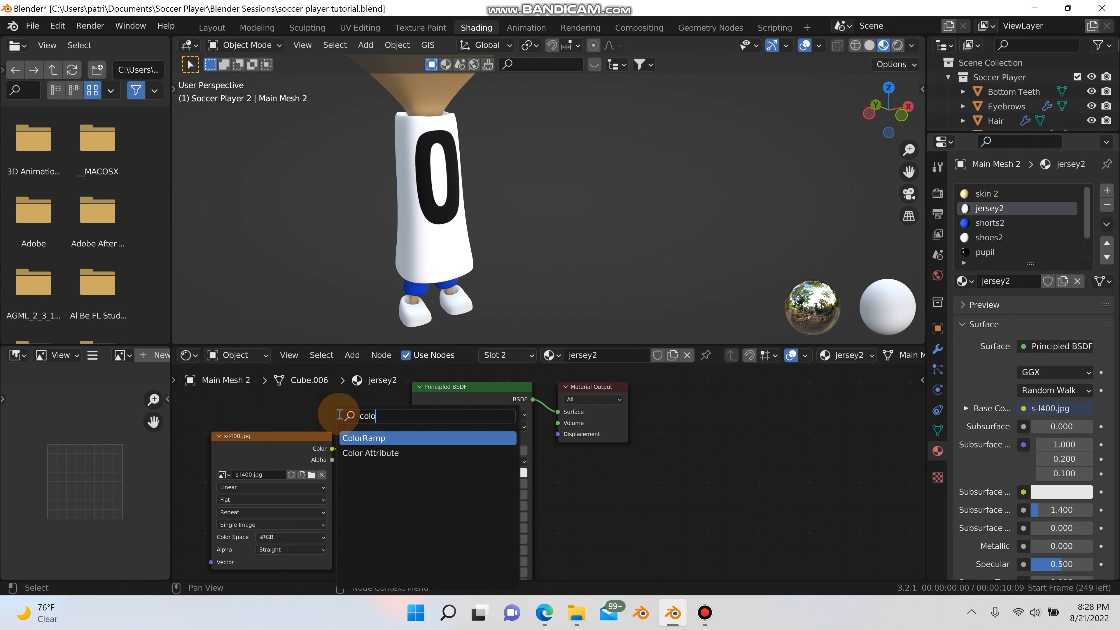
{"action": "key", "text": "Return"}
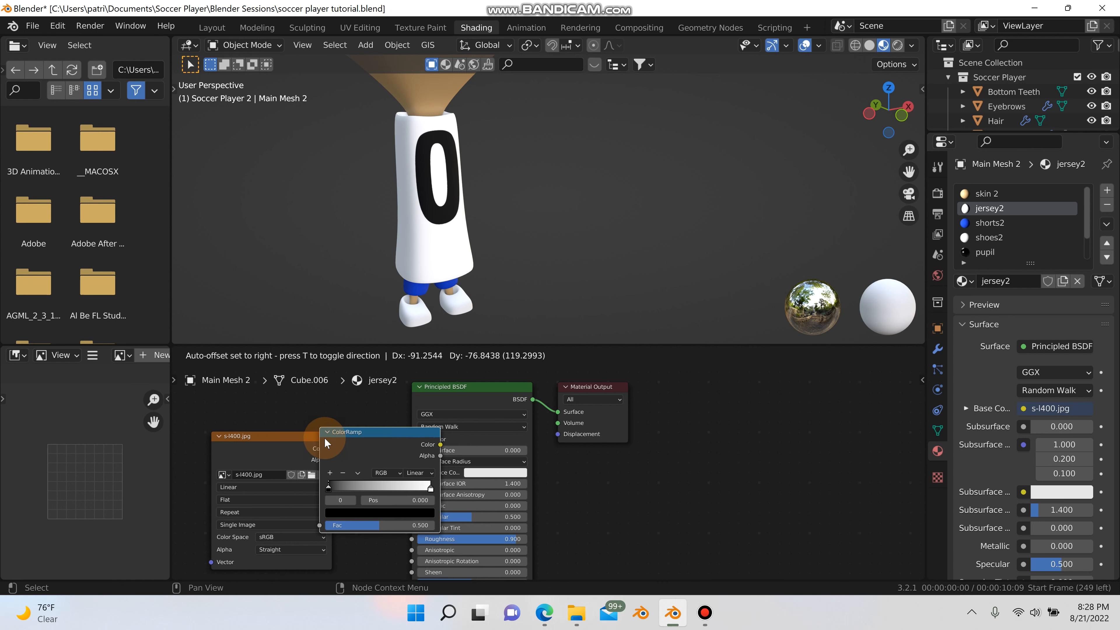
{"action": "left_click", "coordinate": [325, 437]}
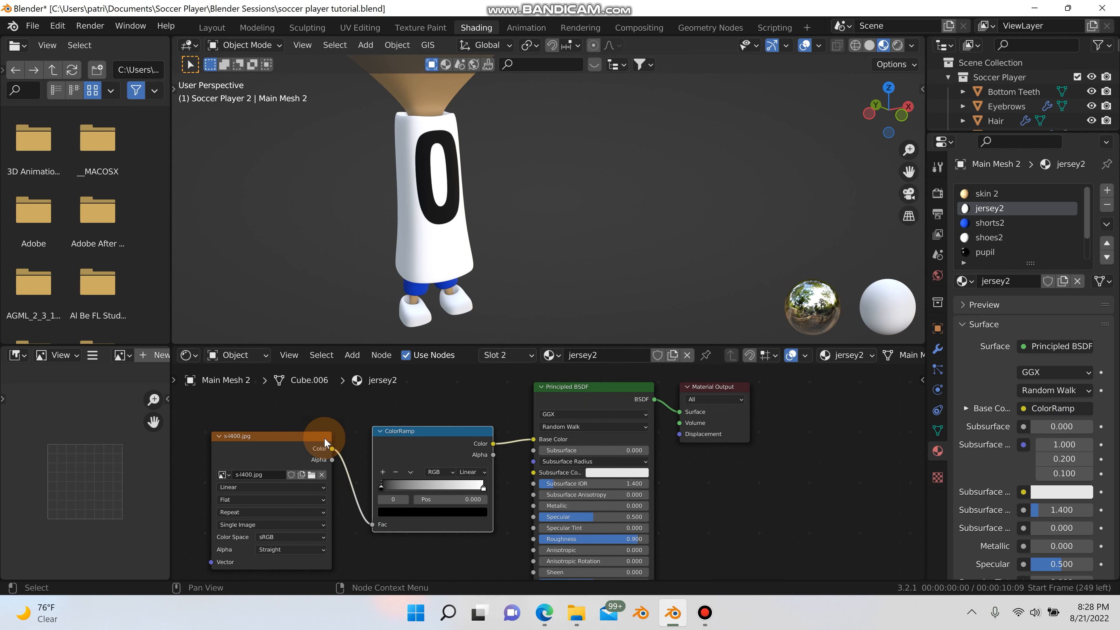
{"action": "left_click", "coordinate": [705, 611]}
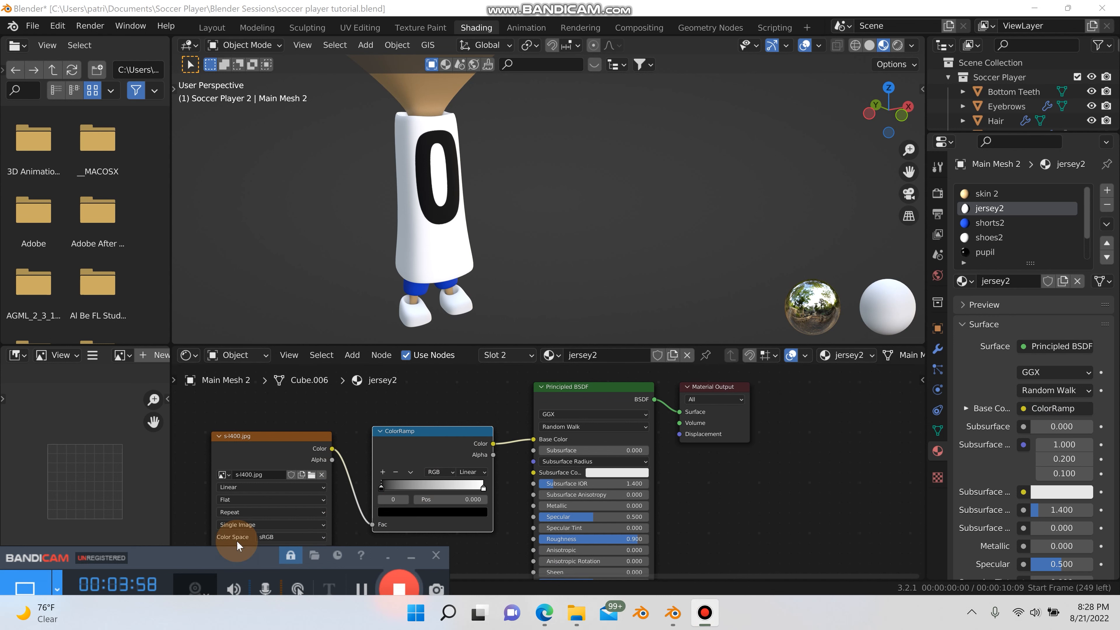
{"action": "left_click_drag", "start_coordinate": [236, 556], "coordinate": [203, 576]}
- Recolor the ColorRamp's white stop at position 1.000 to a bright red for the jersey fabric
{"action": "scroll", "coordinate": [360, 498], "scroll_direction": "up", "scroll_amount": 1}
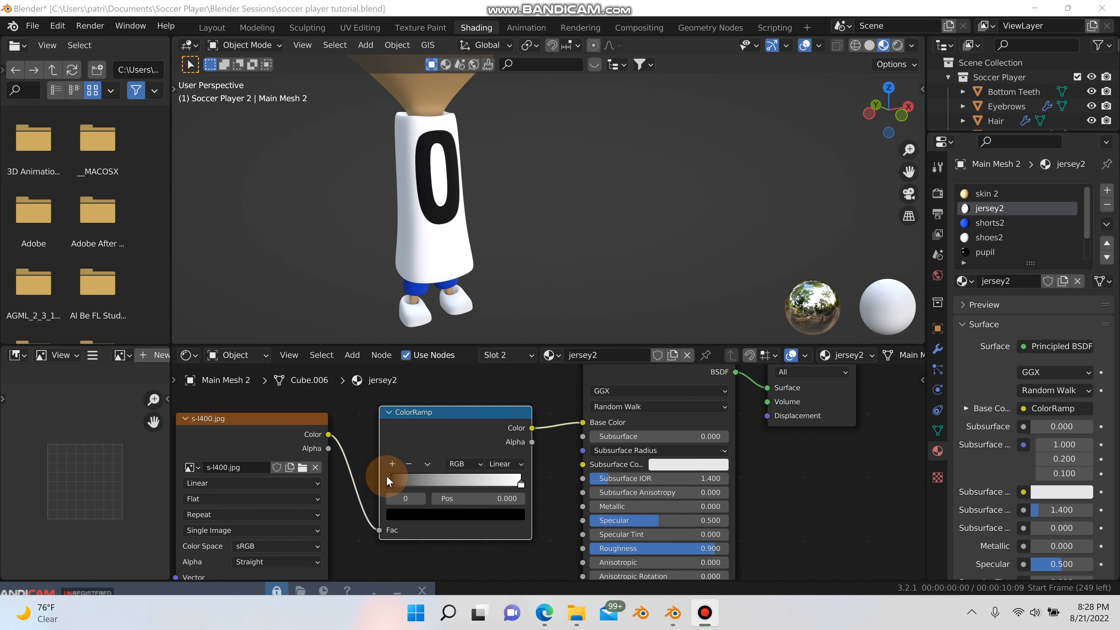
{"action": "left_click_drag", "start_coordinate": [518, 487], "coordinate": [562, 532]}
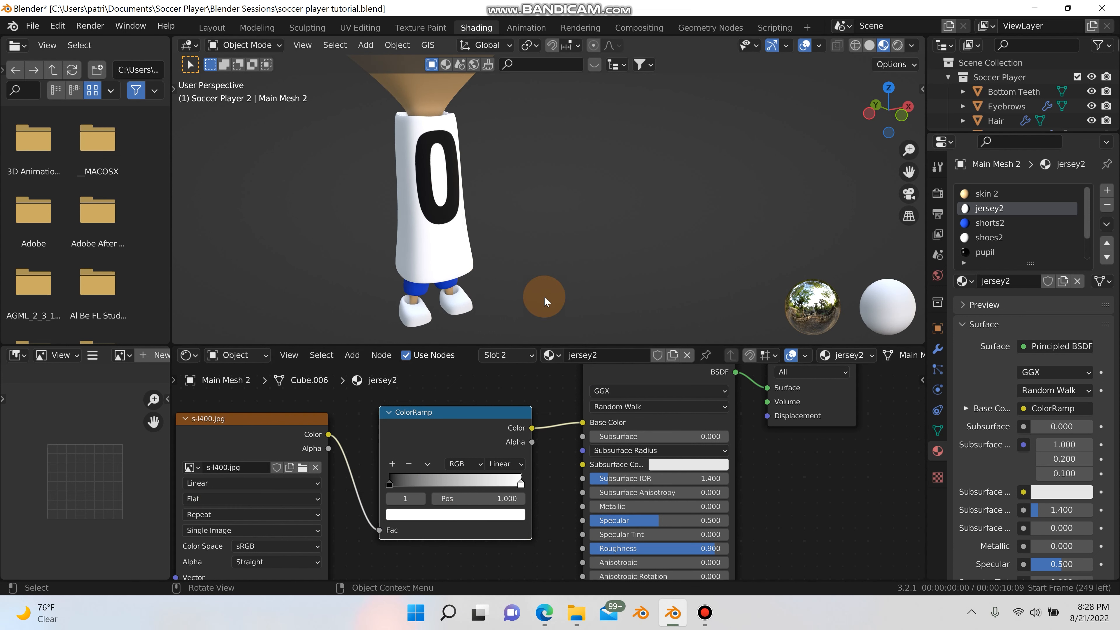
{"action": "left_click", "coordinate": [504, 514]}
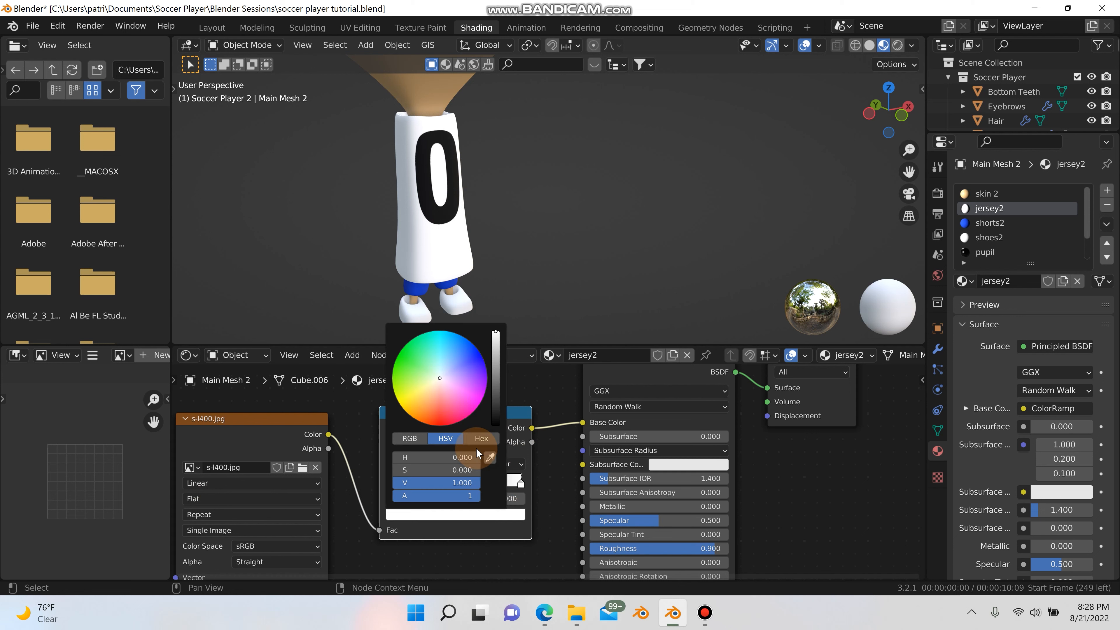
{"action": "left_click_drag", "start_coordinate": [454, 395], "coordinate": [435, 425]}
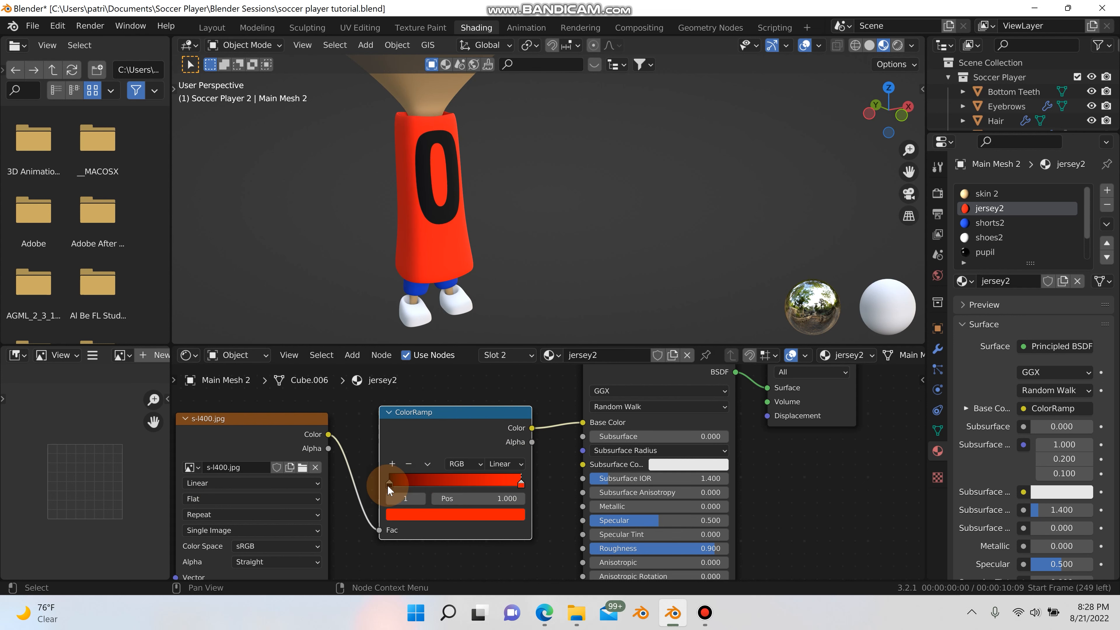
- Set the ColorRamp's black stop to the blue sampled from the character's shorts and check the number on the whole character
{"action": "left_click", "coordinate": [388, 483]}
{"action": "middle_click_drag", "start_coordinate": [467, 282], "coordinate": [495, 164]}
{"action": "scroll", "coordinate": [472, 223], "scroll_direction": "up", "scroll_amount": 3}
{"action": "scroll", "coordinate": [483, 218], "scroll_direction": "down", "scroll_amount": 1}
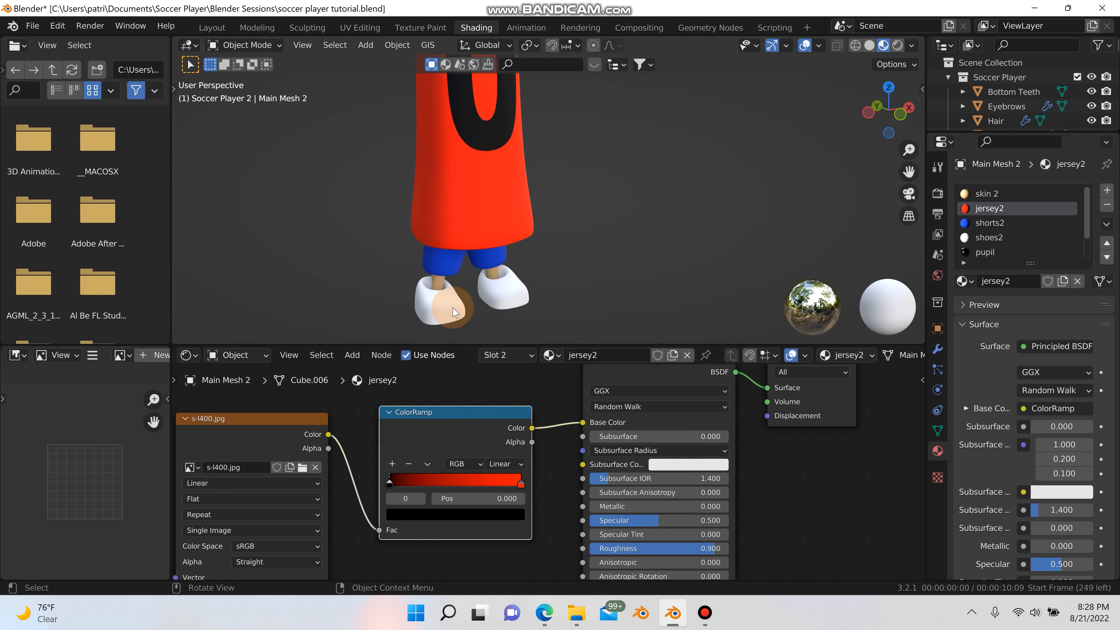
{"action": "left_click", "coordinate": [406, 515]}
{"action": "left_click_drag", "start_coordinate": [489, 410], "coordinate": [487, 426]}
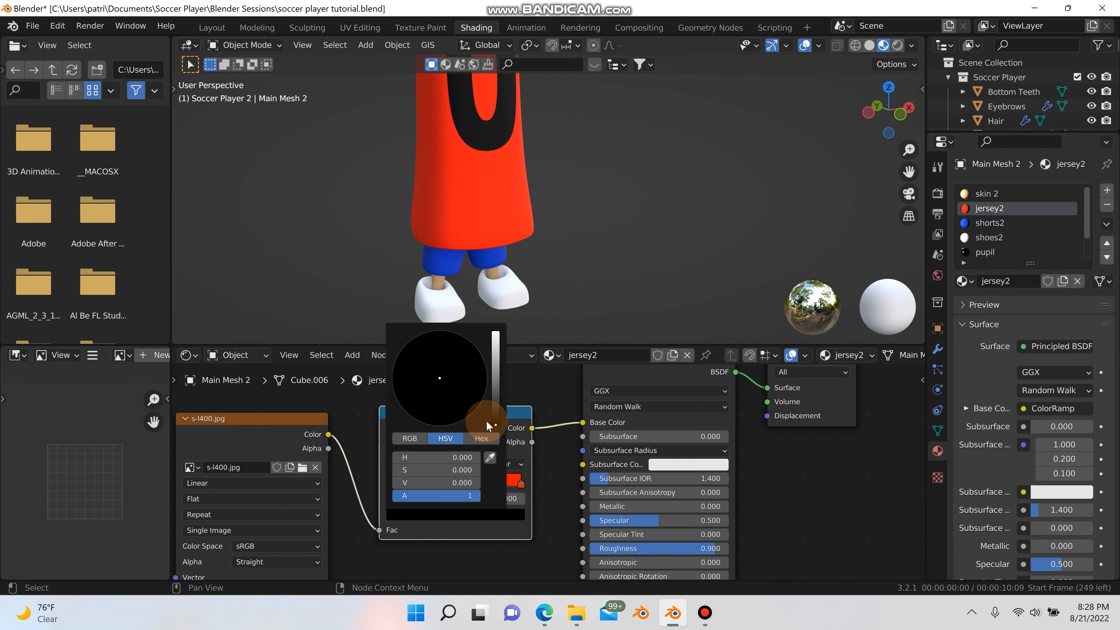
{"action": "left_click", "coordinate": [490, 459]}
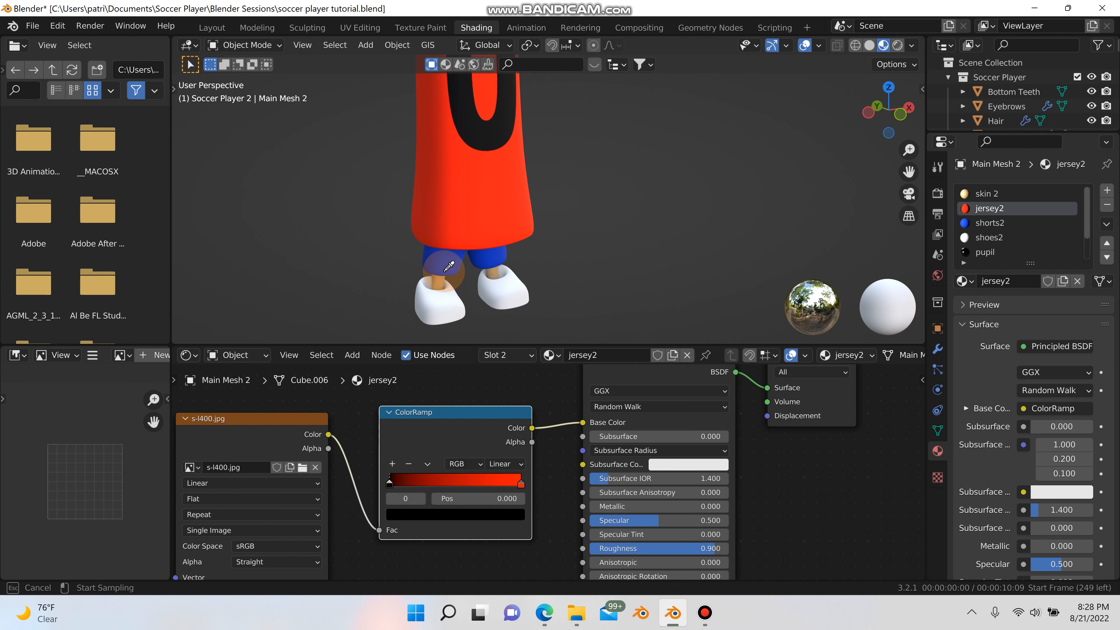
{"action": "left_click", "coordinate": [443, 262]}
{"action": "scroll", "coordinate": [622, 210], "scroll_direction": "down", "scroll_amount": 11}
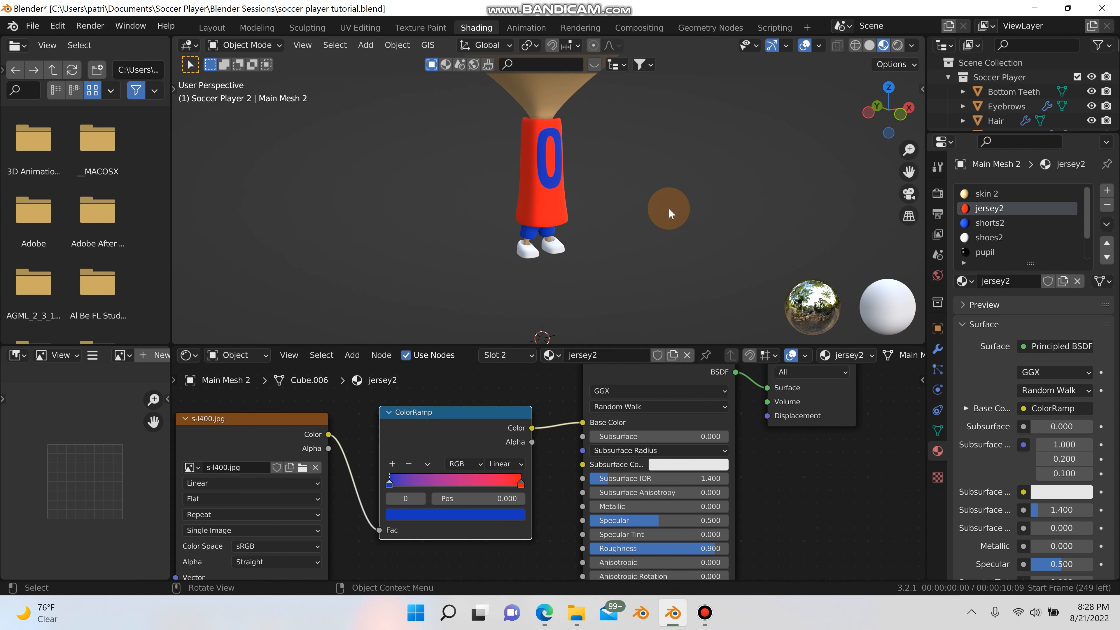
{"action": "scroll", "coordinate": [659, 205], "scroll_direction": "up", "scroll_amount": 3}
{"action": "mouse_move", "coordinate": [618, 201]}
{"action": "middle_mouse_down"}
{"action": "mouse_move", "coordinate": [599, 188]}
{"action": "mouse_move", "coordinate": [607, 181]}
{"action": "middle_mouse_up"}
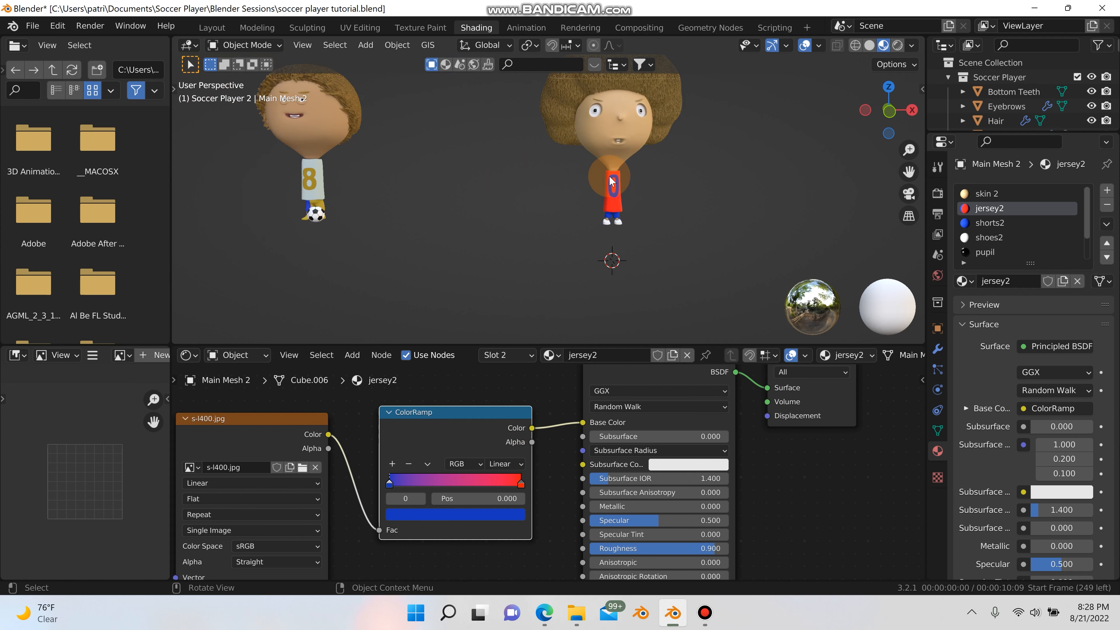
- Desaturate the ColorRamp's blue stop to a light bluish gray and check the number on the whole character
{"action": "scroll", "coordinate": [609, 179], "scroll_direction": "up", "scroll_amount": 8}
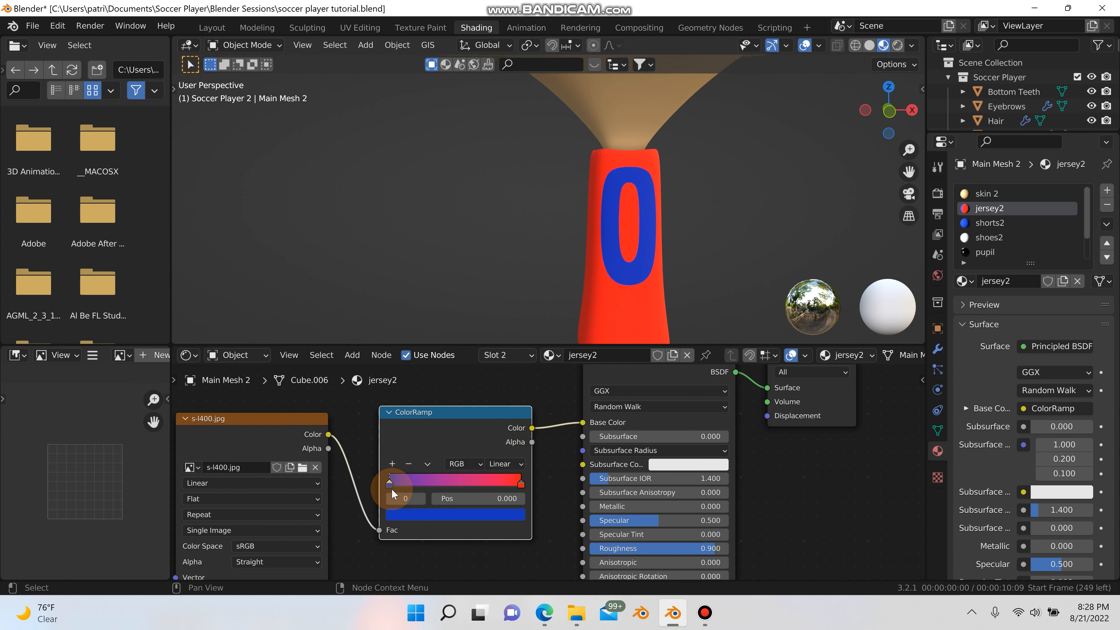
{"action": "left_click", "coordinate": [419, 514]}
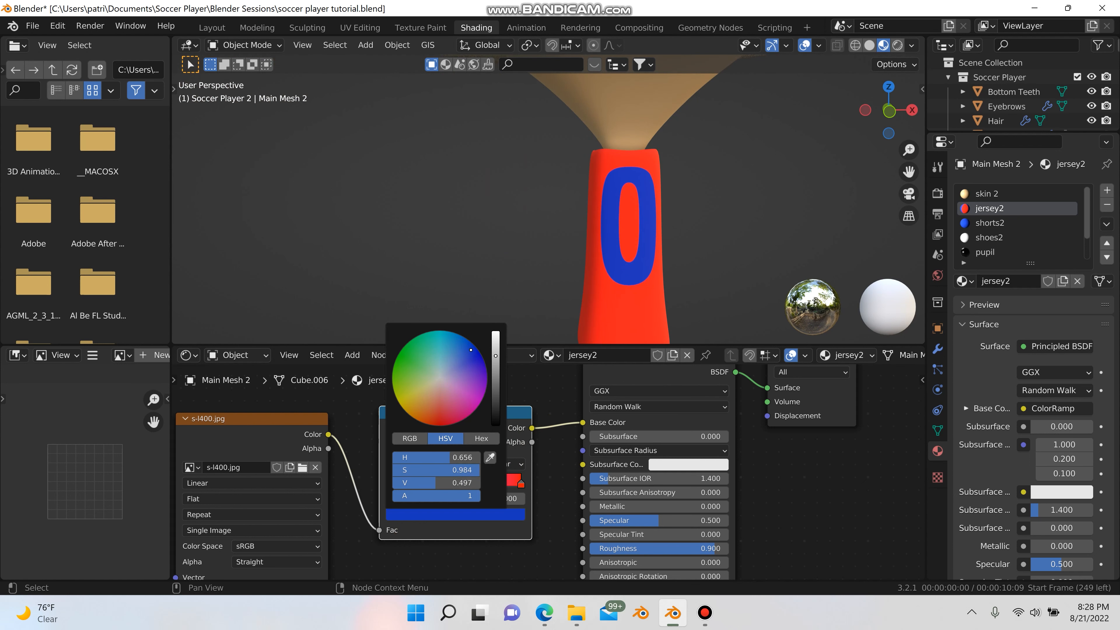
{"action": "left_click_drag", "start_coordinate": [461, 386], "coordinate": [442, 378]}
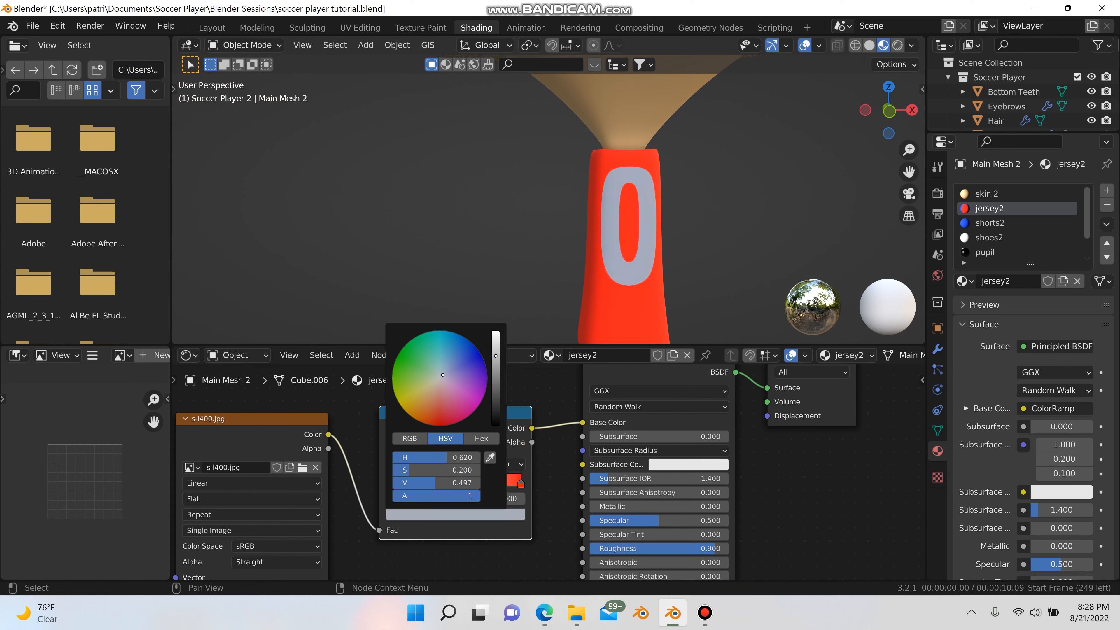
{"action": "scroll", "coordinate": [502, 245], "scroll_direction": "down", "scroll_amount": 9}
{"action": "scroll", "coordinate": [506, 242], "scroll_direction": "up", "scroll_amount": 3}
{"action": "middle_click_drag", "start_coordinate": [520, 249], "coordinate": [534, 250]}
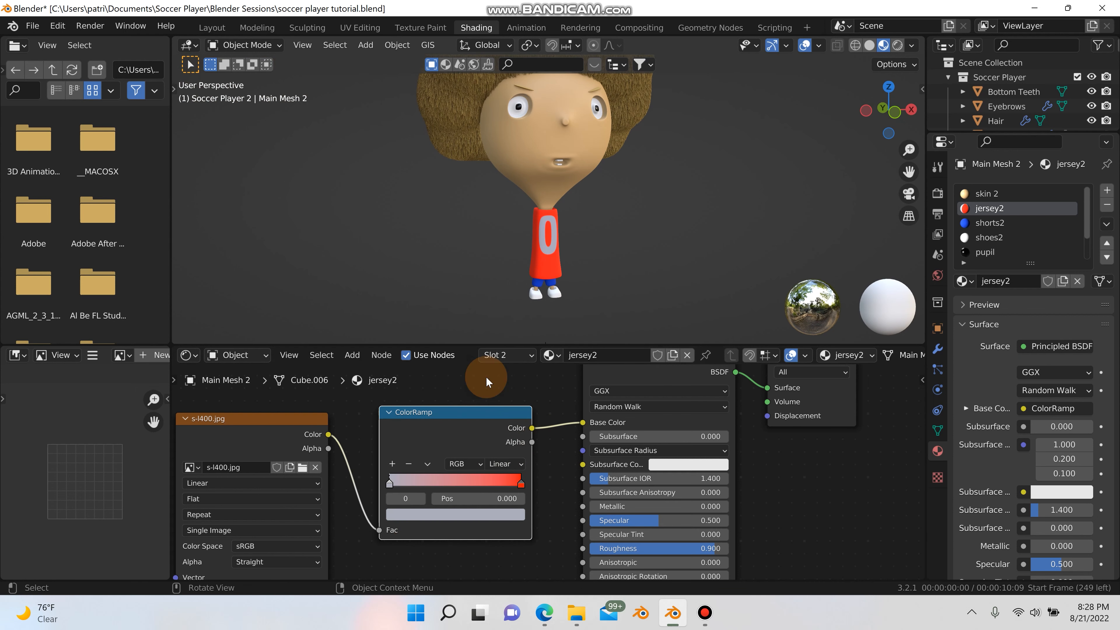
- Resample the shorts' blue for the ColorRamp's gray stop and move the red stop to position 0.811
{"action": "scroll", "coordinate": [487, 382], "scroll_direction": "up", "scroll_amount": 1}
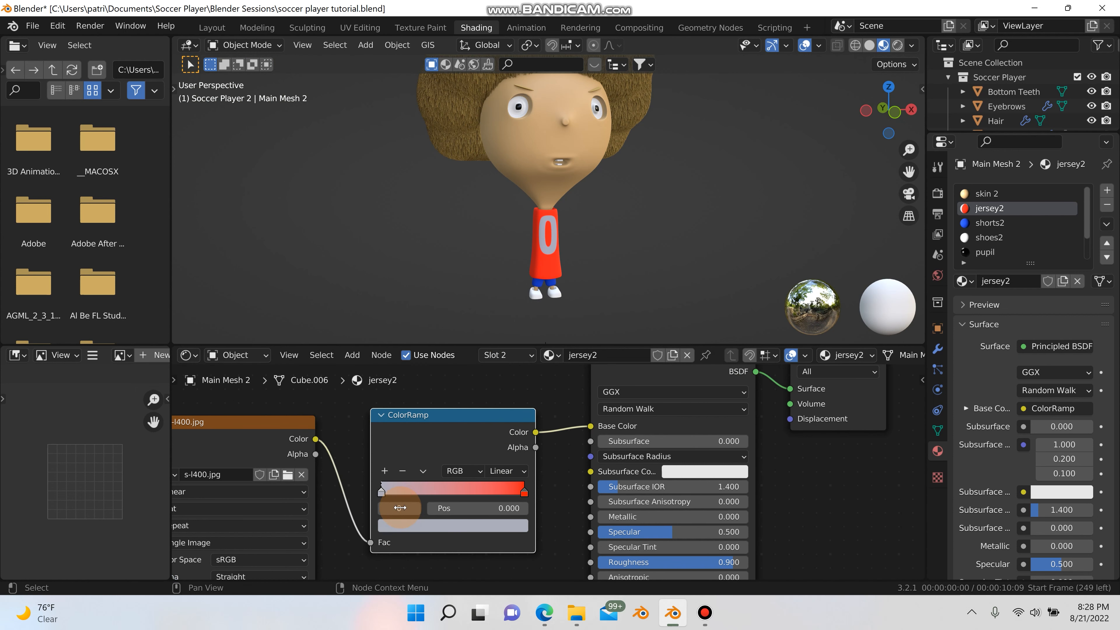
{"action": "left_click", "coordinate": [406, 527]}
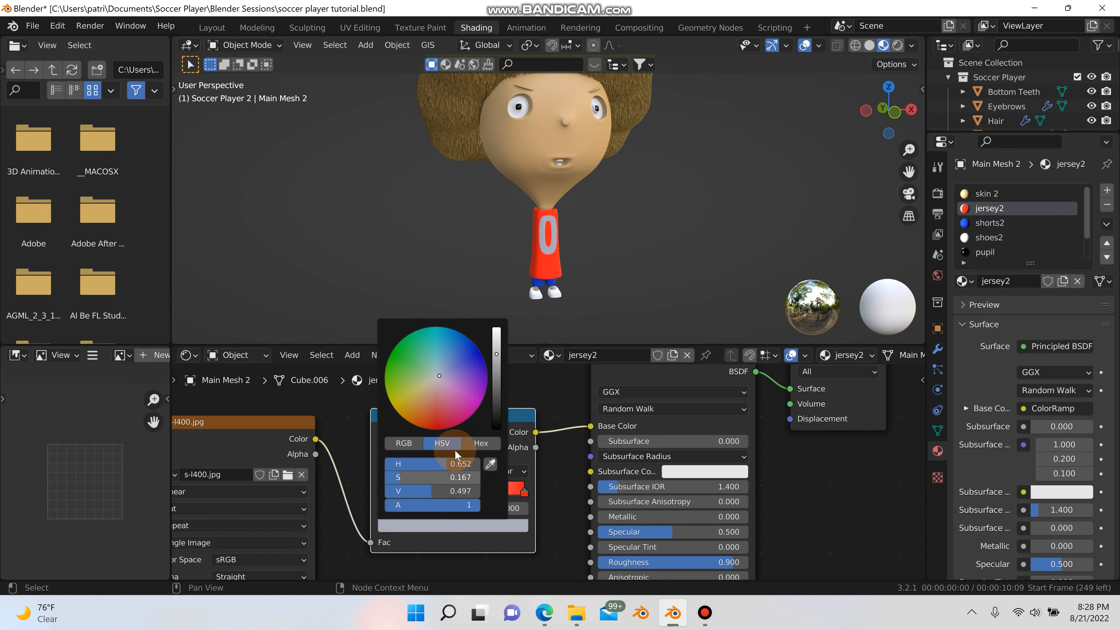
{"action": "left_click", "coordinate": [490, 463]}
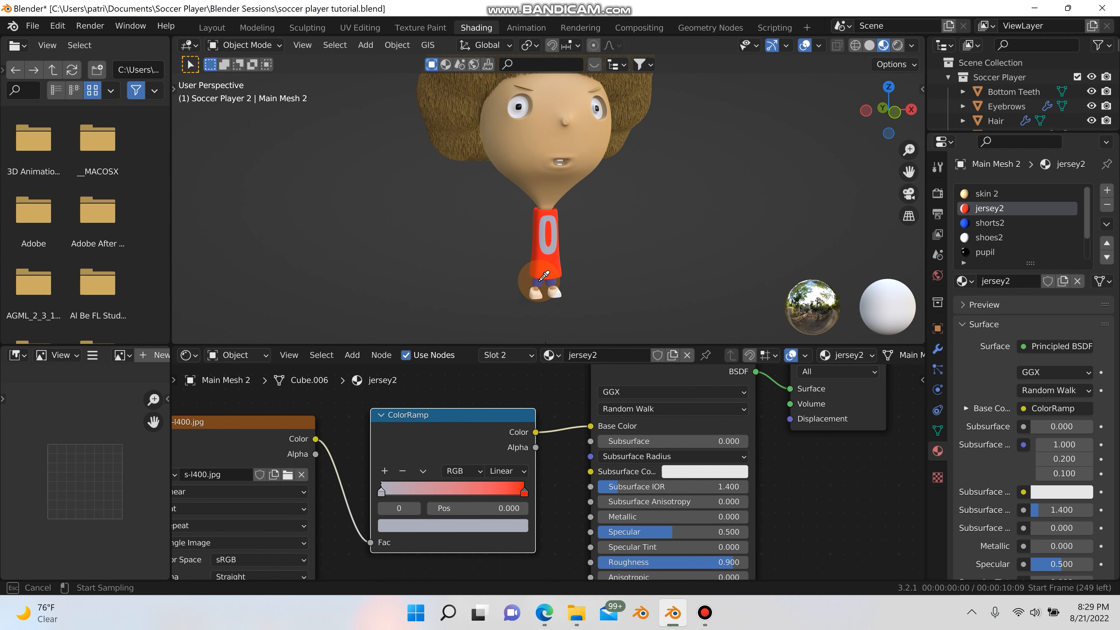
{"action": "left_click", "coordinate": [540, 279]}
{"action": "middle_click_drag", "start_coordinate": [538, 275], "coordinate": [675, 203]}
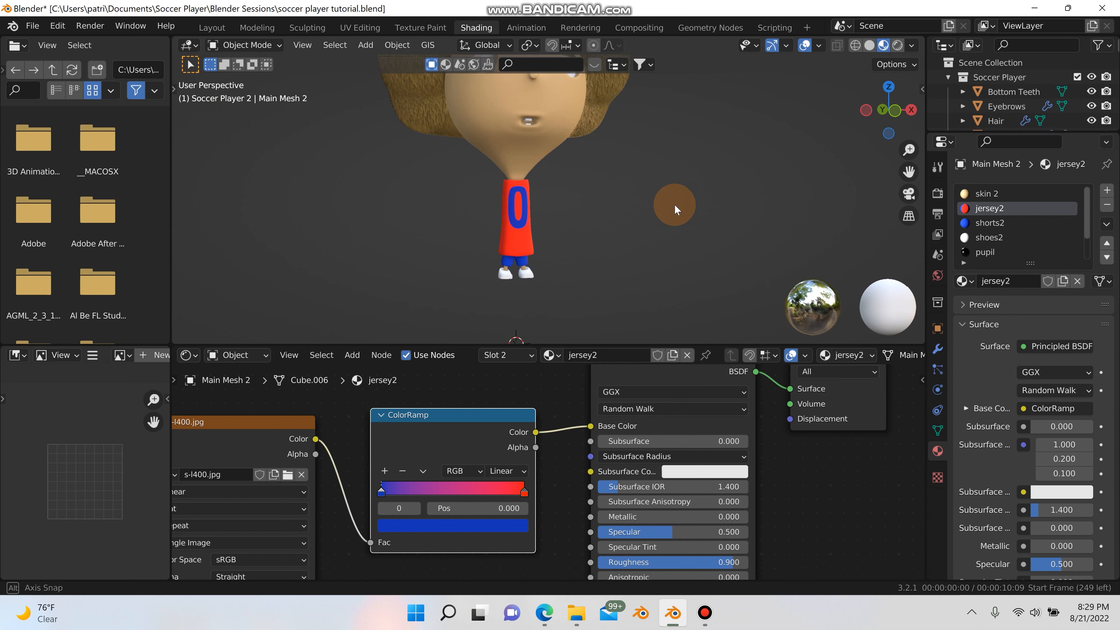
{"action": "scroll", "coordinate": [595, 189], "scroll_direction": "up", "scroll_amount": 5}
{"action": "middle_click_drag", "start_coordinate": [548, 189], "coordinate": [633, 168], "text": "shift"}
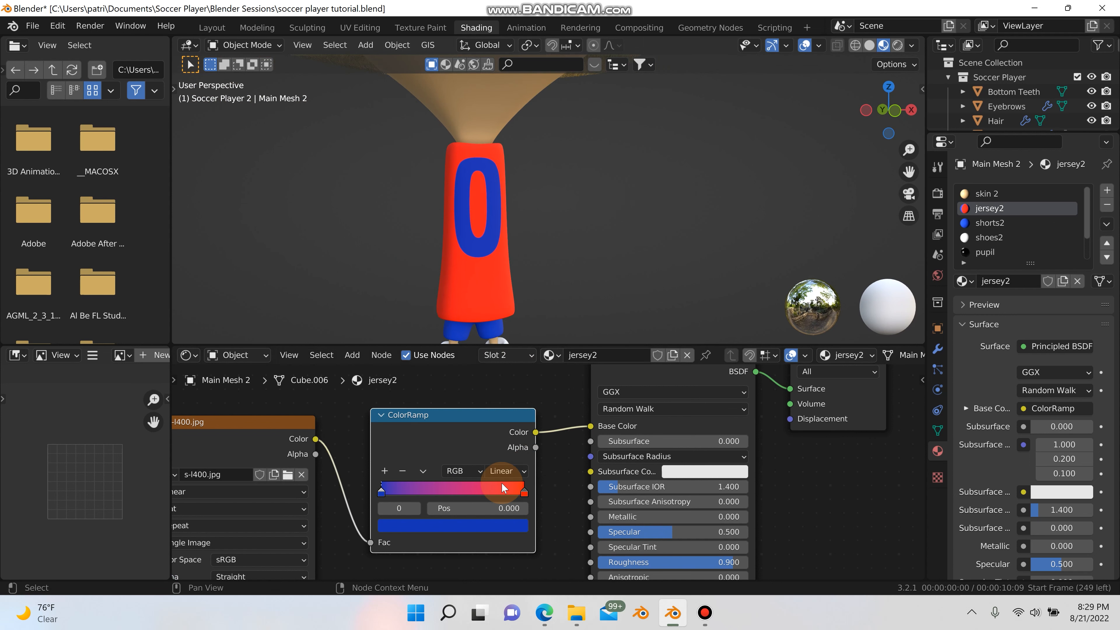
{"action": "left_click_drag", "start_coordinate": [520, 489], "coordinate": [539, 505]}
- Try swapping the jersey and number colors by moving the blue stop past the red one to position 0.987, and undo the move
{"action": "left_click_drag", "start_coordinate": [382, 491], "coordinate": [577, 494]}
{"action": "scroll", "coordinate": [594, 232], "scroll_direction": "down", "scroll_amount": 6}
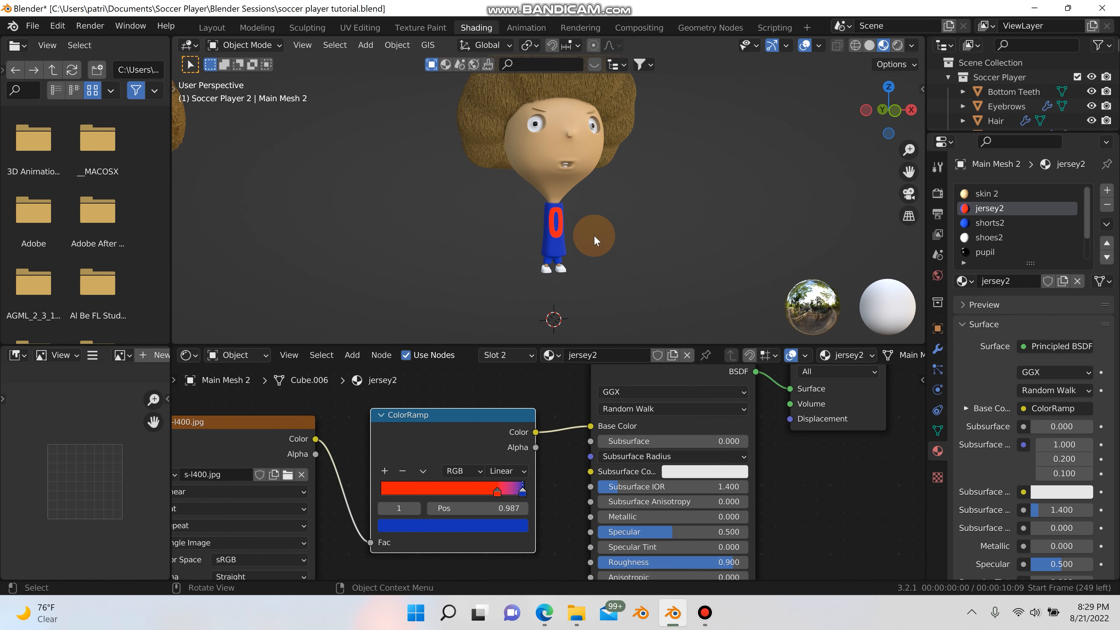
{"action": "scroll", "coordinate": [593, 235], "scroll_direction": "up", "scroll_amount": 7}
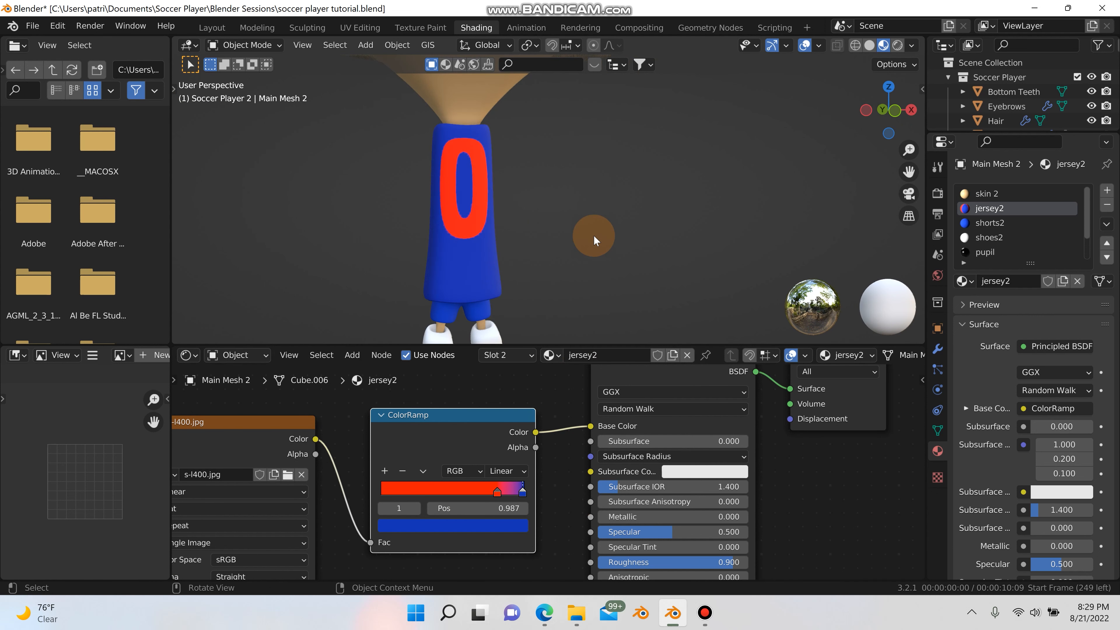
{"action": "key", "text": "ctrl+z"}
{"action": "scroll", "coordinate": [590, 231], "scroll_direction": "down", "scroll_amount": 3}
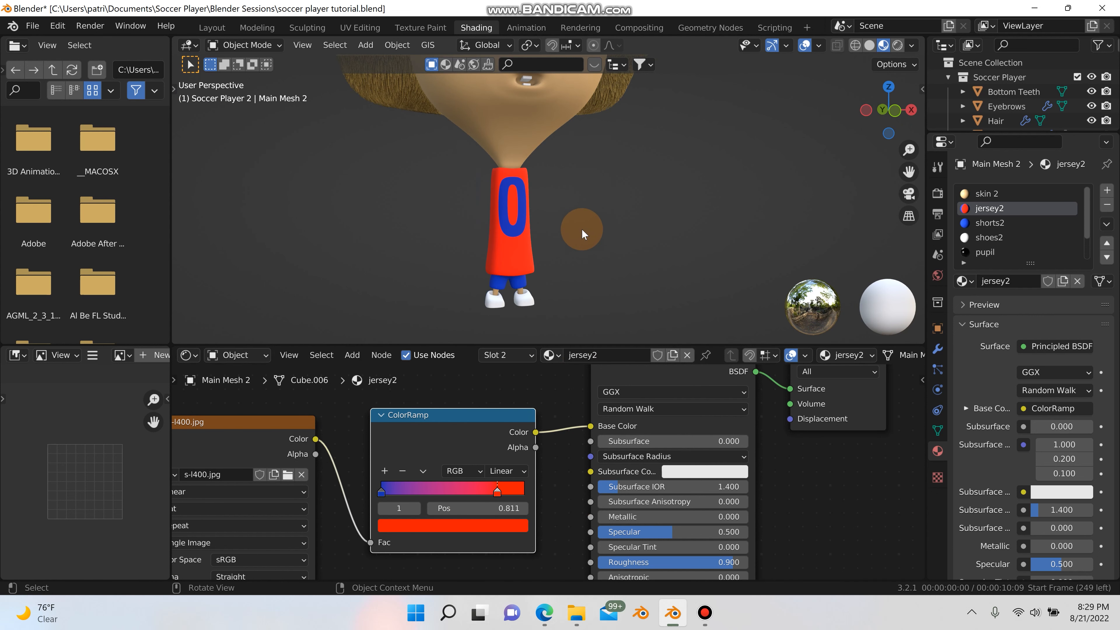
- Change the ColorRamp's red stop to a golden yellow with hue 0.138, saturation 0.952 and value 0.584
{"action": "left_click", "coordinate": [501, 525]}
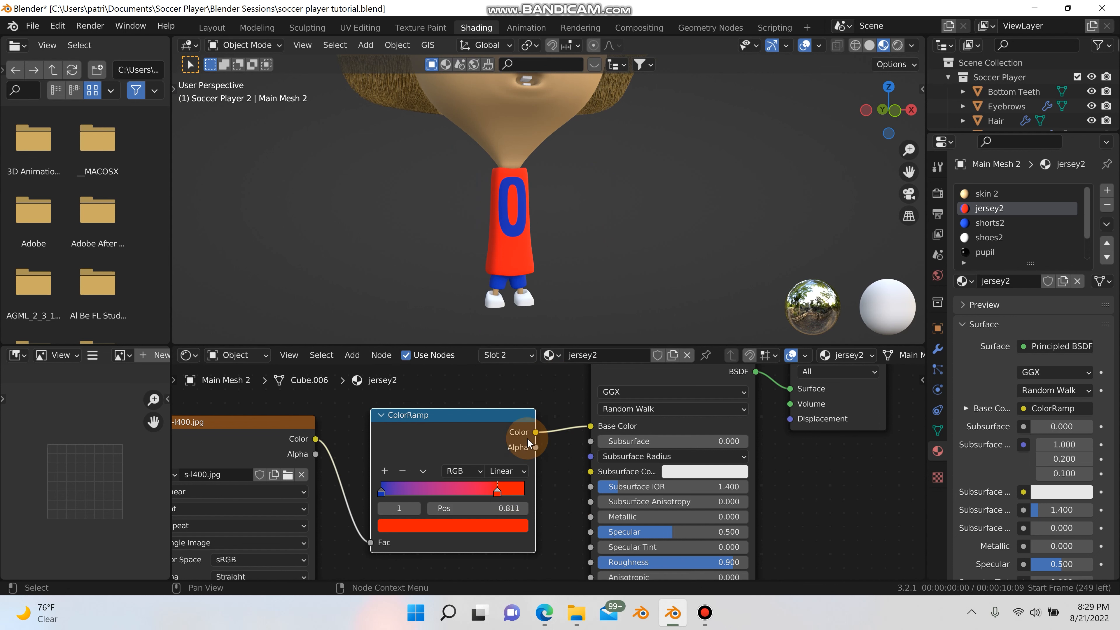
{"action": "left_click", "coordinate": [510, 529]}
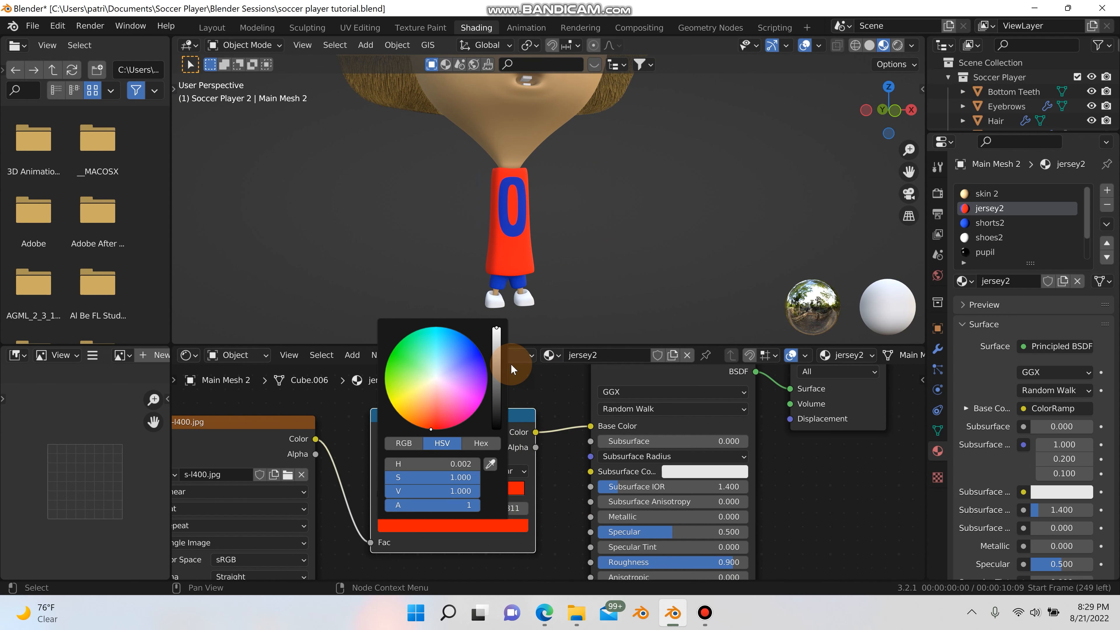
{"action": "mouse_move", "coordinate": [496, 338]}
{"action": "left_mouse_down"}
{"action": "mouse_move", "coordinate": [496, 359]}
{"action": "mouse_move", "coordinate": [497, 348]}
{"action": "left_mouse_up"}
{"action": "mouse_move", "coordinate": [442, 400]}
{"action": "left_mouse_down"}
{"action": "mouse_move", "coordinate": [422, 365]}
{"action": "mouse_move", "coordinate": [482, 354]}
{"action": "mouse_move", "coordinate": [482, 369]}
{"action": "mouse_move", "coordinate": [404, 401]}
{"action": "left_mouse_up"}
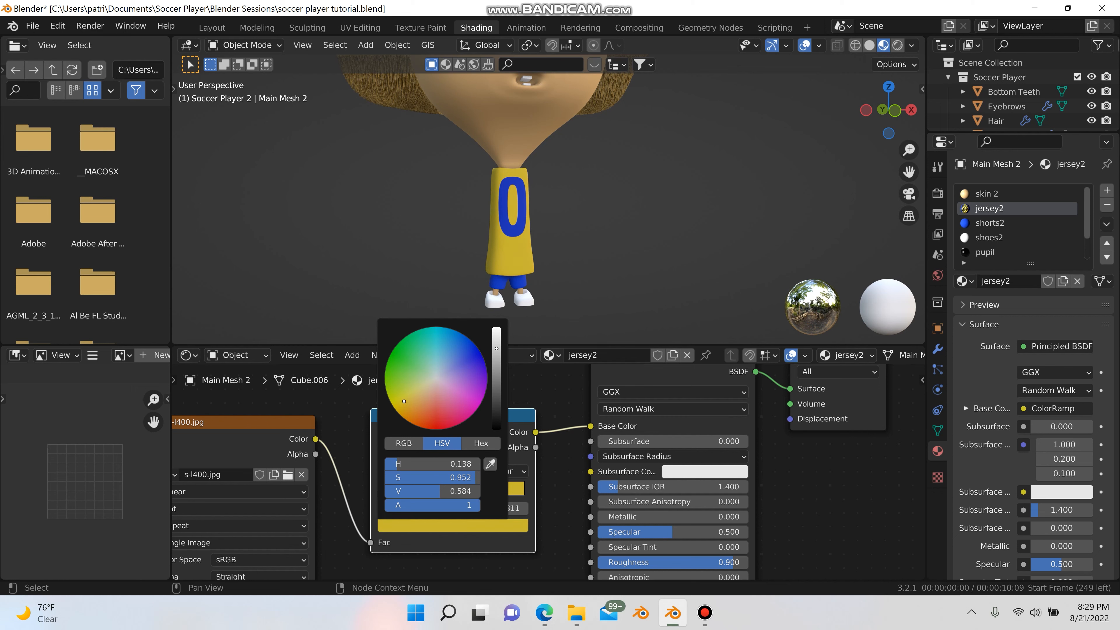
- Save the file and switch to the Layout workspace to view the recolored jersey on the whole character
{"action": "scroll", "coordinate": [502, 265], "scroll_direction": "down", "scroll_amount": 6}
{"action": "middle_click_drag", "start_coordinate": [499, 260], "coordinate": [466, 255]}
{"action": "scroll", "coordinate": [466, 245], "scroll_direction": "up", "scroll_amount": 4}
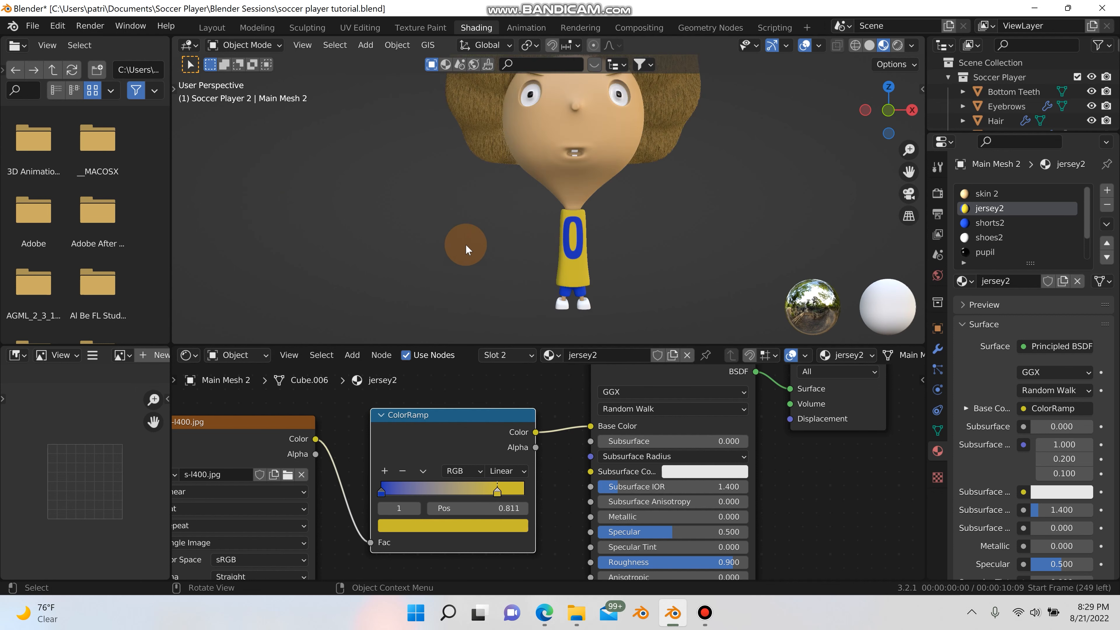
{"action": "scroll", "coordinate": [465, 243], "scroll_direction": "down", "scroll_amount": 2}
{"action": "middle_click_drag", "start_coordinate": [581, 243], "coordinate": [768, 238], "text": "shift"}
{"action": "scroll", "coordinate": [514, 233], "scroll_direction": "up", "scroll_amount": 2}
{"action": "middle_click_drag", "start_coordinate": [513, 232], "coordinate": [405, 260]}
{"action": "scroll", "coordinate": [568, 237], "scroll_direction": "down", "scroll_amount": 1}
{"action": "scroll", "coordinate": [553, 231], "scroll_direction": "up", "scroll_amount": 2}
{"action": "scroll", "coordinate": [677, 208], "scroll_direction": "up", "scroll_amount": 2}
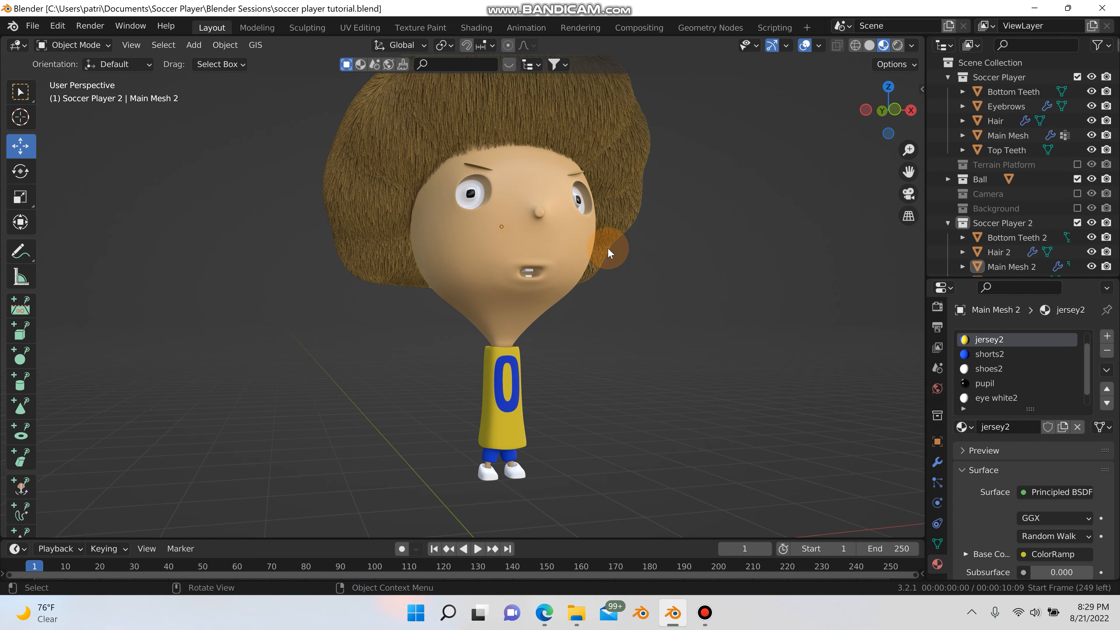
- Examine both soccer players side by side and the second player's face up close in the material preview
{"action": "middle_click_drag", "start_coordinate": [586, 257], "coordinate": [780, 258]}
{"action": "scroll", "coordinate": [558, 255], "scroll_direction": "up", "scroll_amount": 2}
{"action": "scroll", "coordinate": [695, 265], "scroll_direction": "up", "scroll_amount": 2}
{"action": "middle_click_drag", "start_coordinate": [707, 263], "coordinate": [658, 284]}
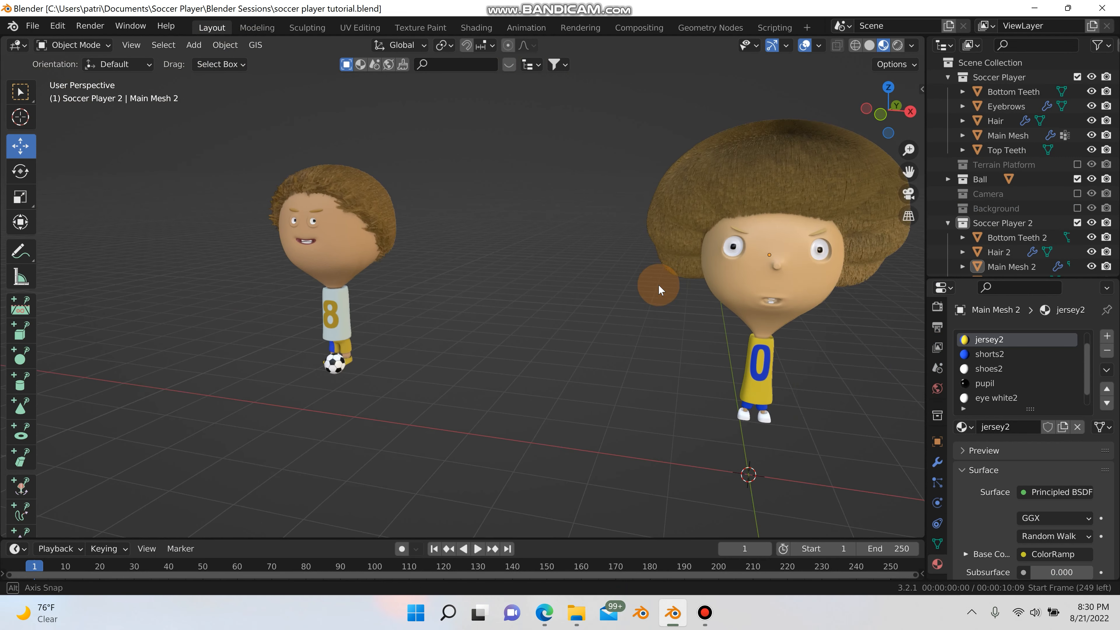
{"action": "scroll", "coordinate": [786, 262], "scroll_direction": "up", "scroll_amount": 3}
{"action": "scroll", "coordinate": [787, 265], "scroll_direction": "down", "scroll_amount": 5}
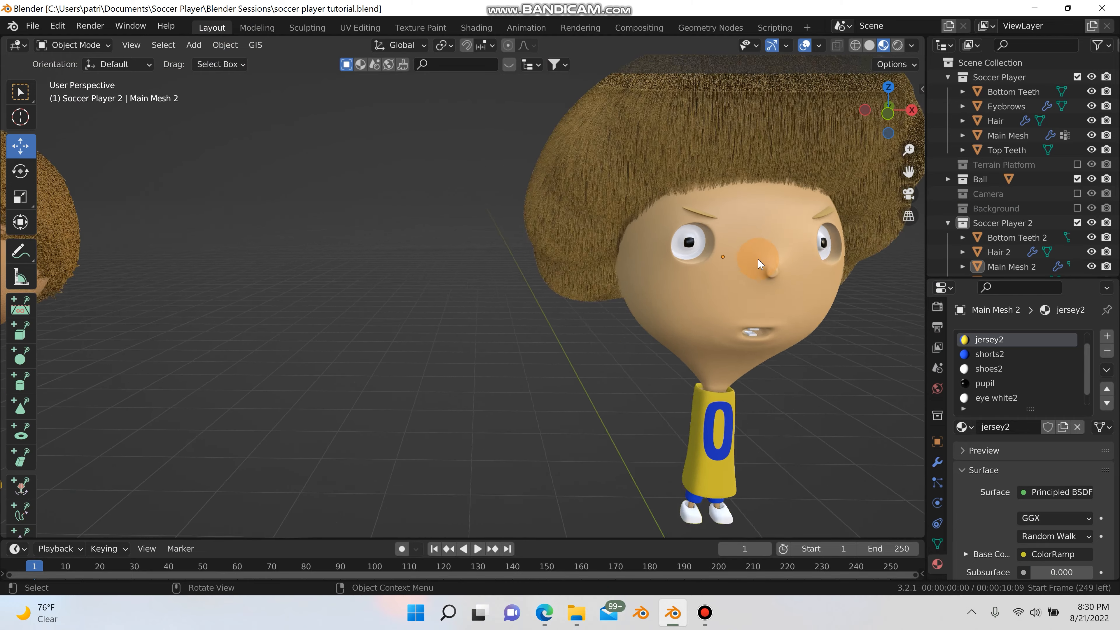
{"action": "scroll", "coordinate": [755, 264], "scroll_direction": "up", "scroll_amount": 8}
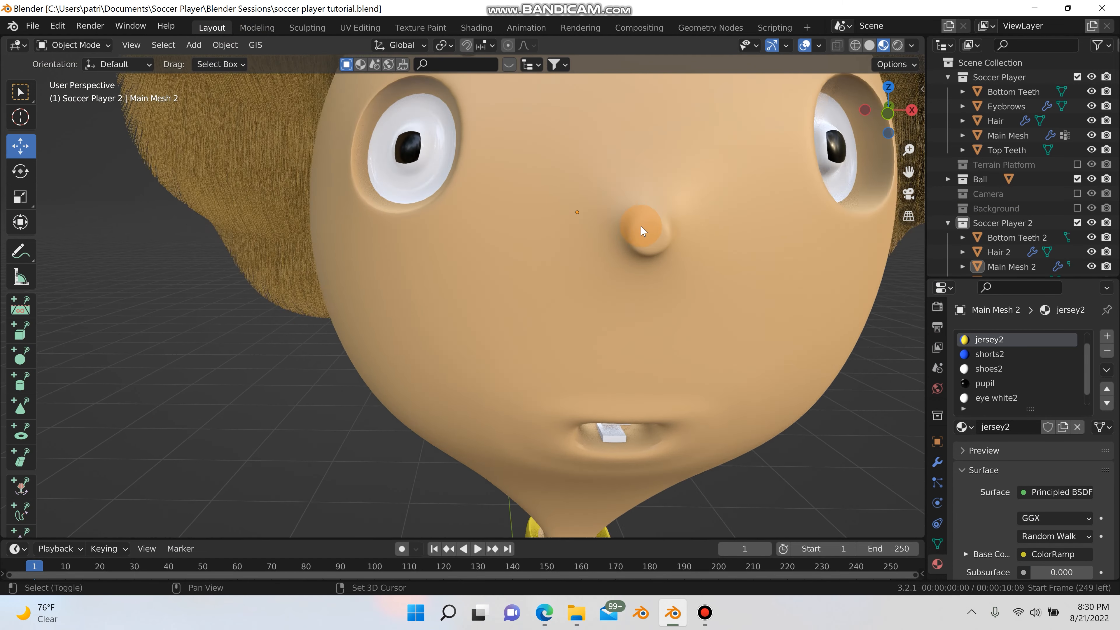
- Enter Edit Mode on the second player's main mesh and select the faces forming the lips and the inside of the mouth
{"action": "middle_click_drag", "start_coordinate": [641, 217], "coordinate": [637, 300]}
{"action": "middle_click_drag", "start_coordinate": [614, 182], "coordinate": [590, 110], "text": "shift"}
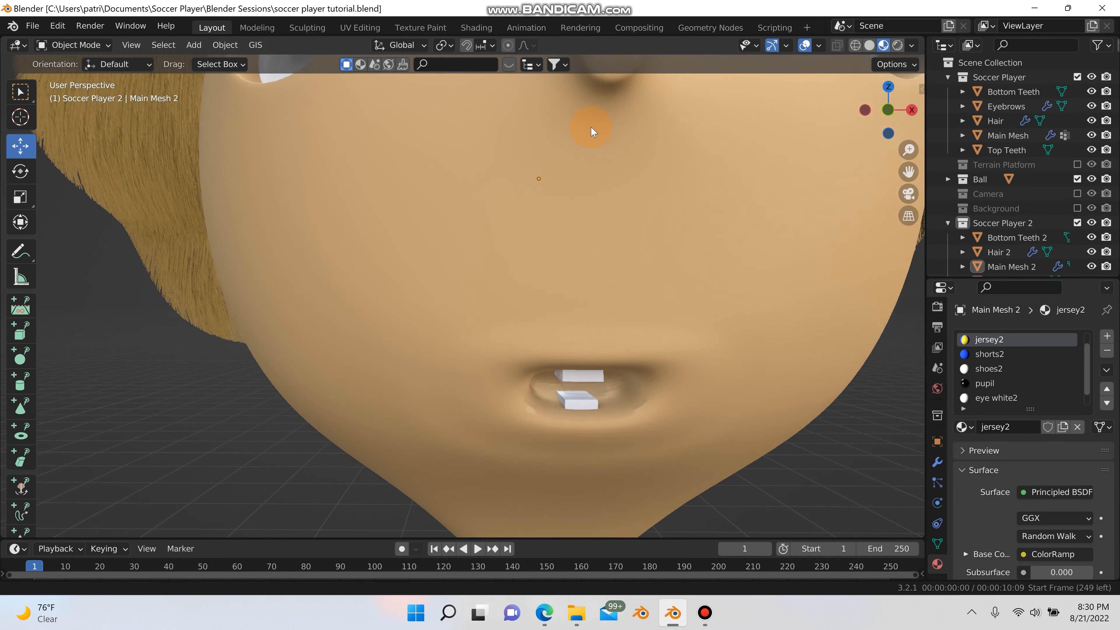
{"action": "left_click", "coordinate": [589, 321]}
{"action": "middle_click_drag", "start_coordinate": [579, 273], "coordinate": [573, 249], "text": "shift"}
{"action": "key", "text": "Tab"}
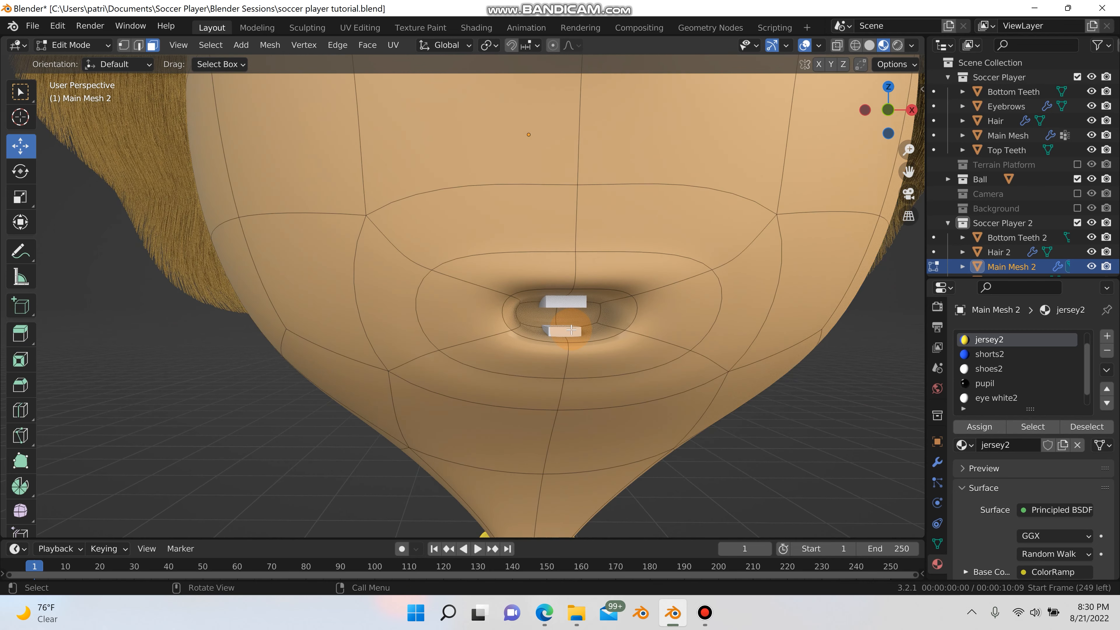
{"action": "scroll", "coordinate": [508, 304], "scroll_direction": "up", "scroll_amount": 3}
{"action": "left_click", "coordinate": [475, 302]}
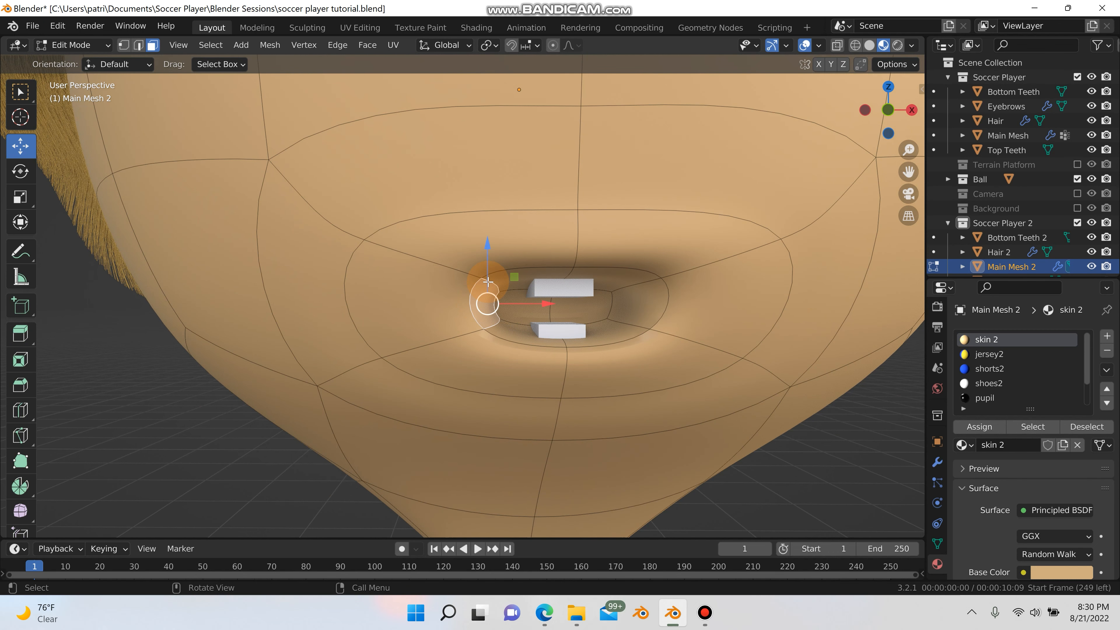
{"action": "left_click", "coordinate": [512, 278]}
{"action": "left_click", "coordinate": [636, 298], "text": "shift"}
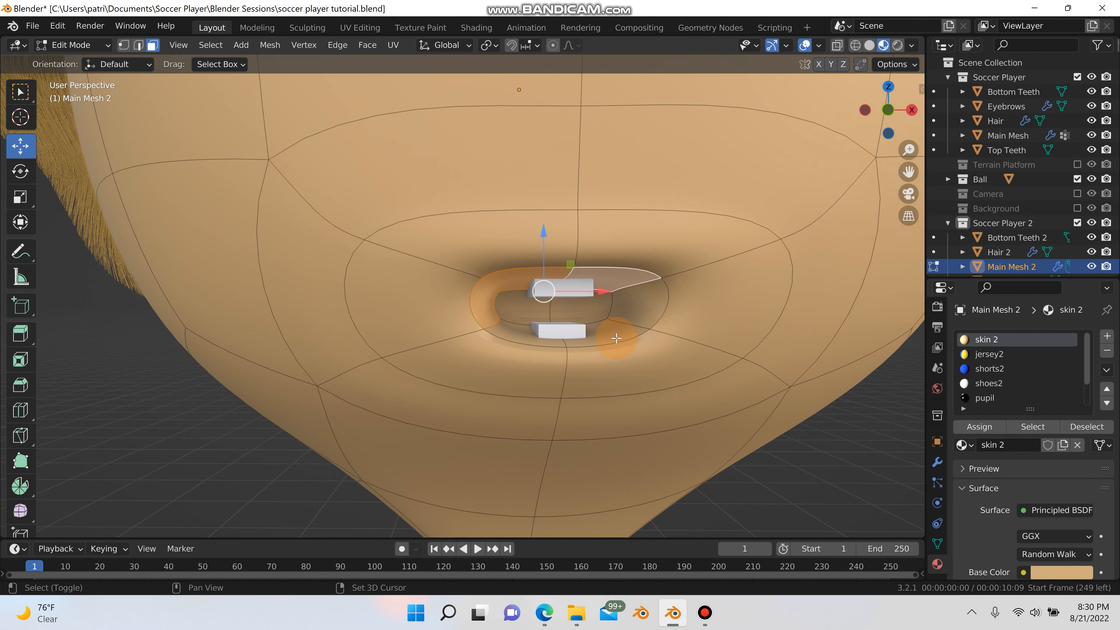
{"action": "left_click", "coordinate": [613, 328], "text": "shift"}
{"action": "left_click", "coordinate": [530, 321], "text": "shift"}
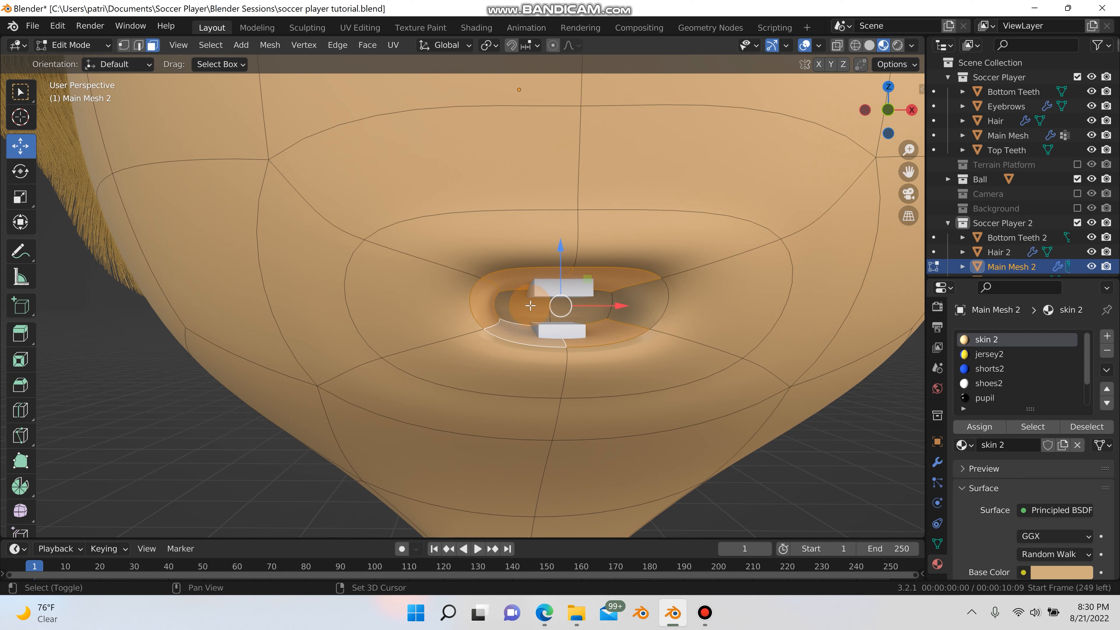
{"action": "left_click", "coordinate": [528, 305], "text": "shift"}
{"action": "left_click", "coordinate": [569, 306], "text": "shift"}
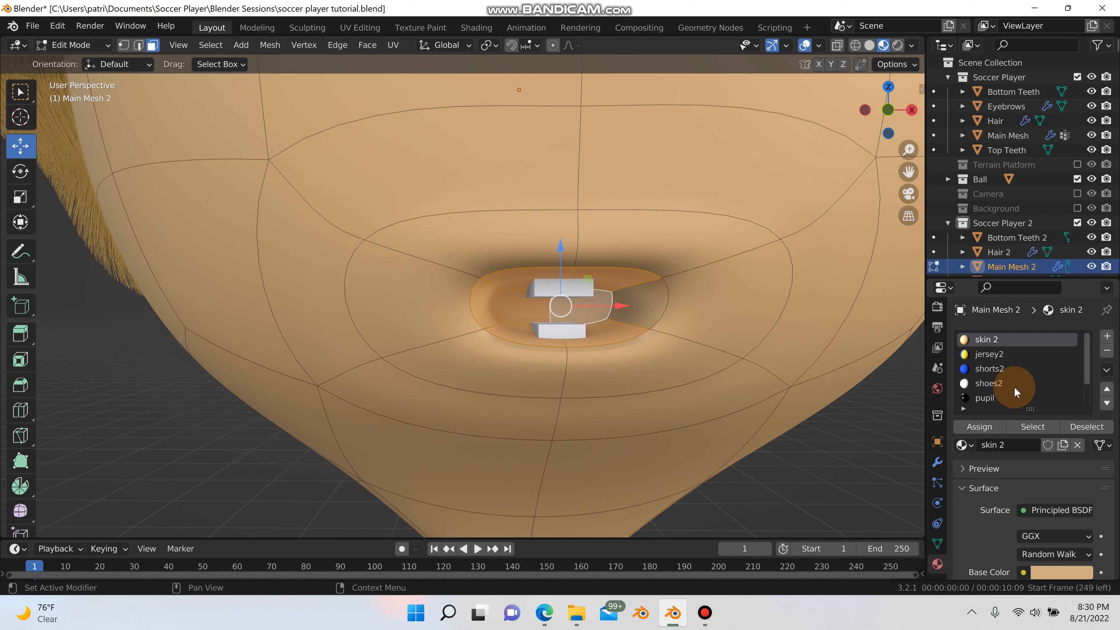
- Add a material slot using the existing MOUTH material, assign it to the selected mouth faces, and return to Object Mode
{"action": "left_click", "coordinate": [1106, 336]}
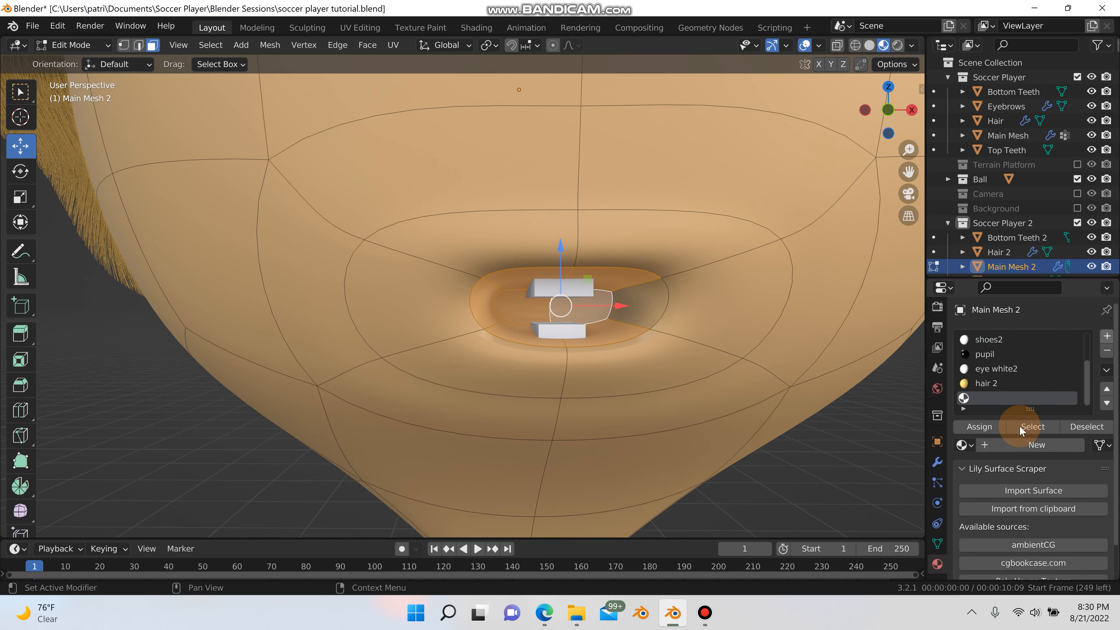
{"action": "left_click", "coordinate": [967, 445]}
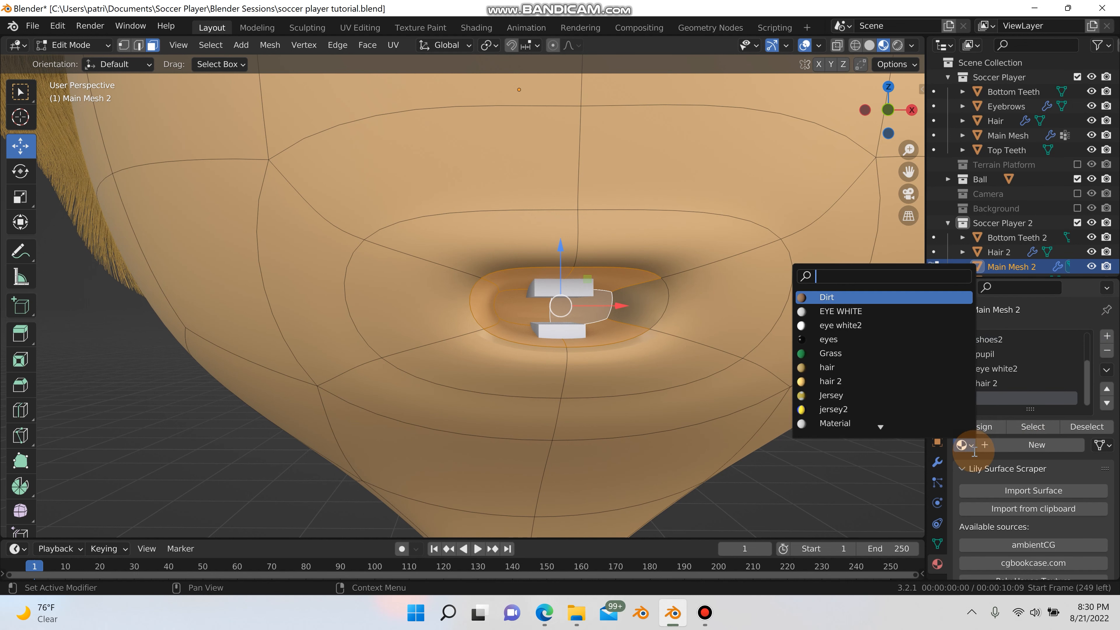
{"action": "scroll", "coordinate": [881, 427], "scroll_direction": "down", "scroll_amount": 7}
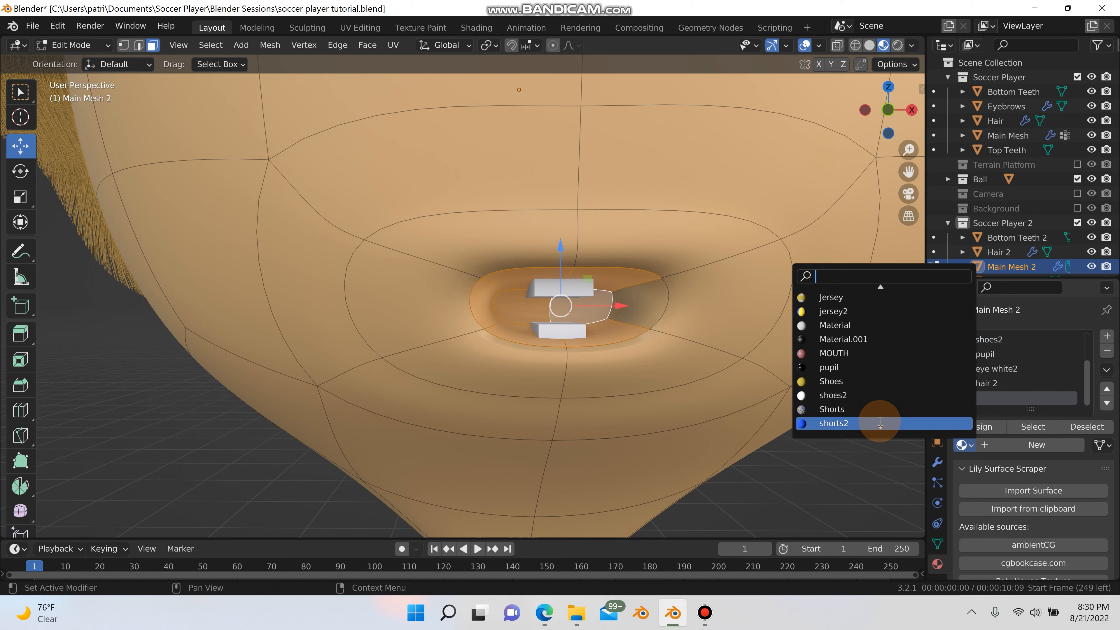
{"action": "left_click", "coordinate": [834, 355]}
{"action": "left_click", "coordinate": [973, 426]}
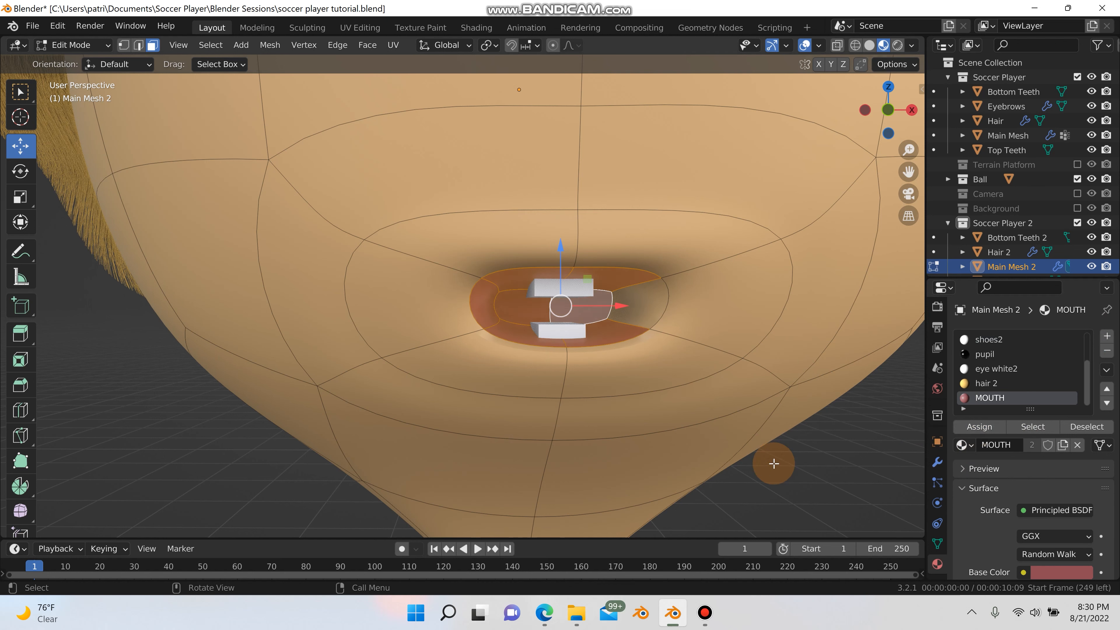
{"action": "key", "text": "Tab"}
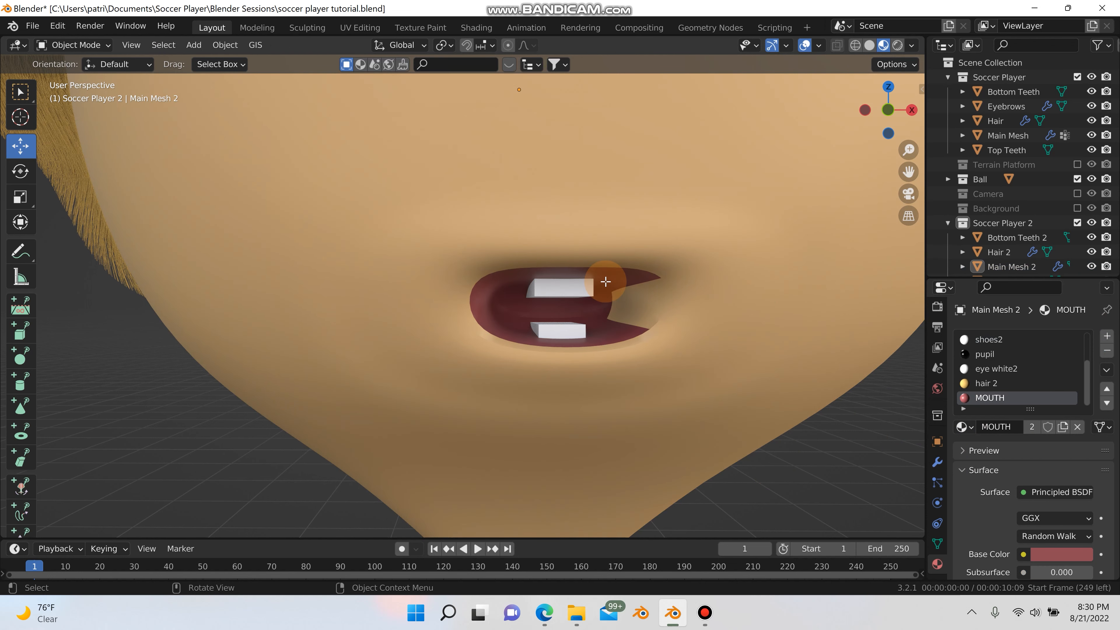
- Select the remaining skin-colored face at the corner of the mouth and assign the MOUTH material to it
{"action": "key", "text": "Tab"}
{"action": "left_click", "coordinate": [673, 324]}
{"action": "left_click", "coordinate": [979, 423]}
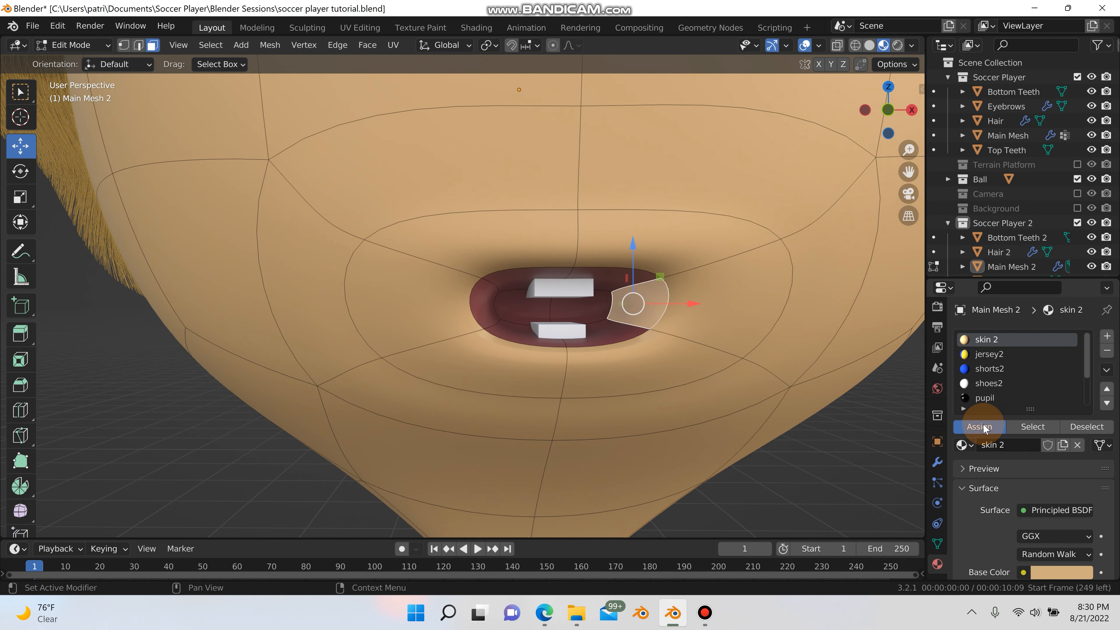
{"action": "scroll", "coordinate": [987, 392], "scroll_direction": "down", "scroll_amount": 3}
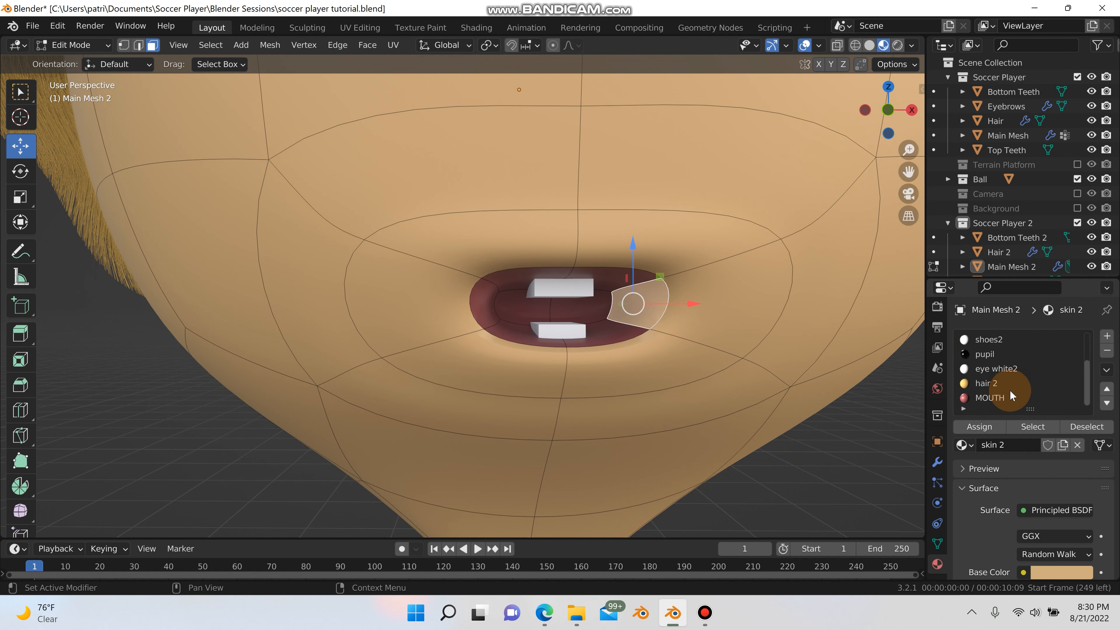
{"action": "left_click", "coordinate": [1006, 395]}
{"action": "left_click", "coordinate": [976, 424]}
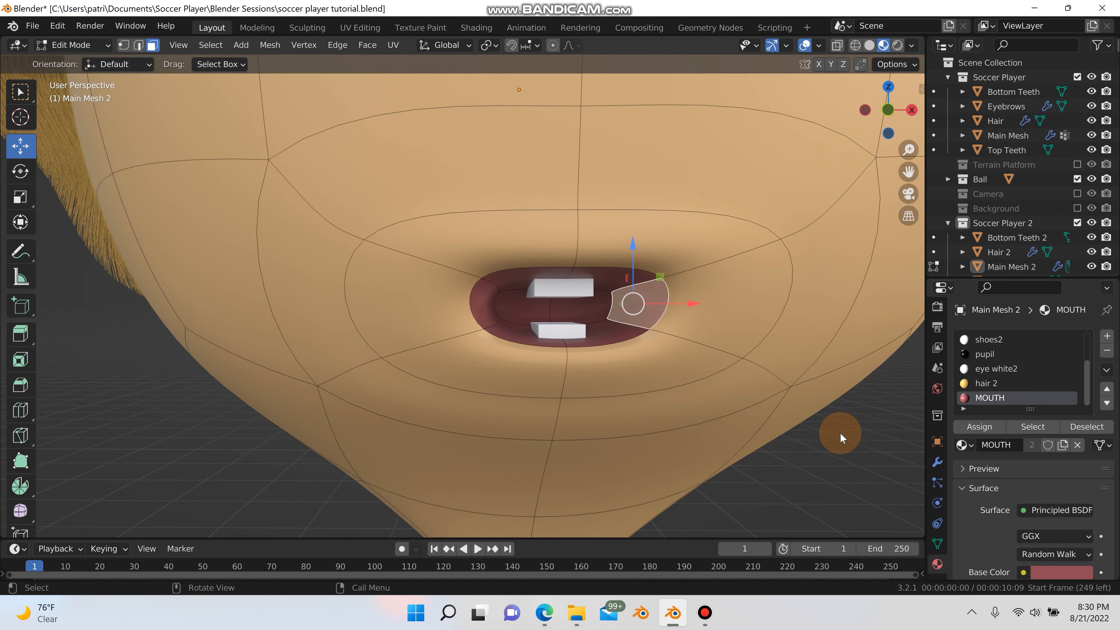
{"action": "key", "text": "Tab"}
- View both soccer players together and save the file
{"action": "scroll", "coordinate": [824, 424], "scroll_direction": "down", "scroll_amount": 4}
{"action": "scroll", "coordinate": [814, 416], "scroll_direction": "down", "scroll_amount": 5}
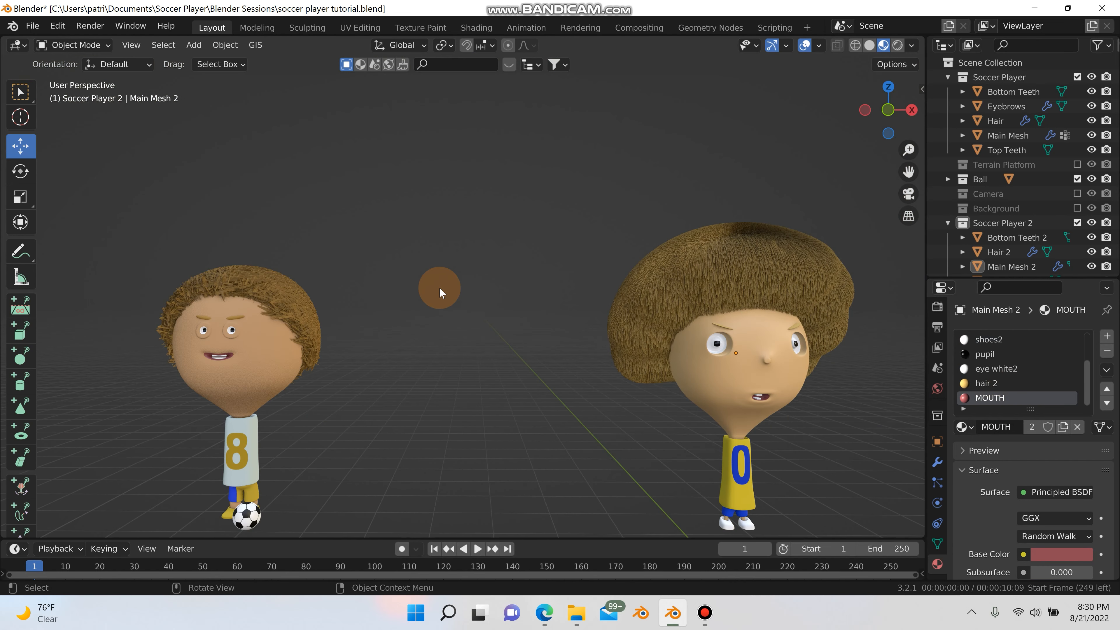
{"action": "left_click", "coordinate": [34, 26]}
{"action": "left_click", "coordinate": [49, 126]}
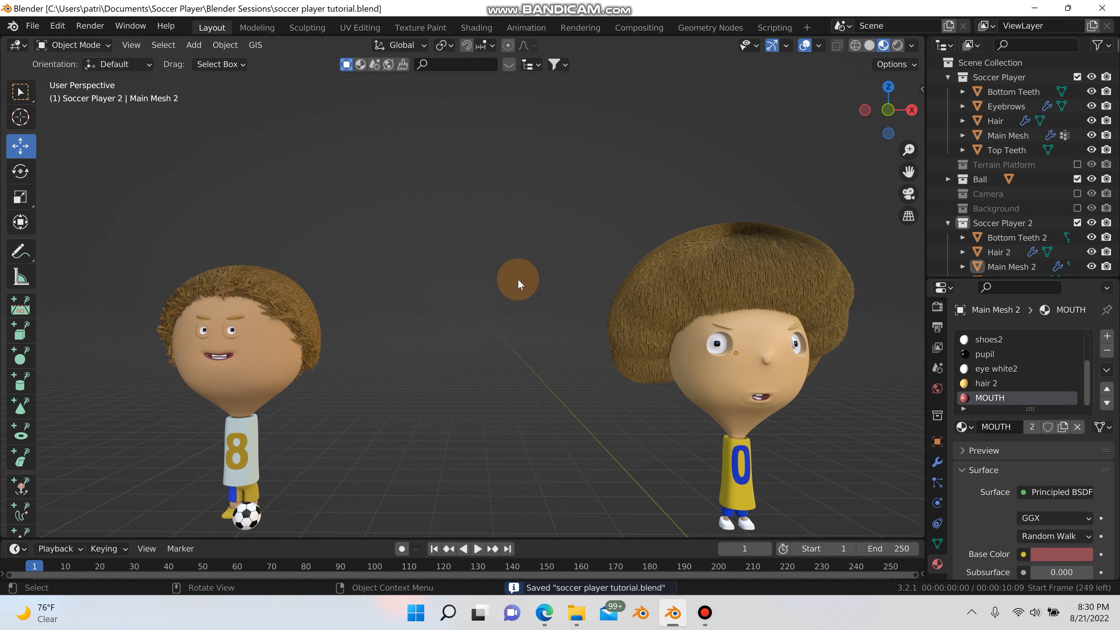
- Examine the first player's soccer ball, shoes and leg skin texture up close
{"action": "middle_click_drag", "start_coordinate": [675, 336], "coordinate": [670, 236], "text": "shift"}
{"action": "scroll", "coordinate": [573, 206], "scroll_direction": "down", "scroll_amount": 1}
{"action": "scroll", "coordinate": [223, 474], "scroll_direction": "up", "scroll_amount": 1}
{"action": "middle_click_drag", "start_coordinate": [223, 474], "coordinate": [489, 353], "text": "shift"}
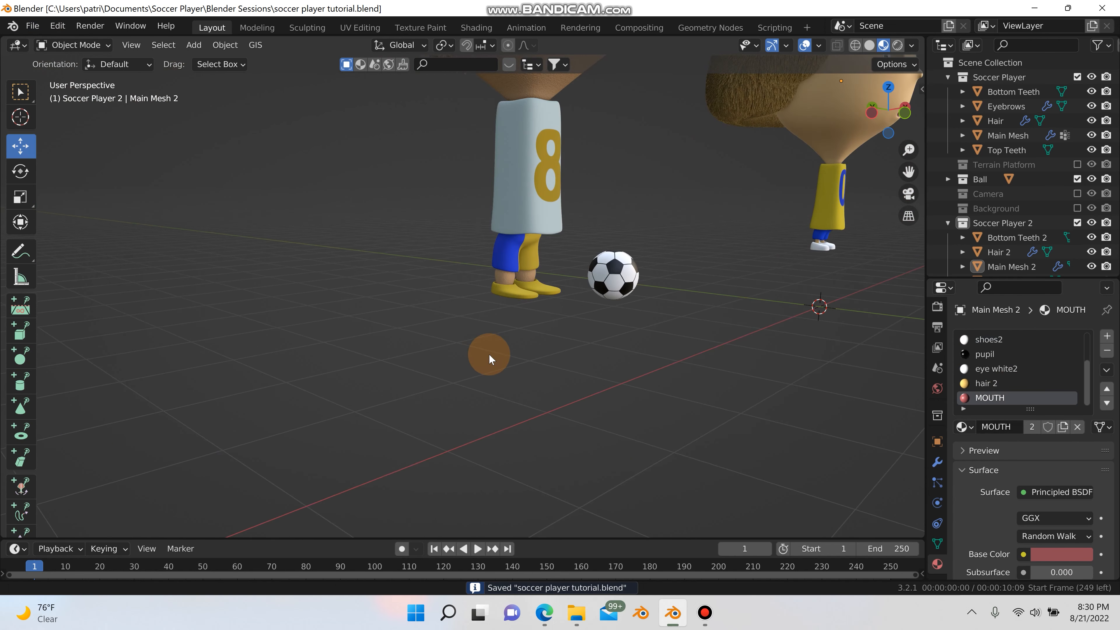
{"action": "scroll", "coordinate": [551, 318], "scroll_direction": "up", "scroll_amount": 5}
{"action": "scroll", "coordinate": [704, 287], "scroll_direction": "down", "scroll_amount": 5}
{"action": "middle_click_drag", "start_coordinate": [702, 293], "coordinate": [497, 353], "text": "shift"}
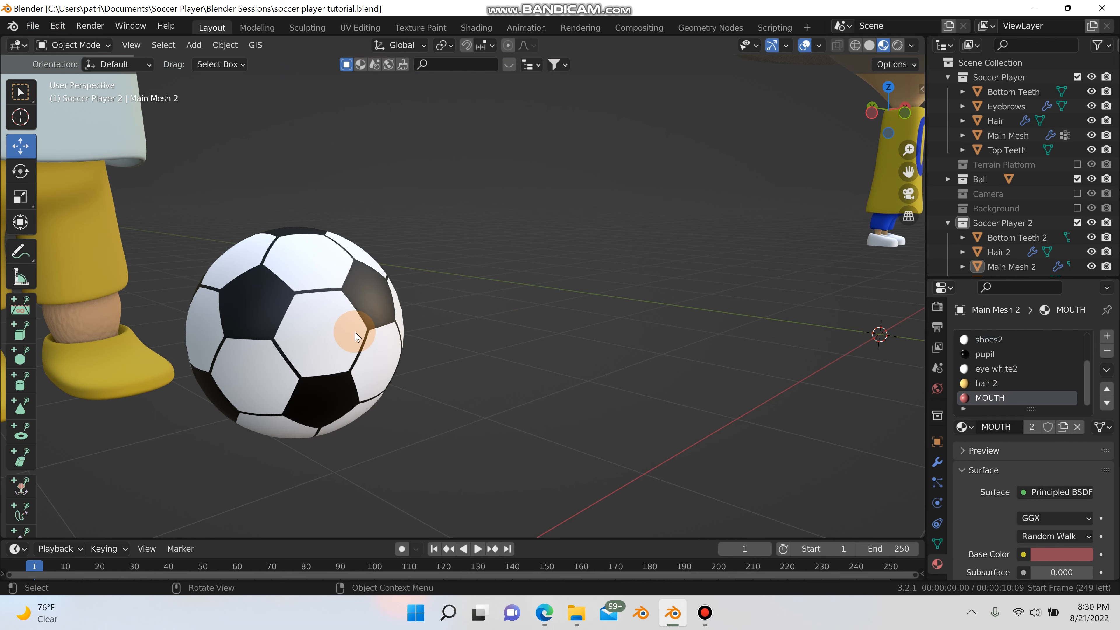
{"action": "middle_click_drag", "start_coordinate": [358, 337], "coordinate": [568, 256]}
{"action": "scroll", "coordinate": [259, 327], "scroll_direction": "up", "scroll_amount": 5}
{"action": "scroll", "coordinate": [173, 265], "scroll_direction": "up", "scroll_amount": 3}
{"action": "middle_click_drag", "start_coordinate": [173, 264], "coordinate": [564, 222], "text": "shift"}
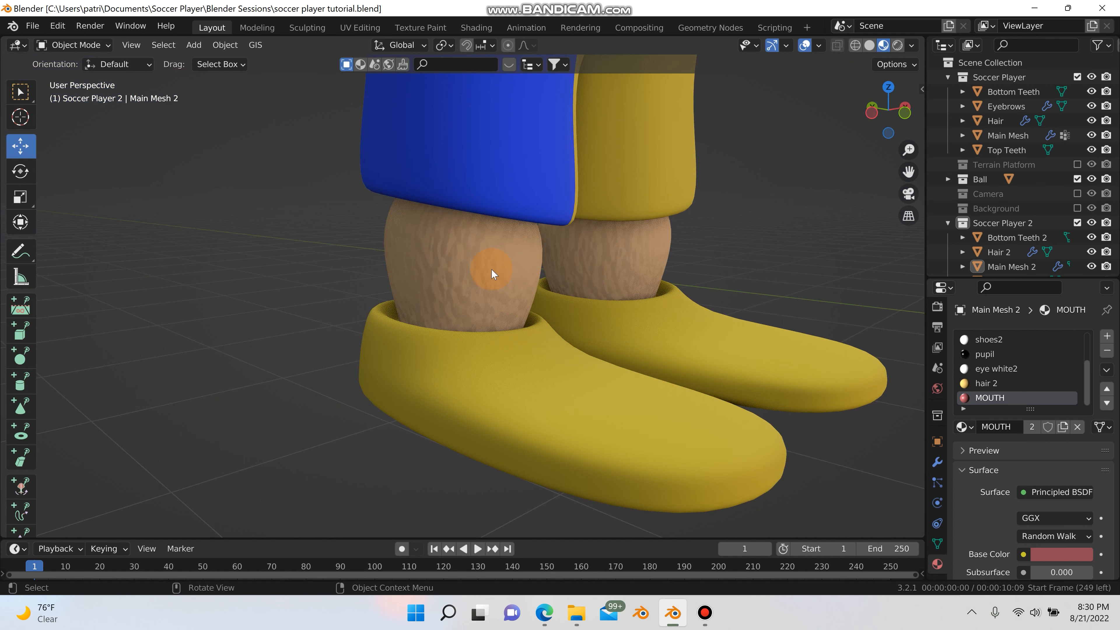
- Examine the skin surface of the second player's face, selecting the main mesh and framing it in view
{"action": "scroll", "coordinate": [490, 269], "scroll_direction": "down", "scroll_amount": 7}
{"action": "middle_click_drag", "start_coordinate": [534, 262], "coordinate": [335, 291], "text": "shift"}
{"action": "scroll", "coordinate": [379, 171], "scroll_direction": "down", "scroll_amount": 2}
{"action": "middle_click_drag", "start_coordinate": [524, 274], "coordinate": [592, 296], "text": "shift"}
{"action": "scroll", "coordinate": [611, 251], "scroll_direction": "up", "scroll_amount": 6}
{"action": "middle_click_drag", "start_coordinate": [547, 232], "coordinate": [514, 229]}
{"action": "scroll", "coordinate": [563, 215], "scroll_direction": "down", "scroll_amount": 2}
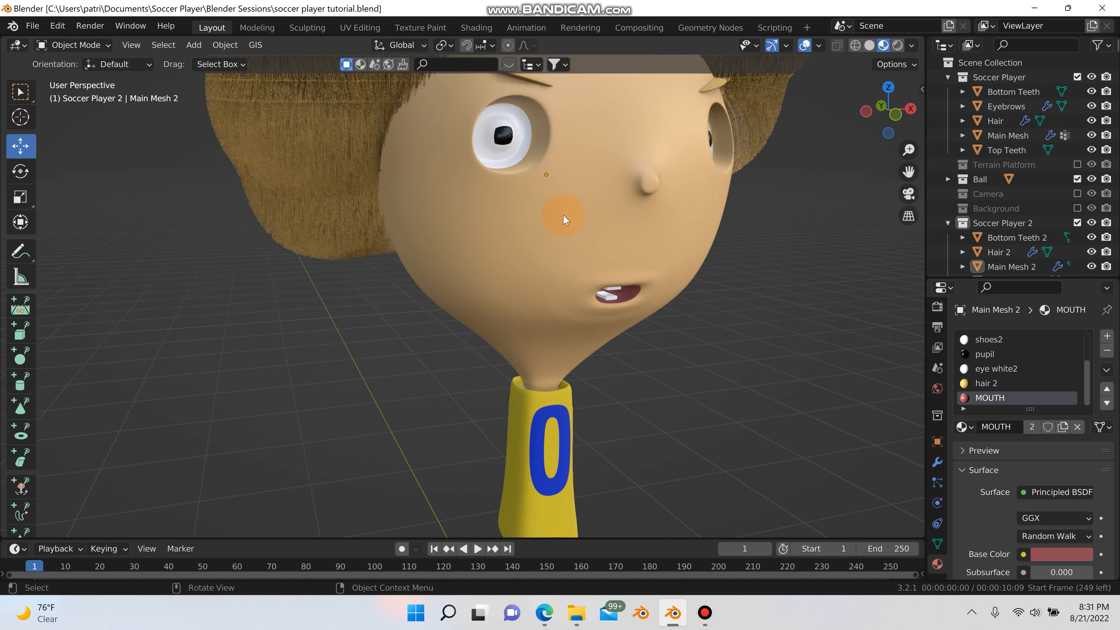
{"action": "left_click", "coordinate": [565, 219]}
{"action": "key", "text": "KP_Decimal"}
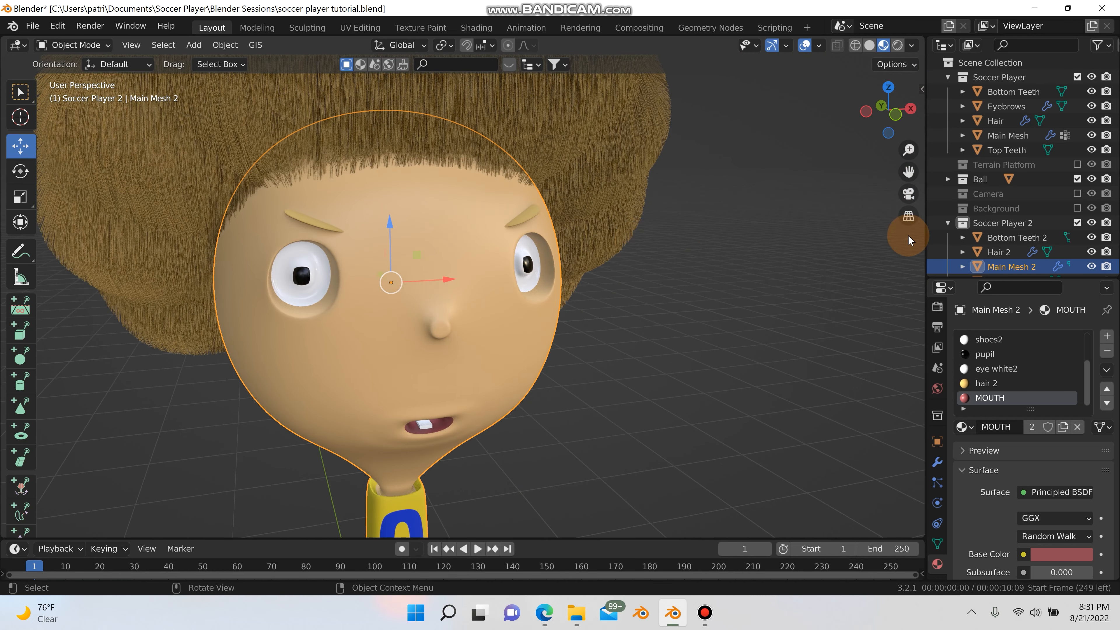
- Select the first player's main mesh and switch to the Shading workspace
{"action": "scroll", "coordinate": [489, 279], "scroll_direction": "down", "scroll_amount": 7}
{"action": "middle_click_drag", "start_coordinate": [881, 265], "coordinate": [572, 247]}
{"action": "scroll", "coordinate": [572, 247], "scroll_direction": "up", "scroll_amount": 2}
{"action": "scroll", "coordinate": [572, 247], "scroll_direction": "down", "scroll_amount": 1}
{"action": "left_click", "coordinate": [602, 238]}
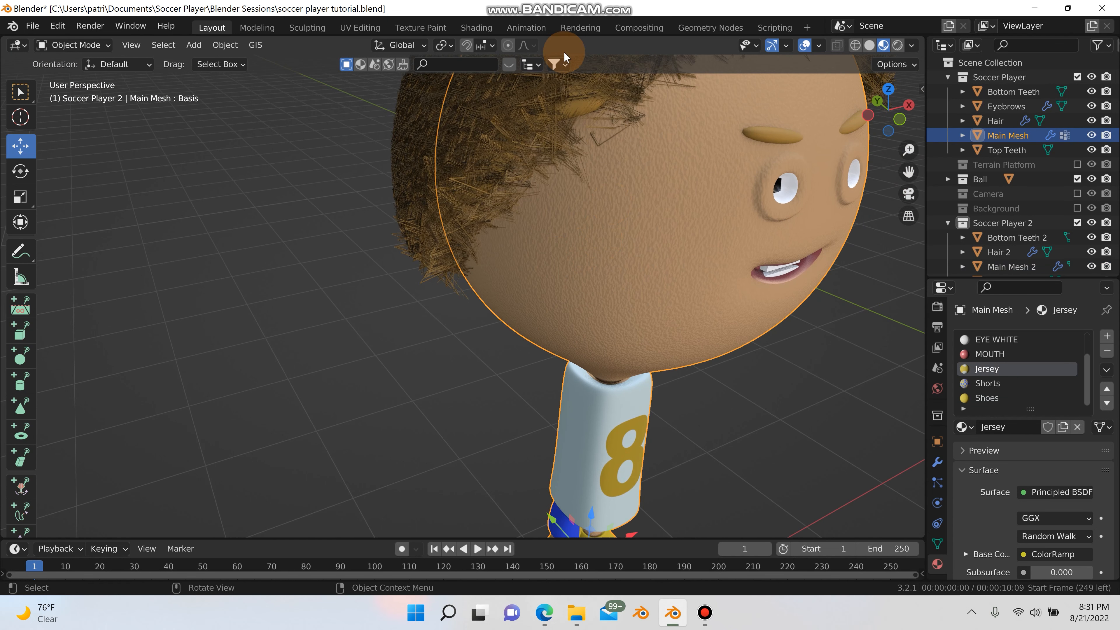
{"action": "left_click", "coordinate": [476, 27]}
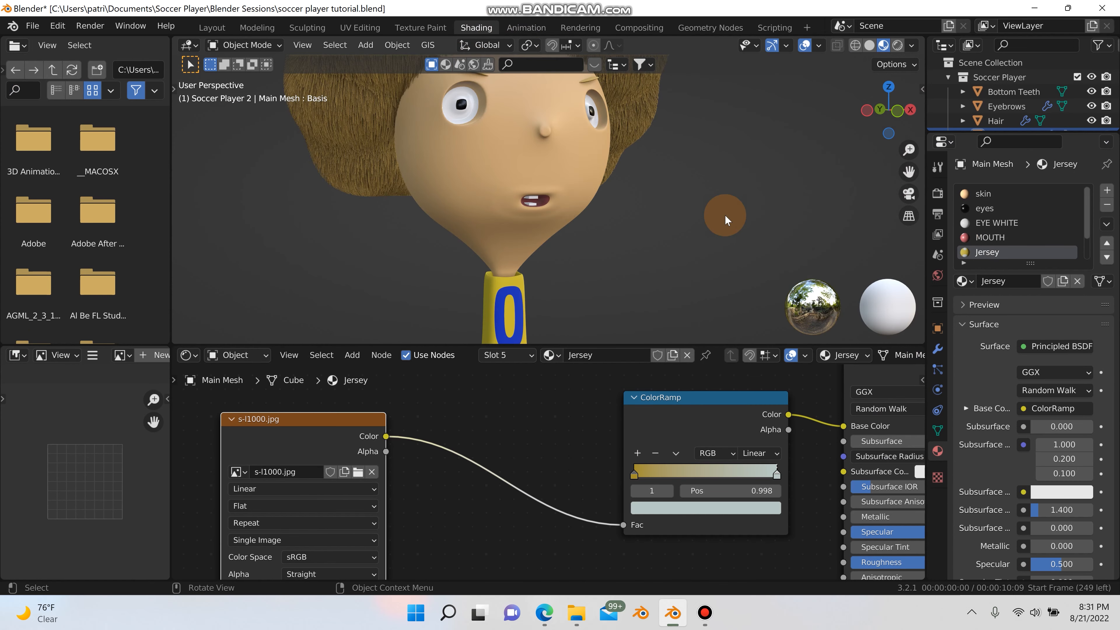
- Bring the first player's head into view and display the node setup of the skin material
{"action": "middle_click_drag", "start_coordinate": [724, 214], "coordinate": [440, 231]}
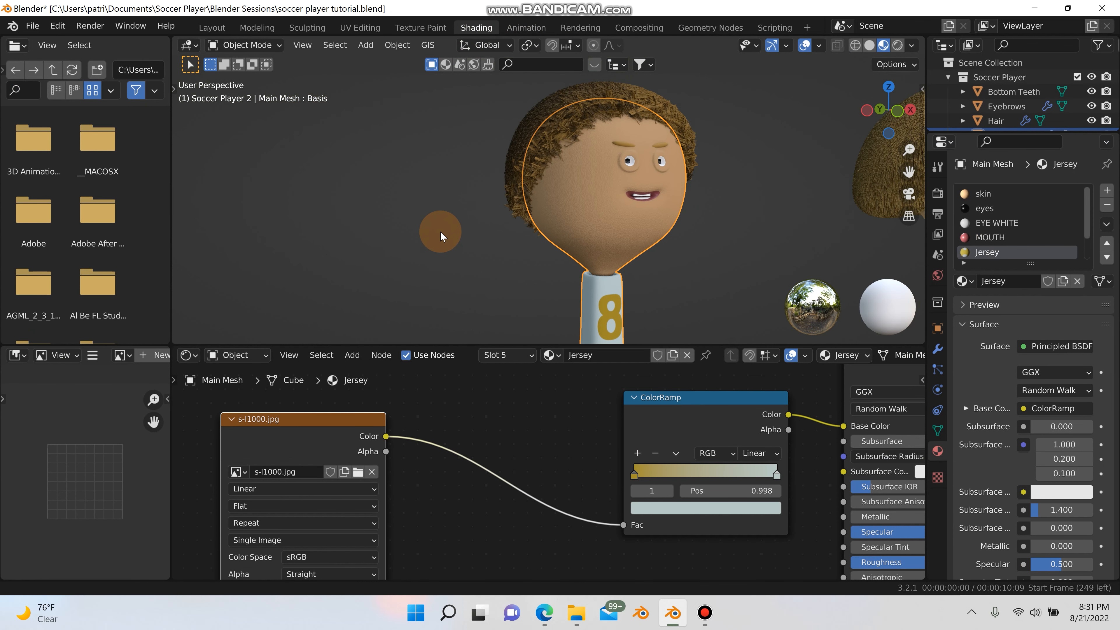
{"action": "left_click", "coordinate": [470, 218]}
{"action": "scroll", "coordinate": [470, 218], "scroll_direction": "up", "scroll_amount": 4}
{"action": "middle_click_drag", "start_coordinate": [546, 241], "coordinate": [499, 261], "text": "shift"}
{"action": "scroll", "coordinate": [498, 262], "scroll_direction": "down", "scroll_amount": 2}
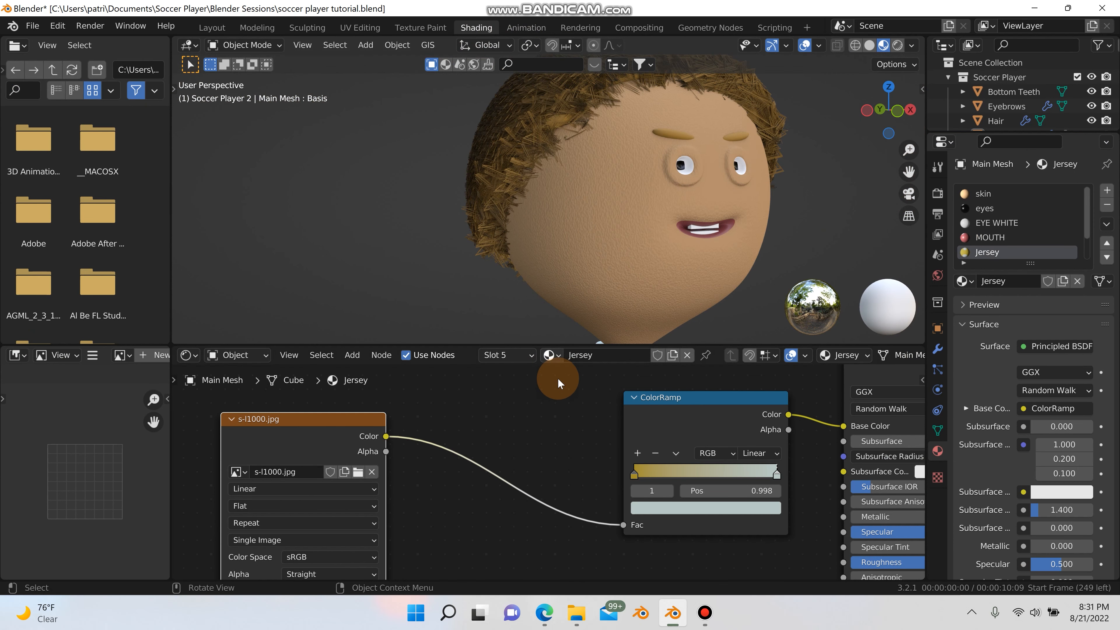
{"action": "scroll", "coordinate": [559, 388], "scroll_direction": "down", "scroll_amount": 4}
{"action": "middle_click_drag", "start_coordinate": [538, 381], "coordinate": [468, 380]}
{"action": "left_click", "coordinate": [767, 192]}
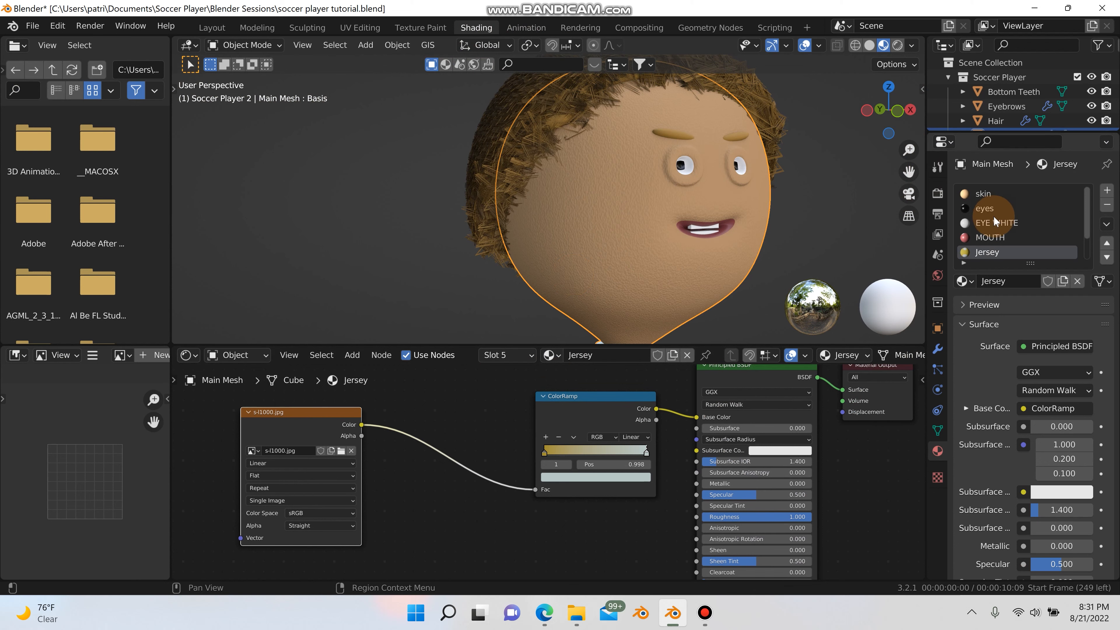
{"action": "left_click", "coordinate": [995, 195]}
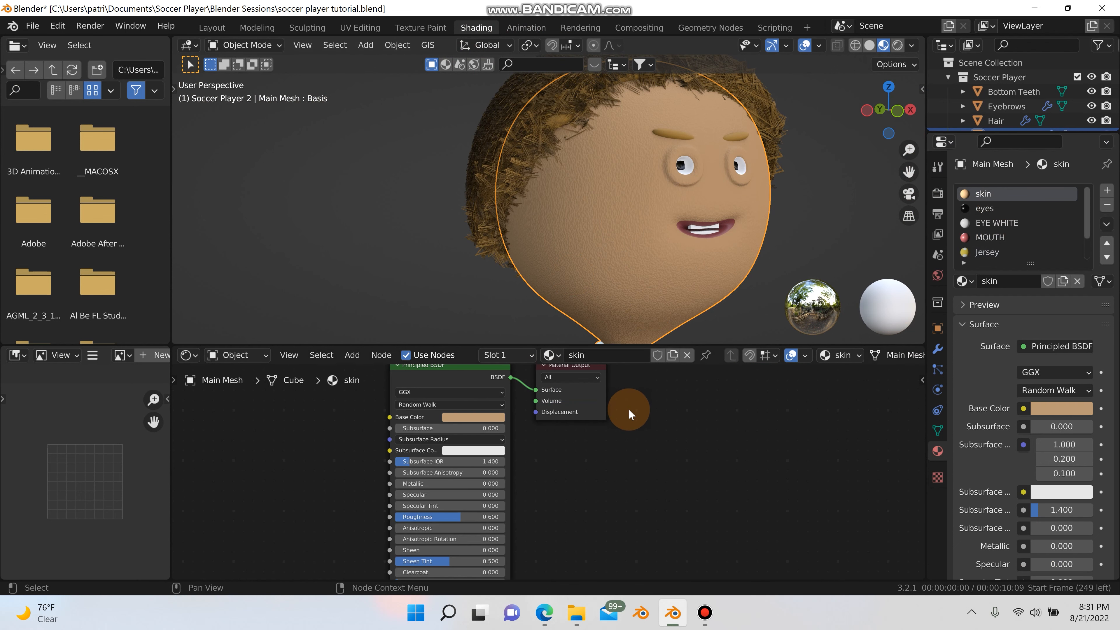
- Examine the Musgrave Texture and Bump nodes of the skin material and their effect on the first player's face
{"action": "scroll", "coordinate": [628, 411], "scroll_direction": "down", "scroll_amount": 7}
{"action": "scroll", "coordinate": [591, 446], "scroll_direction": "up", "scroll_amount": 8}
{"action": "middle_click_drag", "start_coordinate": [628, 435], "coordinate": [857, 446]}
{"action": "scroll", "coordinate": [477, 434], "scroll_direction": "up", "scroll_amount": 2}
{"action": "scroll", "coordinate": [619, 462], "scroll_direction": "down", "scroll_amount": 4}
{"action": "middle_click_drag", "start_coordinate": [727, 475], "coordinate": [615, 512]}
{"action": "scroll", "coordinate": [615, 509], "scroll_direction": "up", "scroll_amount": 4}
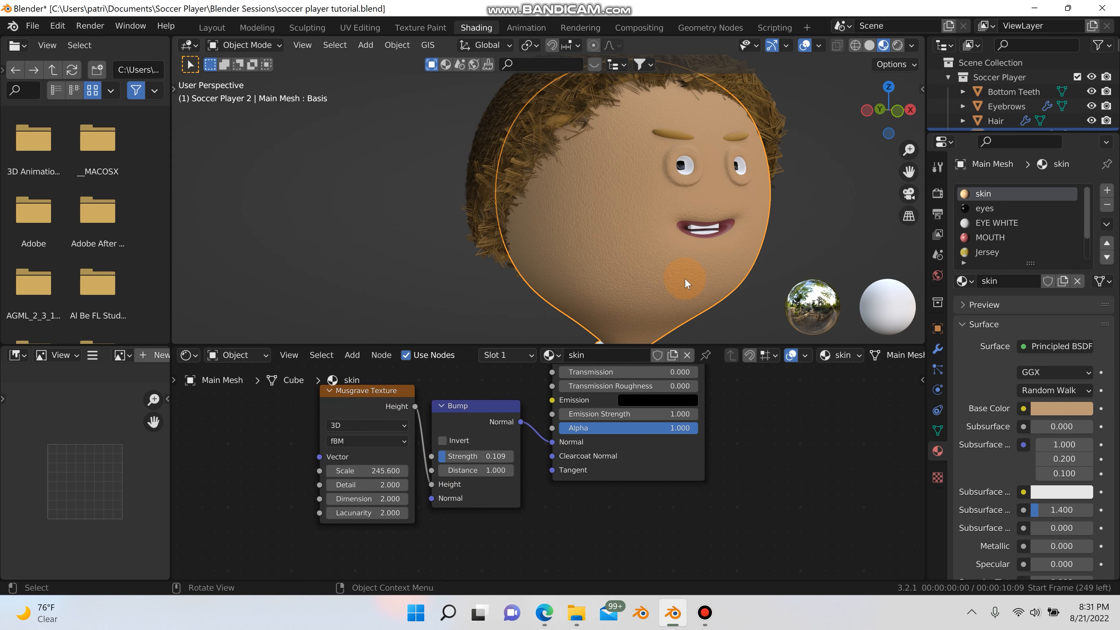
{"action": "scroll", "coordinate": [684, 277], "scroll_direction": "up", "scroll_amount": 4}
{"action": "scroll", "coordinate": [603, 209], "scroll_direction": "down", "scroll_amount": 5}
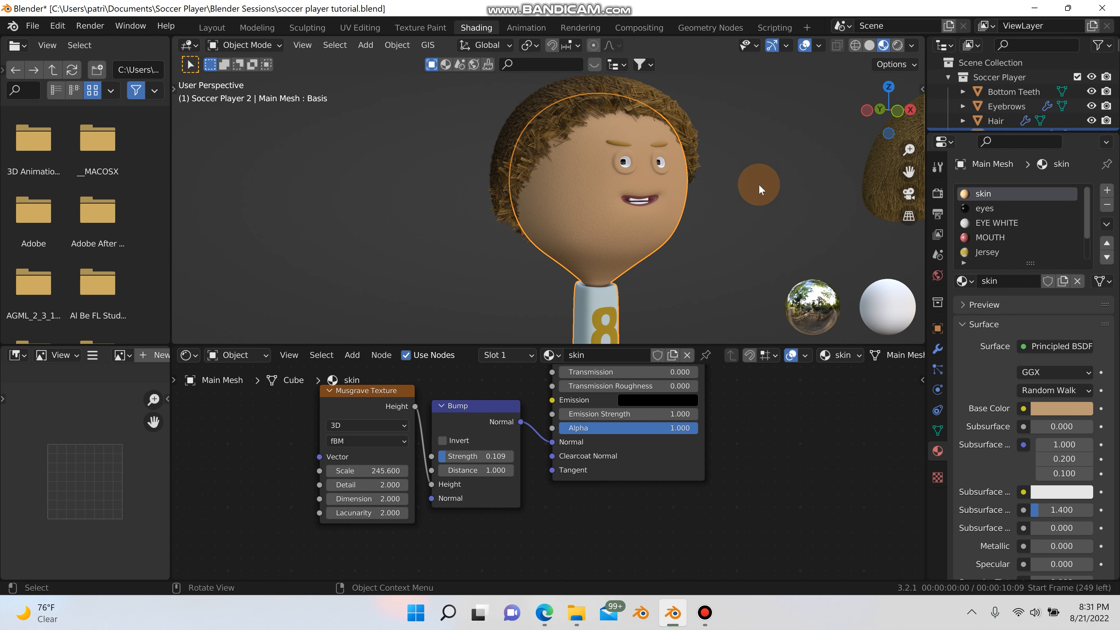
- Replace the skin 2 material on the second player's main mesh with the first player's skin material
{"action": "middle_click_drag", "start_coordinate": [731, 205], "coordinate": [572, 259], "text": "shift"}
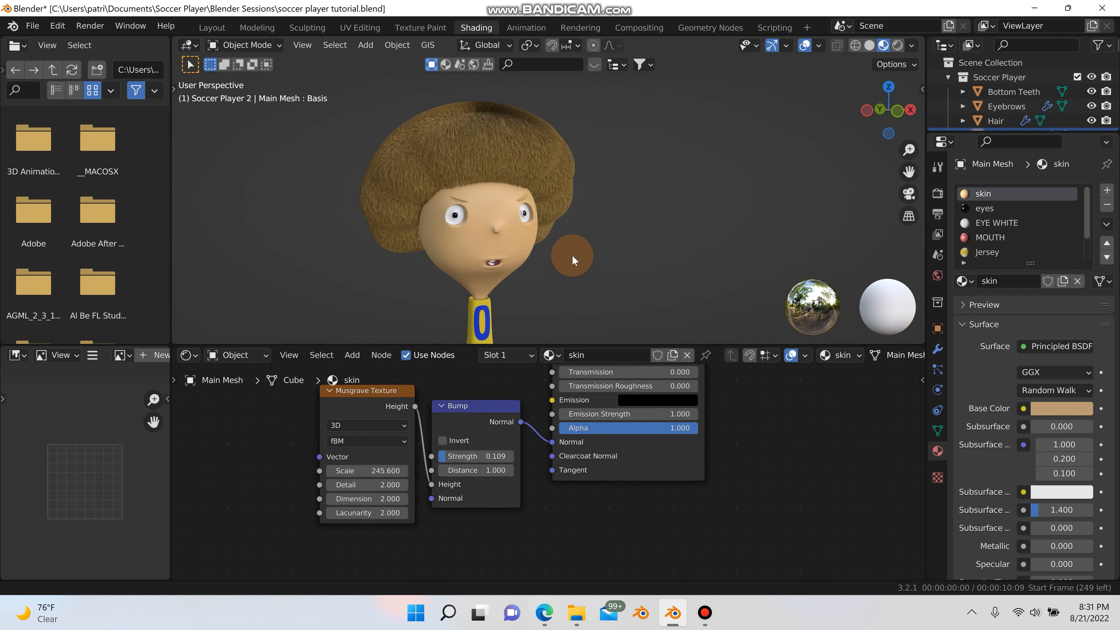
{"action": "scroll", "coordinate": [572, 260], "scroll_direction": "up", "scroll_amount": 6}
{"action": "left_click", "coordinate": [331, 230]}
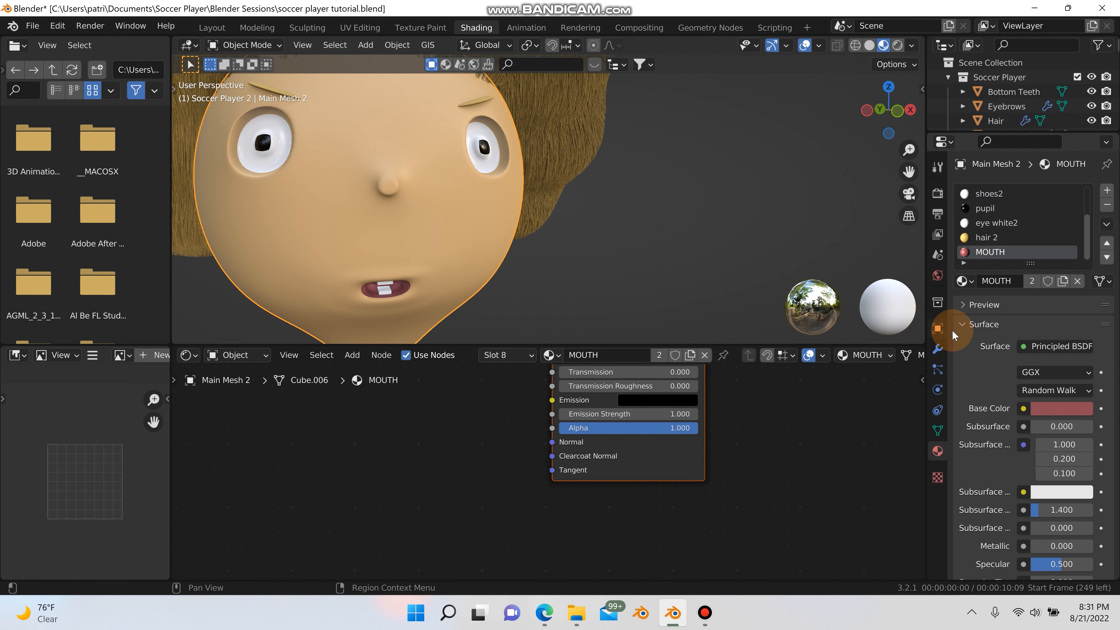
{"action": "scroll", "coordinate": [518, 238], "scroll_direction": "down", "scroll_amount": 1}
{"action": "scroll", "coordinate": [517, 233], "scroll_direction": "down", "scroll_amount": 2}
{"action": "middle_click_drag", "start_coordinate": [517, 234], "coordinate": [814, 296], "text": "shift"}
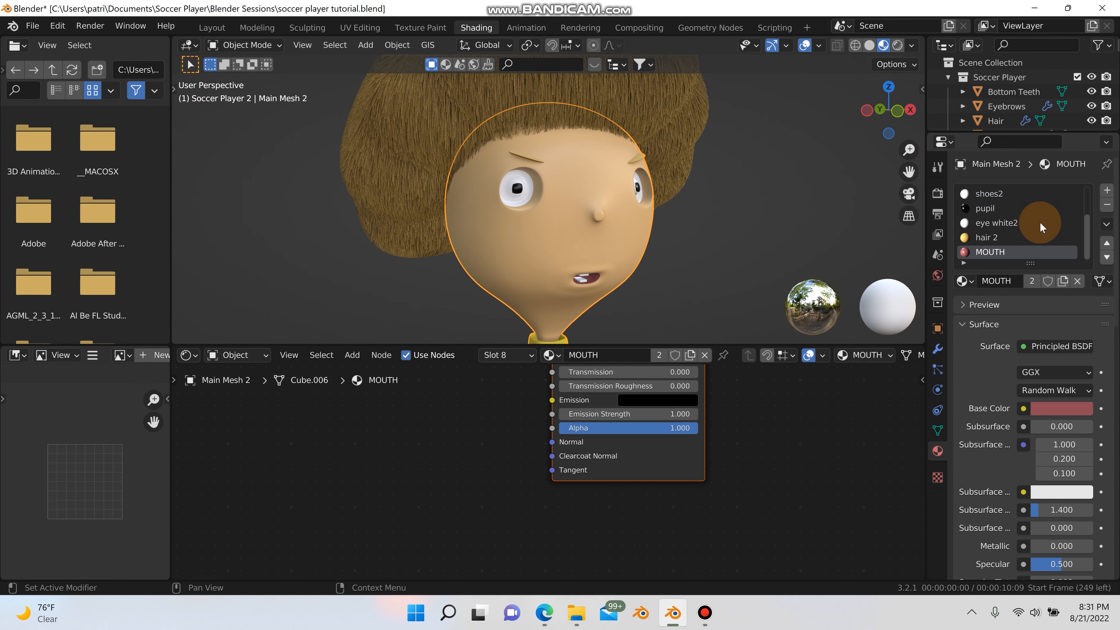
{"action": "scroll", "coordinate": [1011, 246], "scroll_direction": "up", "scroll_amount": 3}
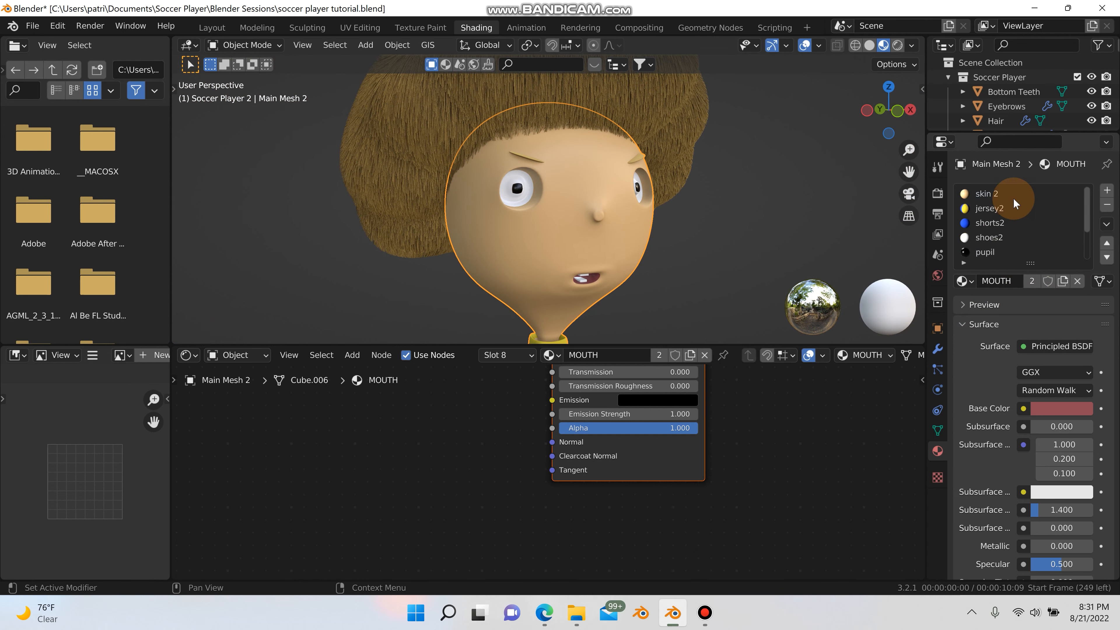
{"action": "left_click", "coordinate": [998, 197]}
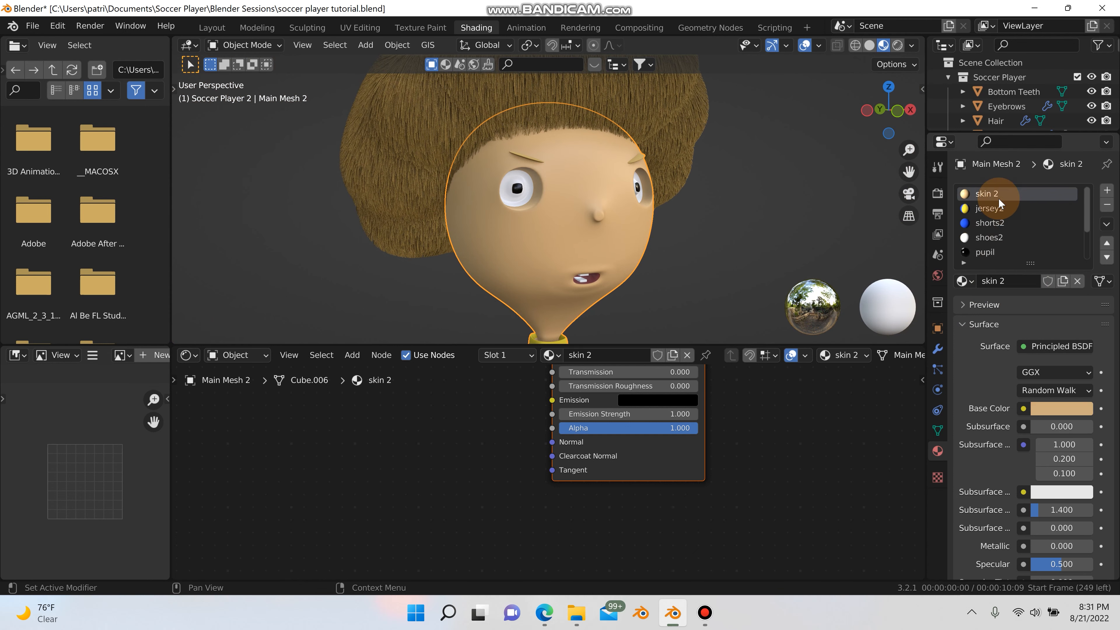
{"action": "left_click", "coordinate": [965, 285]}
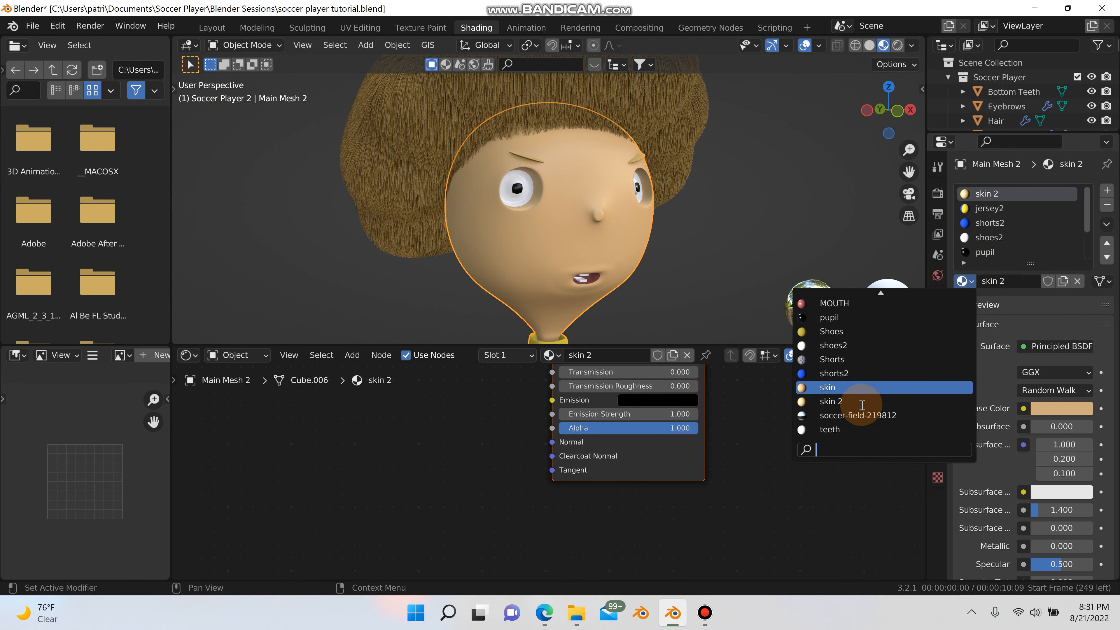
{"action": "left_click", "coordinate": [860, 387]}
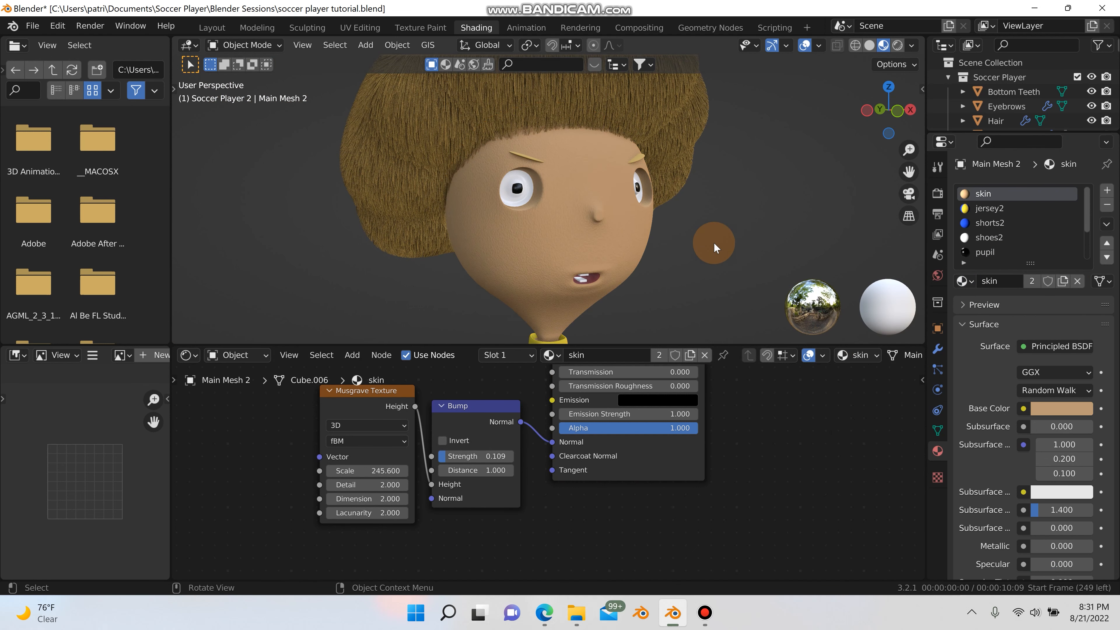
- Examine the skin texture on the second player's face and compare both players side by side
{"action": "scroll", "coordinate": [563, 251], "scroll_direction": "down", "scroll_amount": 6}
{"action": "scroll", "coordinate": [561, 256], "scroll_direction": "up", "scroll_amount": 10}
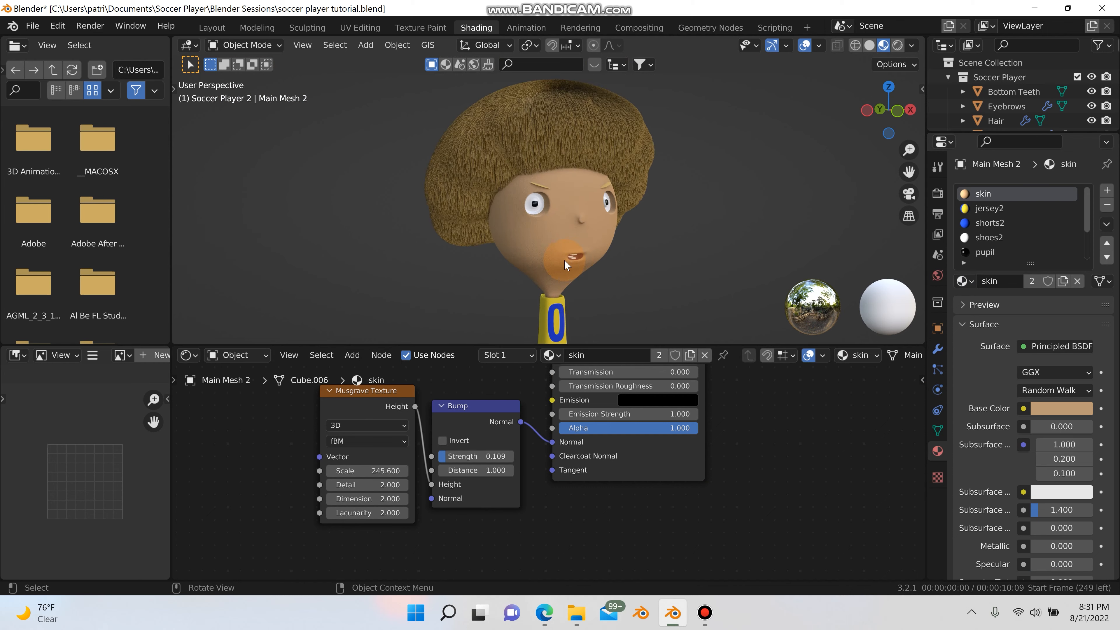
{"action": "middle_click_drag", "start_coordinate": [591, 233], "coordinate": [349, 134]}
{"action": "scroll", "coordinate": [602, 183], "scroll_direction": "down", "scroll_amount": 5}
{"action": "middle_click_drag", "start_coordinate": [577, 254], "coordinate": [412, 308], "text": "shift"}
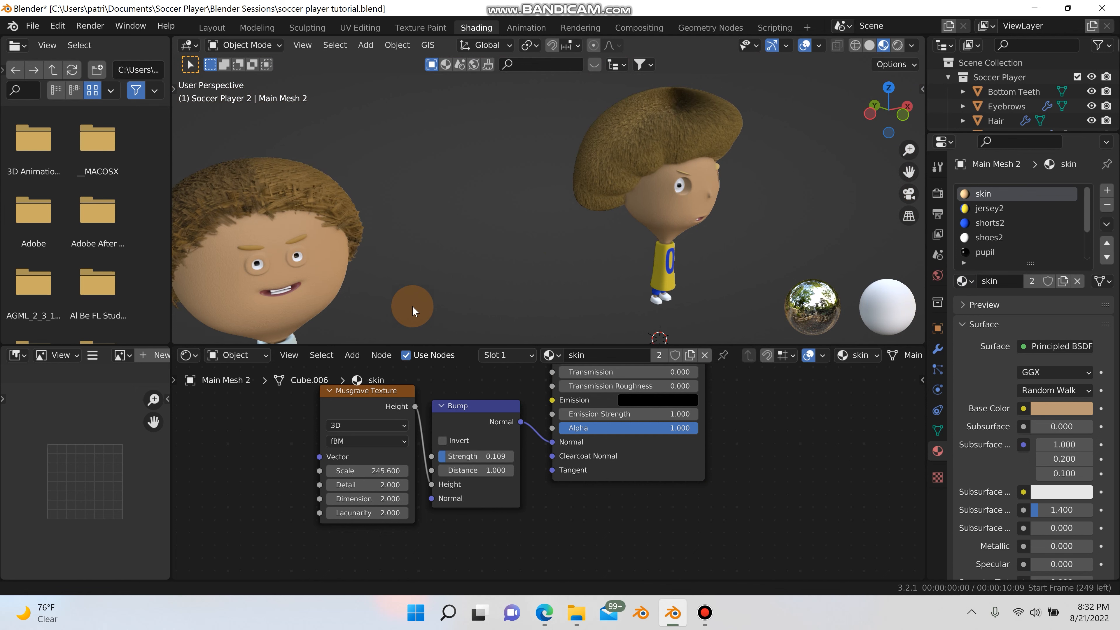
{"action": "scroll", "coordinate": [715, 236], "scroll_direction": "down", "scroll_amount": 4}
- Enlarge the node area and examine how the Musgrave Texture and Bump nodes feed the skin material's Normal input
{"action": "scroll", "coordinate": [500, 387], "scroll_direction": "up", "scroll_amount": 5}
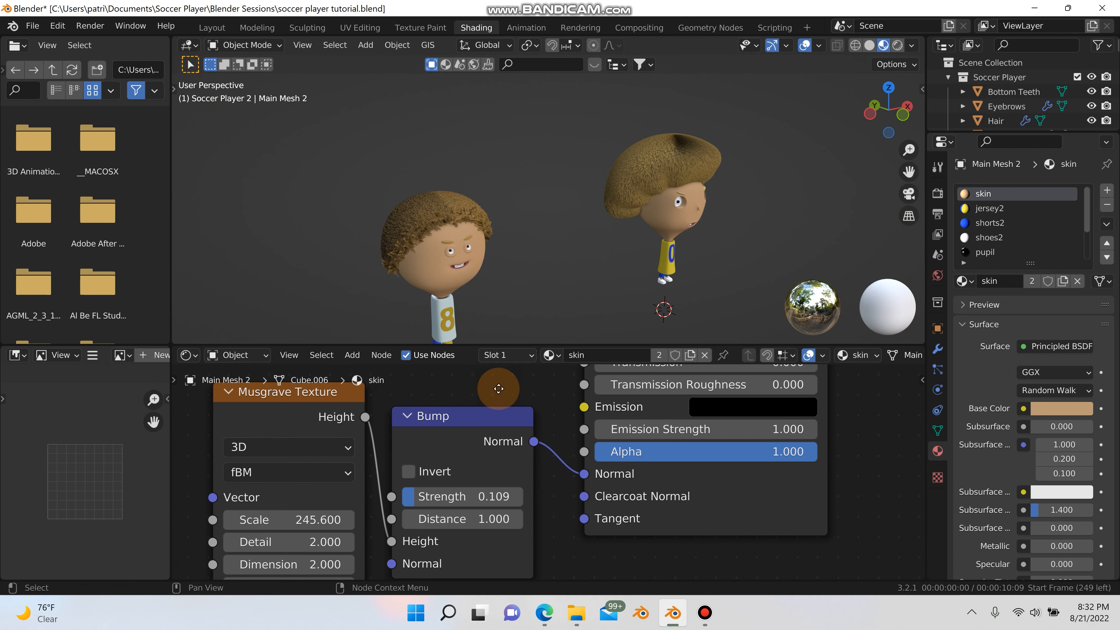
{"action": "scroll", "coordinate": [352, 463], "scroll_direction": "down", "scroll_amount": 1}
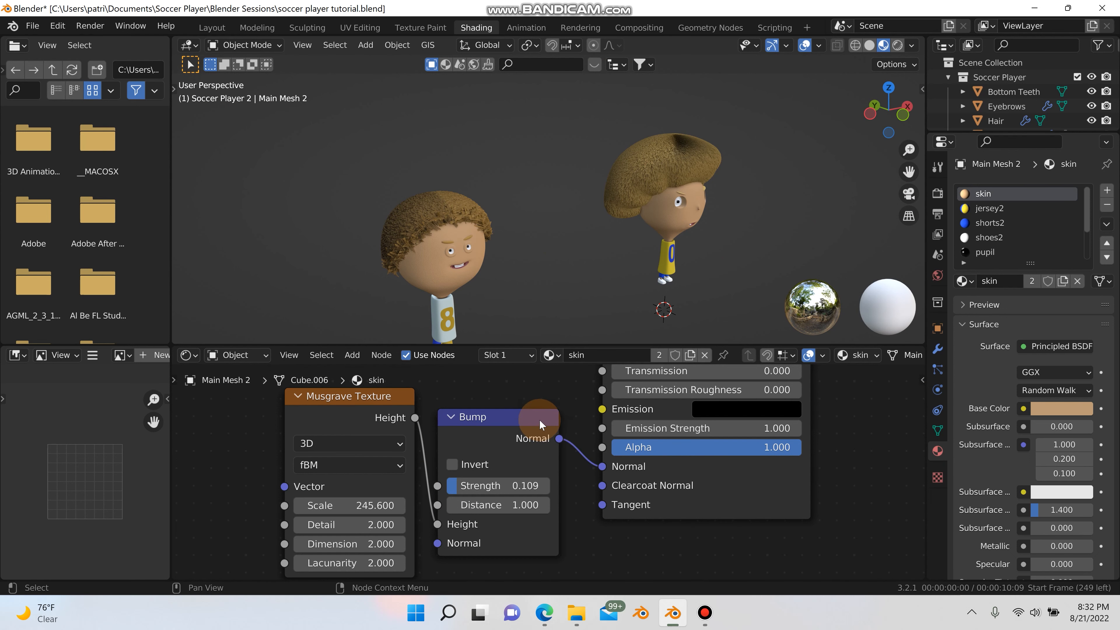
{"action": "scroll", "coordinate": [654, 455], "scroll_direction": "down", "scroll_amount": 3}
{"action": "middle_click_drag", "start_coordinate": [654, 456], "coordinate": [692, 597], "text": "shift"}
{"action": "scroll", "coordinate": [545, 506], "scroll_direction": "up", "scroll_amount": 4}
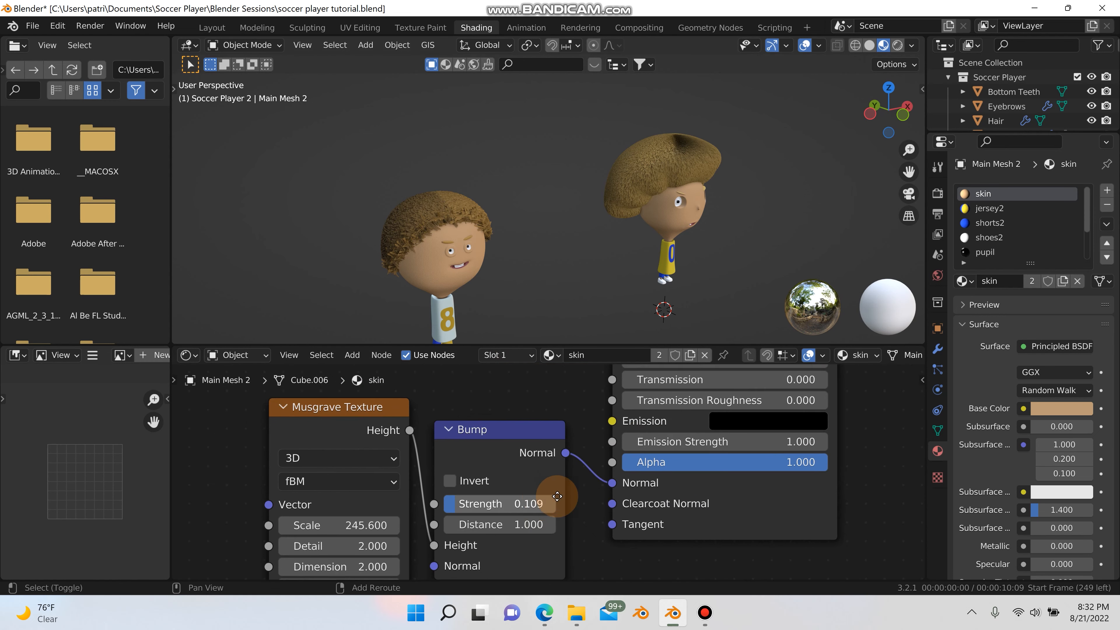
{"action": "middle_click_drag", "start_coordinate": [549, 505], "coordinate": [630, 493], "text": "shift"}
{"action": "left_click_drag", "start_coordinate": [546, 345], "coordinate": [555, 143]}
{"action": "scroll", "coordinate": [524, 278], "scroll_direction": "up", "scroll_amount": 6}
{"action": "middle_click_drag", "start_coordinate": [524, 278], "coordinate": [608, 183], "text": "shift"}
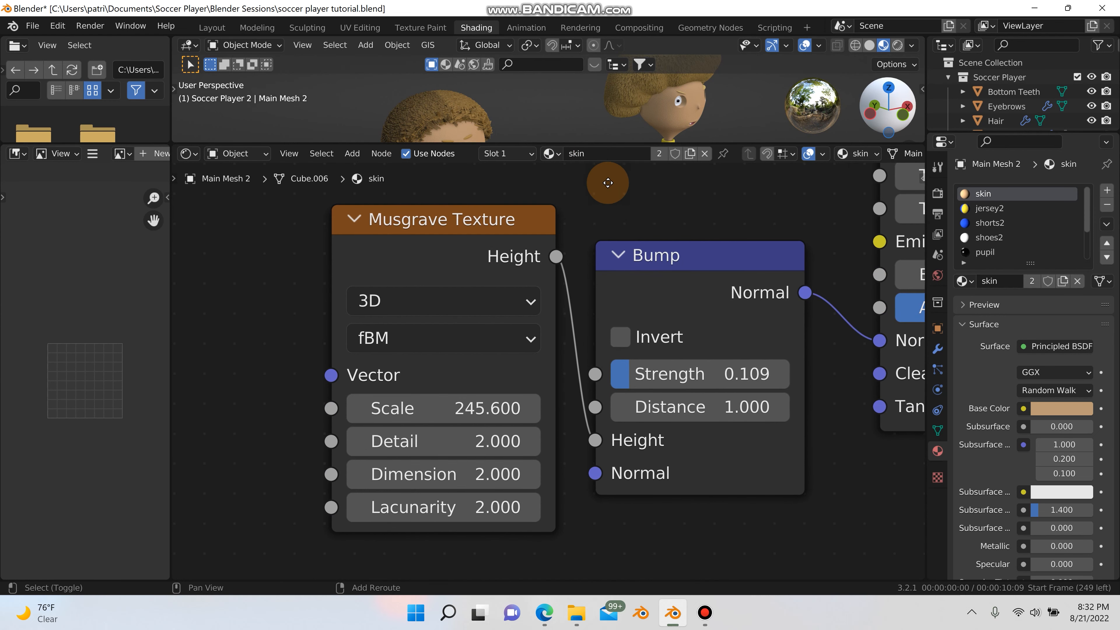
{"action": "middle_click_drag", "start_coordinate": [841, 353], "coordinate": [741, 352], "text": "shift"}
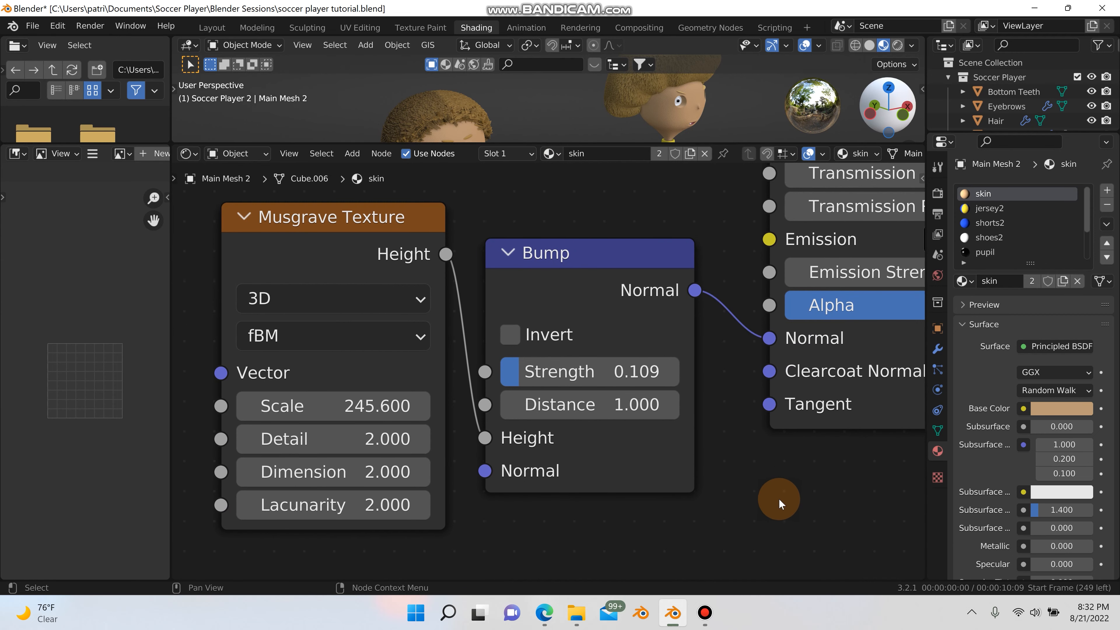
{"action": "scroll", "coordinate": [732, 445], "scroll_direction": "down", "scroll_amount": 3}
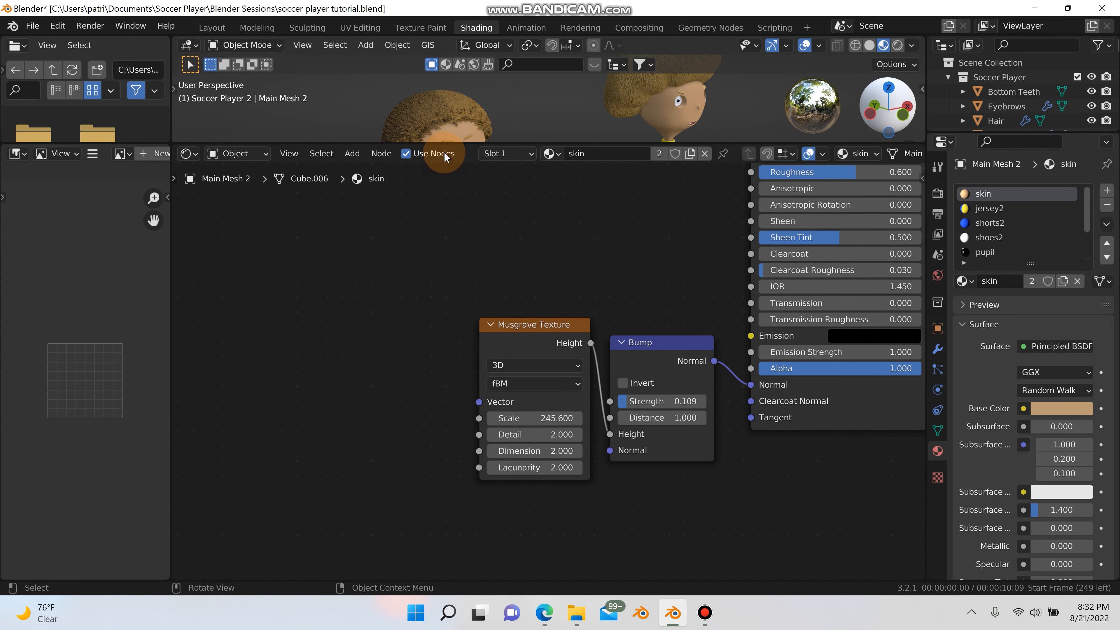
- Restore the larger 3D view, return to the Layout workspace with both players in view, and save the file
{"action": "left_click_drag", "start_coordinate": [444, 144], "coordinate": [388, 441]}
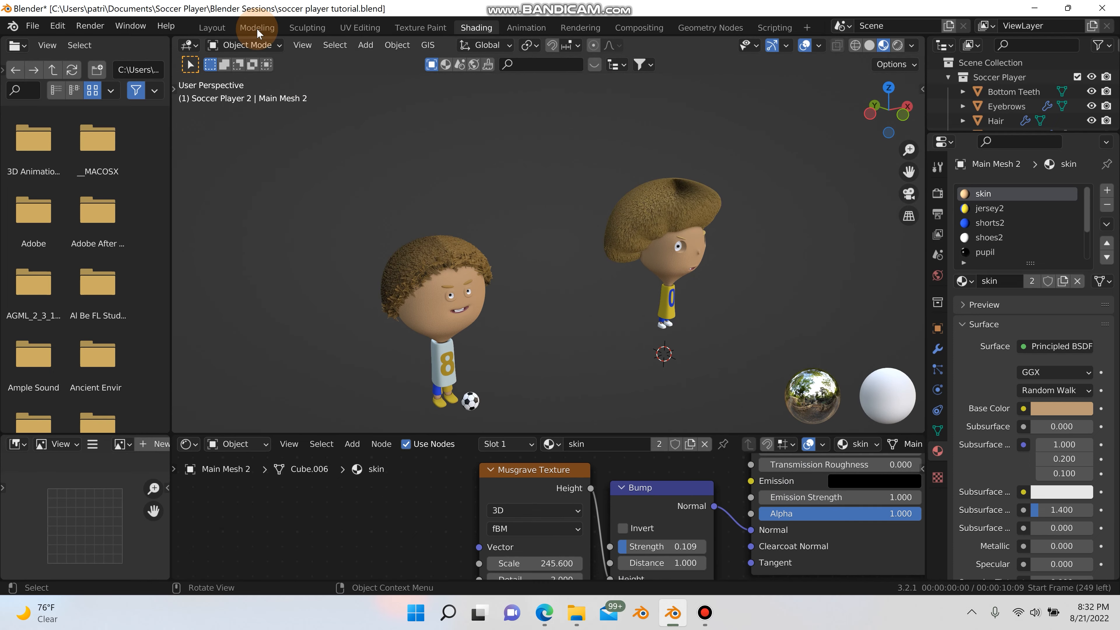
{"action": "left_click", "coordinate": [219, 27]}
{"action": "scroll", "coordinate": [718, 354], "scroll_direction": "down", "scroll_amount": 6}
{"action": "middle_click_drag", "start_coordinate": [617, 326], "coordinate": [226, 352], "text": "shift"}
{"action": "middle_click_drag", "start_coordinate": [485, 347], "coordinate": [615, 334]}
{"action": "middle_click_drag", "start_coordinate": [541, 301], "coordinate": [563, 341], "text": "shift"}
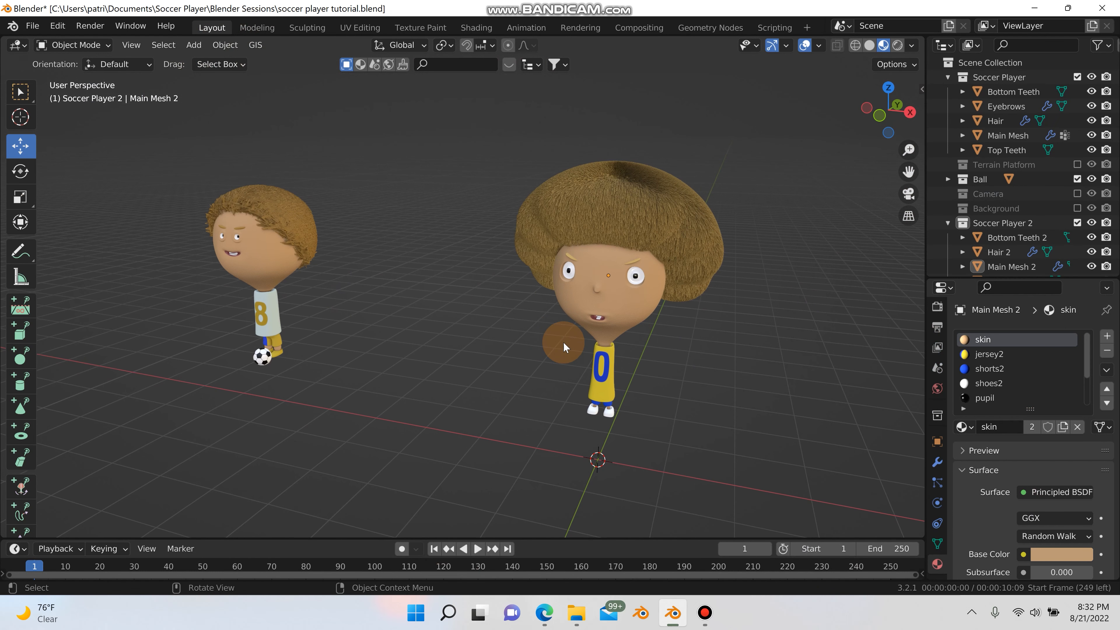
{"action": "left_click", "coordinate": [32, 26]}
{"action": "left_click", "coordinate": [67, 128]}
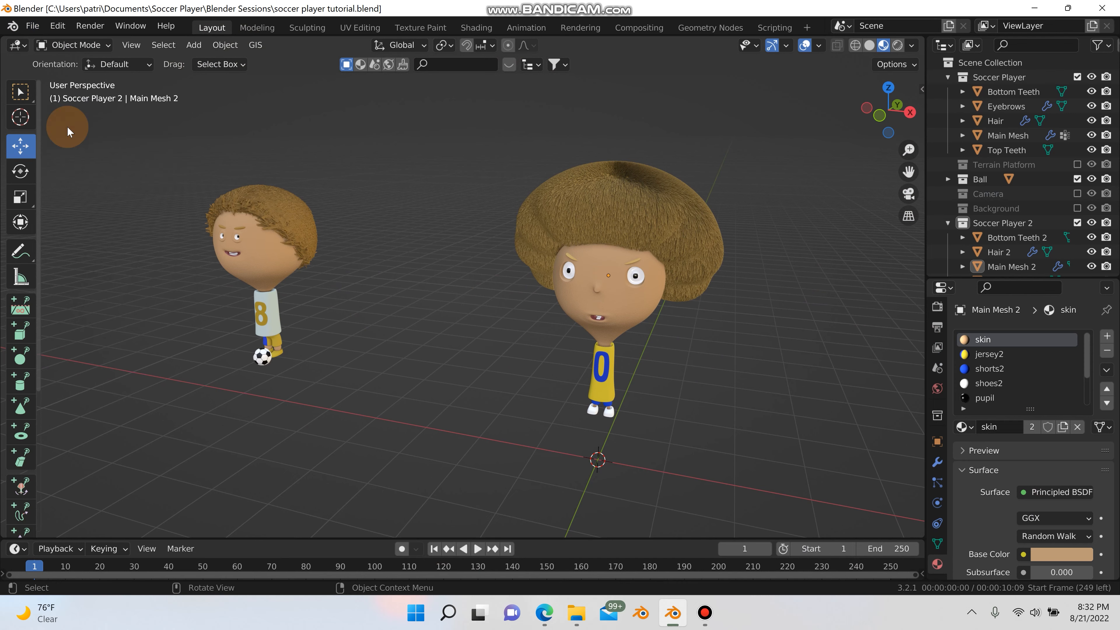
- Collapse the Soccer Player, Ball and Soccer Player 2 collections in the scene hierarchy
{"action": "middle_click_drag", "start_coordinate": [567, 338], "coordinate": [670, 353]}
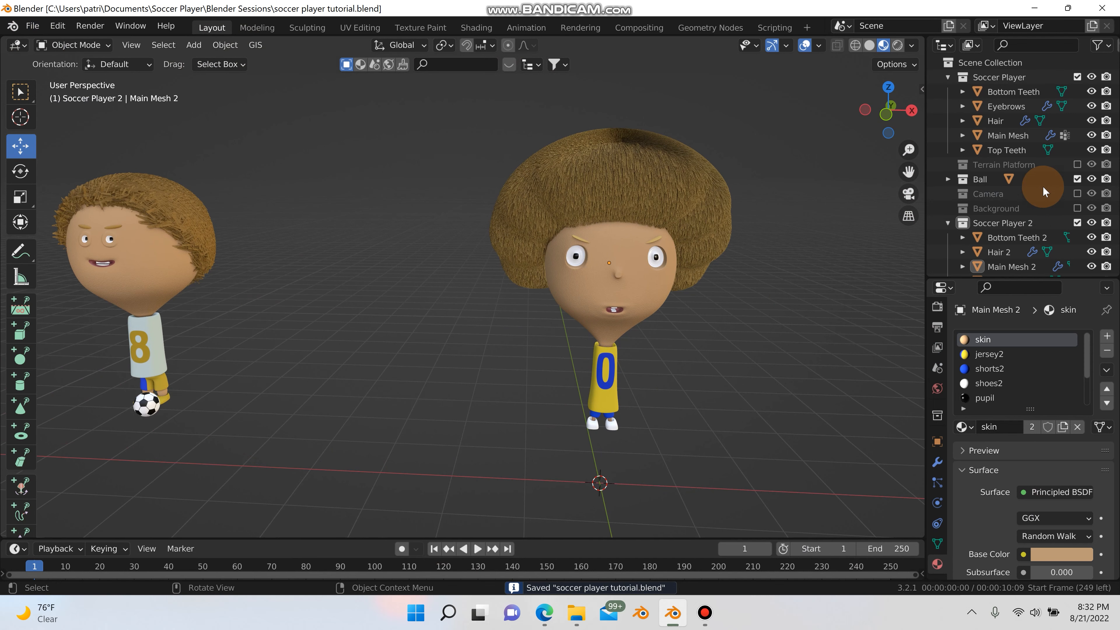
{"action": "left_click", "coordinate": [940, 73]}
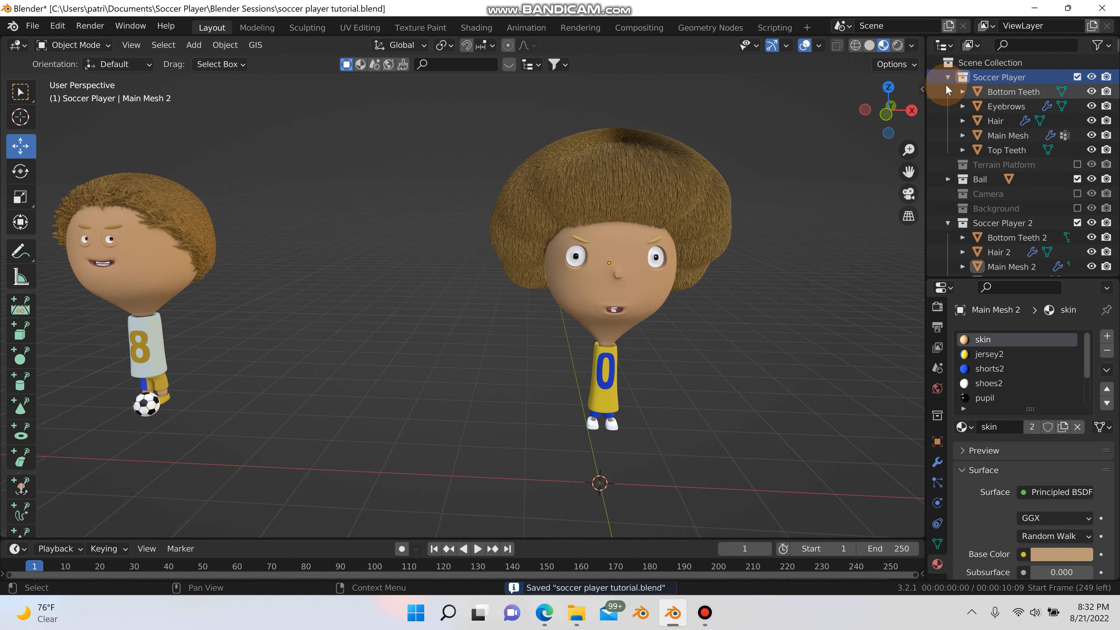
{"action": "left_click", "coordinate": [947, 78]}
{"action": "left_click", "coordinate": [949, 105]}
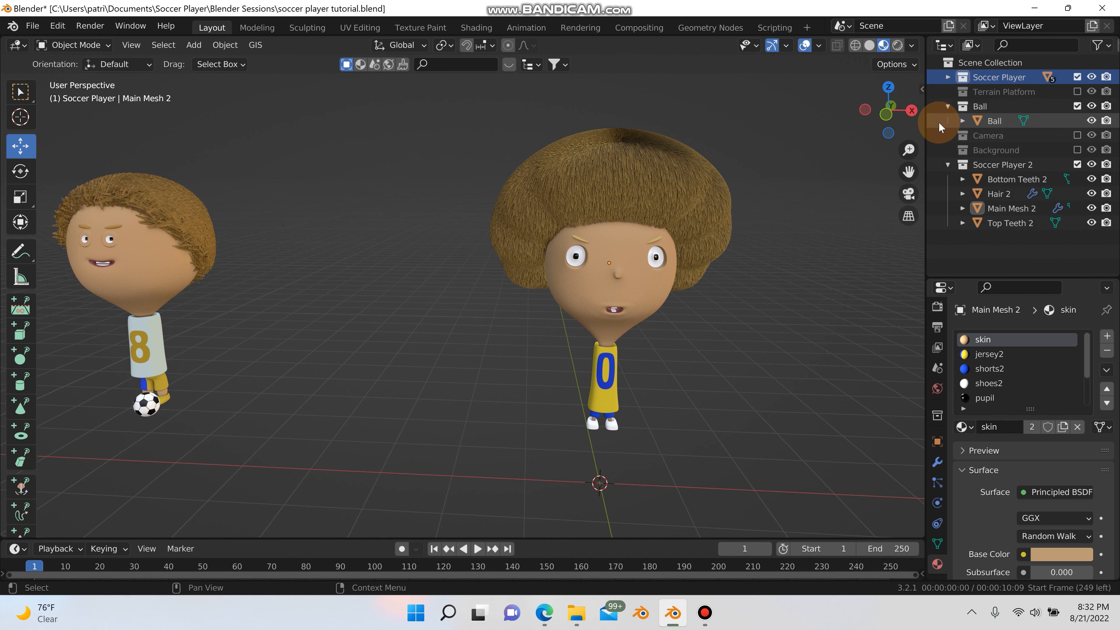
{"action": "left_click", "coordinate": [939, 104]}
{"action": "left_click", "coordinate": [942, 163]}
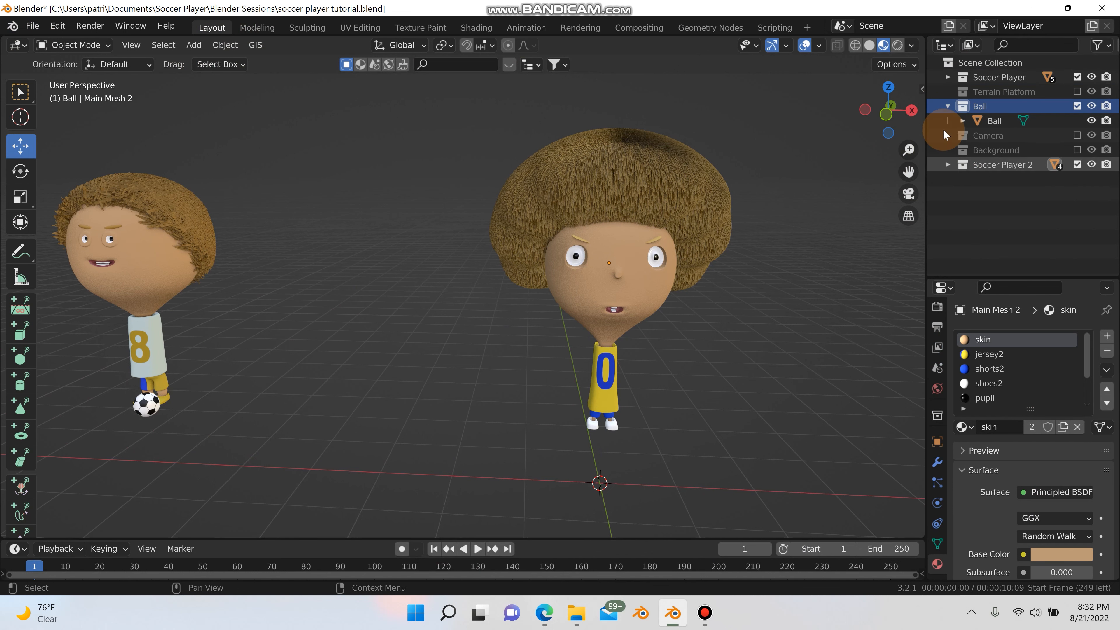
{"action": "left_click", "coordinate": [946, 106]}
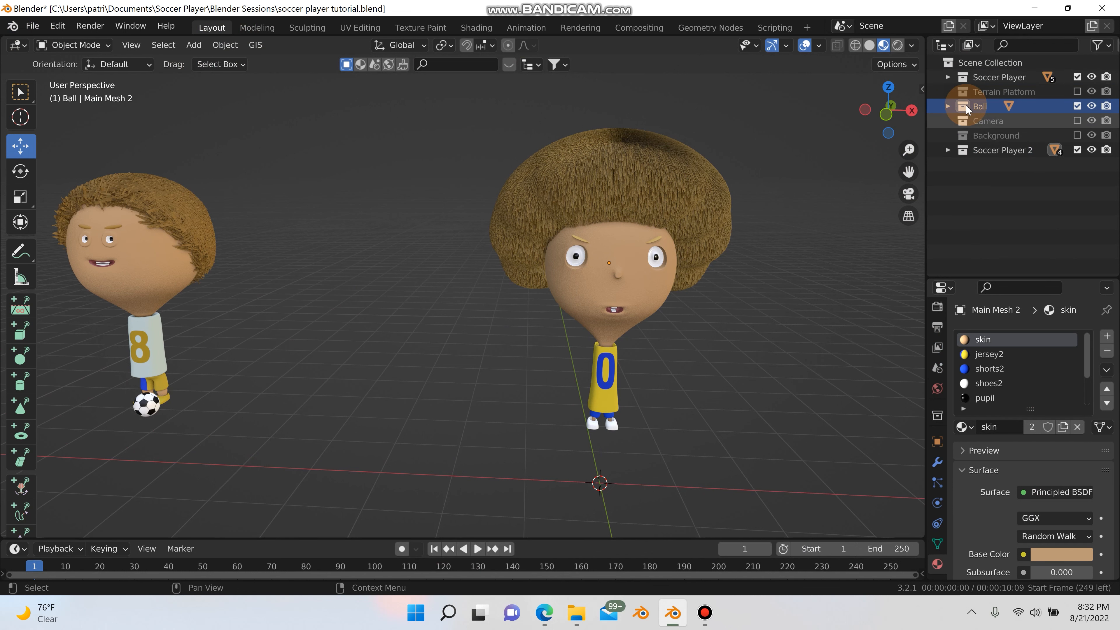
- Add an ico sphere with 2 subdivisions to the Ball collection and scale it to about 0.305
{"action": "left_click", "coordinate": [975, 106]}
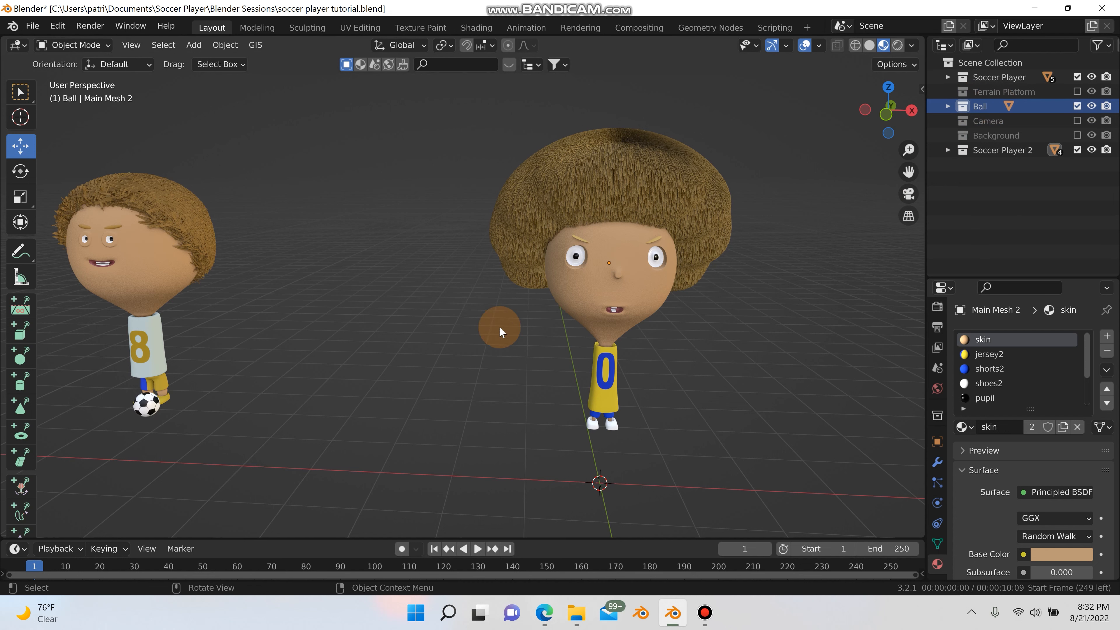
{"action": "key", "text": "shift+a"}
{"action": "mouse_move", "coordinate": [448, 291]}
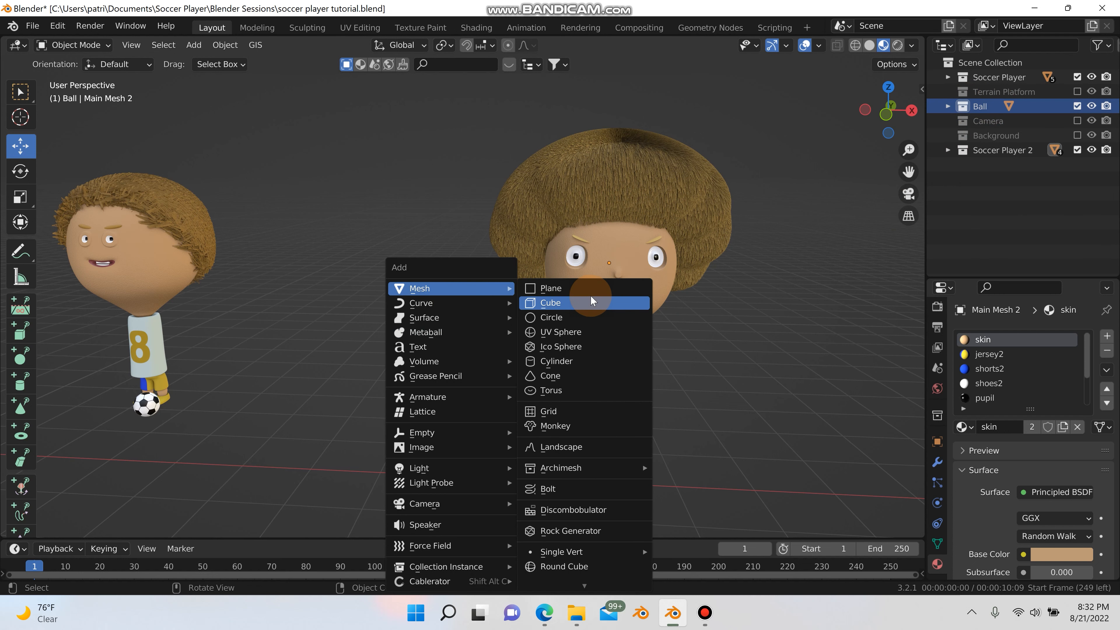
{"action": "left_click", "coordinate": [581, 349]}
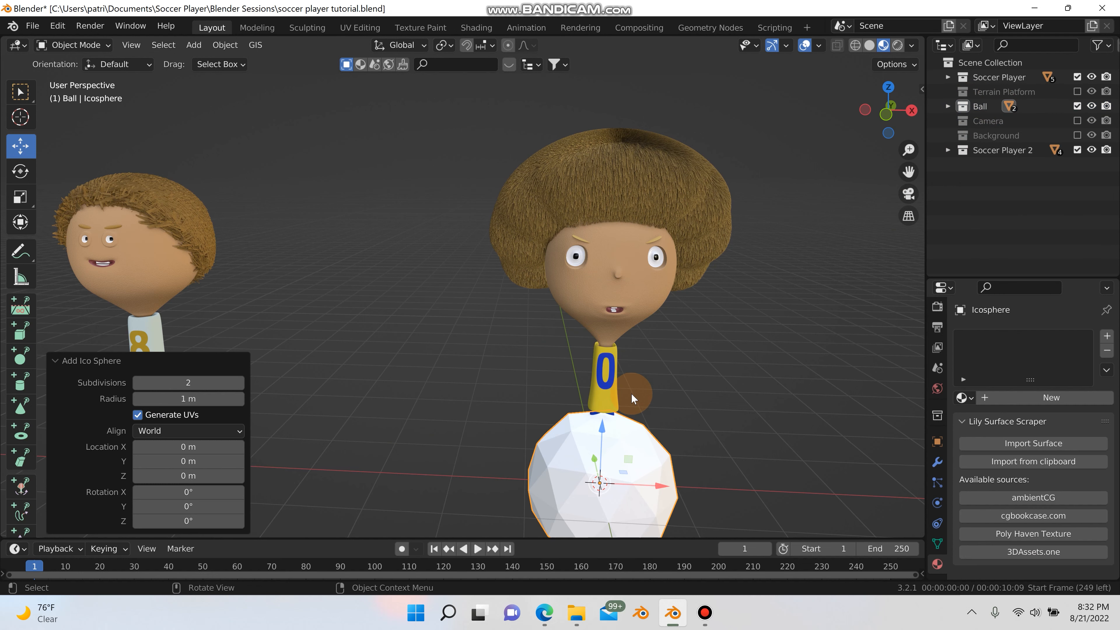
{"action": "scroll", "coordinate": [630, 397], "scroll_direction": "down", "scroll_amount": 4}
{"action": "mouse_move", "coordinate": [695, 402]}
{"action": "middle_mouse_down"}
{"action": "mouse_move", "coordinate": [718, 401]}
{"action": "mouse_move", "coordinate": [679, 400]}
{"action": "middle_mouse_up"}
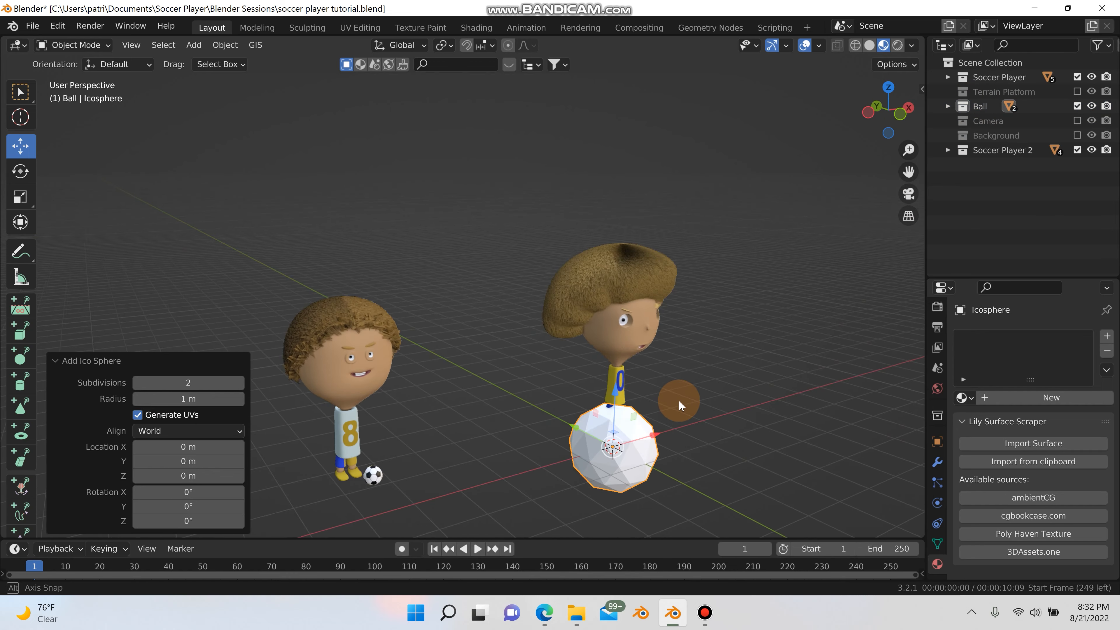
{"action": "key", "text": "s"}
{"action": "left_click", "coordinate": [650, 467]}
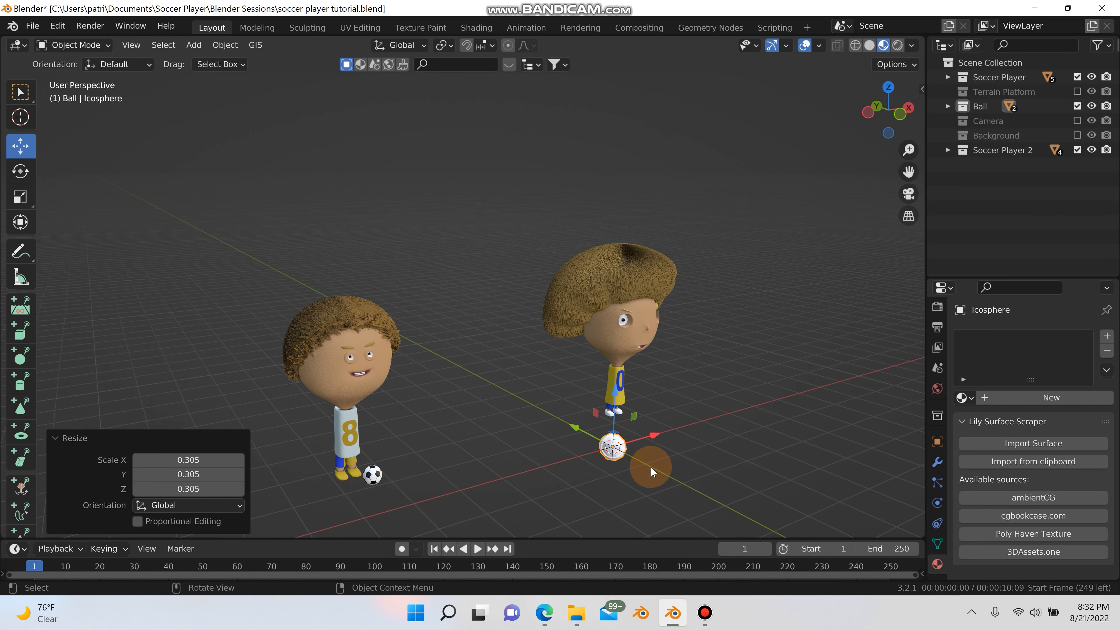
- Exclude the Soccer Player and Soccer Player 2 collections from the view layer and frame the ico sphere
{"action": "key", "text": "KP_1"}
{"action": "left_click", "coordinate": [580, 445]}
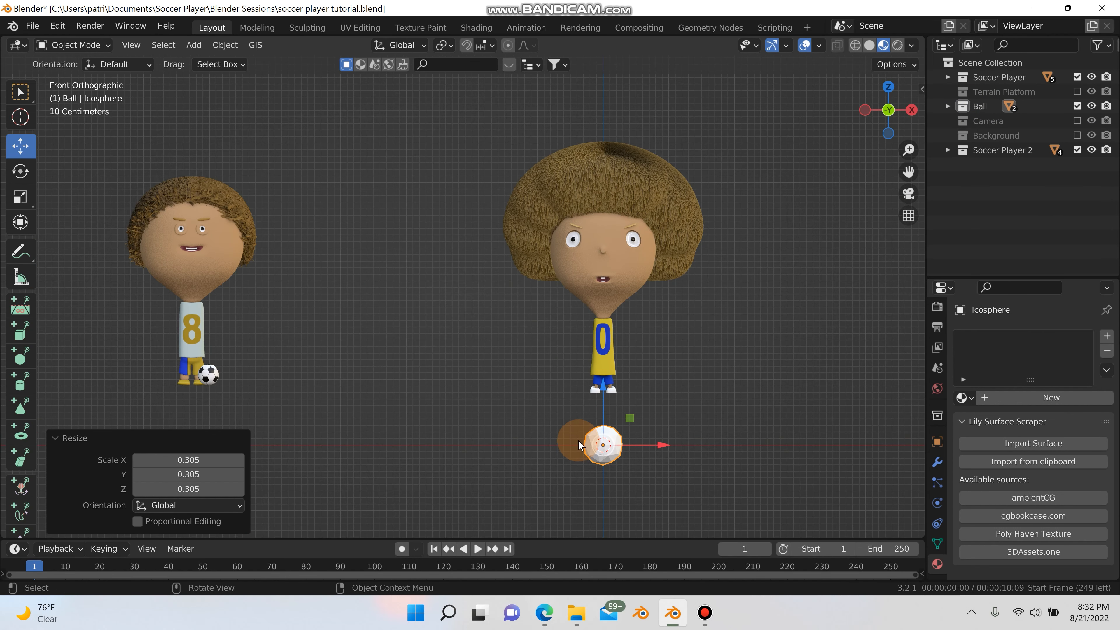
{"action": "scroll", "coordinate": [579, 440], "scroll_direction": "up", "scroll_amount": 1}
{"action": "middle_click_drag", "start_coordinate": [669, 421], "coordinate": [701, 336]}
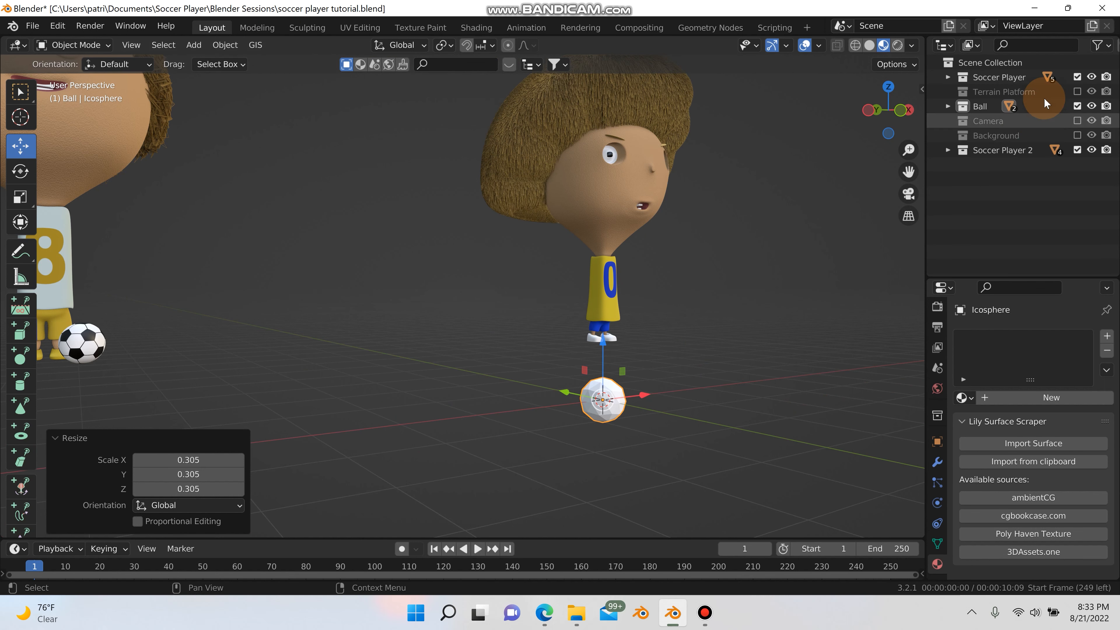
{"action": "left_click", "coordinate": [1076, 77]}
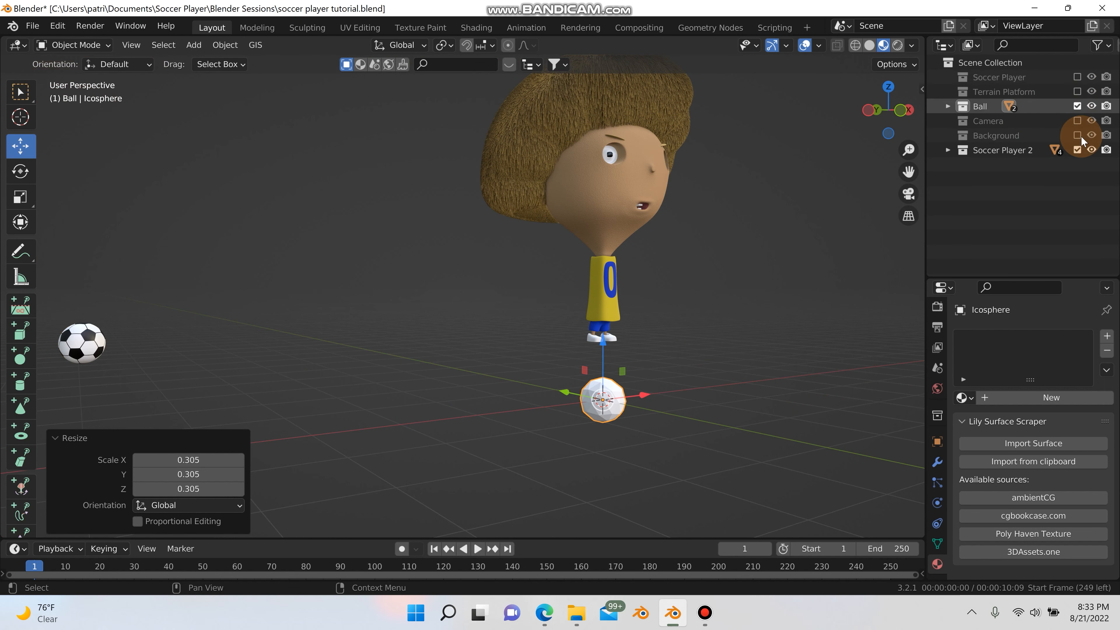
{"action": "left_click", "coordinate": [1077, 150]}
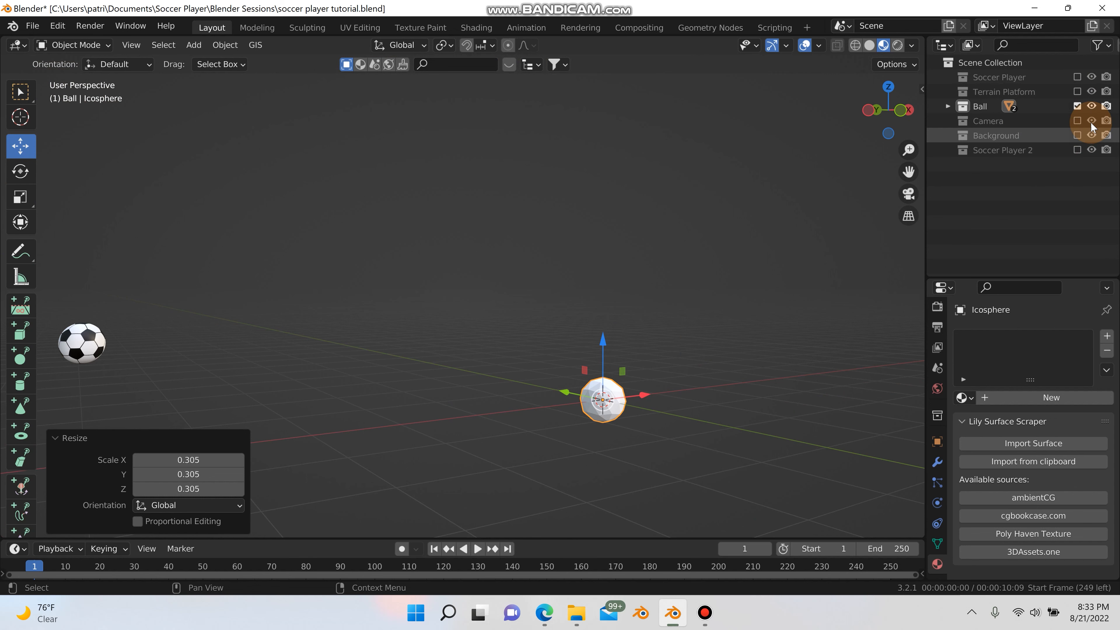
{"action": "scroll", "coordinate": [639, 329], "scroll_direction": "up", "scroll_amount": 5}
{"action": "middle_click_drag", "start_coordinate": [639, 322], "coordinate": [637, 206], "text": "shift"}
{"action": "scroll", "coordinate": [567, 317], "scroll_direction": "up", "scroll_amount": 3}
{"action": "middle_click_drag", "start_coordinate": [549, 324], "coordinate": [579, 227], "text": "shift"}
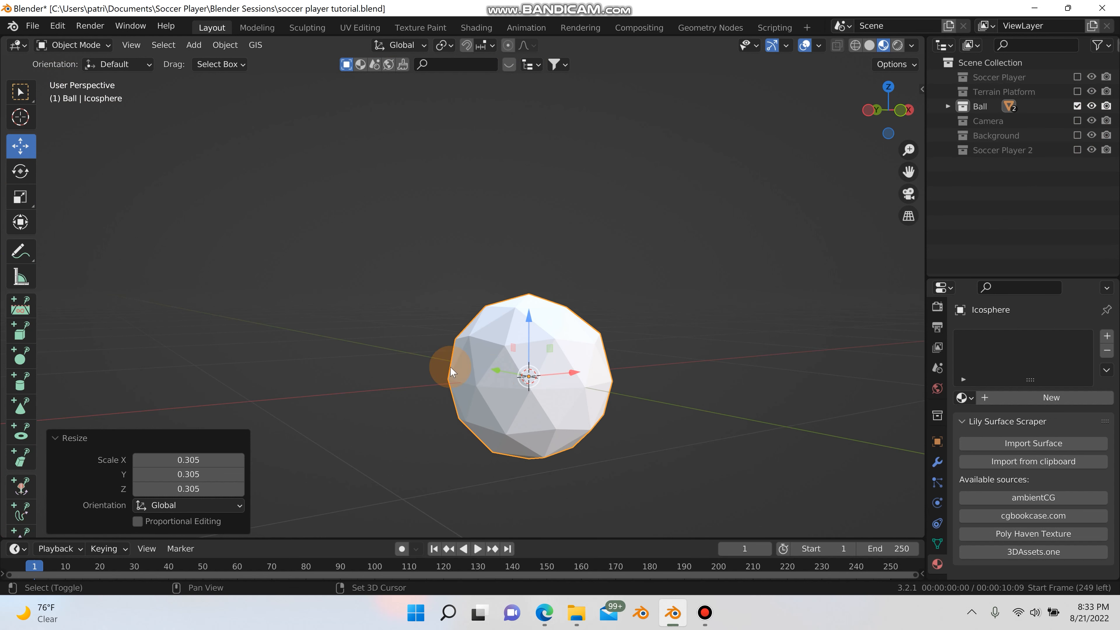
- Delete the ico sphere from the Ball collection
{"action": "left_click", "coordinate": [517, 373]}
{"action": "key", "text": "Delete"}
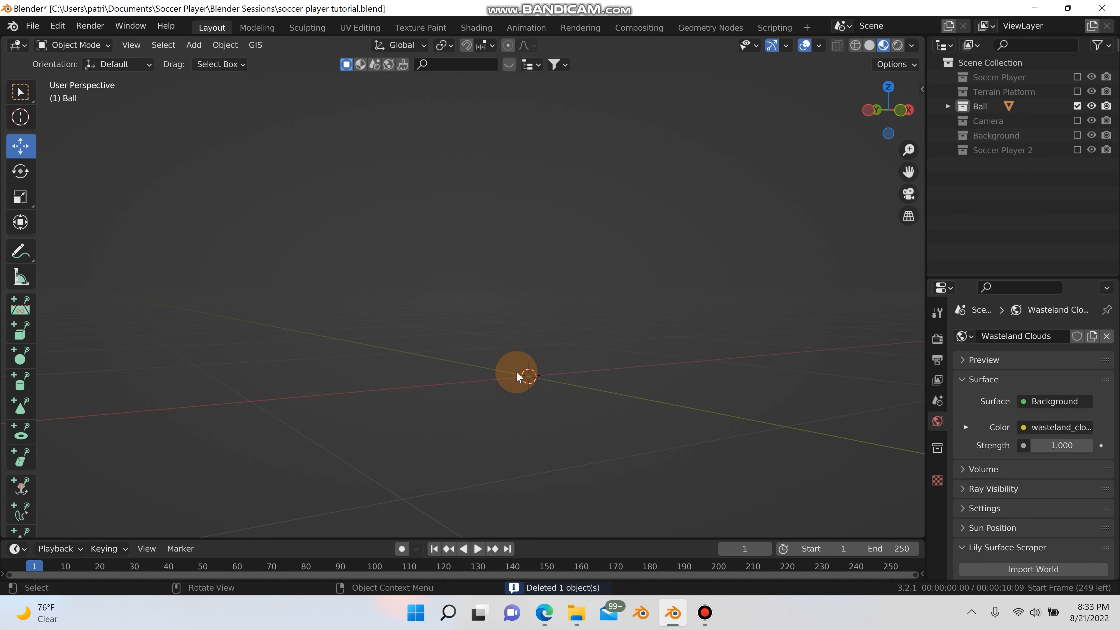
- Add an ico sphere with 1 subdivision to the Ball collection
{"action": "key", "text": "shift+a"}
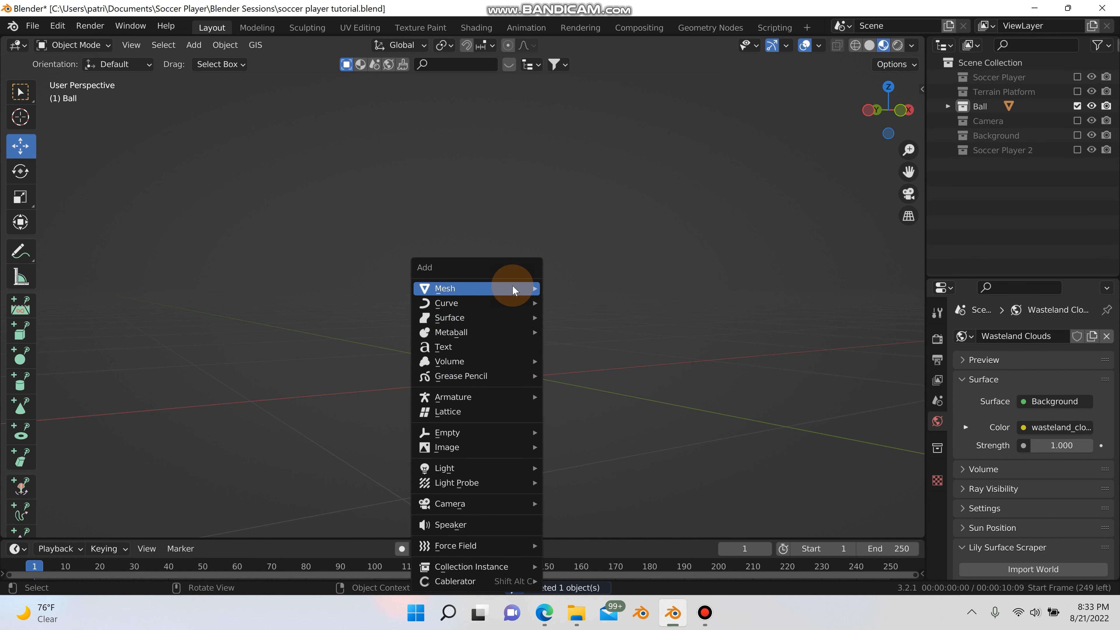
{"action": "mouse_move", "coordinate": [512, 287]}
{"action": "left_click", "coordinate": [586, 346]}
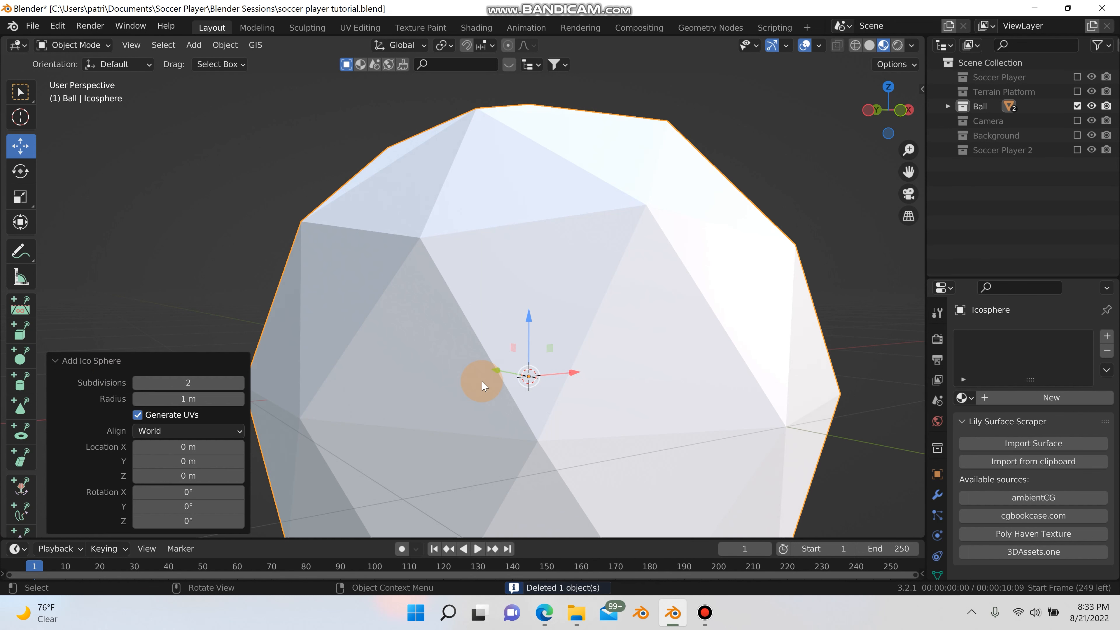
{"action": "left_click", "coordinate": [183, 386]}
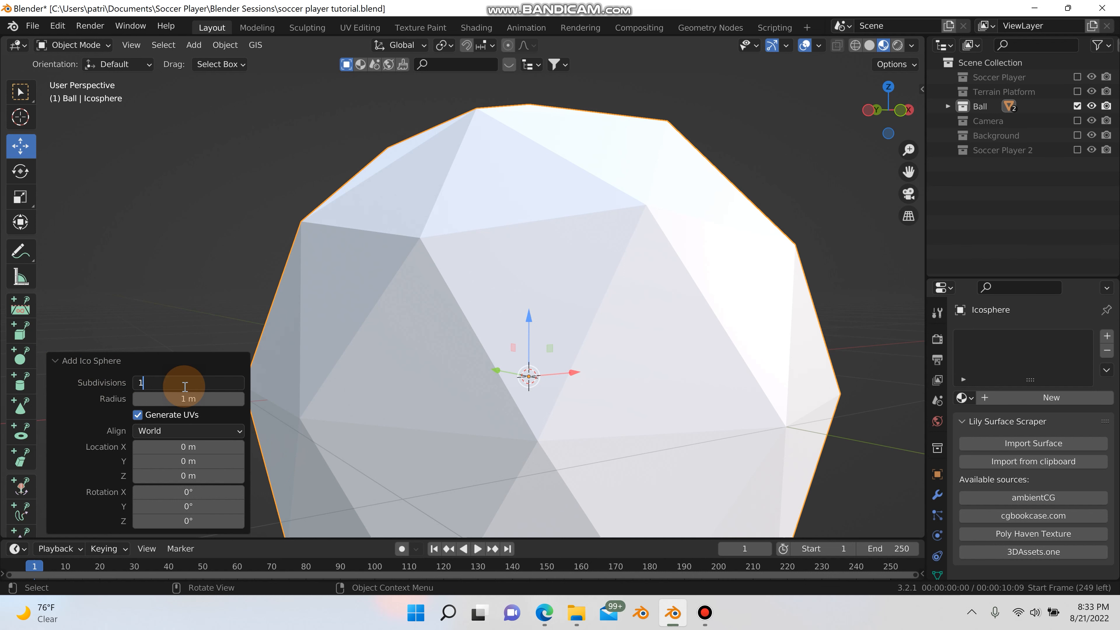
{"action": "type", "text": "1"}
{"action": "key", "text": "Return"}
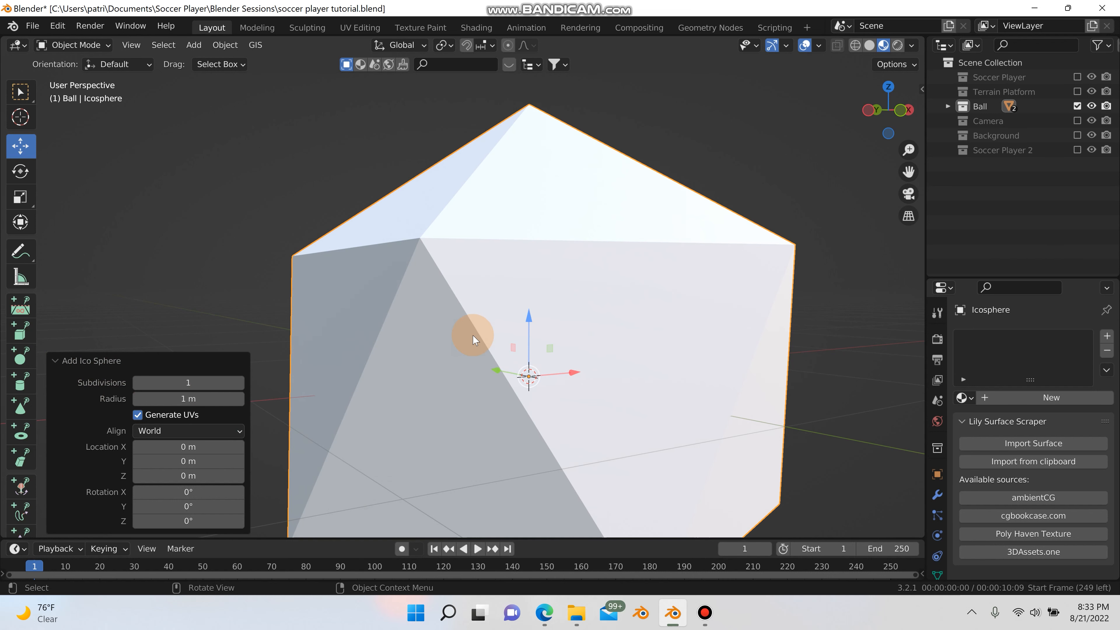
{"action": "middle_click_drag", "start_coordinate": [475, 326], "coordinate": [745, 332]}
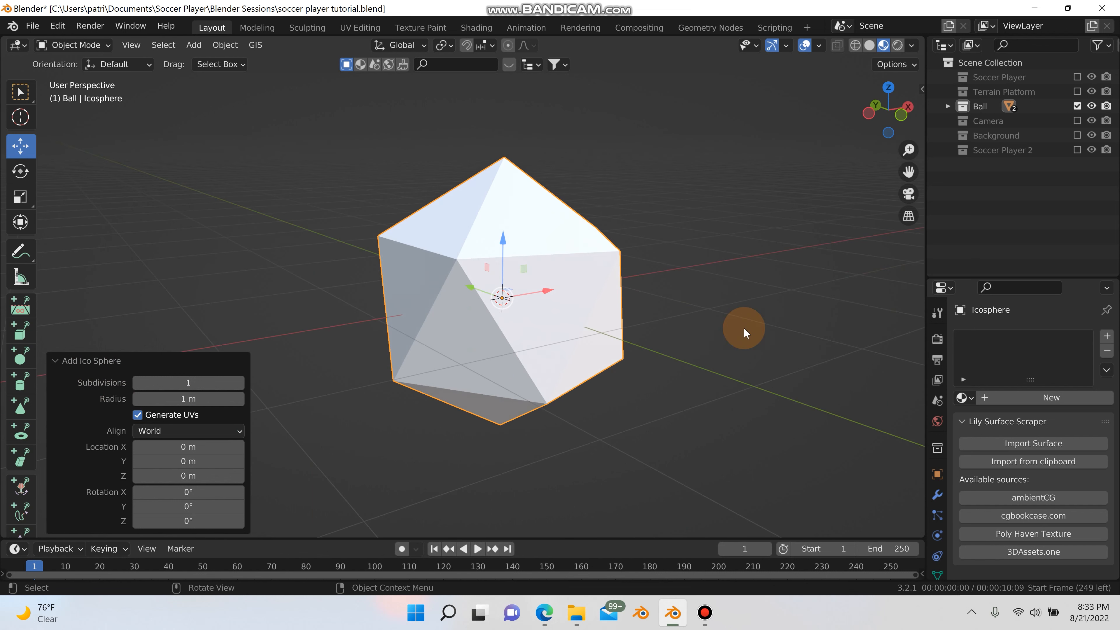
- Create a material named ball1 on the ico sphere, and add a second material slot with a new material
{"action": "scroll", "coordinate": [937, 512], "scroll_direction": "down", "scroll_amount": 2}
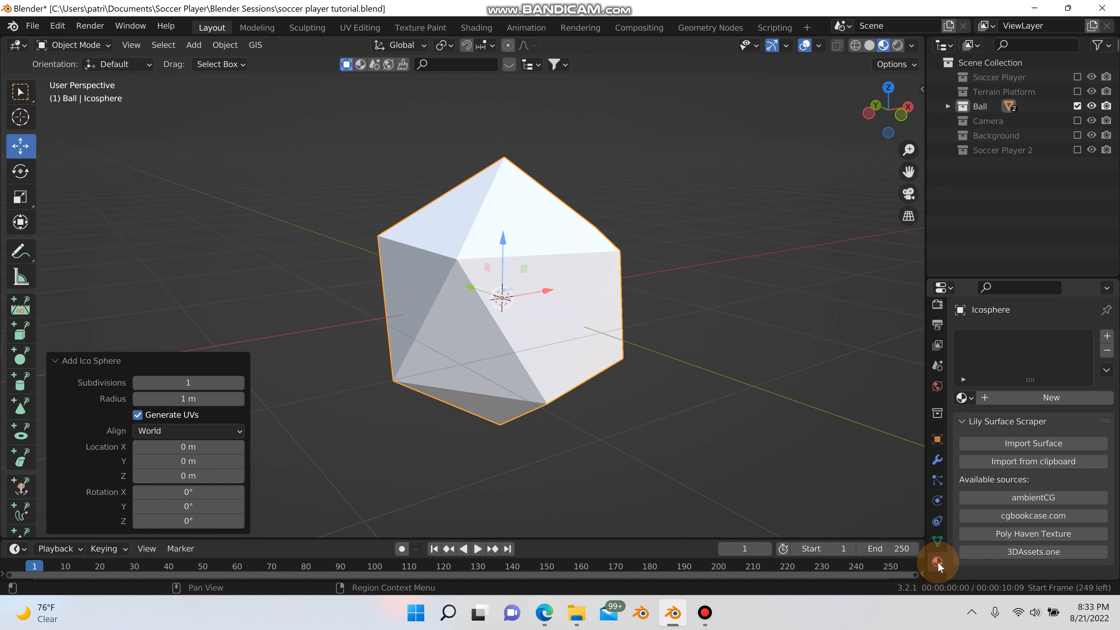
{"action": "left_click", "coordinate": [995, 399]}
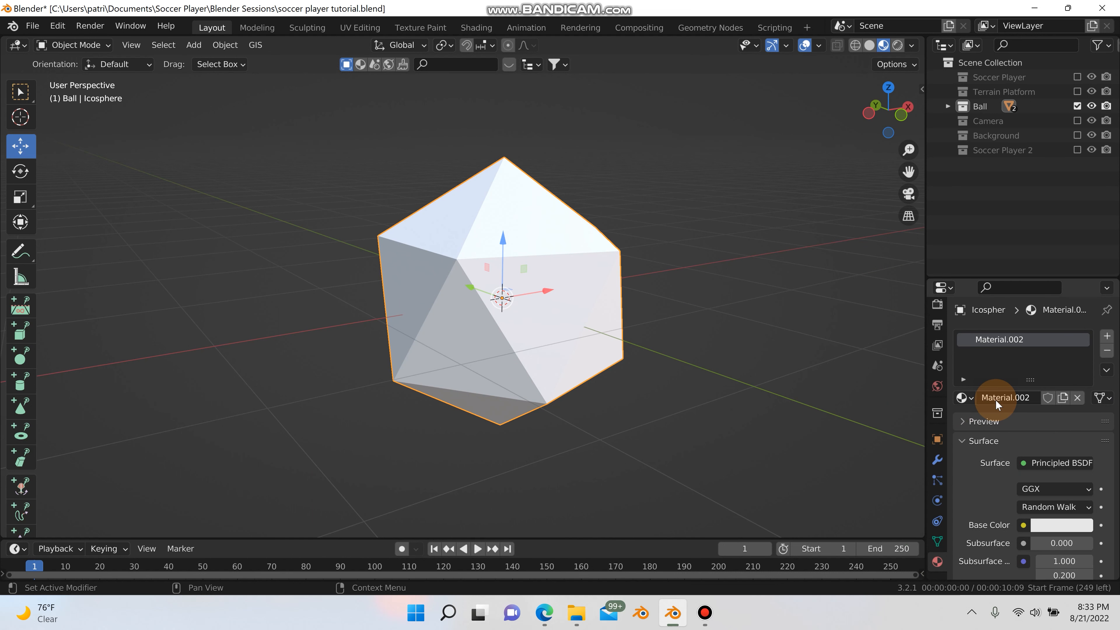
{"action": "left_click", "coordinate": [995, 399]}
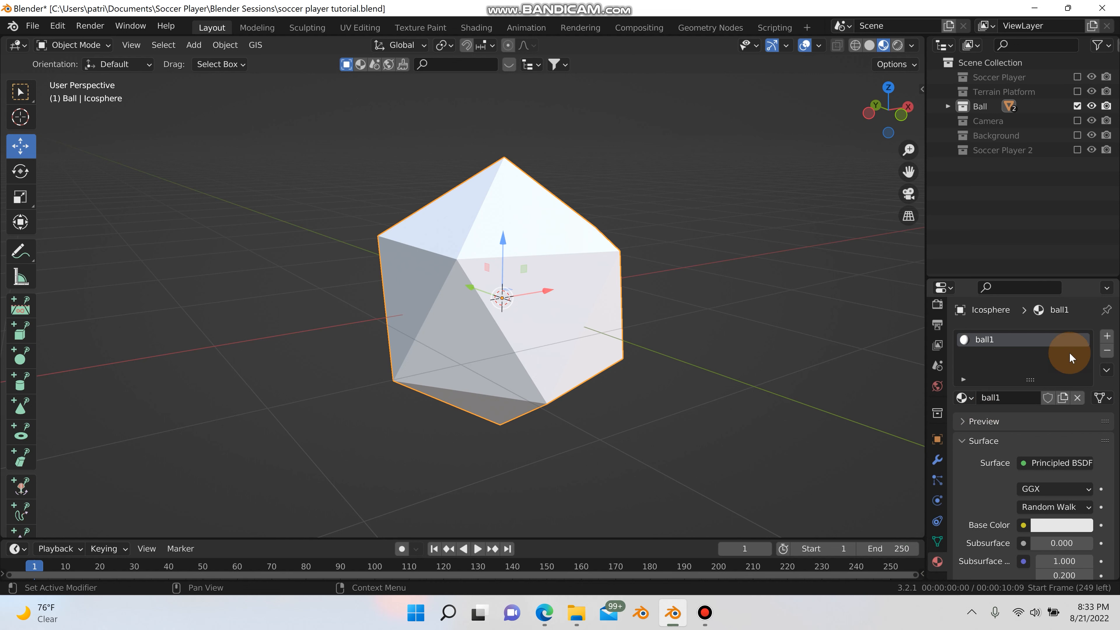
{"action": "left_click", "coordinate": [1101, 342]}
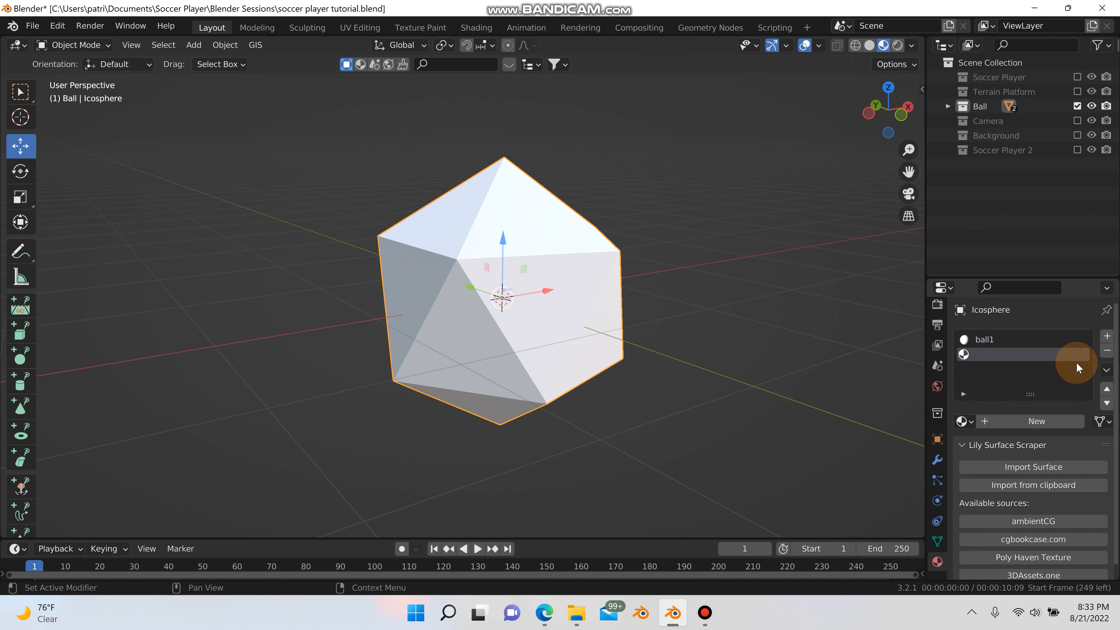
{"action": "left_click", "coordinate": [996, 420]}
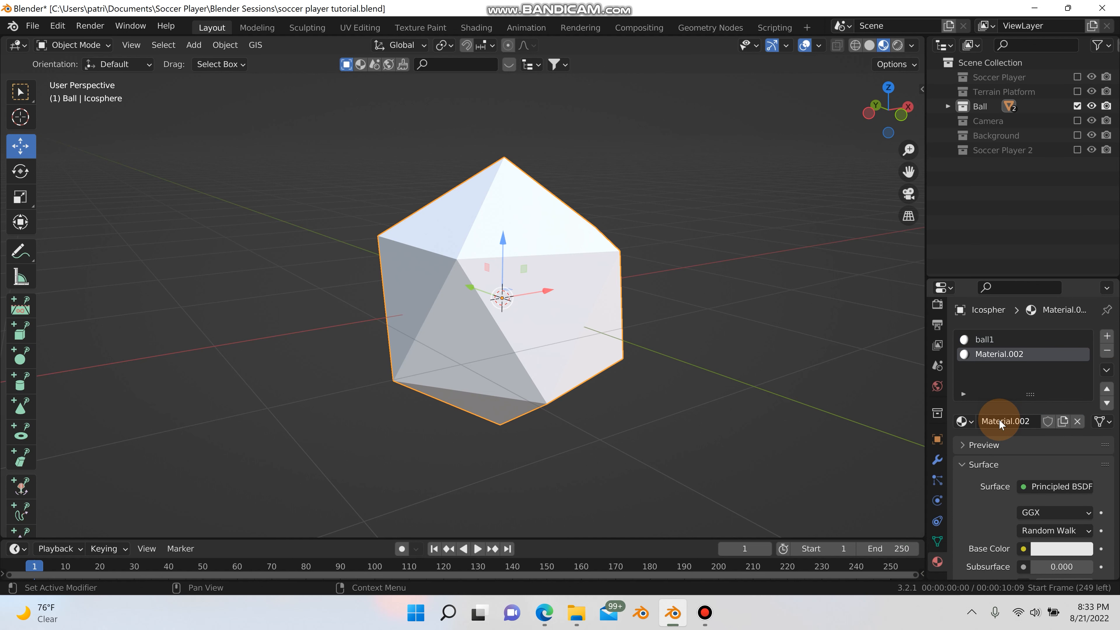
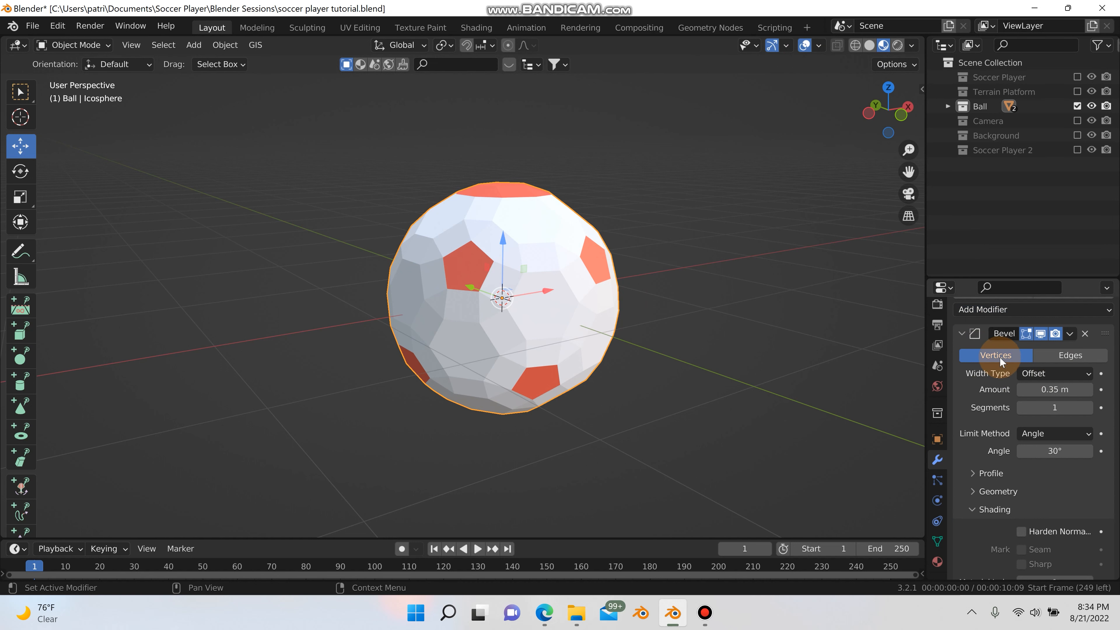
- Keep the ball's second Bevel modifier on edges and set its shading material index to 2
{"action": "scroll", "coordinate": [999, 357], "scroll_direction": "down", "scroll_amount": 5}
{"action": "scroll", "coordinate": [1015, 489], "scroll_direction": "down", "scroll_amount": 2}
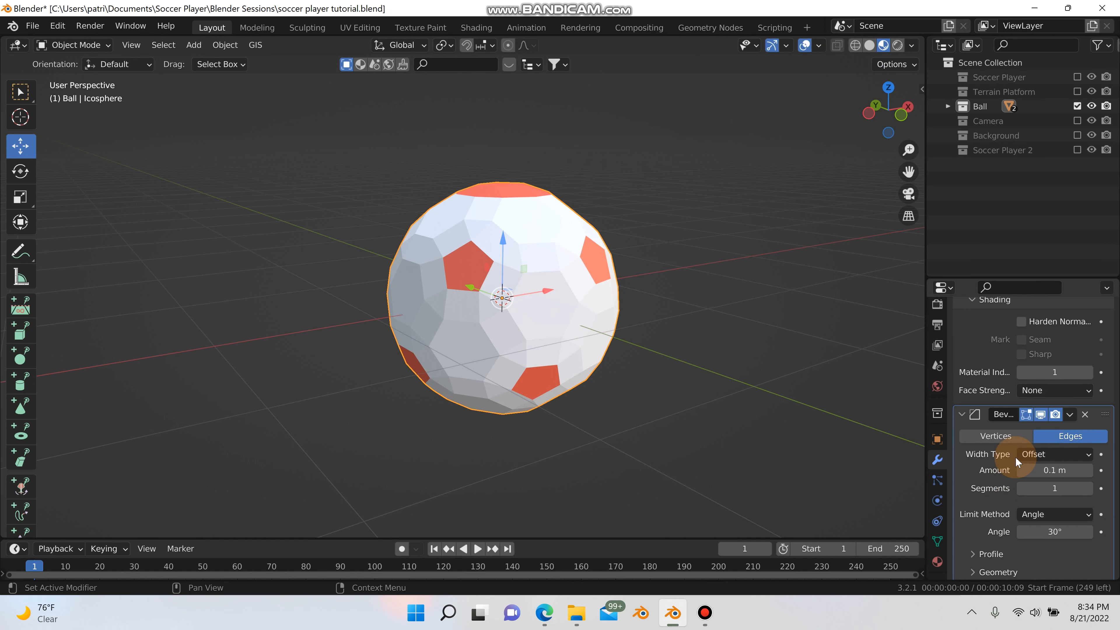
{"action": "left_click", "coordinate": [1007, 436]}
{"action": "left_click", "coordinate": [1060, 438]}
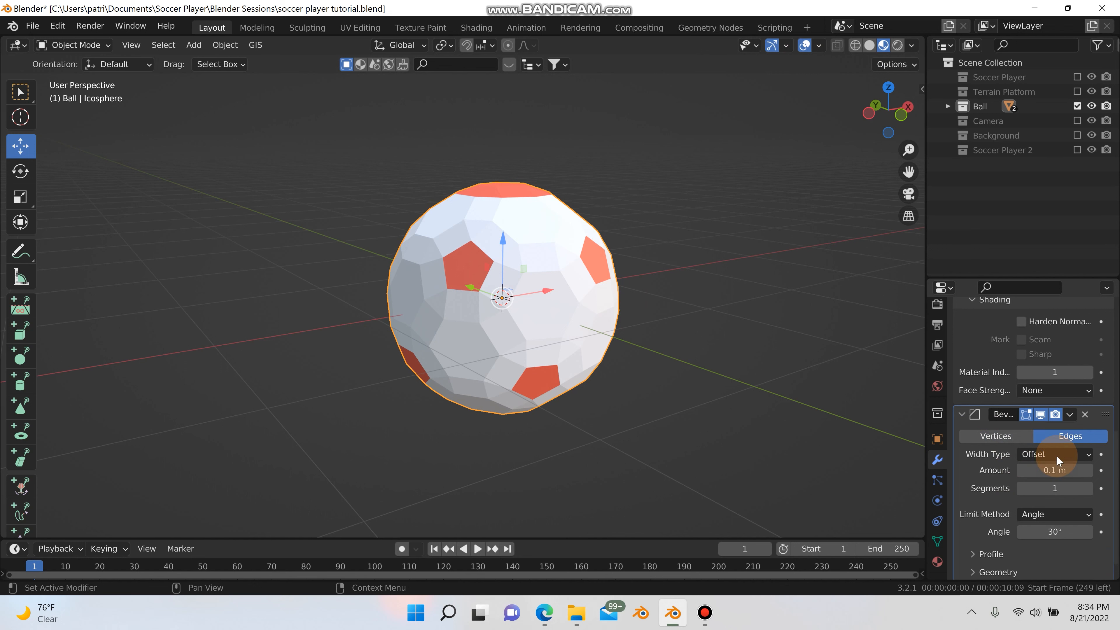
{"action": "scroll", "coordinate": [1010, 480], "scroll_direction": "down", "scroll_amount": 1}
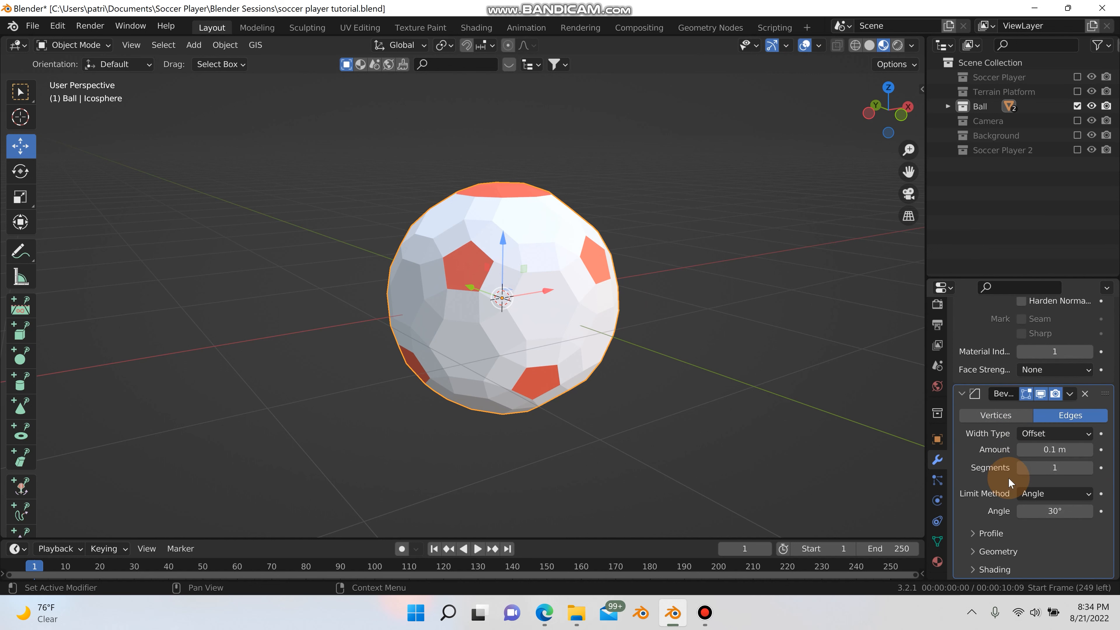
{"action": "left_click", "coordinate": [967, 569]}
{"action": "scroll", "coordinate": [971, 555], "scroll_direction": "down", "scroll_amount": 4}
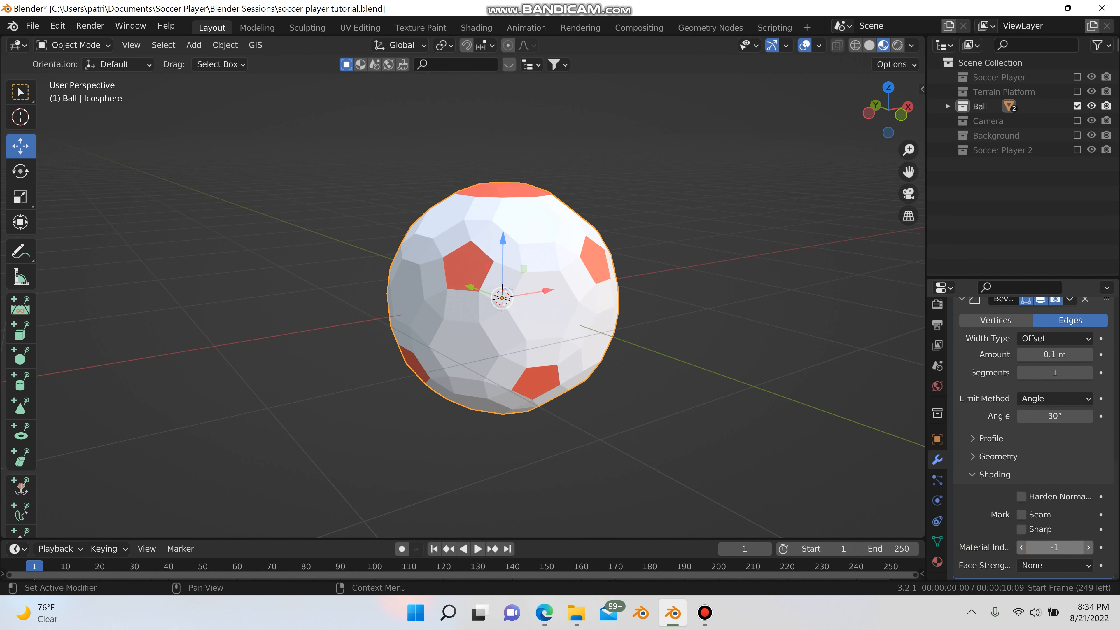
{"action": "left_click", "coordinate": [1048, 547]}
{"action": "key", "text": "Return"}
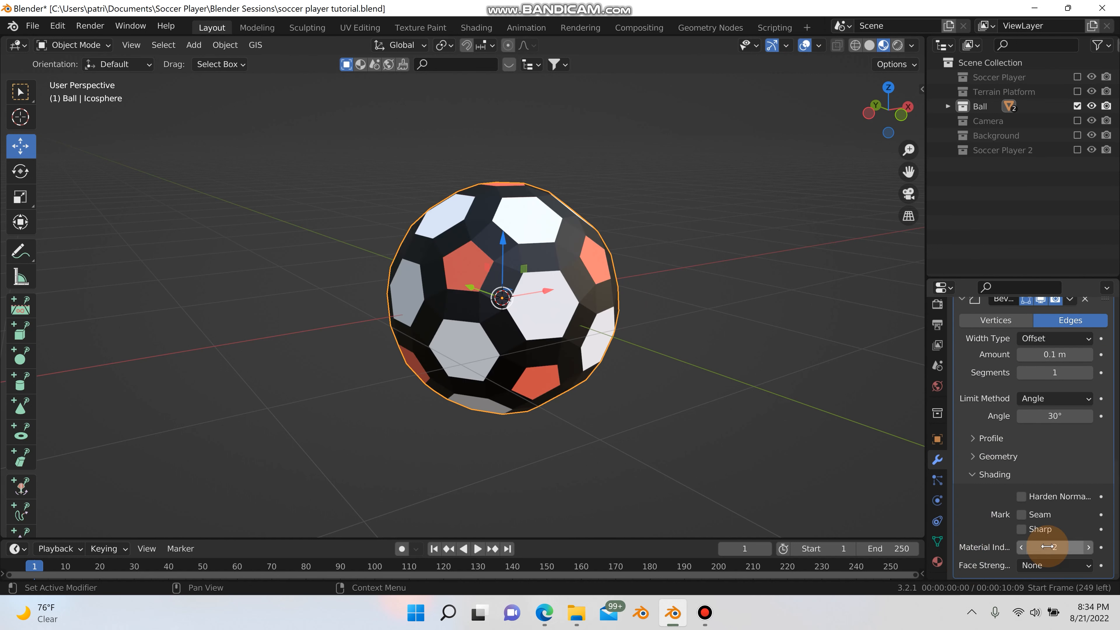
- Try a vertex bevel amount of 0.244 m in the first Bevel modifier and undo the change
{"action": "scroll", "coordinate": [994, 323], "scroll_direction": "up", "scroll_amount": 6}
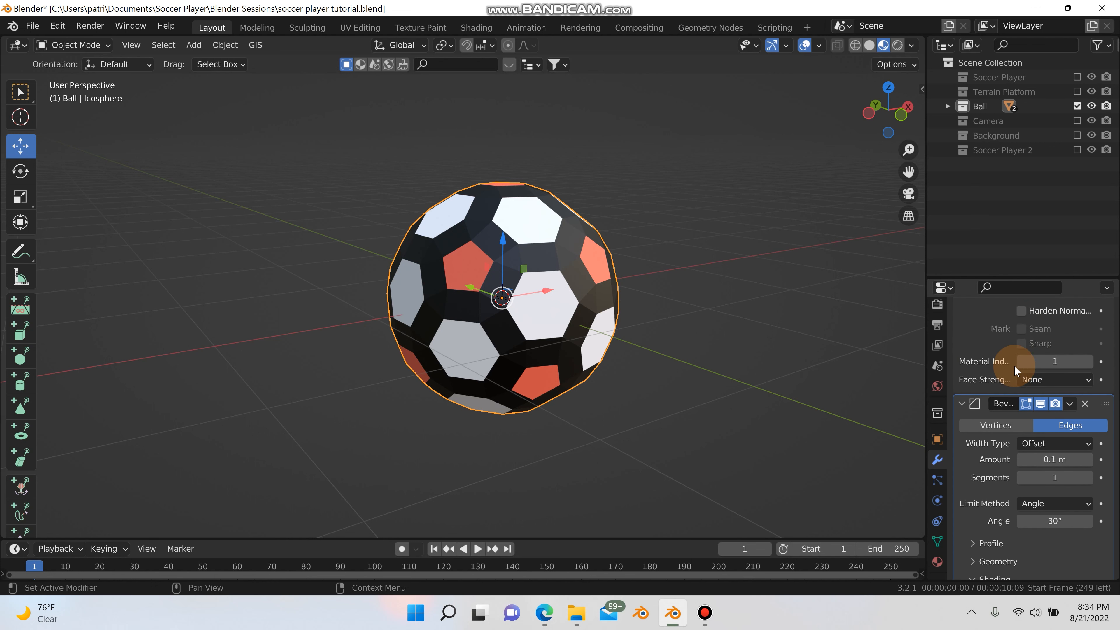
{"action": "scroll", "coordinate": [1017, 366], "scroll_direction": "up", "scroll_amount": 5}
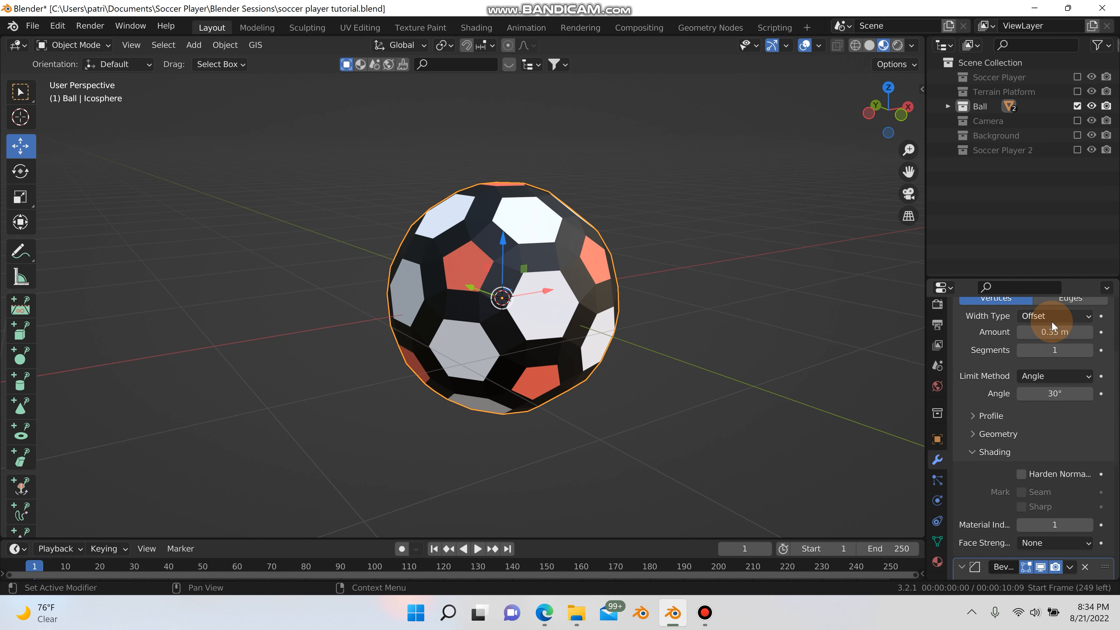
{"action": "left_click_drag", "start_coordinate": [1049, 334], "coordinate": [1037, 334]}
{"action": "scroll", "coordinate": [1027, 397], "scroll_direction": "up", "scroll_amount": 2}
{"action": "scroll", "coordinate": [1037, 425], "scroll_direction": "down", "scroll_amount": 5}
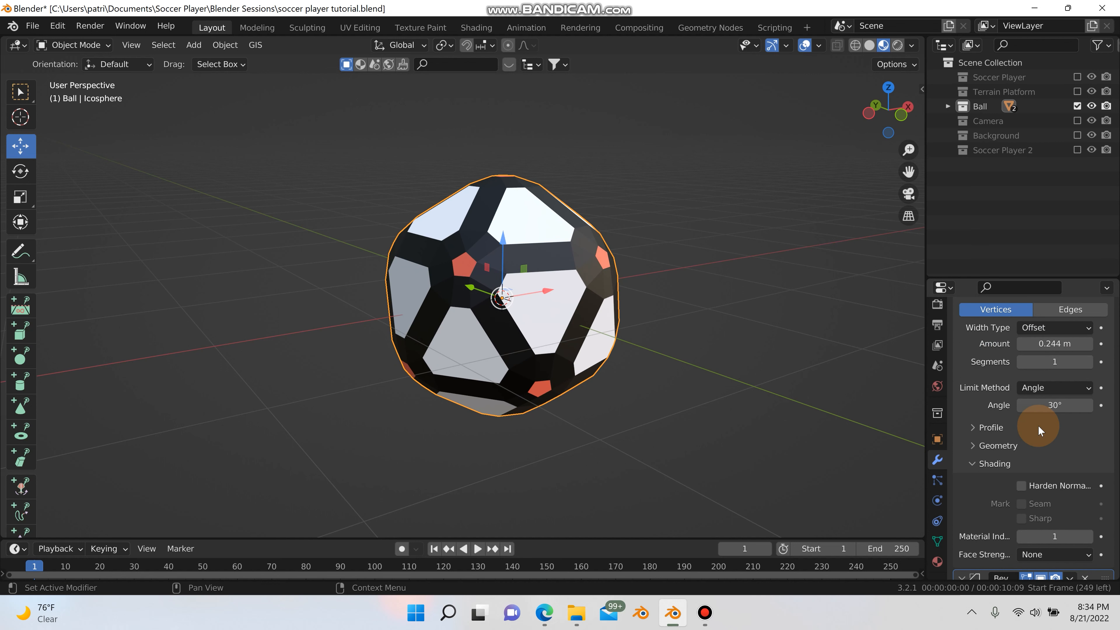
{"action": "scroll", "coordinate": [1017, 440], "scroll_direction": "down", "scroll_amount": 2}
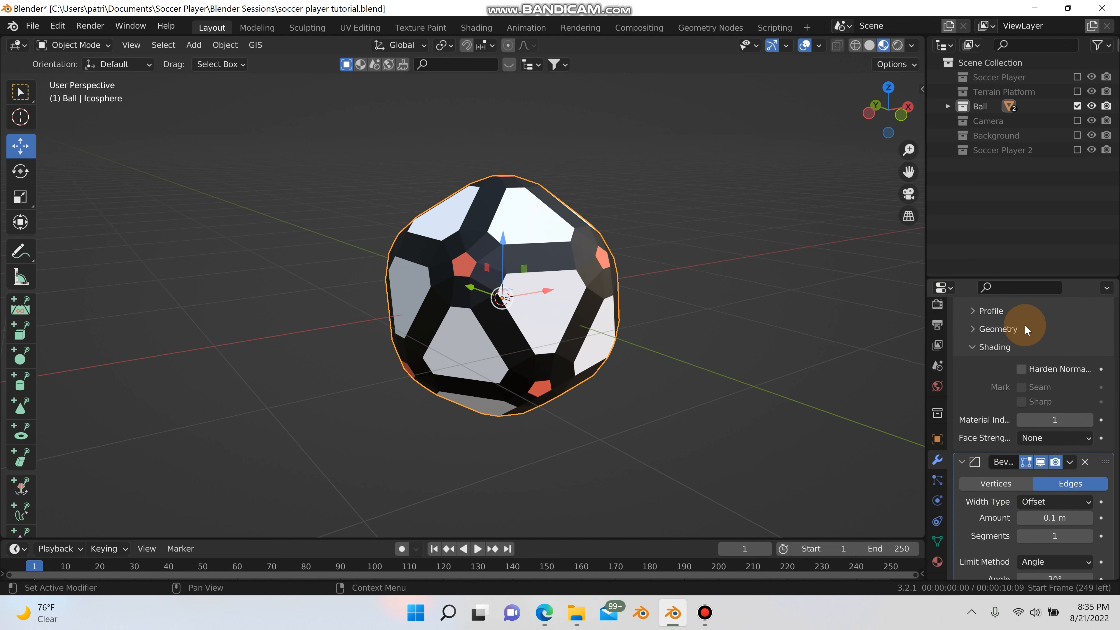
{"action": "scroll", "coordinate": [1024, 325], "scroll_direction": "up", "scroll_amount": 2}
{"action": "scroll", "coordinate": [1051, 338], "scroll_direction": "up", "scroll_amount": 1}
{"action": "key", "text": "ctrl+z"}
- Set the amount of the ball's edge Bevel modifier to 0.02 m
{"action": "scroll", "coordinate": [1014, 388], "scroll_direction": "down", "scroll_amount": 6}
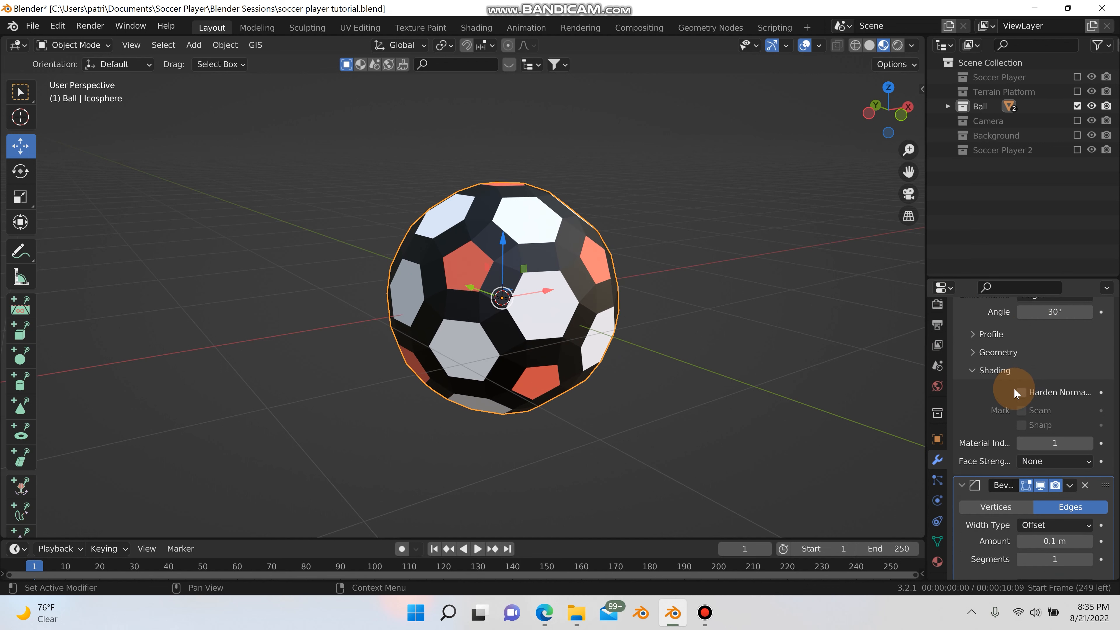
{"action": "scroll", "coordinate": [1009, 410], "scroll_direction": "down", "scroll_amount": 4}
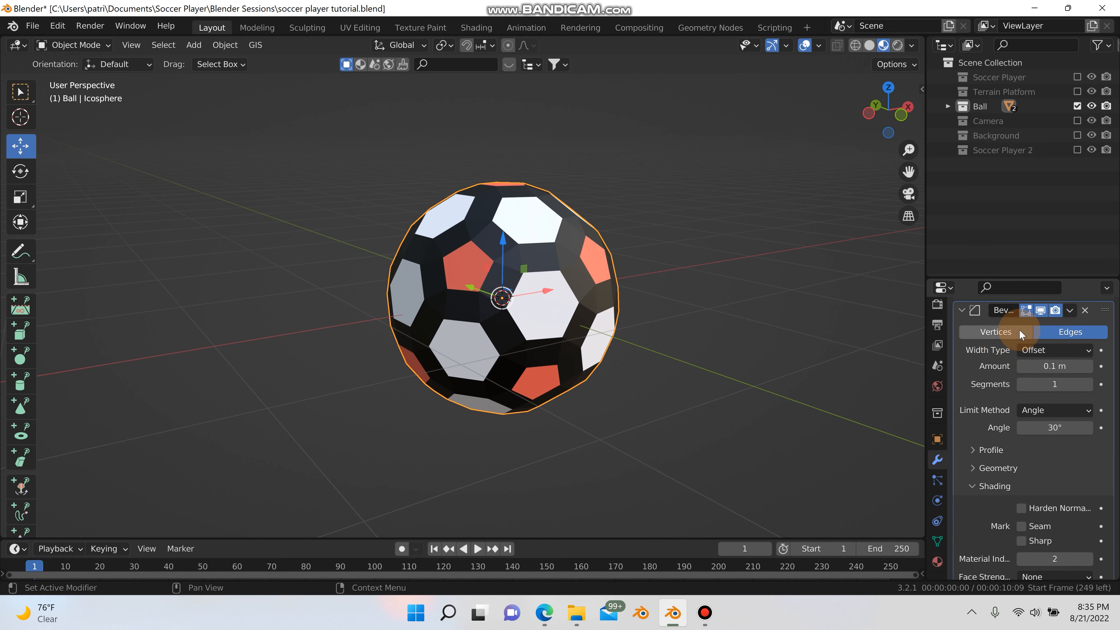
{"action": "mouse_move", "coordinate": [1052, 373]}
{"action": "left_mouse_down"}
{"action": "mouse_move", "coordinate": [1071, 373]}
{"action": "mouse_move", "coordinate": [1046, 370]}
{"action": "left_mouse_up"}
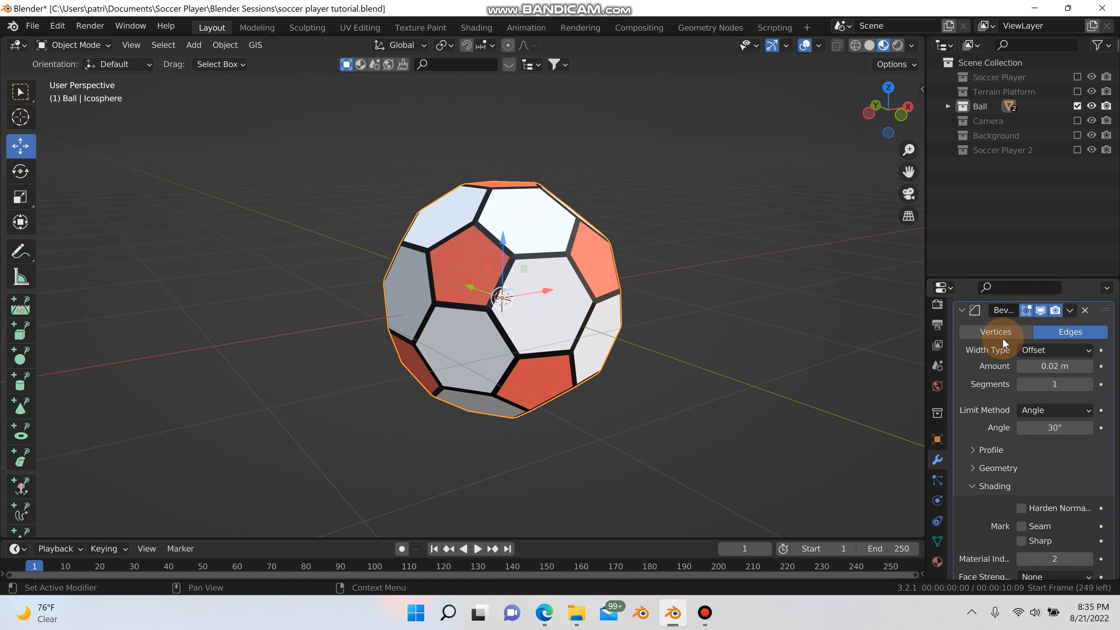
- Add a third Bevel modifier to the ball
{"action": "scroll", "coordinate": [1007, 342], "scroll_direction": "up", "scroll_amount": 2}
{"action": "scroll", "coordinate": [1006, 342], "scroll_direction": "up", "scroll_amount": 14}
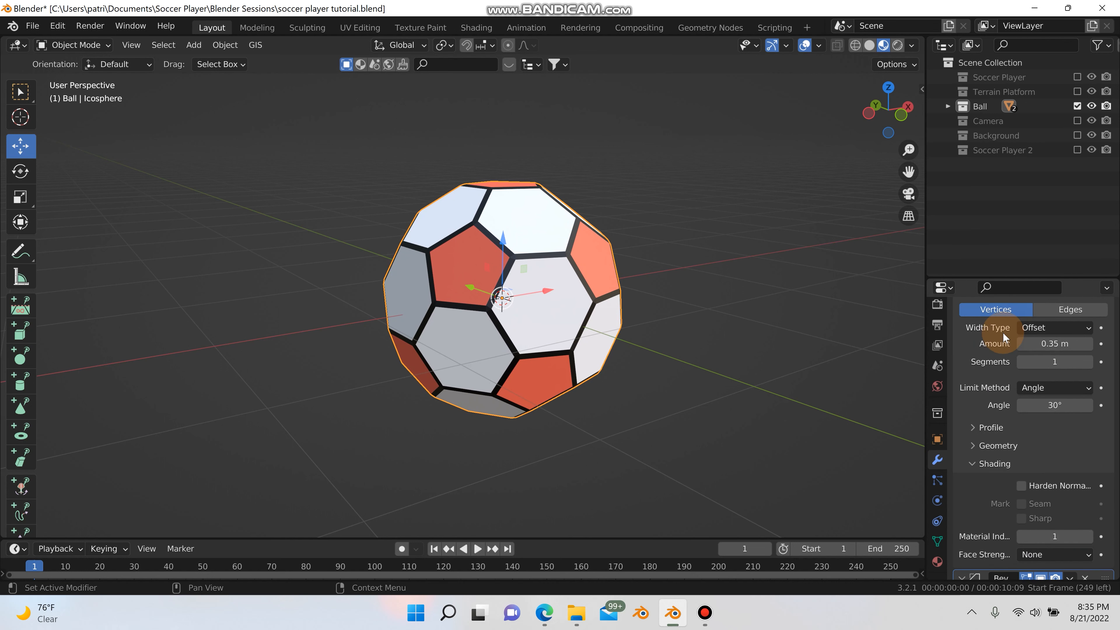
{"action": "scroll", "coordinate": [1008, 329], "scroll_direction": "up", "scroll_amount": 2}
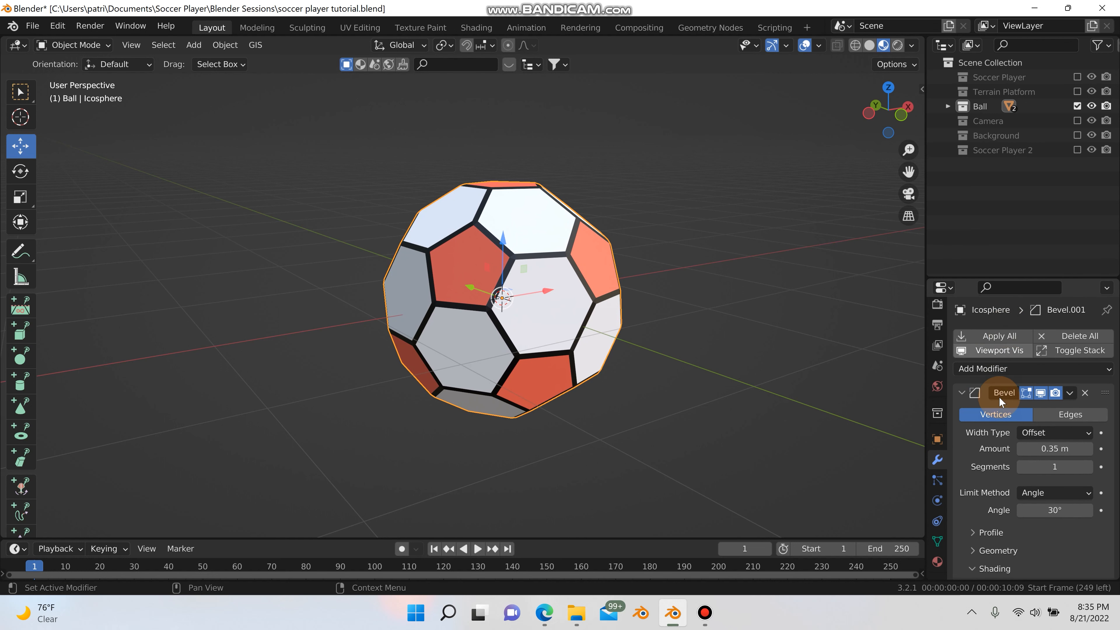
{"action": "left_click", "coordinate": [995, 369]}
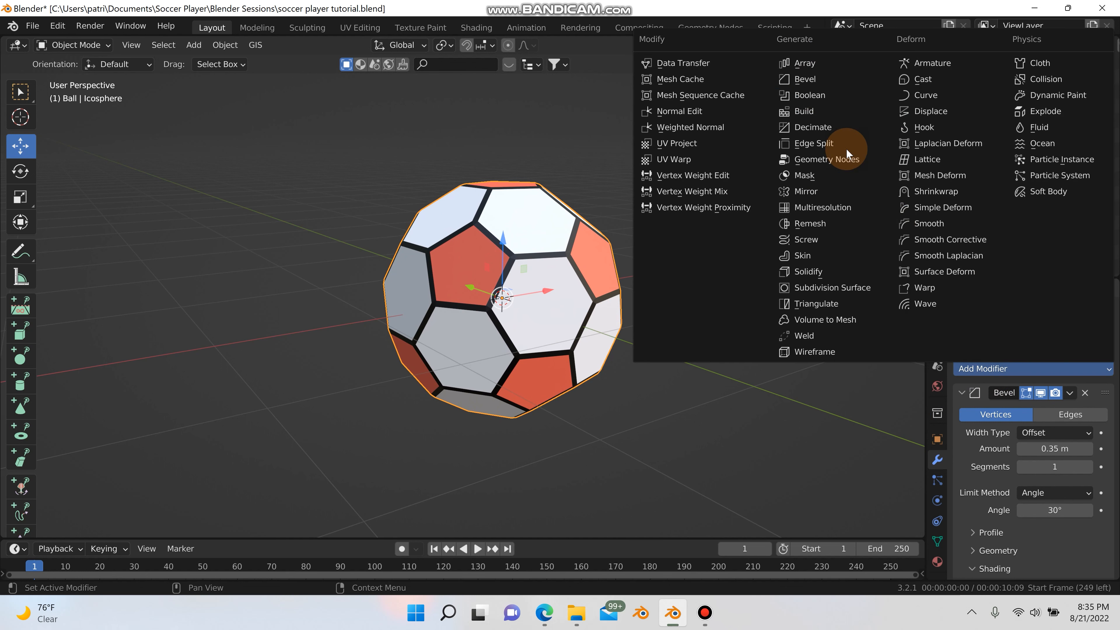
{"action": "left_click", "coordinate": [814, 82]}
- Set the shading material index of the third Bevel modifier to 3
{"action": "scroll", "coordinate": [1065, 437], "scroll_direction": "down", "scroll_amount": 2}
{"action": "scroll", "coordinate": [1056, 555], "scroll_direction": "down", "scroll_amount": 18}
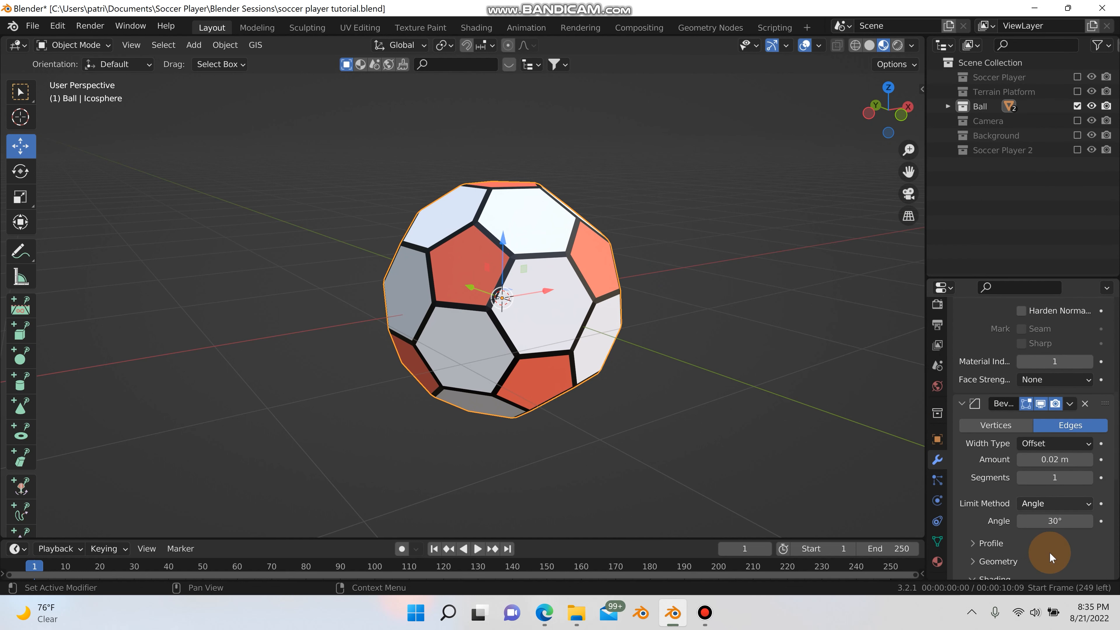
{"action": "scroll", "coordinate": [1042, 543], "scroll_direction": "down", "scroll_amount": 6}
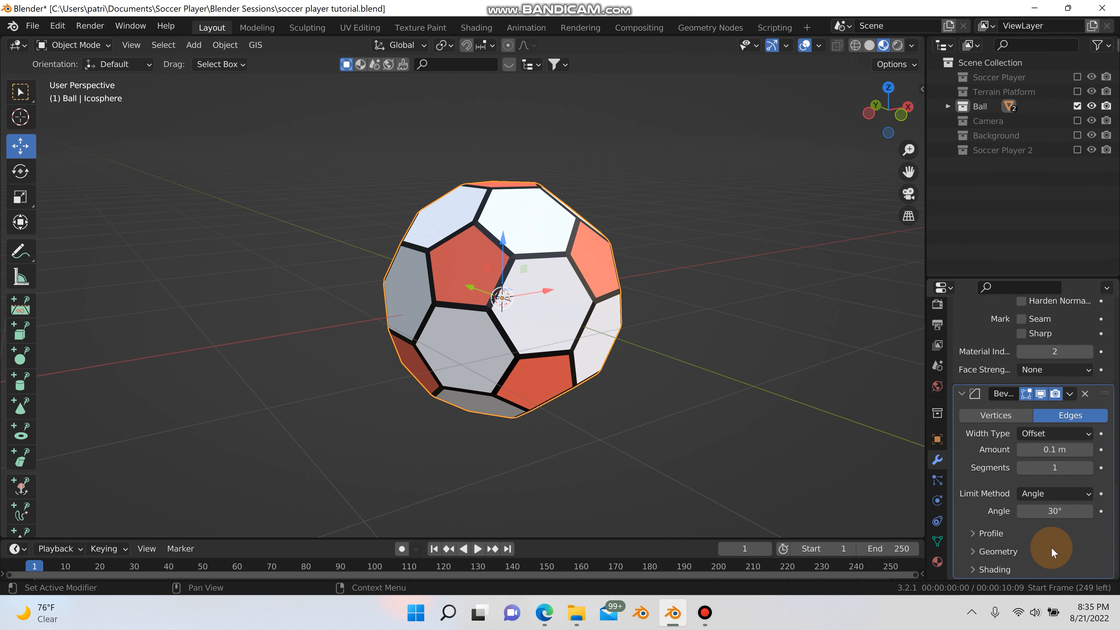
{"action": "left_click", "coordinate": [971, 569]}
{"action": "scroll", "coordinate": [992, 560], "scroll_direction": "down", "scroll_amount": 4}
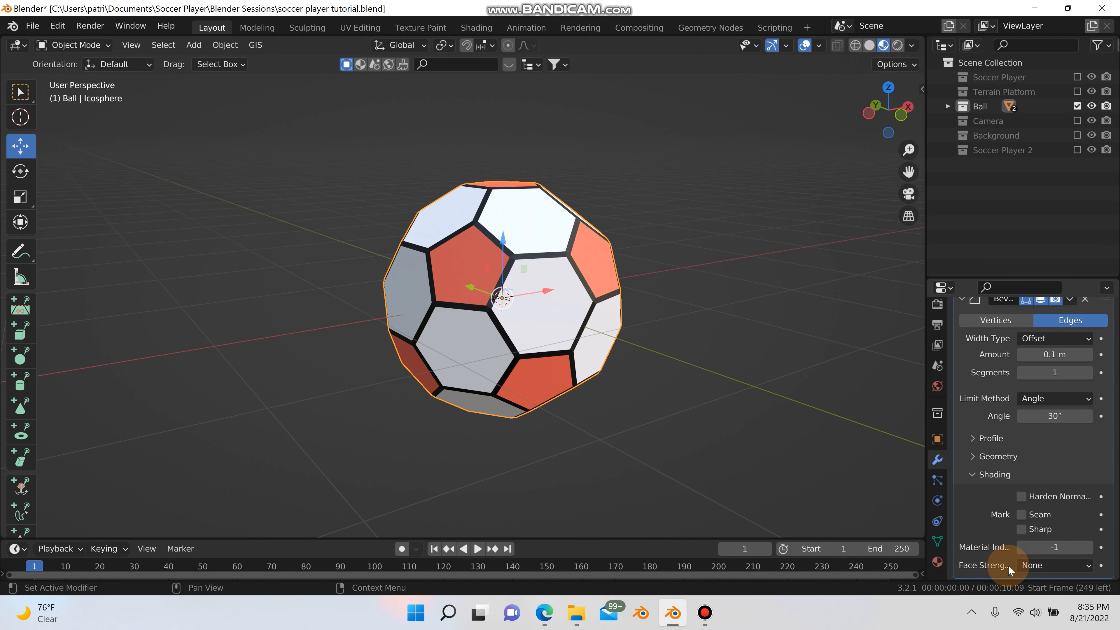
{"action": "left_click", "coordinate": [1037, 544]}
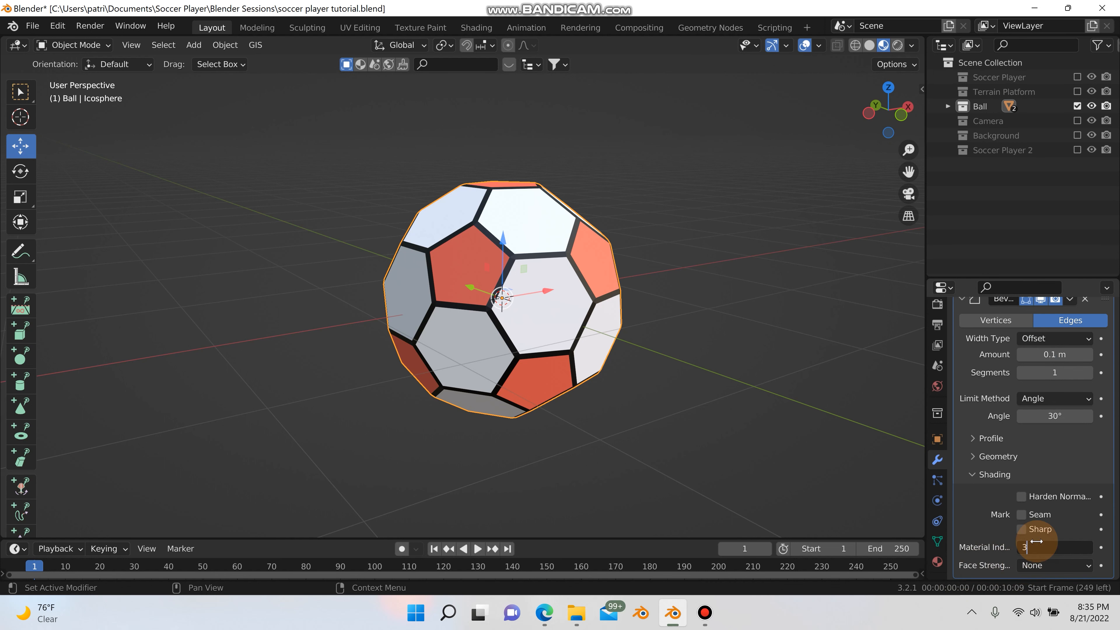
{"action": "key", "text": "Return"}
- Add a Subdivision Surface modifier to the ball after the three bevels
{"action": "scroll", "coordinate": [994, 454], "scroll_direction": "up", "scroll_amount": 10}
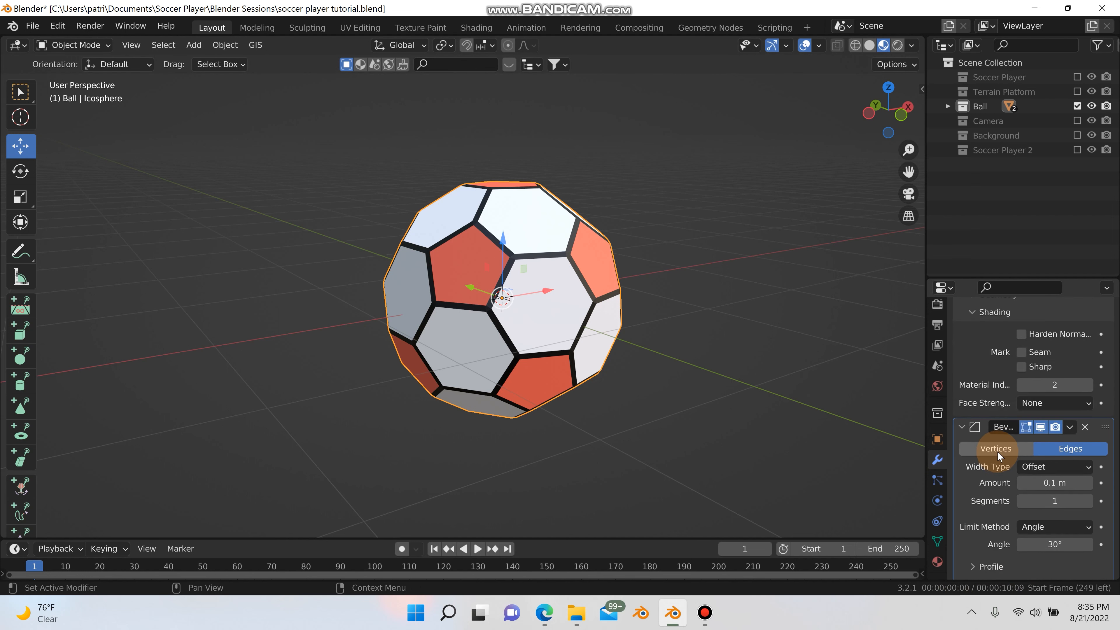
{"action": "scroll", "coordinate": [1015, 445], "scroll_direction": "up", "scroll_amount": 10}
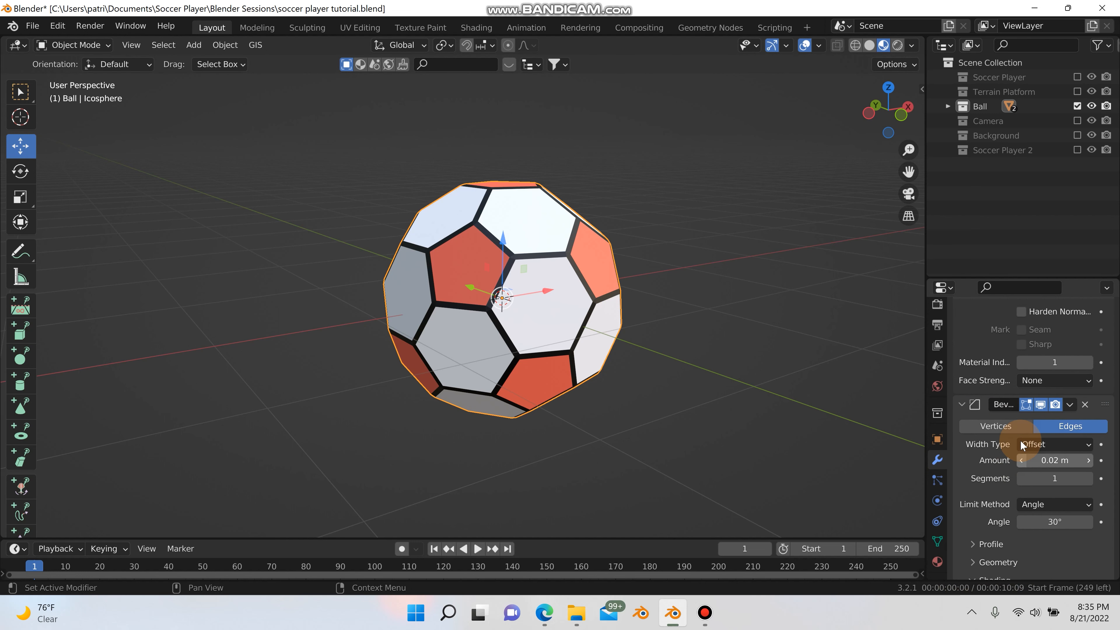
{"action": "scroll", "coordinate": [1026, 402], "scroll_direction": "up", "scroll_amount": 5}
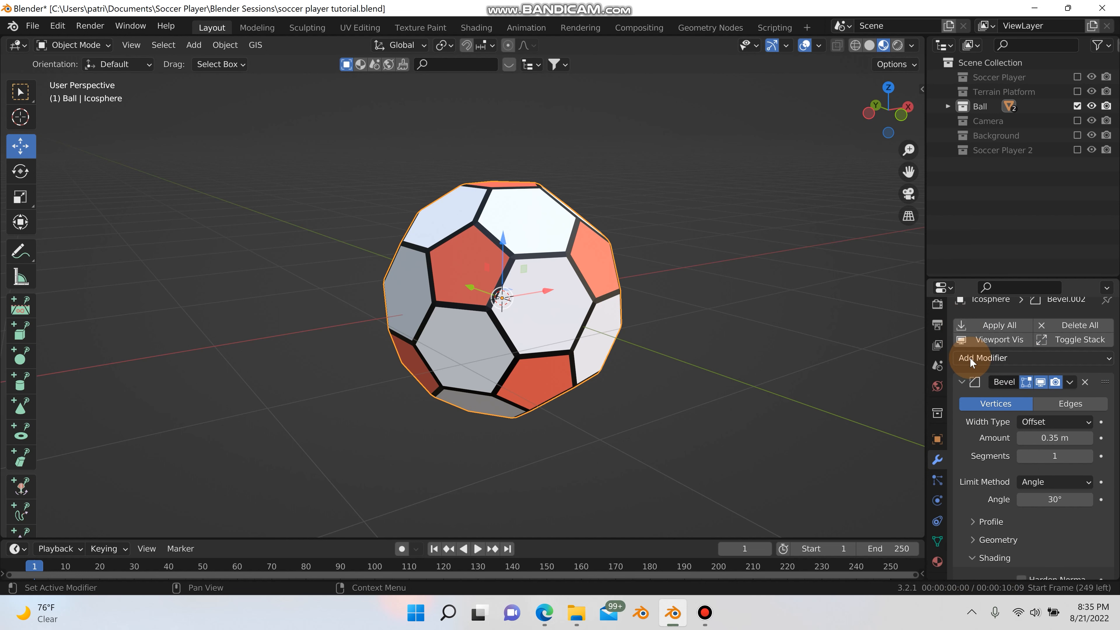
{"action": "left_click", "coordinate": [971, 358]}
{"action": "left_click", "coordinate": [838, 278]}
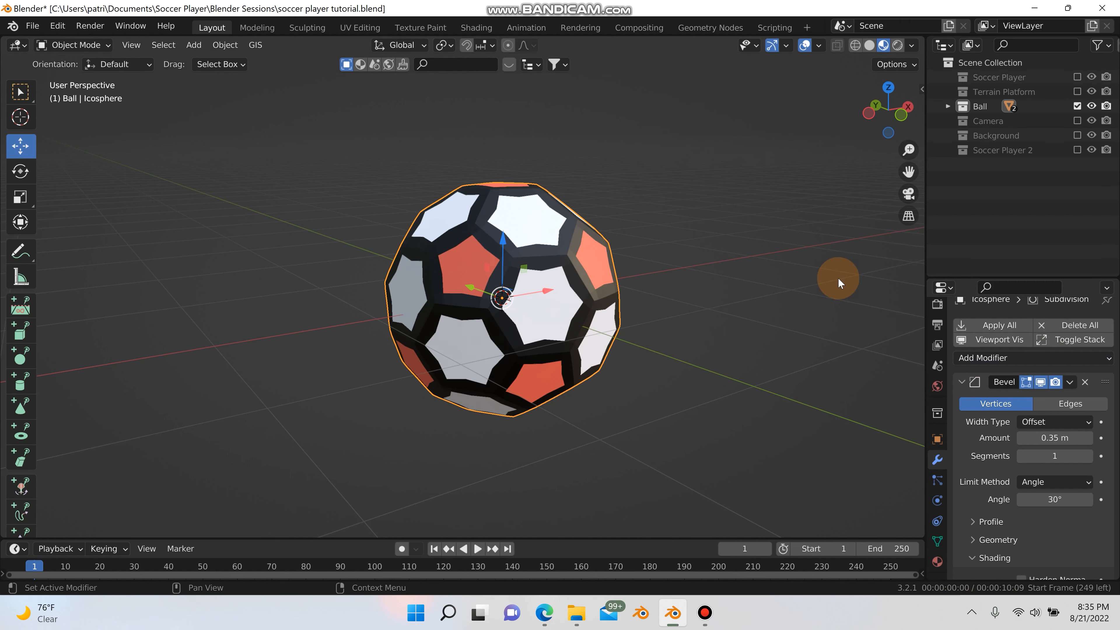
{"action": "scroll", "coordinate": [1049, 412], "scroll_direction": "down", "scroll_amount": 15}
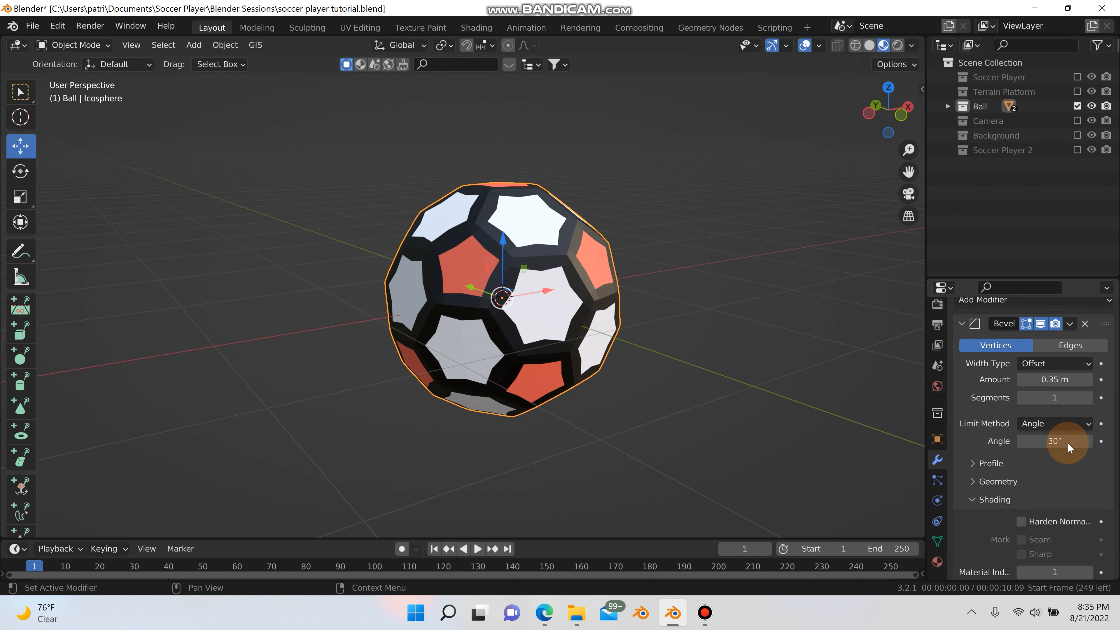
- Switch the ball's Subdivision Surface modifier to Simple subdivision
{"action": "scroll", "coordinate": [1081, 440], "scroll_direction": "down", "scroll_amount": 20}
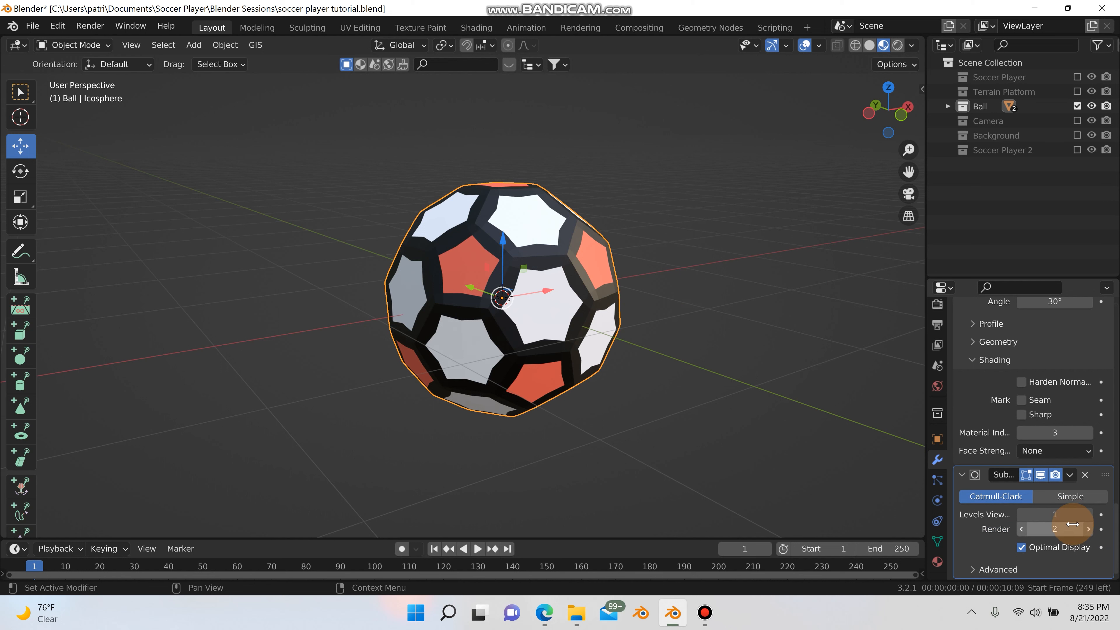
{"action": "left_click", "coordinate": [1058, 501]}
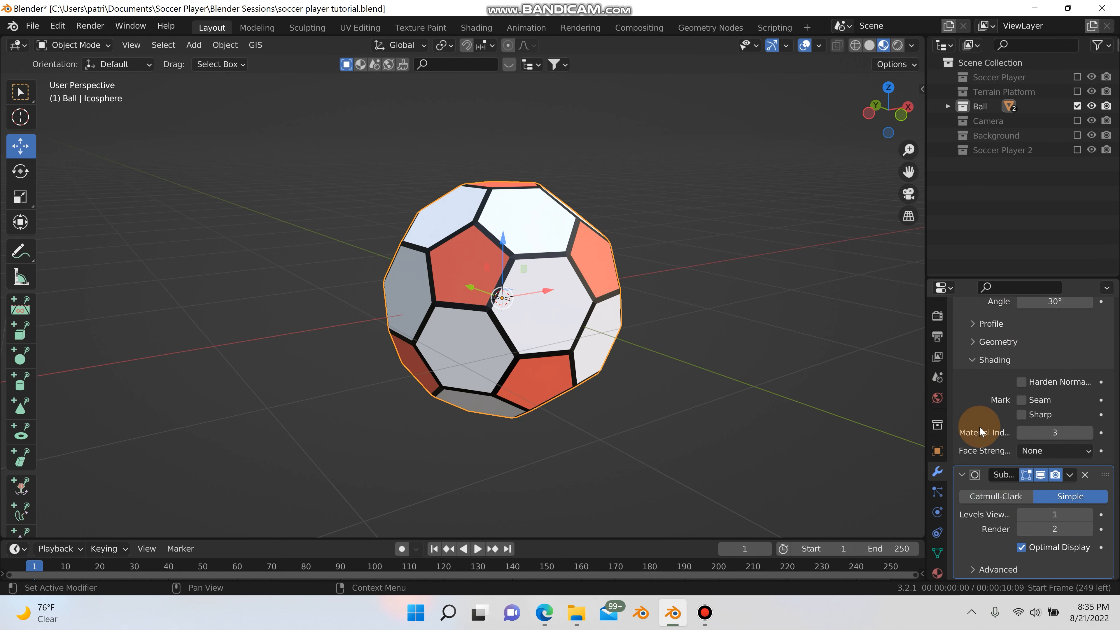
- Add a Cast modifier with the Sphere shape to the ball and set its factor to 1.00
{"action": "scroll", "coordinate": [996, 425], "scroll_direction": "up", "scroll_amount": 8}
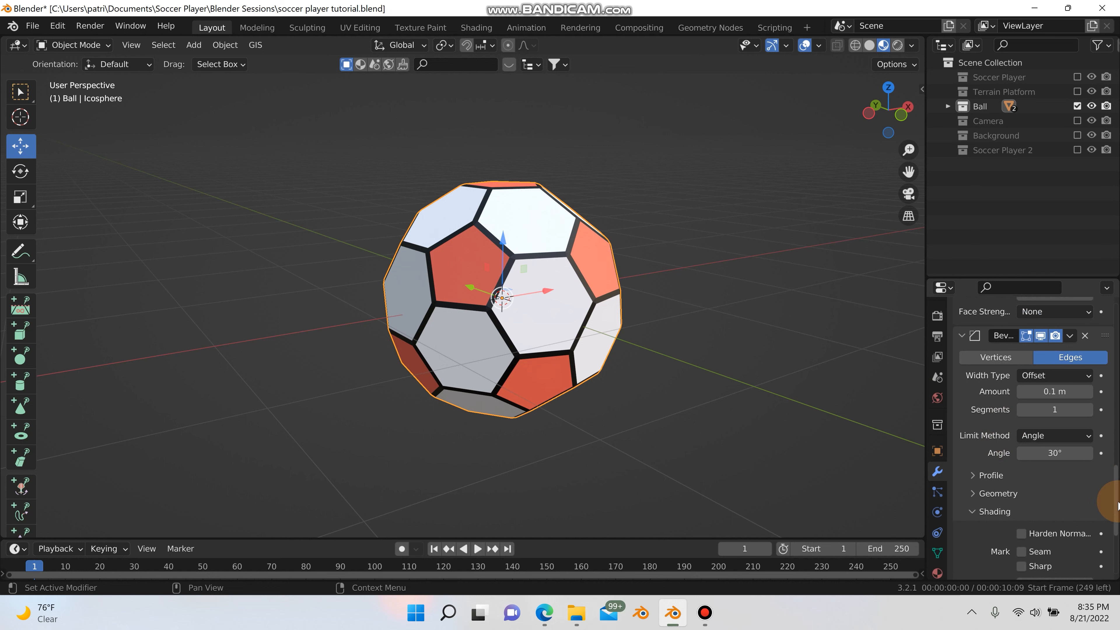
{"action": "left_click_drag", "start_coordinate": [1118, 502], "coordinate": [1118, 295]}
{"action": "left_click", "coordinate": [970, 369]}
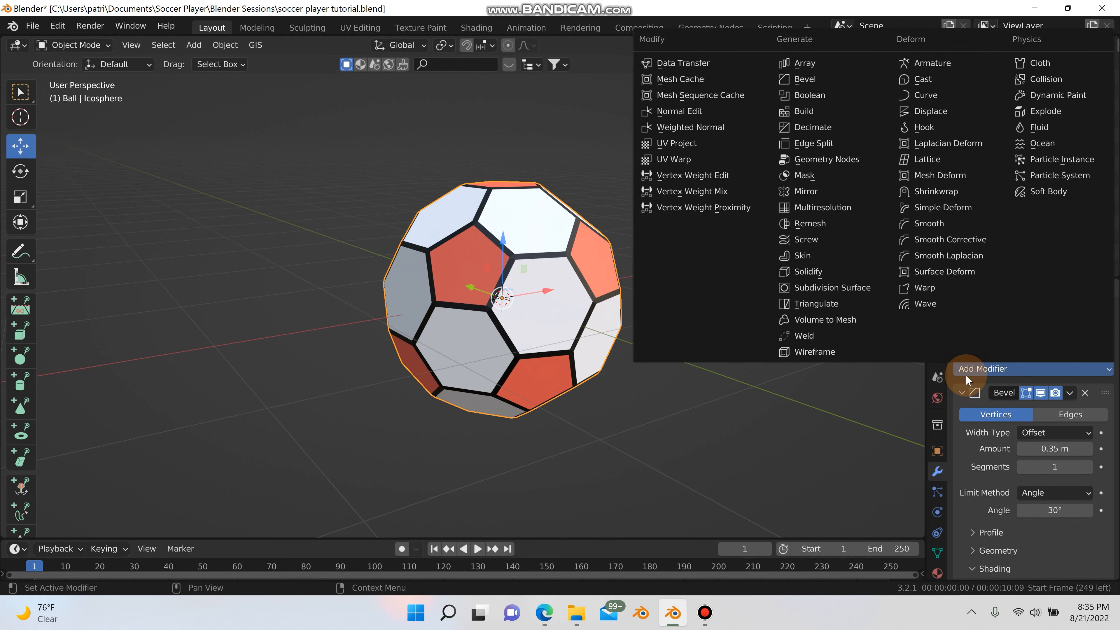
{"action": "left_click", "coordinate": [953, 80]}
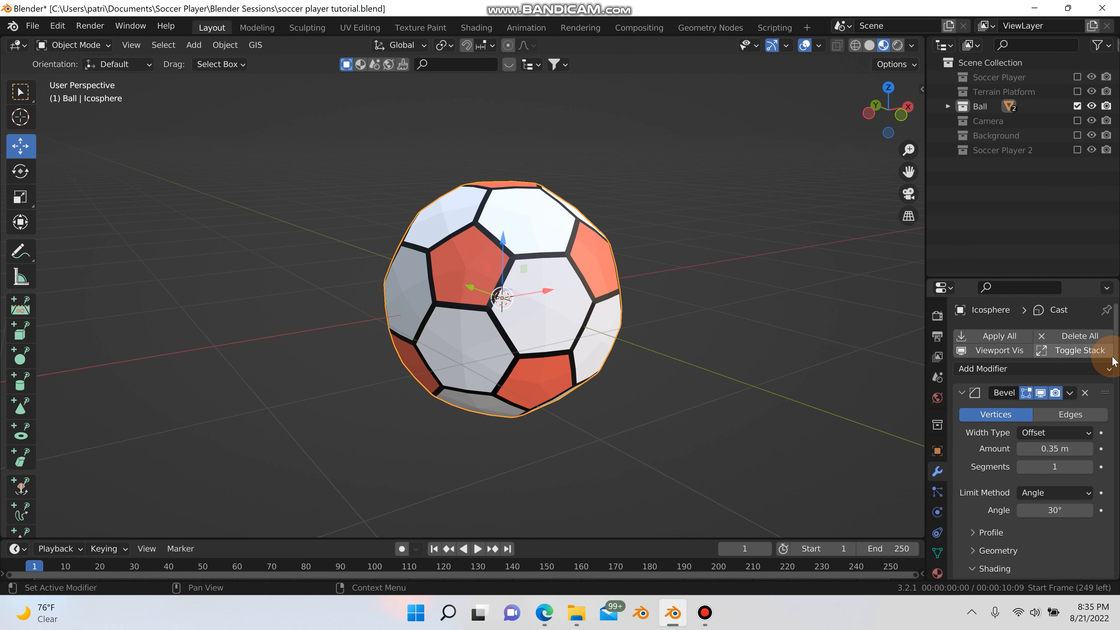
{"action": "left_click_drag", "start_coordinate": [1115, 358], "coordinate": [1118, 618]}
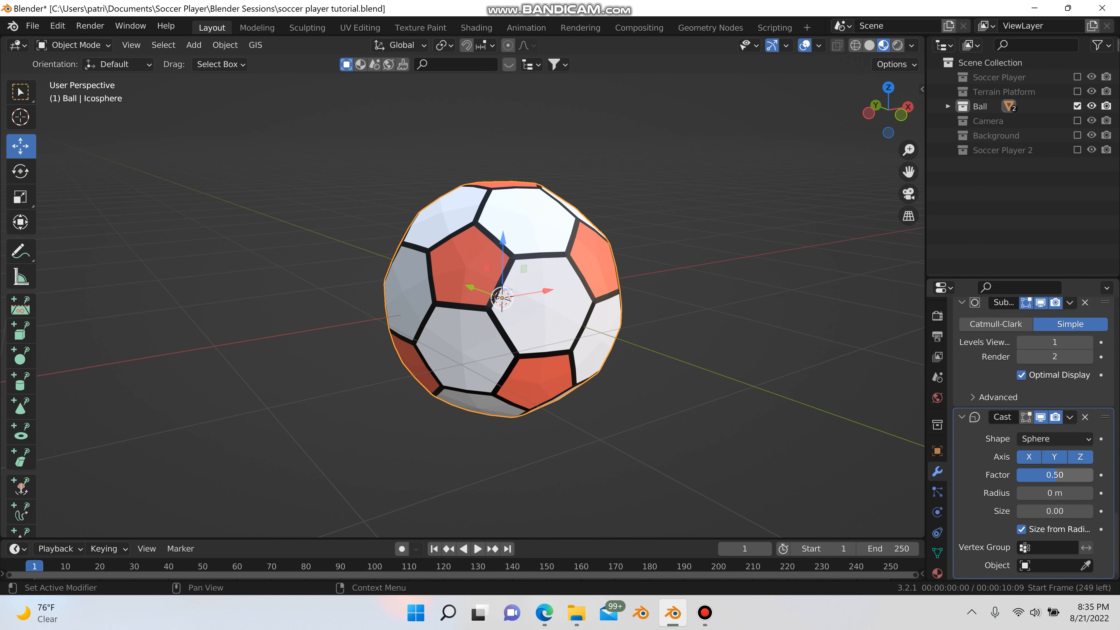
{"action": "key", "text": "Return"}
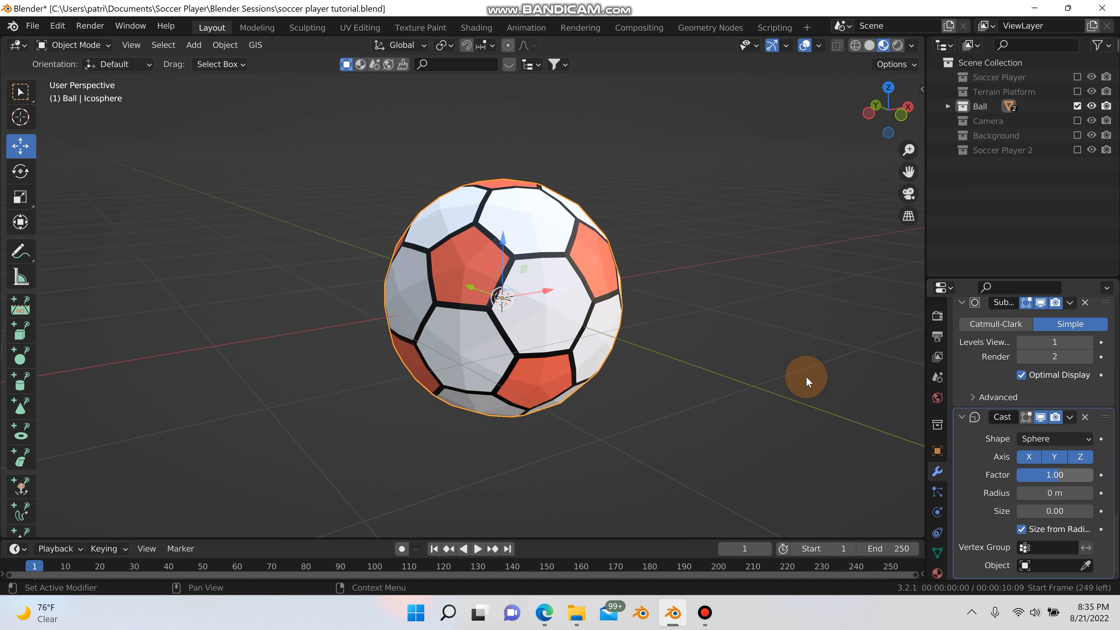
- Apply smooth shading to the ball and deselect it
{"action": "right_click", "coordinate": [467, 259]}
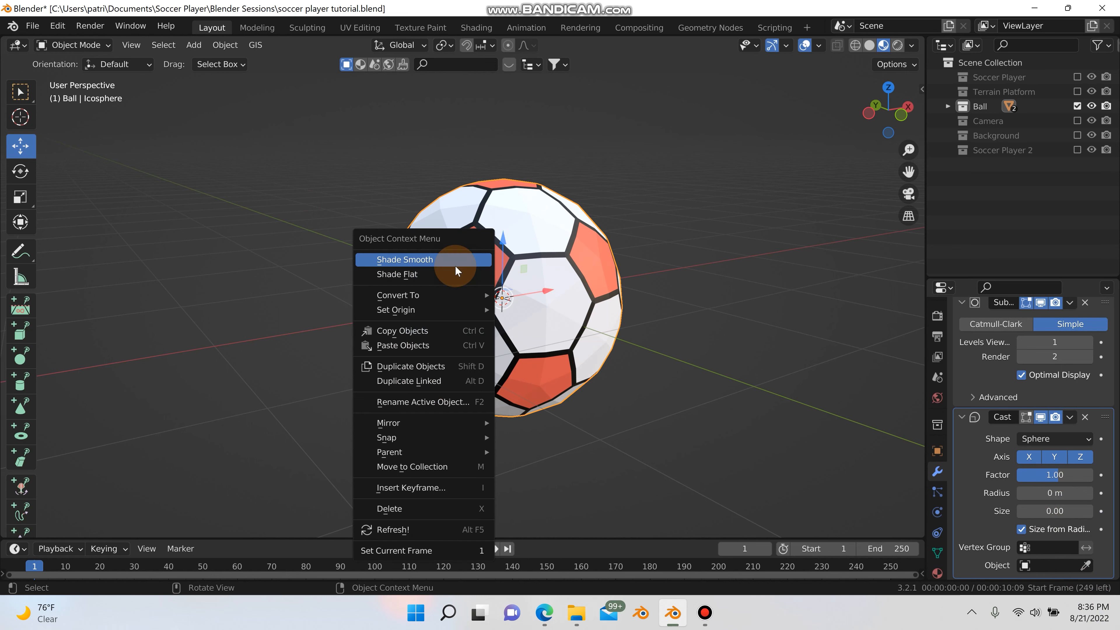
{"action": "left_click", "coordinate": [455, 263]}
{"action": "left_click", "coordinate": [673, 296]}
{"action": "scroll", "coordinate": [672, 294], "scroll_direction": "up", "scroll_amount": 2}
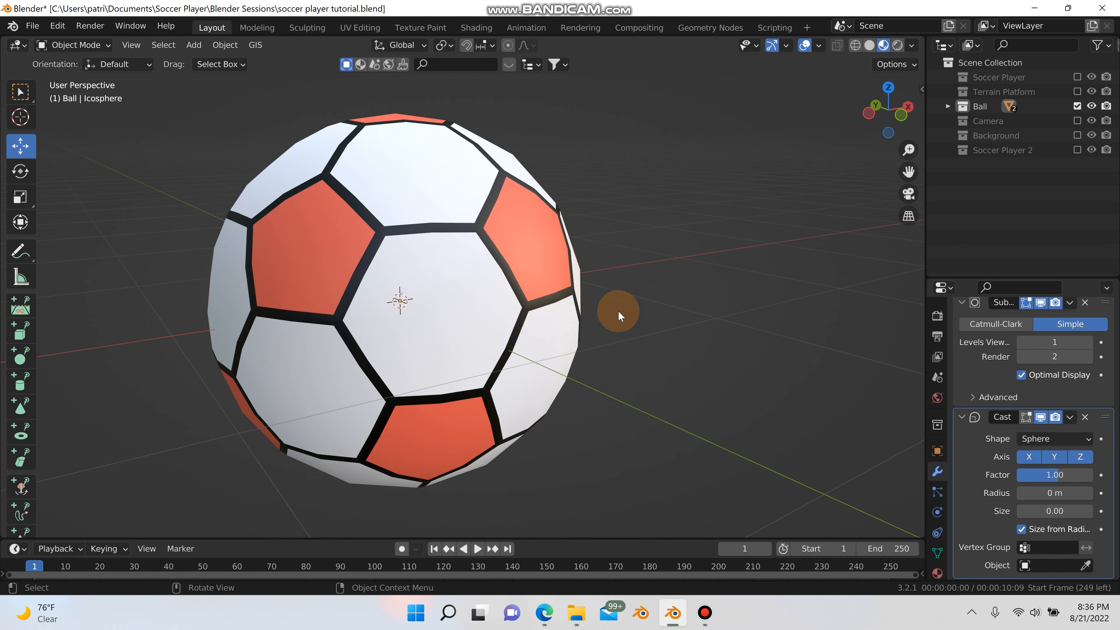
{"action": "middle_click_drag", "start_coordinate": [617, 310], "coordinate": [650, 307]}
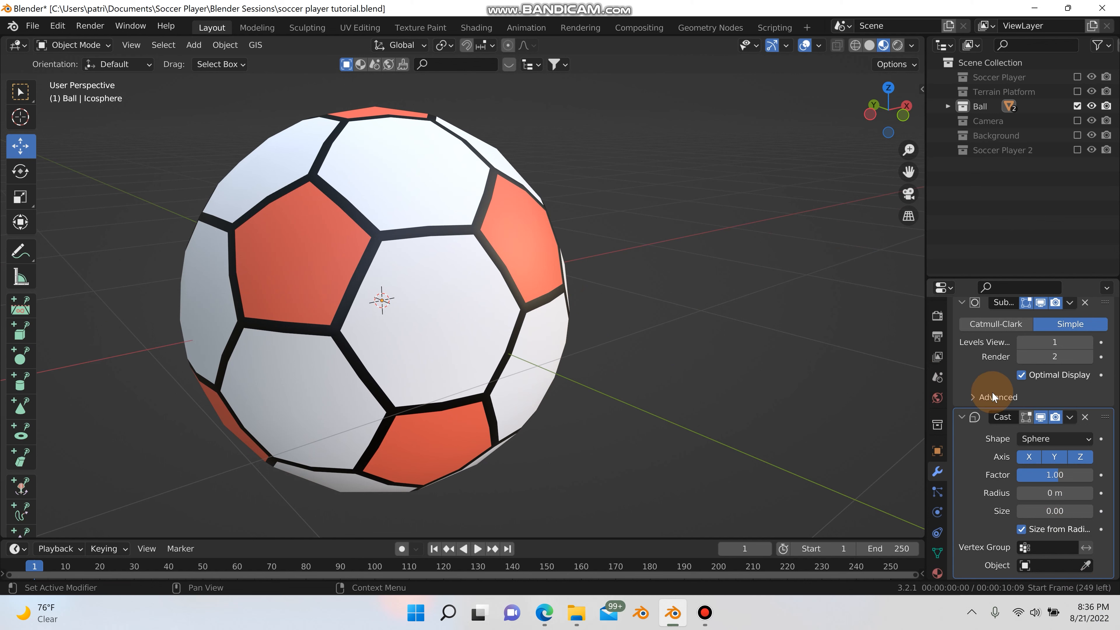
- Apply the ball's three Bevel modifiers, the Subdivision Surface modifier and the Cast modifier in stack order
{"action": "scroll", "coordinate": [984, 381], "scroll_direction": "up", "scroll_amount": 10}
{"action": "scroll", "coordinate": [985, 388], "scroll_direction": "up", "scroll_amount": 3}
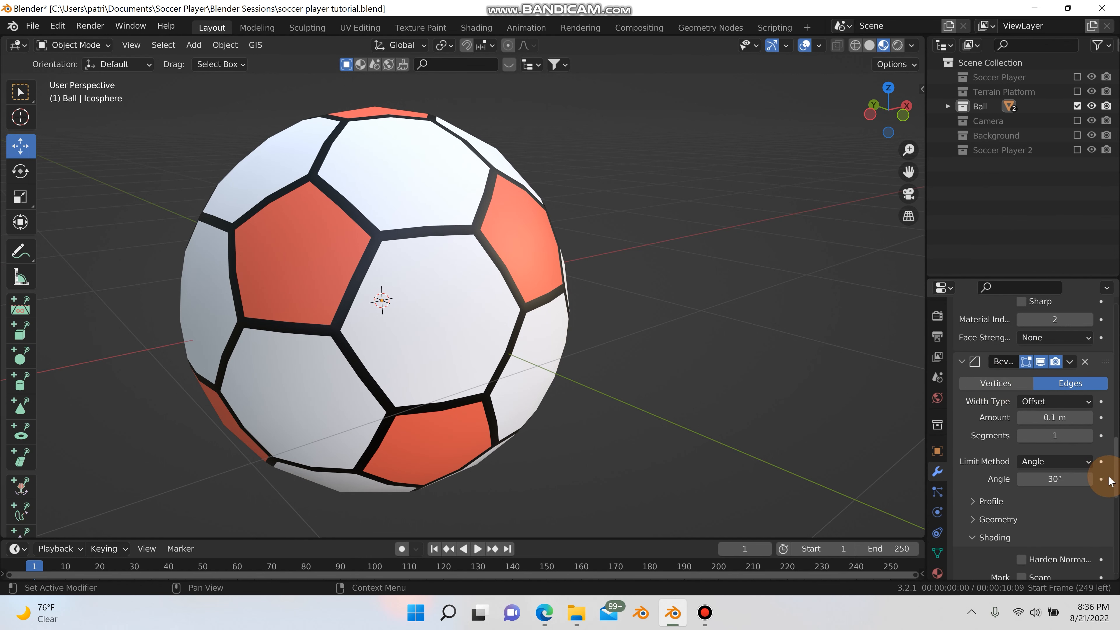
{"action": "scroll", "coordinate": [1111, 348], "scroll_direction": "up", "scroll_amount": 15}
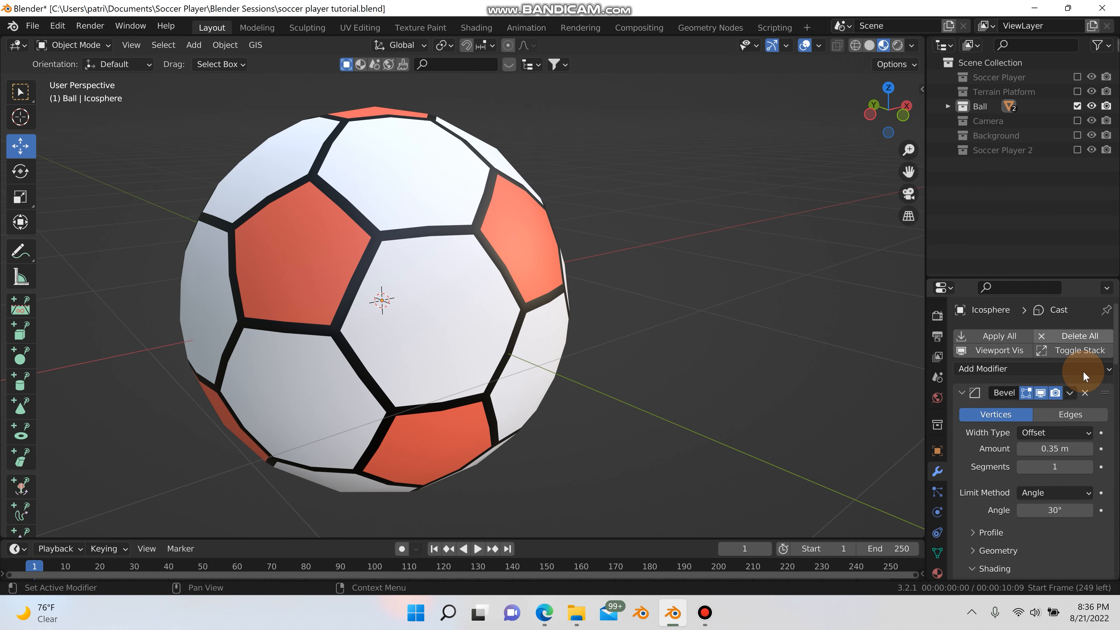
{"action": "left_click", "coordinate": [1074, 393]}
{"action": "left_click", "coordinate": [1036, 409]}
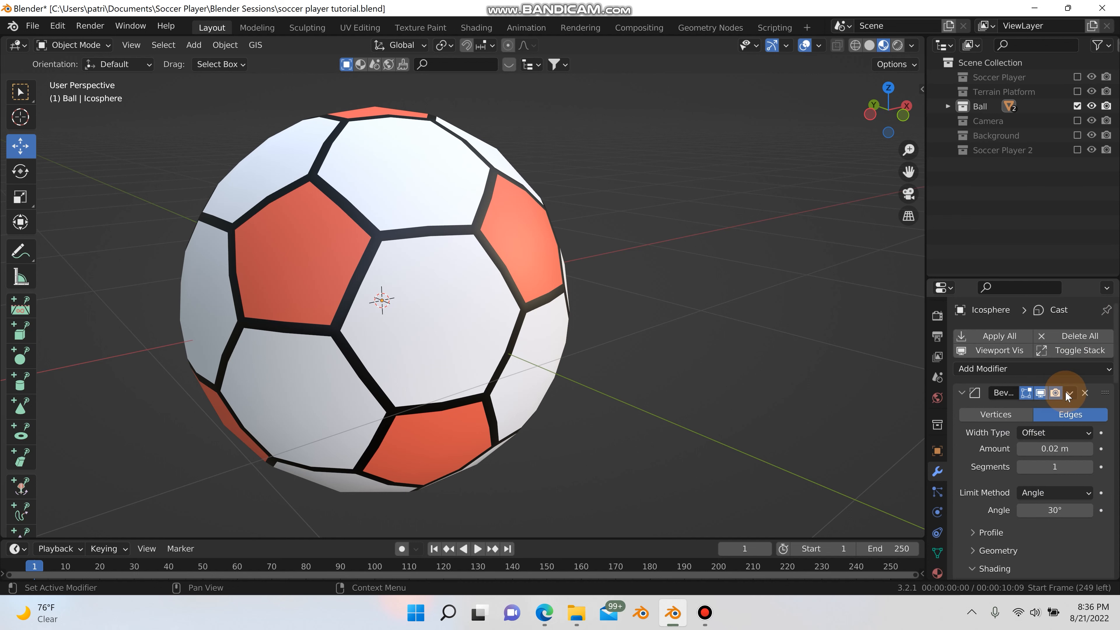
{"action": "left_click", "coordinate": [1074, 395]}
{"action": "left_click", "coordinate": [1061, 410]}
{"action": "left_click", "coordinate": [1075, 393]}
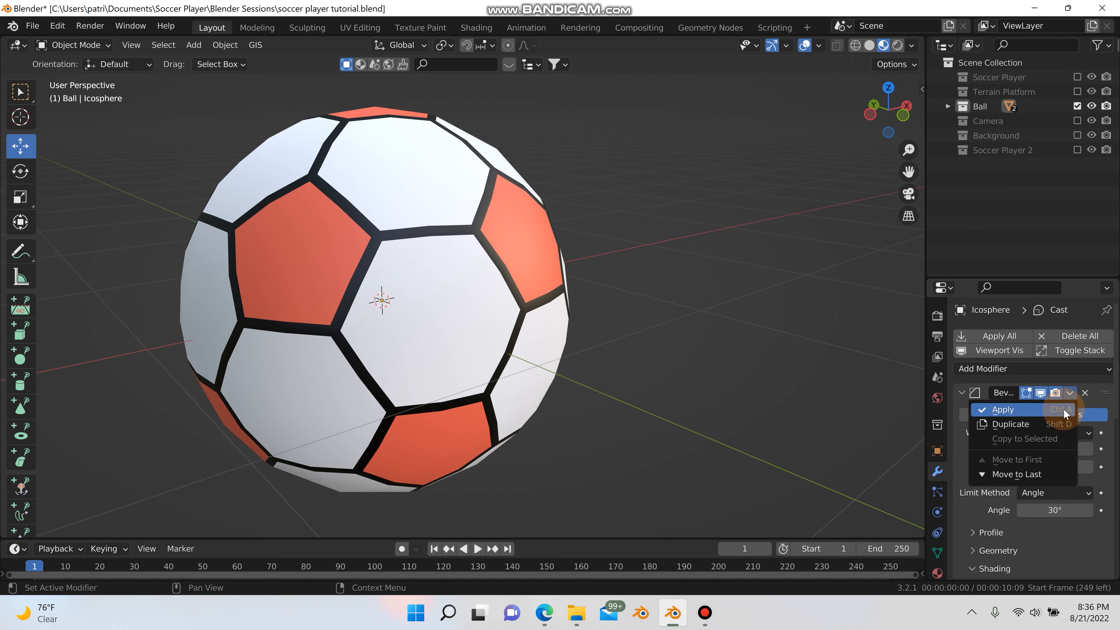
{"action": "left_click", "coordinate": [1064, 411]}
{"action": "left_click", "coordinate": [1073, 393]}
{"action": "left_click", "coordinate": [1063, 410]}
{"action": "left_click", "coordinate": [1073, 393]}
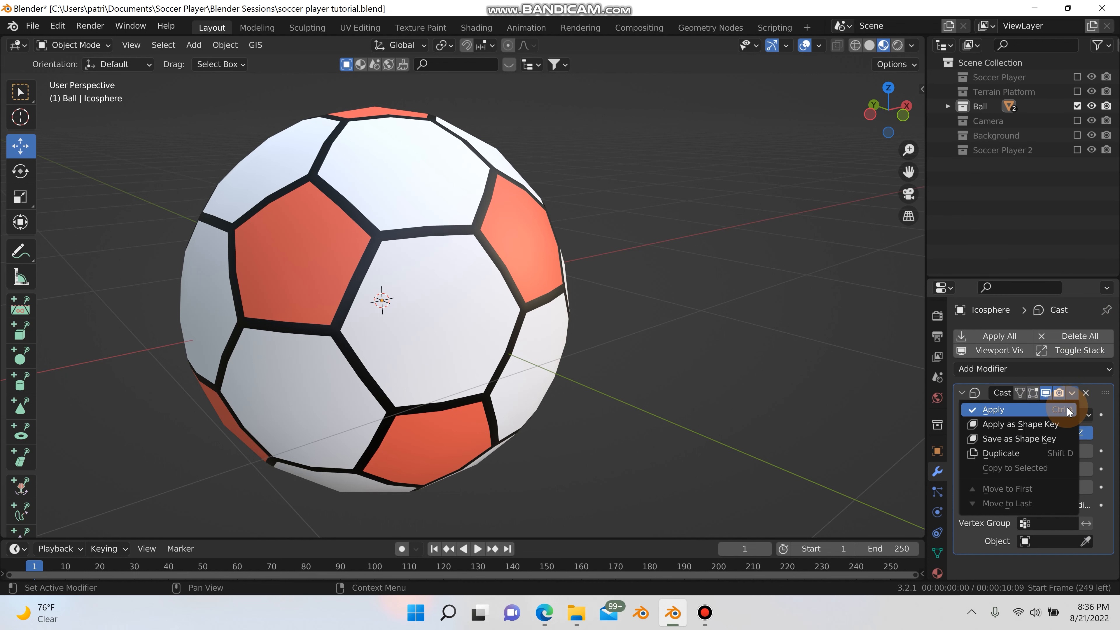
{"action": "left_click", "coordinate": [989, 401]}
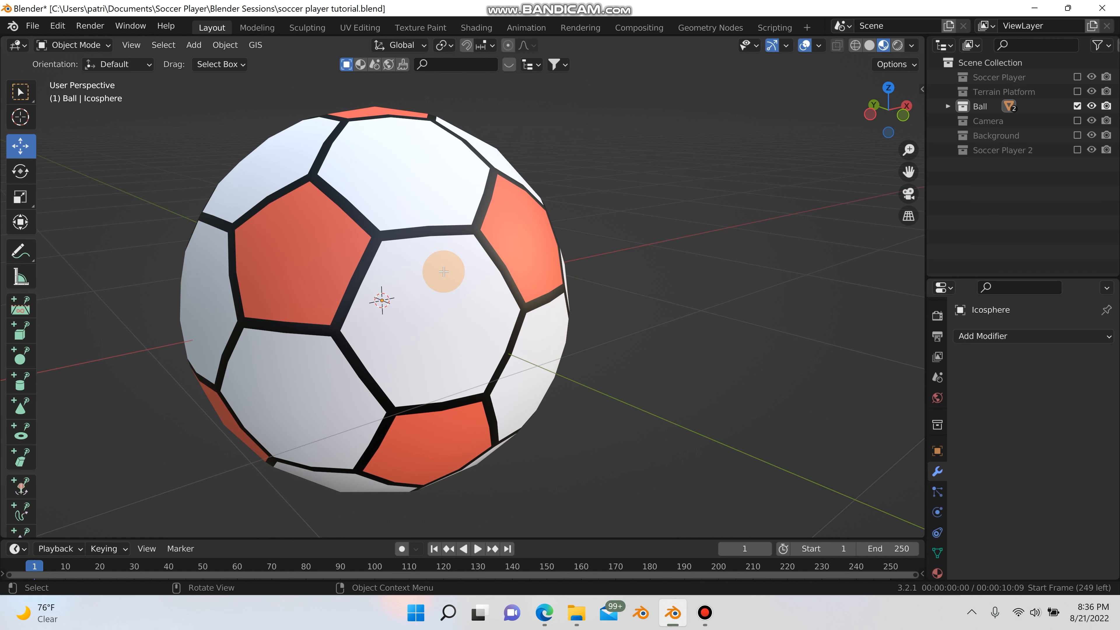
- Select all faces using the ball3 material in Edit Mode, extrude them along their normals by -0.016 m, and return to Object Mode
{"action": "key", "text": "Tab"}
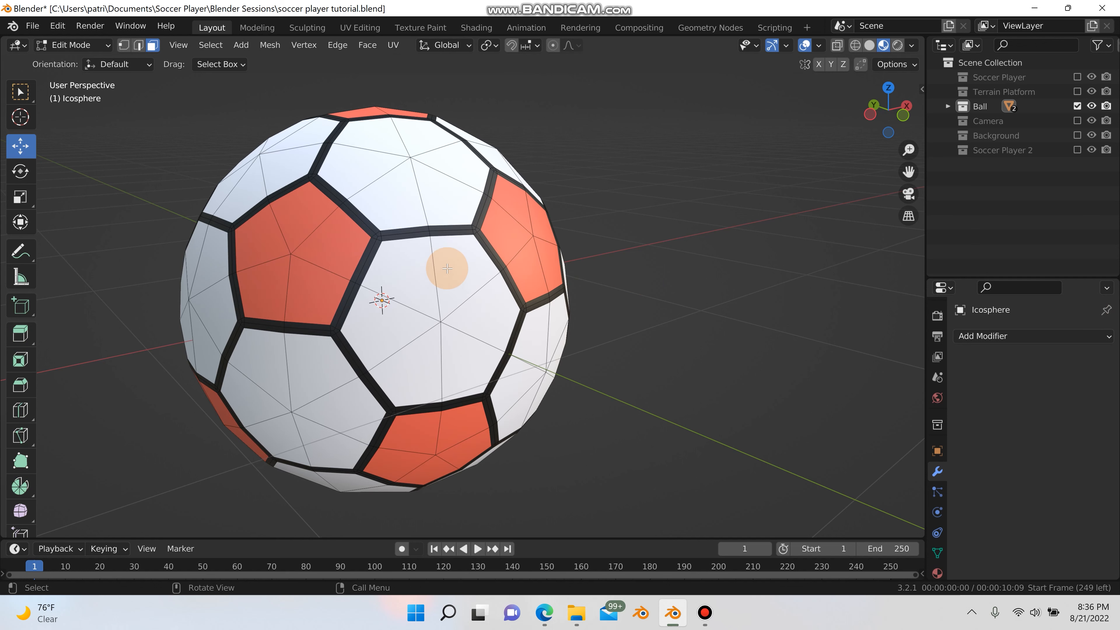
{"action": "left_click", "coordinate": [936, 572]}
{"action": "left_click", "coordinate": [989, 376]}
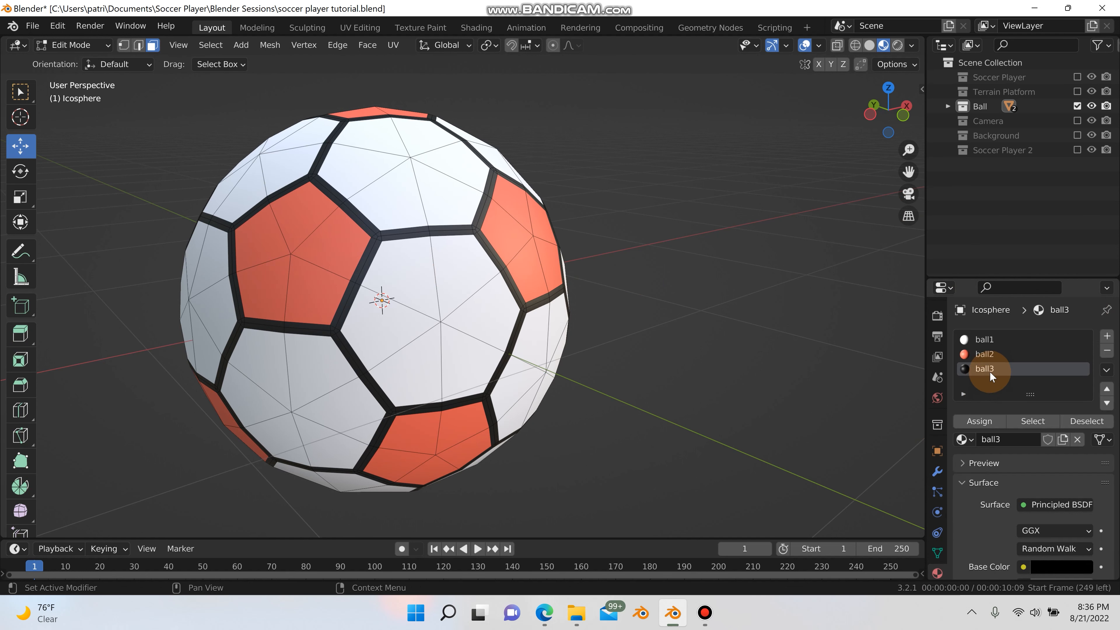
{"action": "left_click", "coordinate": [1033, 421]}
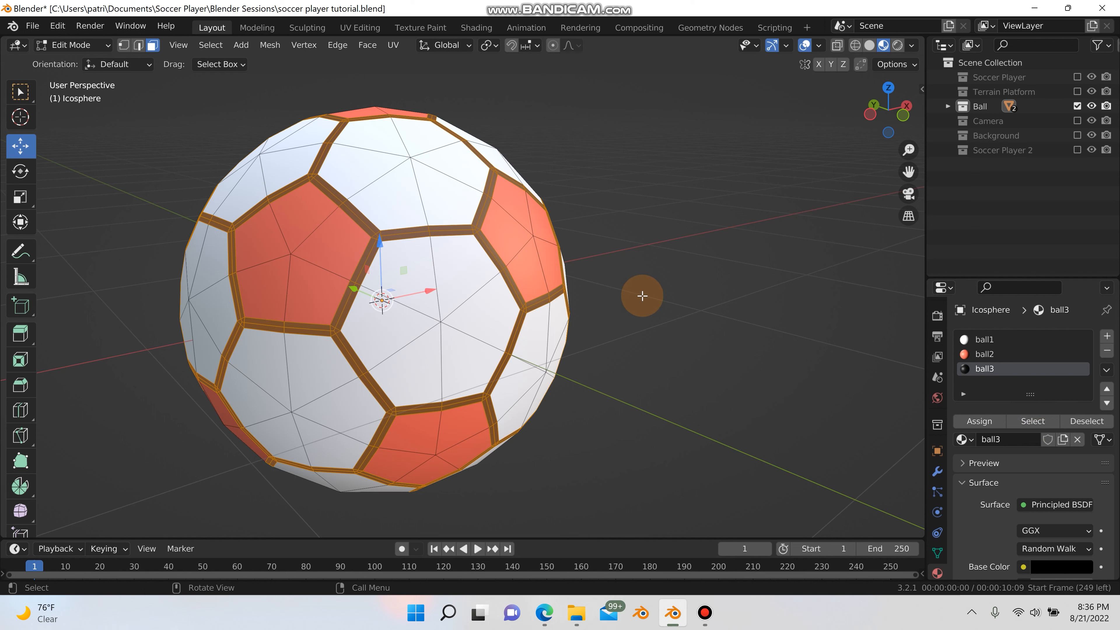
{"action": "key", "text": "alt+e"}
{"action": "left_click", "coordinate": [652, 308]}
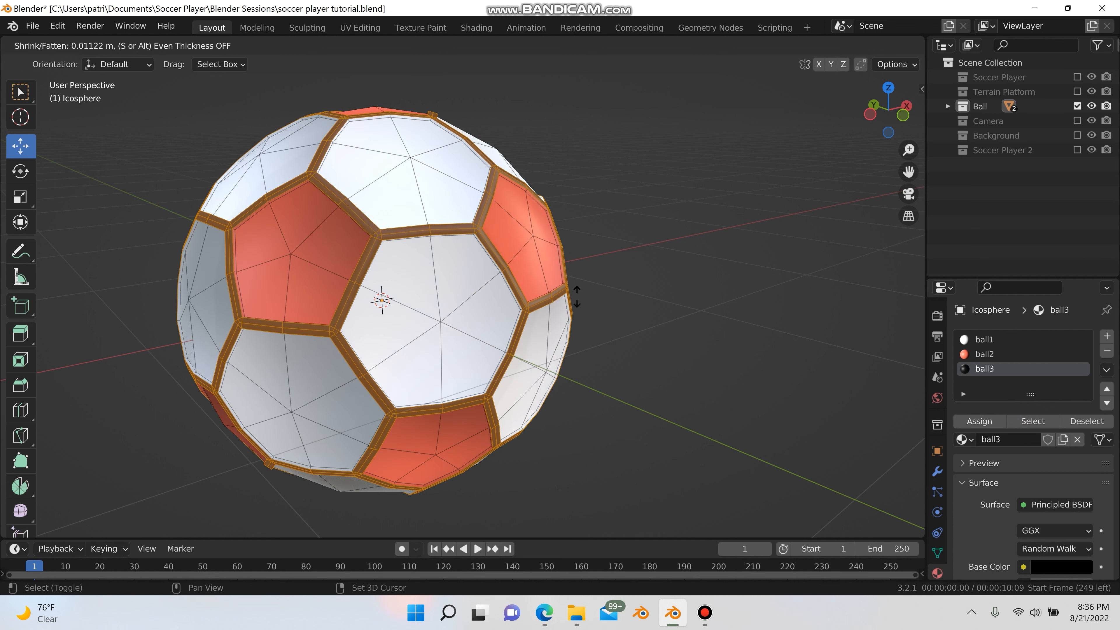
{"action": "left_click", "coordinate": [587, 323]}
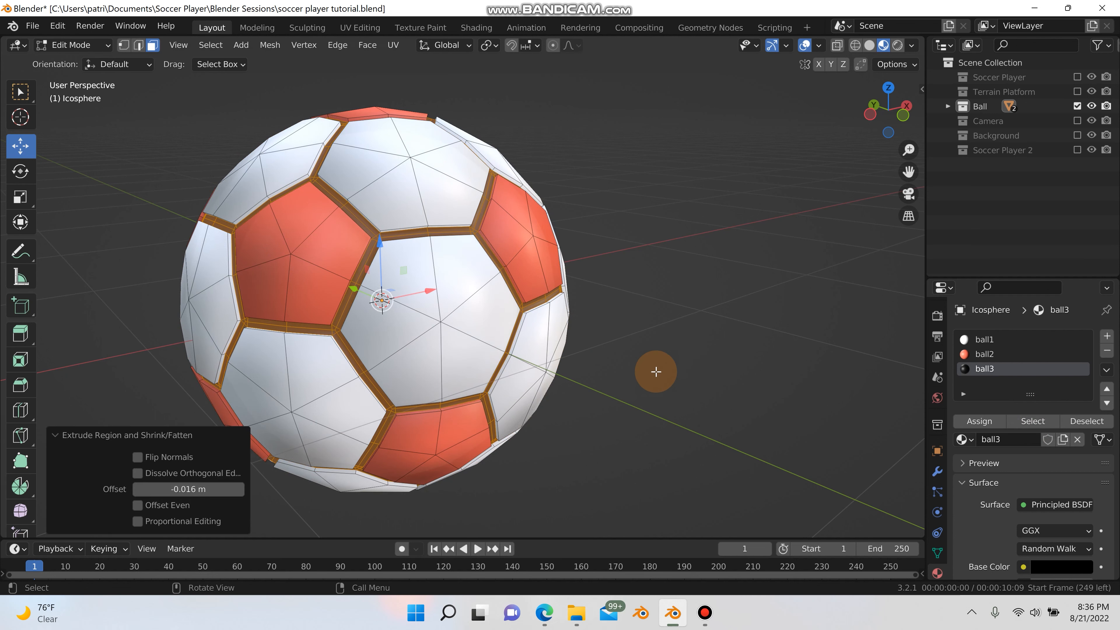
{"action": "key", "text": "Tab"}
- Enable the Soccer Player and Soccer Player 2 collections in the view layer
{"action": "middle_click_drag", "start_coordinate": [555, 320], "coordinate": [458, 305]}
{"action": "scroll", "coordinate": [644, 331], "scroll_direction": "down", "scroll_amount": 2}
{"action": "scroll", "coordinate": [560, 380], "scroll_direction": "down", "scroll_amount": 1}
{"action": "scroll", "coordinate": [558, 380], "scroll_direction": "up", "scroll_amount": 1}
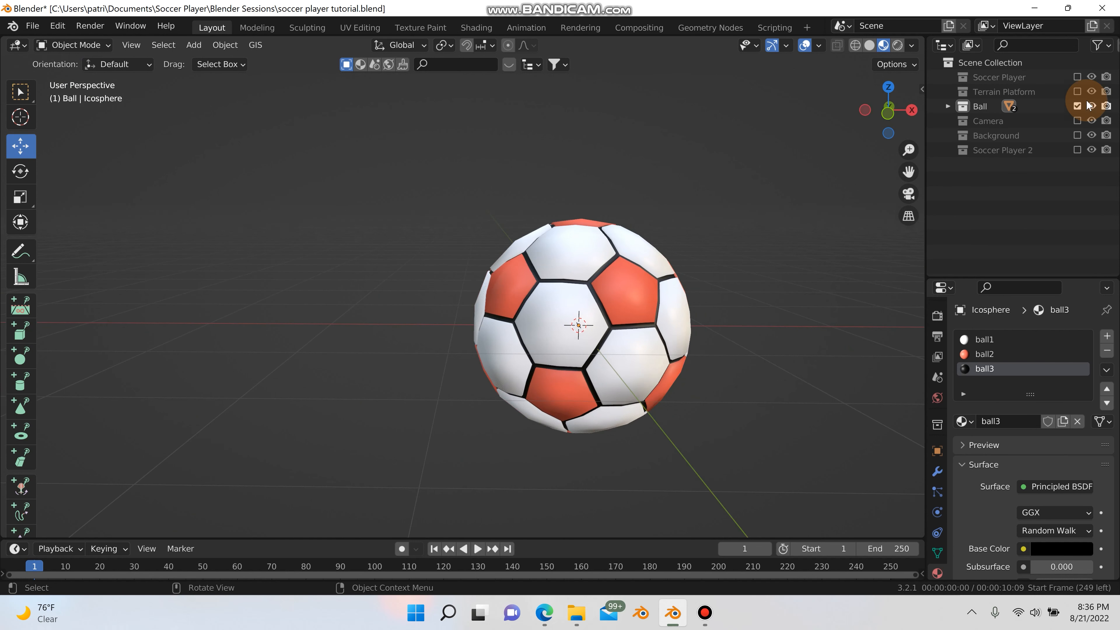
{"action": "left_click", "coordinate": [1074, 79]}
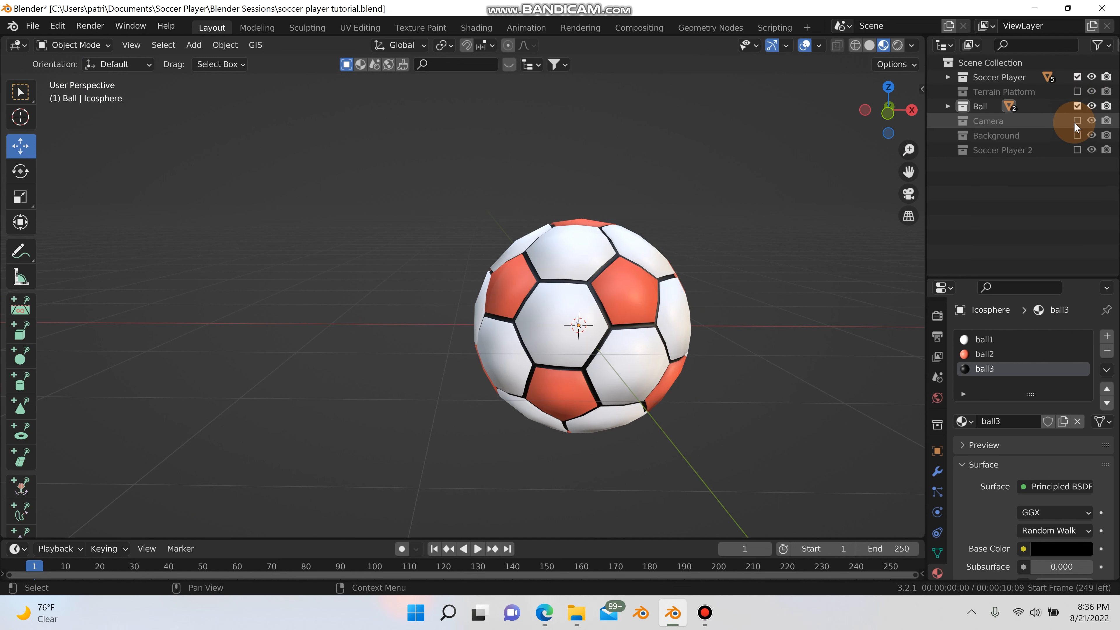
{"action": "left_click", "coordinate": [1075, 144]}
- Scale the new red-and-white ball down uniformly to about 0.324, towards the size of the black-and-white ball
{"action": "scroll", "coordinate": [806, 211], "scroll_direction": "down", "scroll_amount": 1}
{"action": "scroll", "coordinate": [759, 230], "scroll_direction": "down", "scroll_amount": 3}
{"action": "middle_click_drag", "start_coordinate": [639, 274], "coordinate": [782, 262], "text": "shift"}
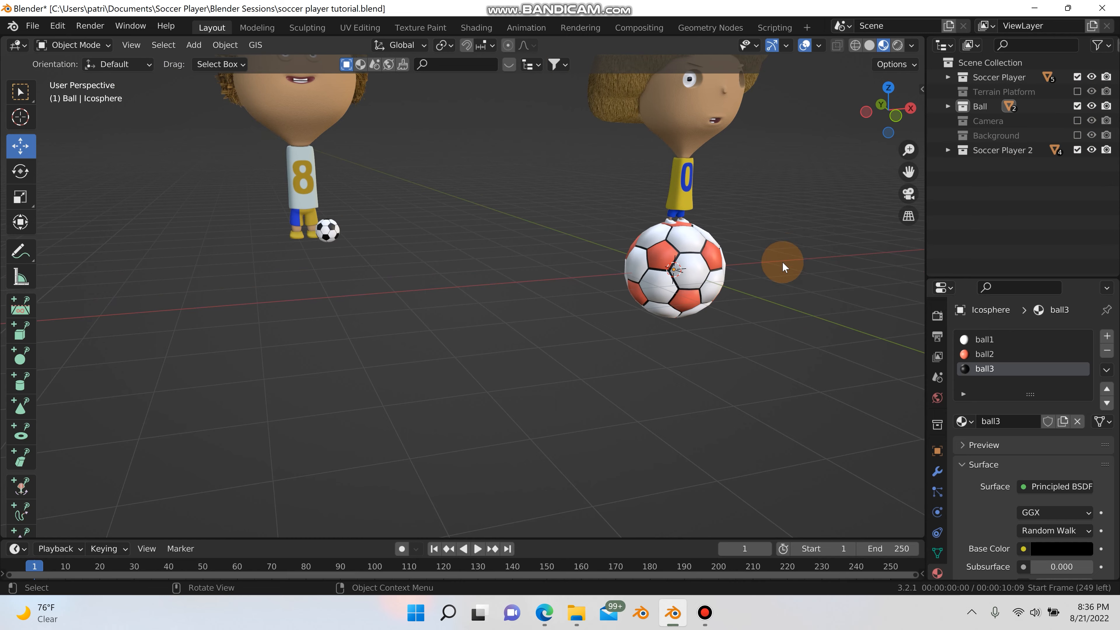
{"action": "middle_click_drag", "start_coordinate": [736, 229], "coordinate": [583, 303], "text": "shift"}
{"action": "scroll", "coordinate": [583, 303], "scroll_direction": "up", "scroll_amount": 1}
{"action": "scroll", "coordinate": [583, 303], "scroll_direction": "down", "scroll_amount": 1}
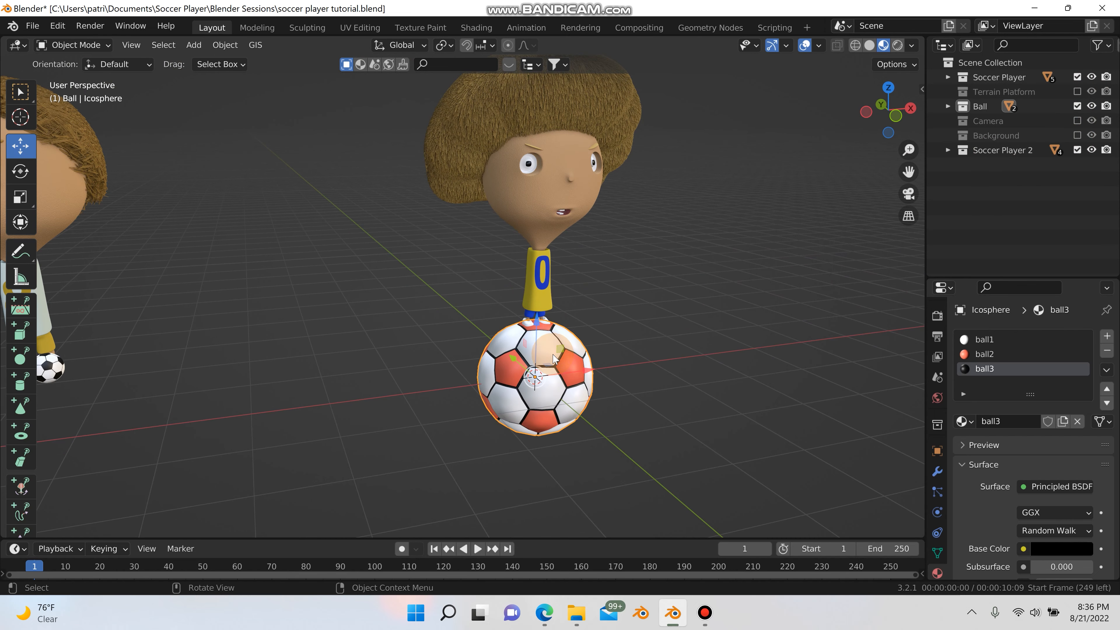
{"action": "key", "text": "s"}
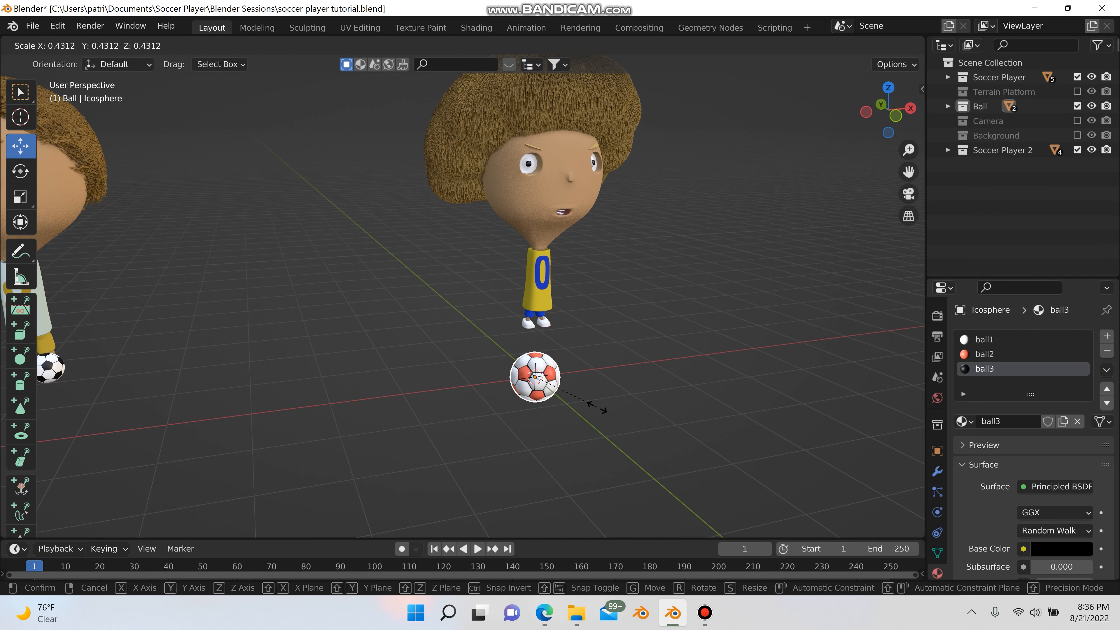
{"action": "left_click", "coordinate": [591, 403]}
{"action": "scroll", "coordinate": [390, 402], "scroll_direction": "up", "scroll_amount": 2}
{"action": "middle_click_drag", "start_coordinate": [601, 388], "coordinate": [725, 362], "text": "shift"}
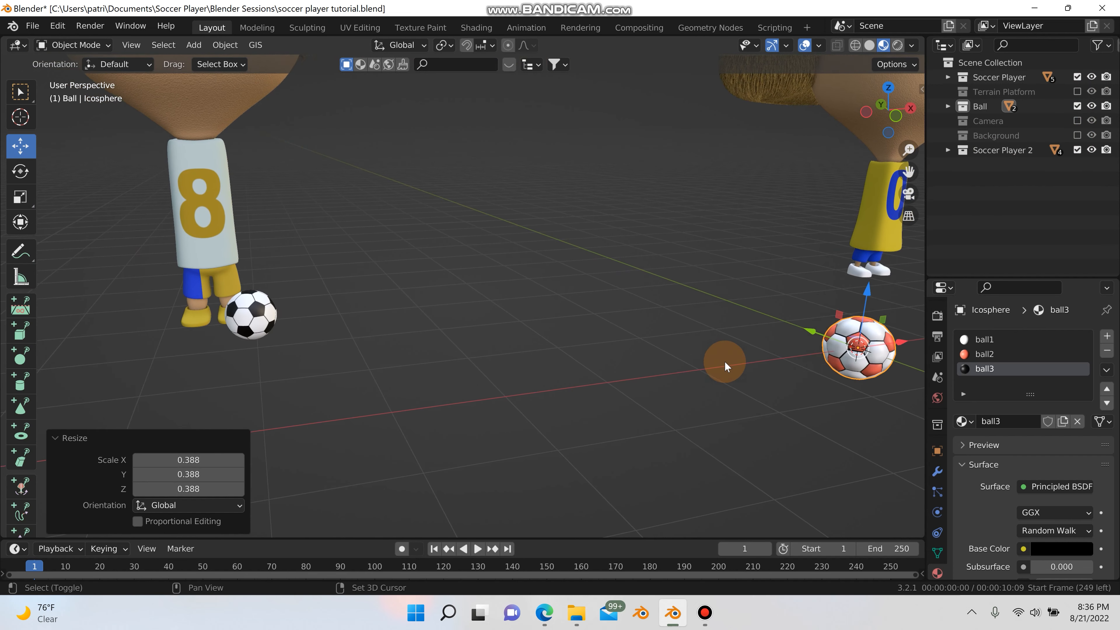
{"action": "key", "text": "s"}
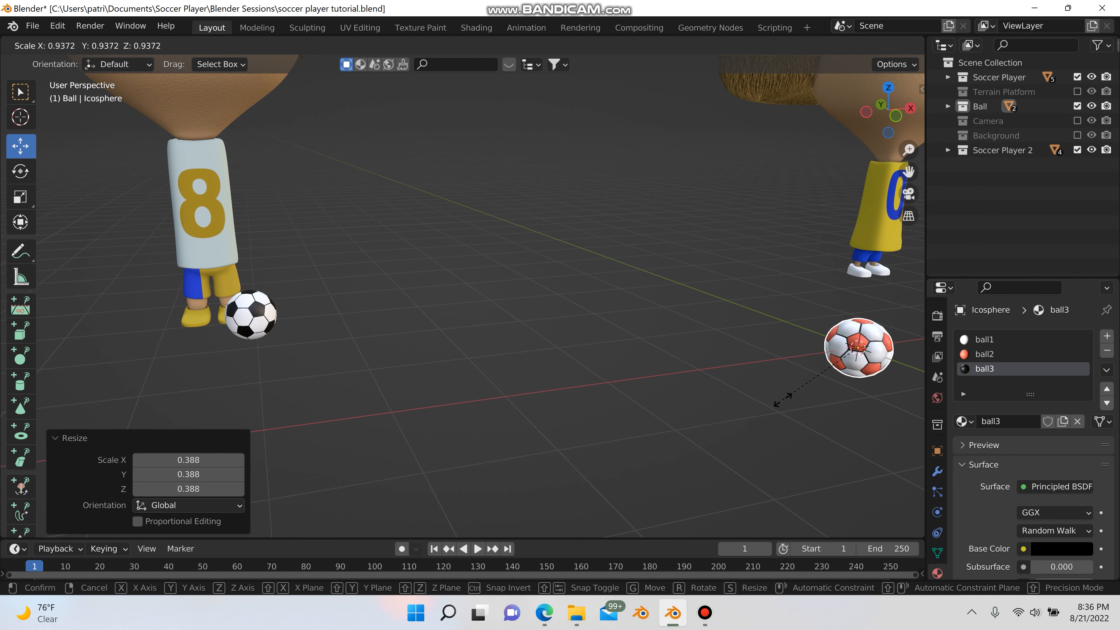
{"action": "left_click", "coordinate": [781, 395]}
- Check the black-and-white ball's transform values, especially its scale
{"action": "left_click", "coordinate": [258, 314]}
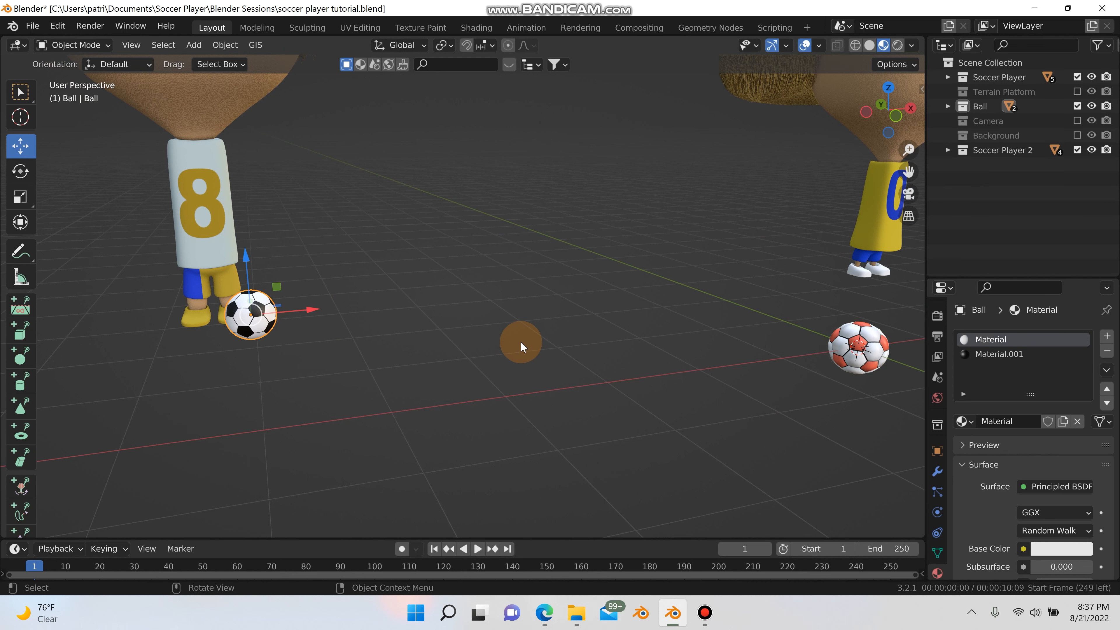
{"action": "key", "text": "n"}
{"action": "left_click", "coordinate": [917, 95]}
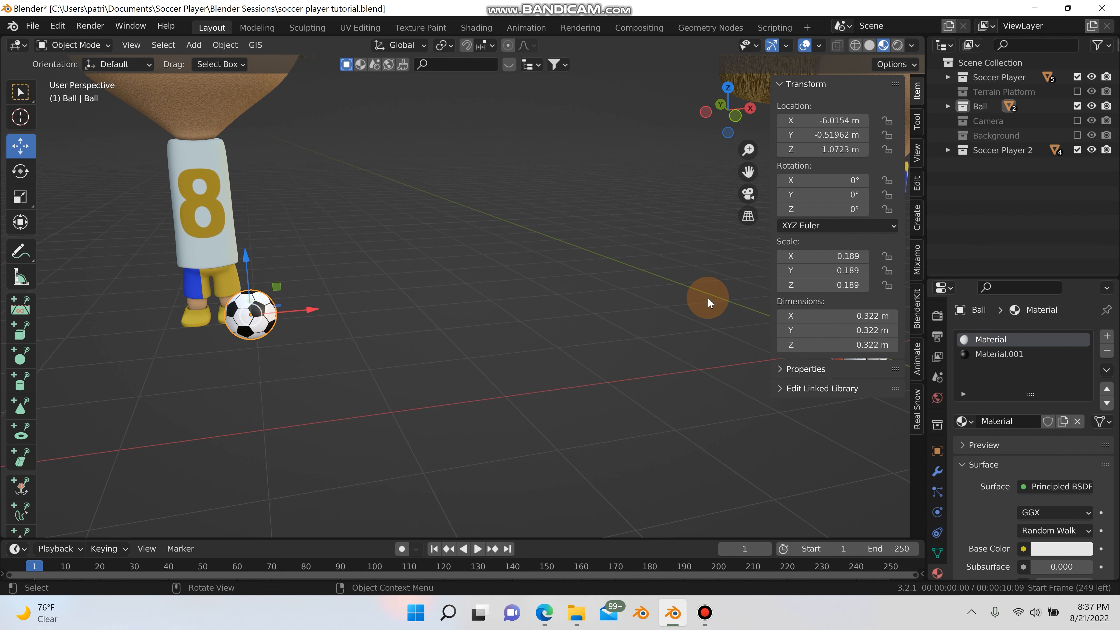
{"action": "key", "text": "n"}
- Set the red-and-white ball's X, Y and Z scale to 0.189
{"action": "left_click", "coordinate": [859, 348]}
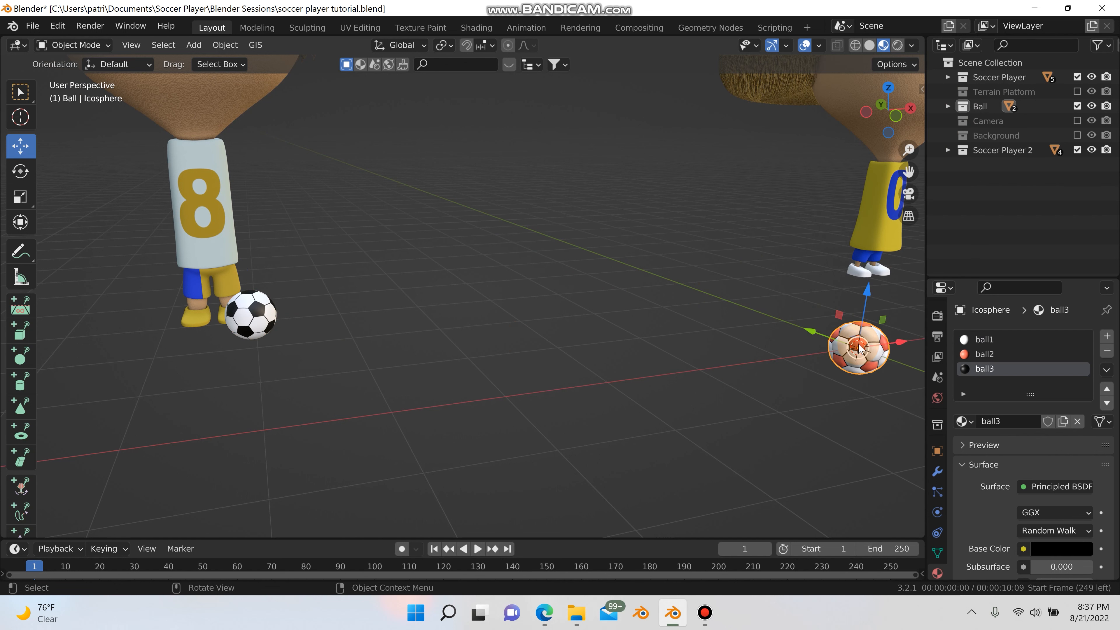
{"action": "key", "text": "n"}
{"action": "middle_click_drag", "start_coordinate": [695, 312], "coordinate": [533, 320], "text": "shift"}
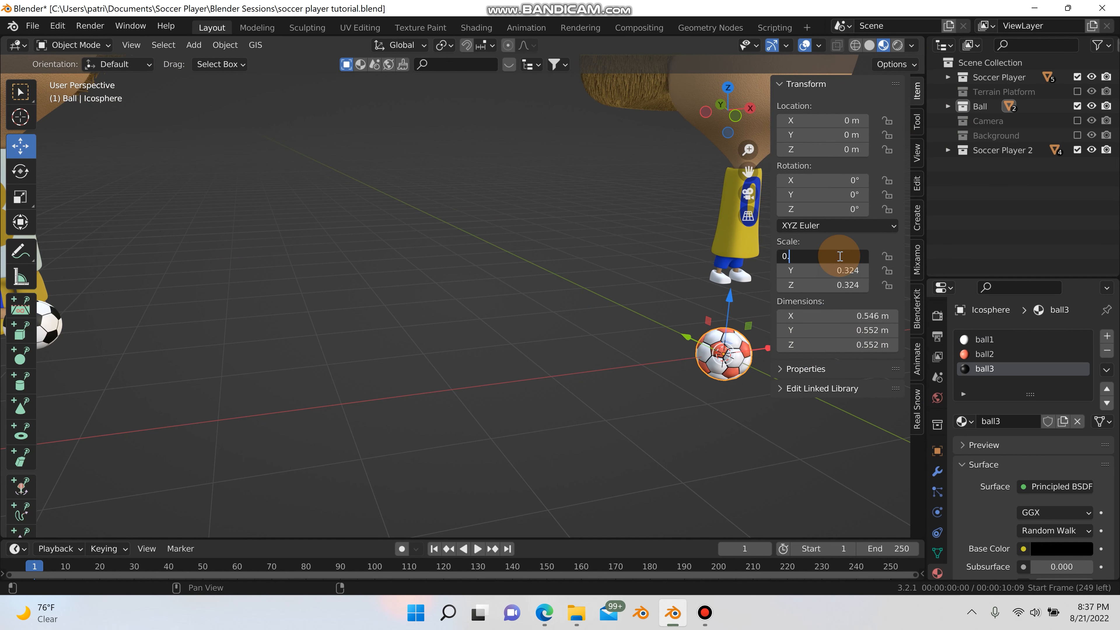
{"action": "key", "text": "Return"}
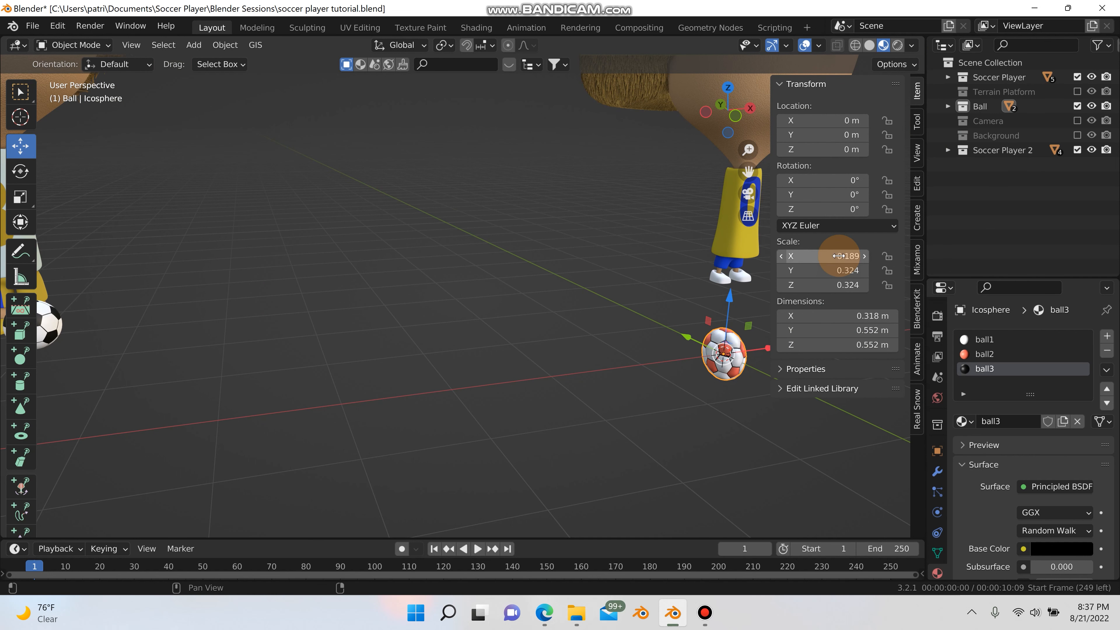
{"action": "left_click", "coordinate": [844, 275]}
{"action": "type", "text": "0.189"}
{"action": "key", "text": "Return"}
{"action": "left_click", "coordinate": [844, 280]}
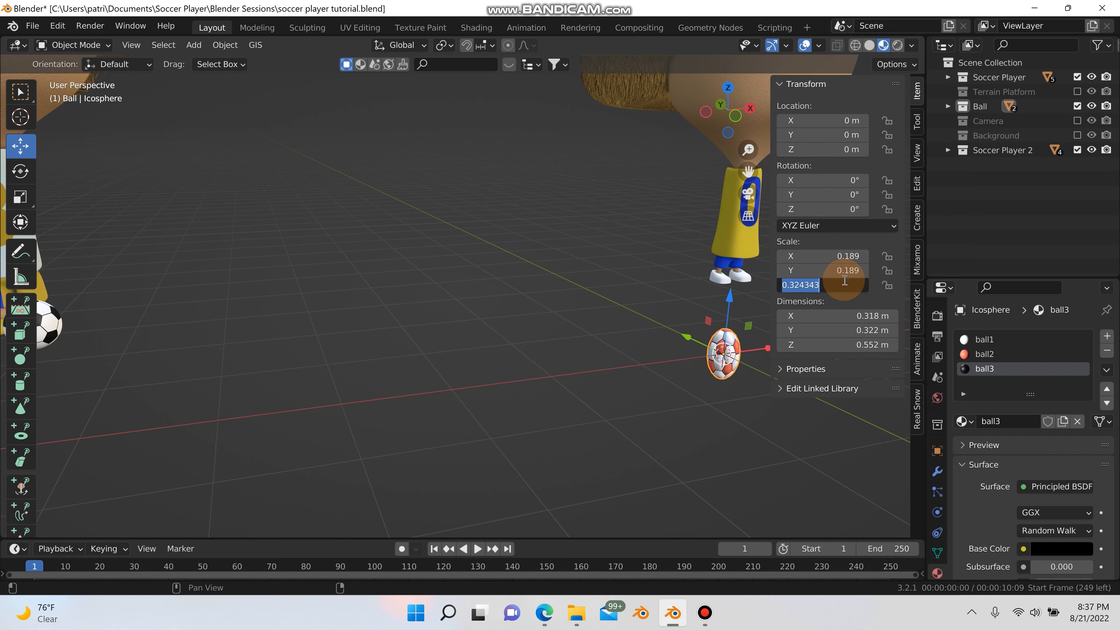
{"action": "key", "text": "Return"}
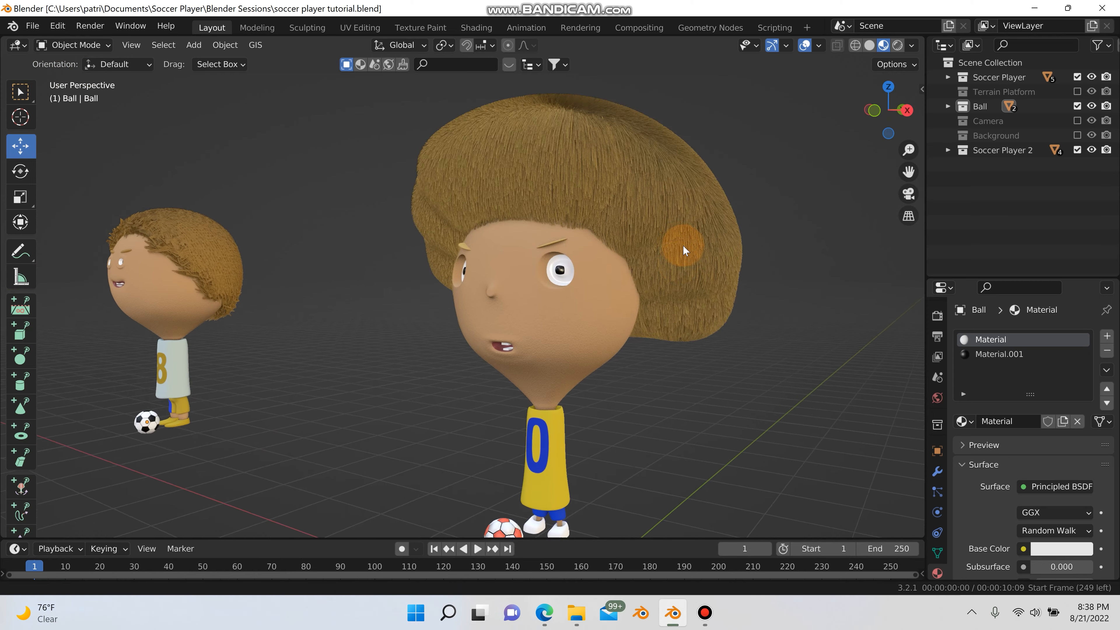
- Enable the Terrain Platform collection in the view layer
{"action": "middle_click_drag", "start_coordinate": [682, 246], "coordinate": [837, 223]}
{"action": "left_click", "coordinate": [1077, 91]}
- Examine the number 8 player and black-and-white ball on the grass platform in relation to the second player
{"action": "scroll", "coordinate": [578, 218], "scroll_direction": "down", "scroll_amount": 3}
{"action": "scroll", "coordinate": [525, 276], "scroll_direction": "up", "scroll_amount": 3}
{"action": "scroll", "coordinate": [470, 299], "scroll_direction": "up", "scroll_amount": 2}
{"action": "middle_click_drag", "start_coordinate": [530, 234], "coordinate": [502, 375], "text": "shift"}
{"action": "scroll", "coordinate": [554, 245], "scroll_direction": "down", "scroll_amount": 3}
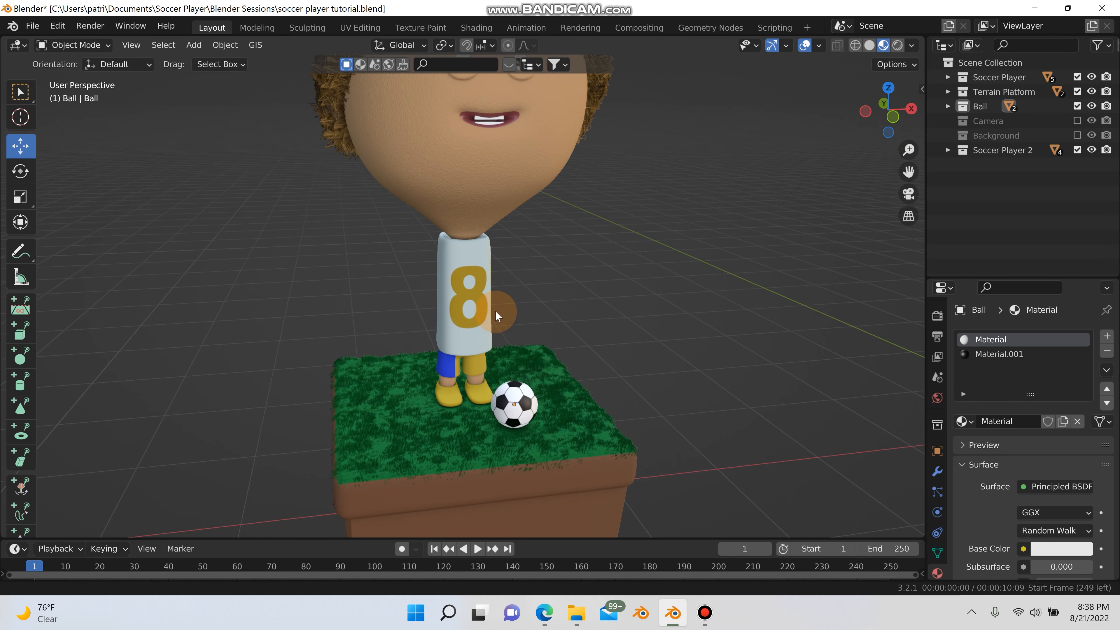
{"action": "scroll", "coordinate": [494, 308], "scroll_direction": "down", "scroll_amount": 2}
{"action": "scroll", "coordinate": [515, 279], "scroll_direction": "up", "scroll_amount": 1}
{"action": "middle_click_drag", "start_coordinate": [644, 305], "coordinate": [545, 319]}
{"action": "scroll", "coordinate": [675, 313], "scroll_direction": "down", "scroll_amount": 1}
{"action": "scroll", "coordinate": [531, 330], "scroll_direction": "up", "scroll_amount": 2}
{"action": "scroll", "coordinate": [492, 329], "scroll_direction": "down", "scroll_amount": 2}
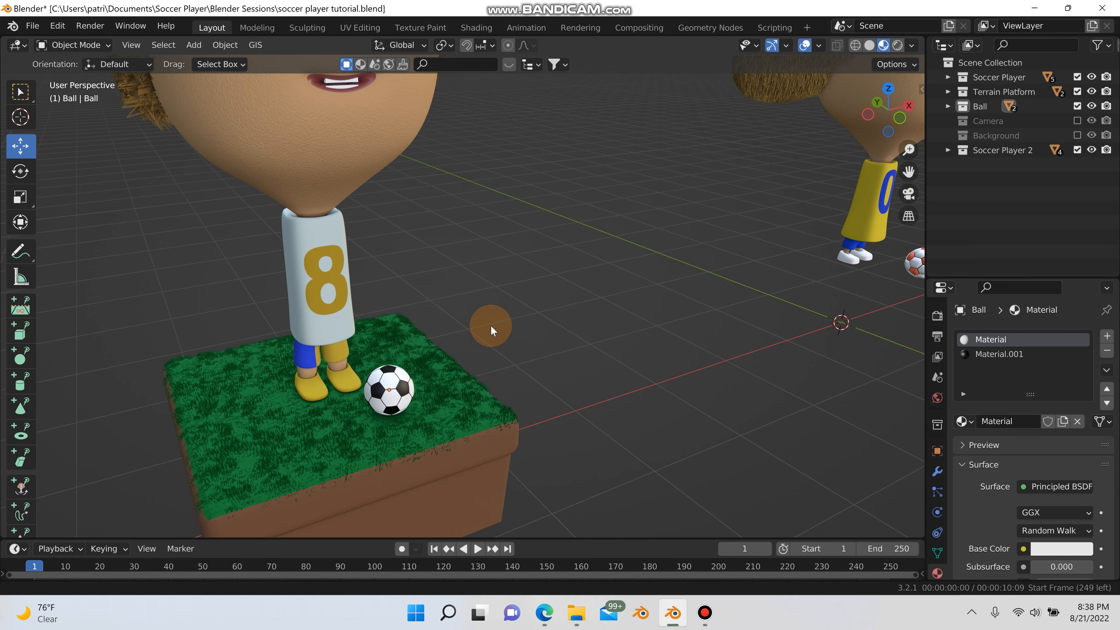
{"action": "scroll", "coordinate": [600, 312], "scroll_direction": "down", "scroll_amount": 2}
{"action": "middle_click_drag", "start_coordinate": [600, 313], "coordinate": [357, 317]}
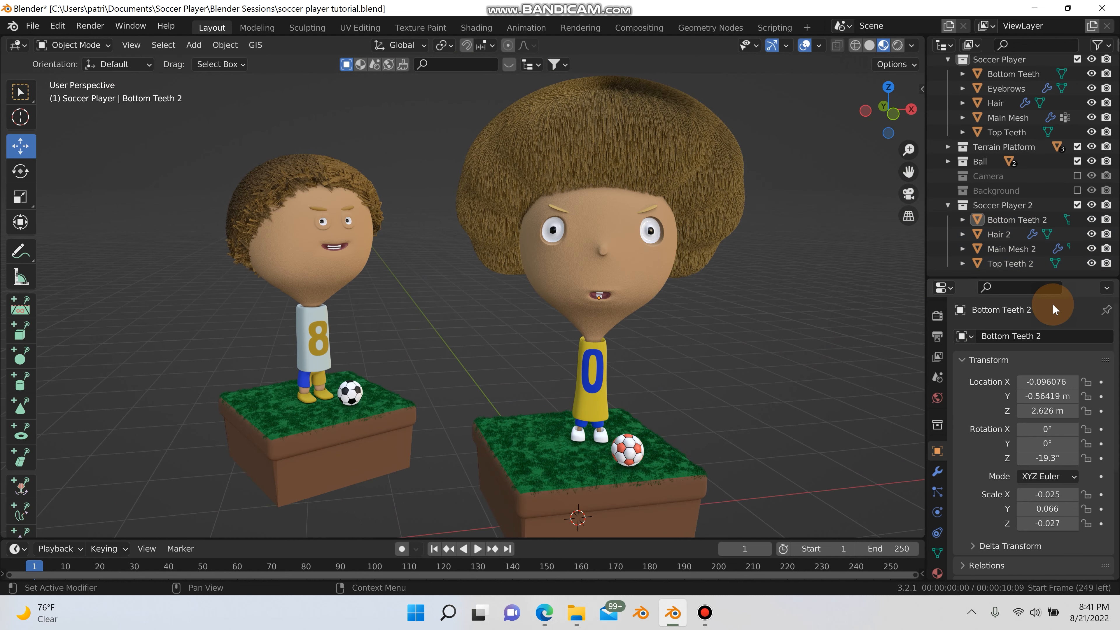